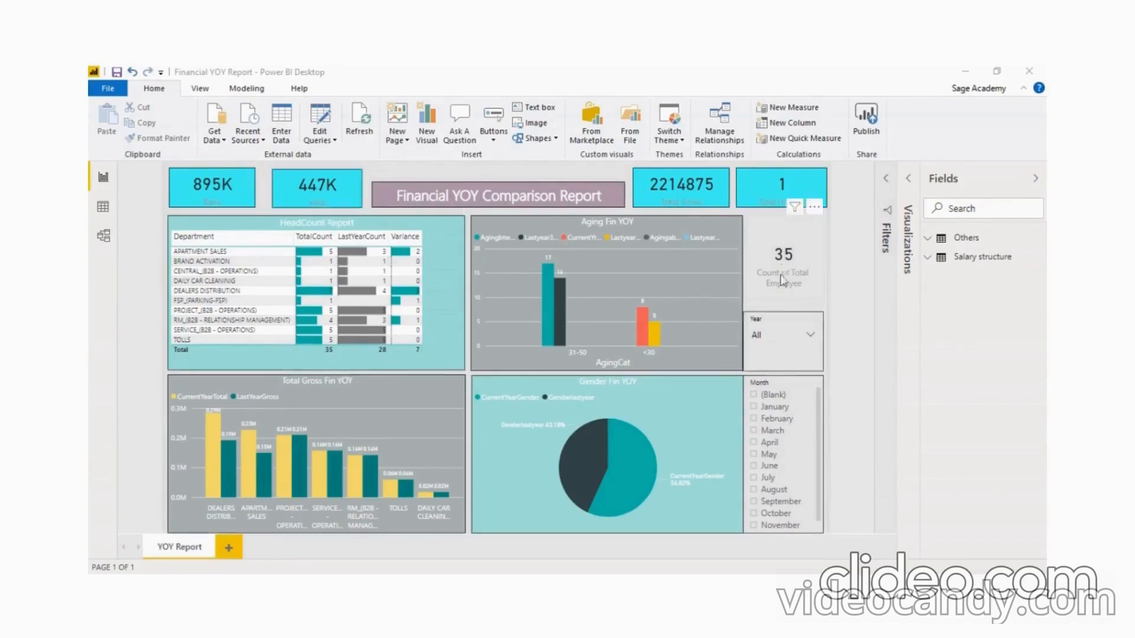
# Step: Filter the YOY report by year 2022 and by 2021 to compare how the figures change
pyautogui.click(811, 335)
pyautogui.click(811, 334)
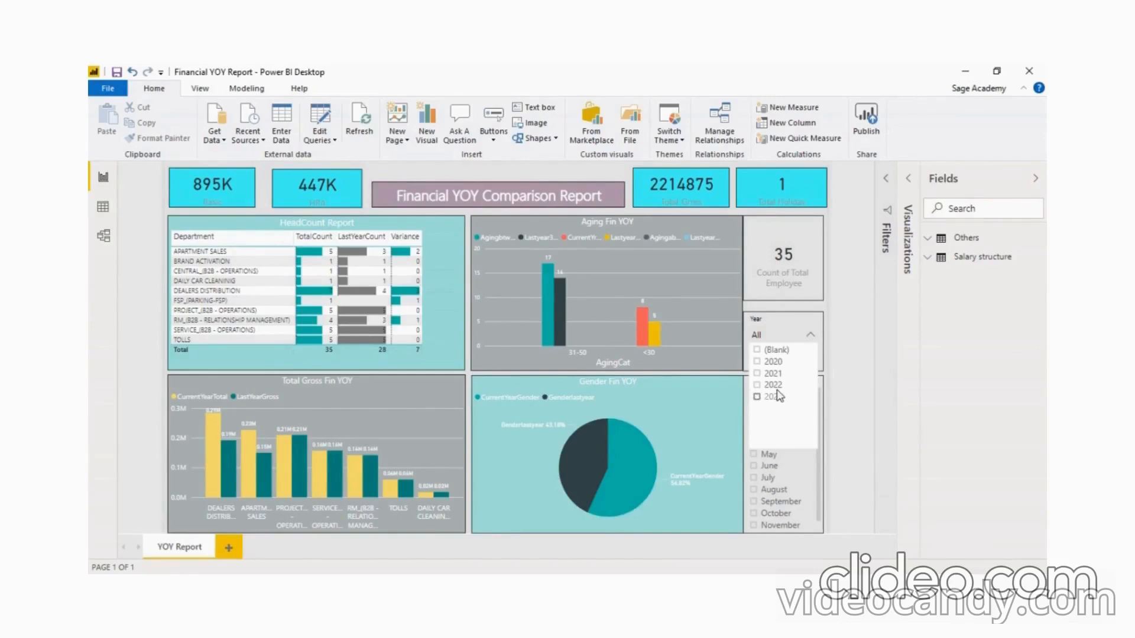
pyautogui.click(759, 384)
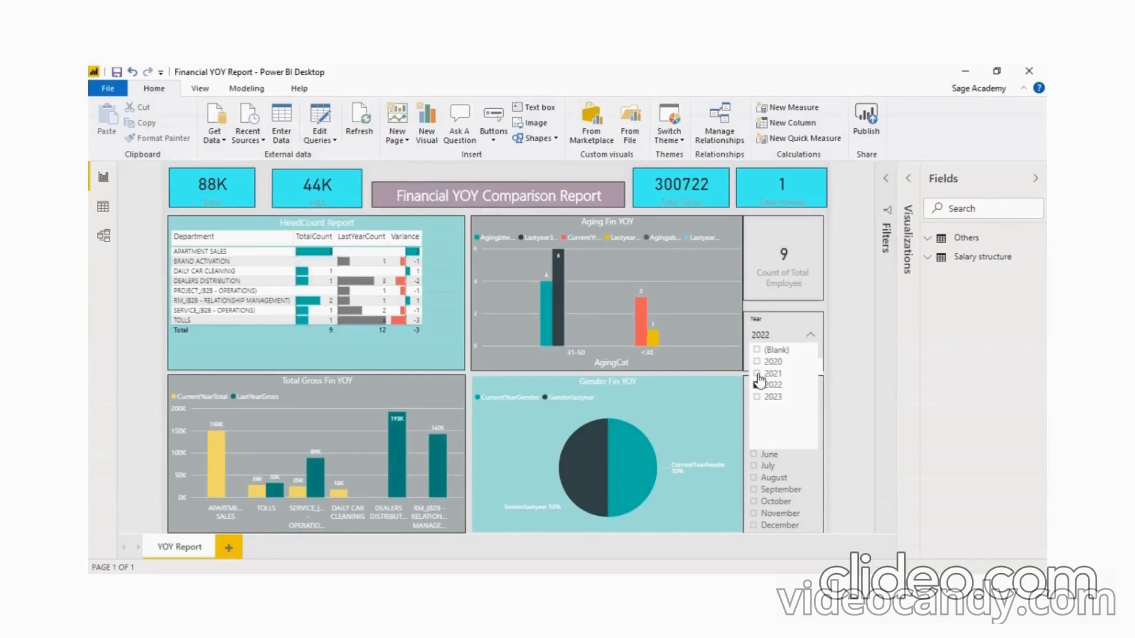
pyautogui.click(760, 375)
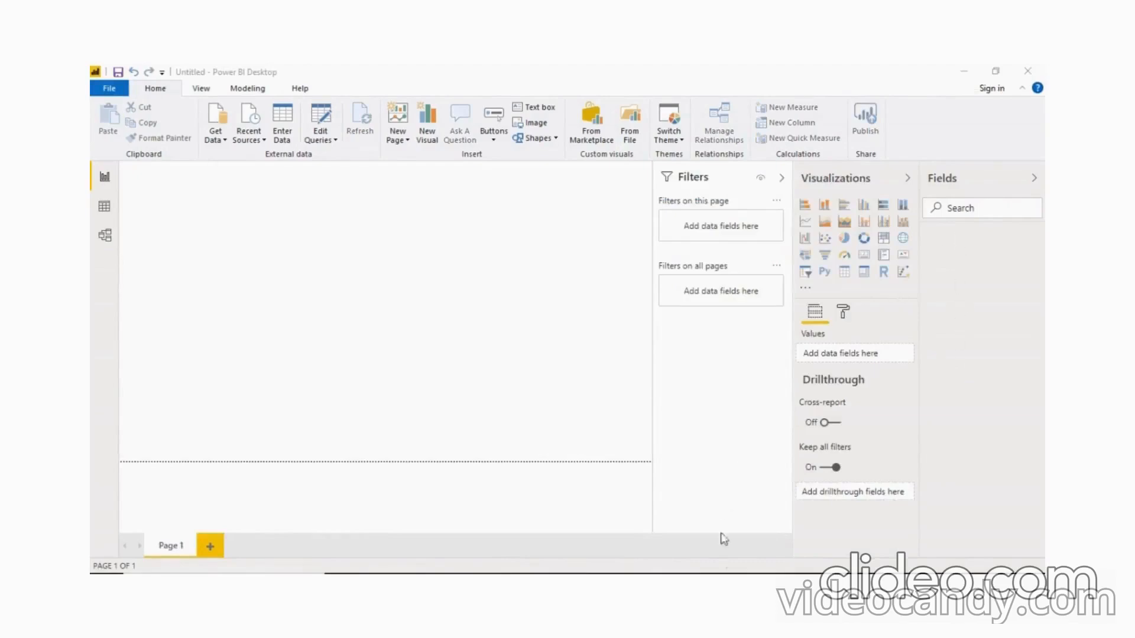
# Step: Switch to the Financial YOY Report file and copy its Others table from the data view
pyautogui.click(701, 547)
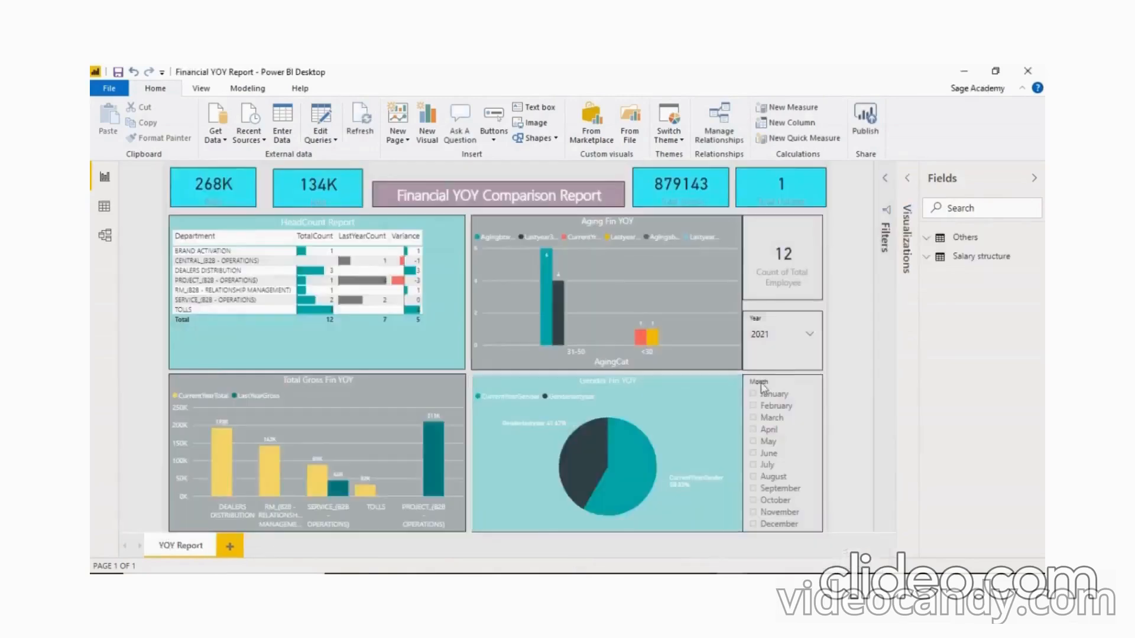
pyautogui.click(1035, 239)
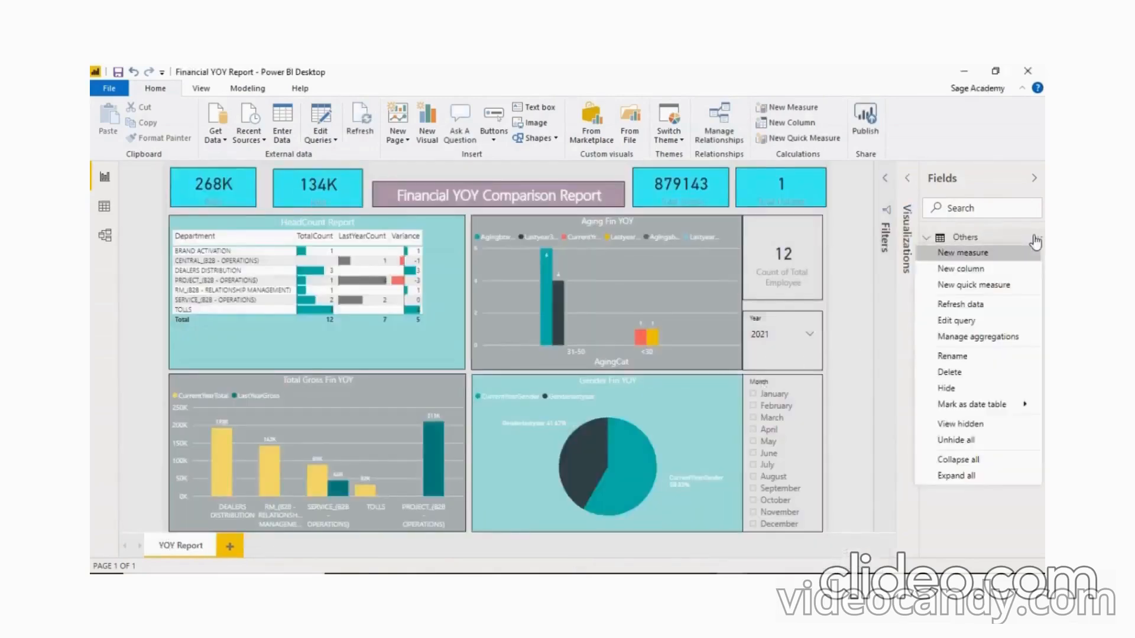
pyautogui.click(99, 207)
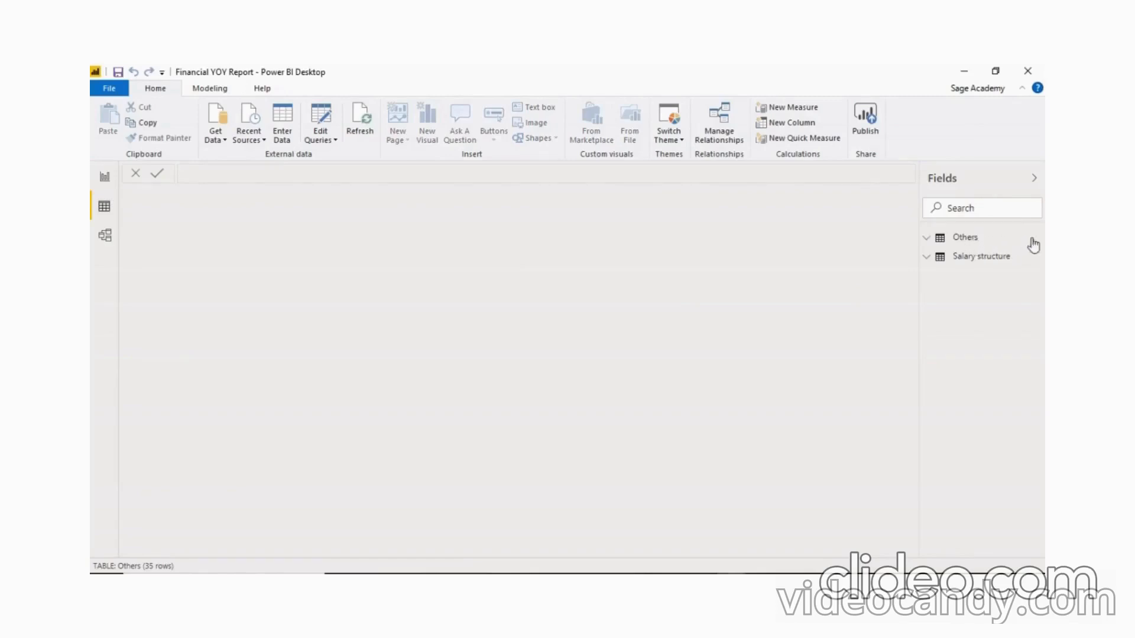
pyautogui.click(1038, 239)
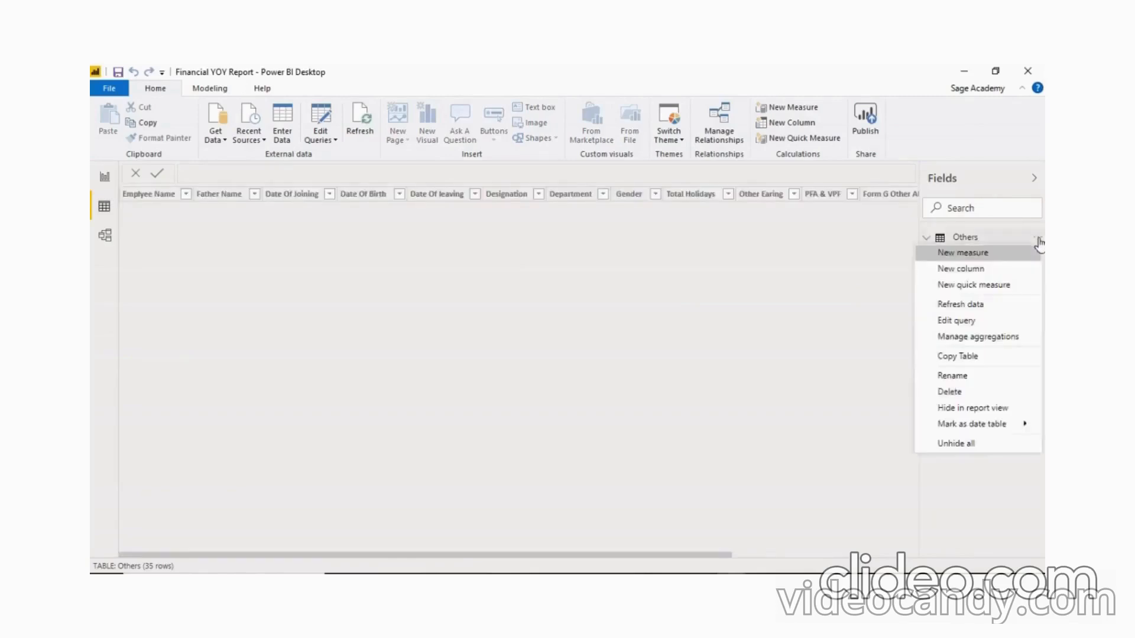
pyautogui.click(966, 358)
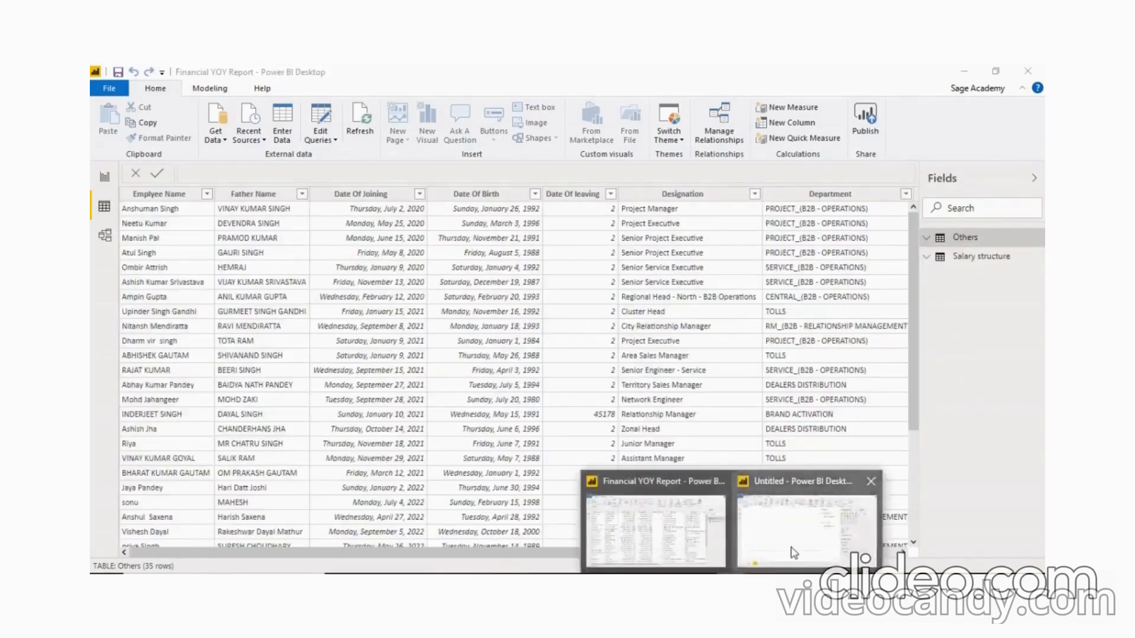
# Step: Switch to the Untitled Power BI report and paste the copied data into a manually entered new table
pyautogui.click(790, 549)
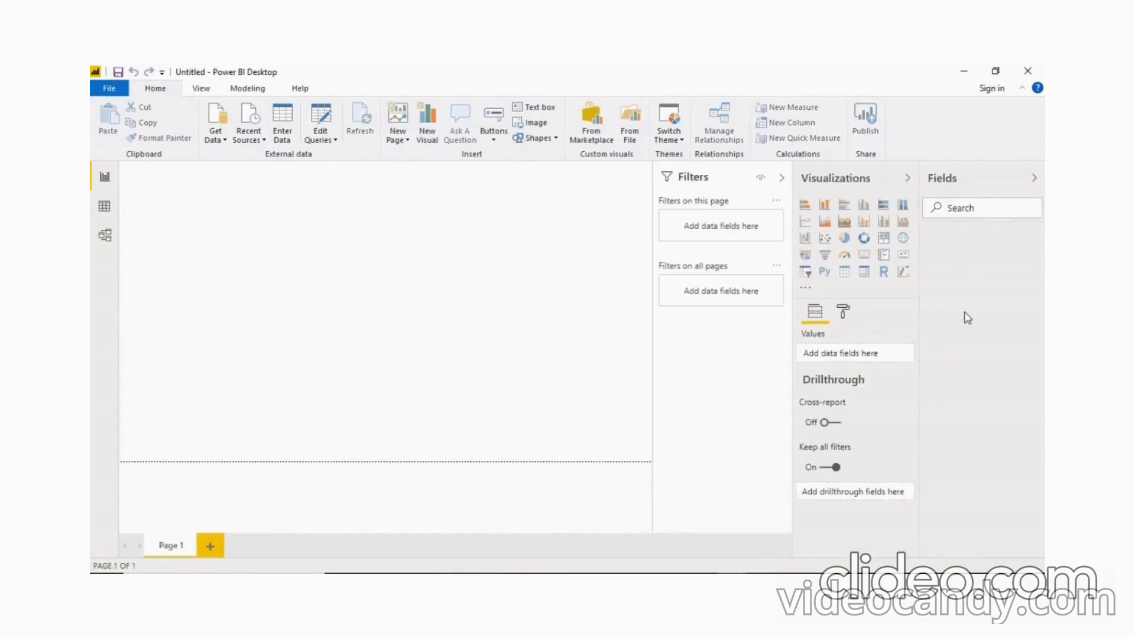
pyautogui.click(282, 131)
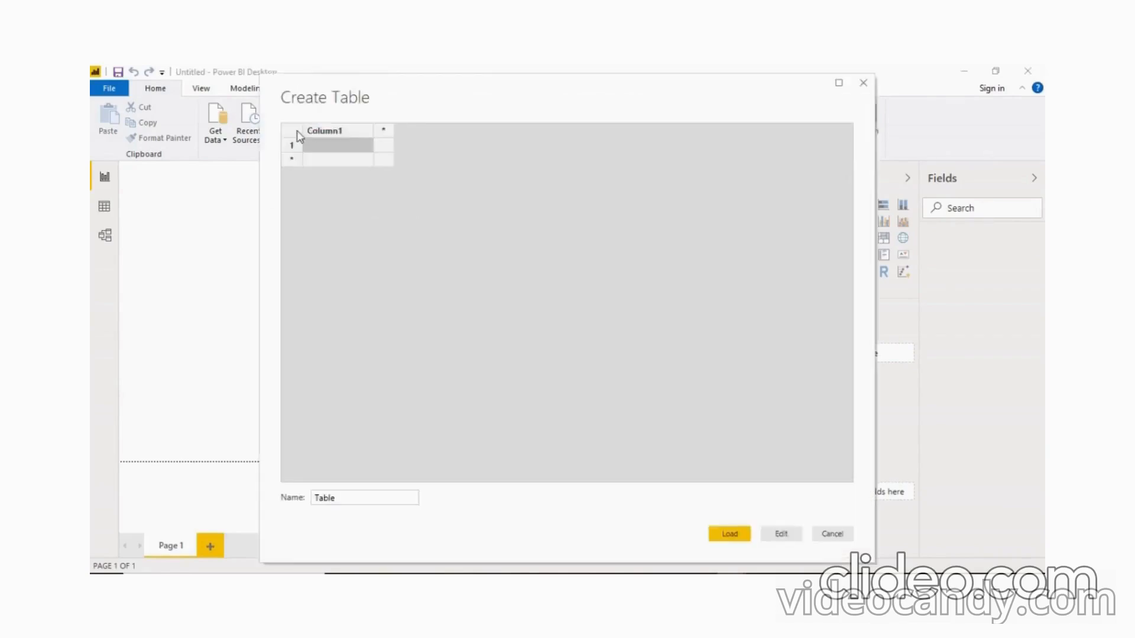
pyautogui.click(317, 133)
pyautogui.rightClick(317, 132)
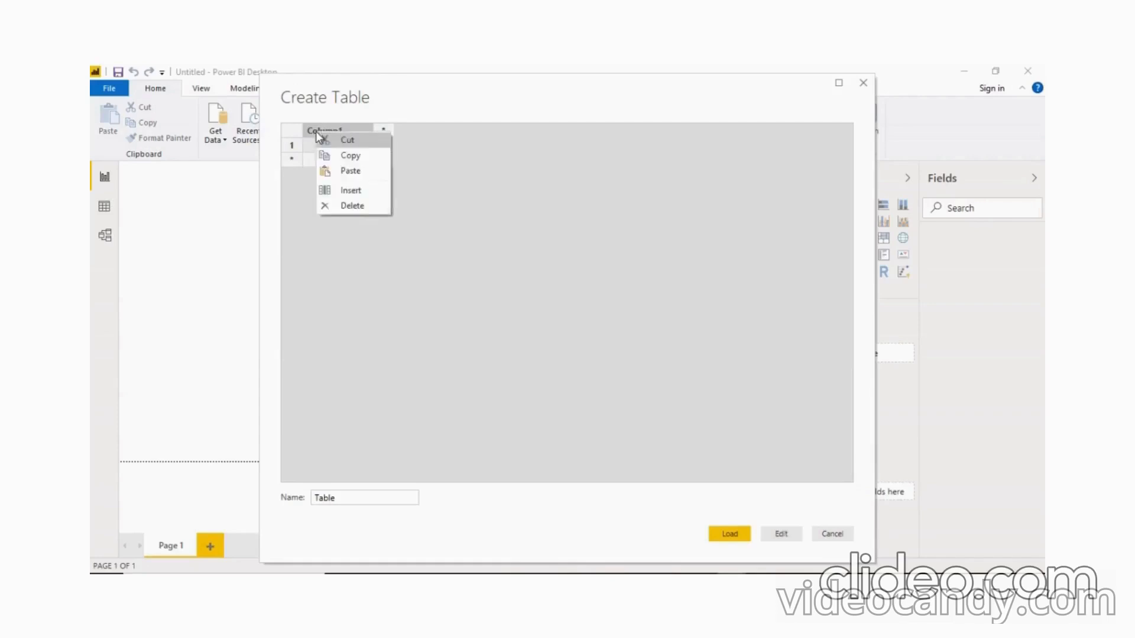
pyautogui.click(347, 171)
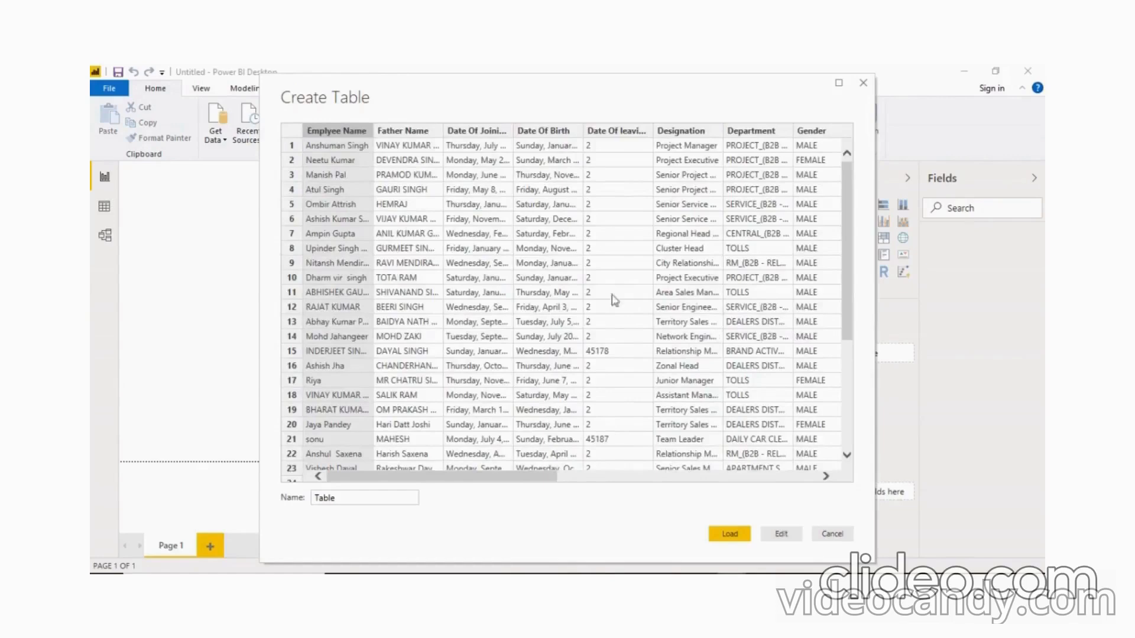
# Step: Name the pasted table Others and load it into the report
pyautogui.click(365, 498)
pyautogui.press('BackSpace')
pyautogui.press('BackSpace')
pyautogui.press('BackSpace')
pyautogui.press('BackSpace')
pyautogui.press('BackSpace')
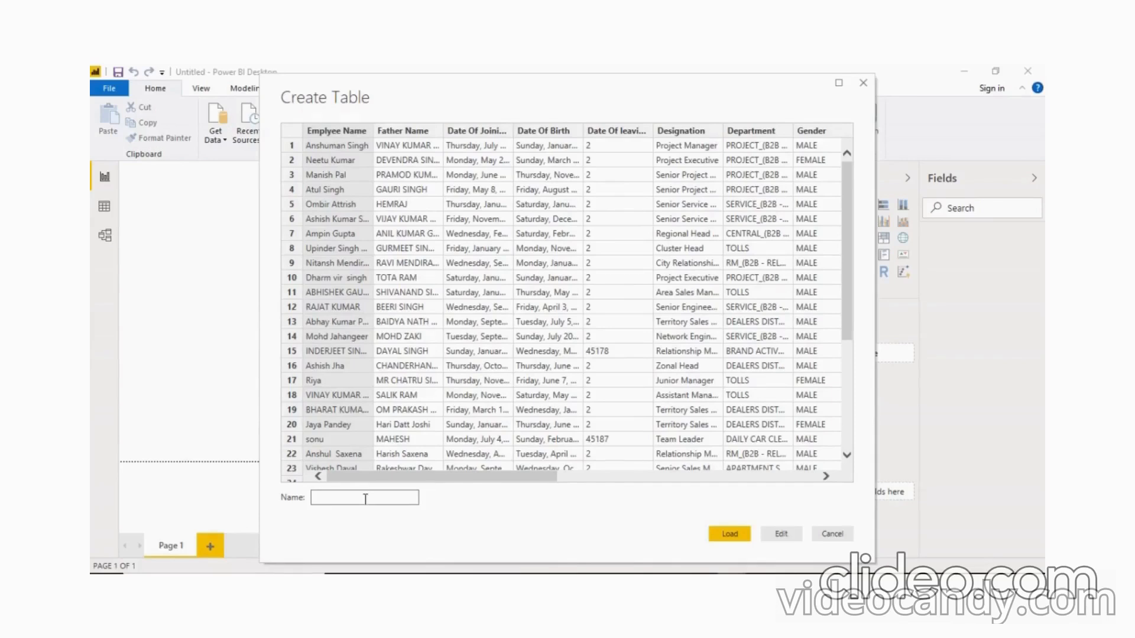
pyautogui.write('Others')
pyautogui.click(730, 533)
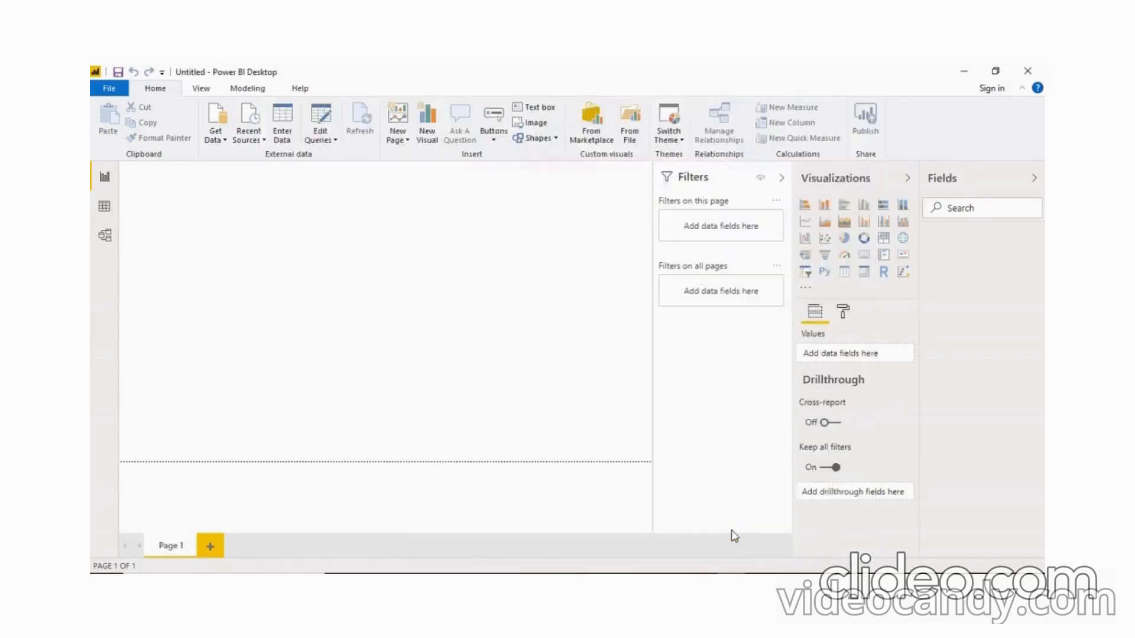
# Step: Collapse the Others field list, switch to the Financial YOY Report file and copy its Salary structure table
pyautogui.click(735, 573)
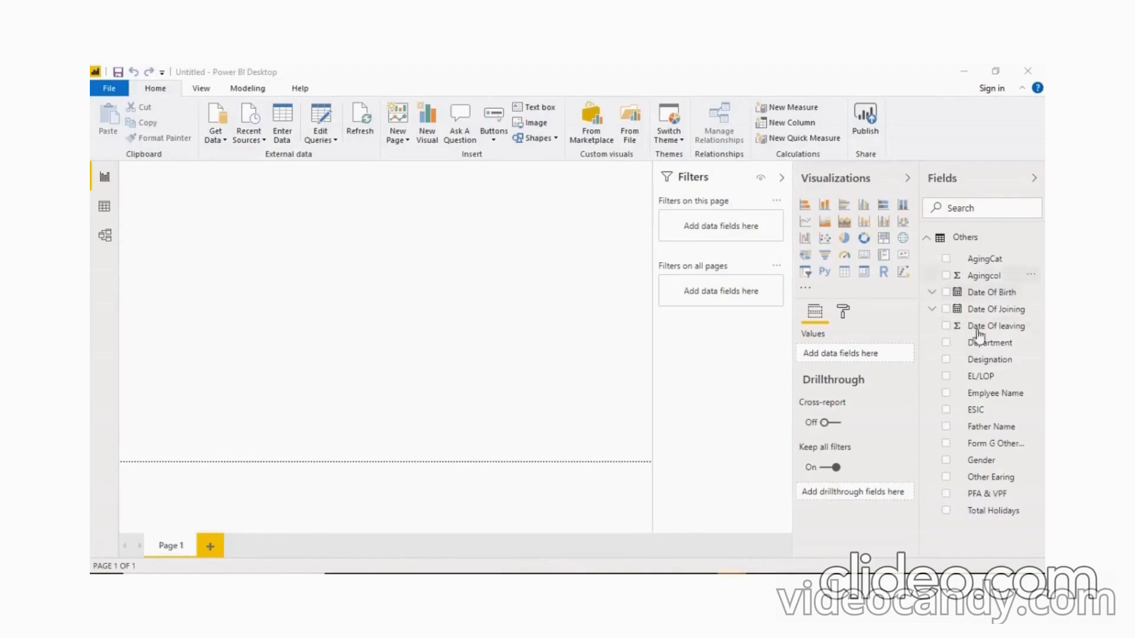
pyautogui.click(933, 239)
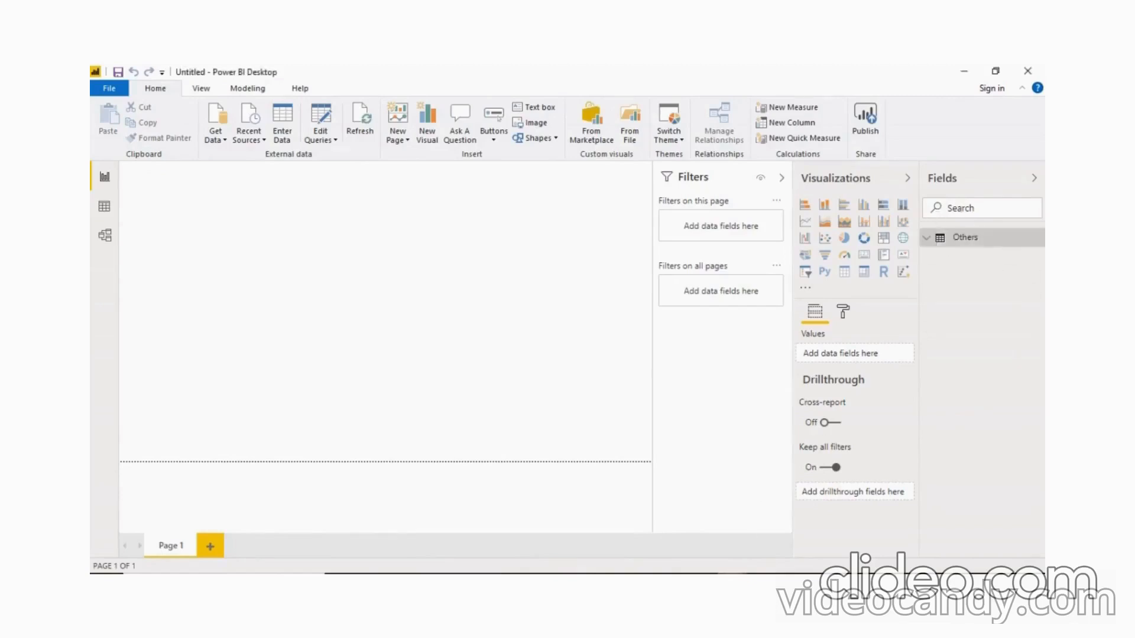
pyautogui.click(724, 544)
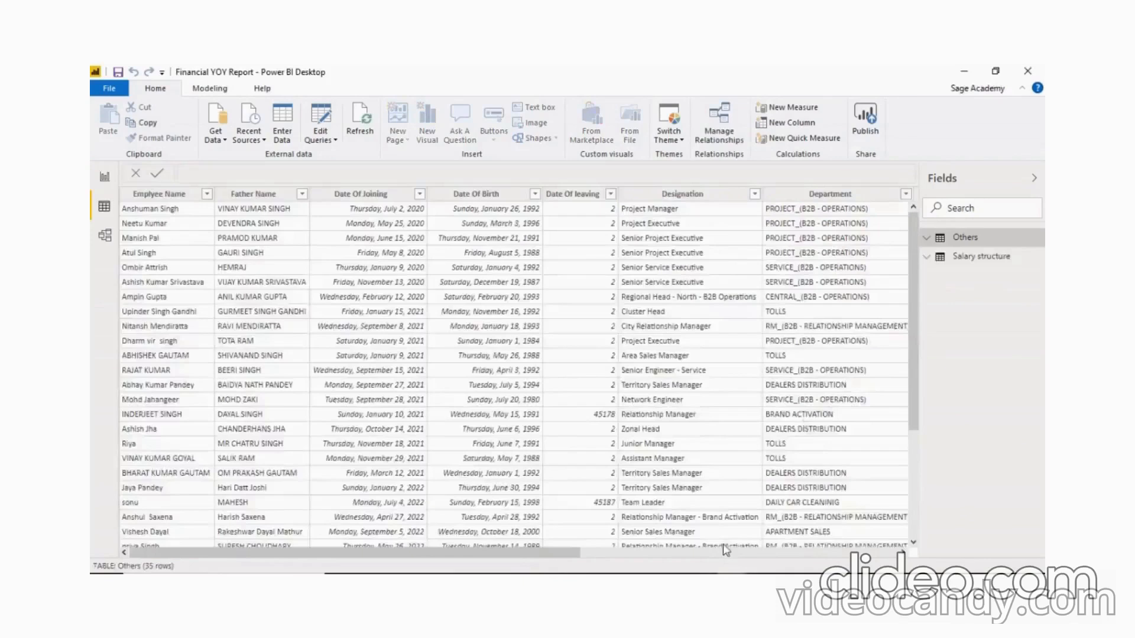
pyautogui.click(1036, 261)
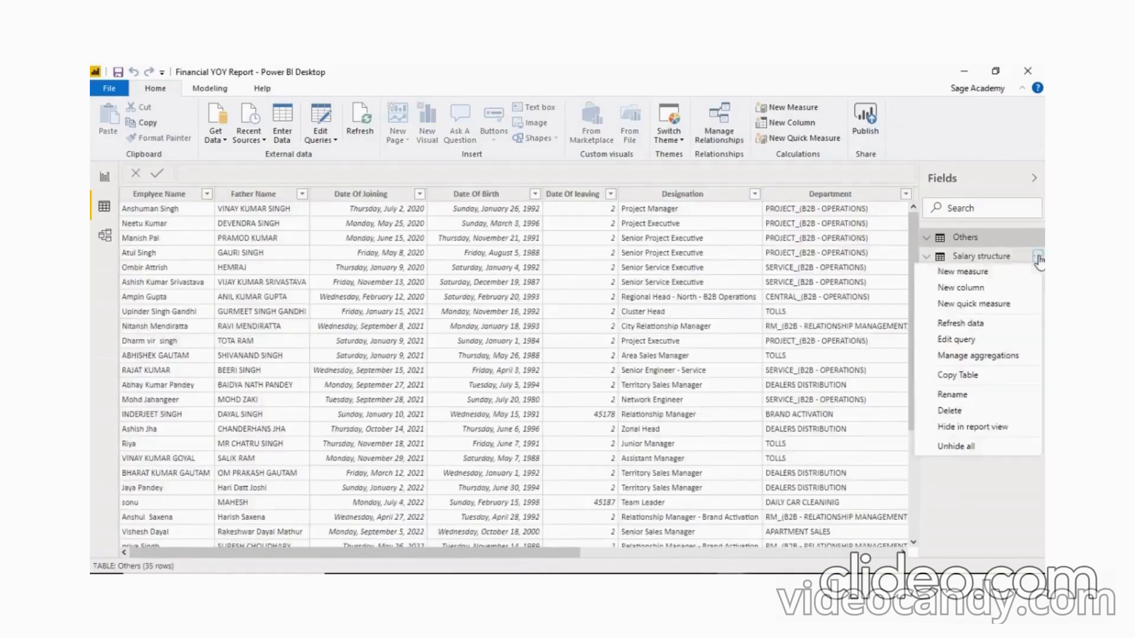
pyautogui.click(958, 376)
# Step: Switch to the Untitled report and paste the copied salary data into another manually entered table
pyautogui.click(778, 559)
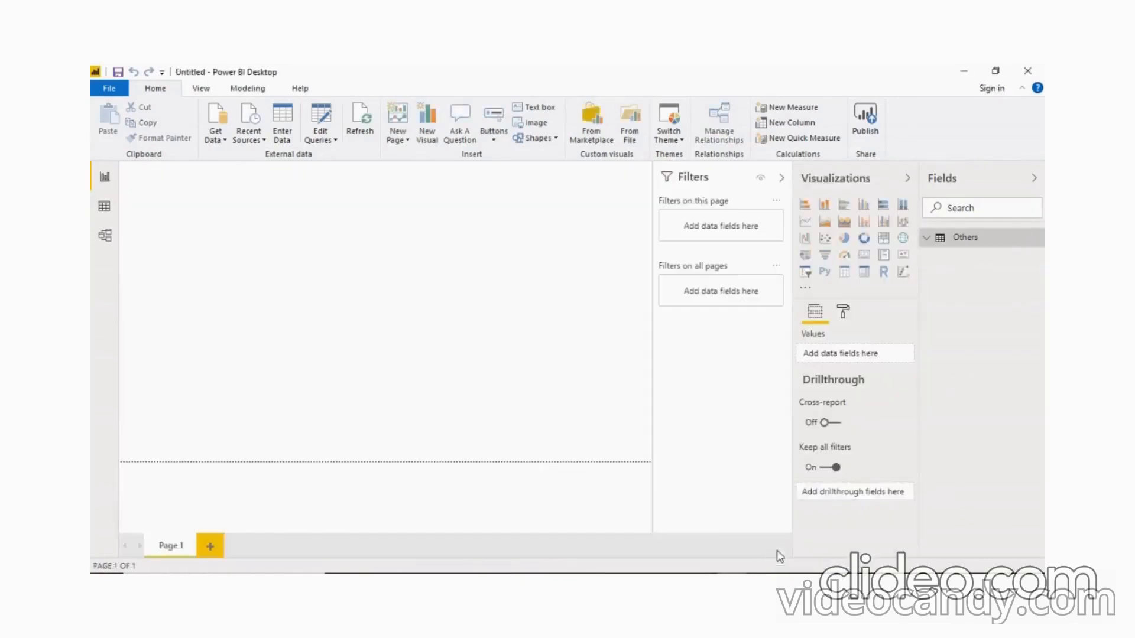
pyautogui.click(280, 131)
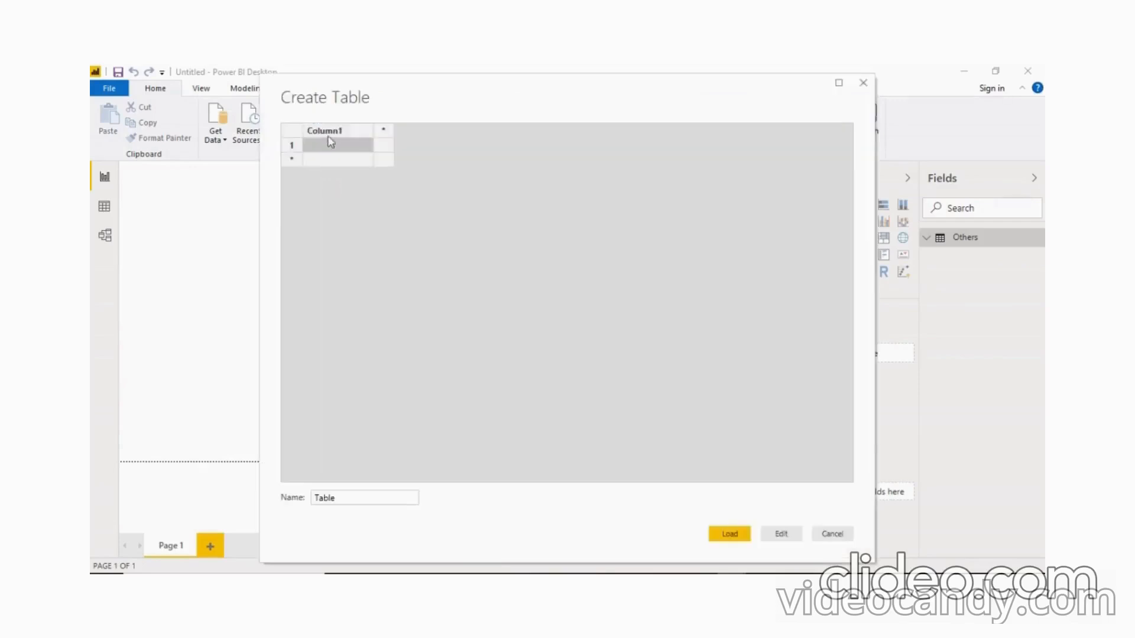
pyautogui.rightClick(328, 130)
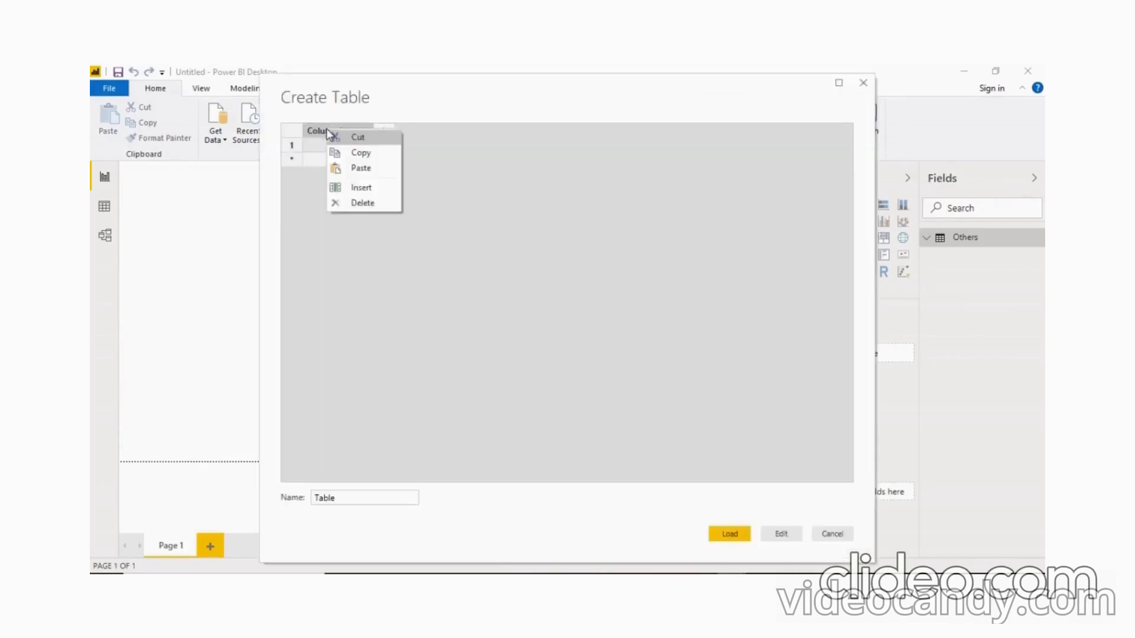
pyautogui.click(350, 166)
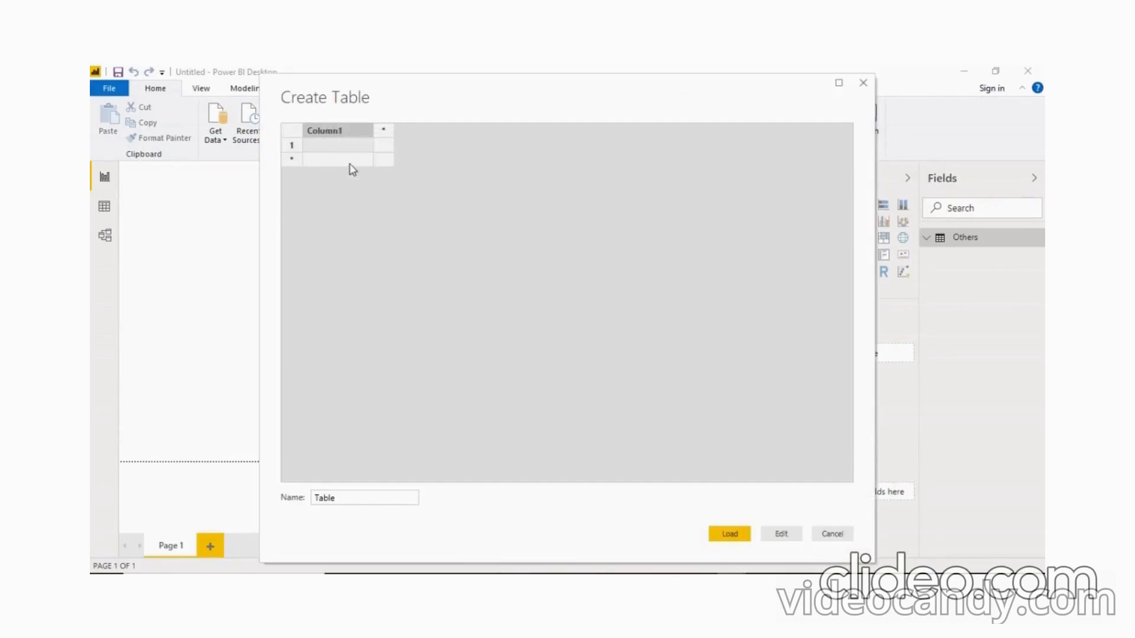
# Step: Name the pasted salary table Salary_structure and load it into the report
pyautogui.click(391, 495)
pyautogui.press('BackSpace')
pyautogui.press('BackSpace')
pyautogui.press('BackSpace')
pyautogui.press('BackSpace')
pyautogui.press('BackSpace')
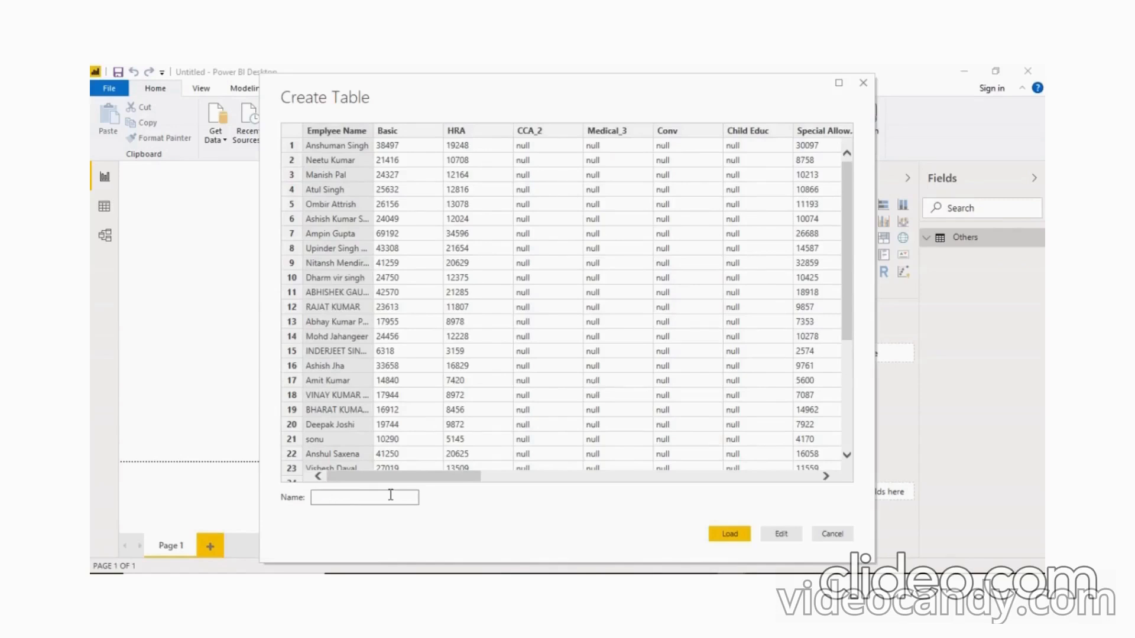
pyautogui.write('Salary_structure')
pyautogui.click(729, 534)
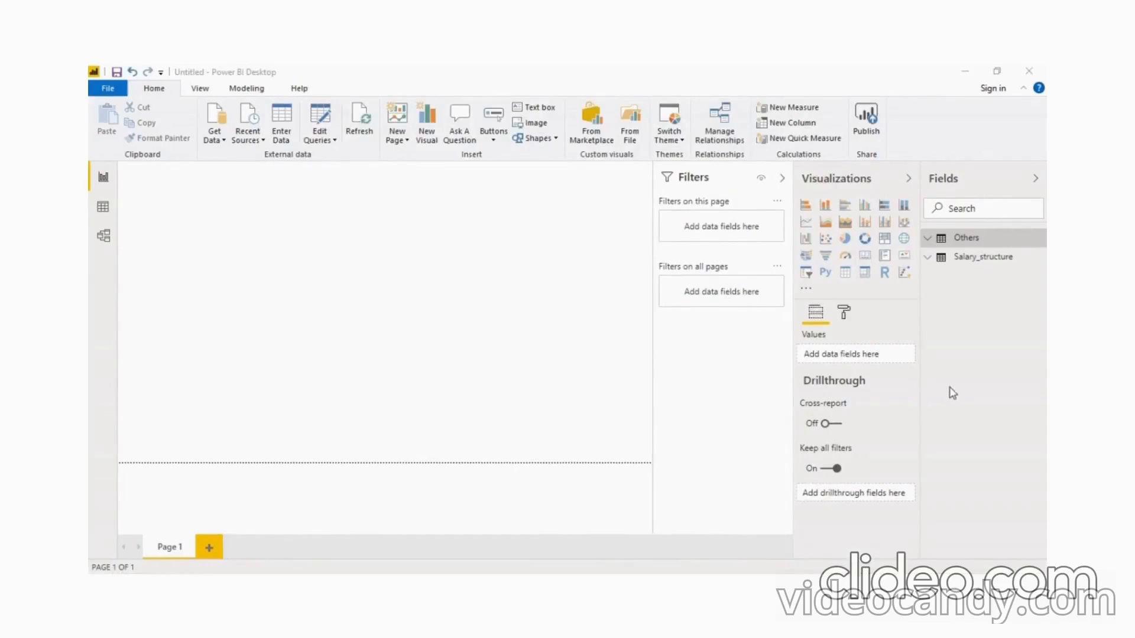
# Step: Expand the fields of the Others table and collapse the Filters and Visualizations panes to widen the canvas
pyautogui.click(961, 242)
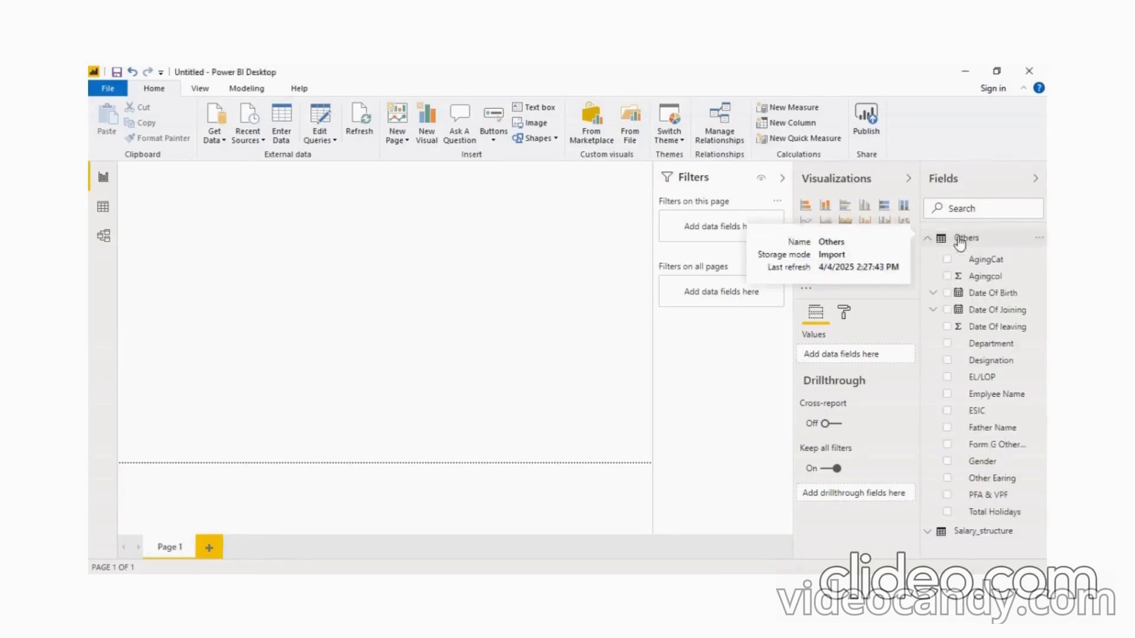
pyautogui.click(782, 178)
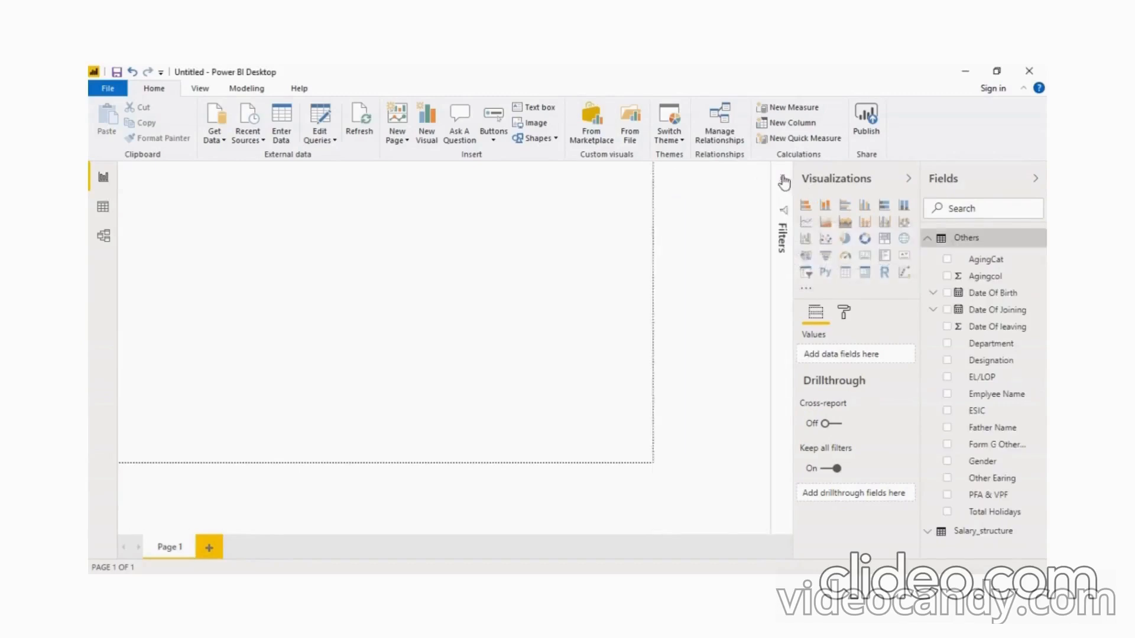
pyautogui.click(909, 178)
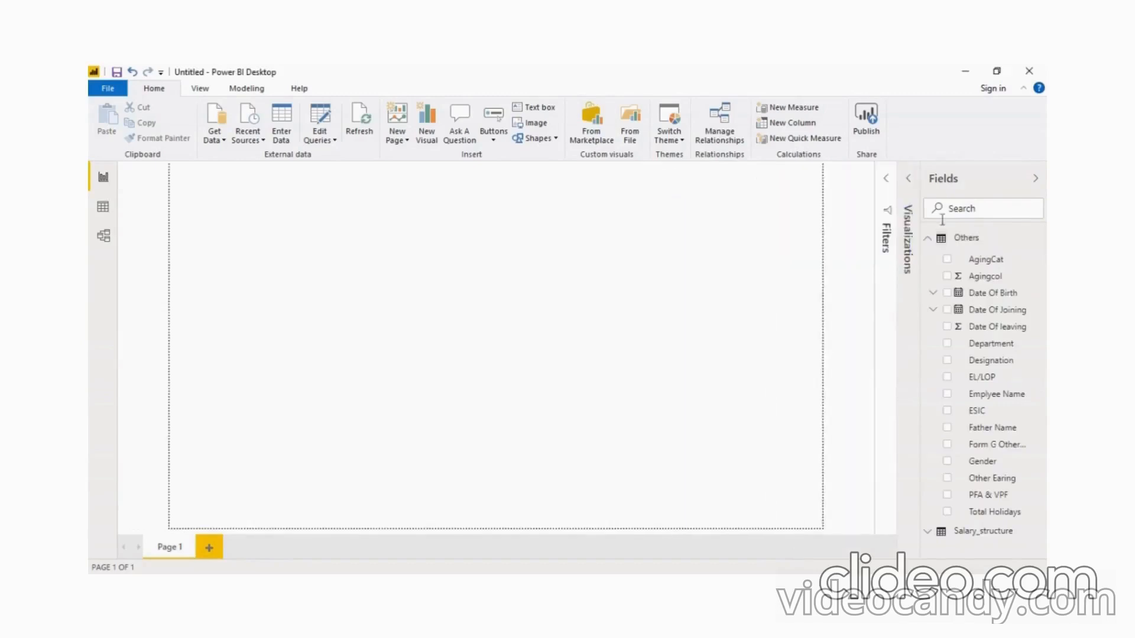
# Step: Create a new measure in the Others table and begin its formula with Filter('Others'
pyautogui.click(1041, 241)
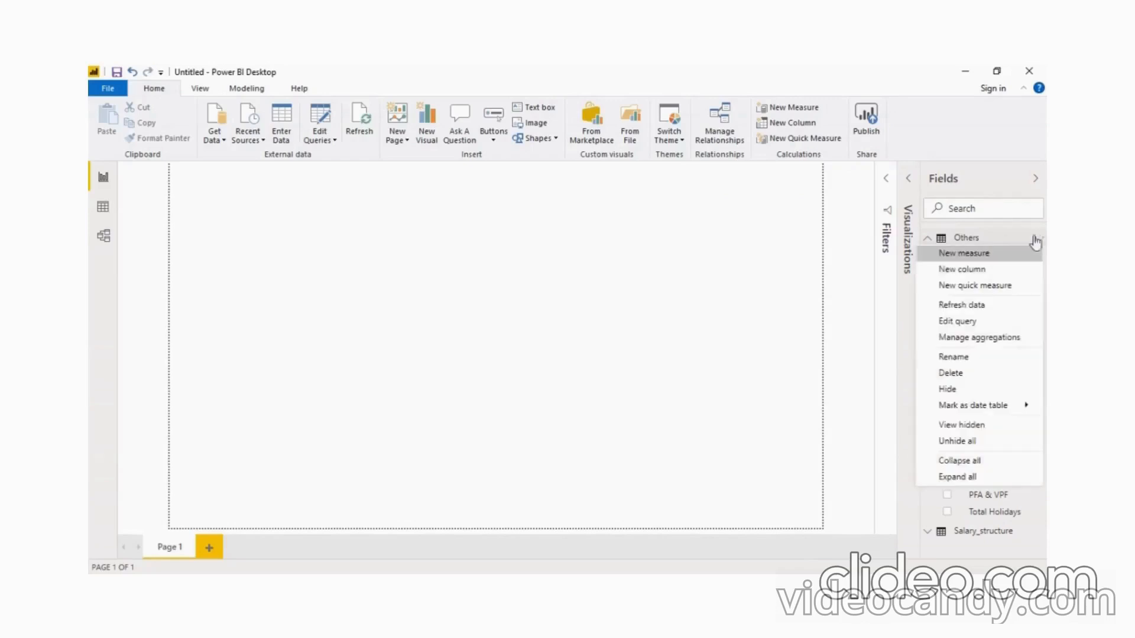
pyautogui.click(975, 254)
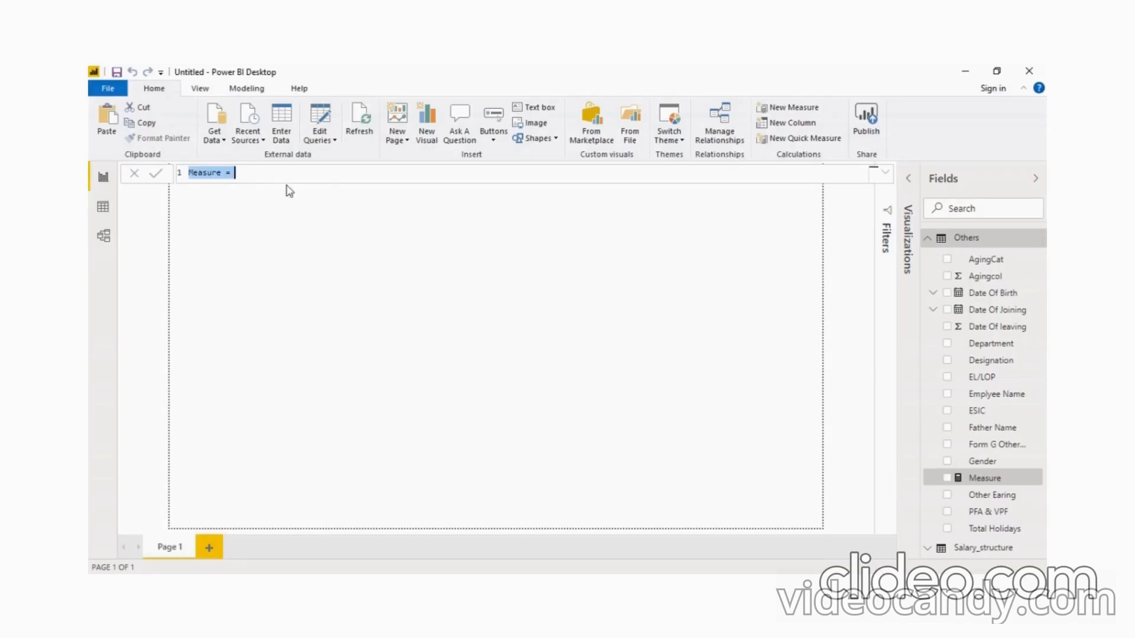
pyautogui.click(261, 172)
pyautogui.write('Fi')
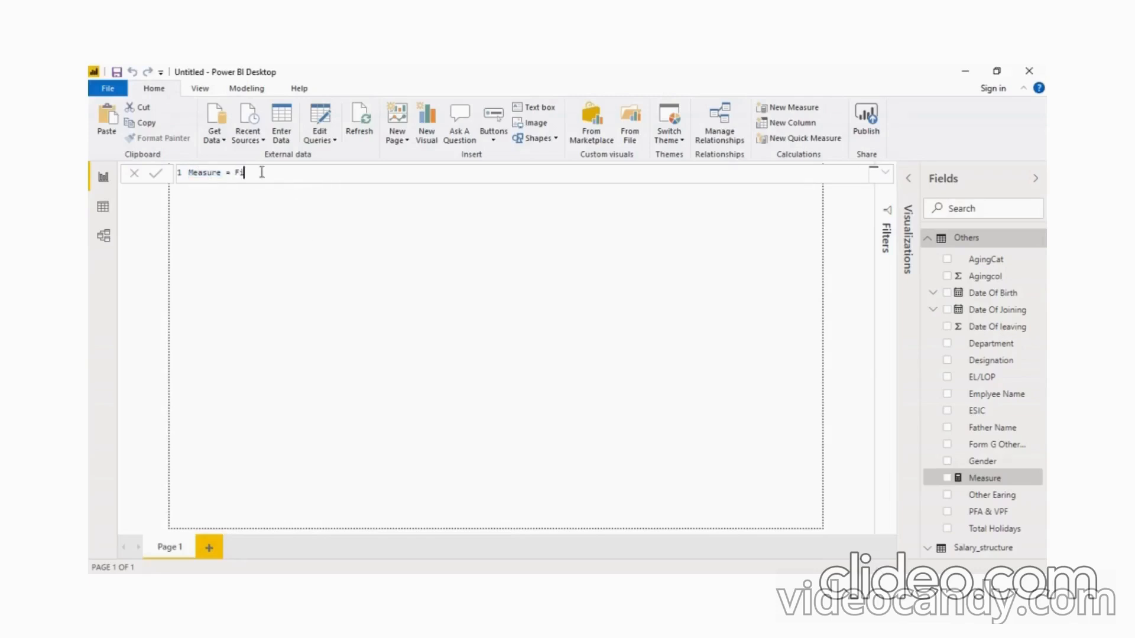
pyautogui.write('lter(')
pyautogui.press('BackSpace')
pyautogui.press('BackSpace')
pyautogui.press('BackSpace')
pyautogui.press('BackSpace')
pyautogui.press('BackSpace')
pyautogui.write('lter(')
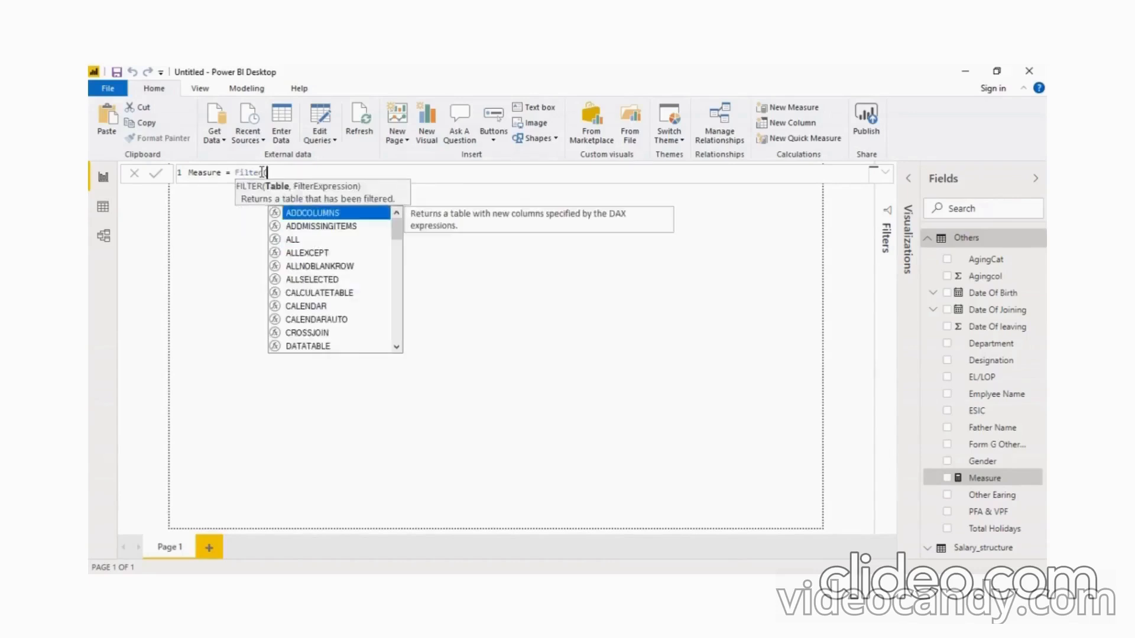
pyautogui.press('Tab')
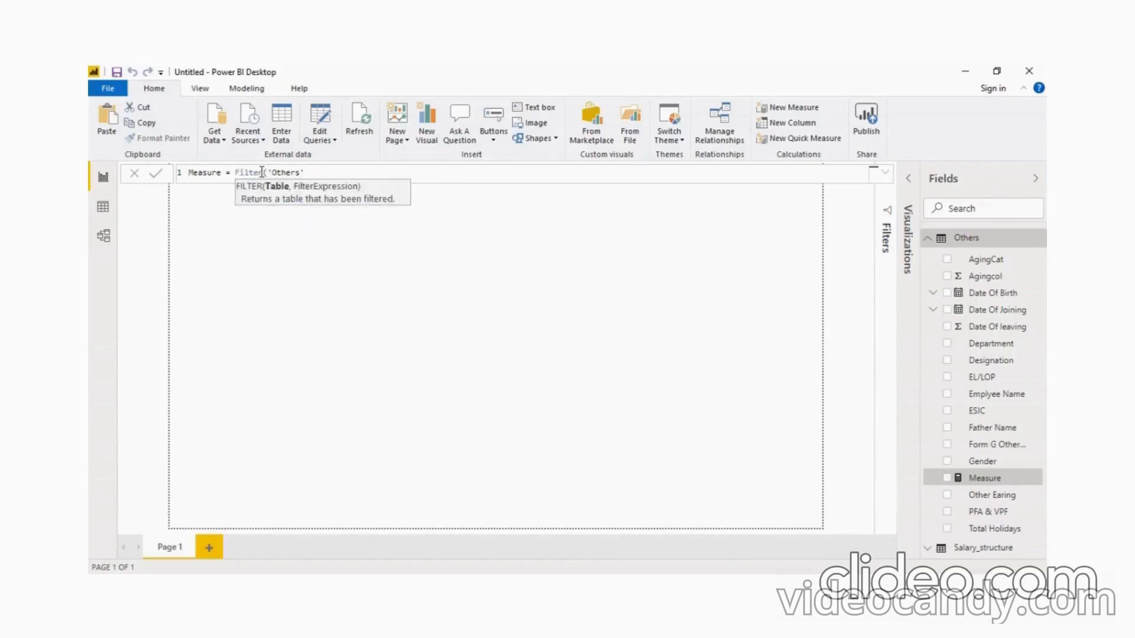
# Step: Add an AND condition to the filter, starting its first test with 'Others'[Date Of Joining].[Date]>=
pyautogui.write(',and')
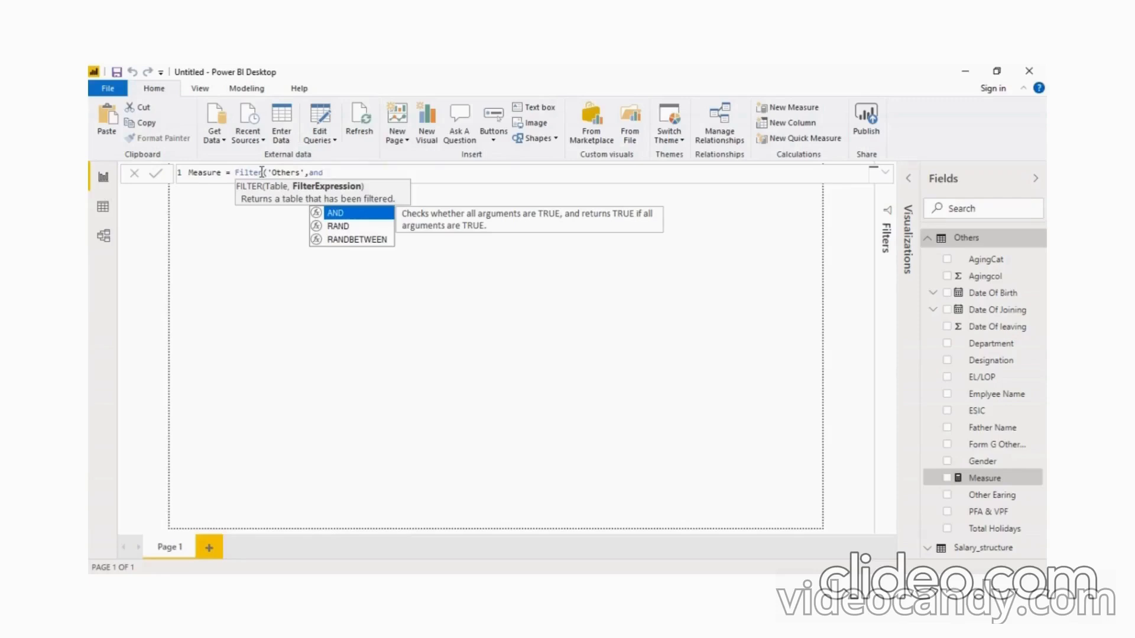
pyautogui.write('(')
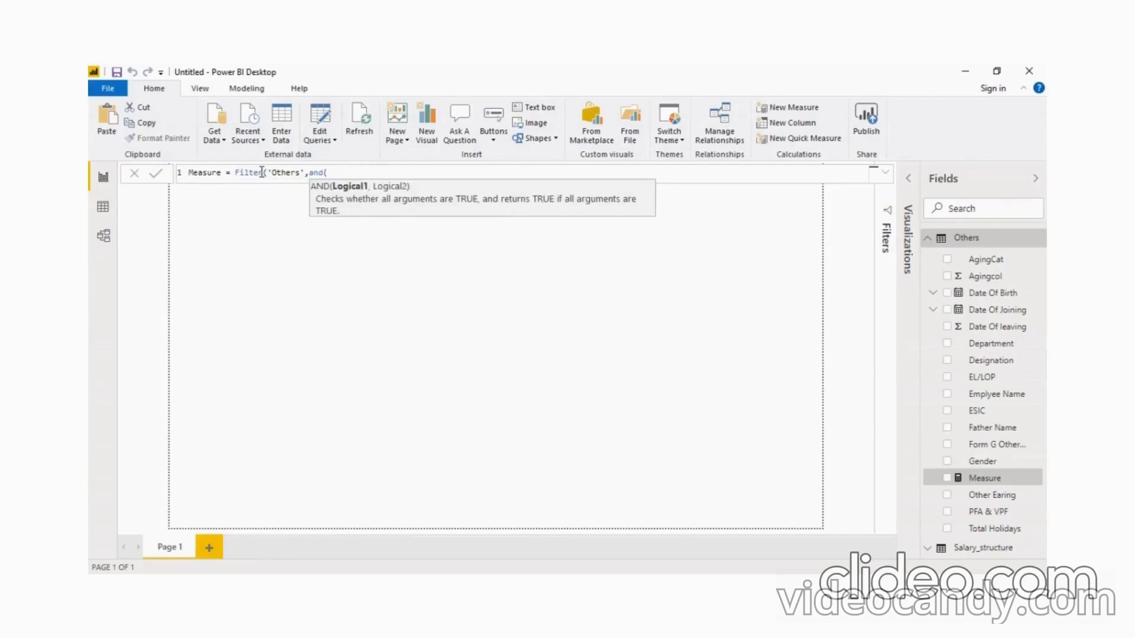
pyautogui.write("'")
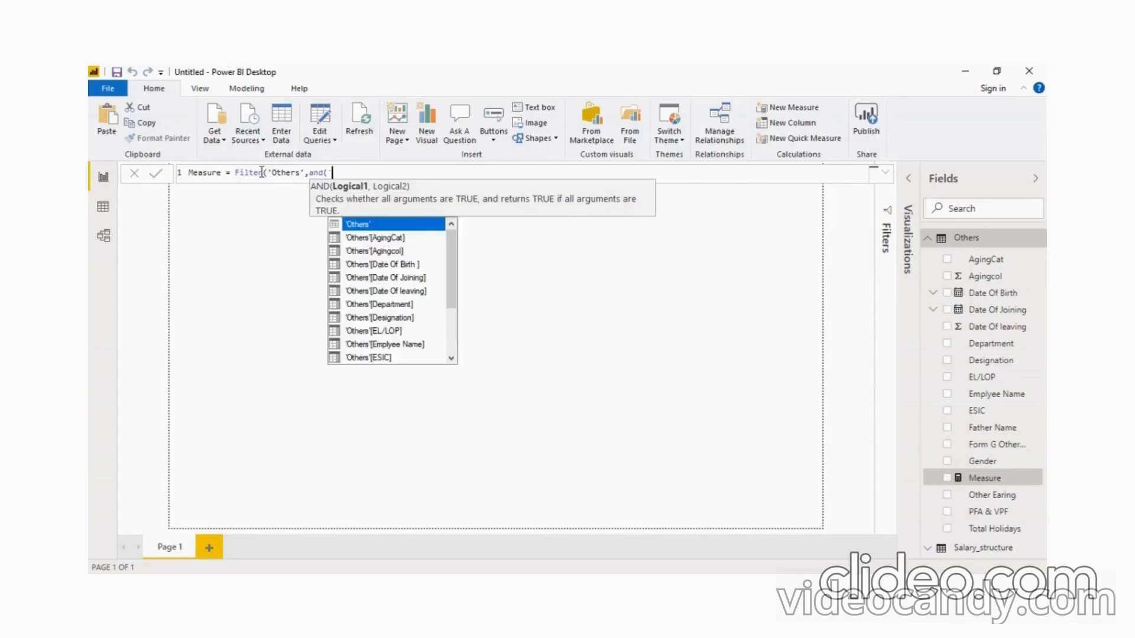
pyautogui.press('Down')
pyautogui.press('Down')
pyautogui.press('Down')
pyautogui.press('Down')
pyautogui.press('Tab')
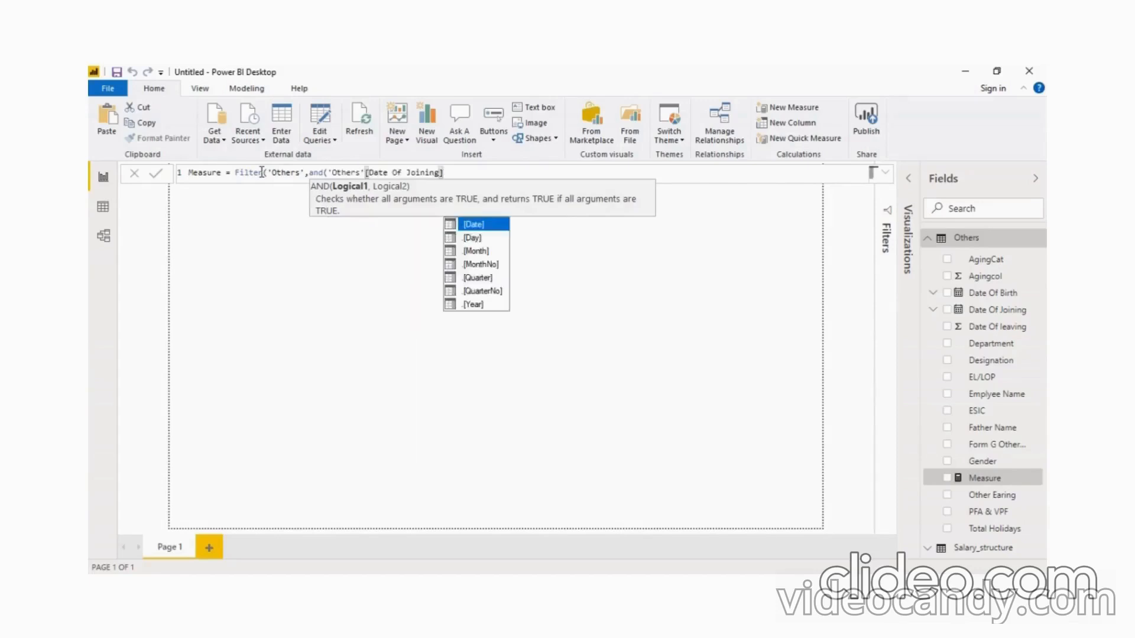
pyautogui.press('Tab')
pyautogui.write('>=')
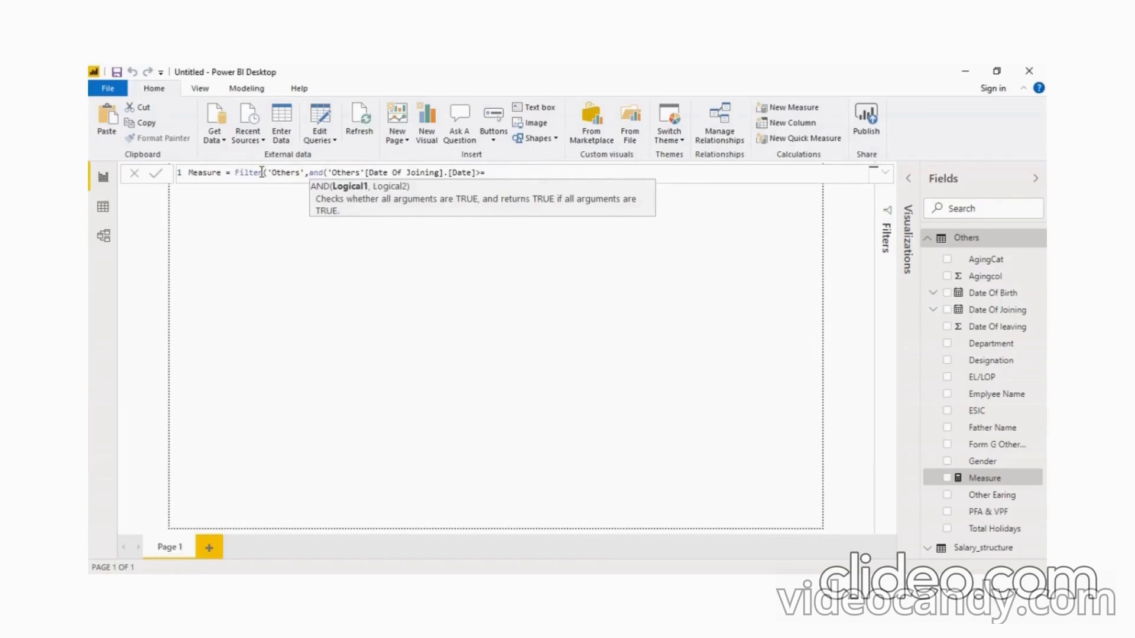
# Step: Continue the comparison with a DATE function whose year argument is YEAR('Others'[Date Of Joining].[Date])
pyautogui.write('date(year')
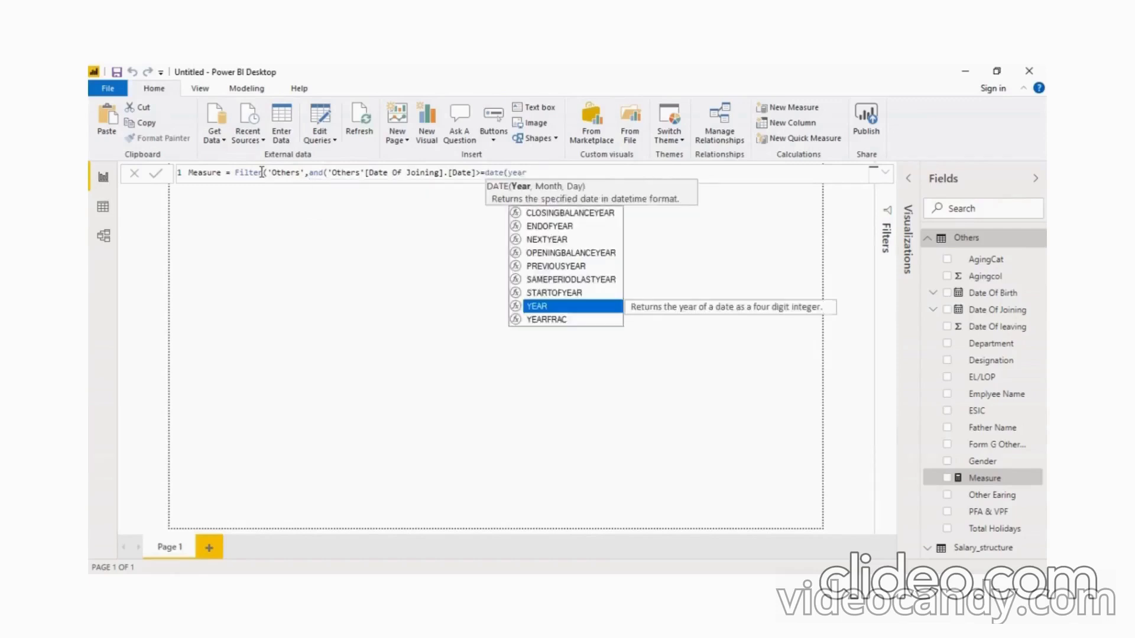
pyautogui.press('Tab')
pyautogui.write("'")
pyautogui.press('Down')
pyautogui.press('Down')
pyautogui.press('Down')
pyautogui.press('Down')
pyautogui.press('Tab')
pyautogui.press('Tab')
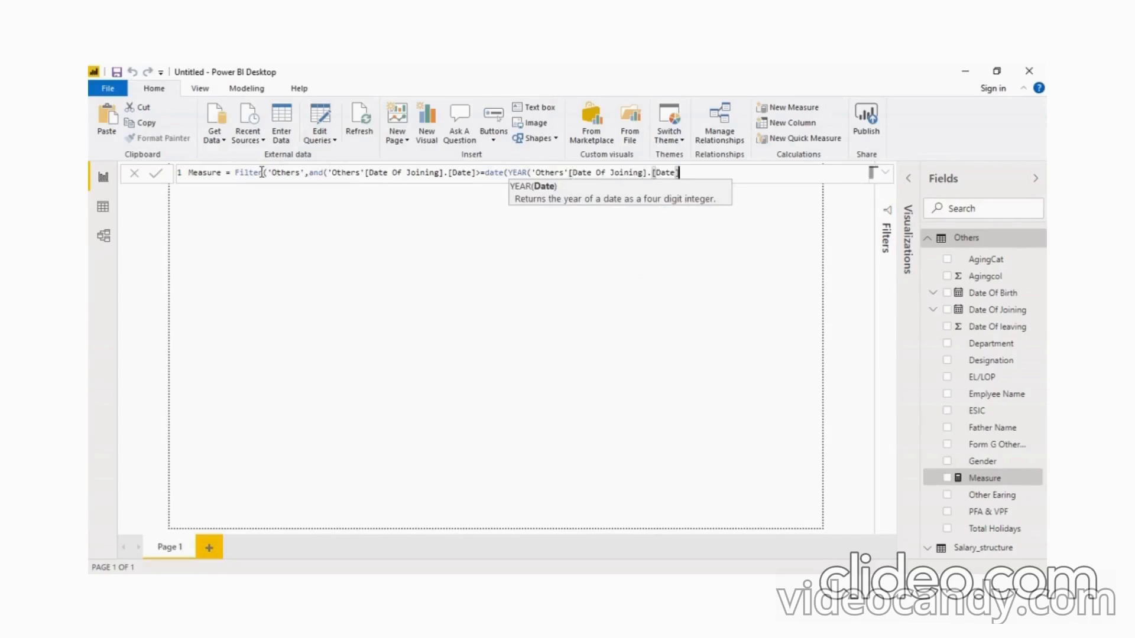
pyautogui.write(')')
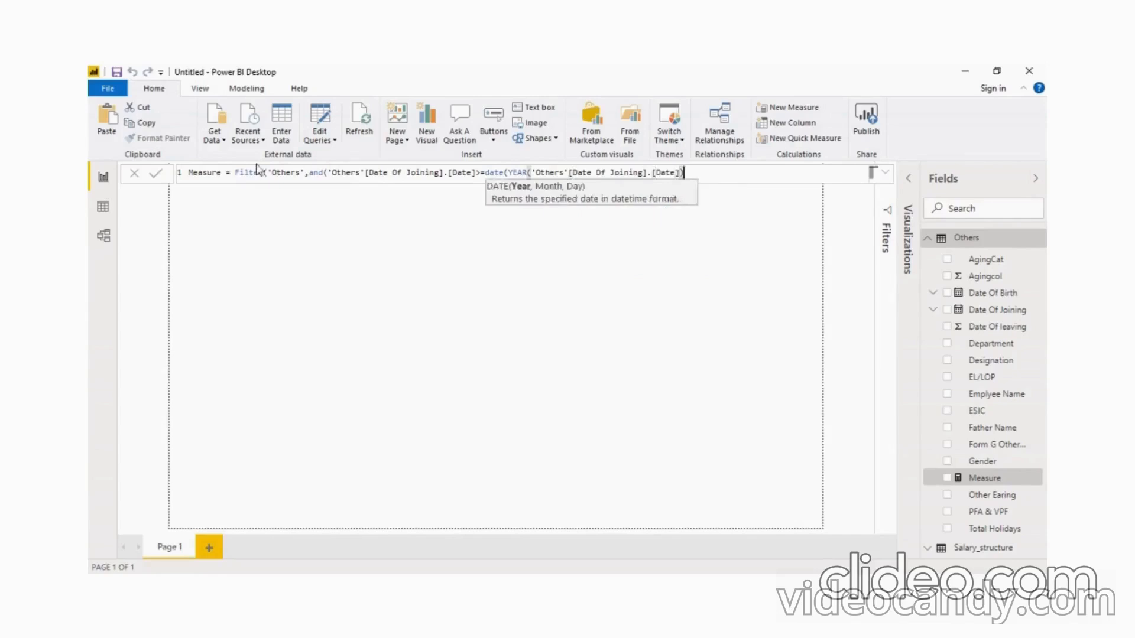
# Step: Complete the DATE function after its YEAR argument with month 4 and day 1
pyautogui.doubleClick(512, 172)
pyautogui.keyDown('shift'); pyautogui.click(684, 172); pyautogui.keyUp('shift')
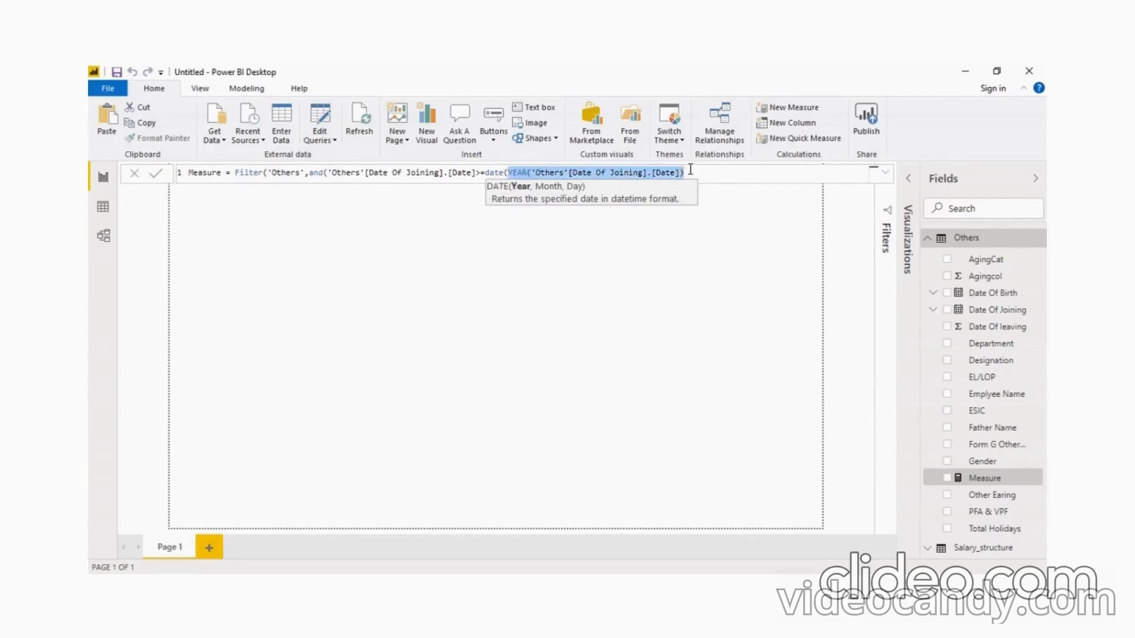
pyautogui.click(687, 172)
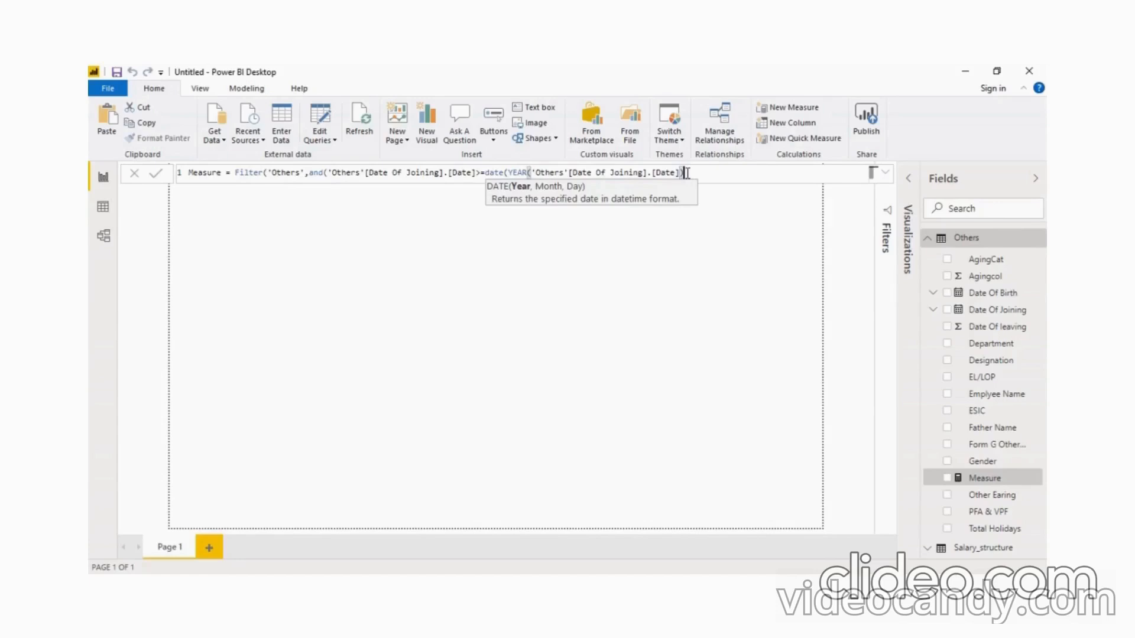
pyautogui.moveTo(686, 172); pyautogui.dragTo(508, 172)
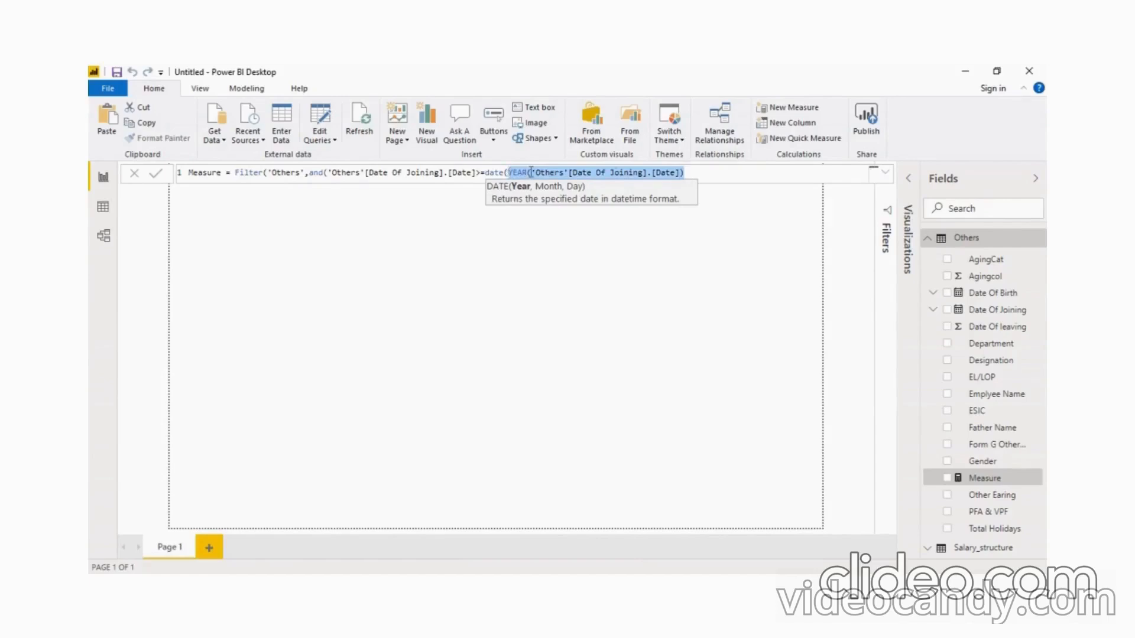
pyautogui.click(710, 175)
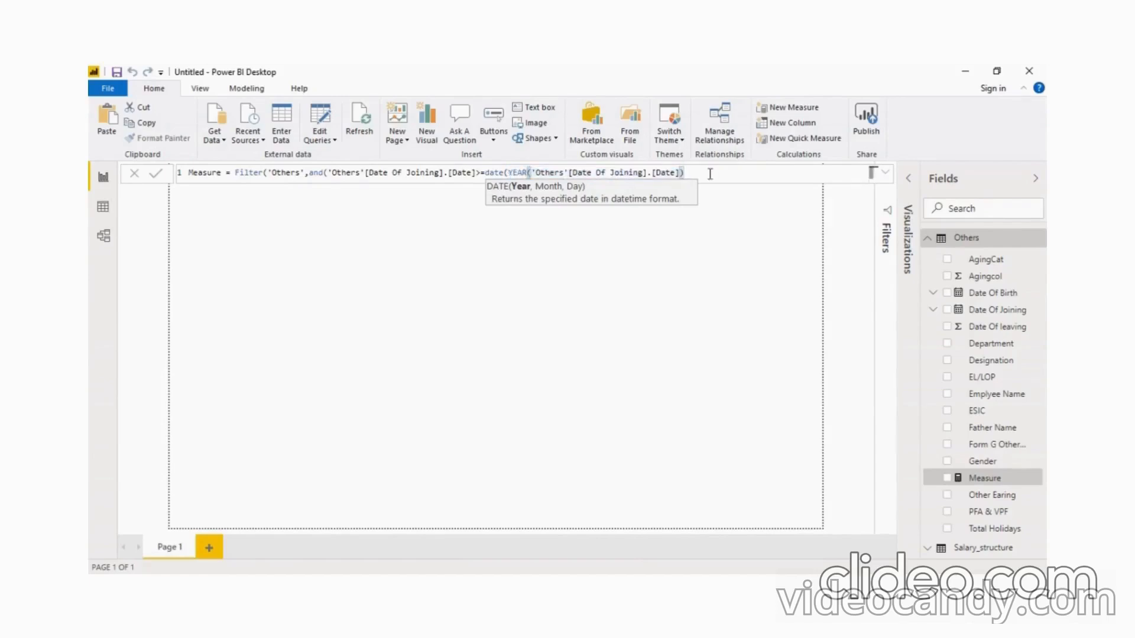
pyautogui.write(',4')
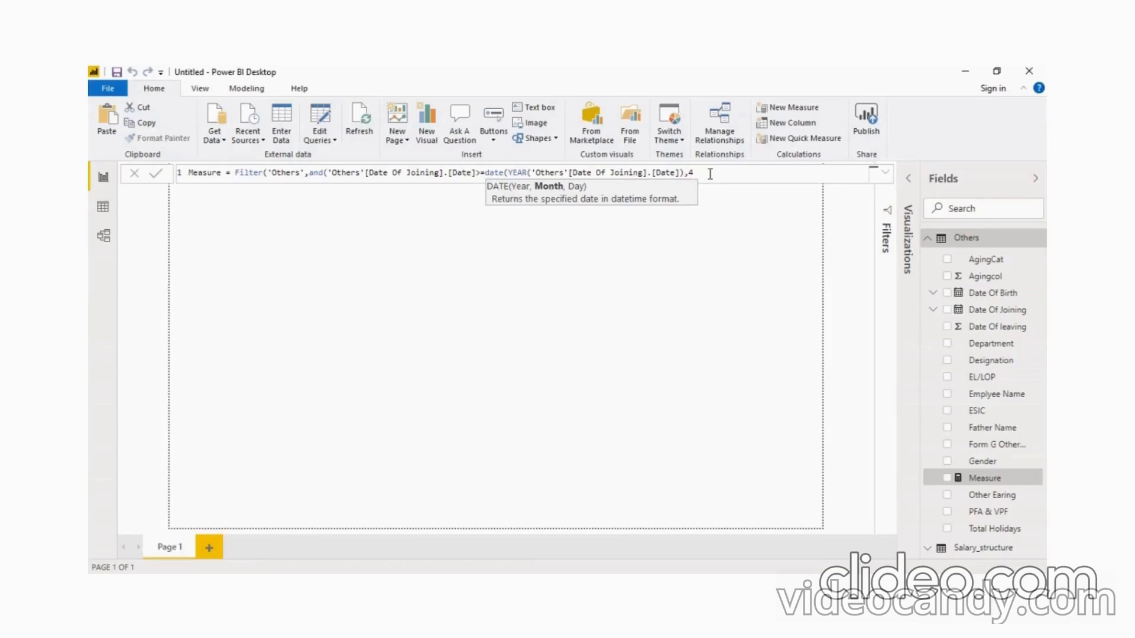
pyautogui.write(',1)')
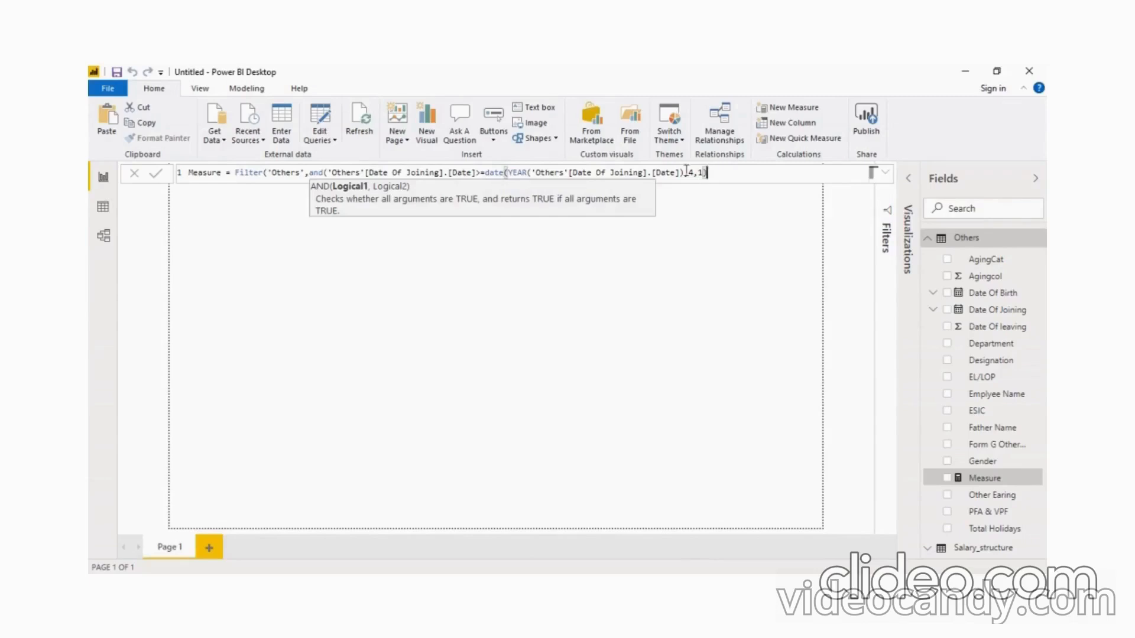
# Step: Start the second AND condition with 'Others'[Date Of Joining].[Date] and a less-than operator
pyautogui.moveTo(708, 172); pyautogui.dragTo(332, 173)
pyautogui.click(727, 171)
pyautogui.write(',')
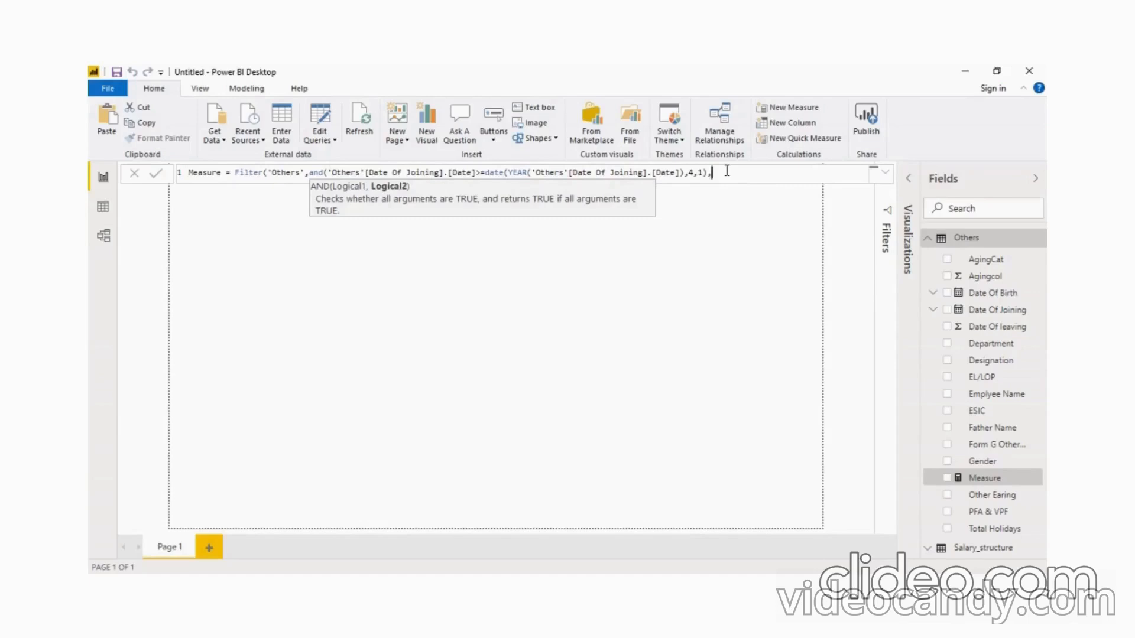
pyautogui.write("'Other")
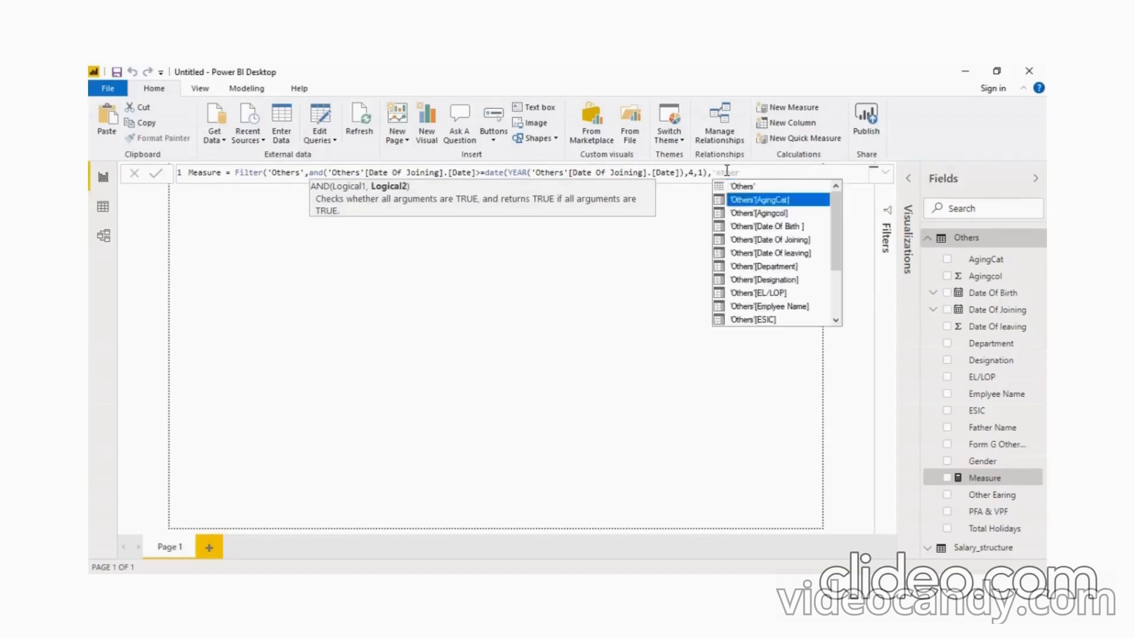
pyautogui.press('Tab')
pyautogui.write('.')
pyautogui.press('Tab')
pyautogui.write('<')
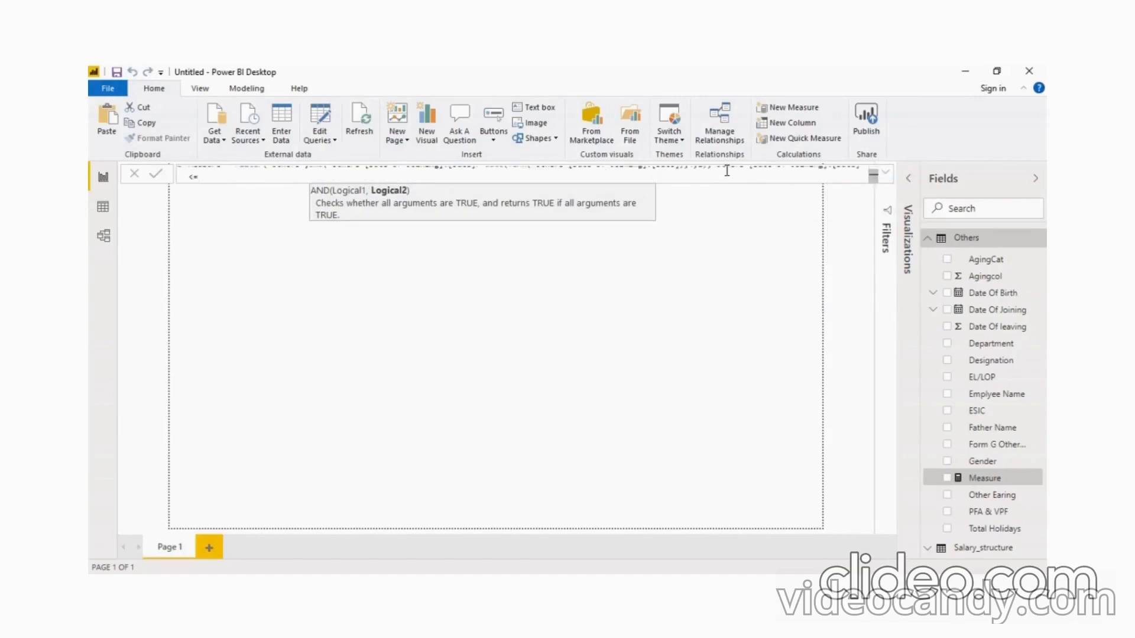
# Step: Complete the second condition with =date(year('Others'[Date Of Joining].[Date]),3,31) and close the AND function
pyautogui.write('=date(')
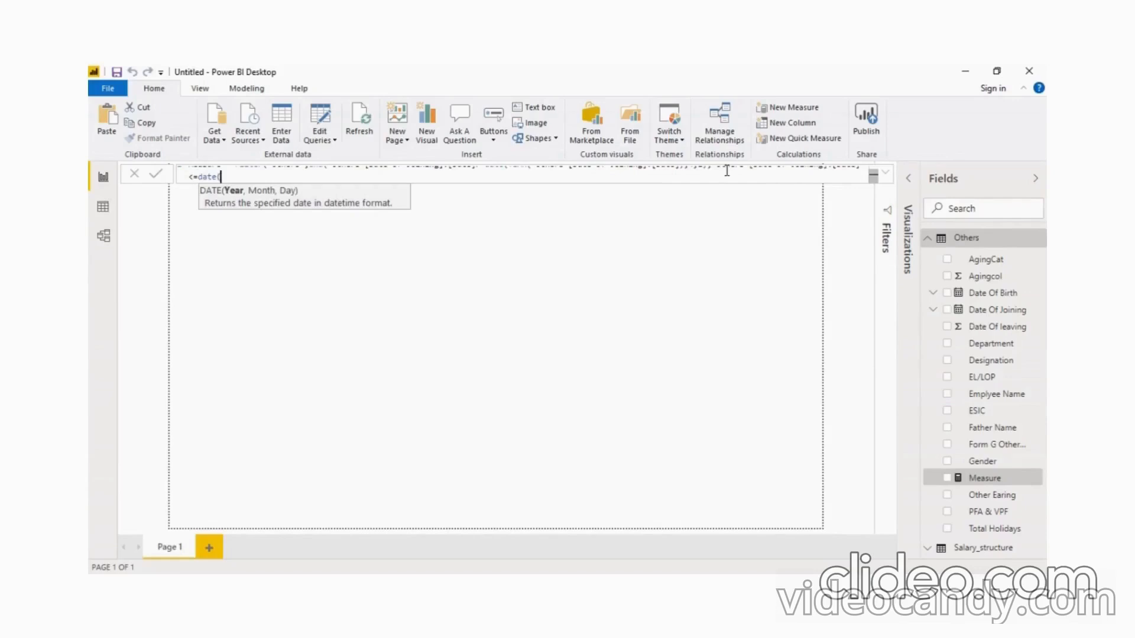
pyautogui.write('year(')
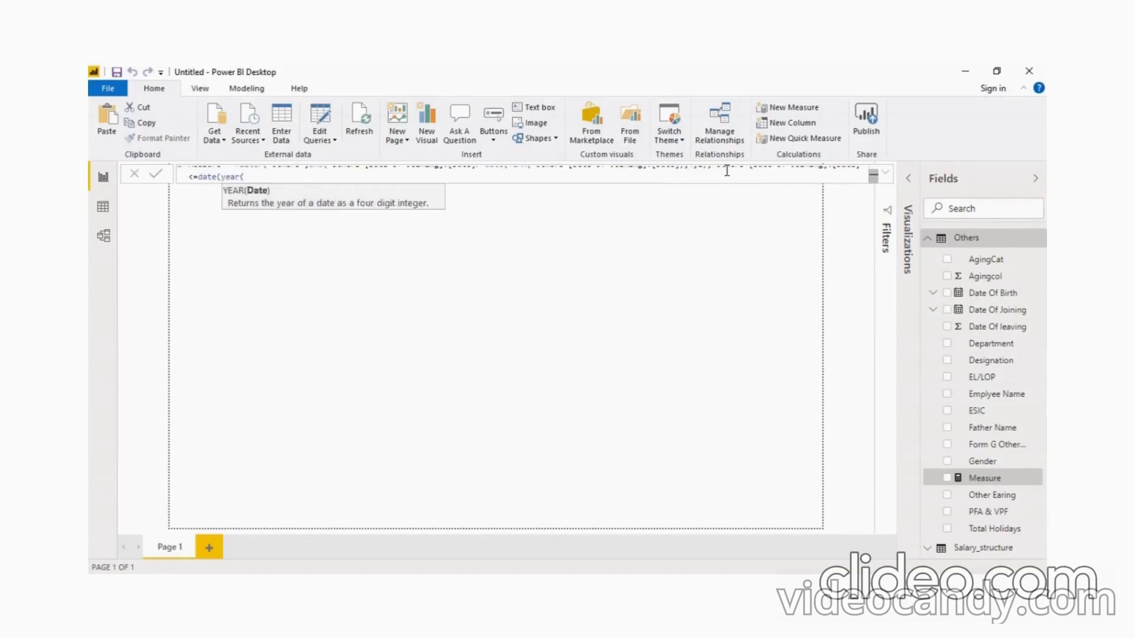
pyautogui.write("'")
pyautogui.press('Down')
pyautogui.press('Down')
pyautogui.press('Down')
pyautogui.press('Down')
pyautogui.press('Tab')
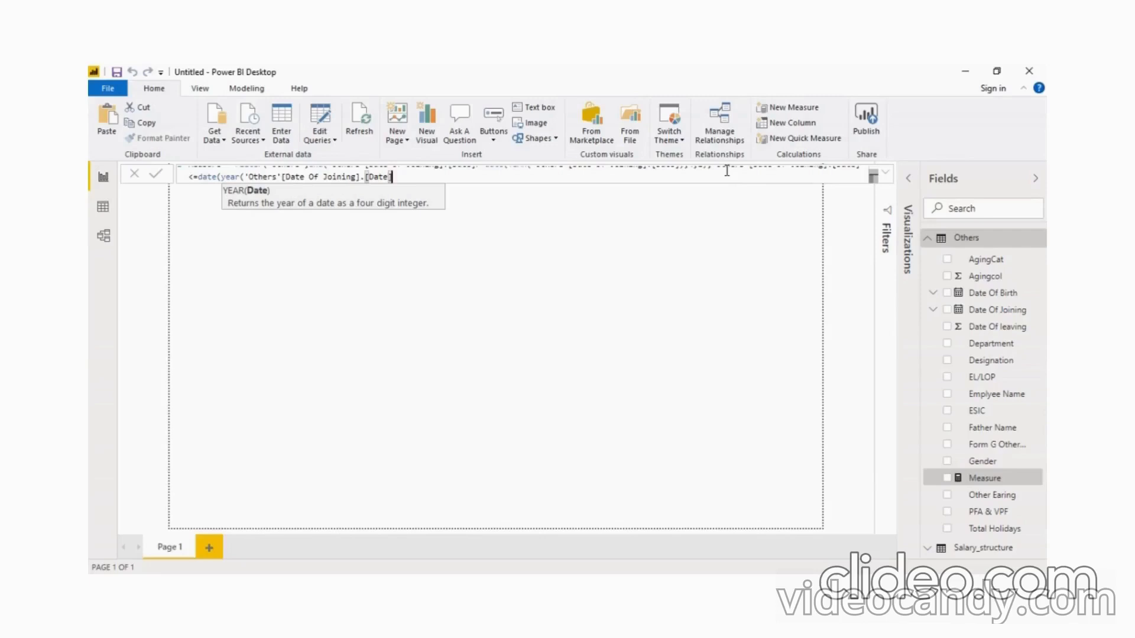
pyautogui.write('),3,31)')
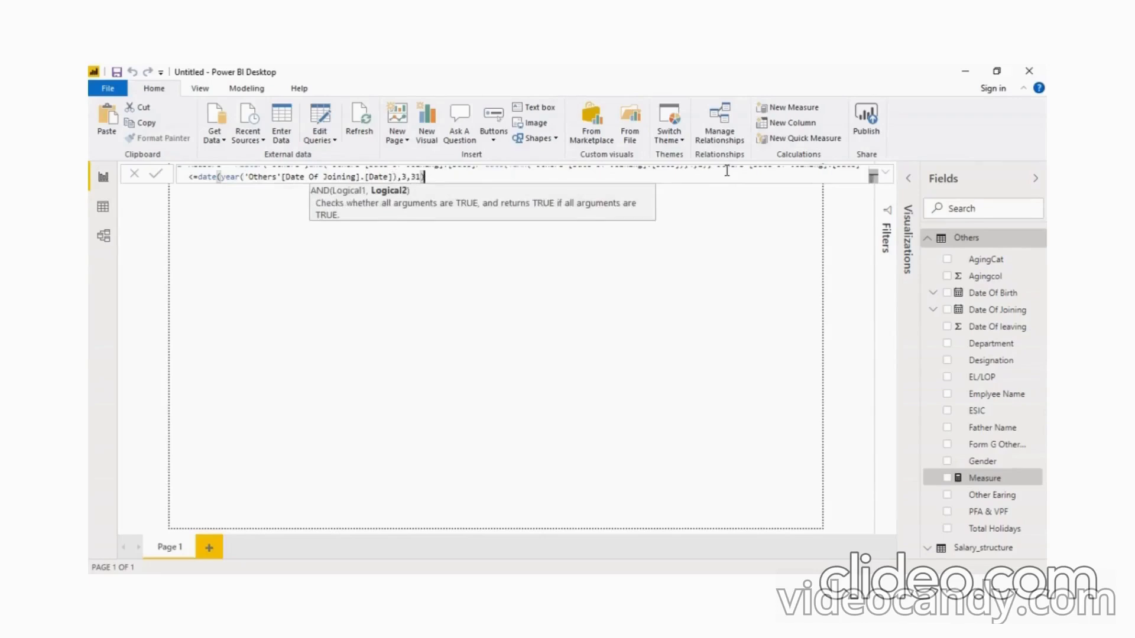
pyautogui.write(')')
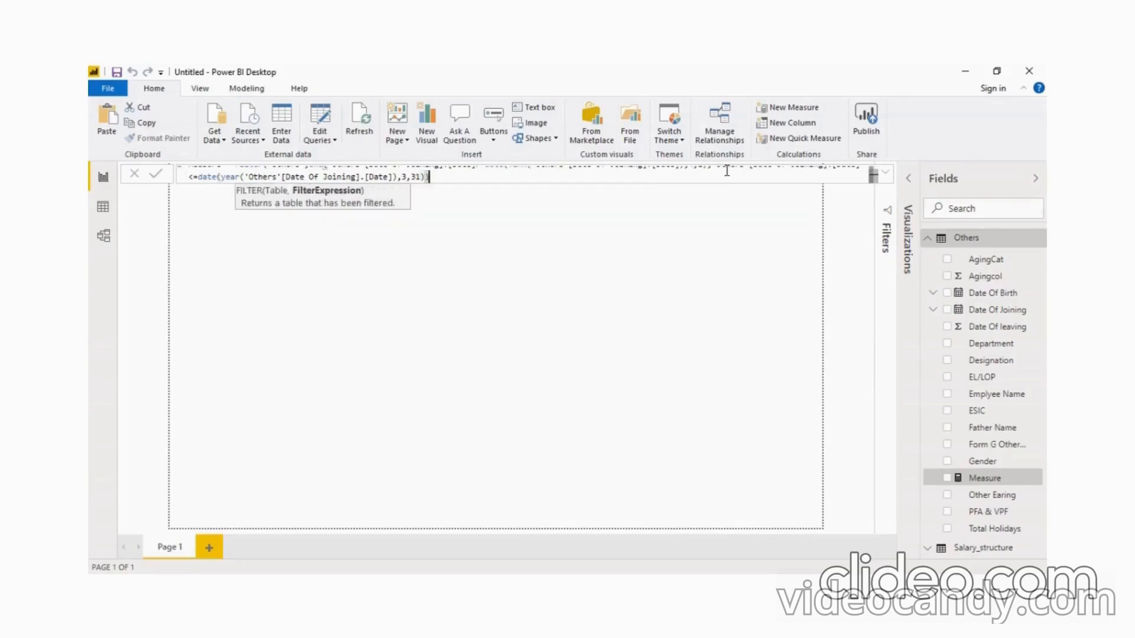
# Step: Insert countrows( before the Filter function in the measure formula
pyautogui.click(412, 176)
pyautogui.scroll(1, 412, 174)
pyautogui.scroll(-1, 410, 172)
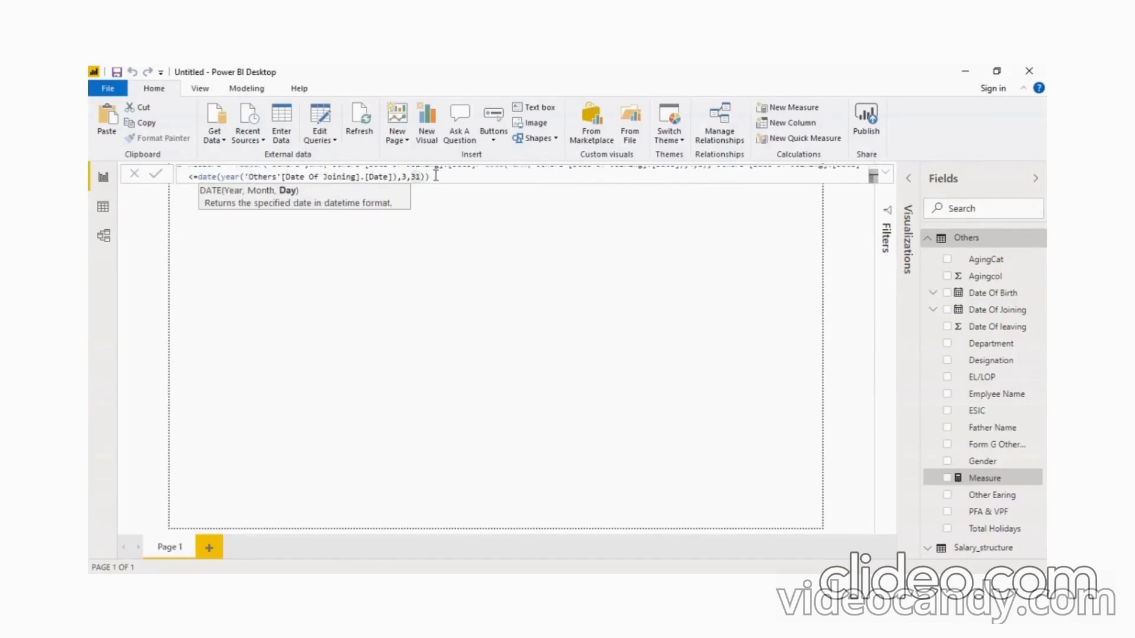
pyautogui.click(435, 176)
pyautogui.scroll(1, 435, 176)
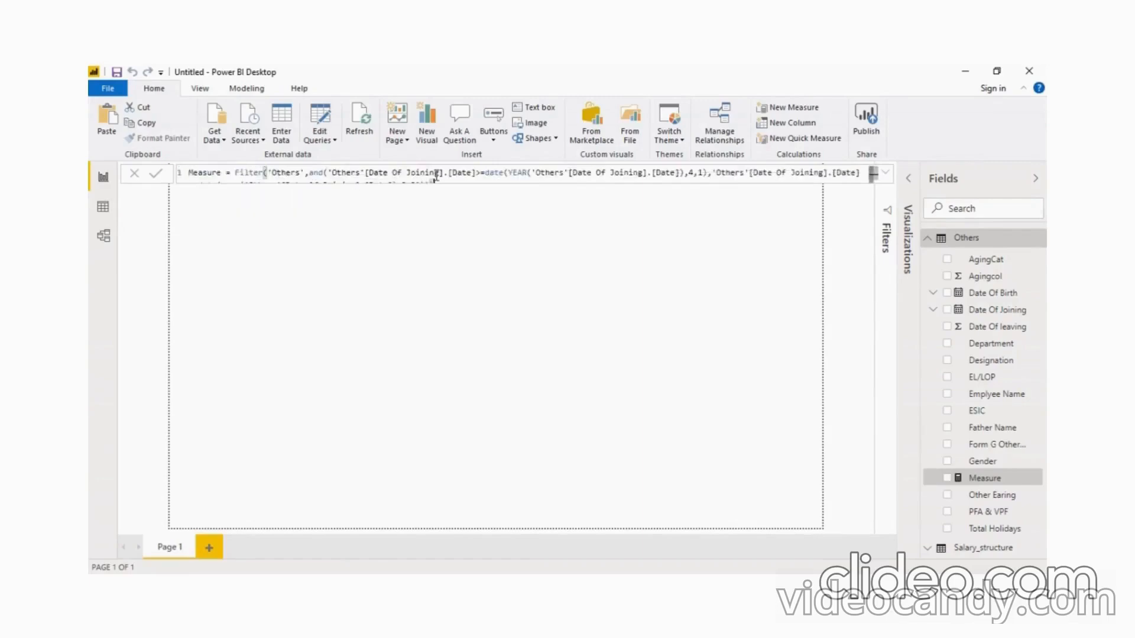
pyautogui.click(235, 172)
pyautogui.write('countrows(')
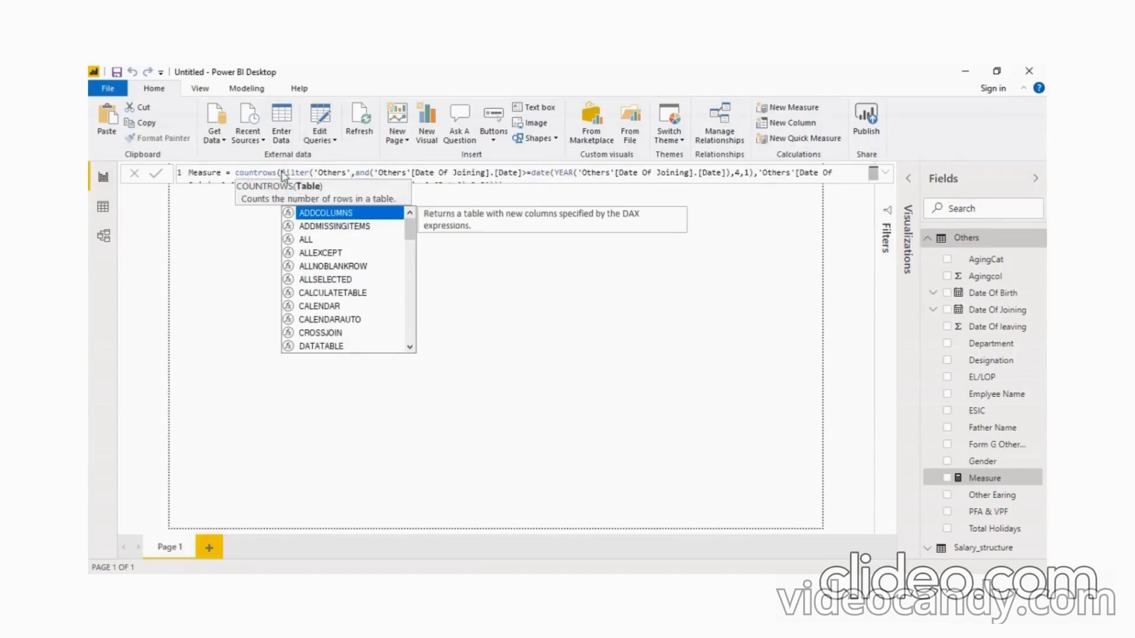
# Step: Close the remaining parentheses at the formula's end and commit the measure as CurrentHeadcount
pyautogui.moveTo(282, 173); pyautogui.dragTo(508, 172)
pyautogui.click(507, 172)
pyautogui.scroll(-1, 507, 173)
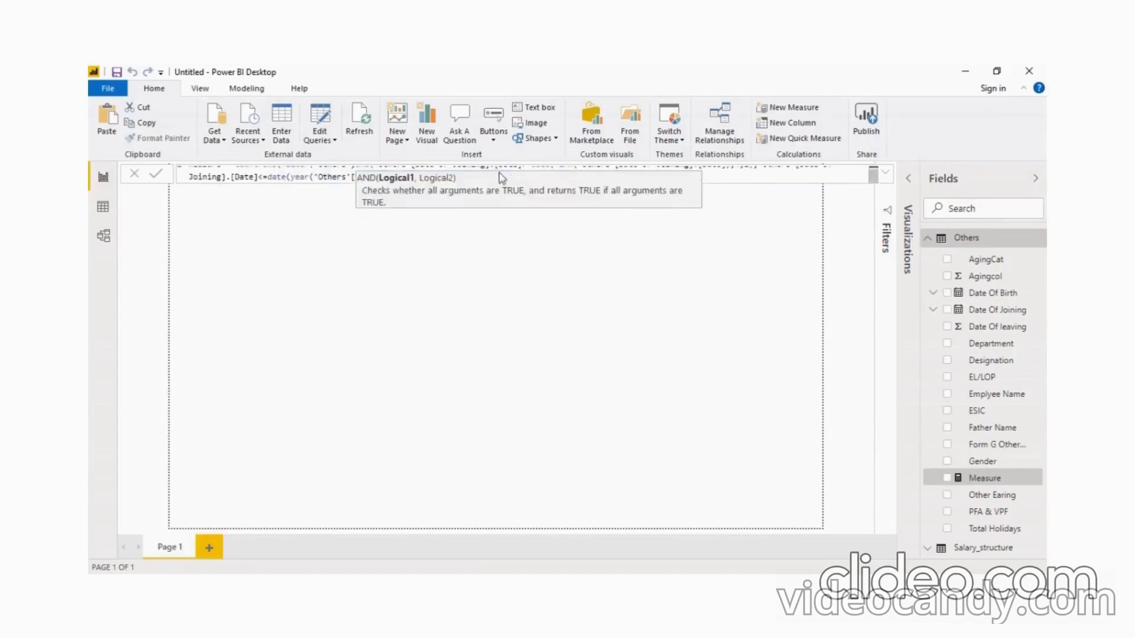
pyautogui.click(291, 170)
pyautogui.click(509, 174)
pyautogui.scroll(-1, 509, 176)
pyautogui.click(514, 175)
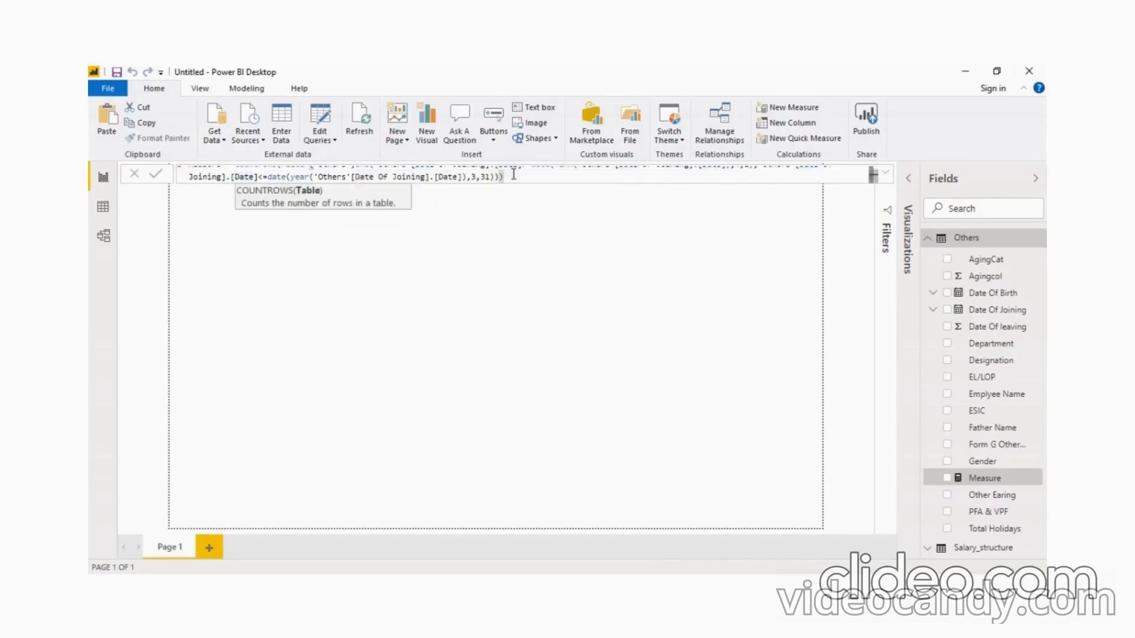
pyautogui.write(')')
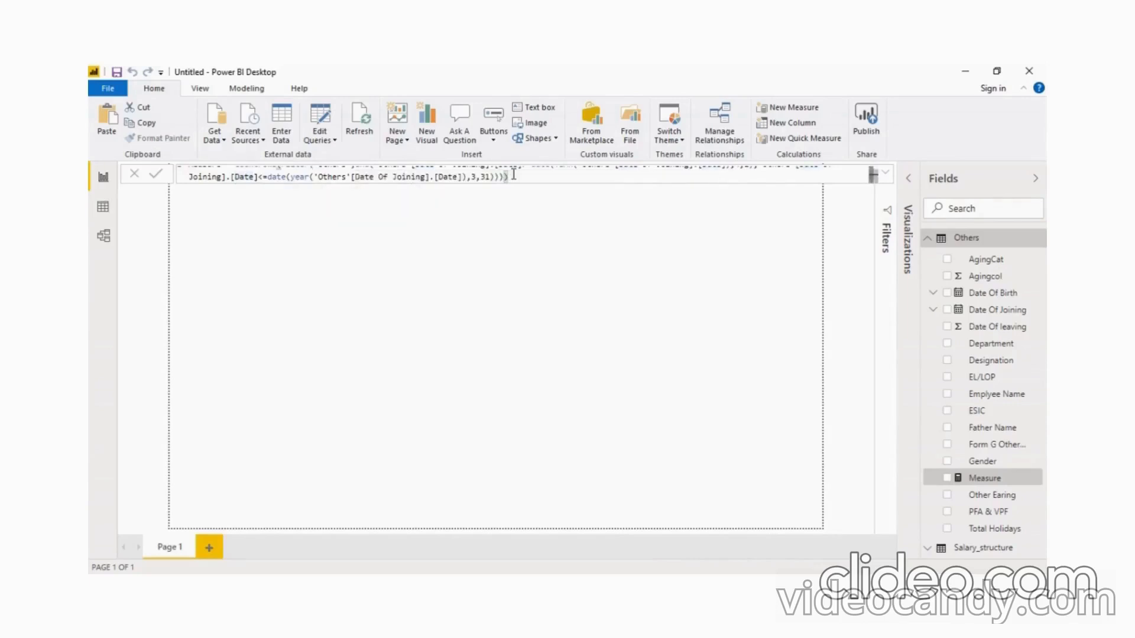
pyautogui.press('Return')
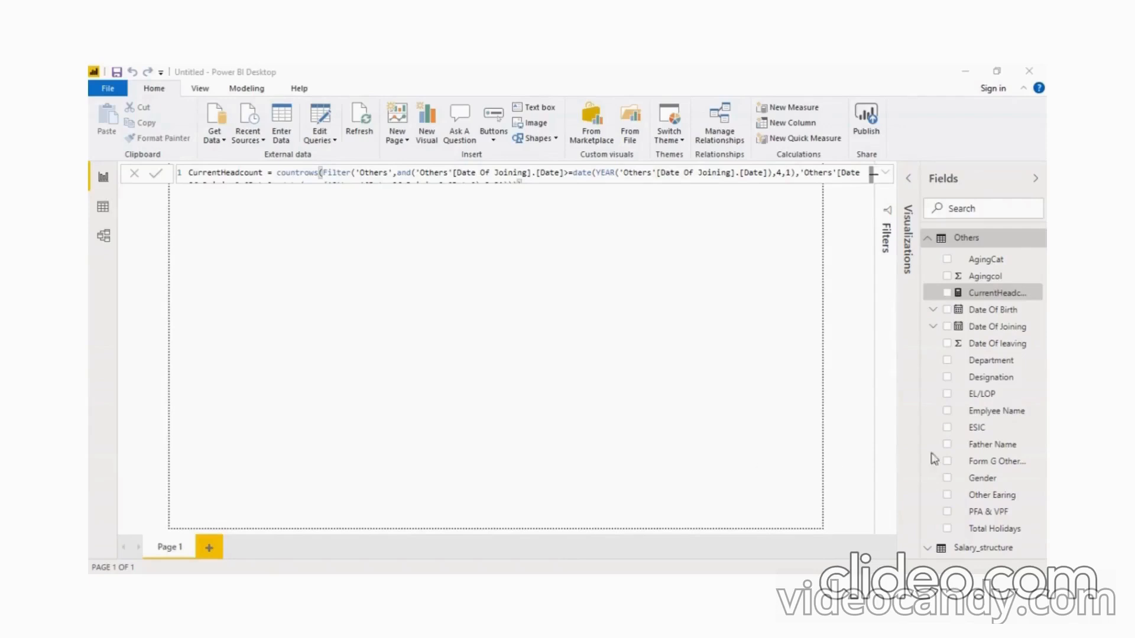
# Step: Create another measure in the Others table and begin its formula with the CALCULATE function
pyautogui.click(1040, 239)
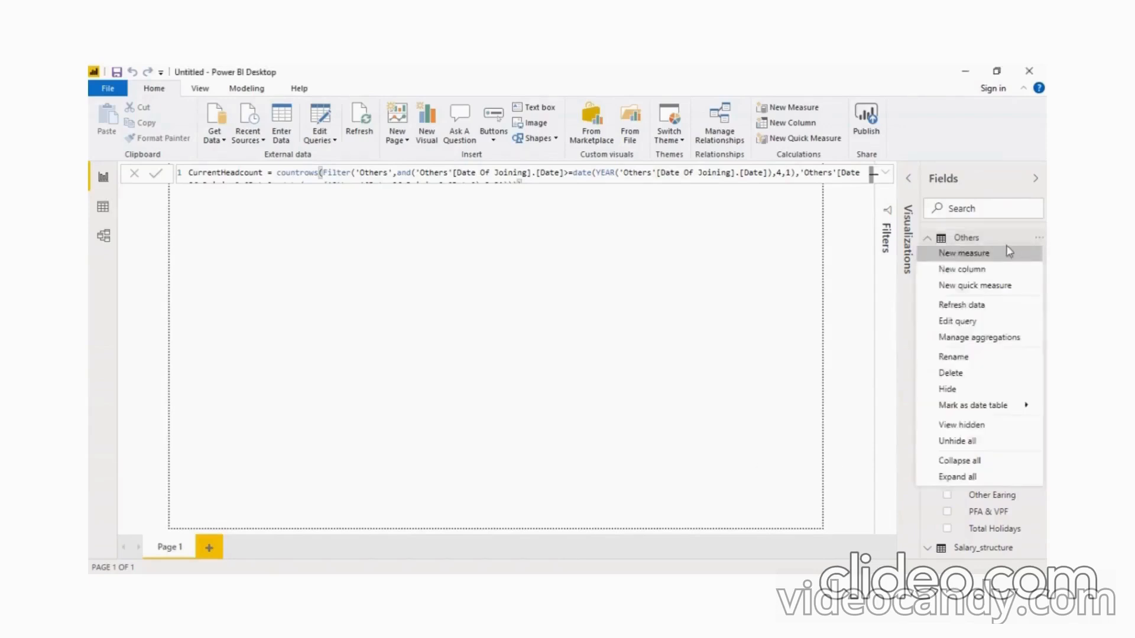
pyautogui.click(989, 256)
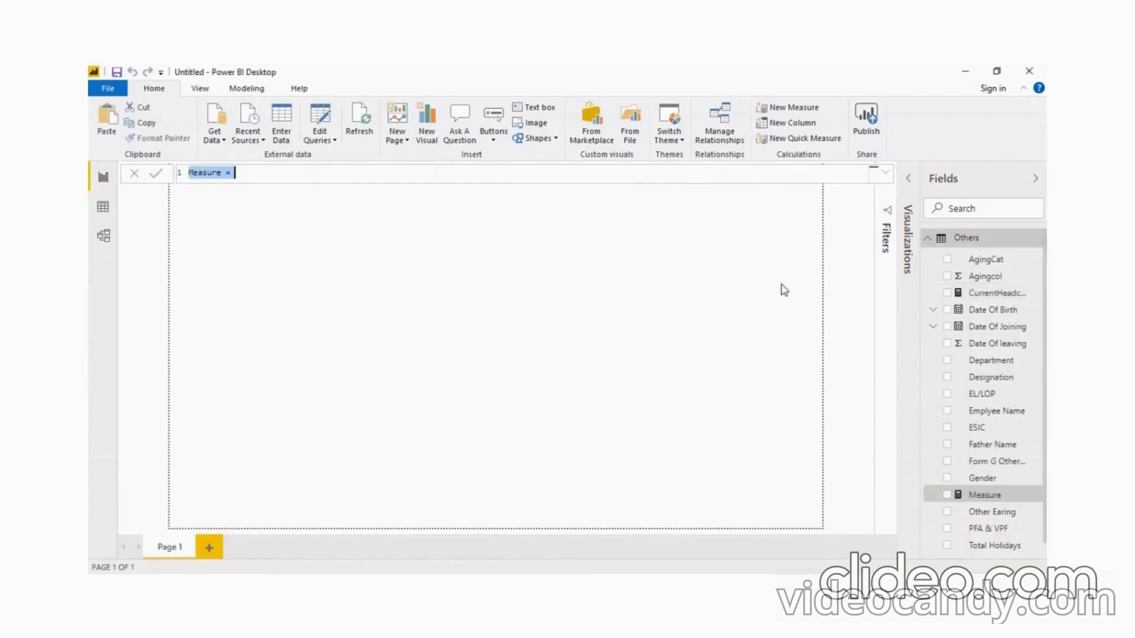
pyautogui.click(332, 177)
pyautogui.write('cal')
pyautogui.press('Tab')
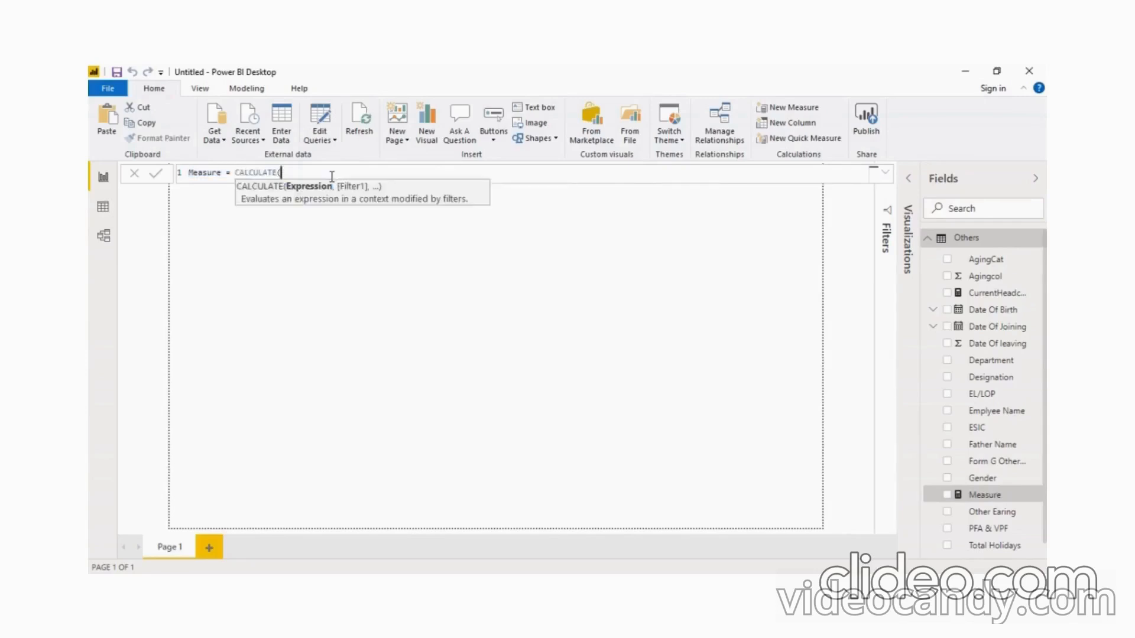
# Step: Enter [CurrentHeadcount] as the expression of CALCULATE, followed by a comma for the filter argument
pyautogui.write("'")
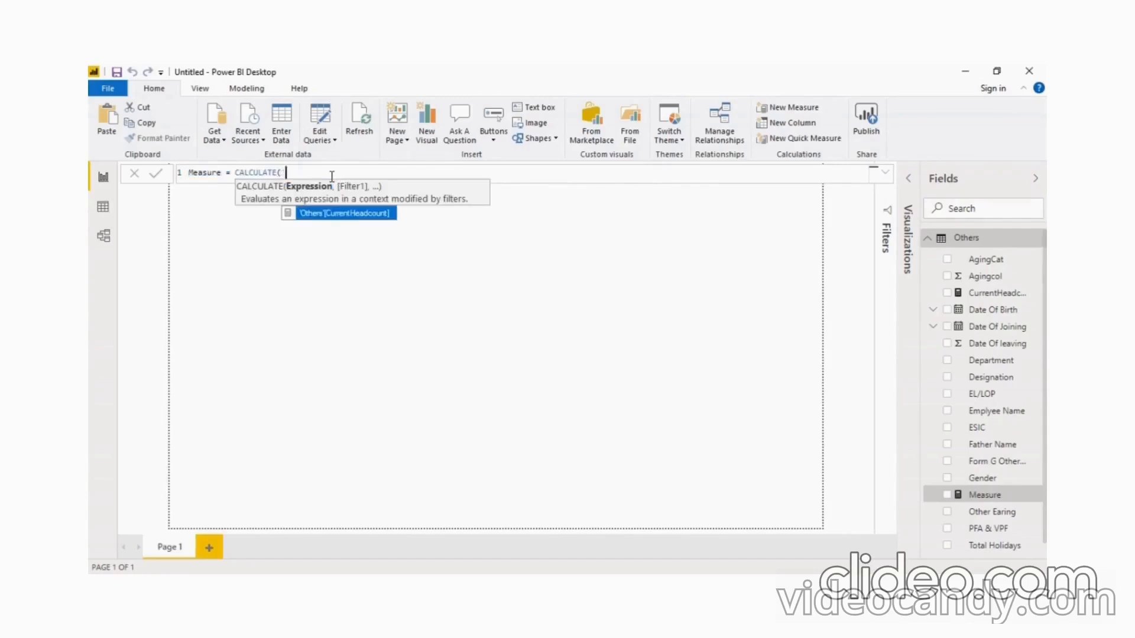
pyautogui.write('cu')
pyautogui.press('BackSpace')
pyautogui.press('BackSpace')
pyautogui.press('BackSpace')
pyautogui.write('[CurrentHeadcount]')
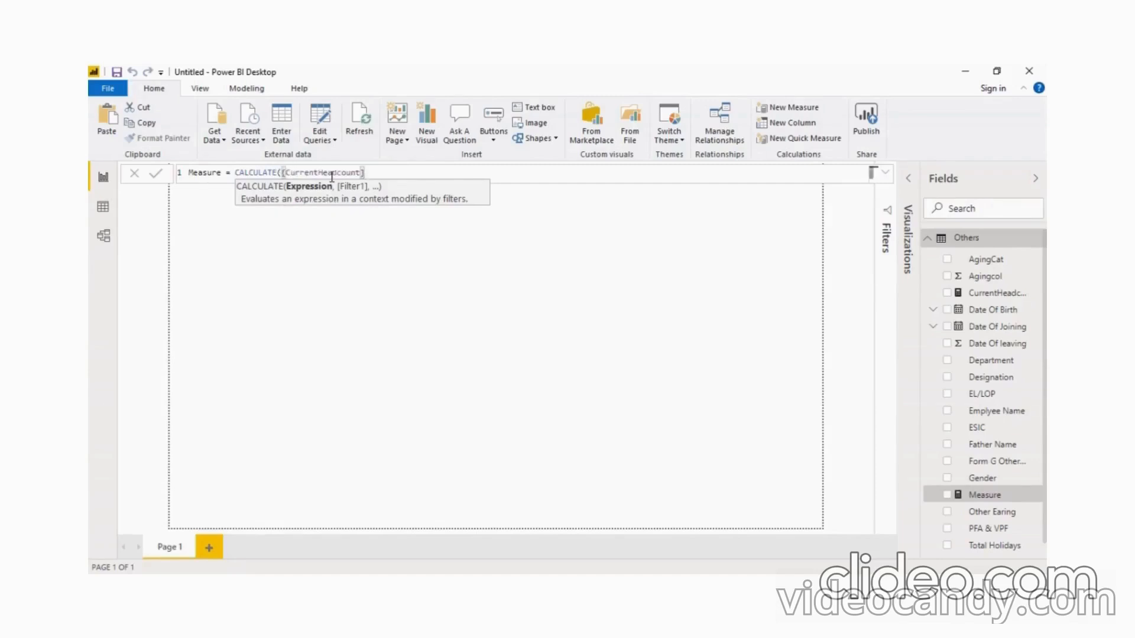
pyautogui.write(',')
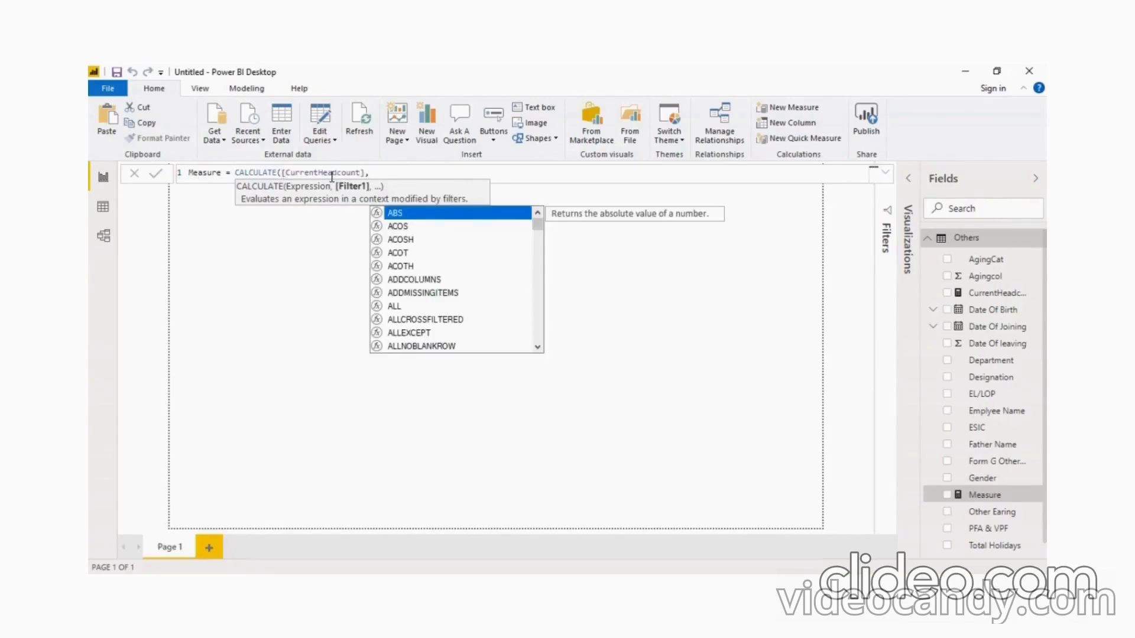
# Step: Enter SAMEPERIODLASTYEAR('Others'[Date Of Joining].[Date]) as the filter argument of CALCULATE and close the formula's parentheses
pyautogui.write(" '")
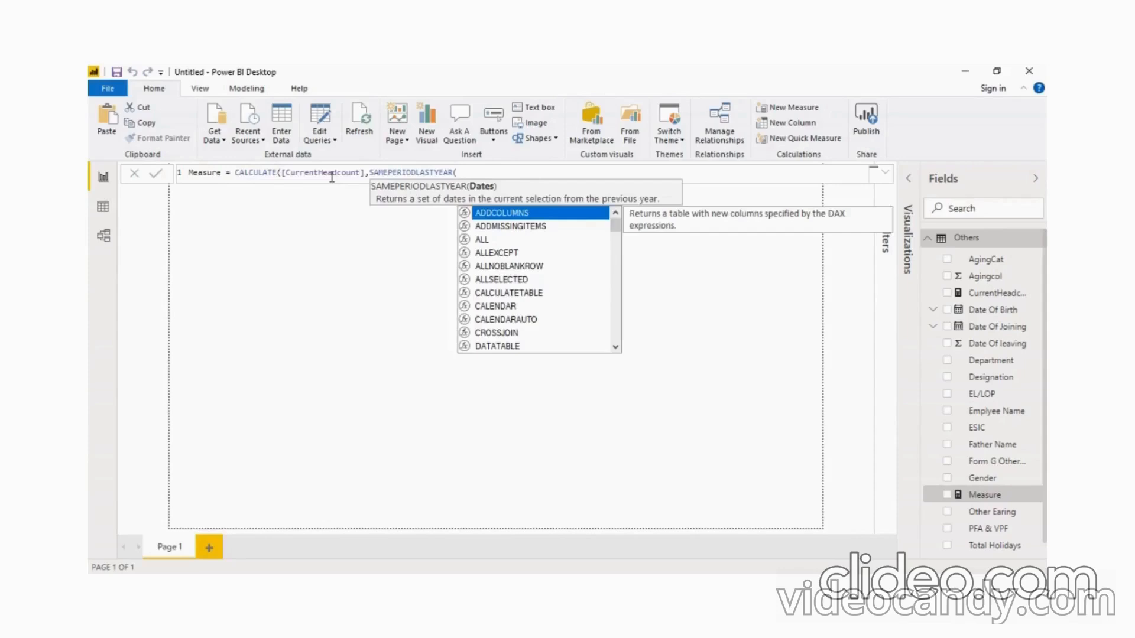
pyautogui.write("'")
pyautogui.press('Down')
pyautogui.press('Down')
pyautogui.press('Down')
pyautogui.press('Tab')
pyautogui.write('.')
pyautogui.press('Tab')
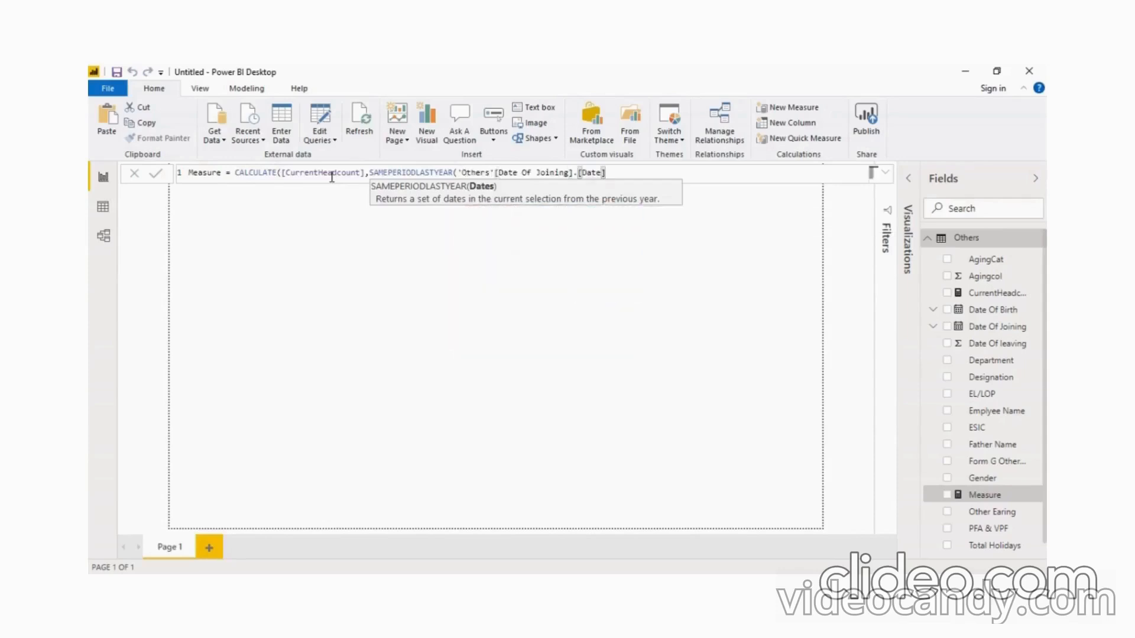
pyautogui.write('))')
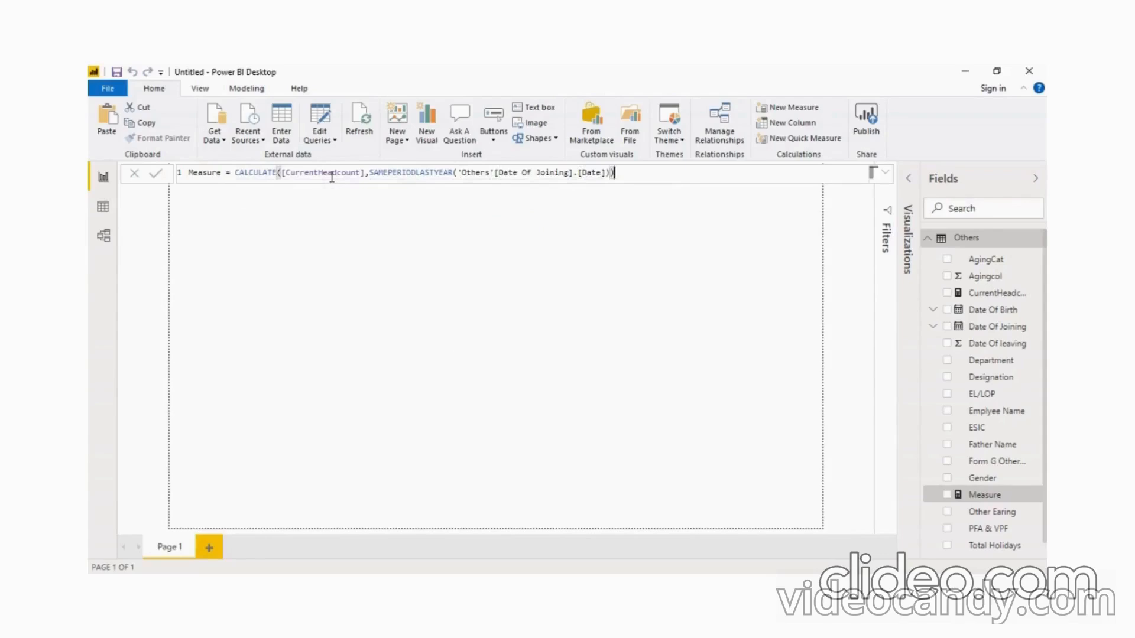
# Step: Name the new measure LastyearHead and commit it
pyautogui.doubleClick(208, 173)
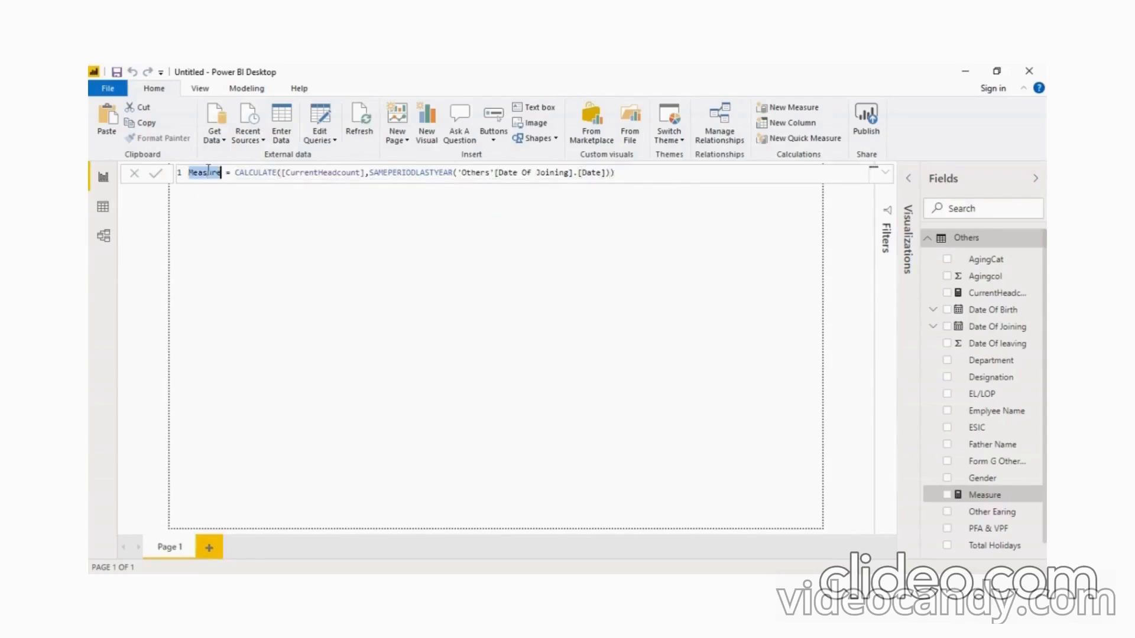
pyautogui.write('Last')
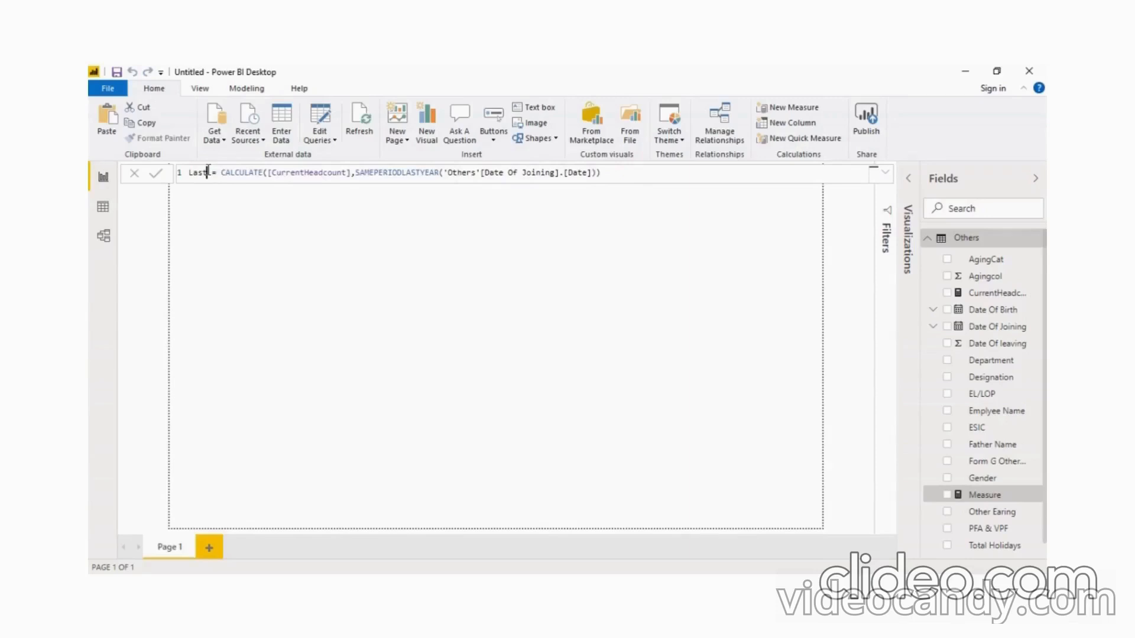
pyautogui.write('yearHead')
pyautogui.press('Return')
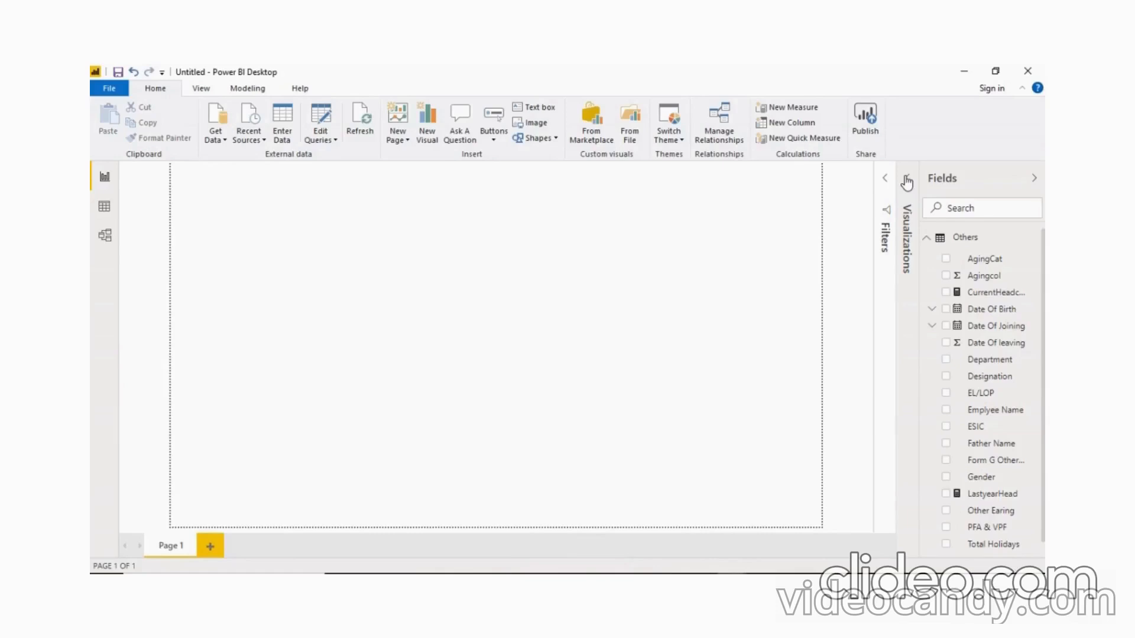
# Step: Insert a table visual containing CurrentHeadcount, LastyearHead and Department from the Others table
pyautogui.click(908, 184)
pyautogui.click(844, 272)
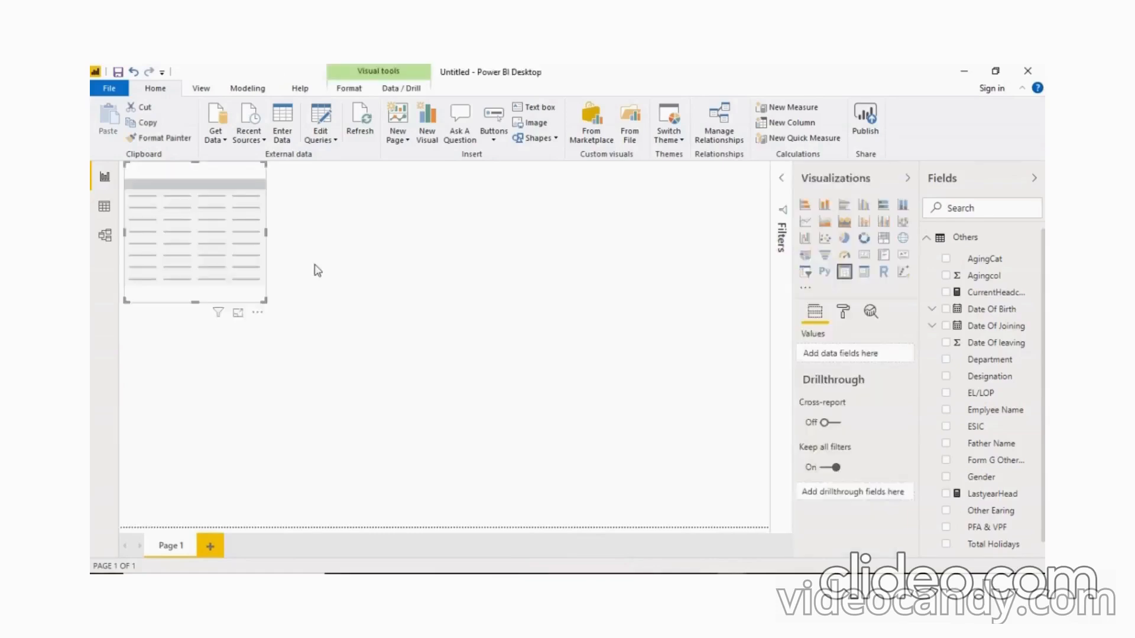
pyautogui.click(946, 292)
pyautogui.click(946, 494)
pyautogui.click(946, 359)
pyautogui.click(908, 179)
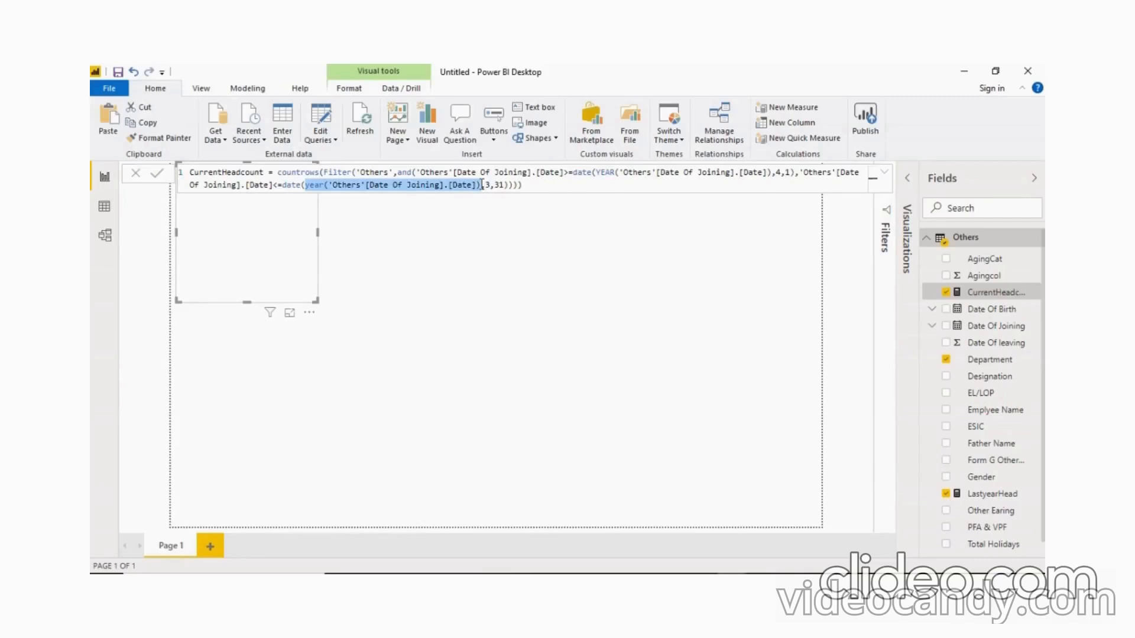
# Step: Add +1 to the year in the CurrentHeadcount formula's end date (month 3, day 31) and commit the measure
pyautogui.click(481, 184)
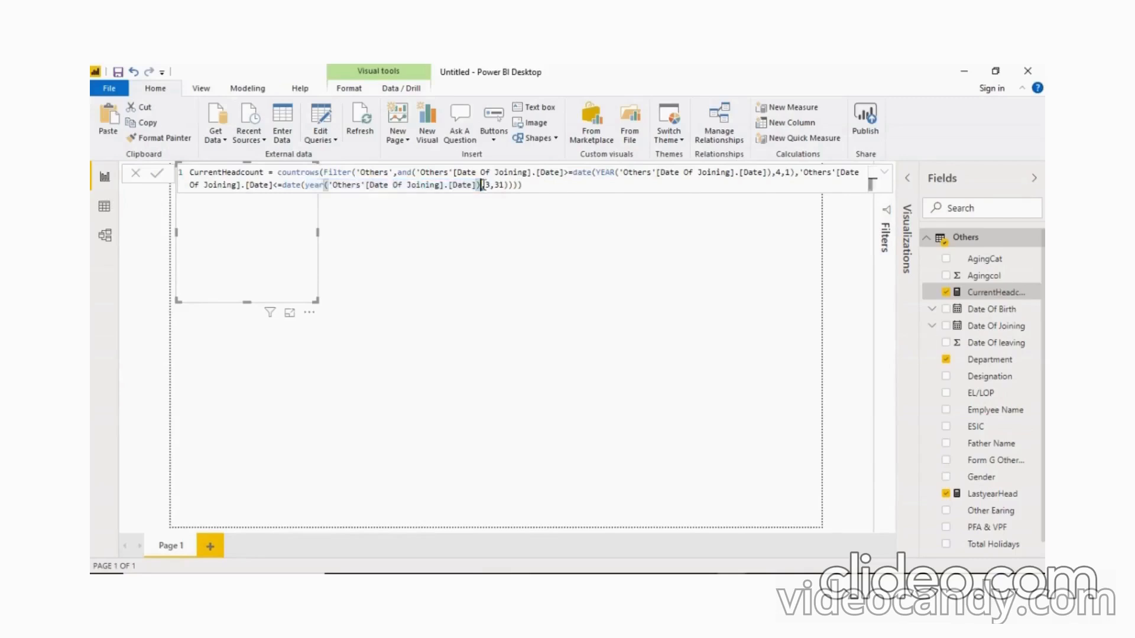
pyautogui.write('+1')
pyautogui.click(541, 184)
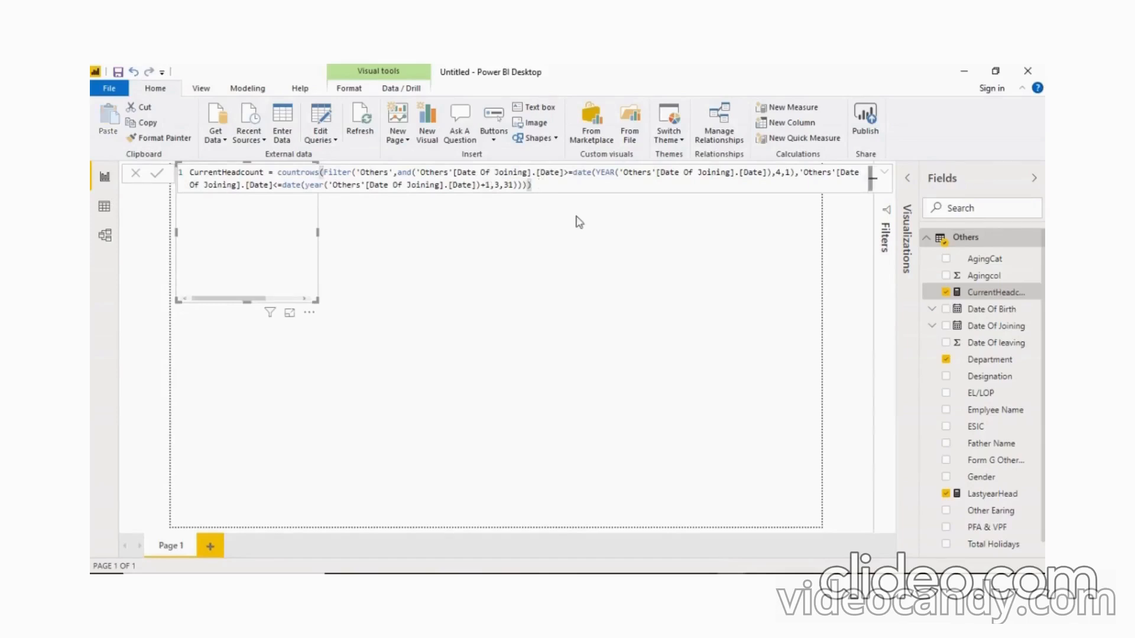
pyautogui.press('Return')
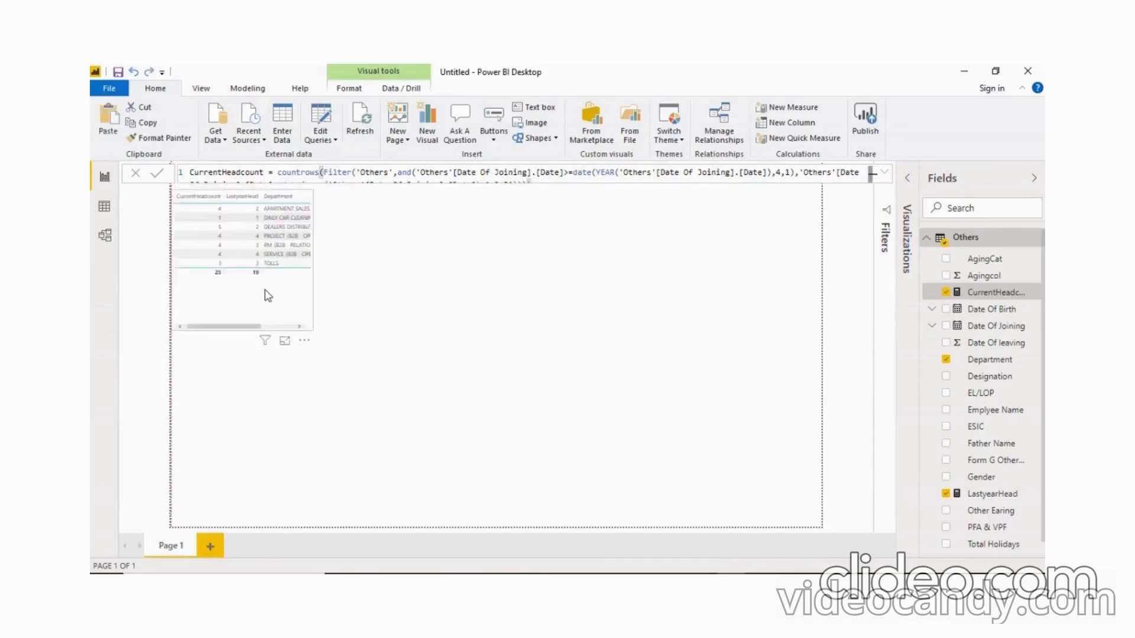
pyautogui.click(267, 295)
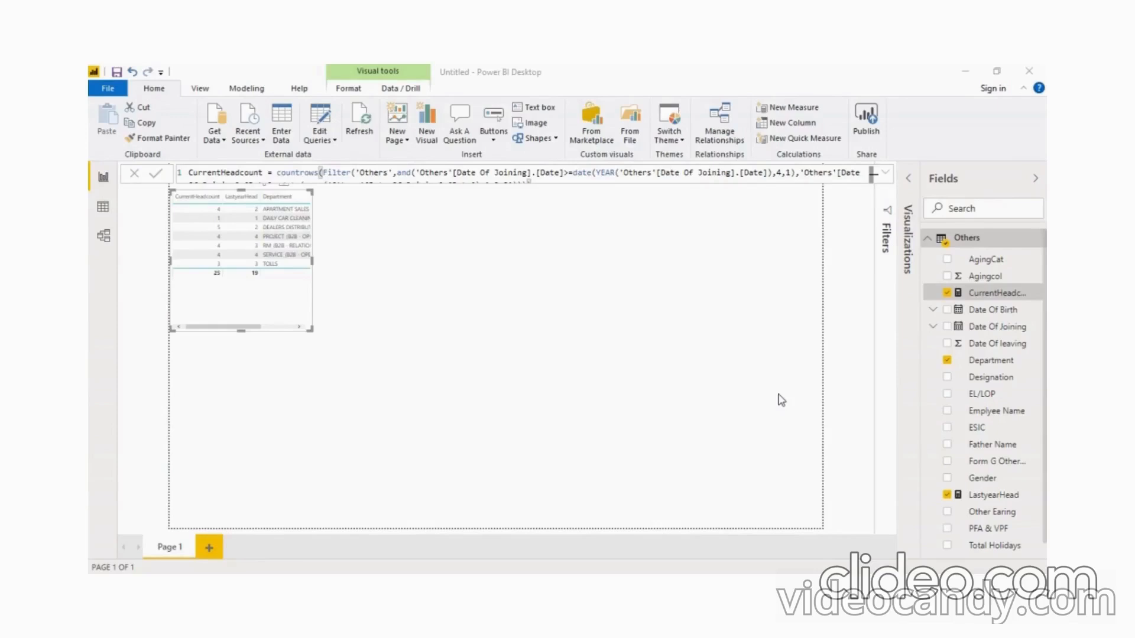
# Step: Create a measure named Variance in the Others table with the formula [CurrentHeadcount]-[LastyearHead]
pyautogui.click(1039, 238)
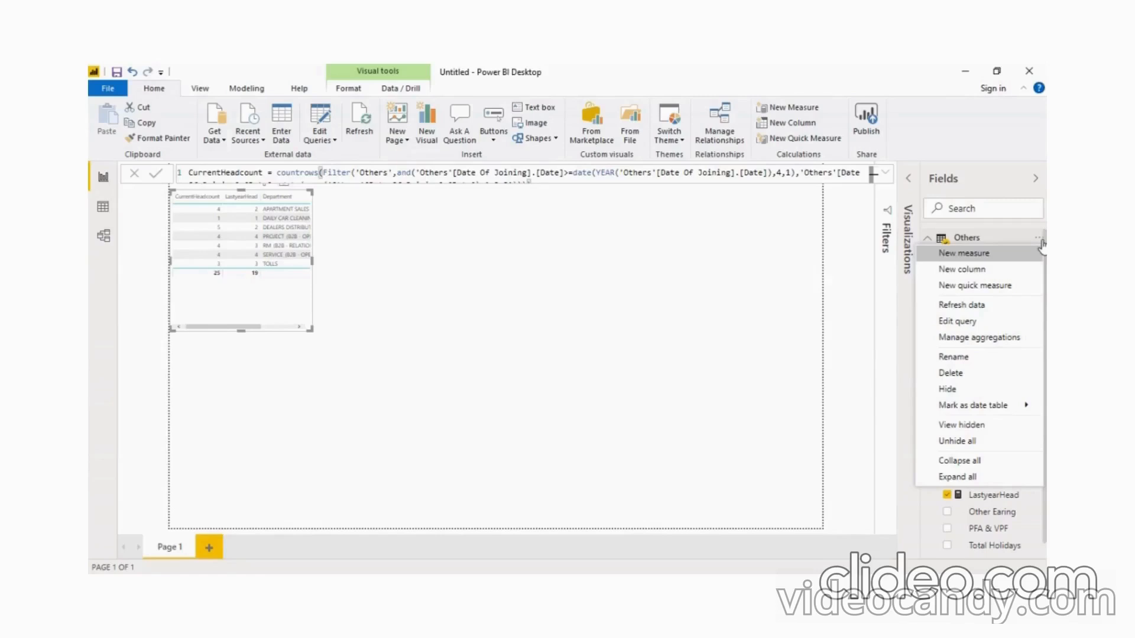
pyautogui.click(1032, 253)
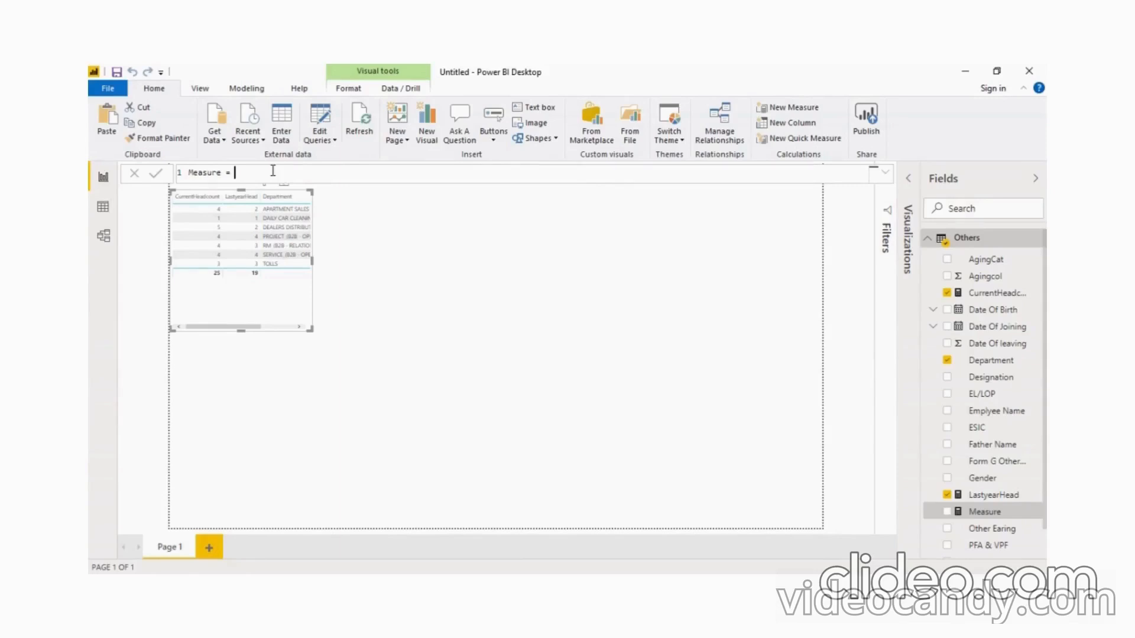
pyautogui.write('[CurrentHeadcount]-')
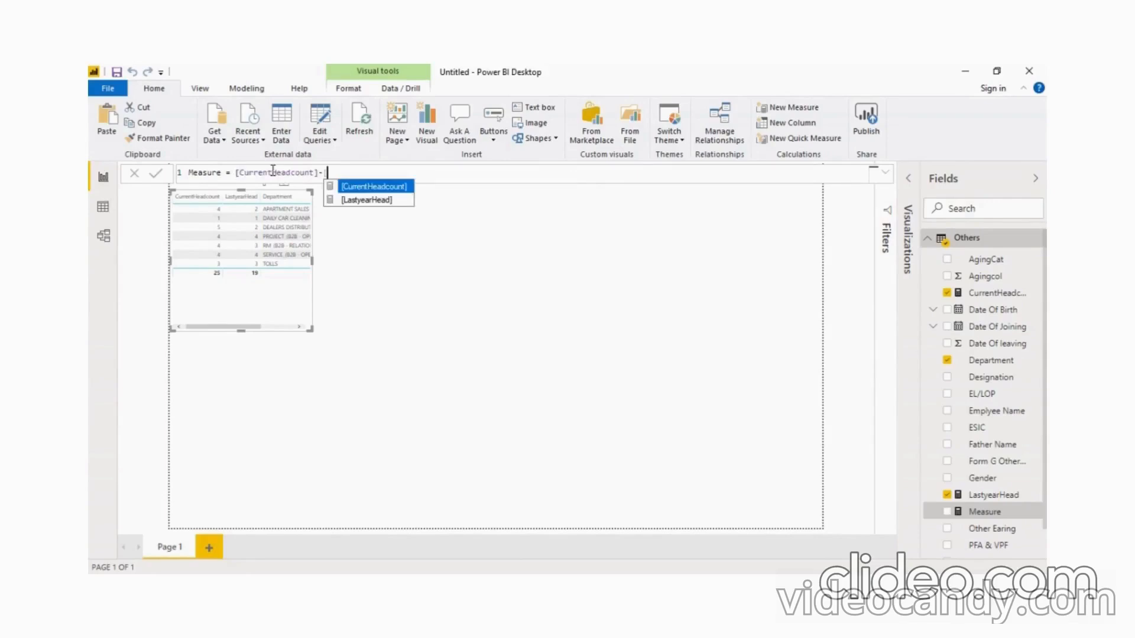
pyautogui.press('Down')
pyautogui.press('Tab')
pyautogui.doubleClick(206, 173)
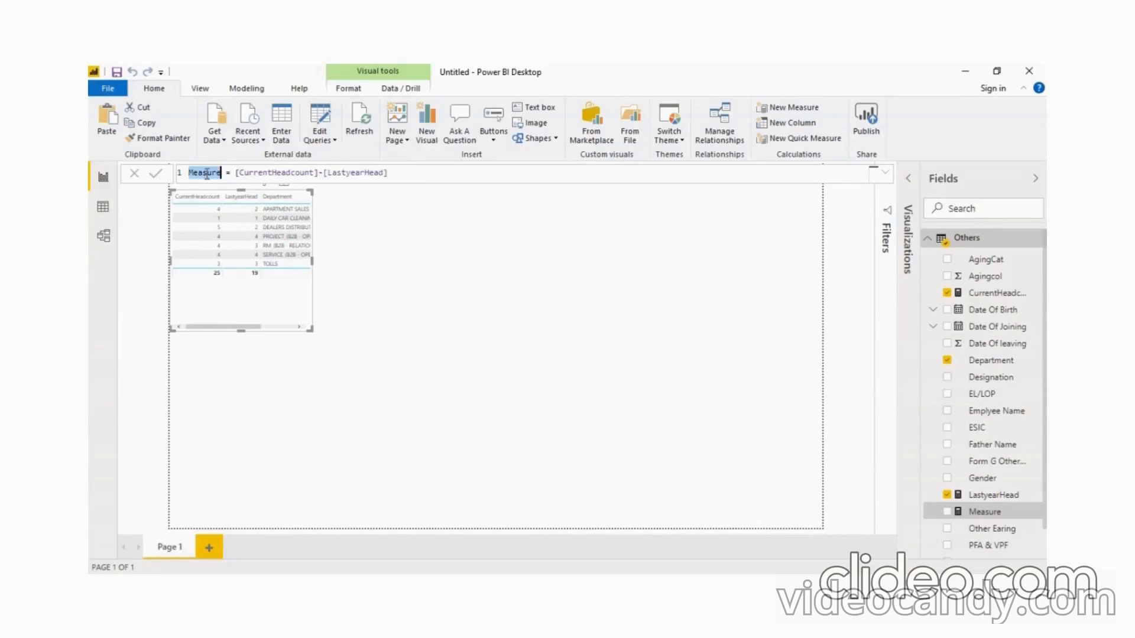
pyautogui.write('Variance')
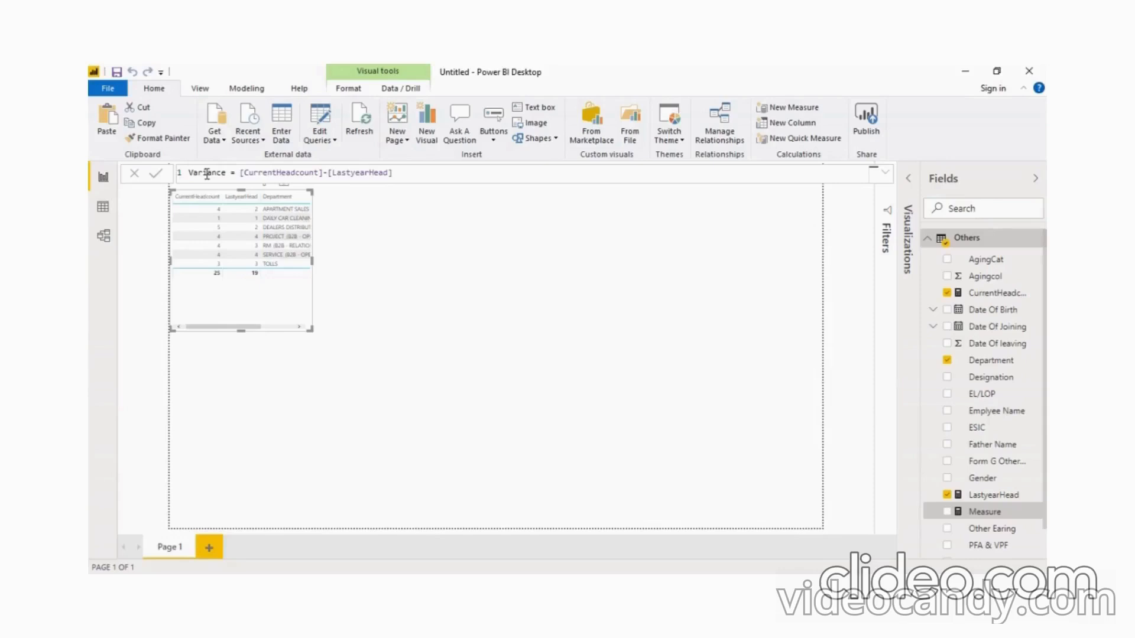
pyautogui.press('Return')
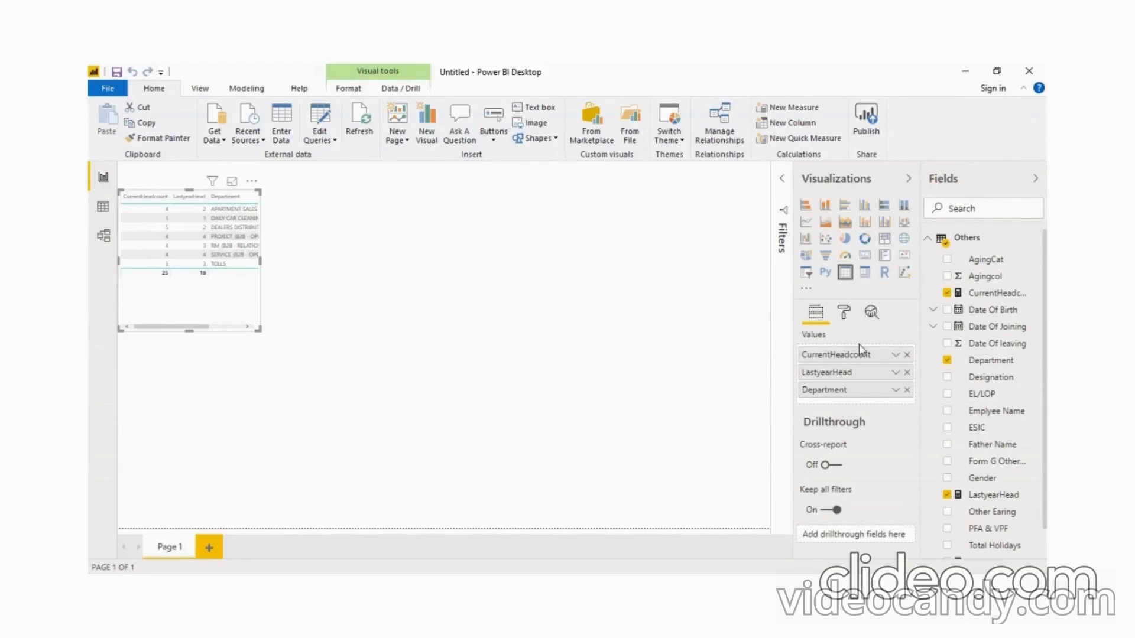
# Step: Move Department to the first column of the table visual and add the Variance measure to it
pyautogui.moveTo(860, 345); pyautogui.dragTo(853, 349)
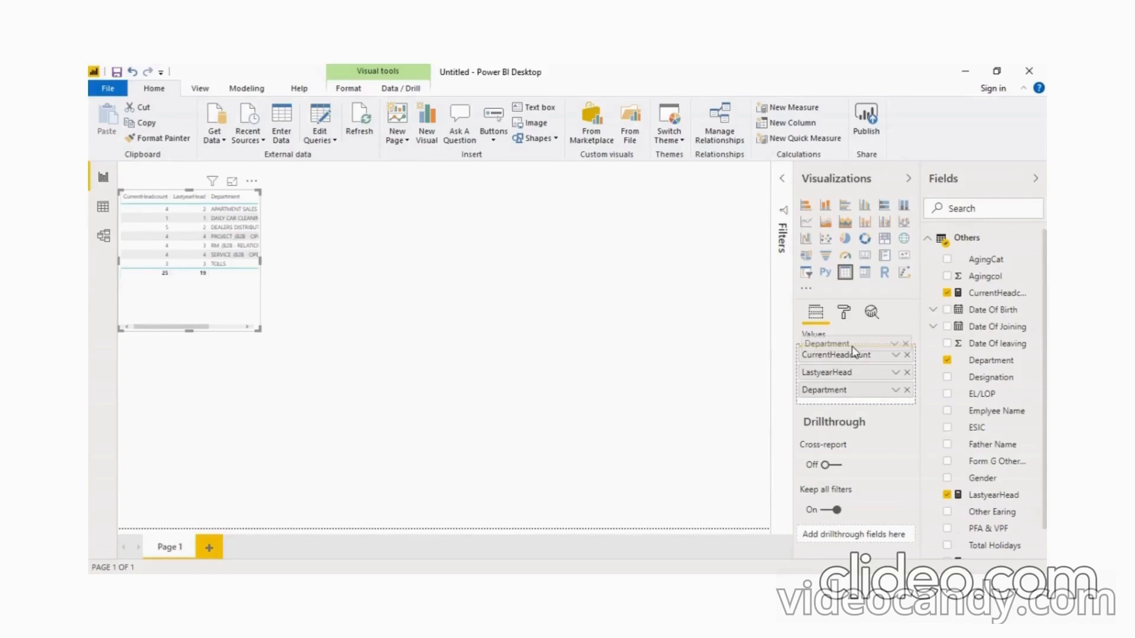
pyautogui.moveTo(854, 349); pyautogui.dragTo(853, 345)
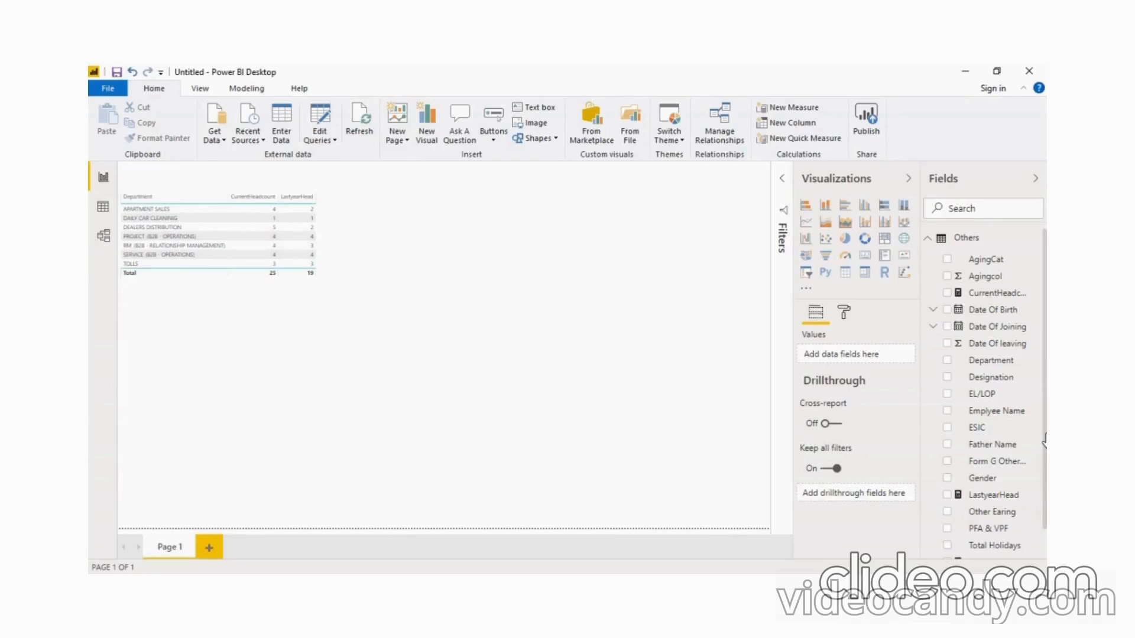
pyautogui.scroll(-1, 1045, 441)
pyautogui.click(307, 332)
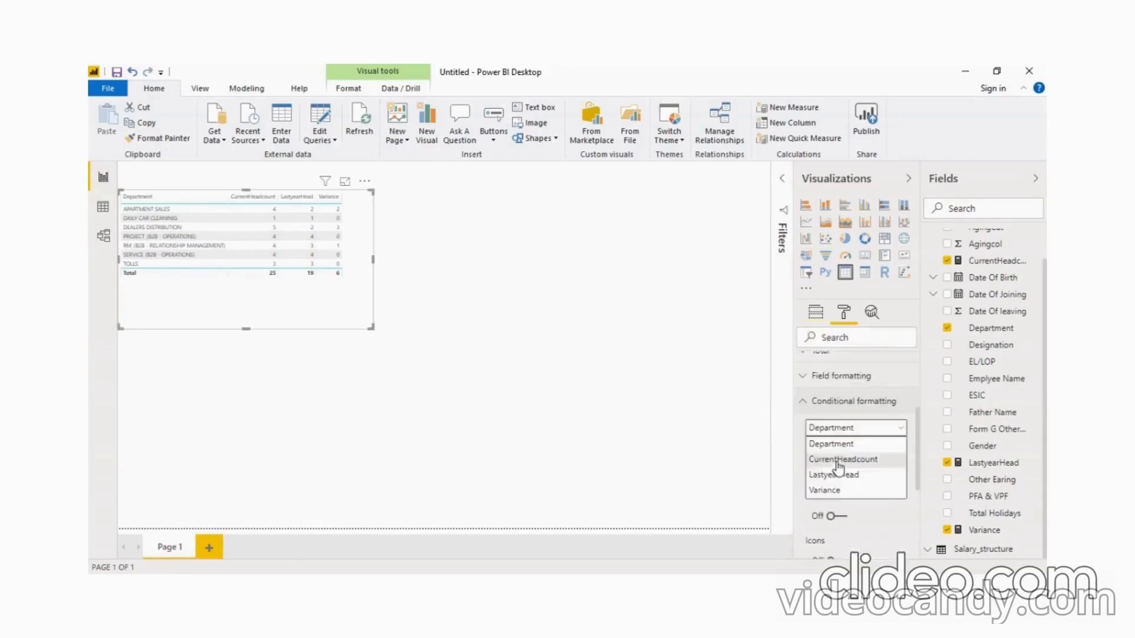
# Step: Turn on data bars for CurrentHeadcount in the table's conditional formatting, keeping the default bar settings
pyautogui.click(828, 456)
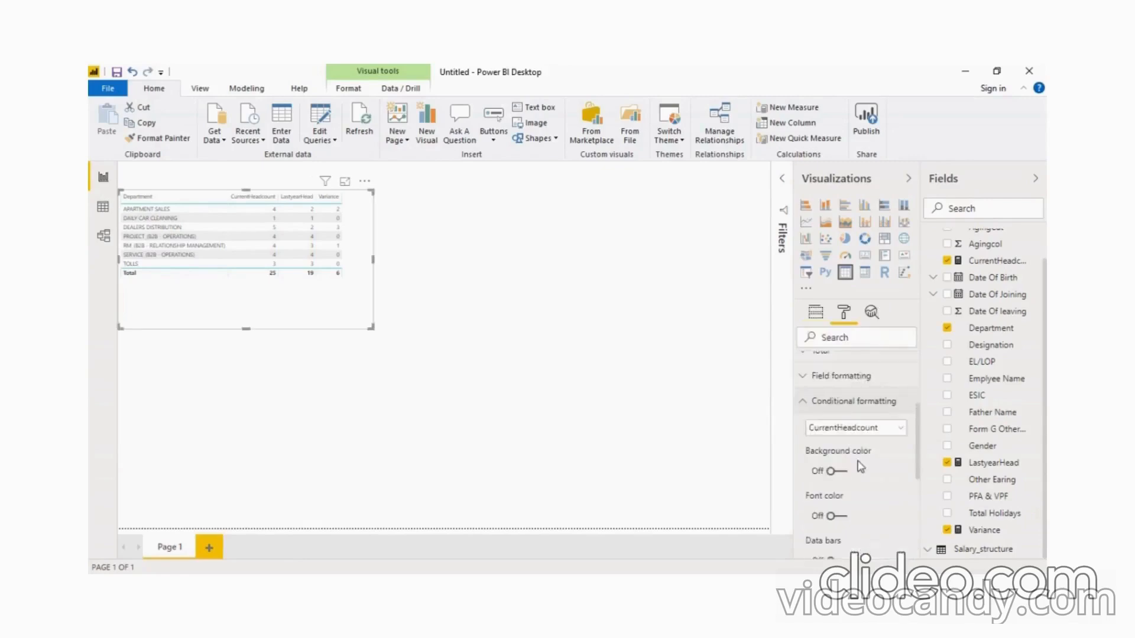
pyautogui.scroll(-3, 863, 467)
pyautogui.click(836, 421)
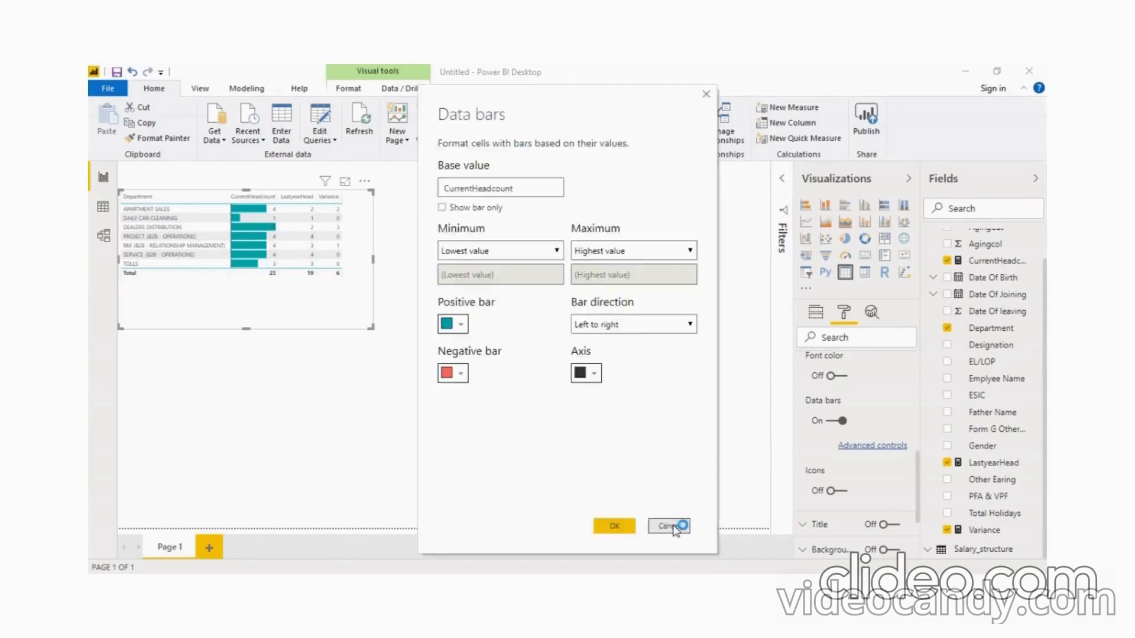
pyautogui.click(674, 527)
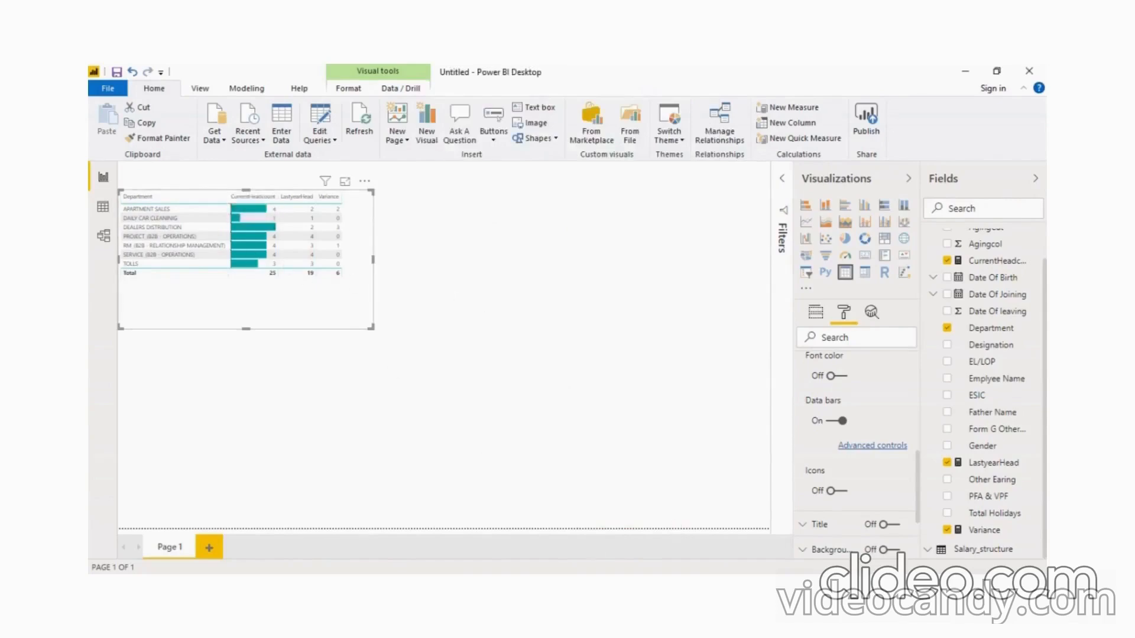
# Step: Consult the HeadCount table in the Financial YOY Report and turn on data bars for LastyearHead in the new table
pyautogui.click(717, 562)
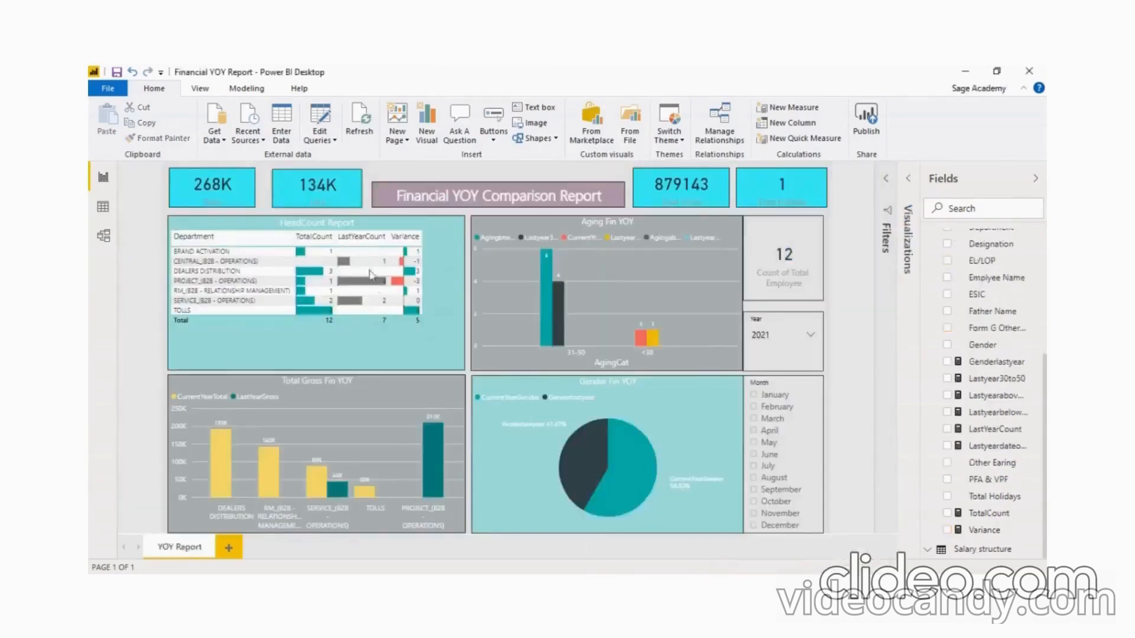
pyautogui.click(965, 70)
pyautogui.scroll(5, 886, 434)
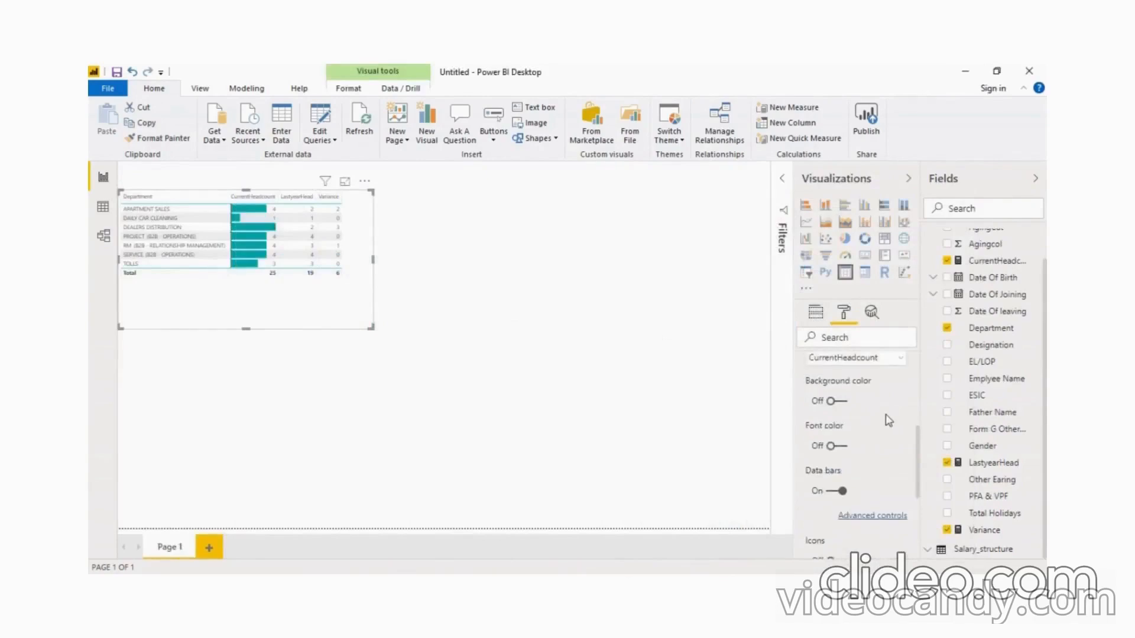
pyautogui.scroll(-2, 887, 434)
pyautogui.click(885, 419)
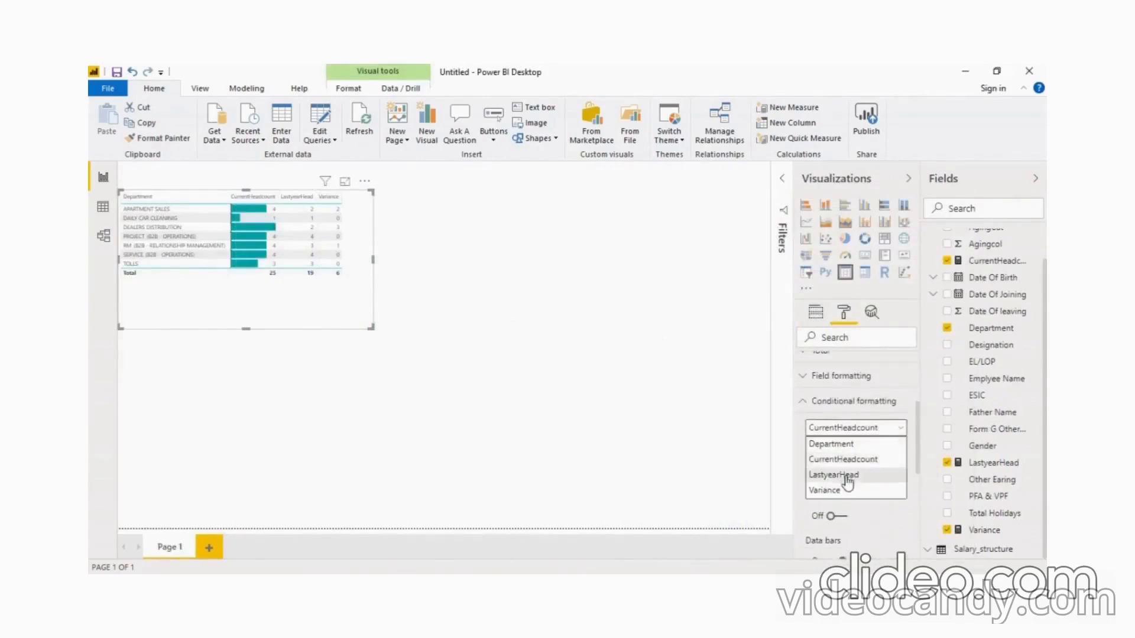
pyautogui.click(868, 473)
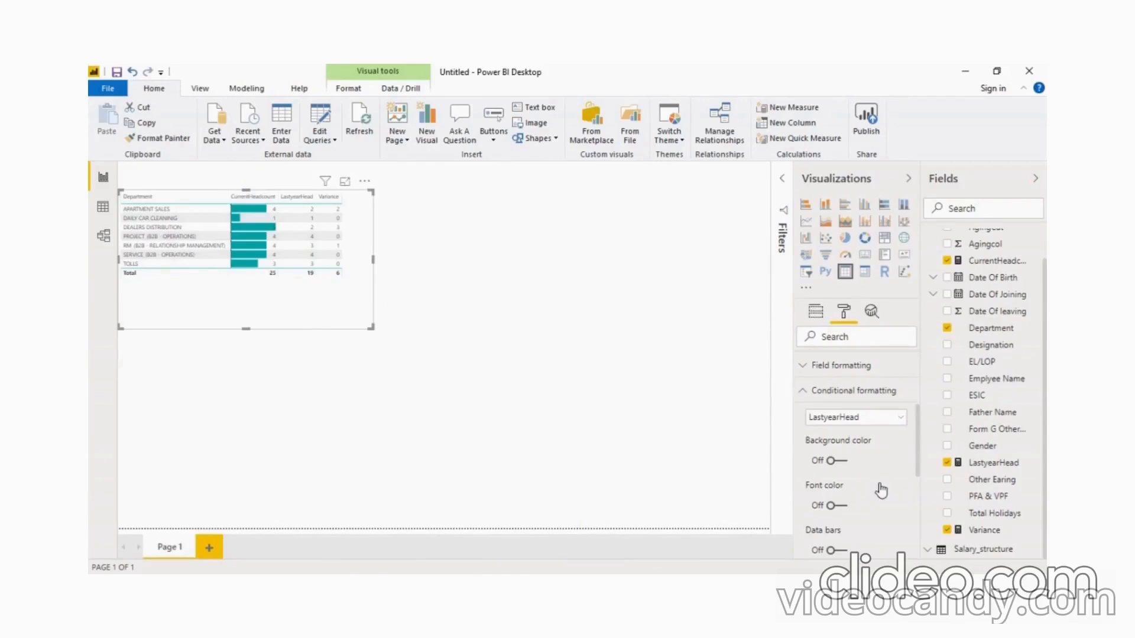
pyautogui.click(833, 550)
pyautogui.scroll(-2, 879, 512)
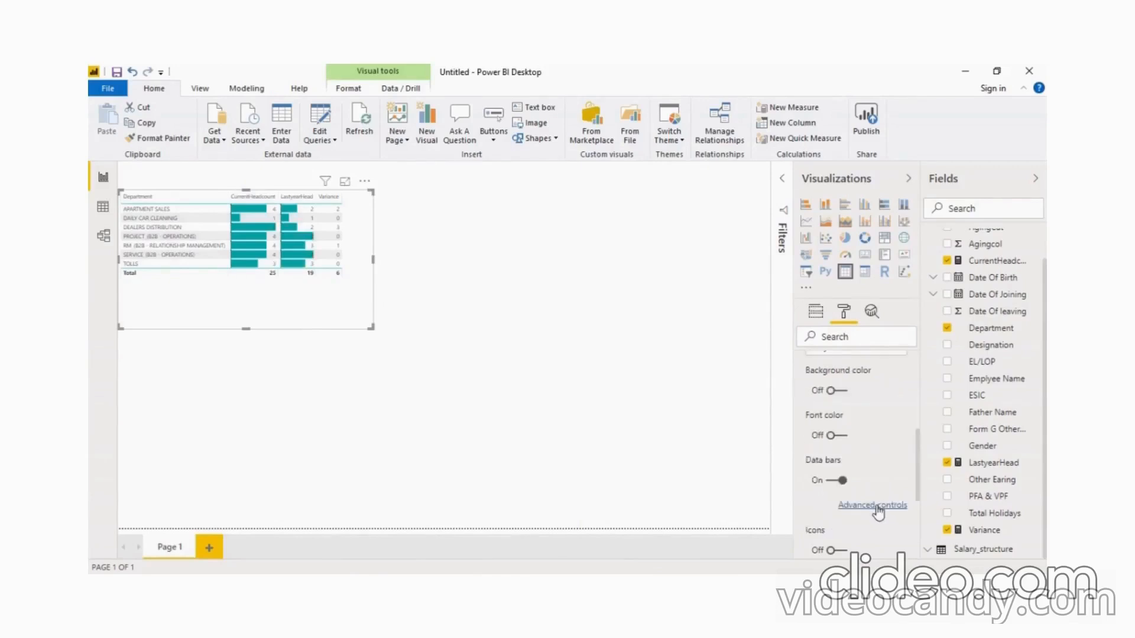
# Step: Set the positive bar color of the LastyearHead data bars to dark gray
pyautogui.click(877, 506)
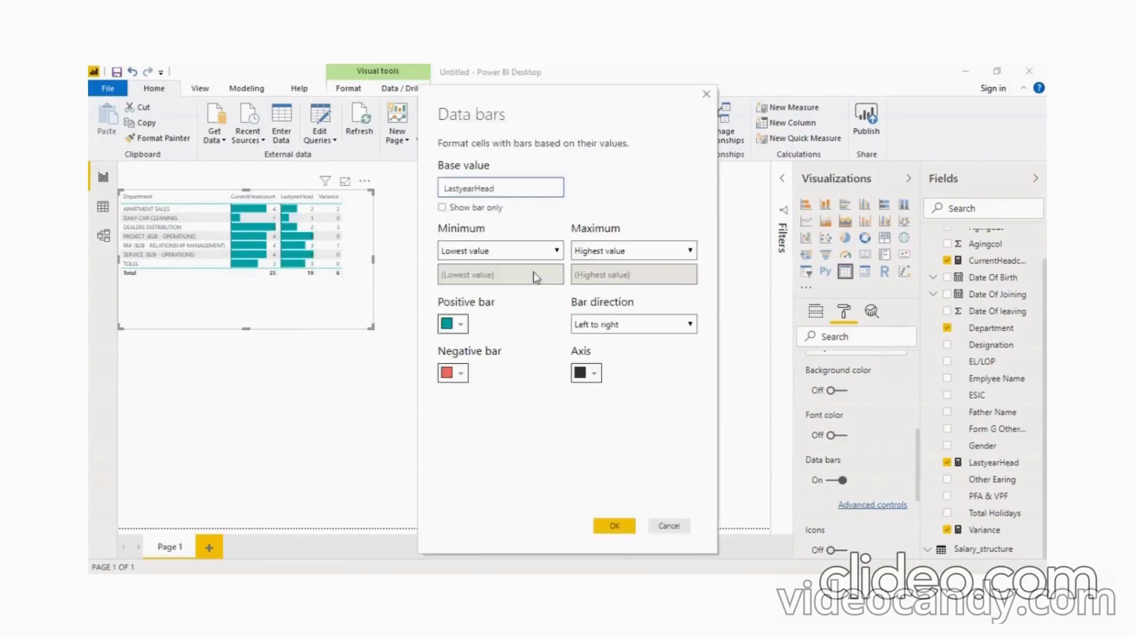
pyautogui.click(452, 324)
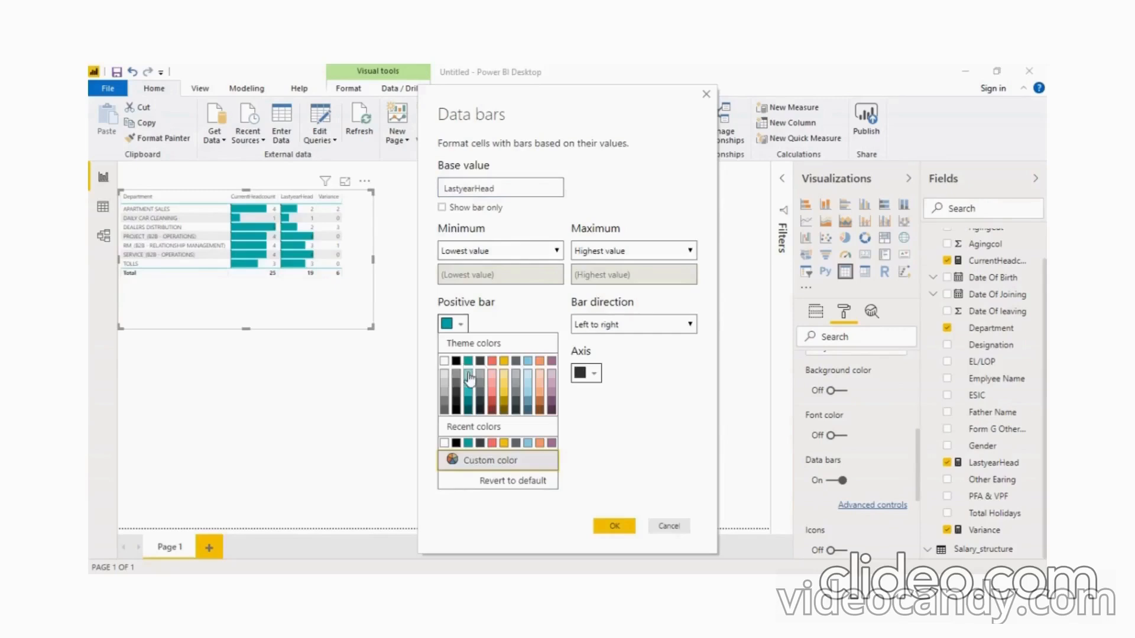
pyautogui.click(446, 404)
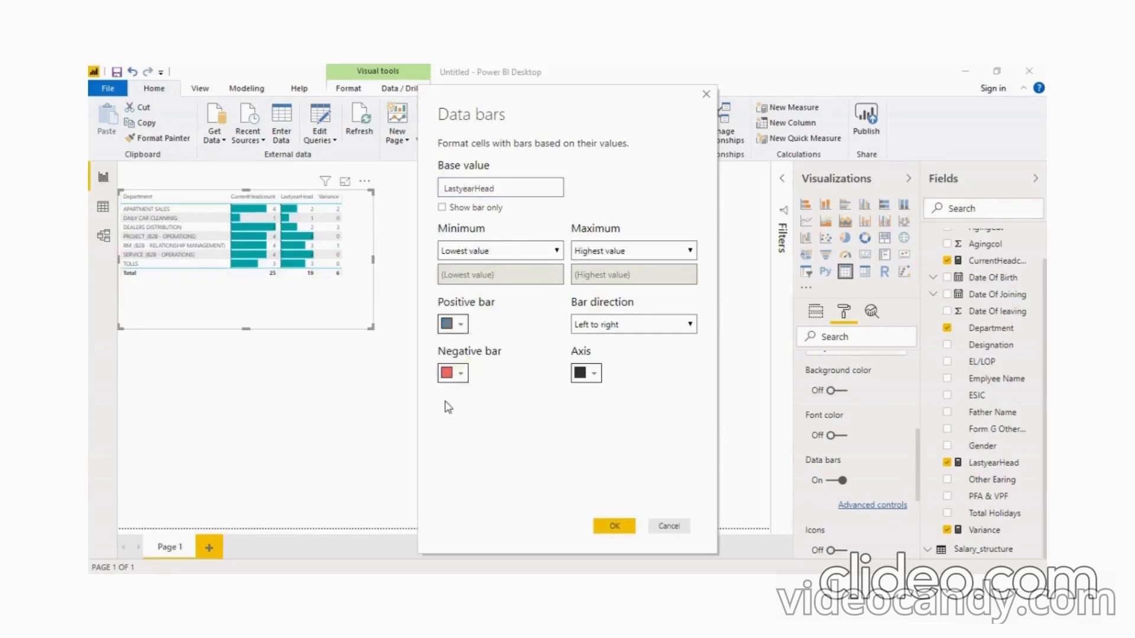
pyautogui.click(612, 527)
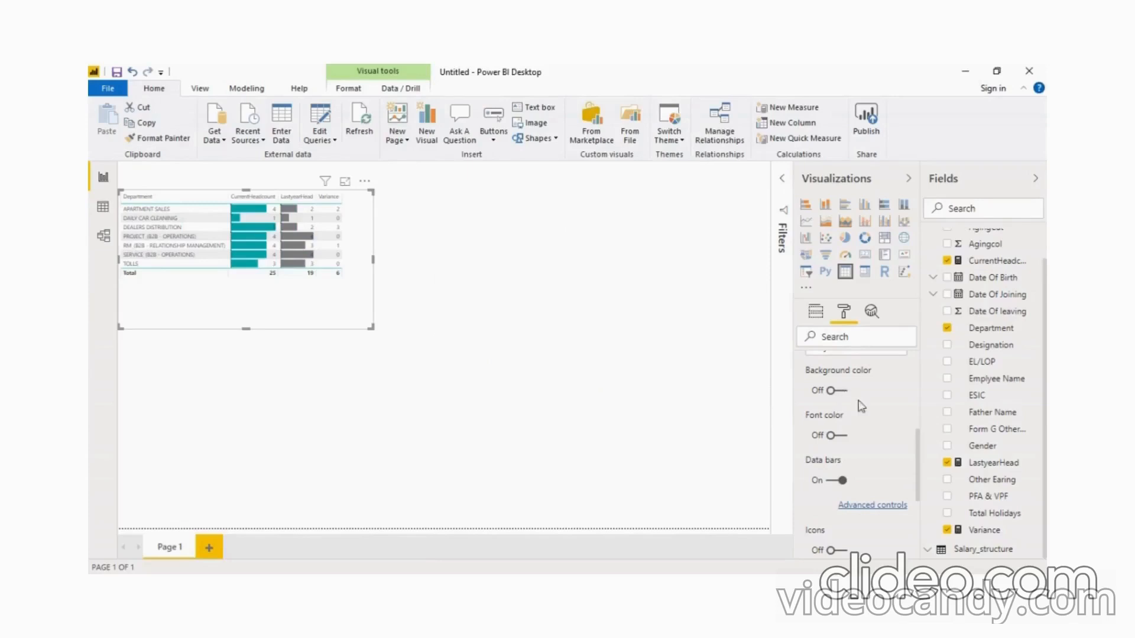
# Step: Turn on data bars for Variance in the table's conditional formatting, keeping the default bar settings
pyautogui.scroll(1, 873, 412)
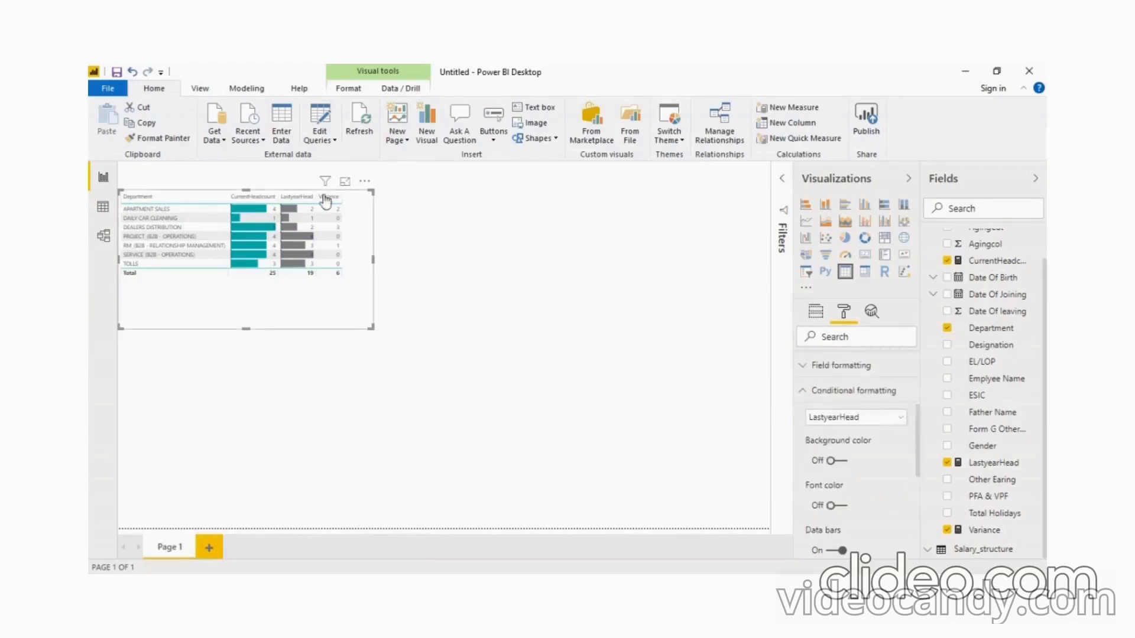
pyautogui.click(899, 418)
pyautogui.click(857, 480)
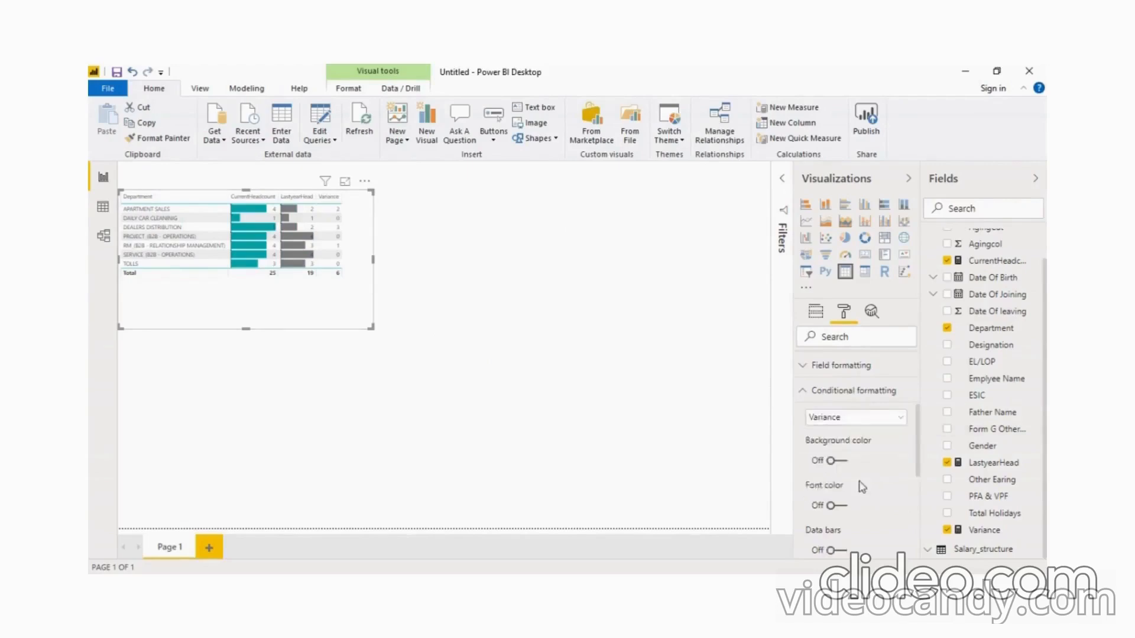
pyautogui.scroll(-1, 857, 491)
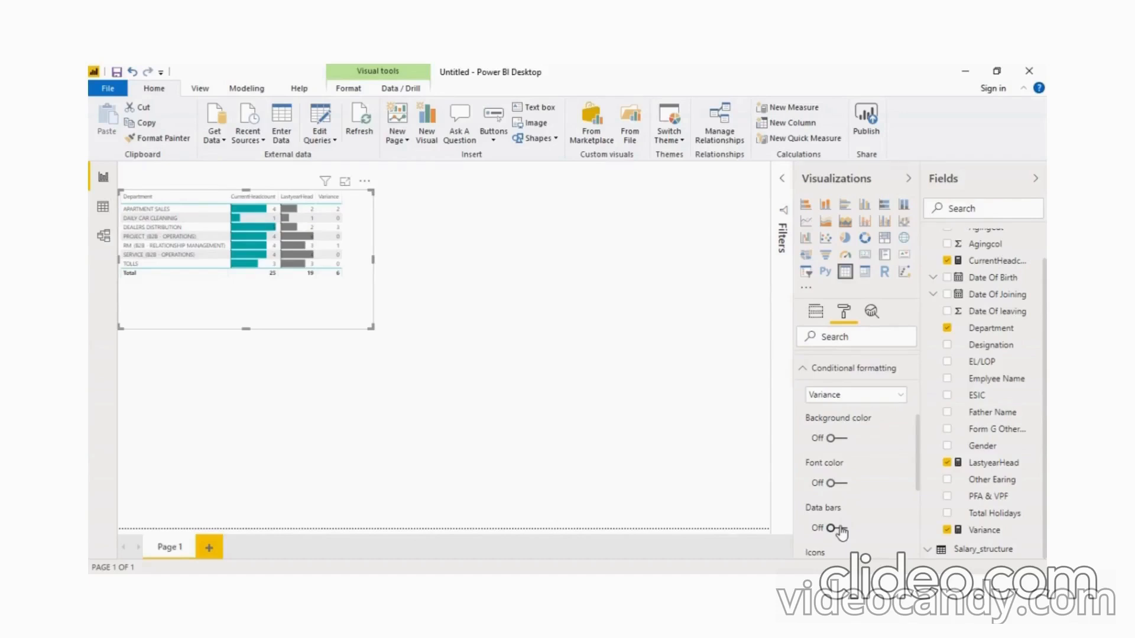
pyautogui.click(838, 528)
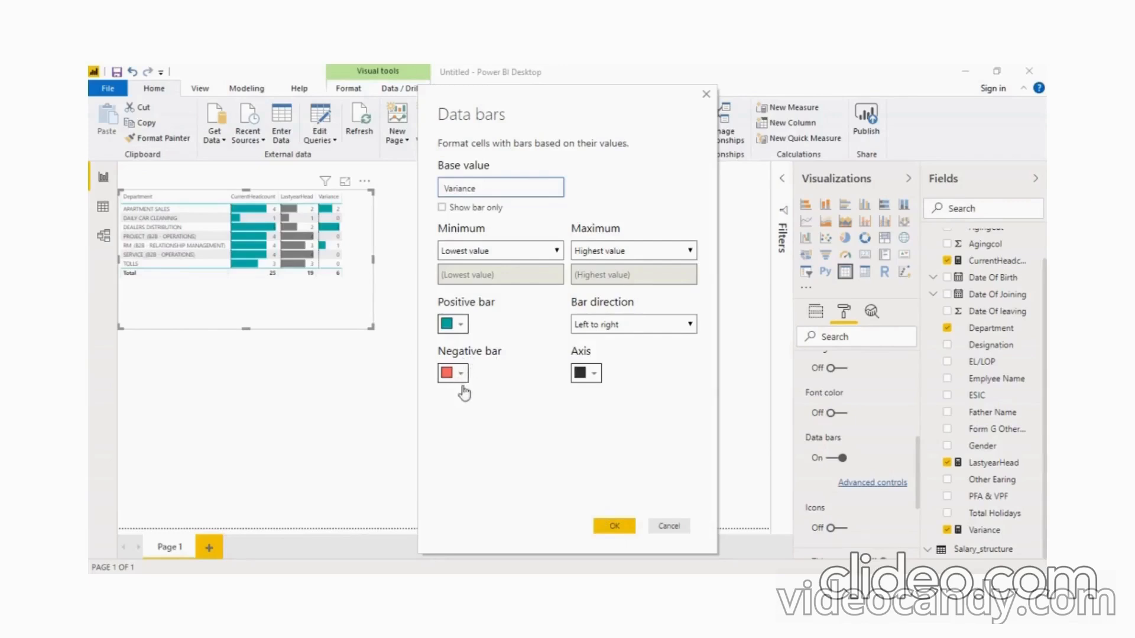
pyautogui.click(615, 526)
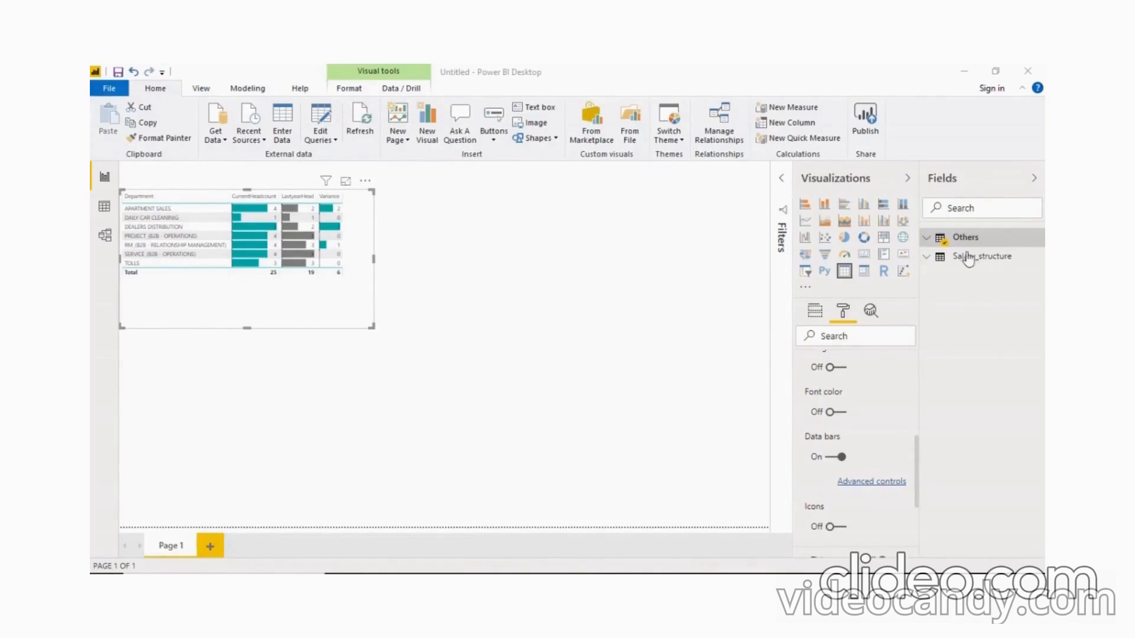
# Step: Create a new measure in the Salary_structure table and begin its formula with Filter('Salary_structure',and(
pyautogui.click(960, 259)
pyautogui.click(963, 258)
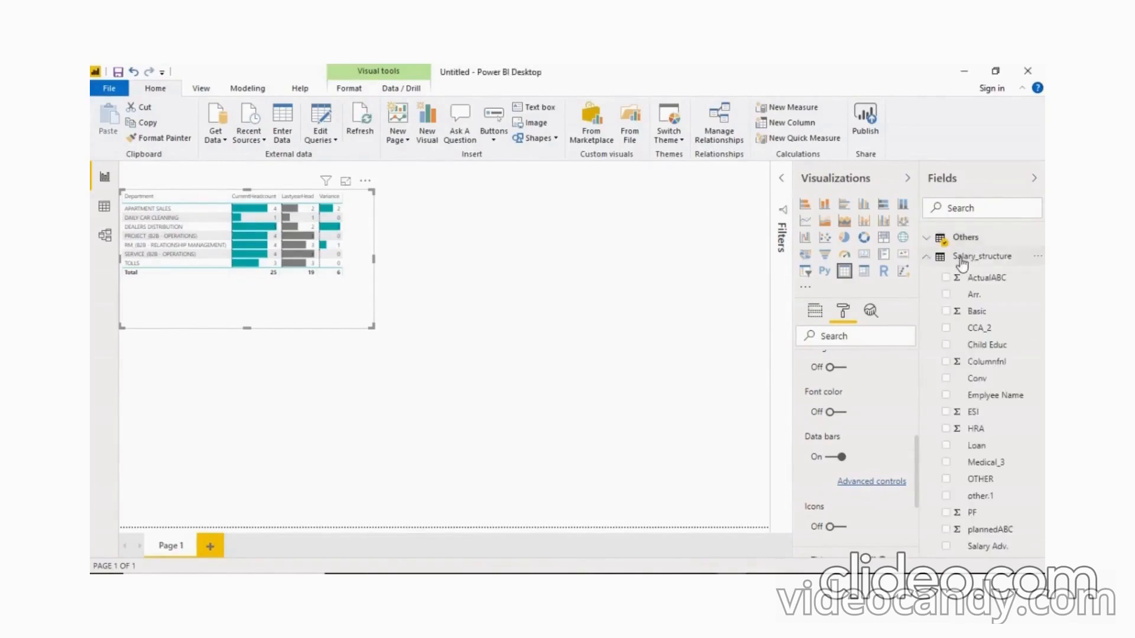
pyautogui.click(1038, 263)
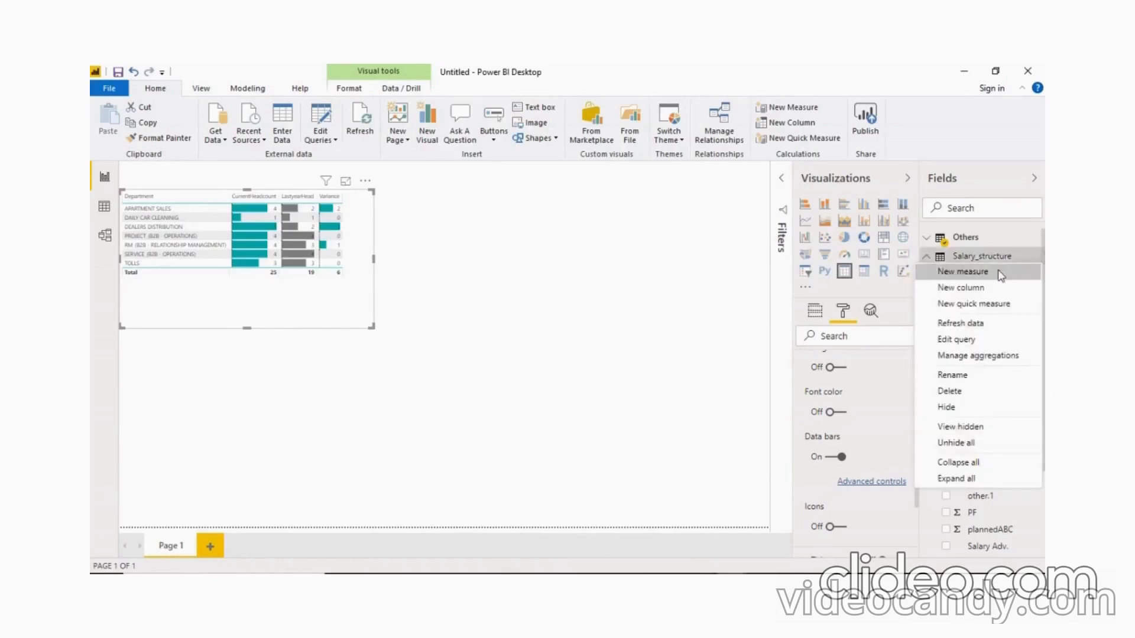
pyautogui.press('Escape')
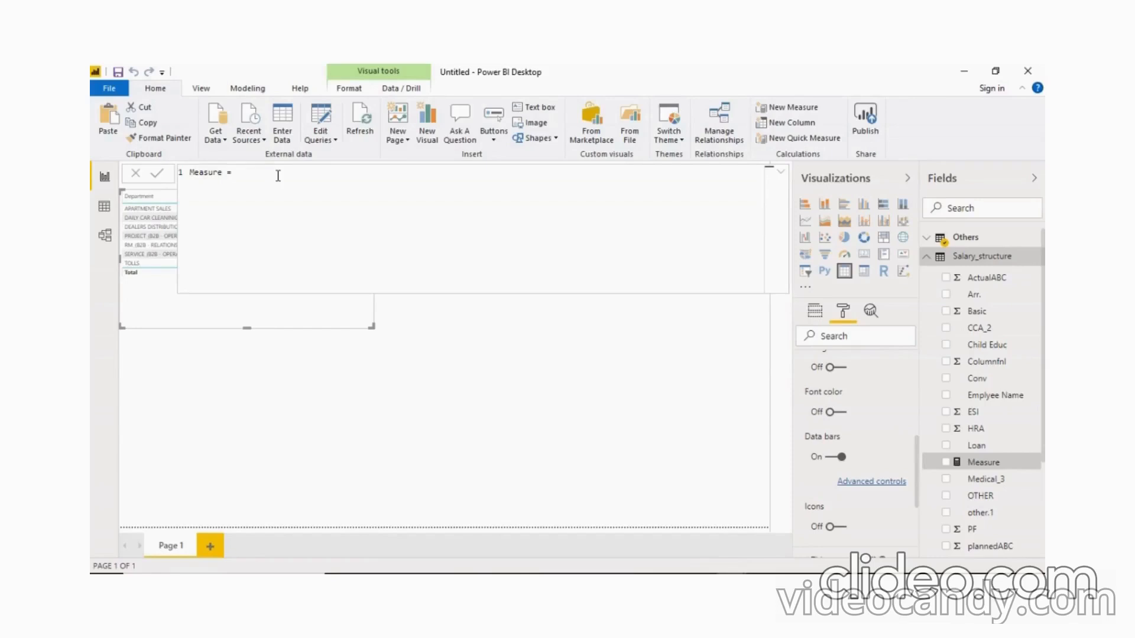
pyautogui.write('Fi')
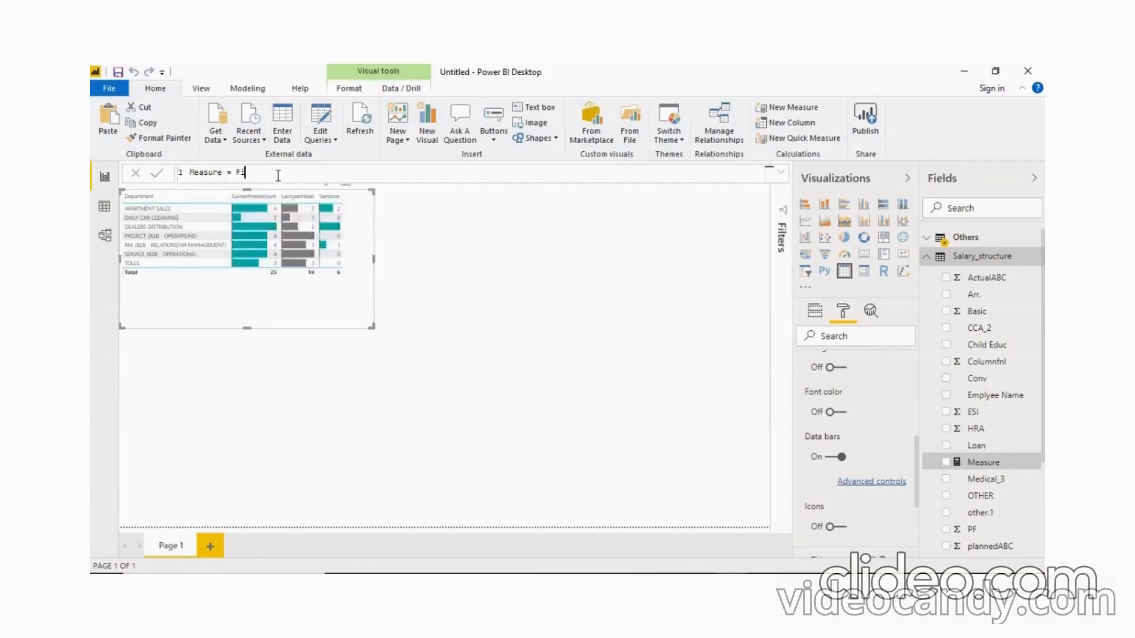
pyautogui.write("lter('Salary_structure'")
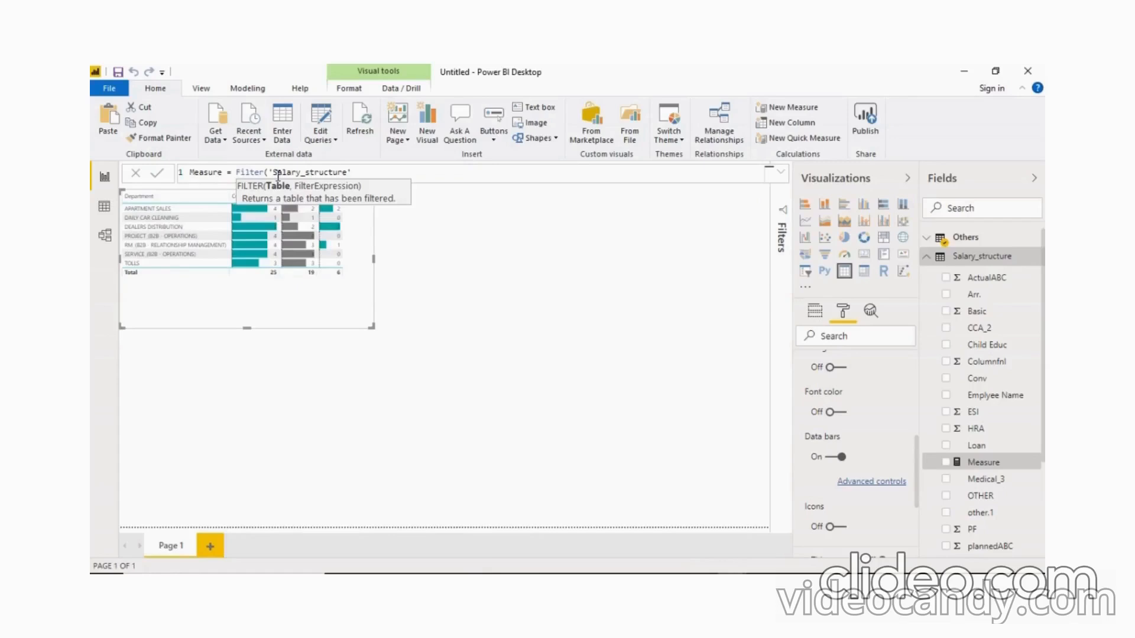
pyautogui.write(',and(')
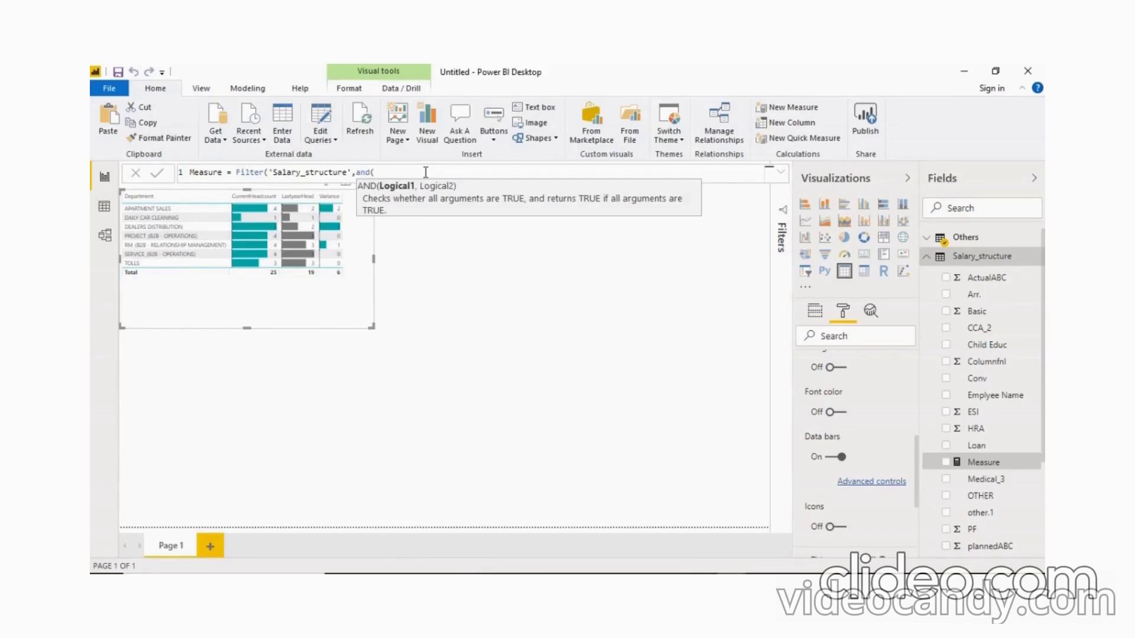
# Step: Begin the first AND condition of the measure with RELATED(Others[Date Of Joining].[Date])
pyautogui.write('RELATED(')
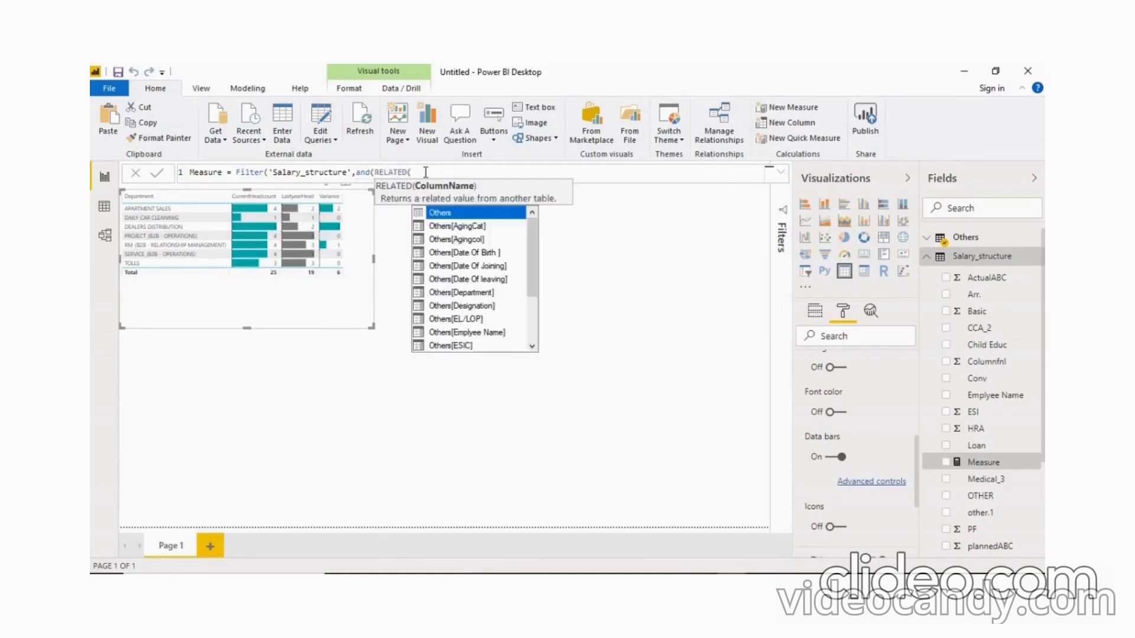
pyautogui.press('Down')
pyautogui.press('Down')
pyautogui.press('Down')
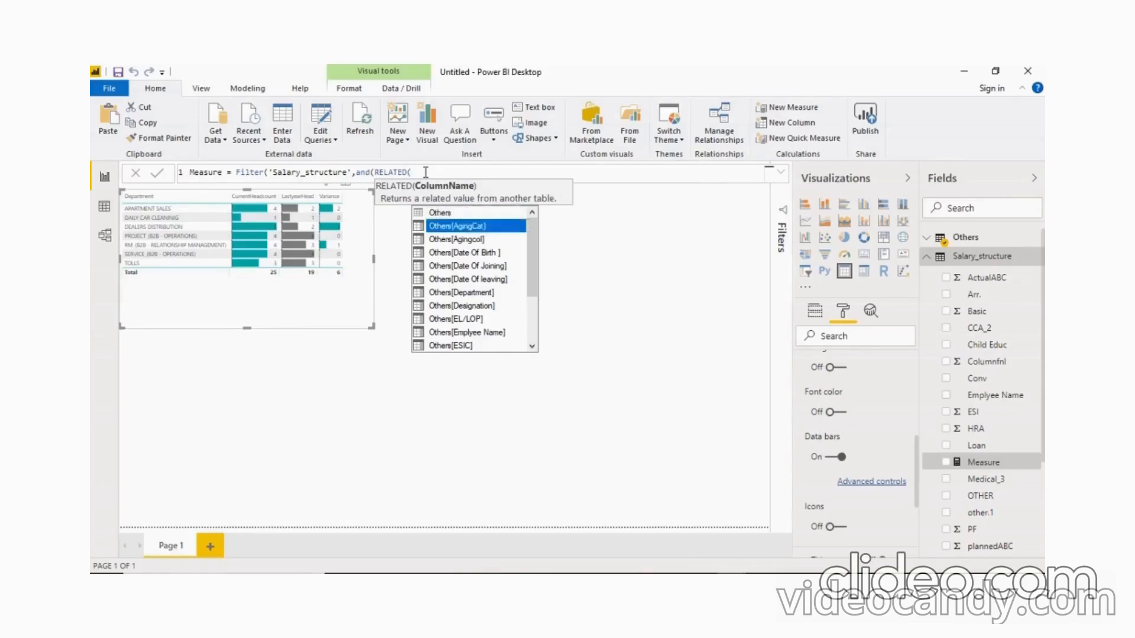
pyautogui.press('Down')
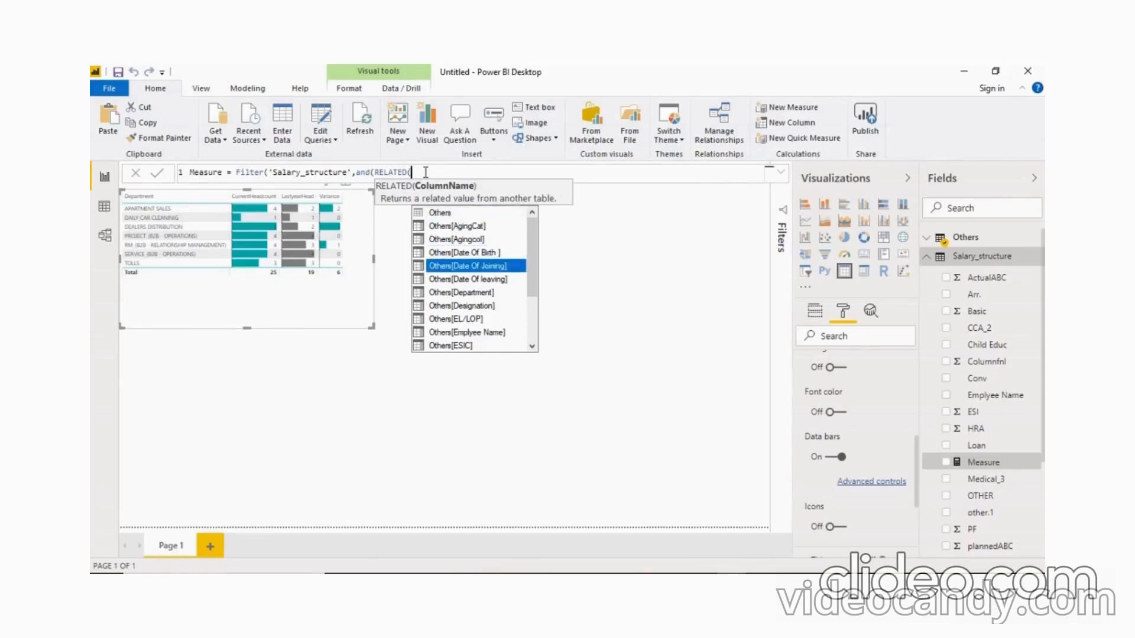
pyautogui.press('Tab')
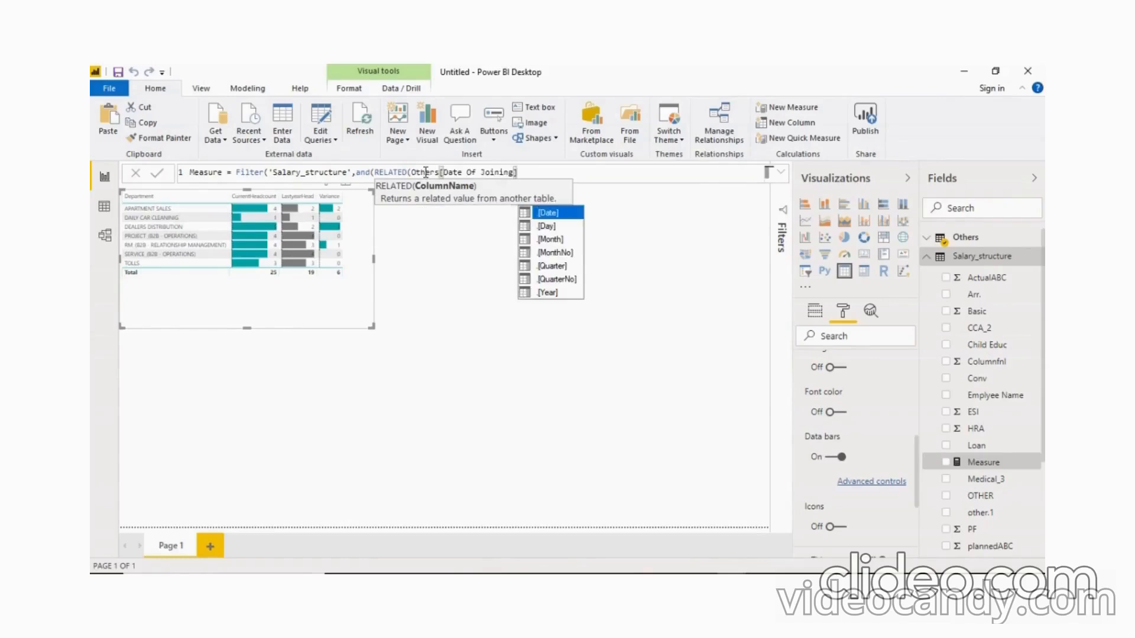
pyautogui.press('Tab')
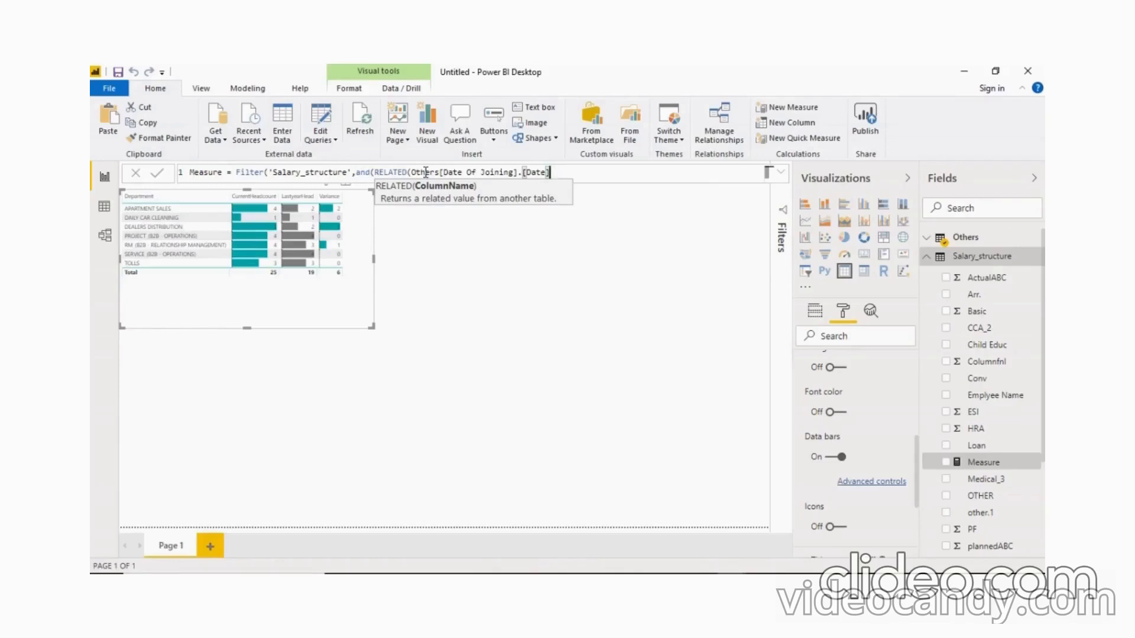
pyautogui.write(')')
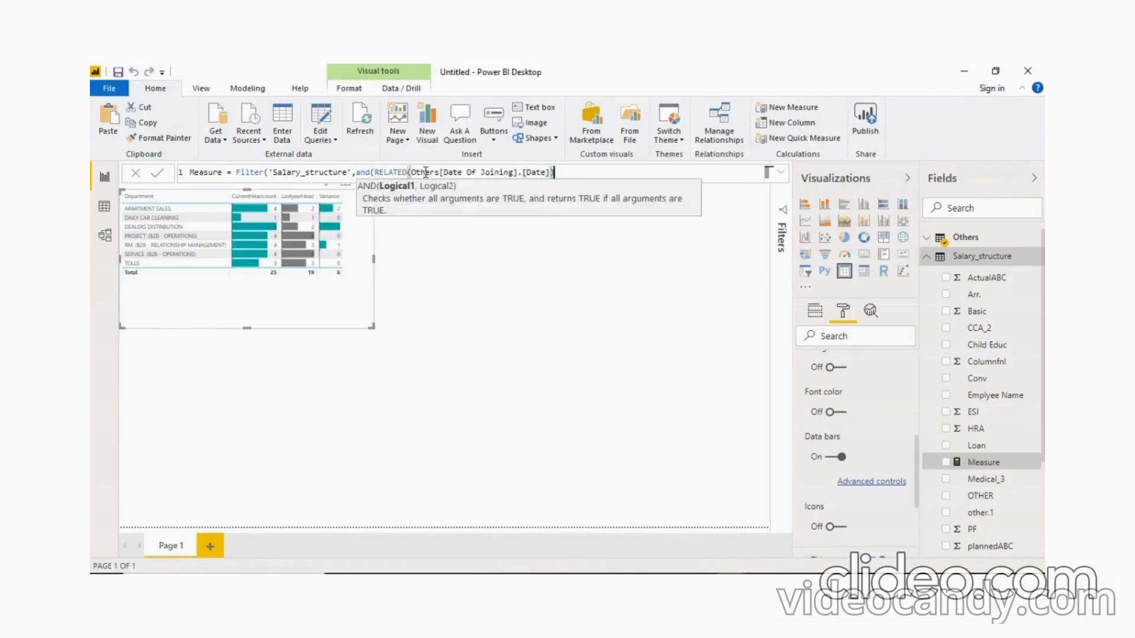
# Step: Extend the first condition with the comparison >=date(YEAR(
pyautogui.write('>=date(')
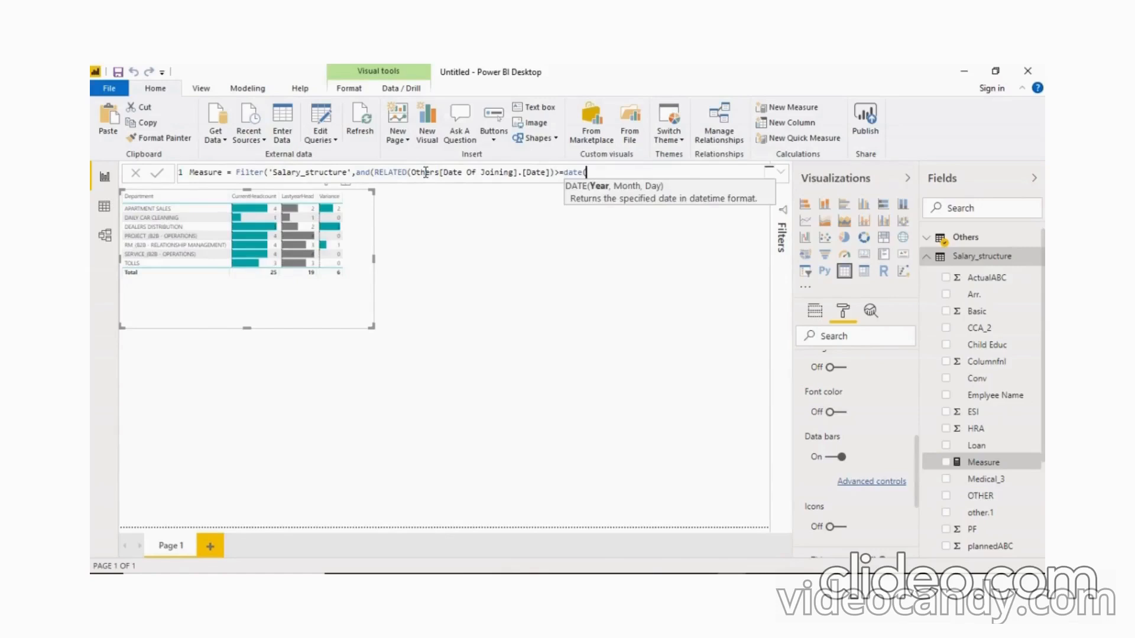
pyautogui.write('YEAR((')
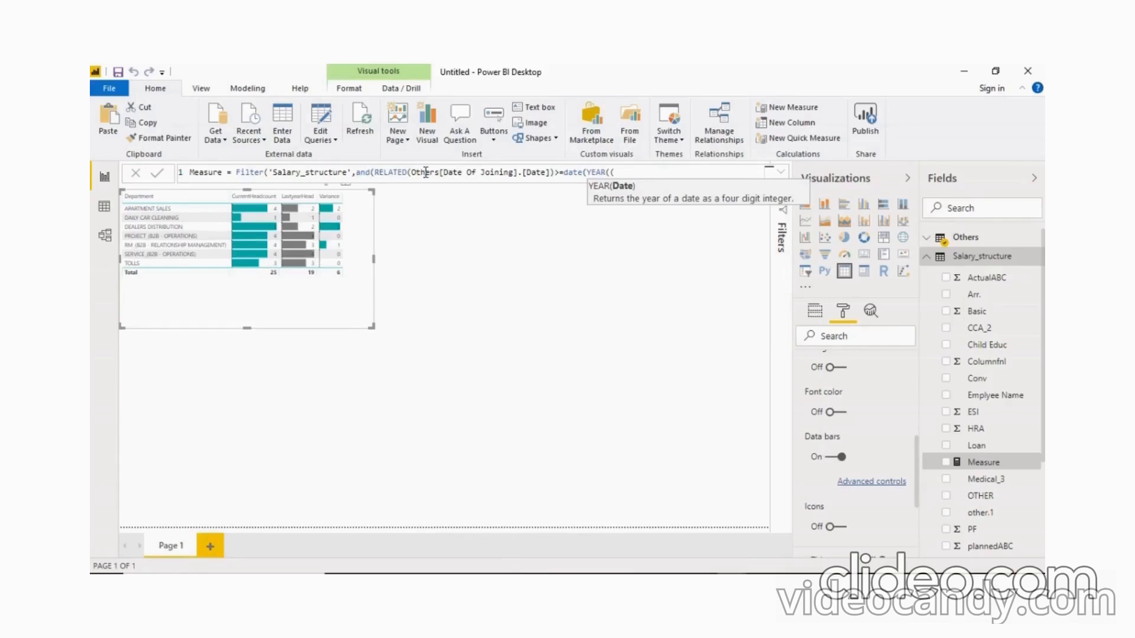
pyautogui.press('BackSpace')
pyautogui.write("'")
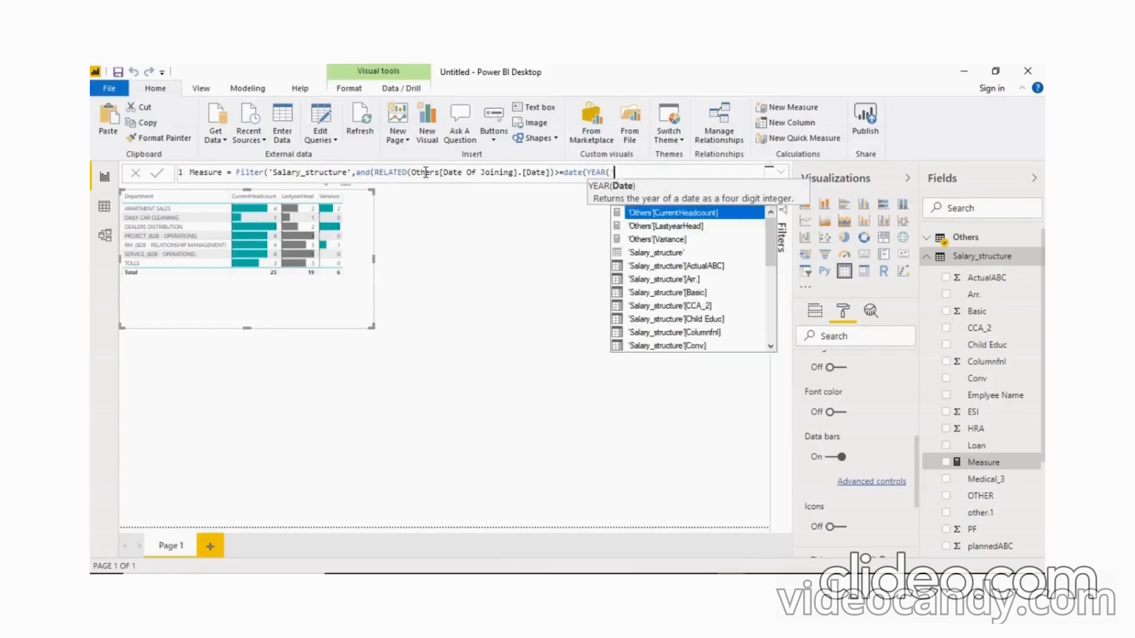
pyautogui.write('o')
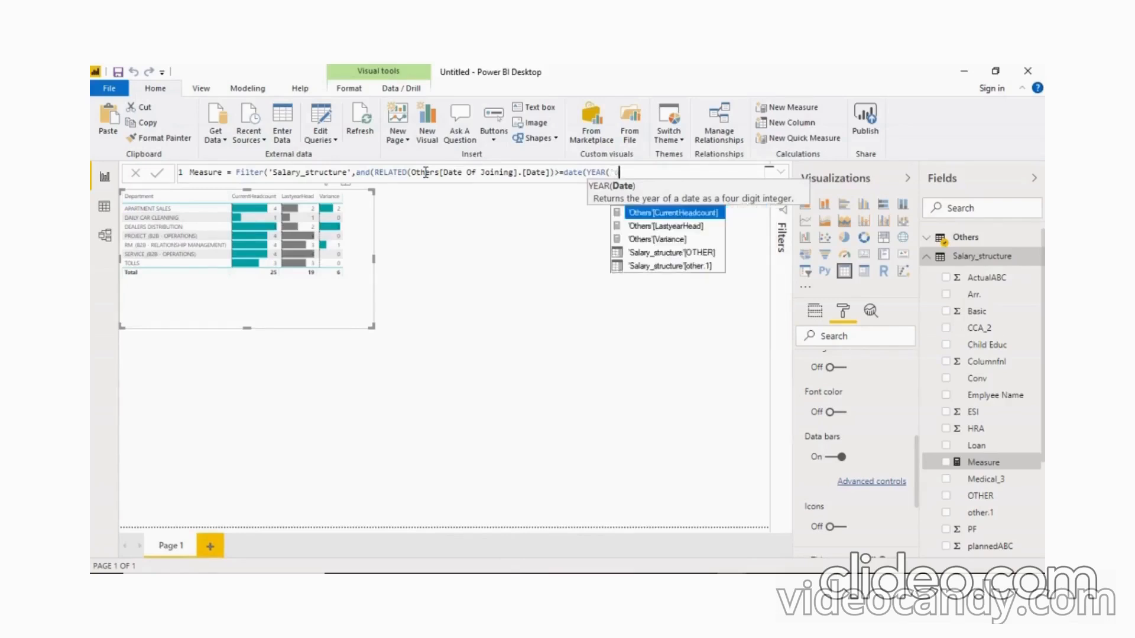
pyautogui.press('BackSpace')
pyautogui.press('BackSpace')
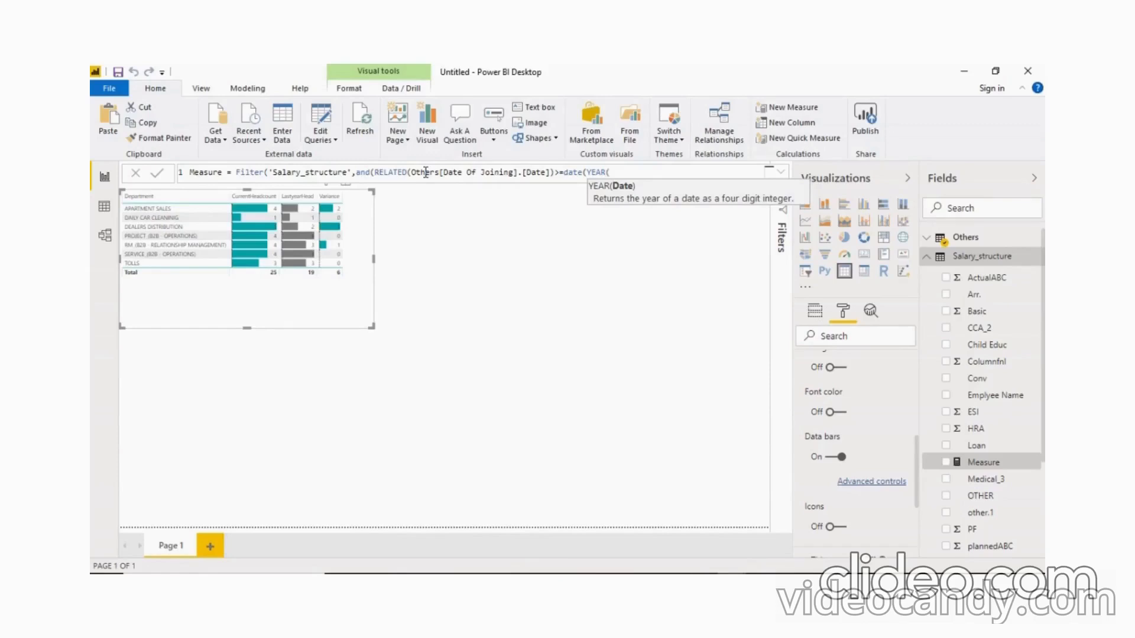
# Step: Complete the start date using RELATED(Others[Date Of Joining].[Date]) as the year argument, month 4 and day 1
pyautogui.write('re')
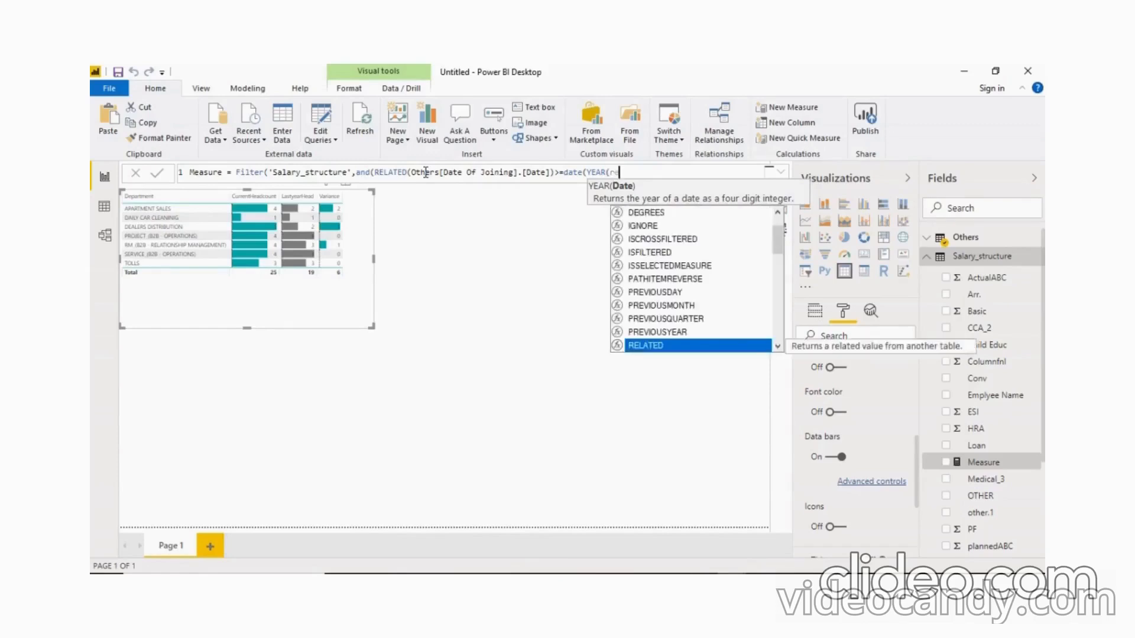
pyautogui.press('Tab')
pyautogui.press('Down')
pyautogui.press('Down')
pyautogui.press('Down')
pyautogui.press('Down')
pyautogui.press('Tab')
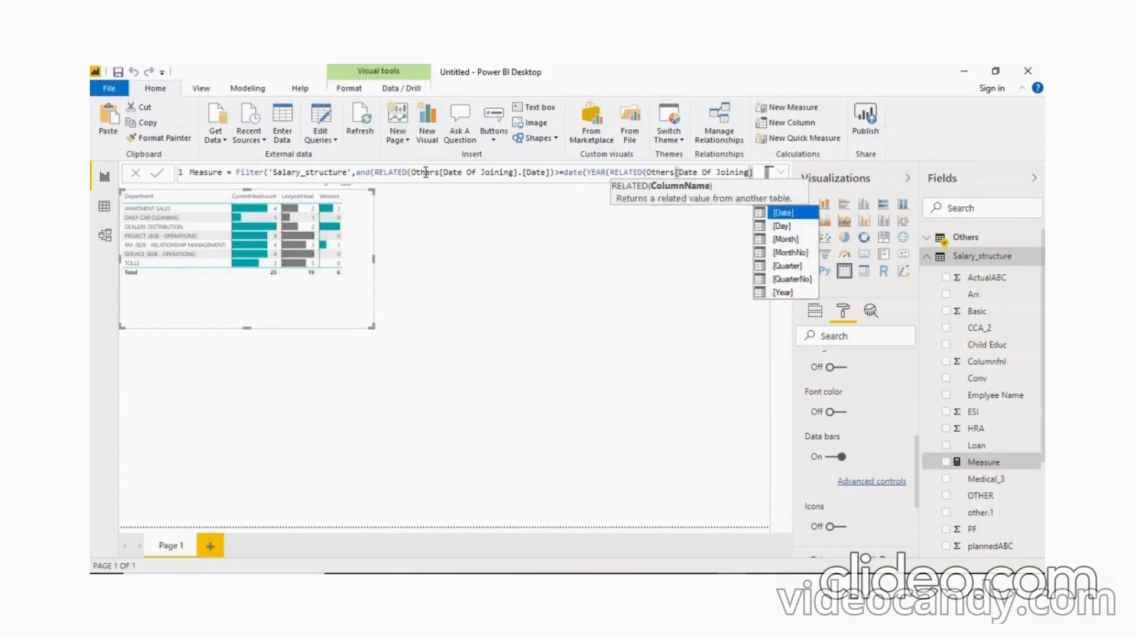
pyautogui.press('Tab')
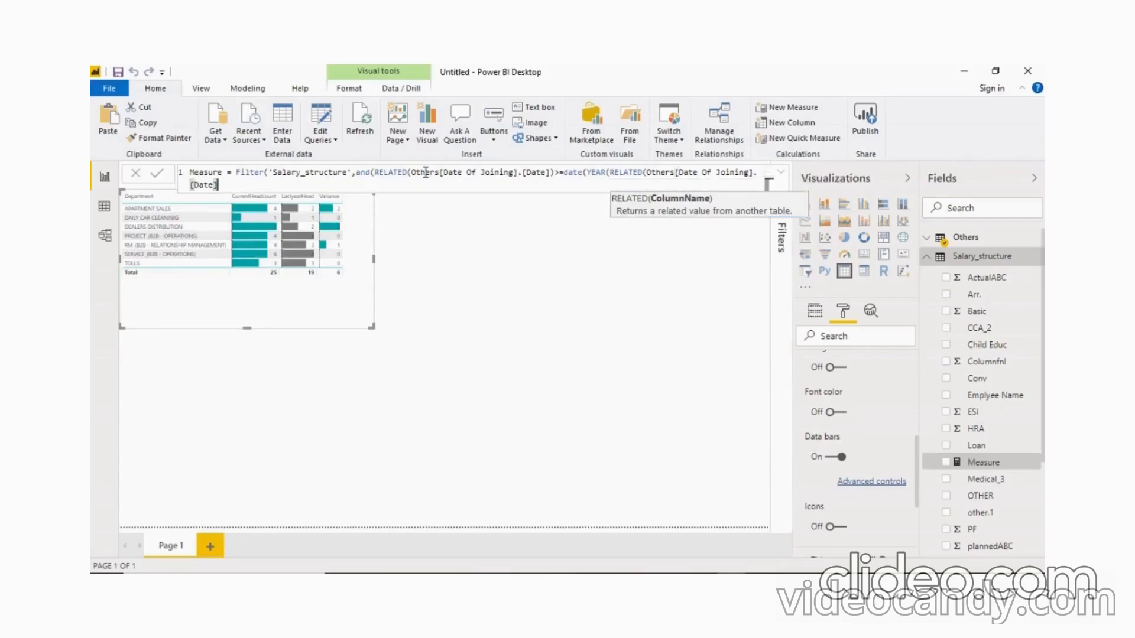
pyautogui.write(')')
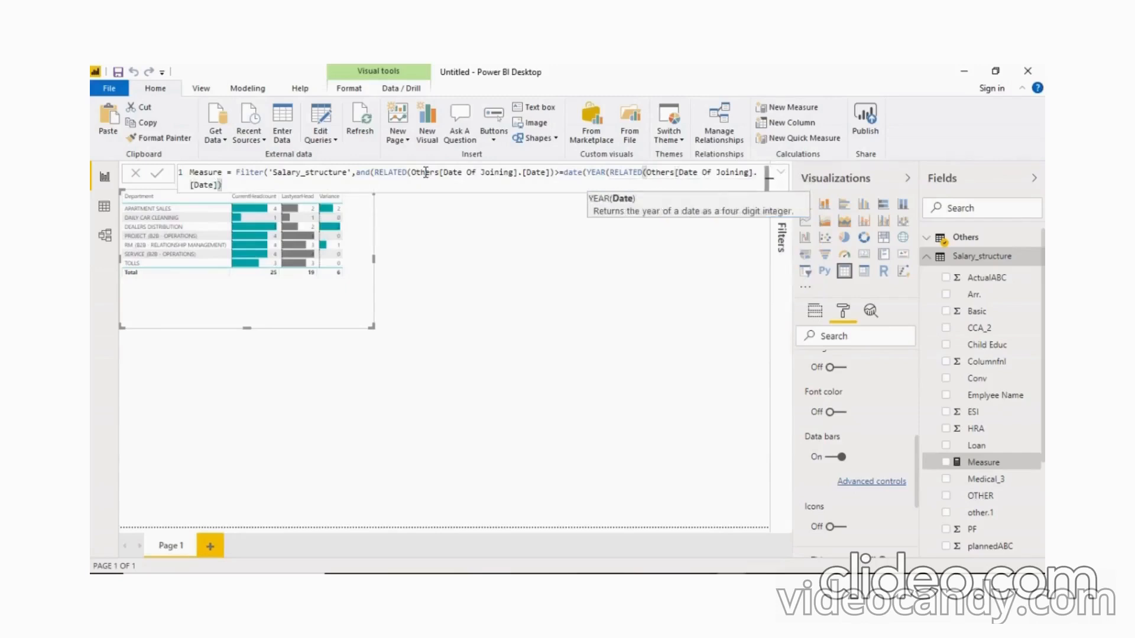
pyautogui.write('),')
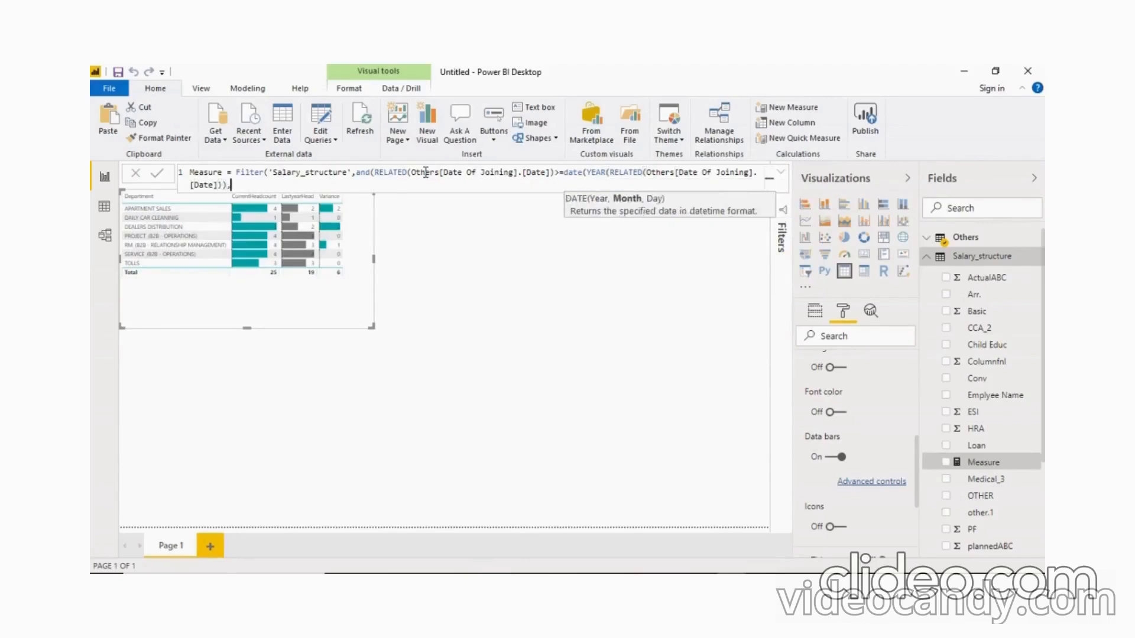
pyautogui.write('4,1)')
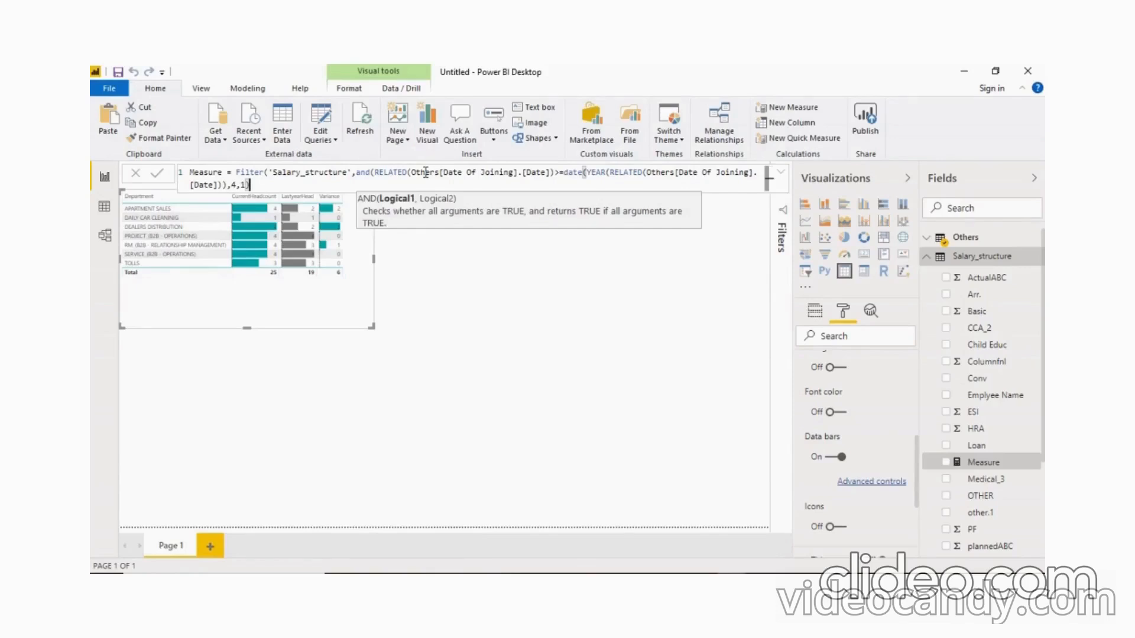
# Step: Begin the second AND condition with RELATED(Others[Date Of Joining].[Date])<=date(
pyautogui.write(',')
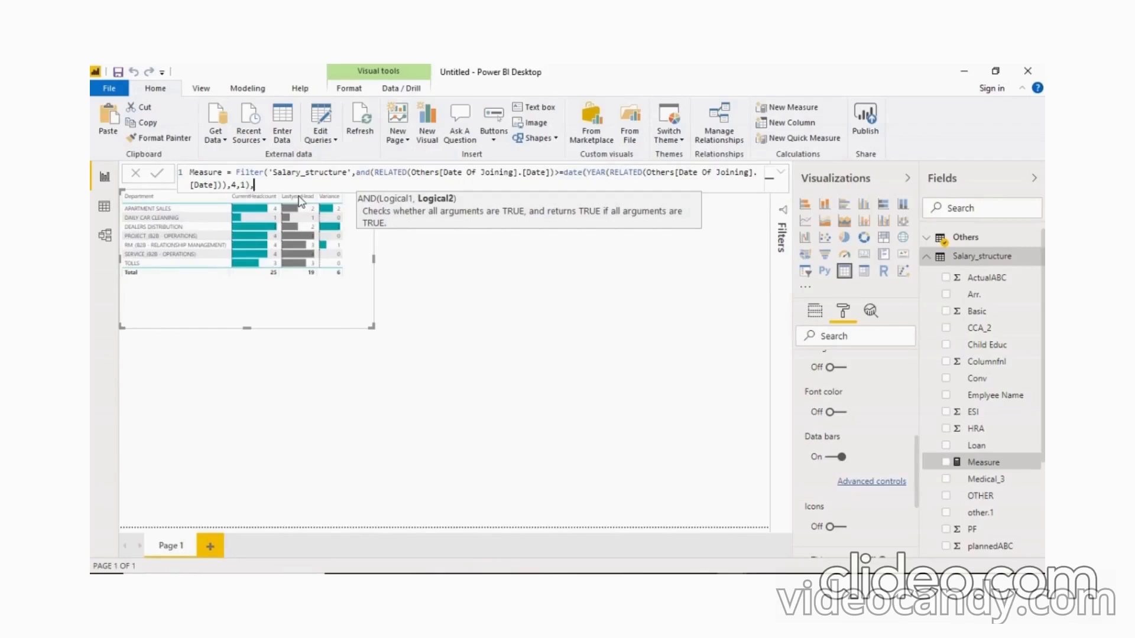
pyautogui.write('rel')
pyautogui.press('Tab')
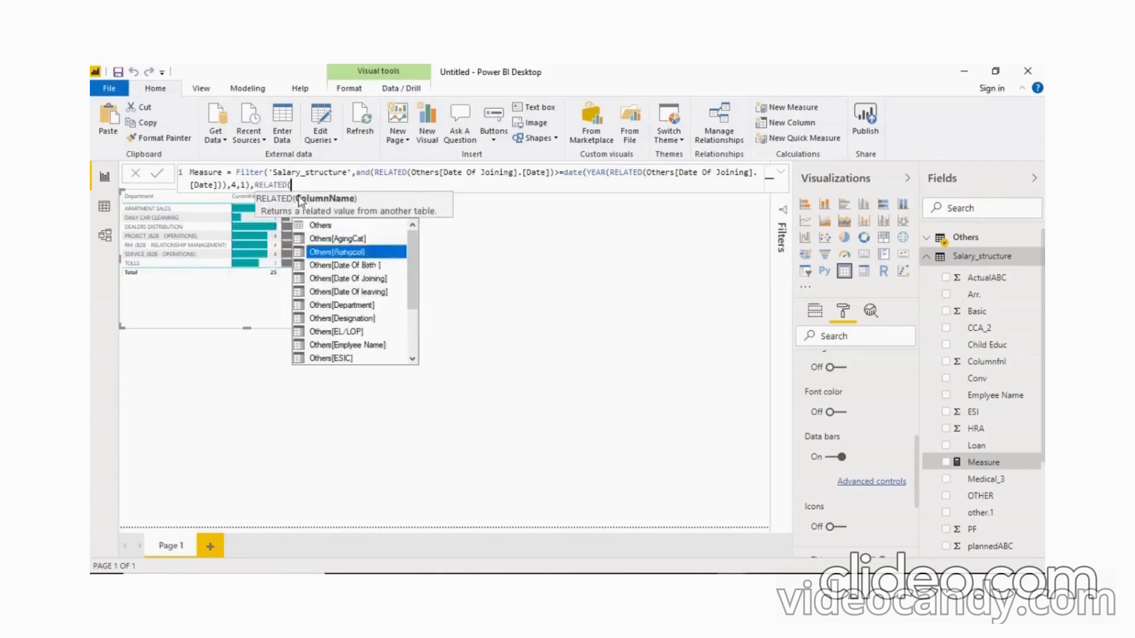
pyautogui.press('Down')
pyautogui.press('Tab')
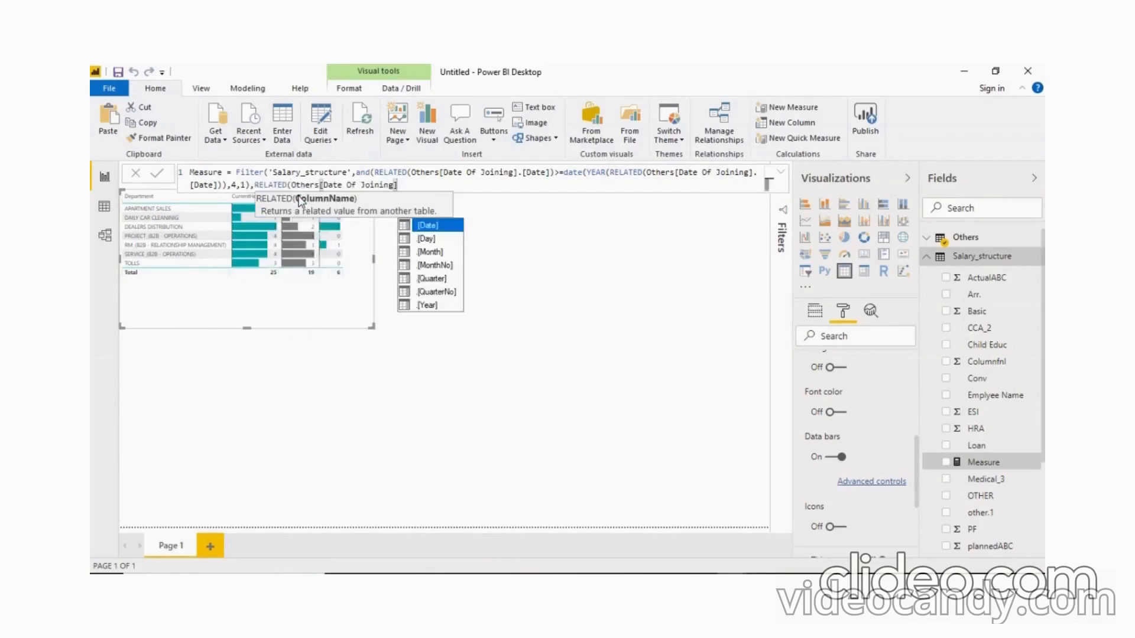
pyautogui.press('Tab')
pyautogui.write(')')
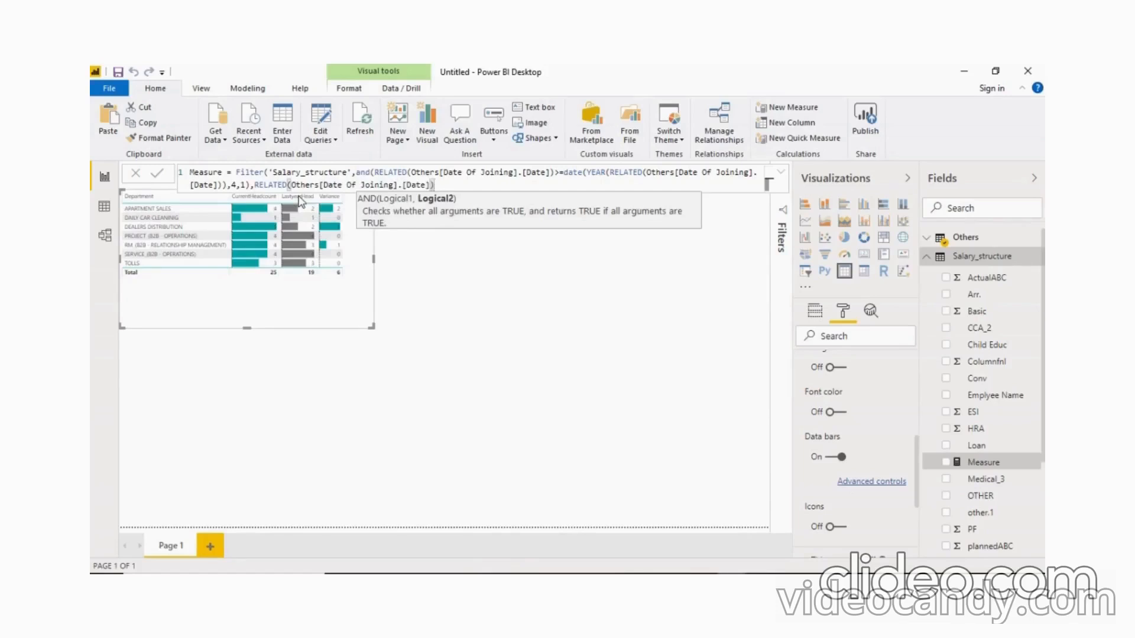
pyautogui.press('BackSpace')
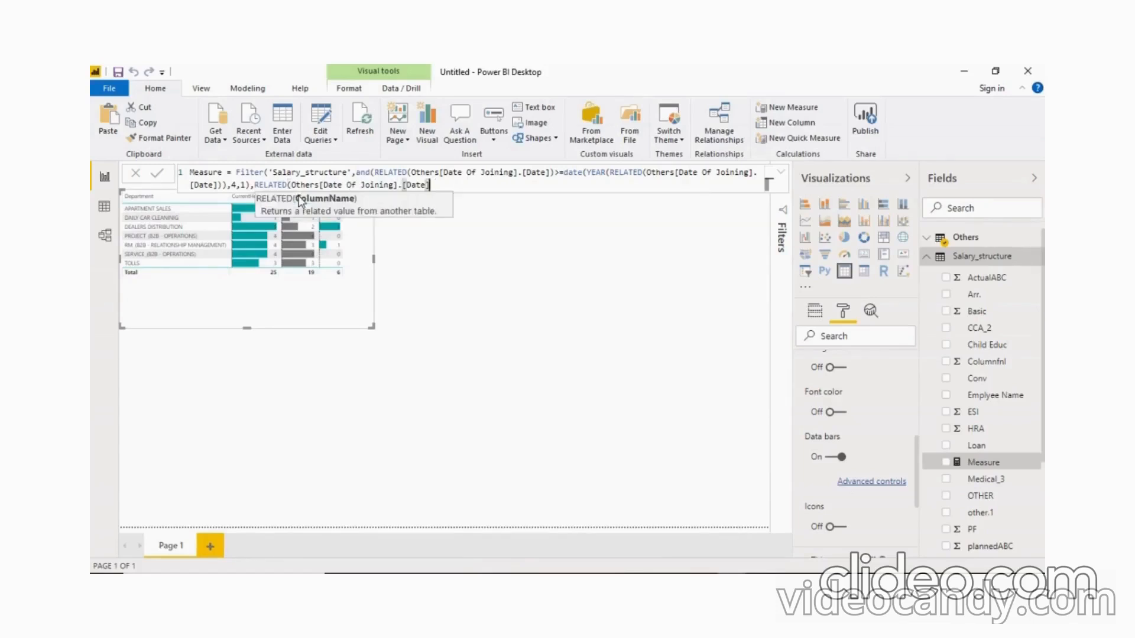
pyautogui.write(')<')
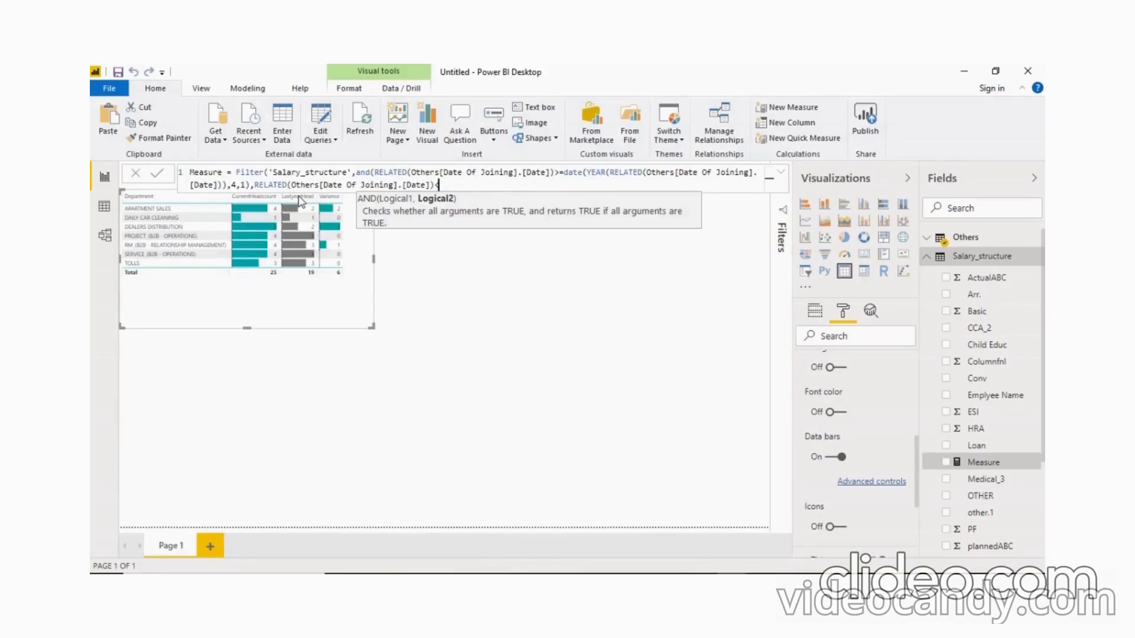
pyautogui.write('=date(')
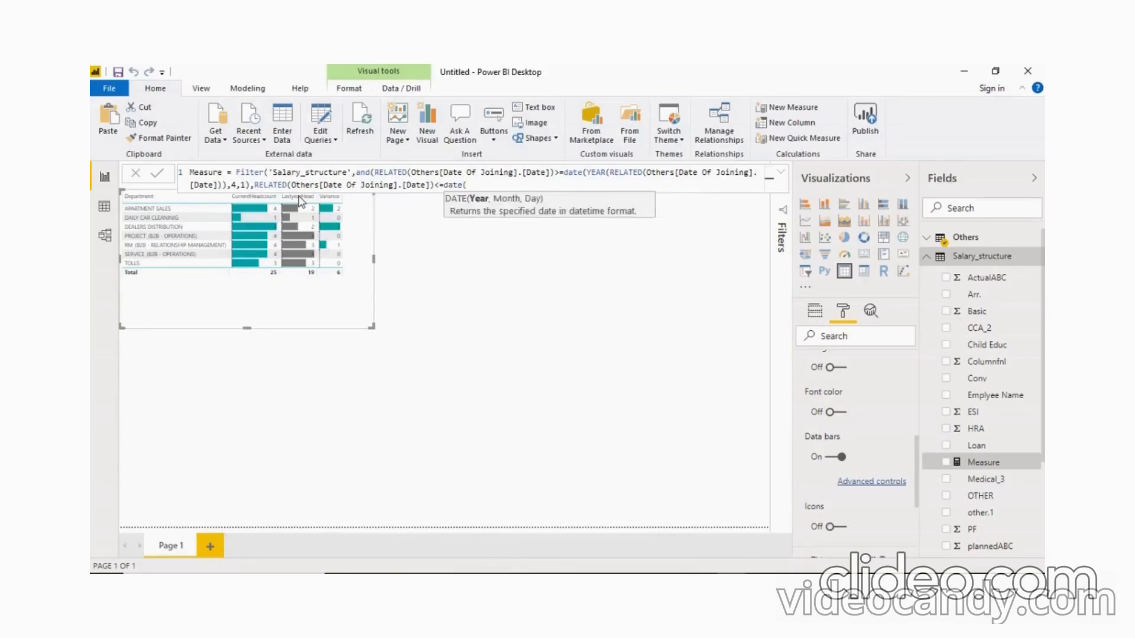
# Step: Complete the end date with year(RELATED(Others[Date Of Joining].[Date])) as the year argument, month 3 and day 31
pyautogui.write('year')
pyautogui.press('BackSpace')
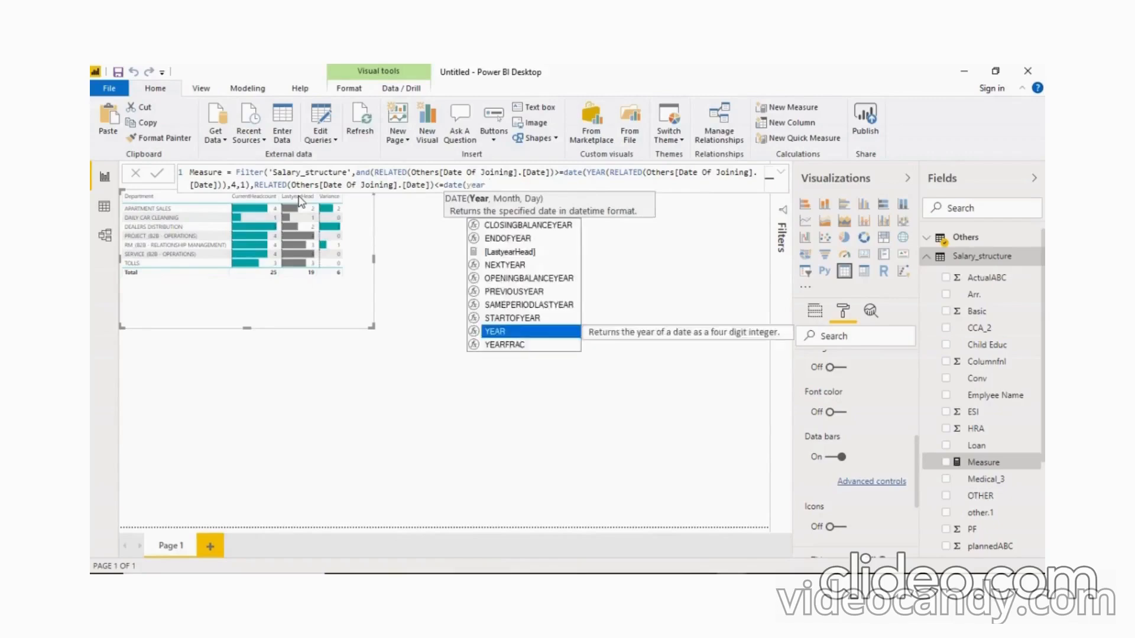
pyautogui.write('(')
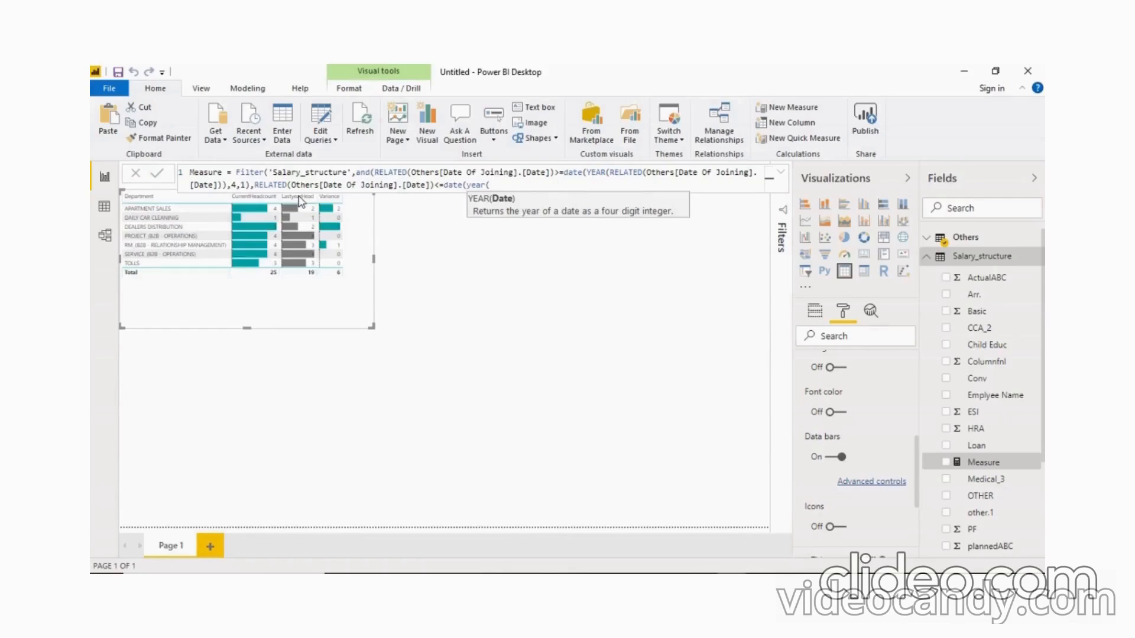
pyautogui.write('RELATED(Others[Date Of Joining].[Date])')
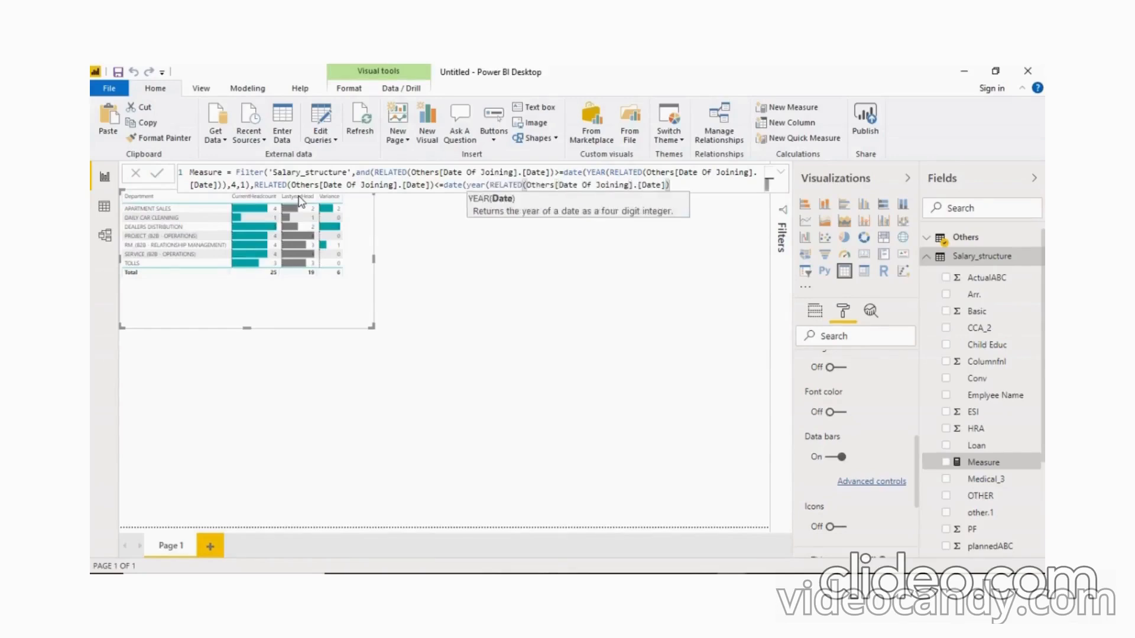
pyautogui.write(',')
pyautogui.press('BackSpace')
pyautogui.write('),3,31)')
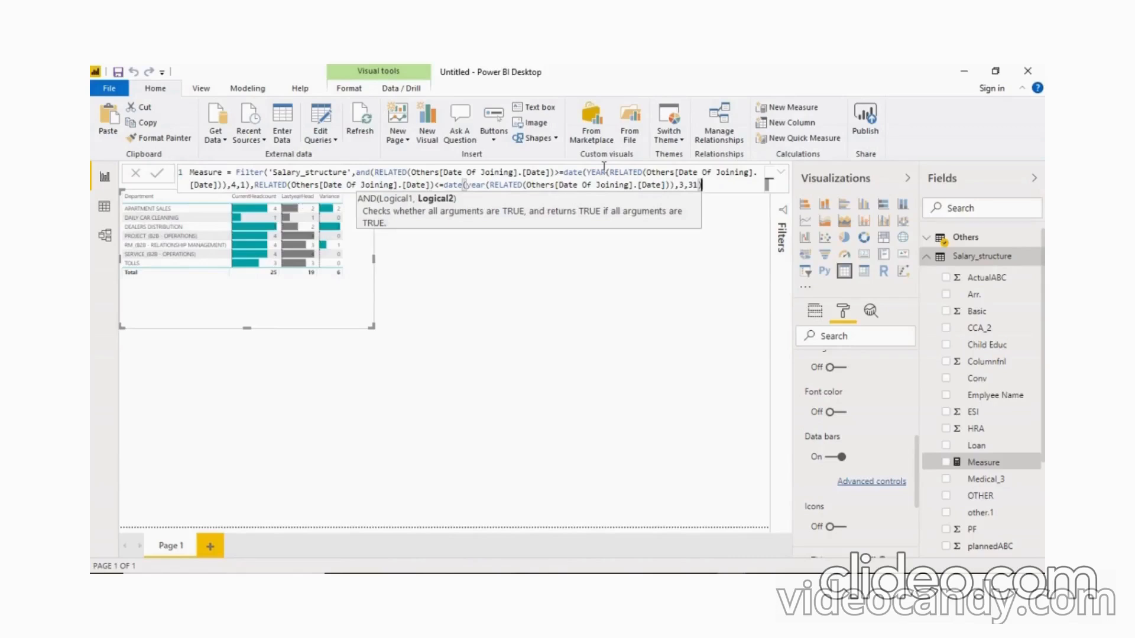
# Step: Add +1 to the year argument of the end date in the second AND condition
pyautogui.click(647, 184)
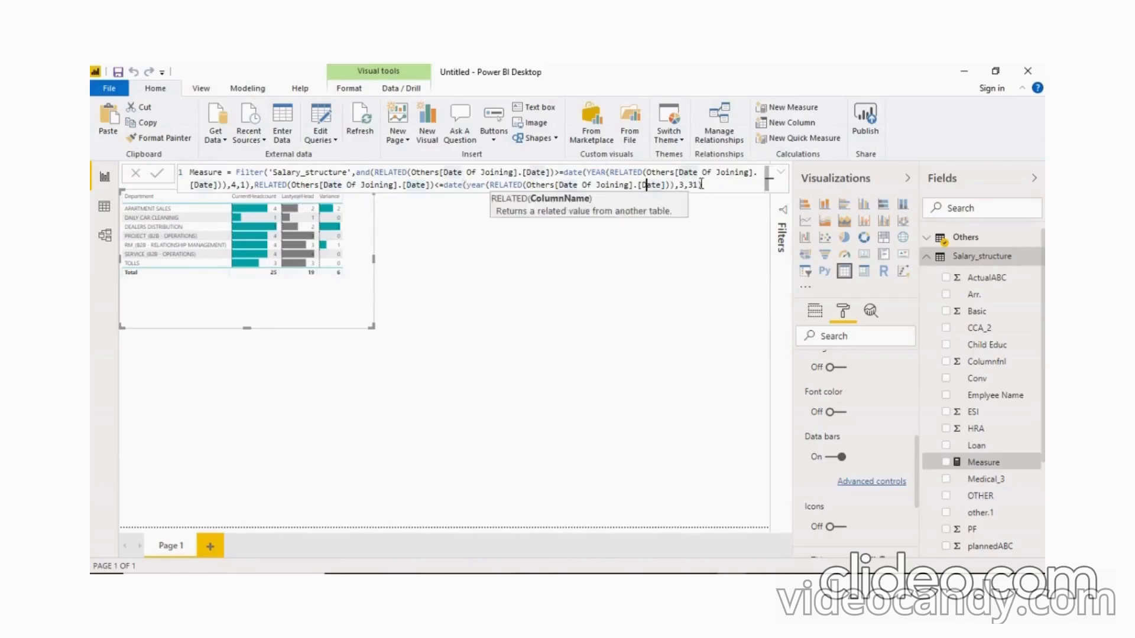
pyautogui.click(702, 185)
pyautogui.click(674, 185)
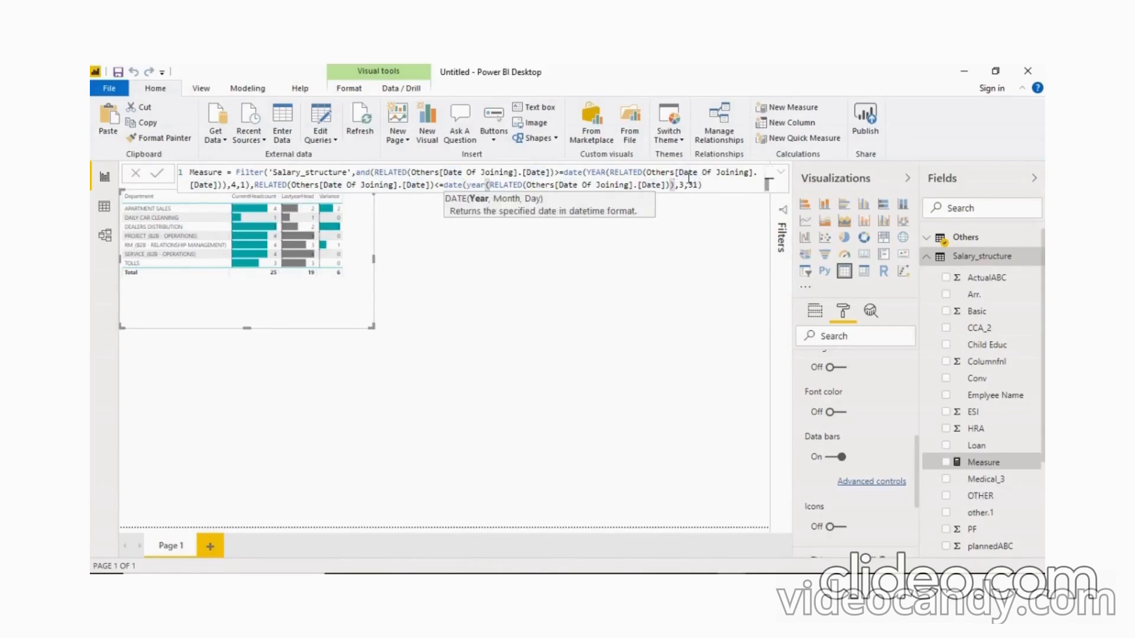
pyautogui.write('+1')
pyautogui.click(715, 185)
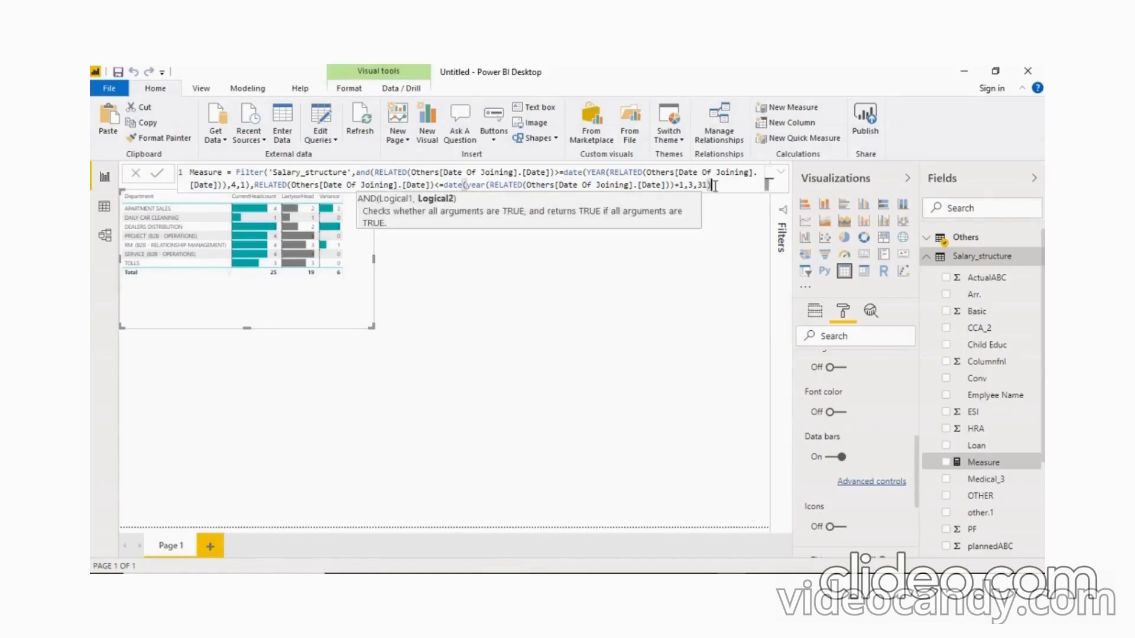
# Step: Rename the measure CurrentFinGross in its formula and commit it
pyautogui.click(218, 170)
pyautogui.doubleClick(191, 171)
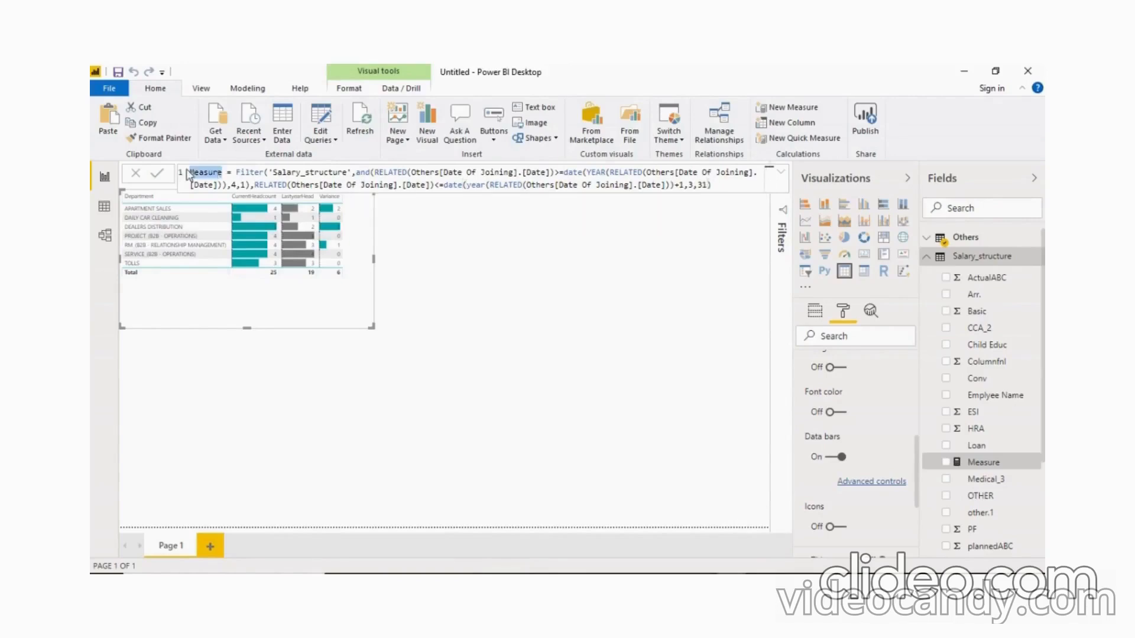
pyautogui.press('BackSpace')
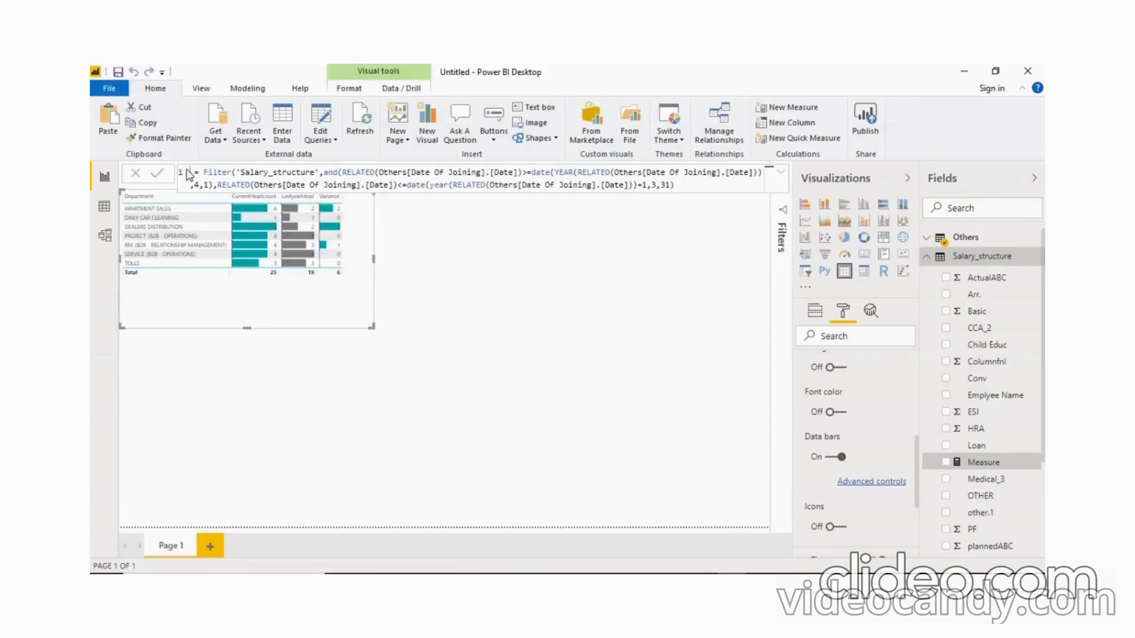
pyautogui.write('CurrentFin ')
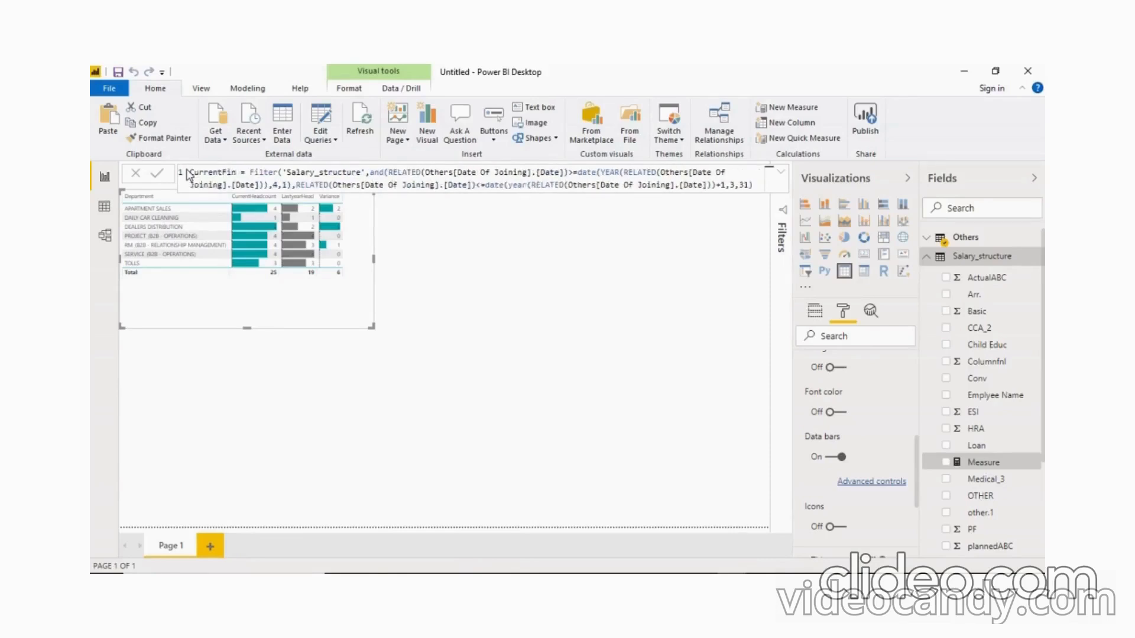
pyautogui.write('Gross')
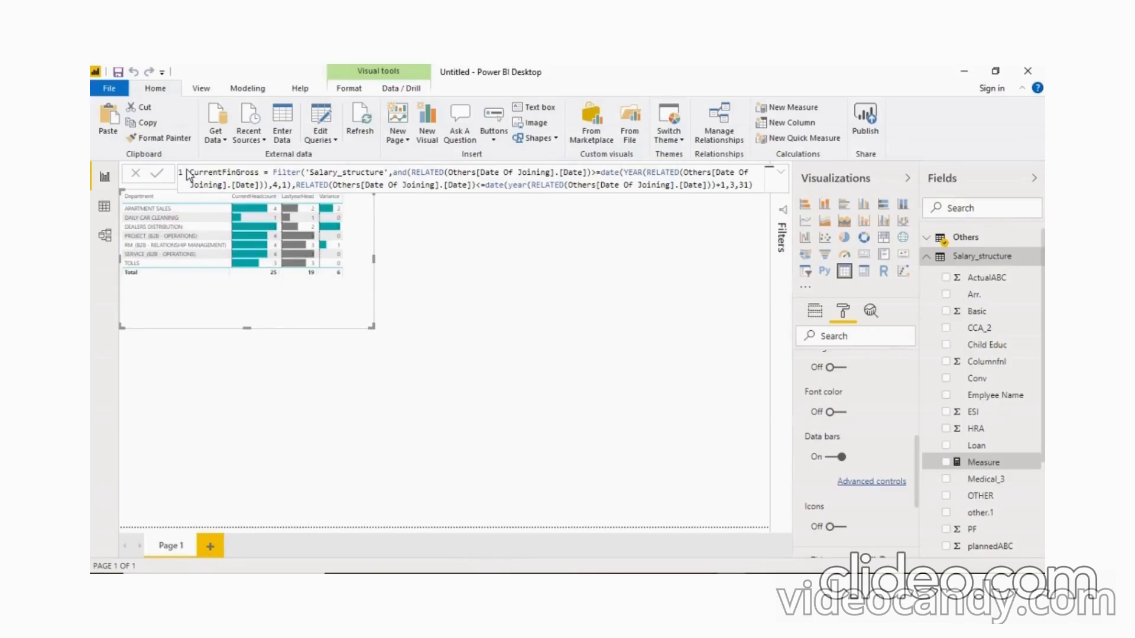
pyautogui.press('Return')
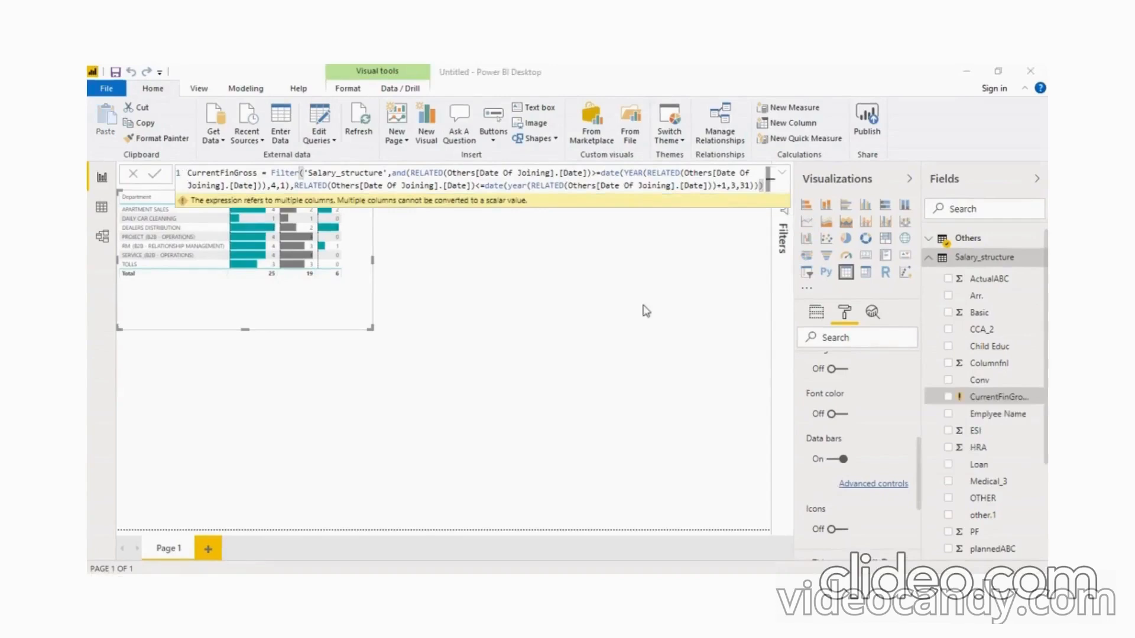
# Step: Wrap the Filter expression in sumx( as its table argument and add a comma for the expression argument
pyautogui.click(272, 172)
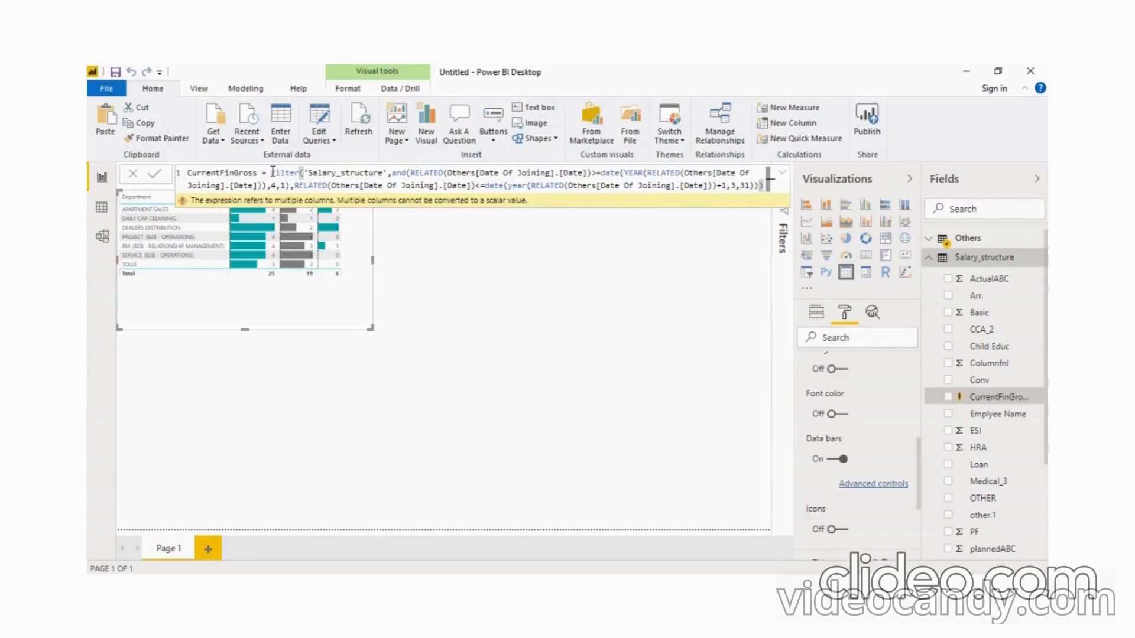
pyautogui.click(269, 173)
pyautogui.write('sumx(')
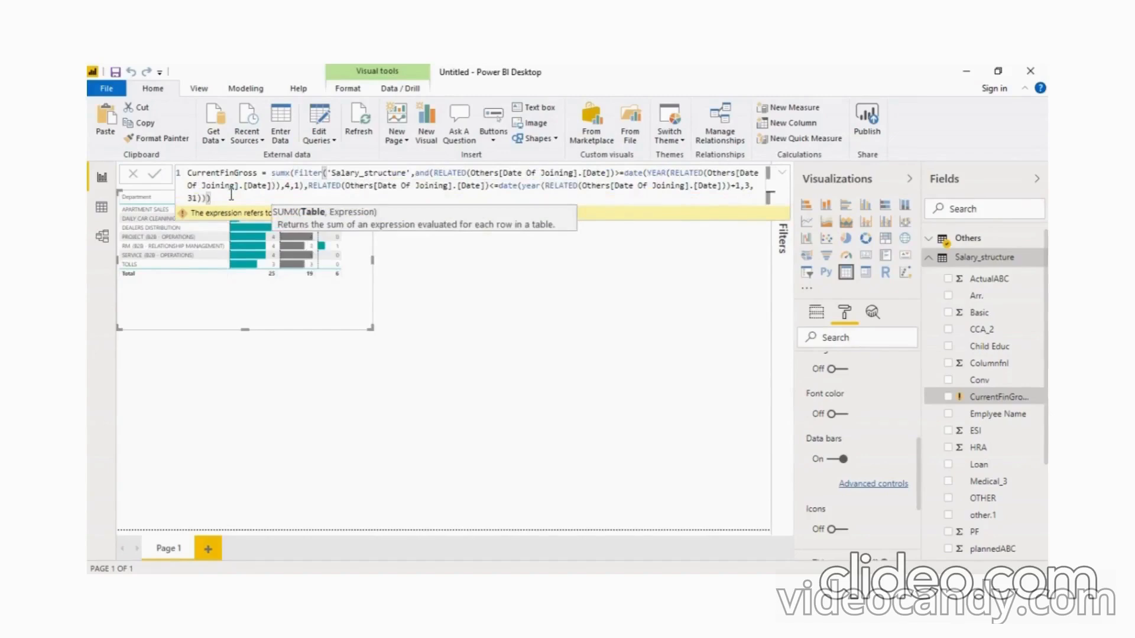
pyautogui.write(', ')
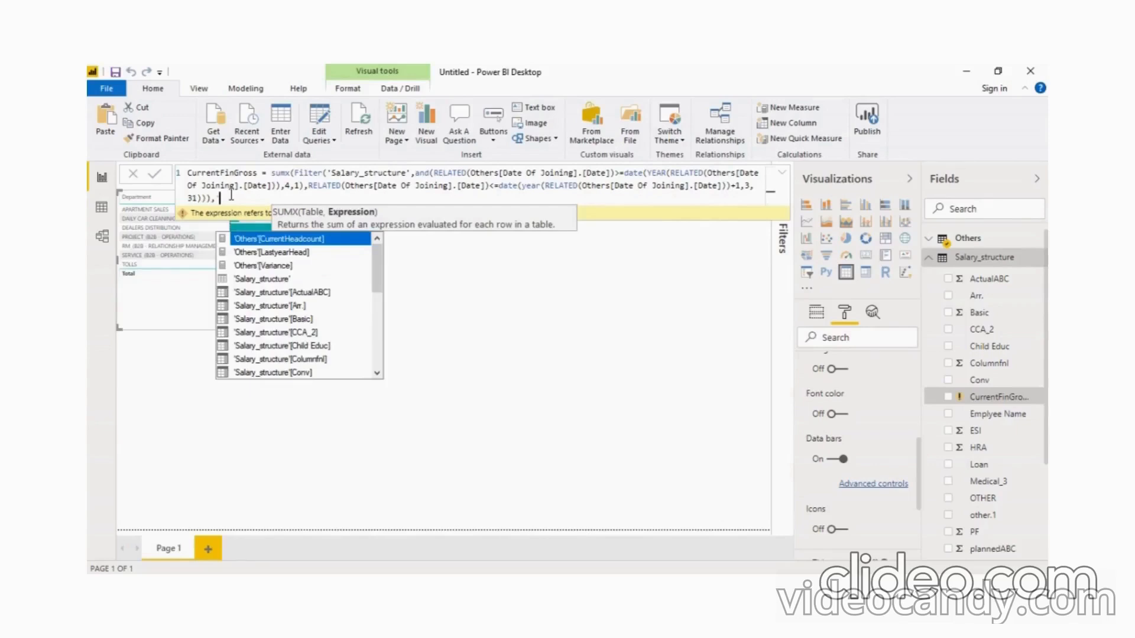
# Step: Use 'Salary_structure'[Total_Gross] as the SUMX expression, then close and commit the CurrentFinGross formula
pyautogui.write("'sa")
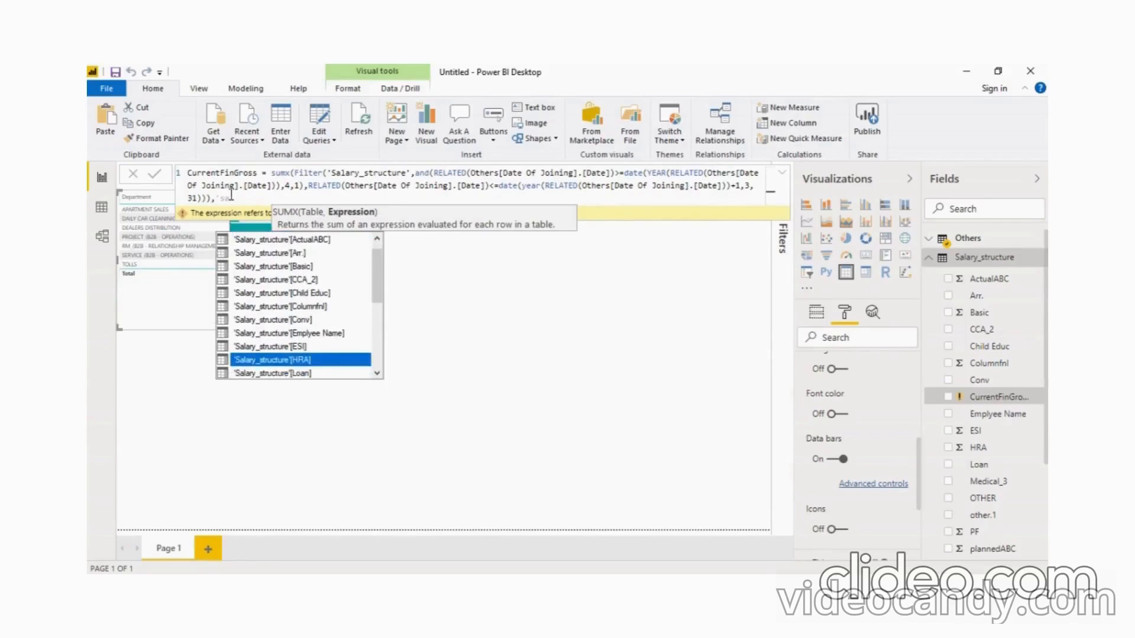
pyautogui.press('Down')
pyautogui.press('Down')
pyautogui.press('Down')
pyautogui.press('Down')
pyautogui.press('Down')
pyautogui.press('Down')
pyautogui.press('Down')
pyautogui.press('Down')
pyautogui.press('Down')
pyautogui.press('Down')
pyautogui.press('Down')
pyautogui.press('Down')
pyautogui.press('Down')
pyautogui.press('Down')
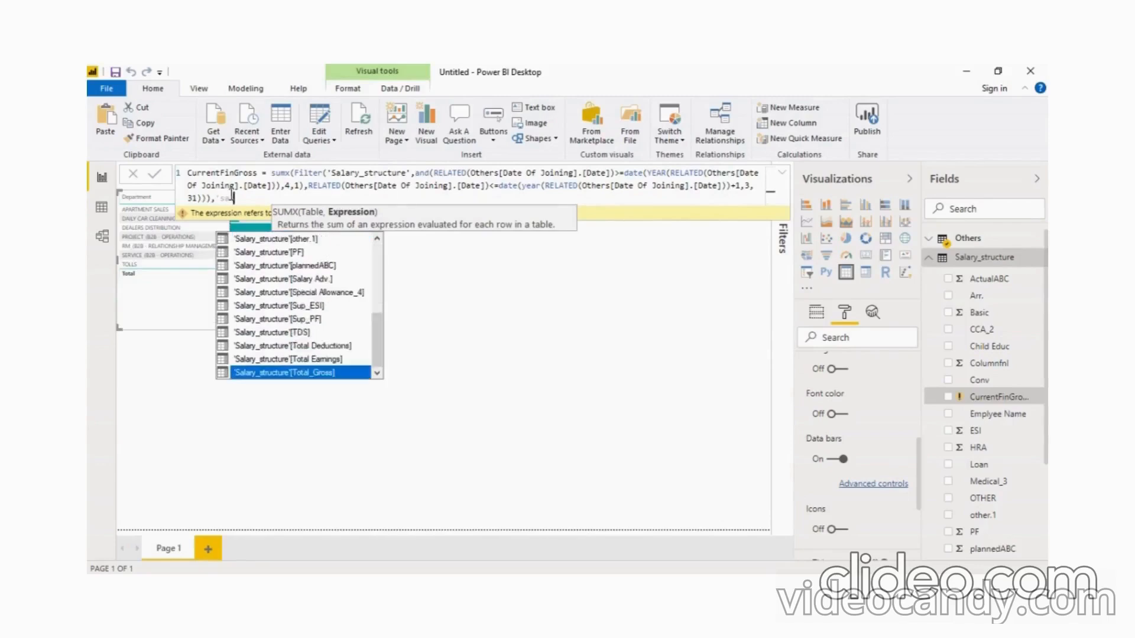
pyautogui.press('Tab')
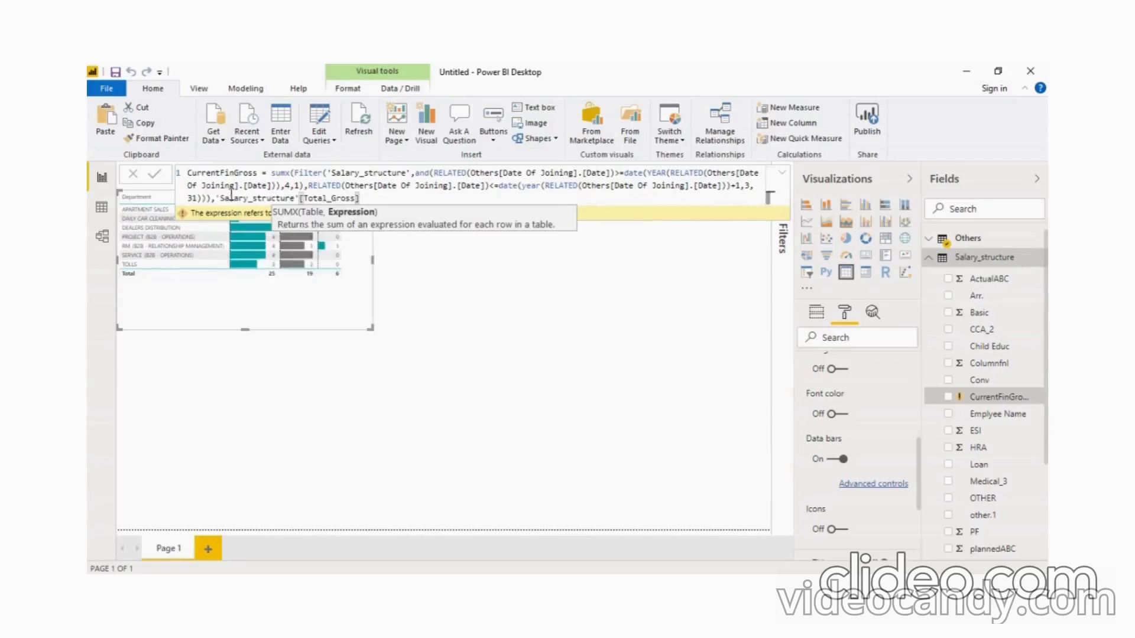
pyautogui.write(')')
pyautogui.press('Return')
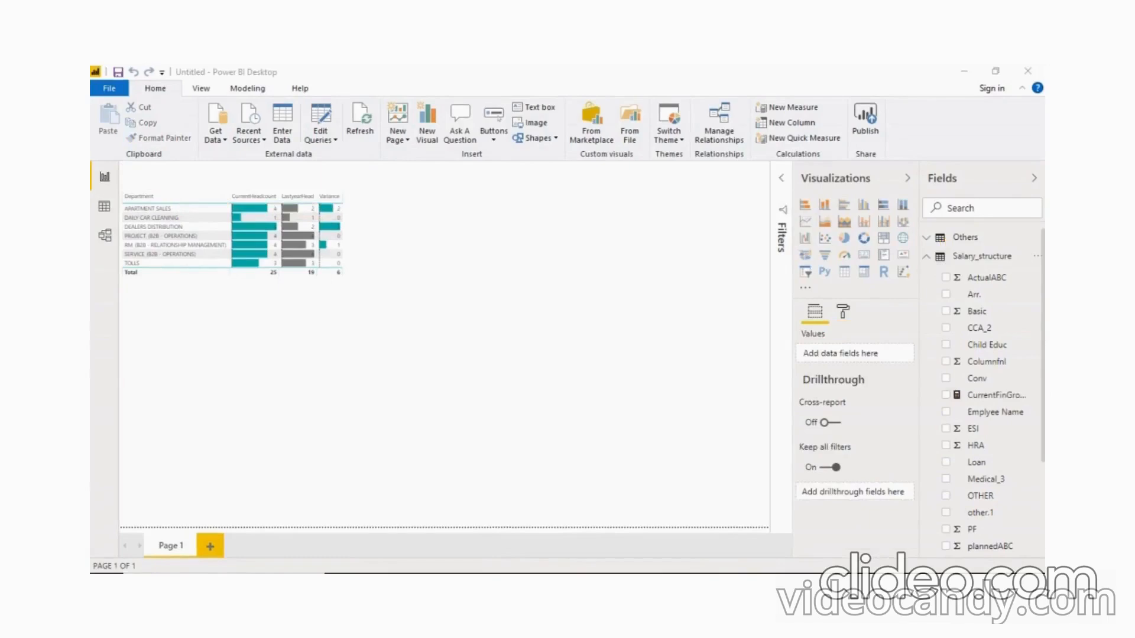
# Step: Create another measure in the Salary_structure table and begin its formula with CALCULATE(
pyautogui.click(1036, 256)
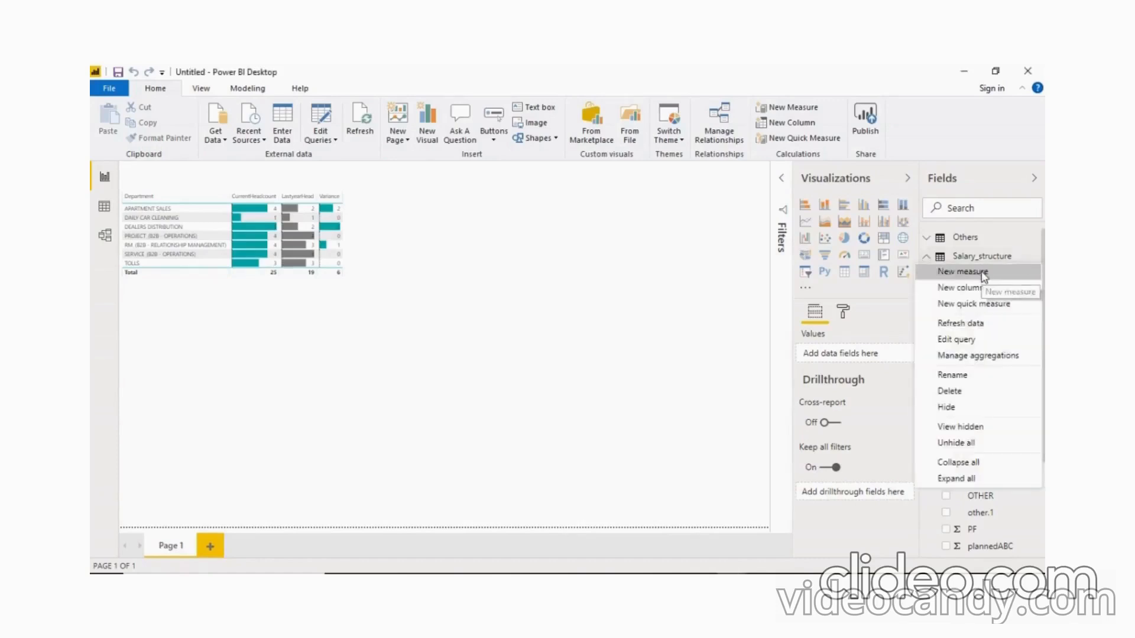
pyautogui.click(982, 274)
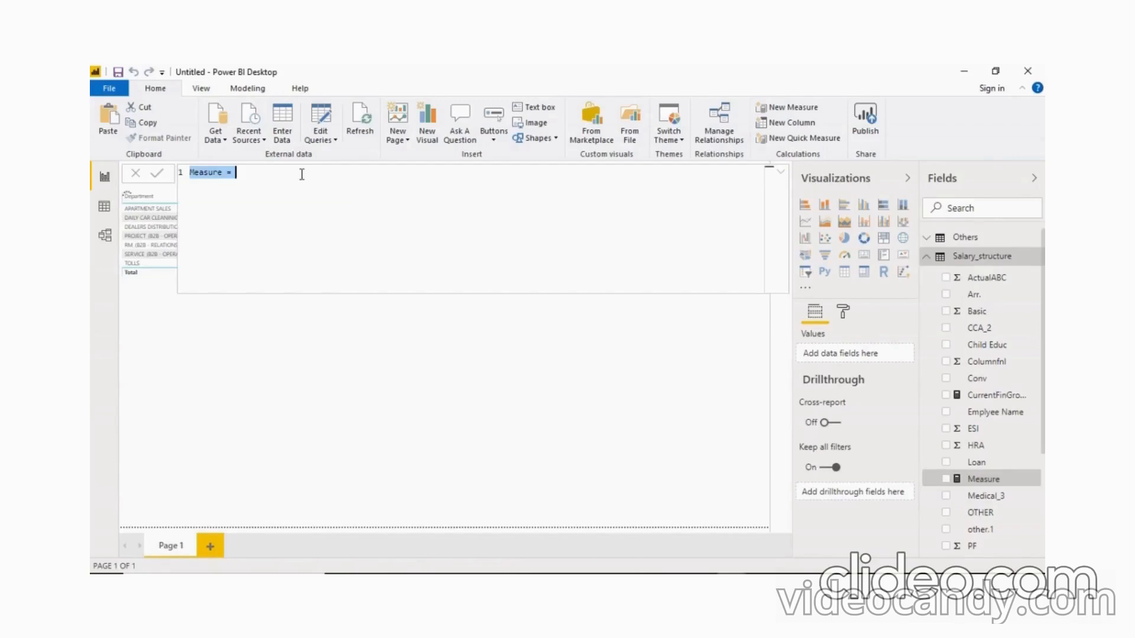
pyautogui.click(301, 174)
pyautogui.write('CALCULATE')
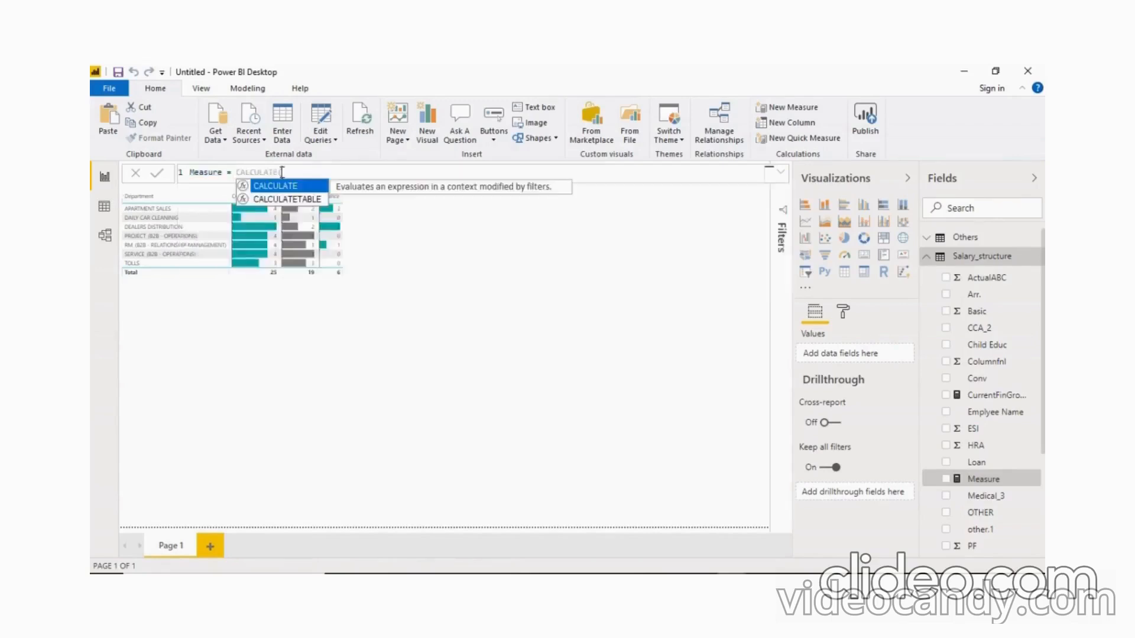
pyautogui.write('(')
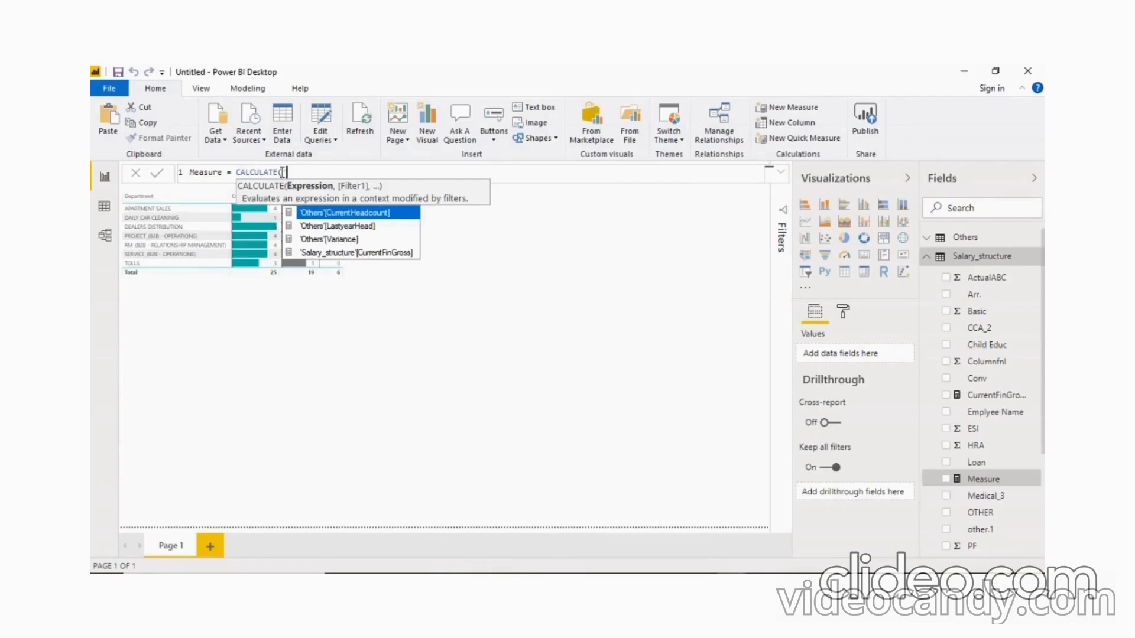
pyautogui.write("'Others")
pyautogui.press('Down')
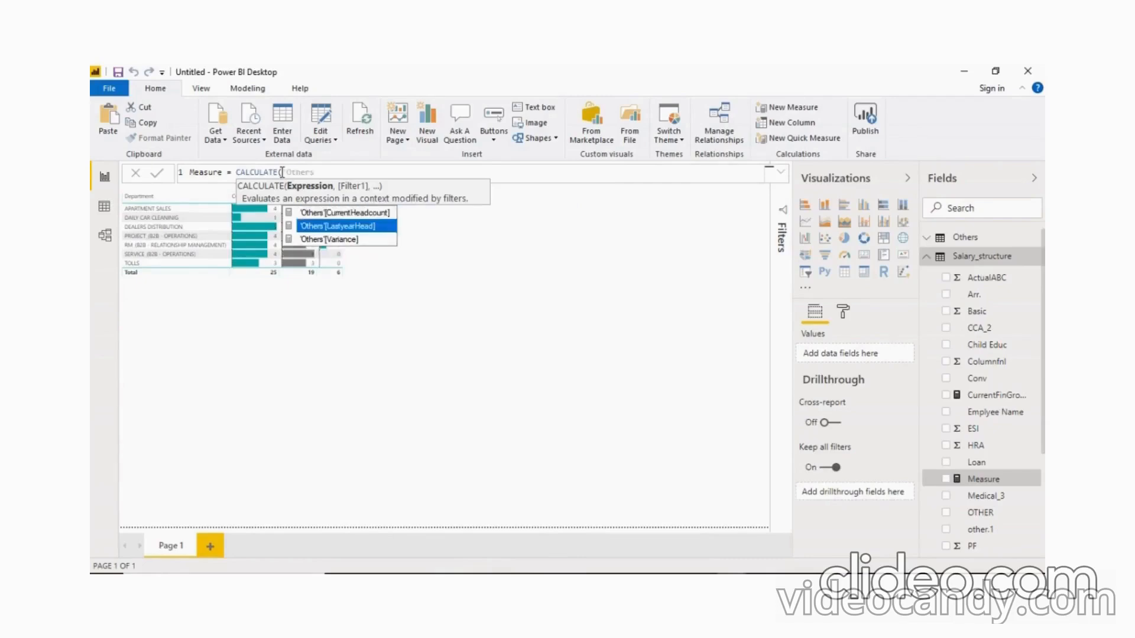
pyautogui.press('BackSpace')
pyautogui.press('BackSpace')
pyautogui.press('BackSpace')
pyautogui.press('BackSpace')
pyautogui.press('BackSpace')
pyautogui.press('BackSpace')
pyautogui.press('BackSpace')
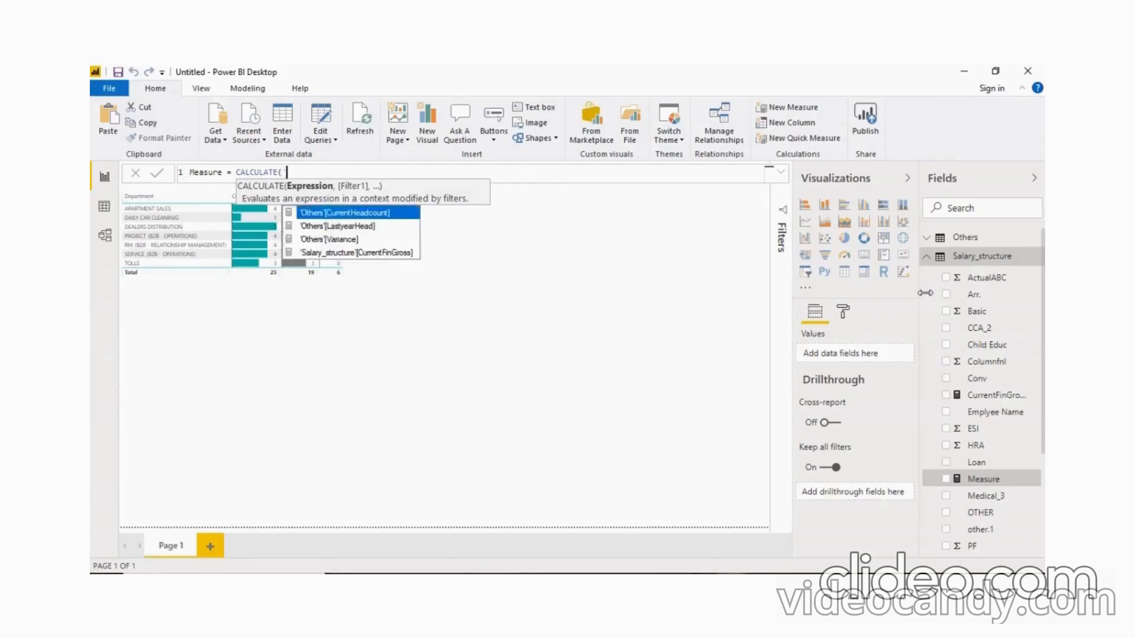
# Step: Enter 'Salary_structure'[CurrentFinGross] as the CALCULATE expression, followed by a comma for the filter argument
pyautogui.scroll(-3, 1035, 384)
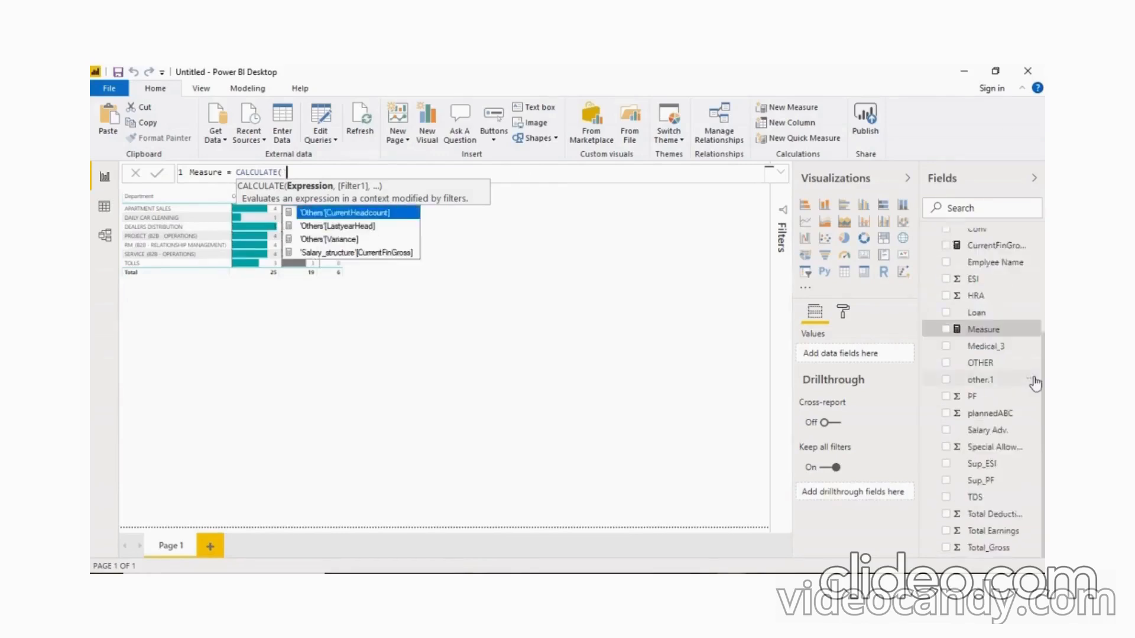
pyautogui.scroll(3, 1035, 384)
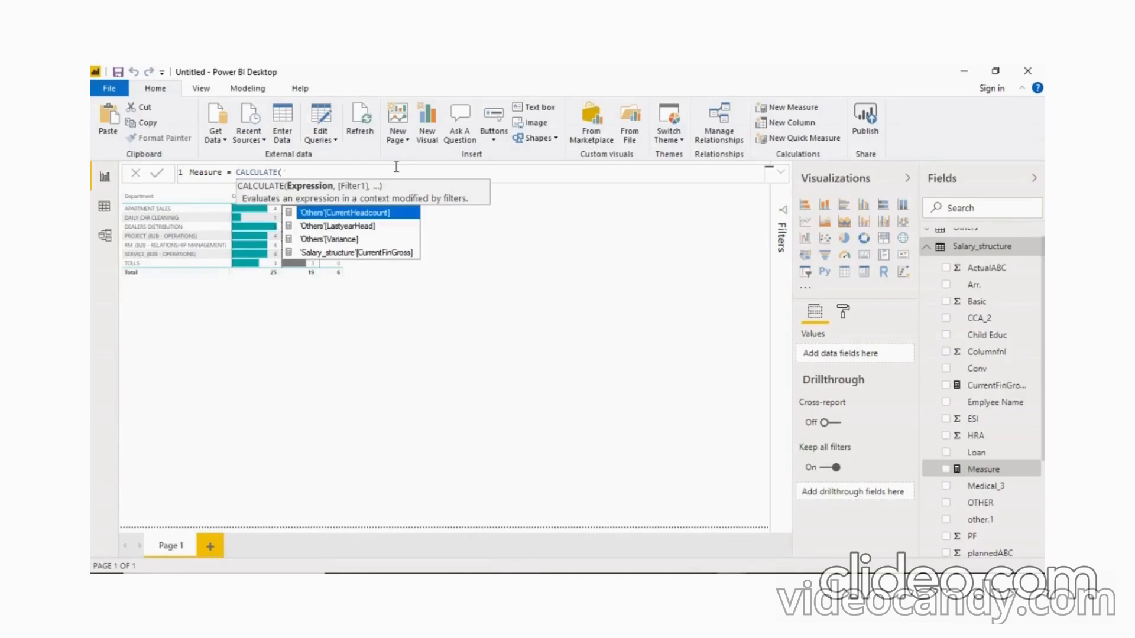
pyautogui.press('Down')
pyautogui.press('Down')
pyautogui.press('Down')
pyautogui.press('Tab')
pyautogui.write(',')
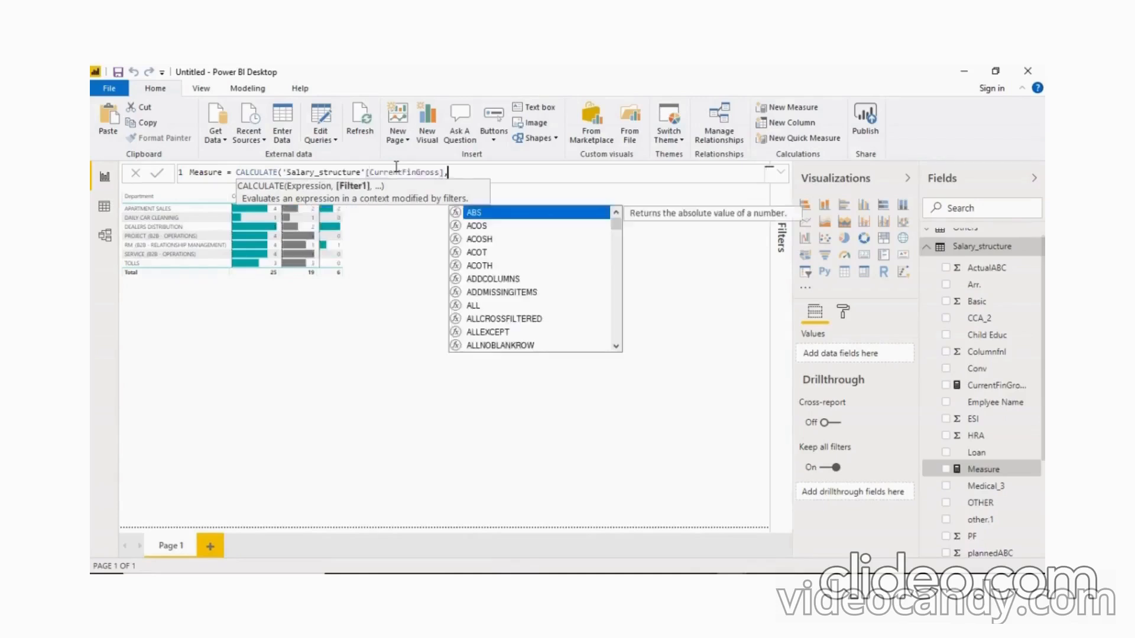
# Step: Add SAMEPERIODLASTYEAR('Others'[Date Of Joining].[Date]) as the CALCULATE filter and close both functions
pyautogui.write('same')
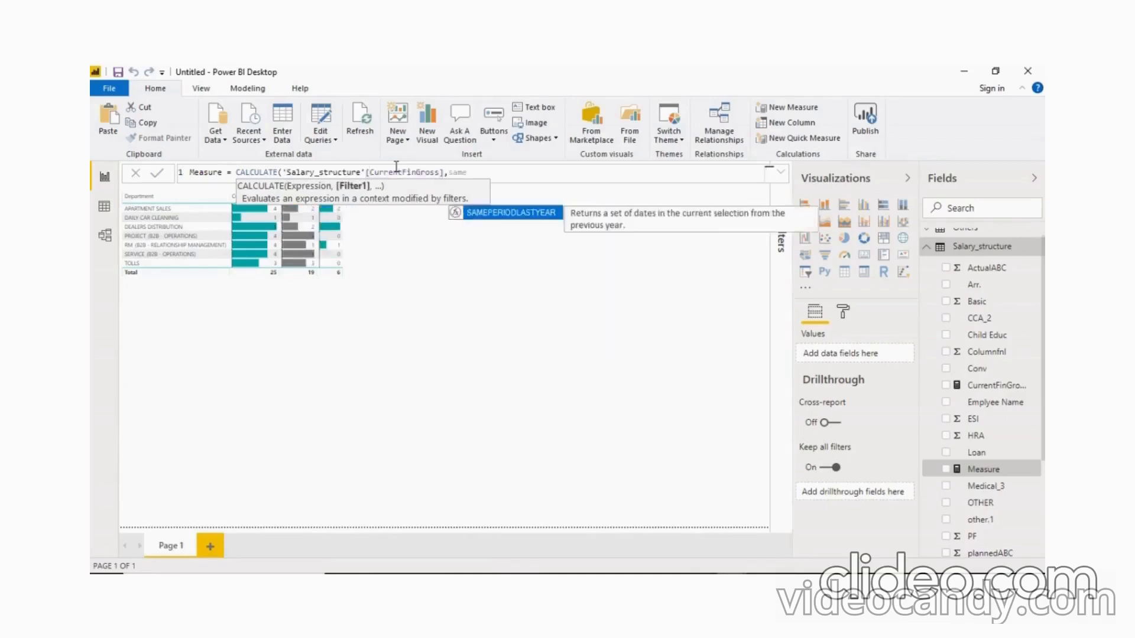
pyautogui.press('Tab')
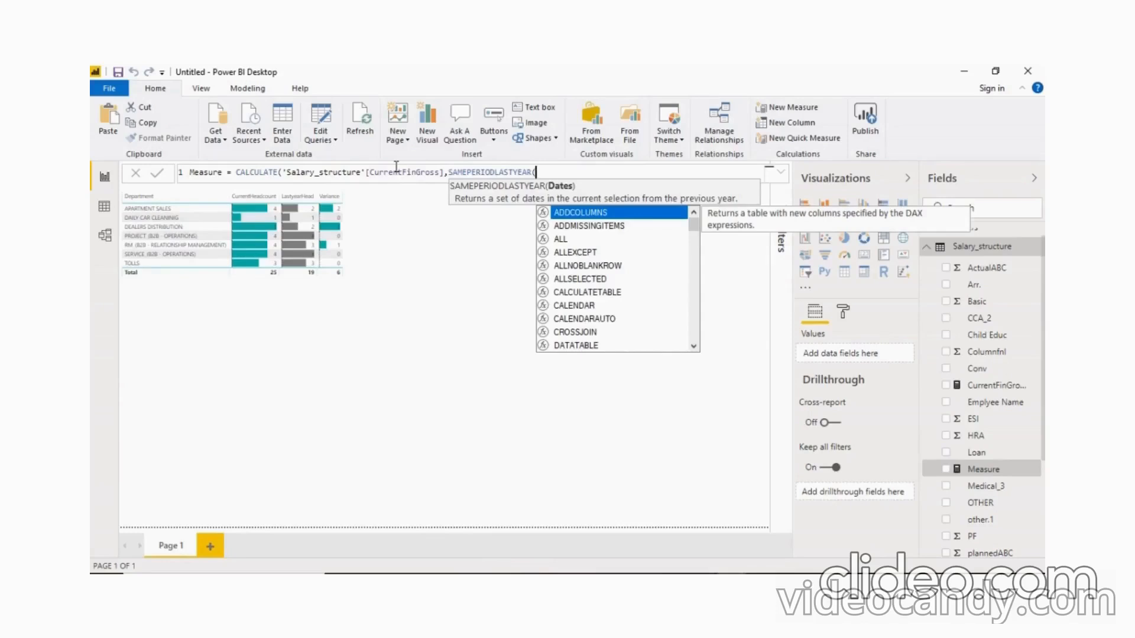
pyautogui.press('Down')
pyautogui.press('Down')
pyautogui.press('Down')
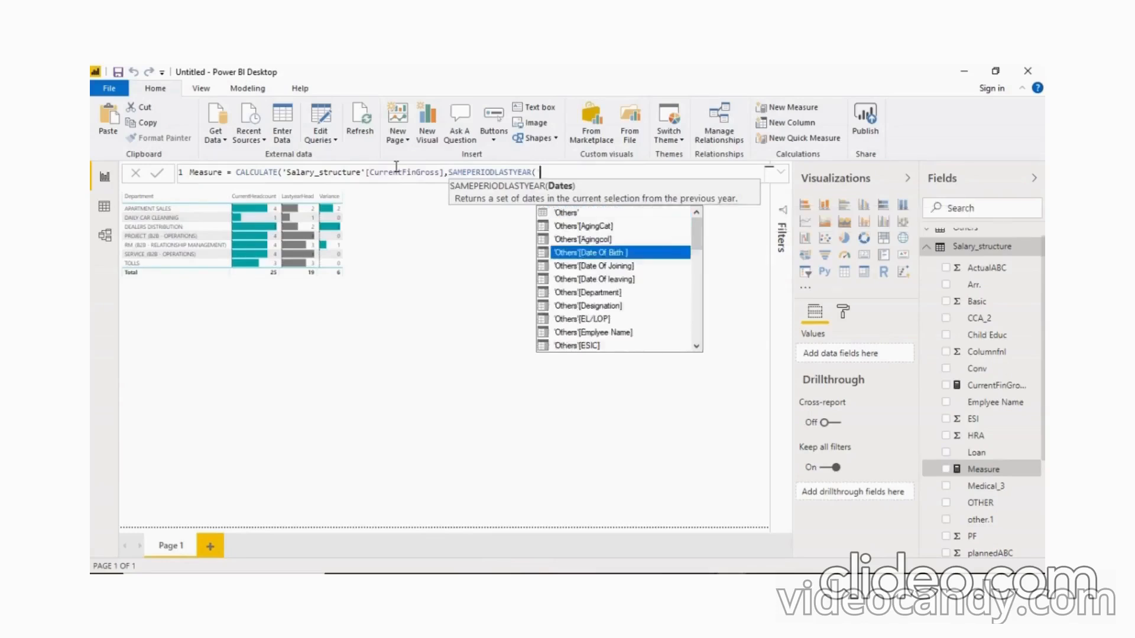
pyautogui.press('Down')
pyautogui.press('Tab')
pyautogui.press('Tab')
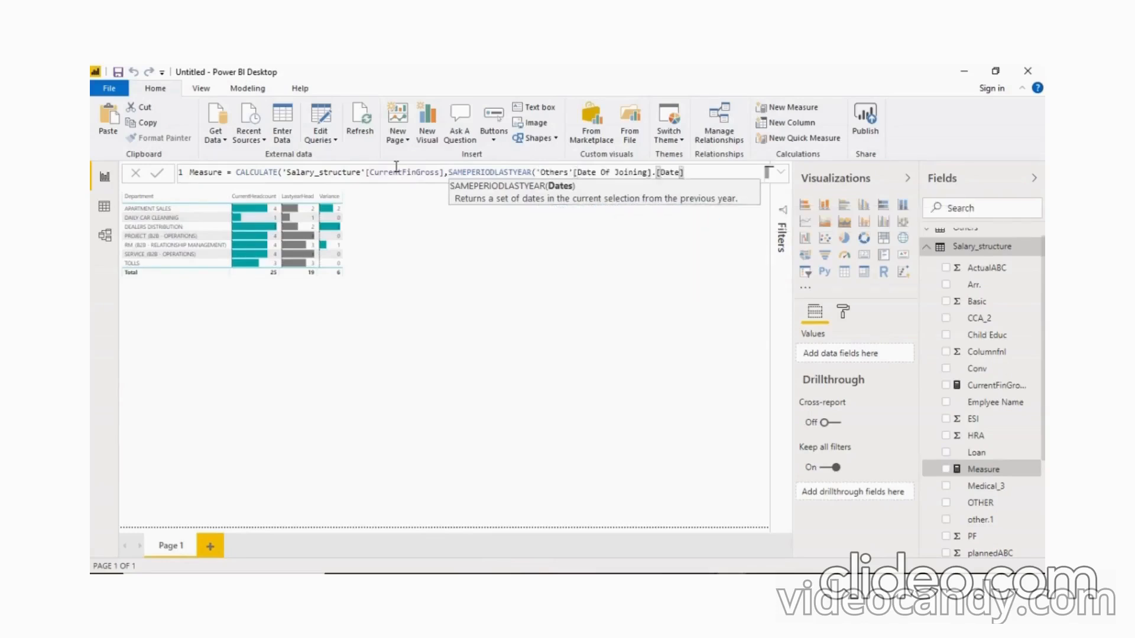
pyautogui.write('))')
# Step: Rename the new measure as Lastfingross and commit its formula
pyautogui.doubleClick(202, 172)
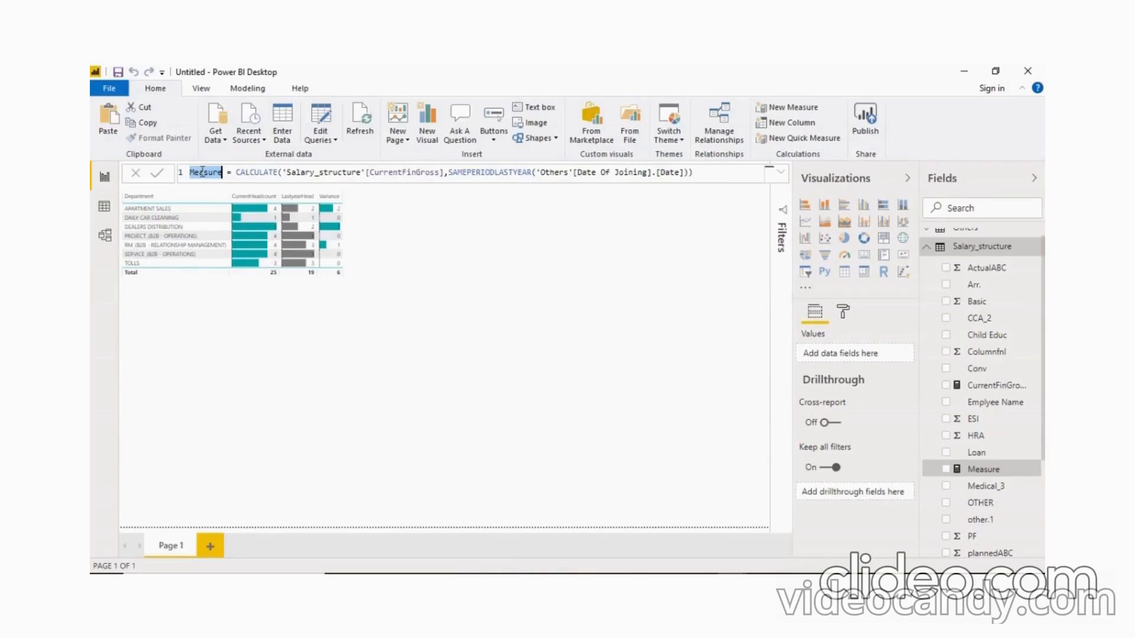
pyautogui.write('L')
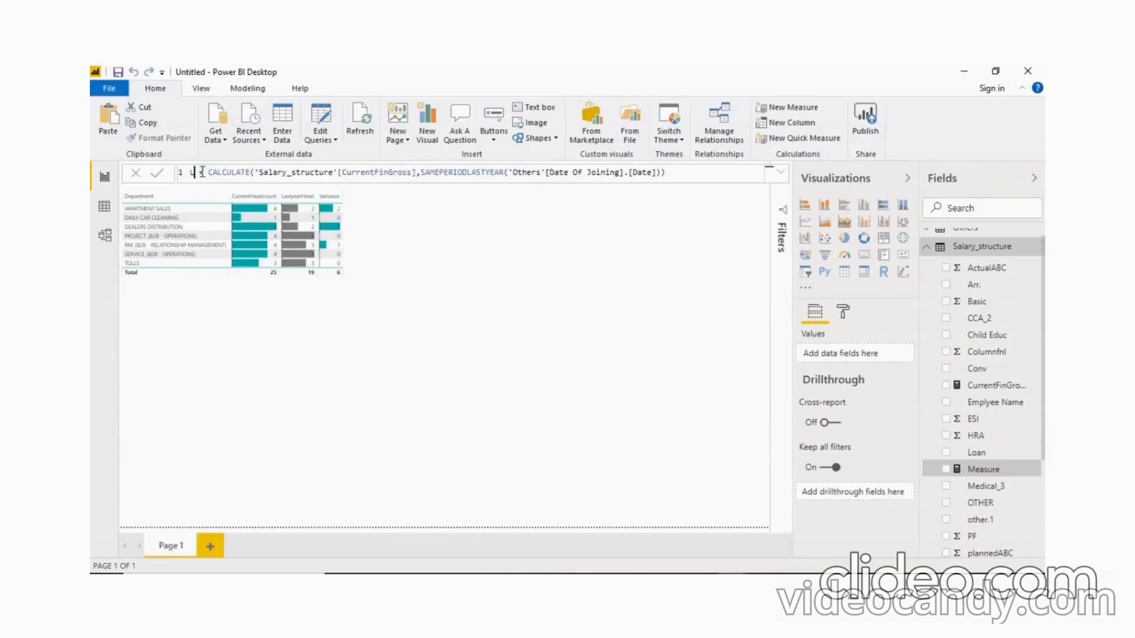
pyautogui.write('astfin')
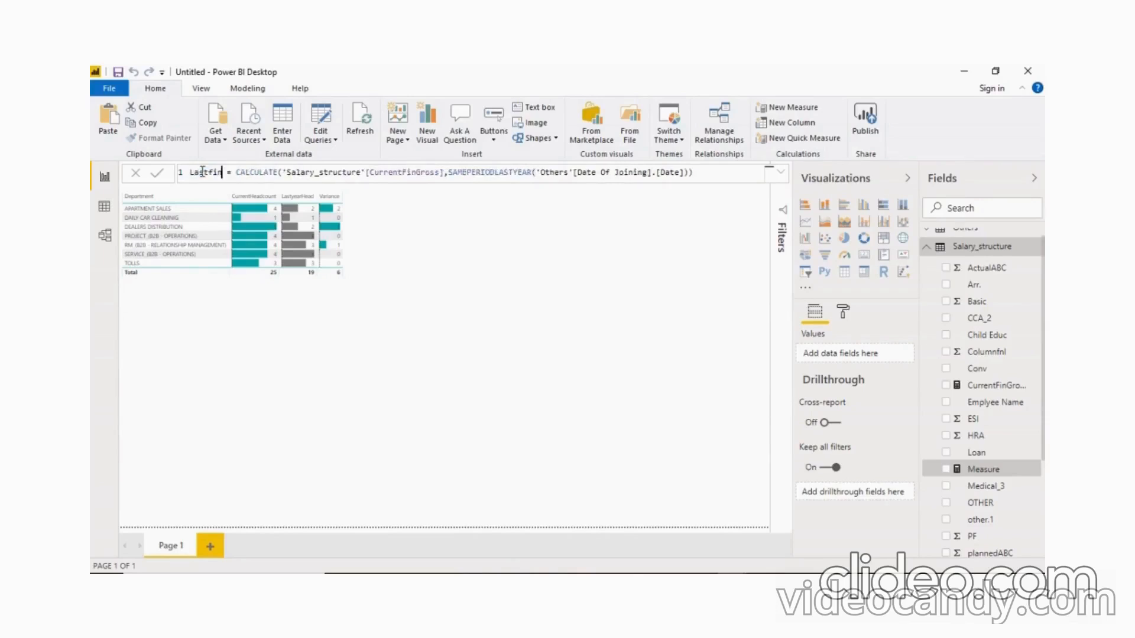
pyautogui.write('gross')
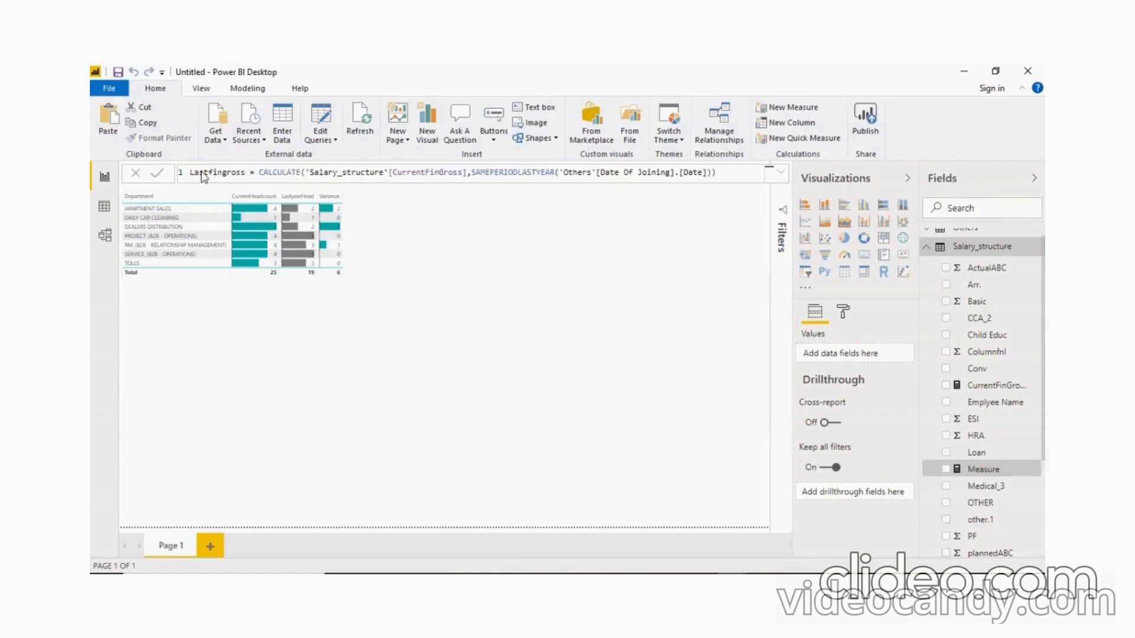
pyautogui.press('Return')
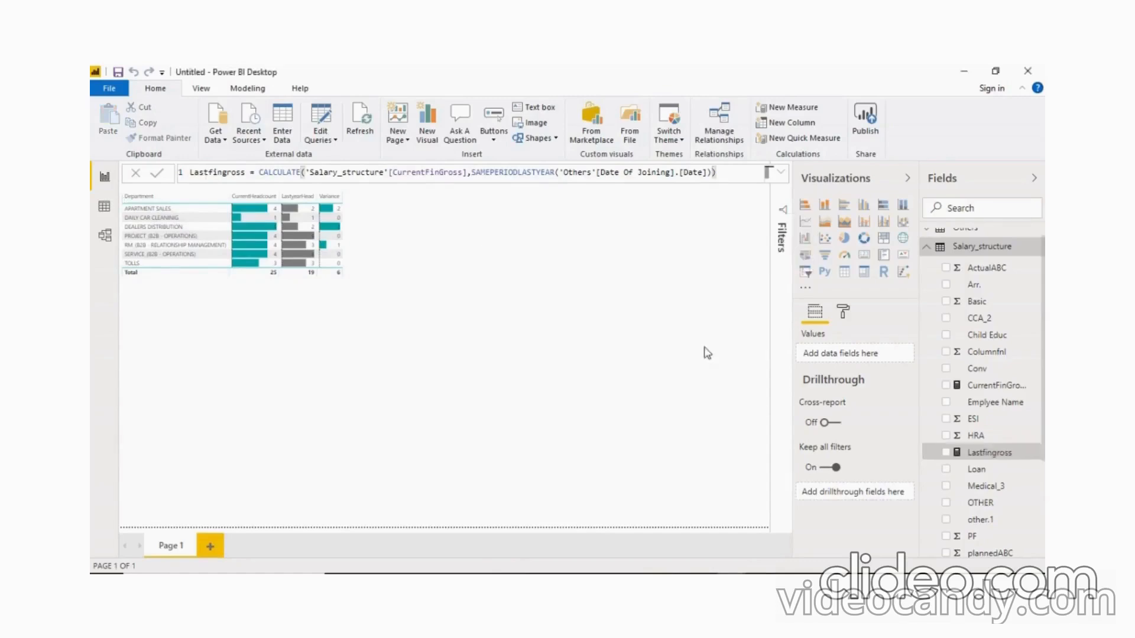
# Step: Create a new column chart from CurrentFinGross and Lastfingross in the blank area of the report page
pyautogui.click(352, 369)
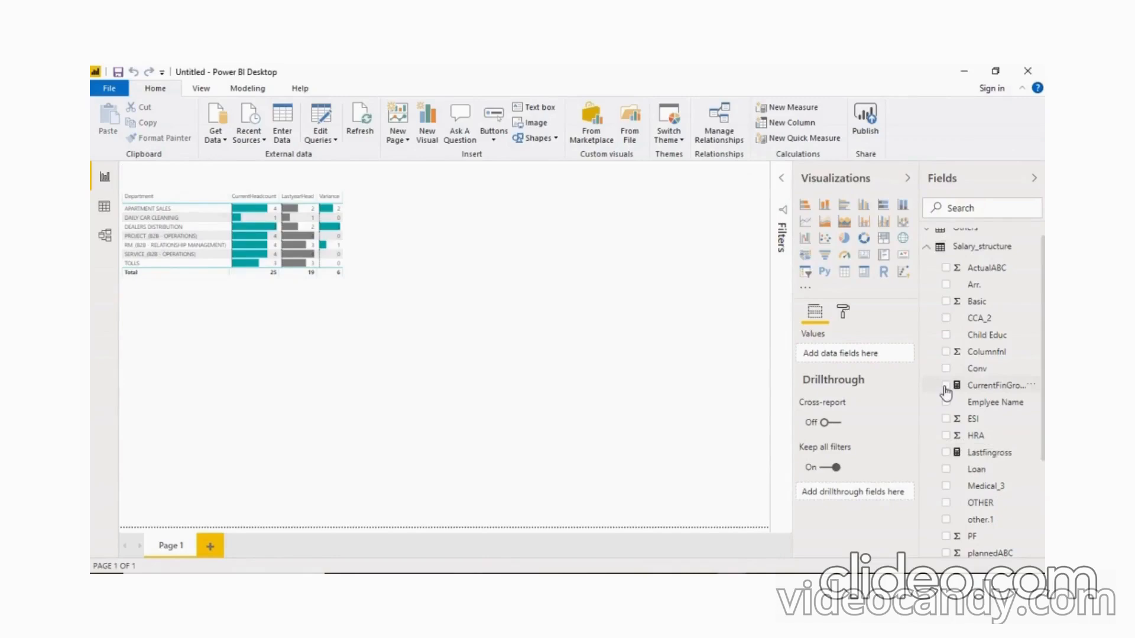
pyautogui.click(946, 387)
pyautogui.click(946, 453)
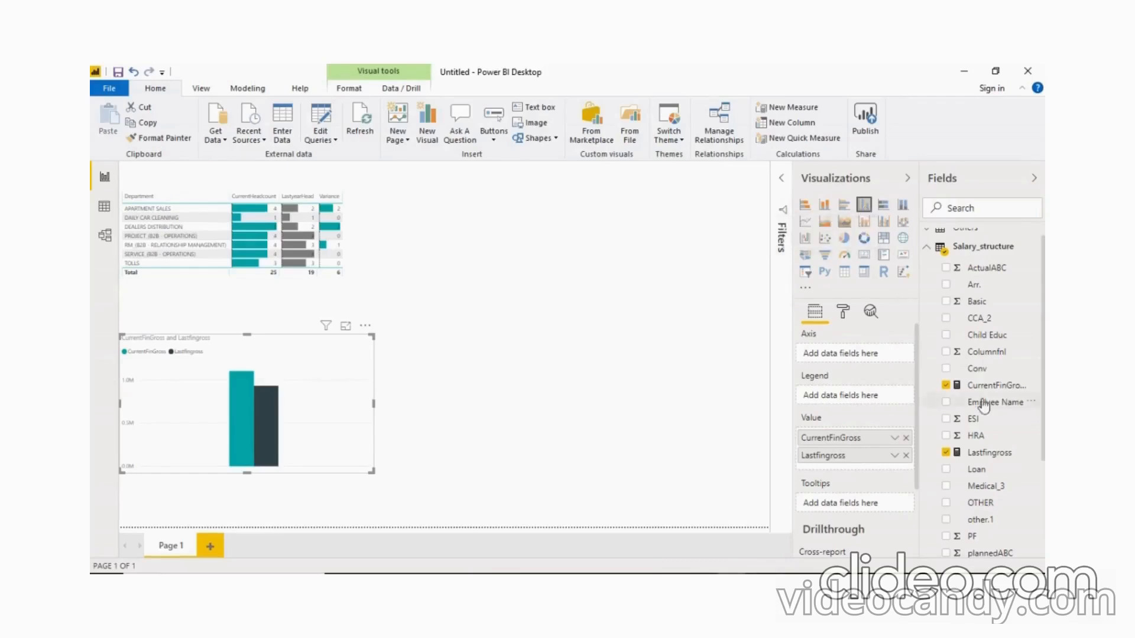
# Step: Put the Others table's Department field on the gross chart's axis and enlarge the chart
pyautogui.scroll(-3, 996, 430)
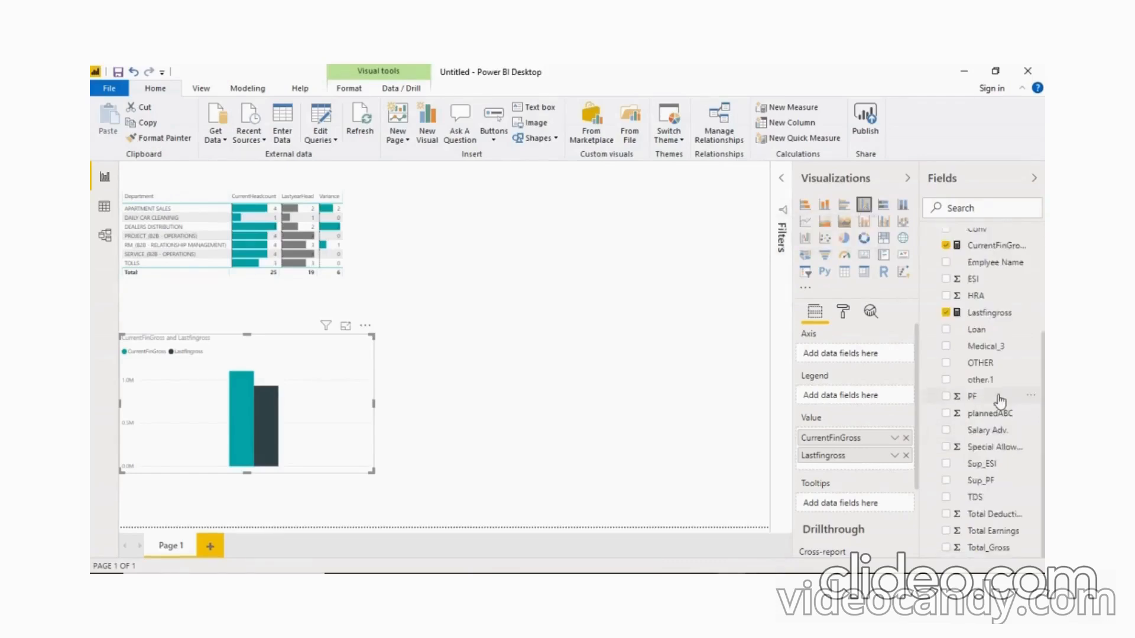
pyautogui.scroll(3, 928, 263)
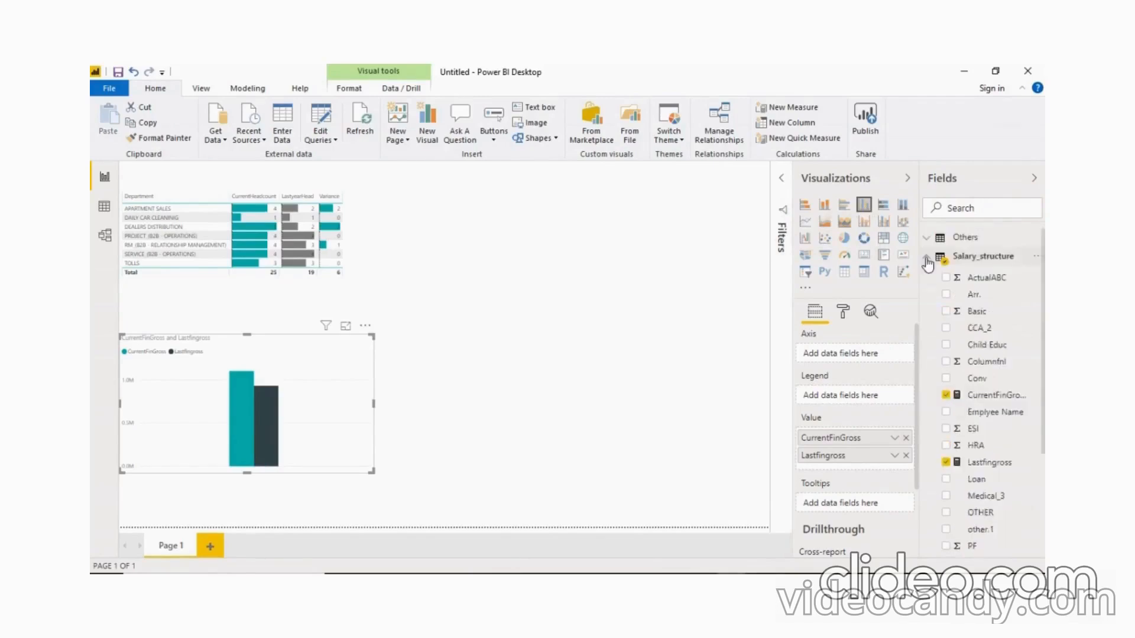
pyautogui.click(927, 258)
pyautogui.click(952, 239)
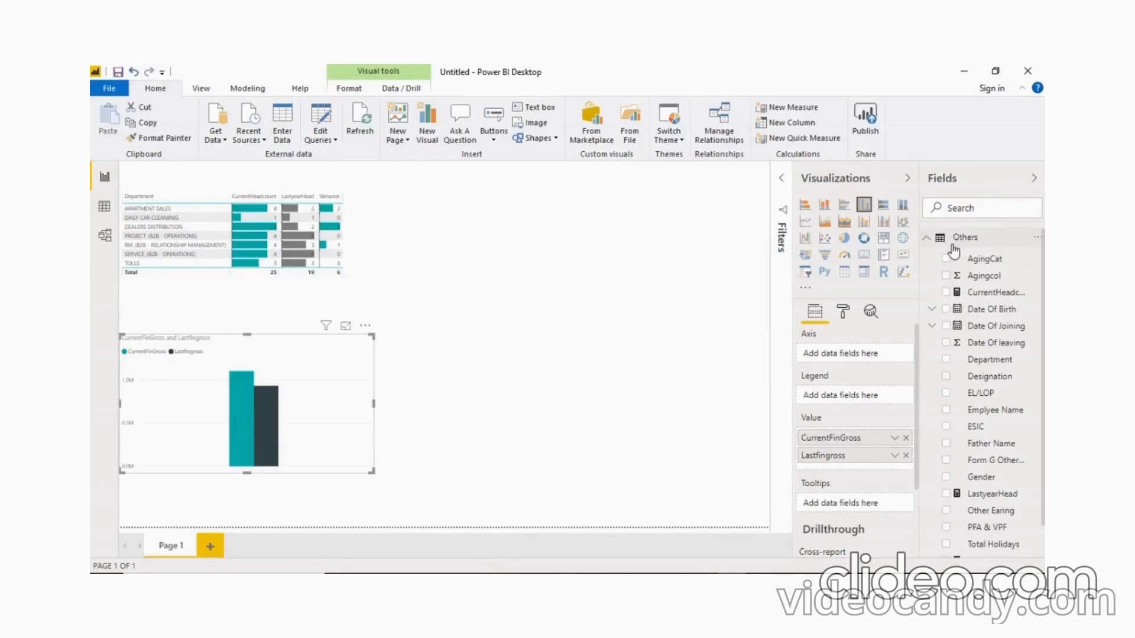
pyautogui.moveTo(989, 359); pyautogui.dragTo(838, 466)
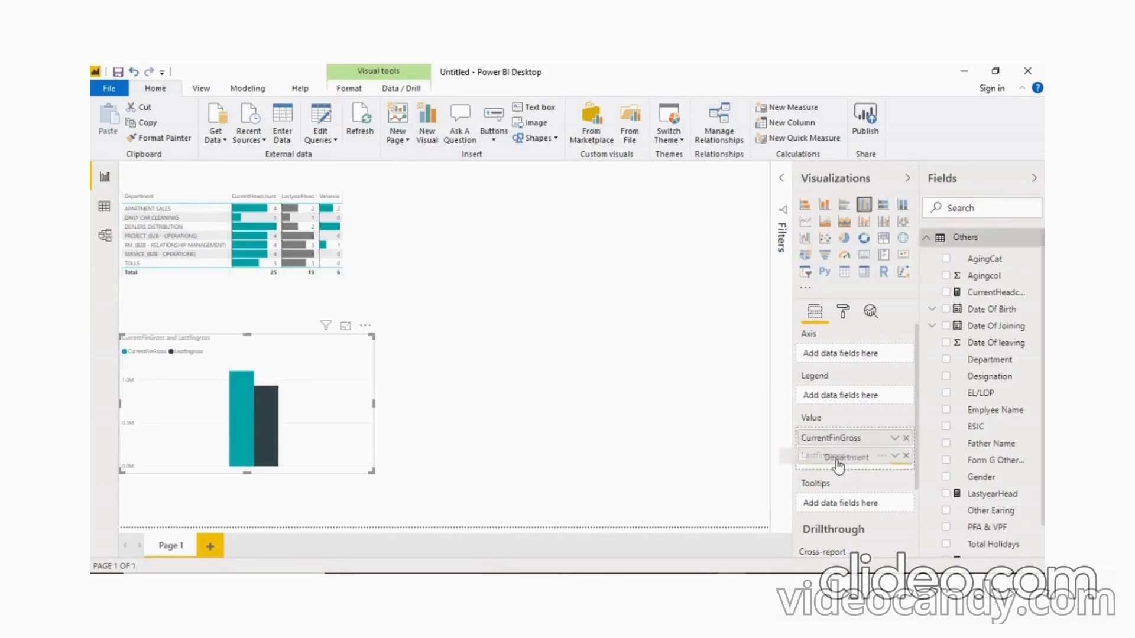
pyautogui.moveTo(838, 466); pyautogui.dragTo(838, 467)
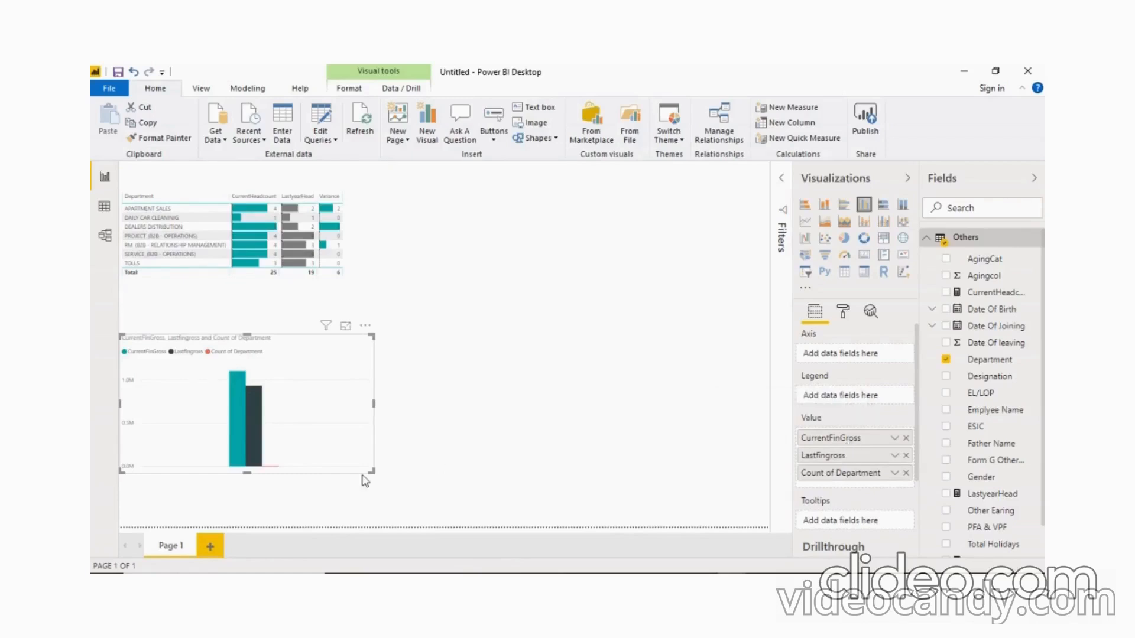
pyautogui.moveTo(372, 471); pyautogui.dragTo(434, 511)
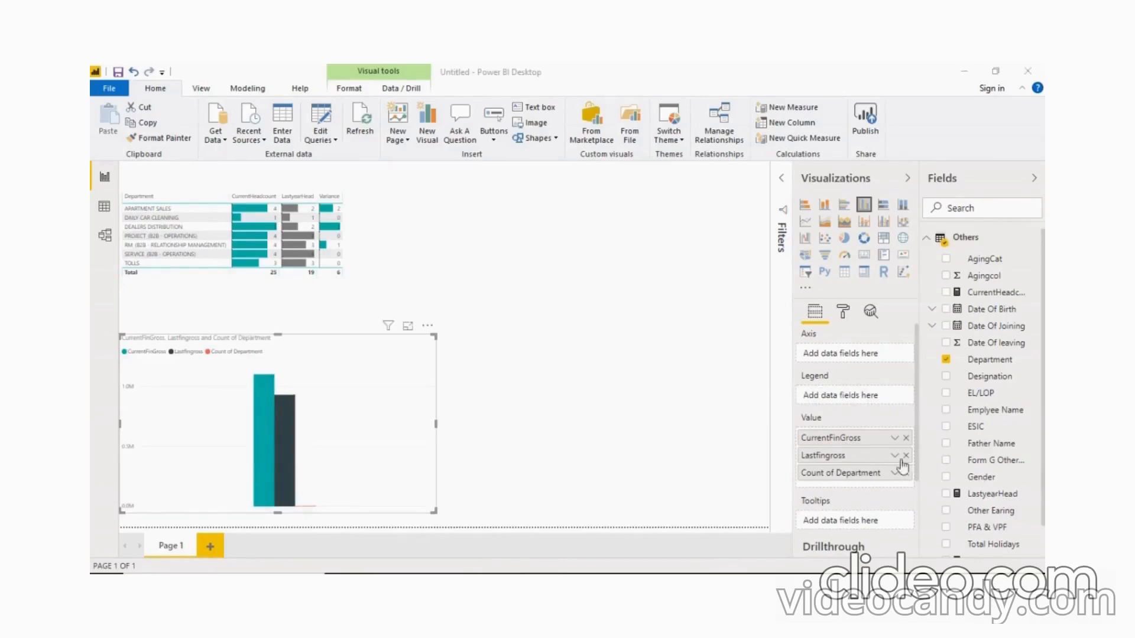
pyautogui.moveTo(842, 474); pyautogui.dragTo(845, 353)
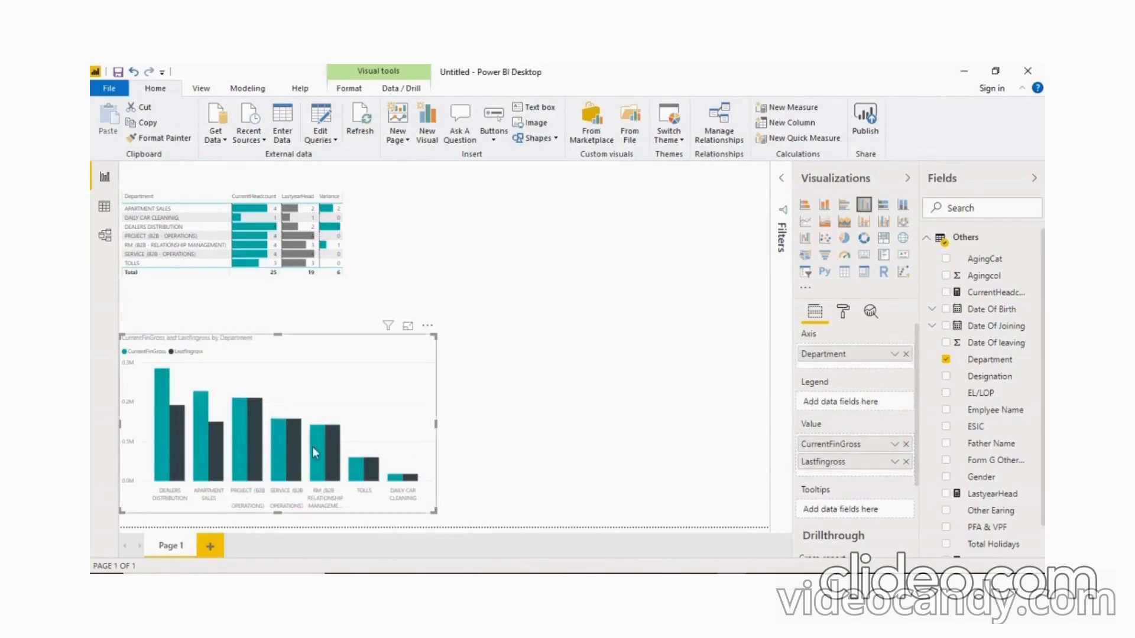
pyautogui.moveTo(316, 452)
pyautogui.click(641, 383)
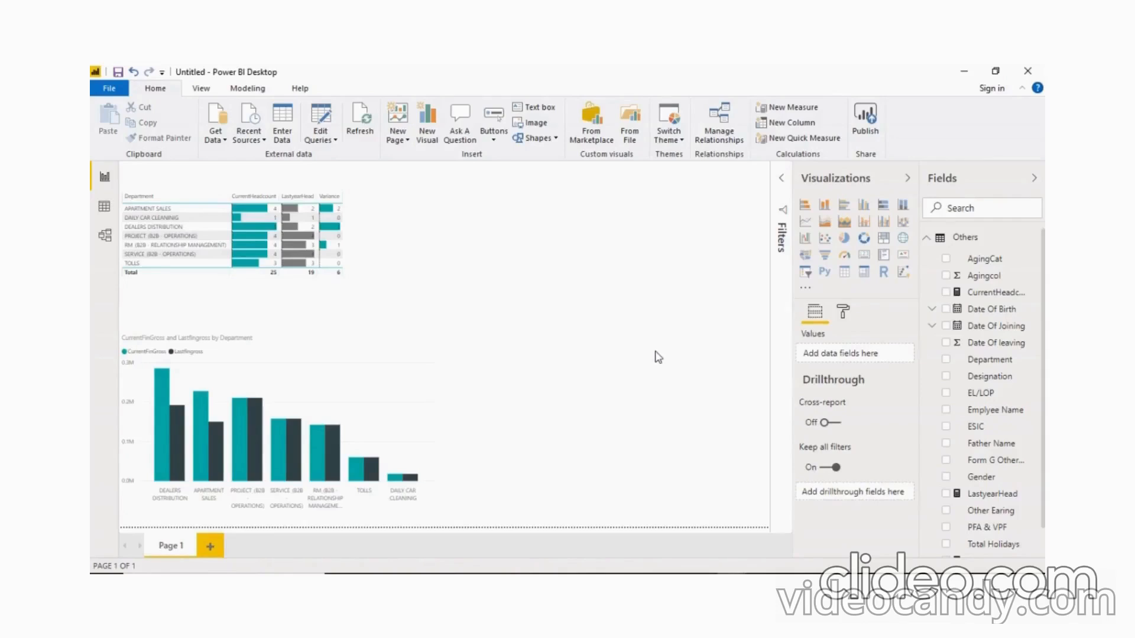
# Step: Review the aging columns in the Others table's data and create a measure in that table starting with Filter(
pyautogui.click(104, 208)
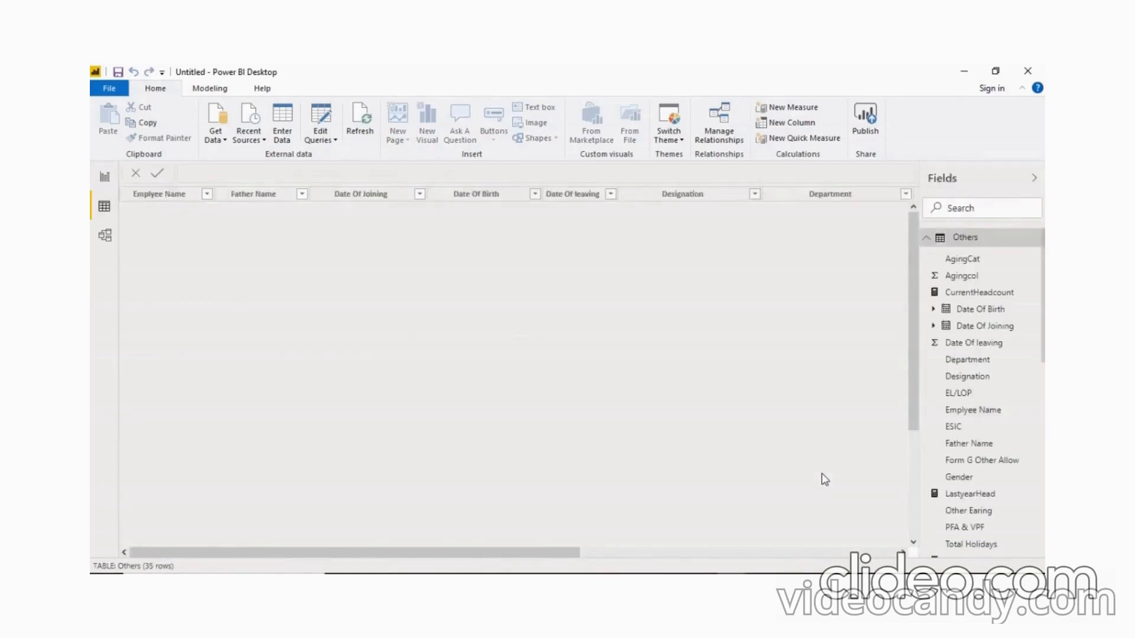
pyautogui.click(680, 554)
pyautogui.click(681, 554)
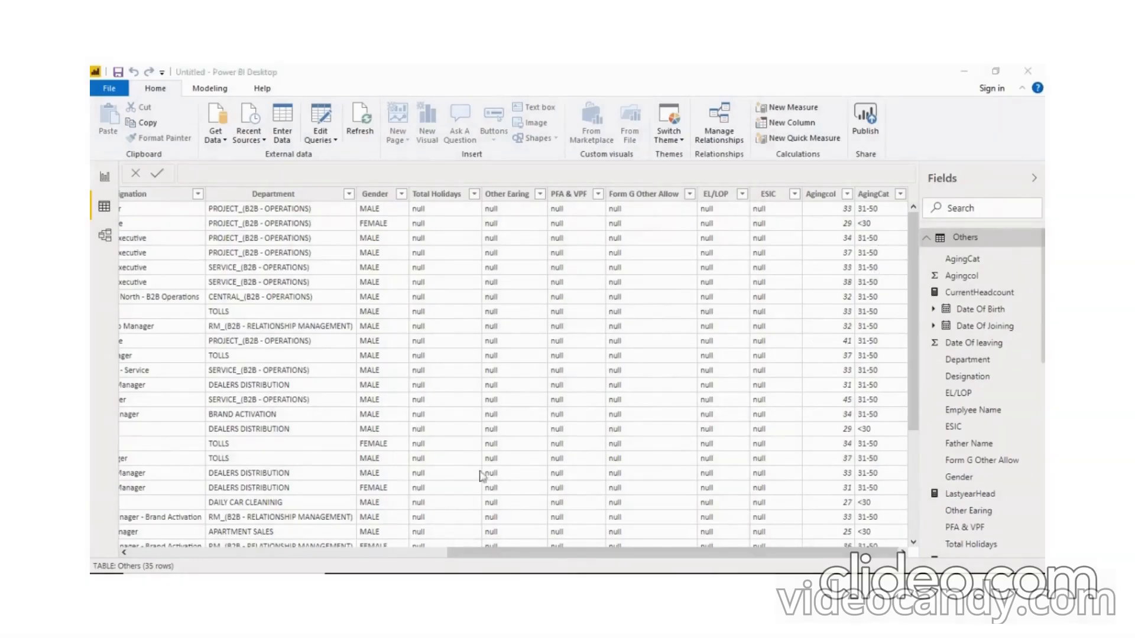
pyautogui.click(103, 178)
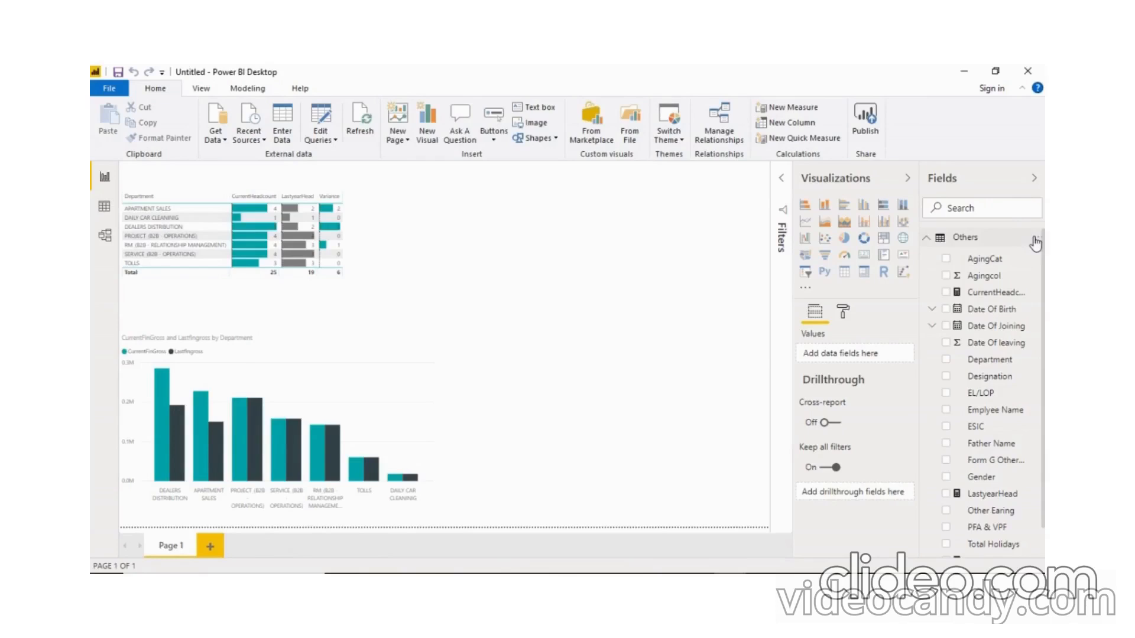
pyautogui.click(1036, 237)
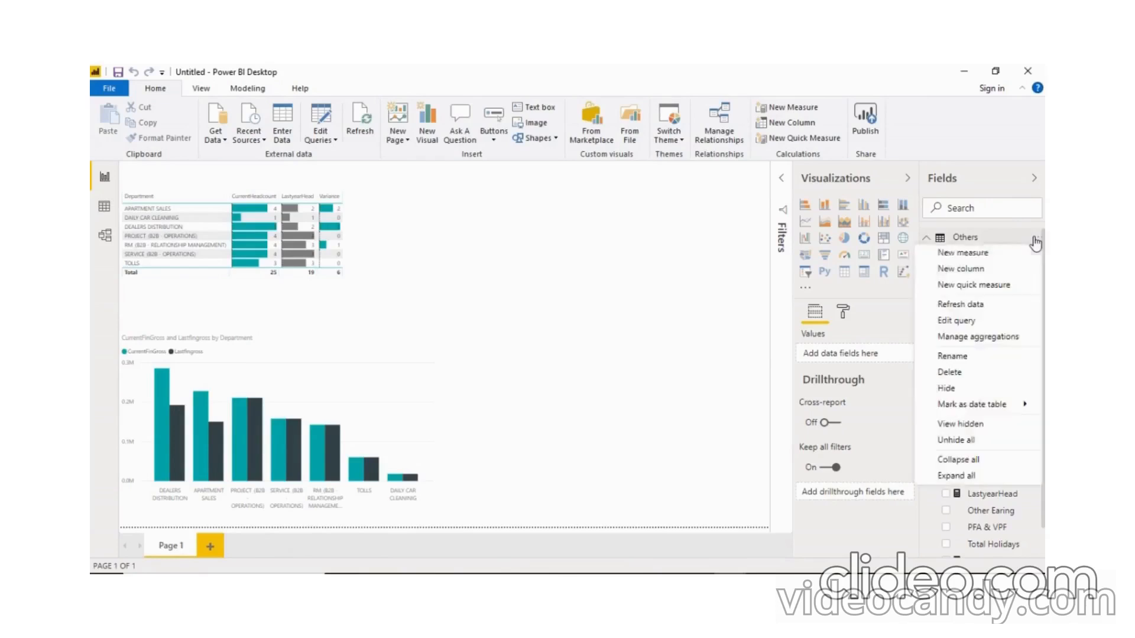
pyautogui.click(996, 252)
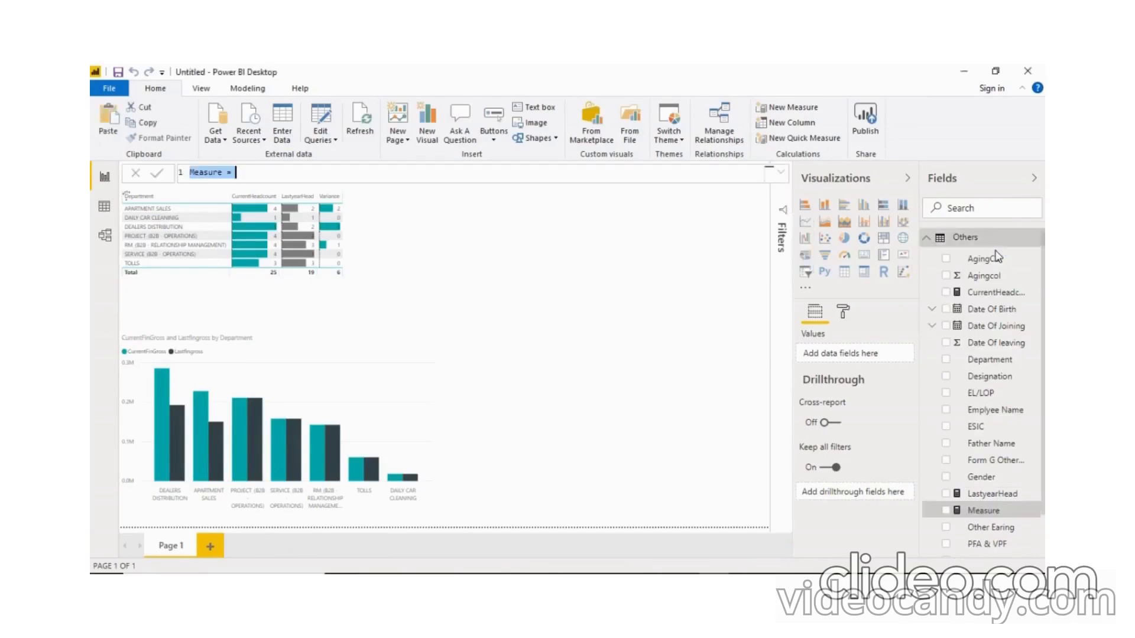
pyautogui.click(360, 175)
pyautogui.write('Fitler')
pyautogui.write('(')
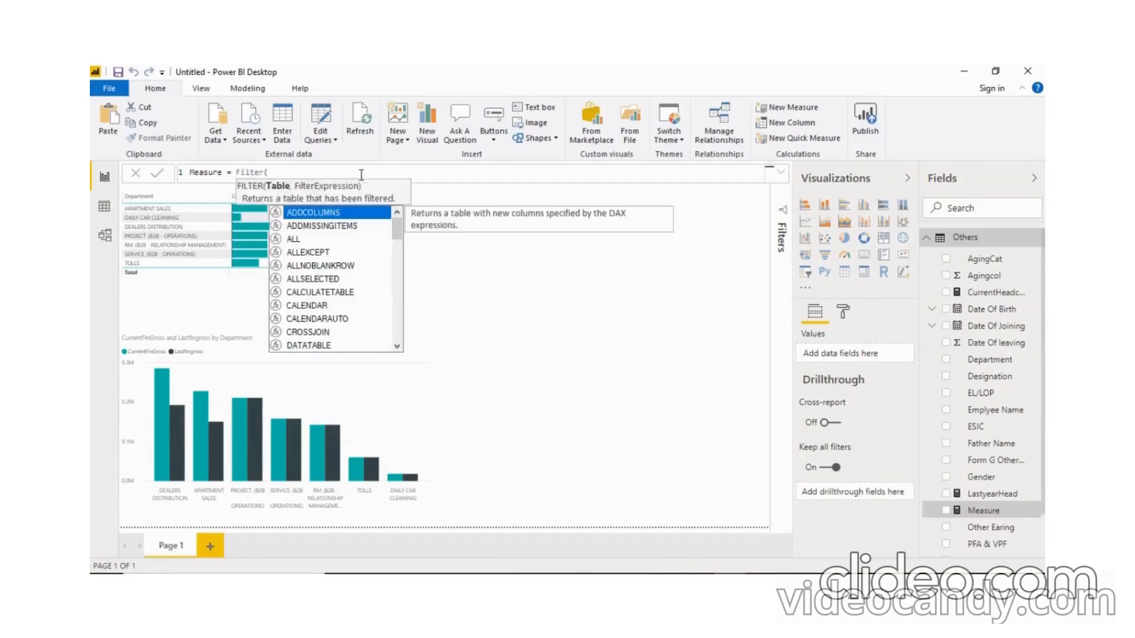
# Step: Complete the Filter function with the 'Others' table and the condition [Agingcol]<30, and commit the formula
pyautogui.write("'other")
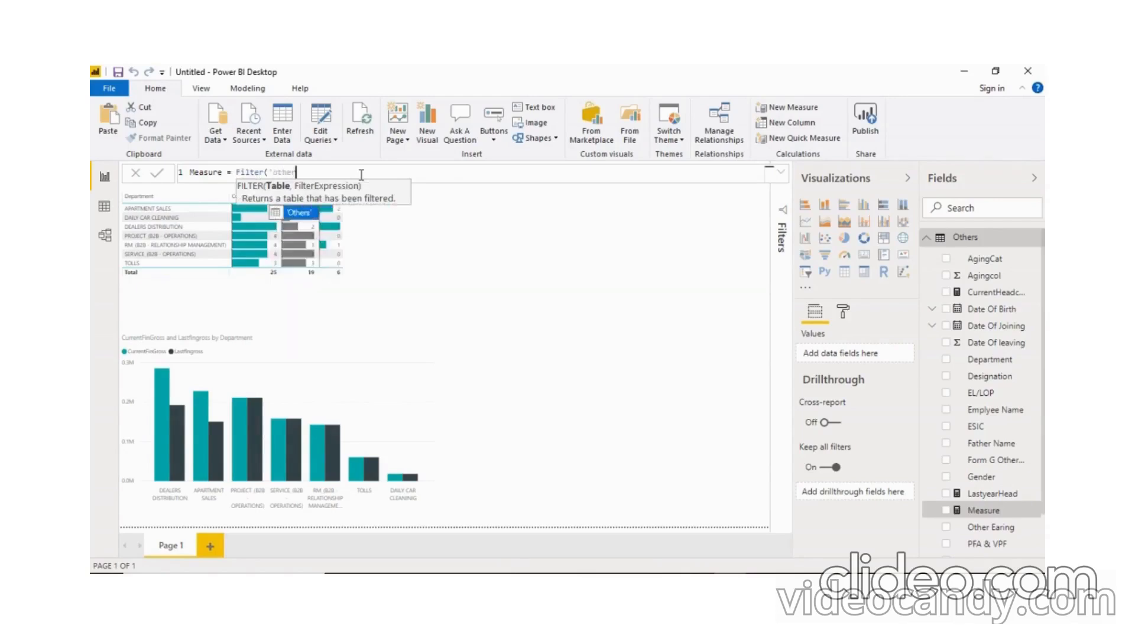
pyautogui.press('Tab')
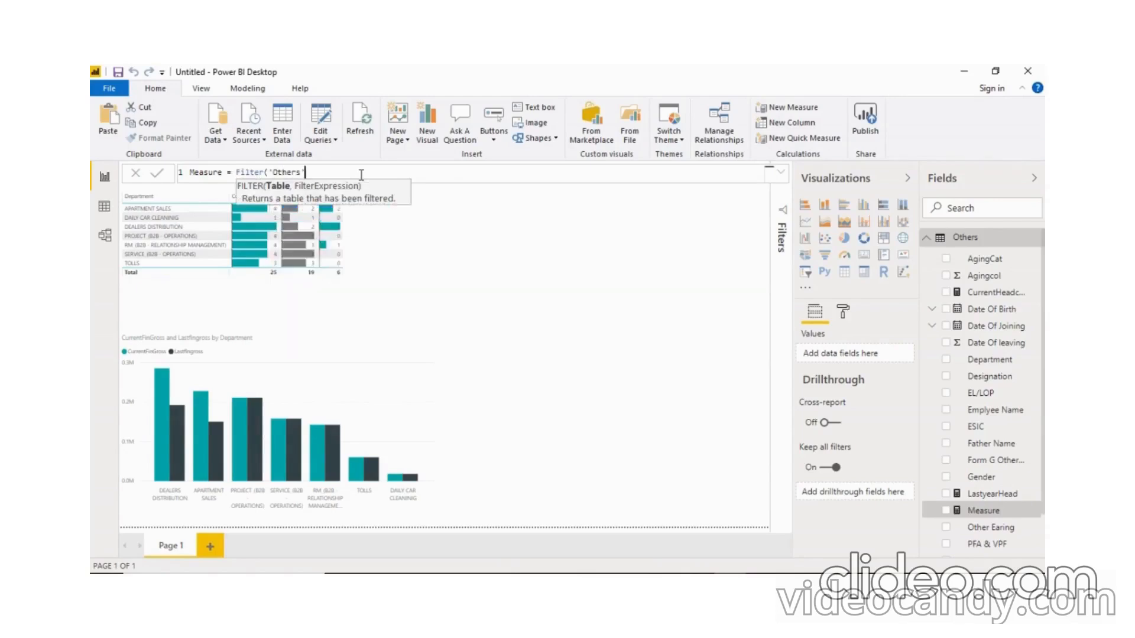
pyautogui.write(',[')
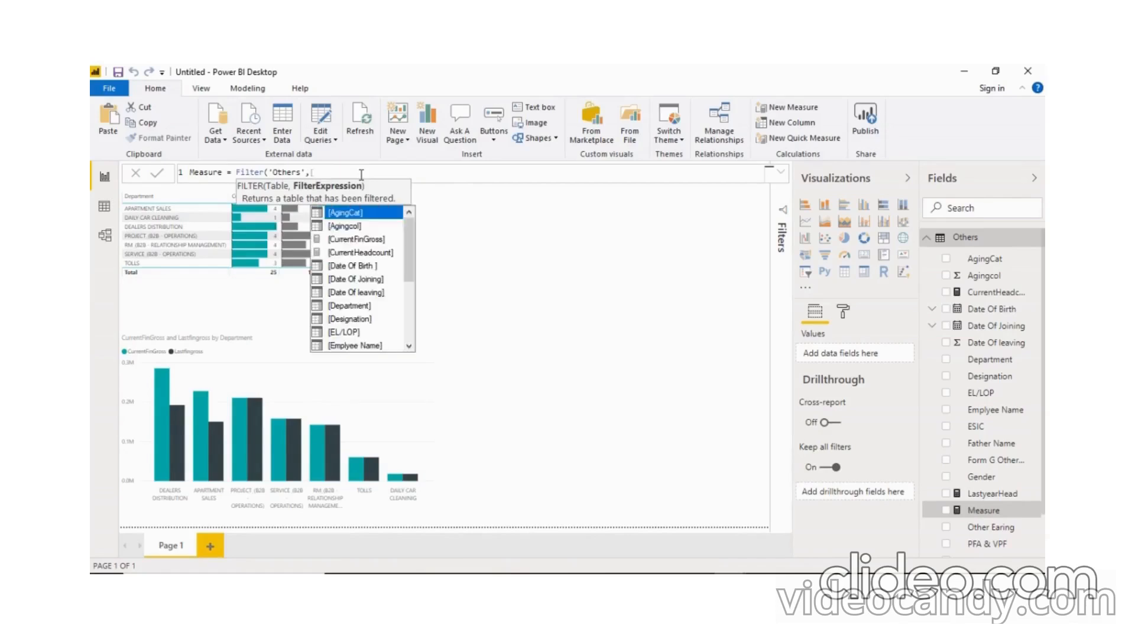
pyautogui.click(345, 214)
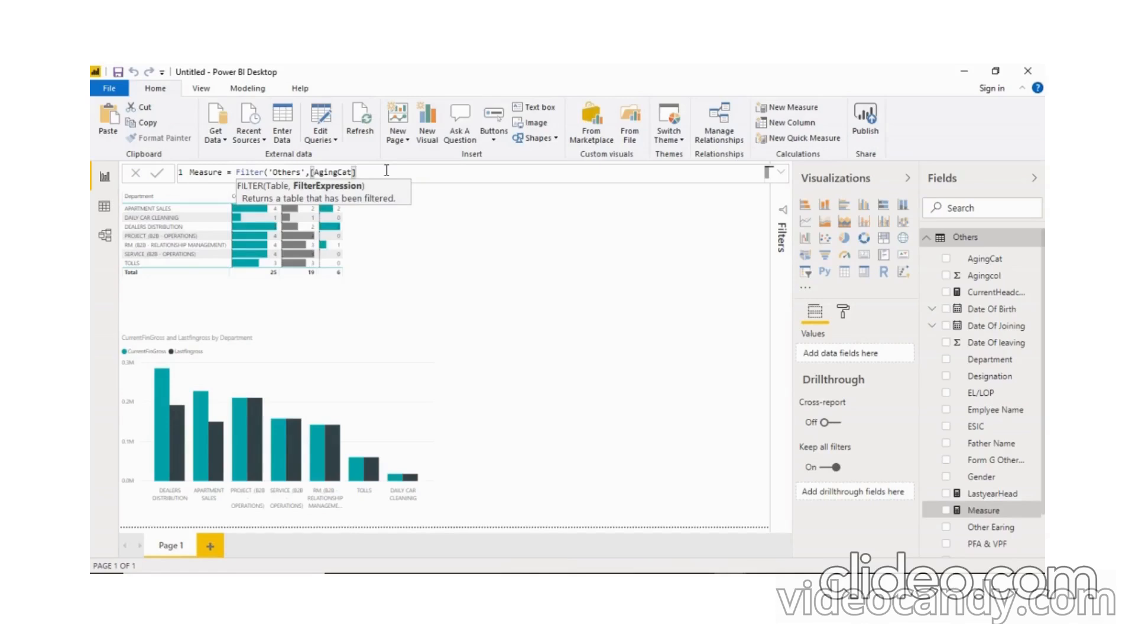
pyautogui.press('BackSpace')
pyautogui.press('BackSpace')
pyautogui.press('BackSpace')
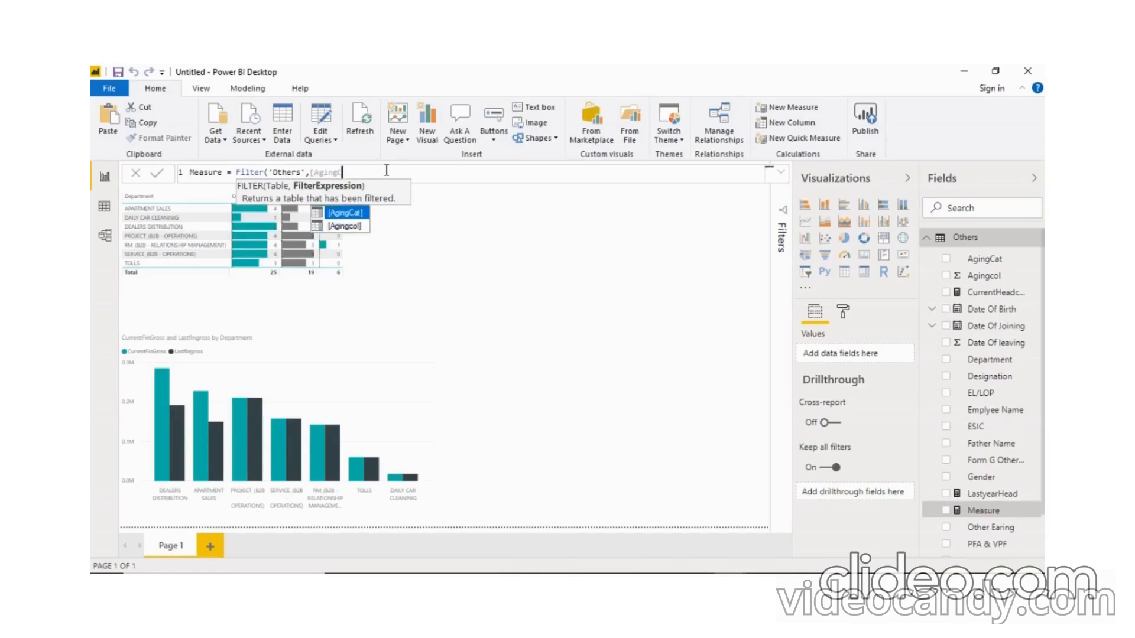
pyautogui.click(360, 227)
pyautogui.write('<30)')
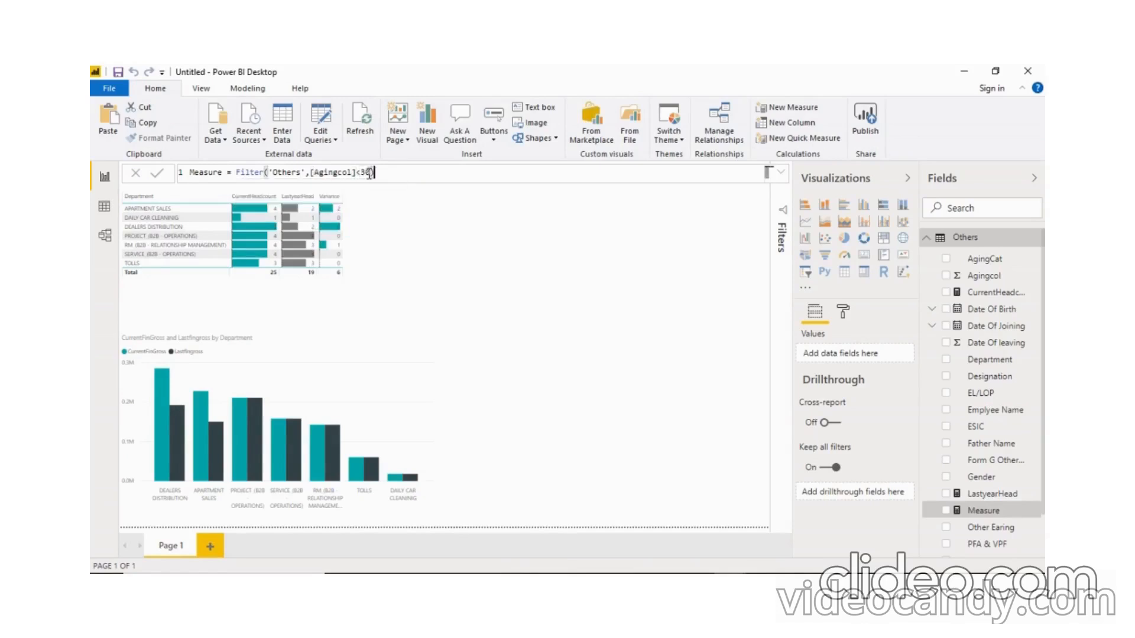
pyautogui.press('Return')
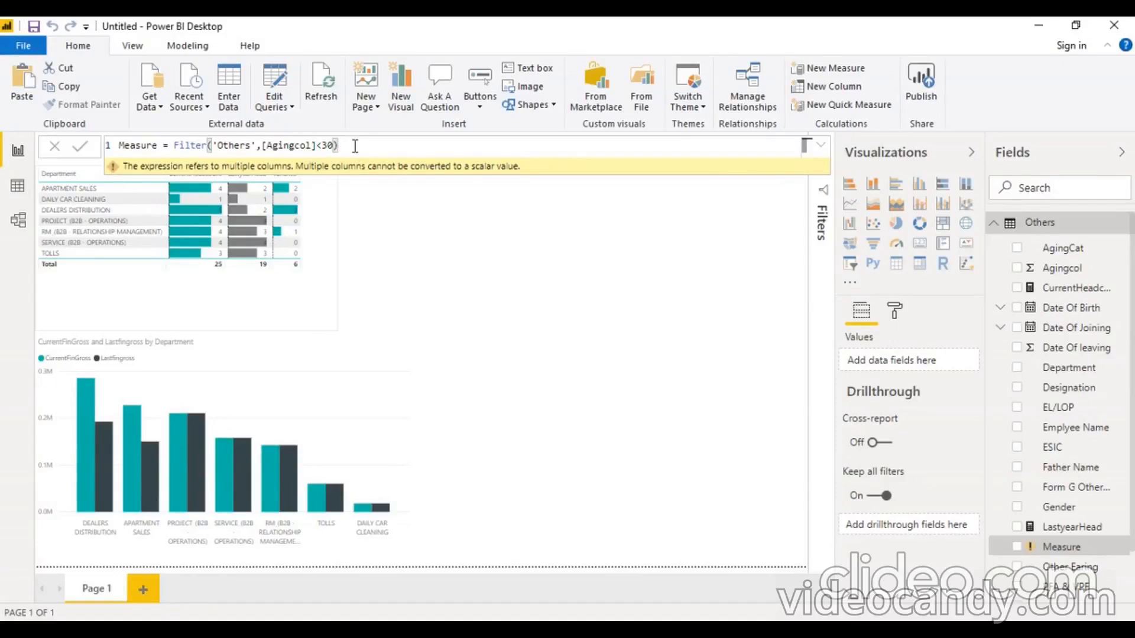
pyautogui.press('BackSpace')
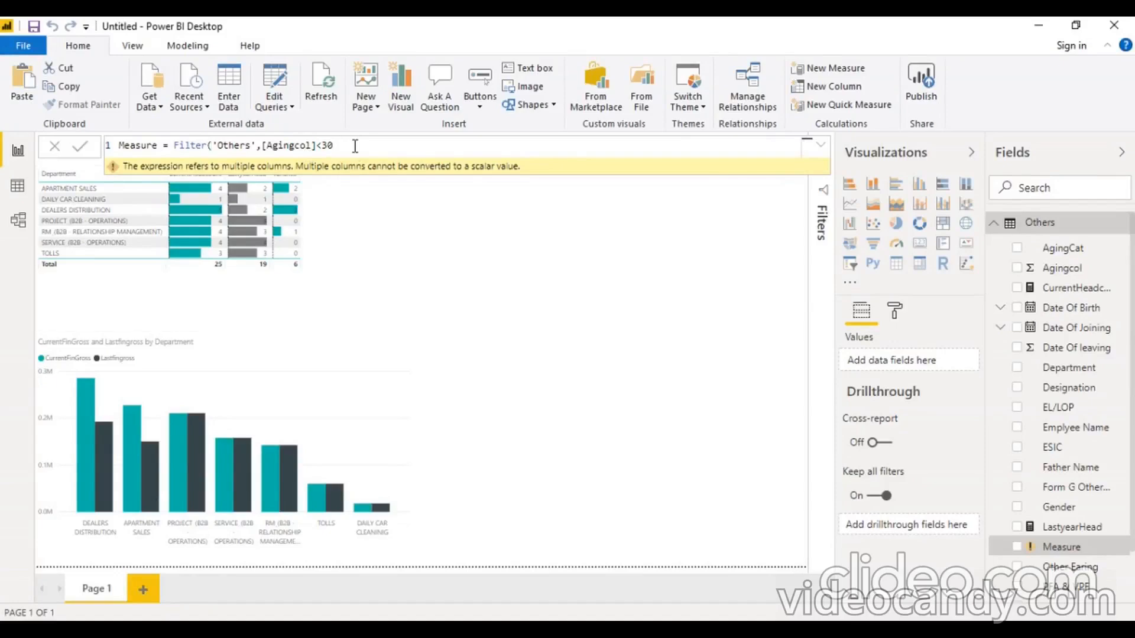
pyautogui.write(')')
pyautogui.doubleClick(295, 145)
pyautogui.click(320, 145)
pyautogui.click(175, 145)
pyautogui.moveTo(175, 146); pyautogui.dragTo(356, 146)
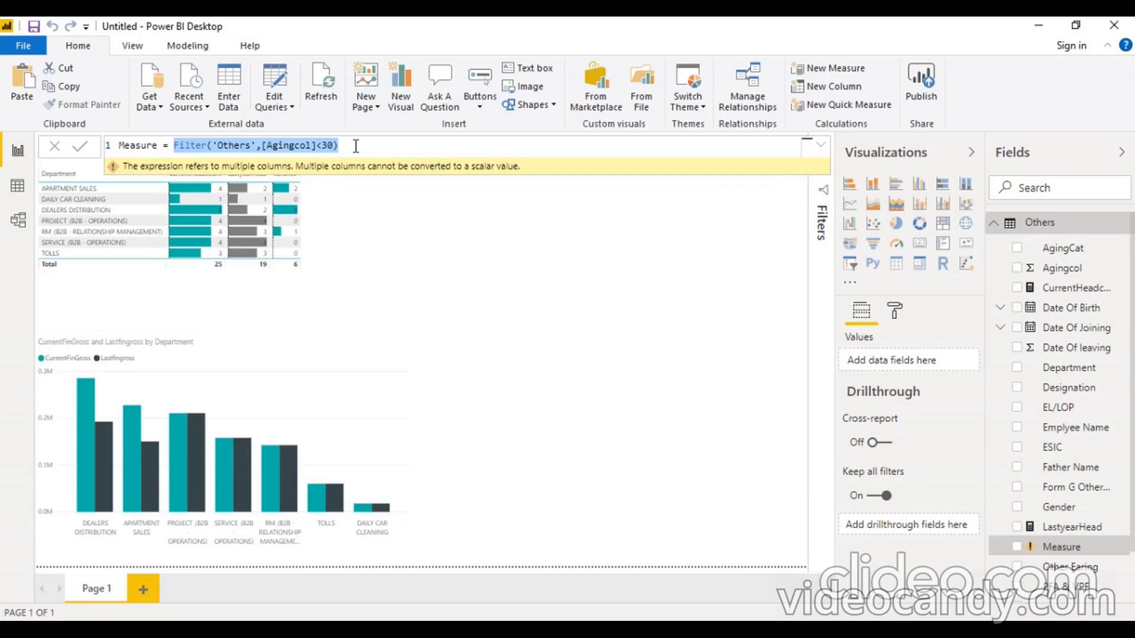
# Step: Wrap the measure's Filter in an outer filter with an AND whose first condition is Date Of Joining.[Date]<=date(year('Others'[Date Of Joining].[Date]),4,1)
pyautogui.click(174, 146)
pyautogui.write('filter(')
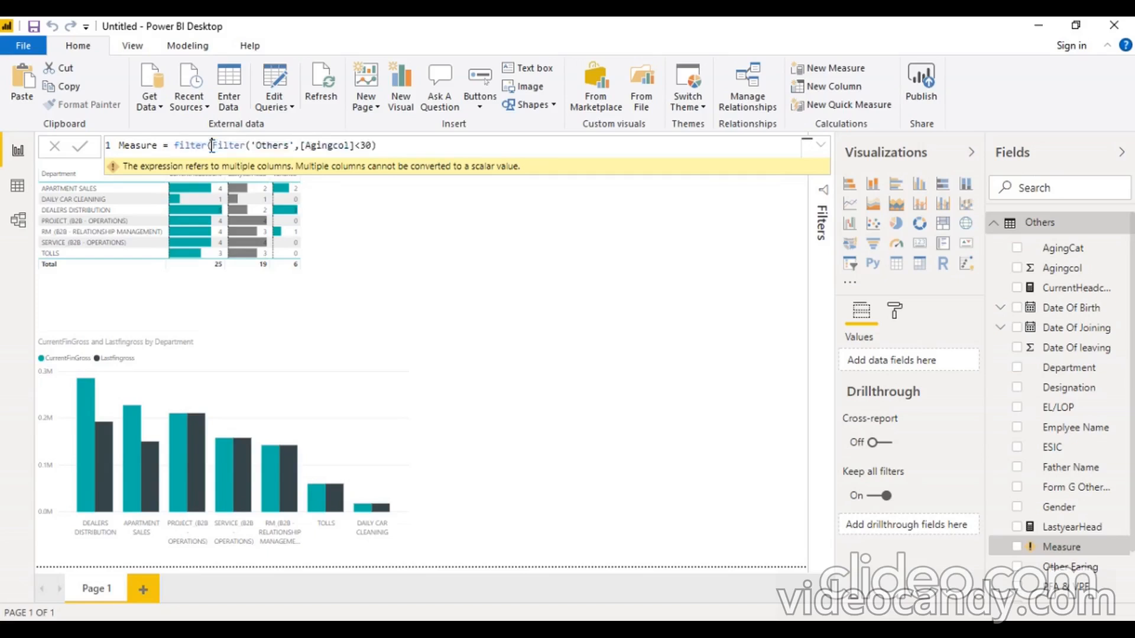
pyautogui.click(212, 146)
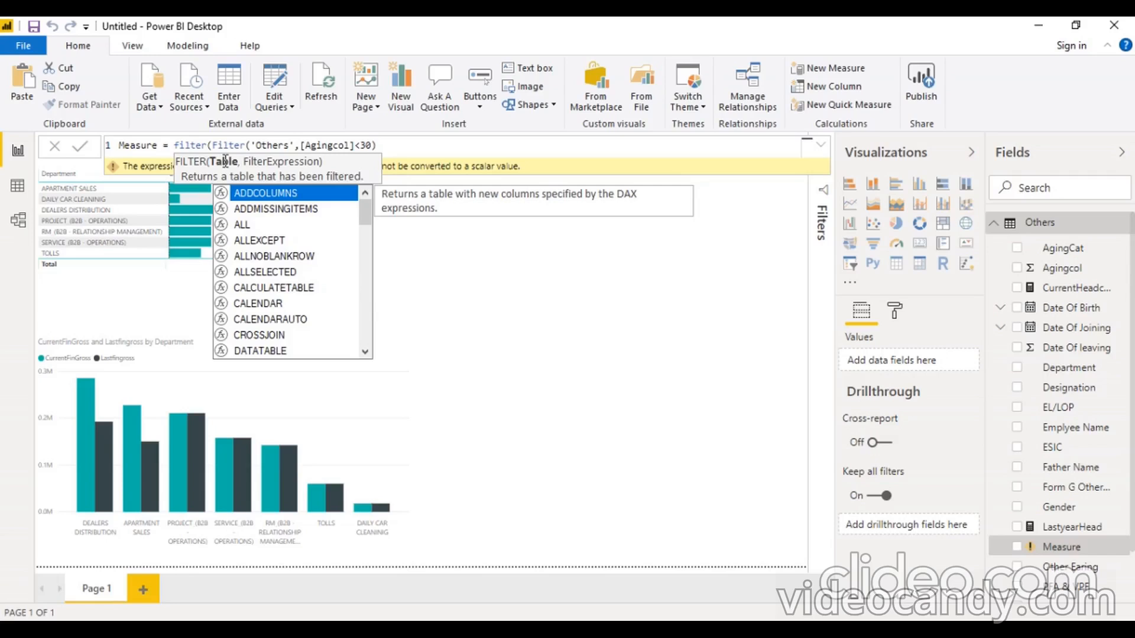
pyautogui.moveTo(212, 146); pyautogui.dragTo(399, 145)
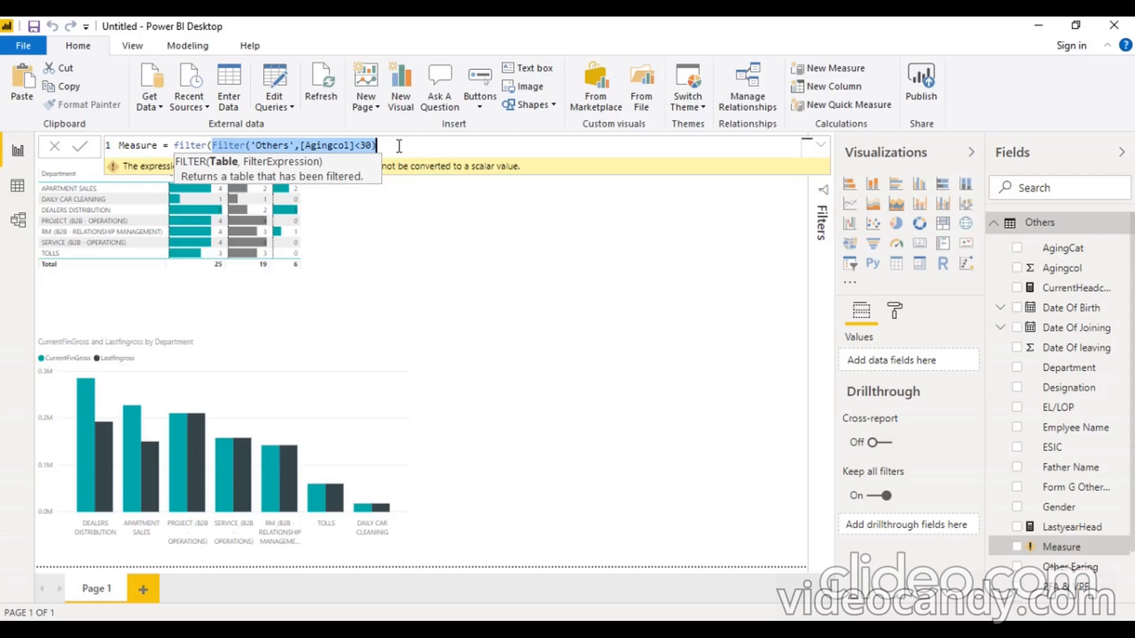
pyautogui.click(399, 146)
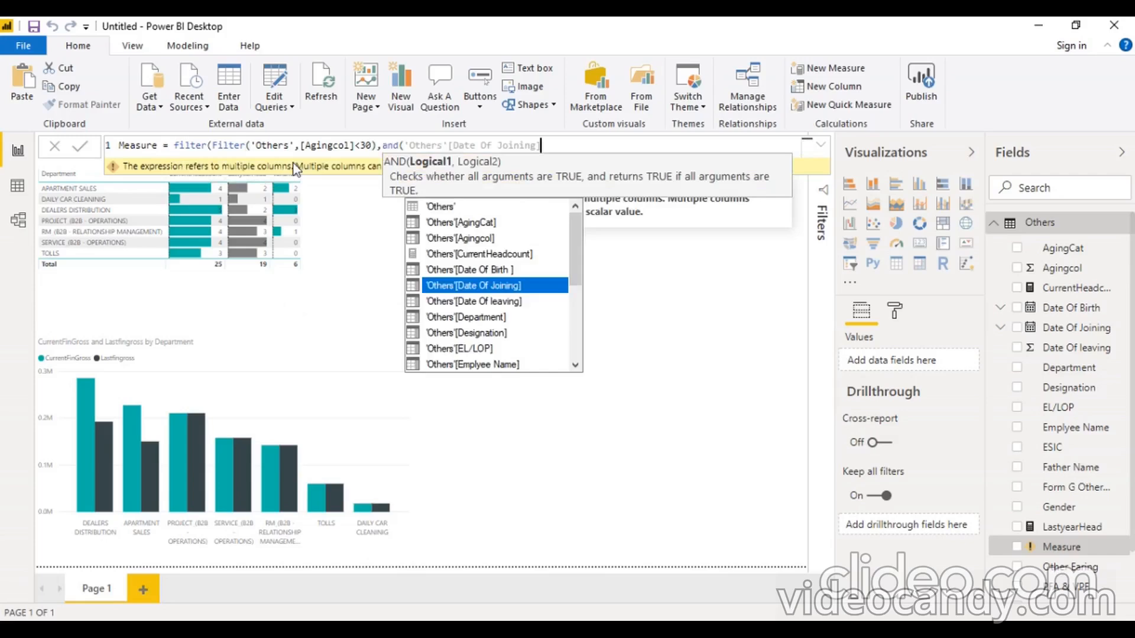
pyautogui.write('.[Date]<=date(year(')
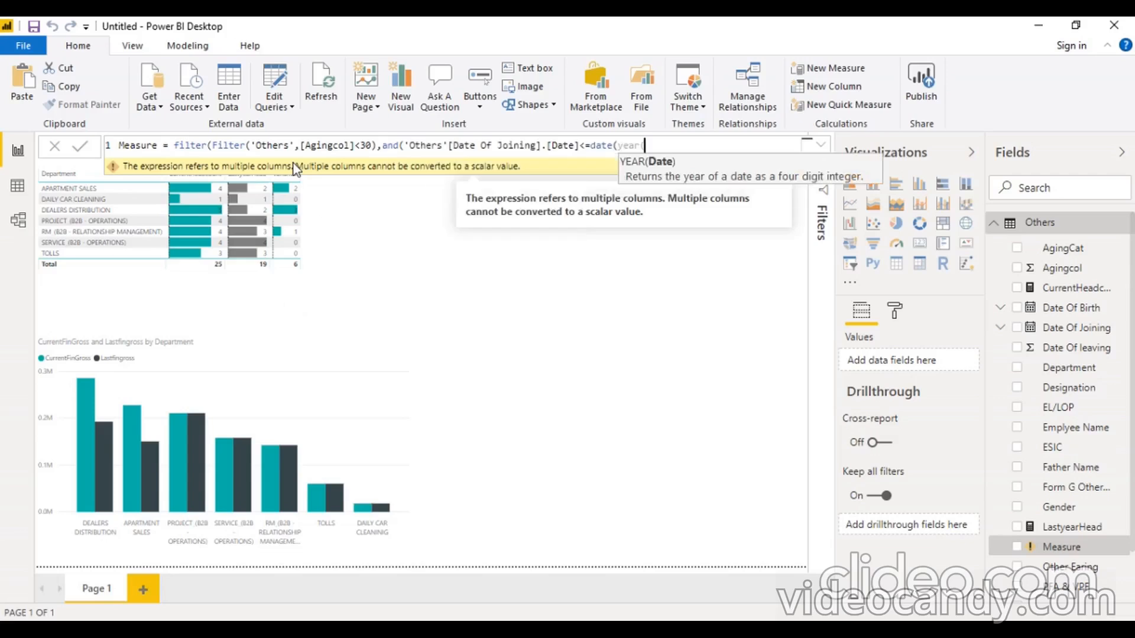
pyautogui.write("'Others'[Date Of Joining].[Date])")
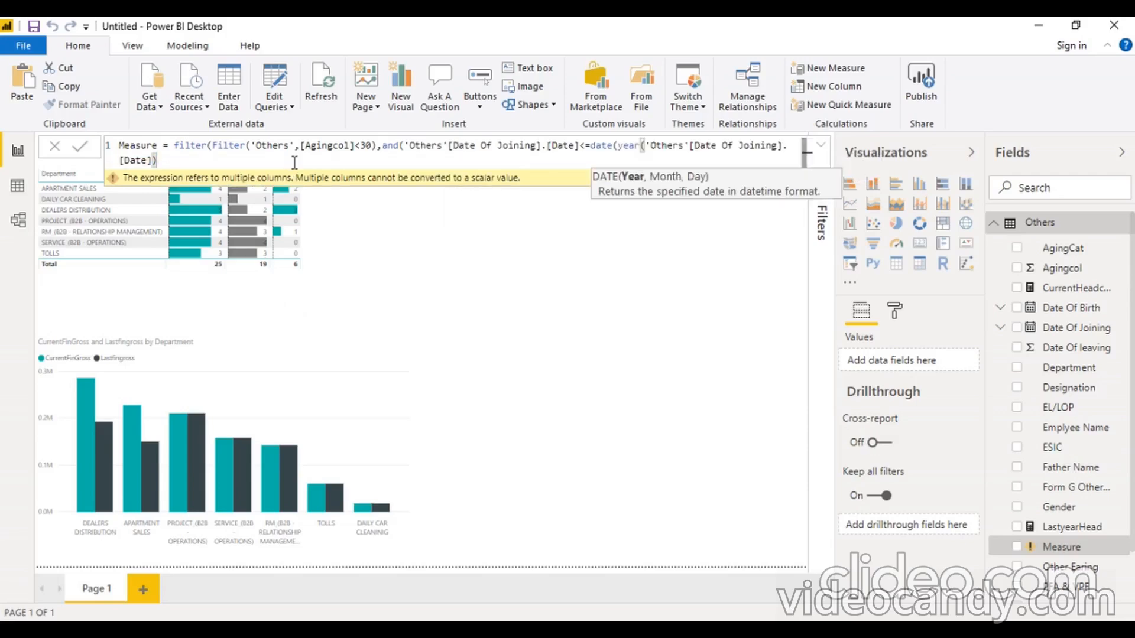
pyautogui.write(',4,1)')
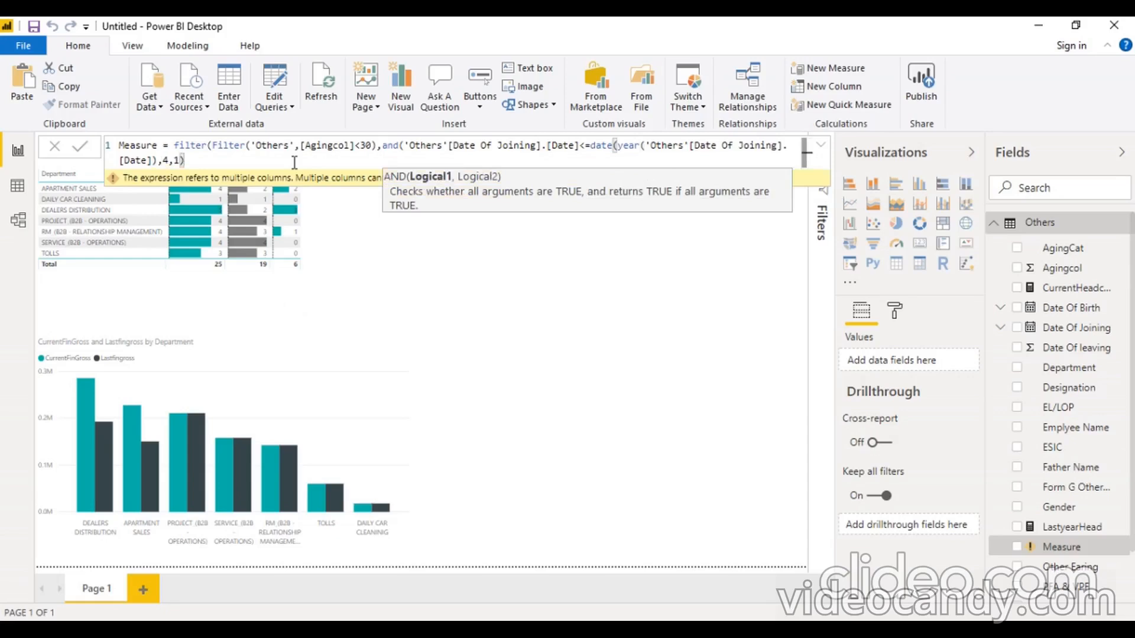
# Step: Add the second AND condition 'Others'[Date Of Joining].[Date]<=date(year('Others'[Date Of Joining].[Date]),3,31) and close the AND and outer filter functions
pyautogui.write(',')
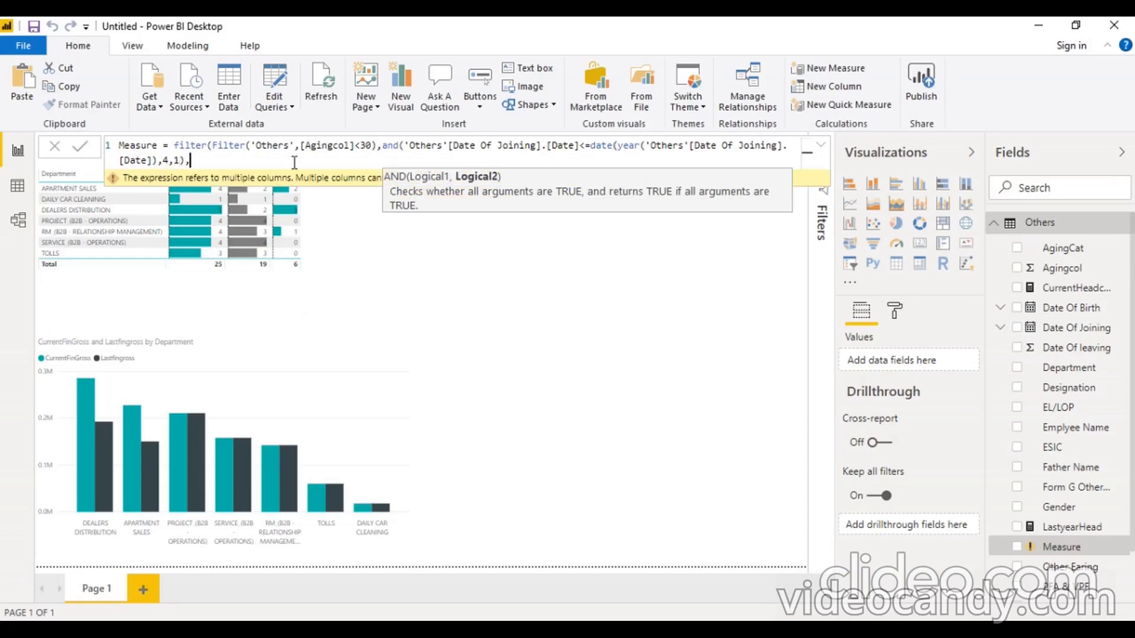
pyautogui.write("'")
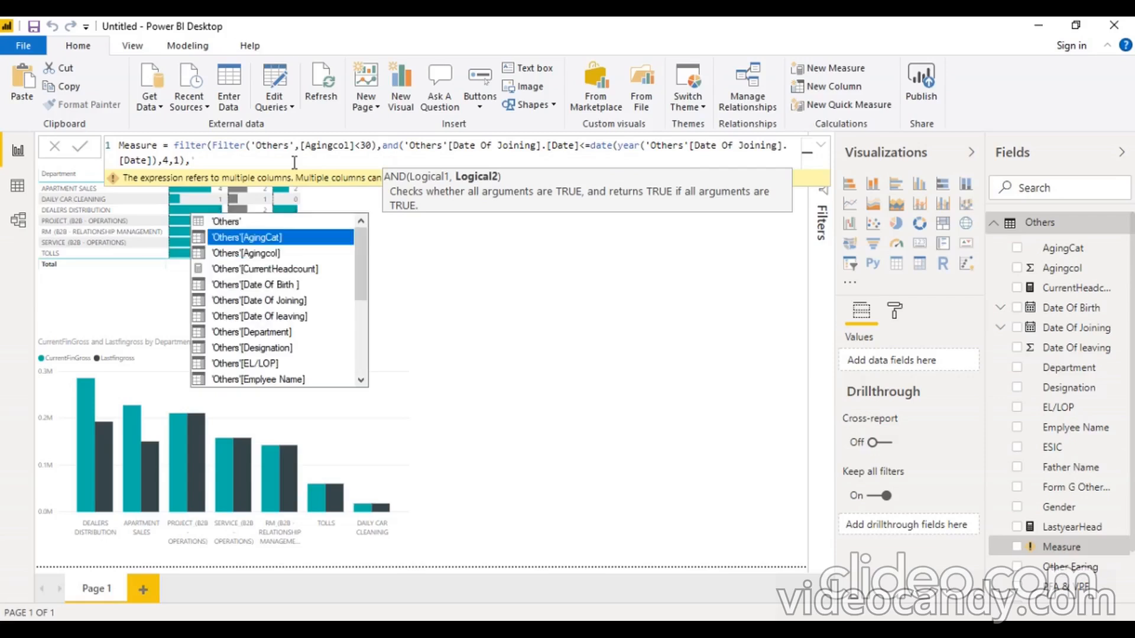
pyautogui.press('Down')
pyautogui.press('Down')
pyautogui.press('Down')
pyautogui.press('Down')
pyautogui.press('Tab')
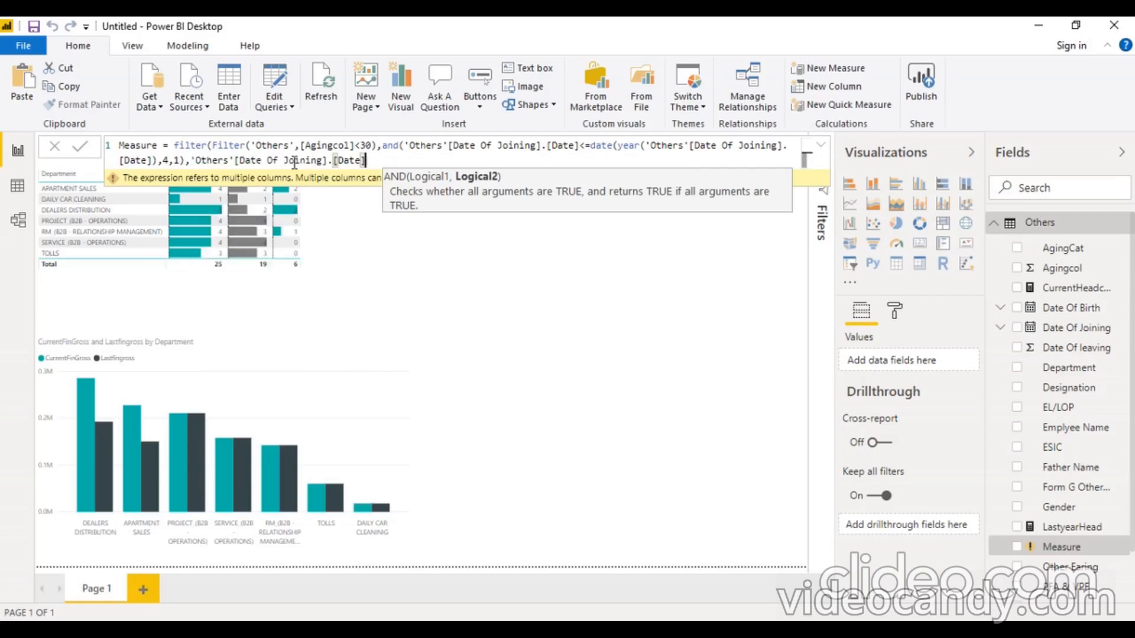
pyautogui.write('<=date(year(')
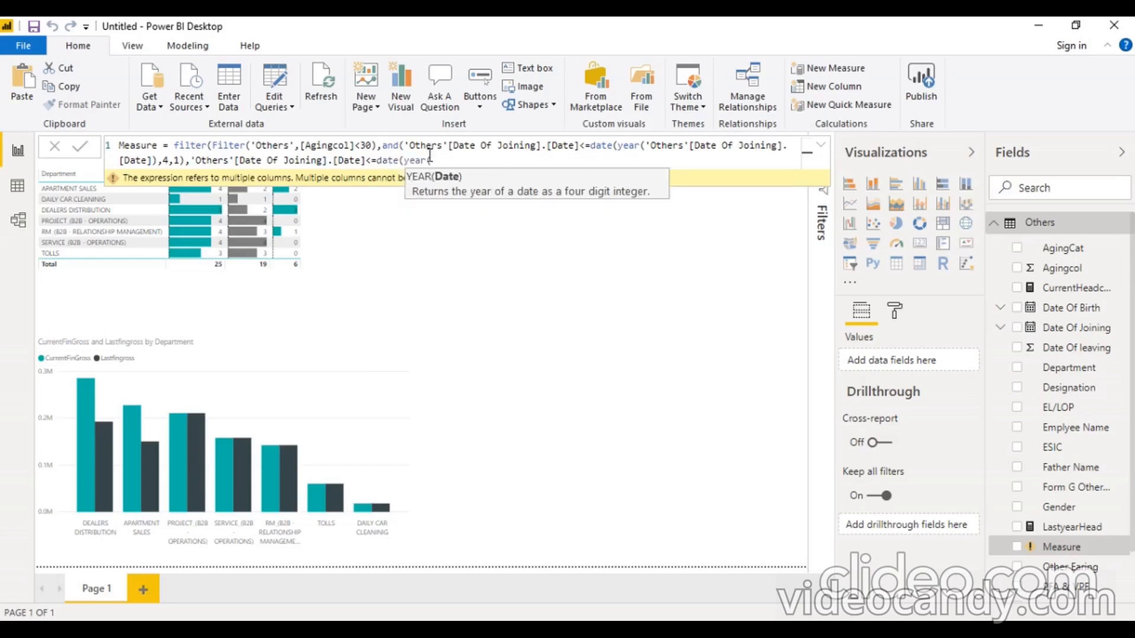
pyautogui.write("'")
pyautogui.press('Down')
pyautogui.press('Down')
pyautogui.press('Down')
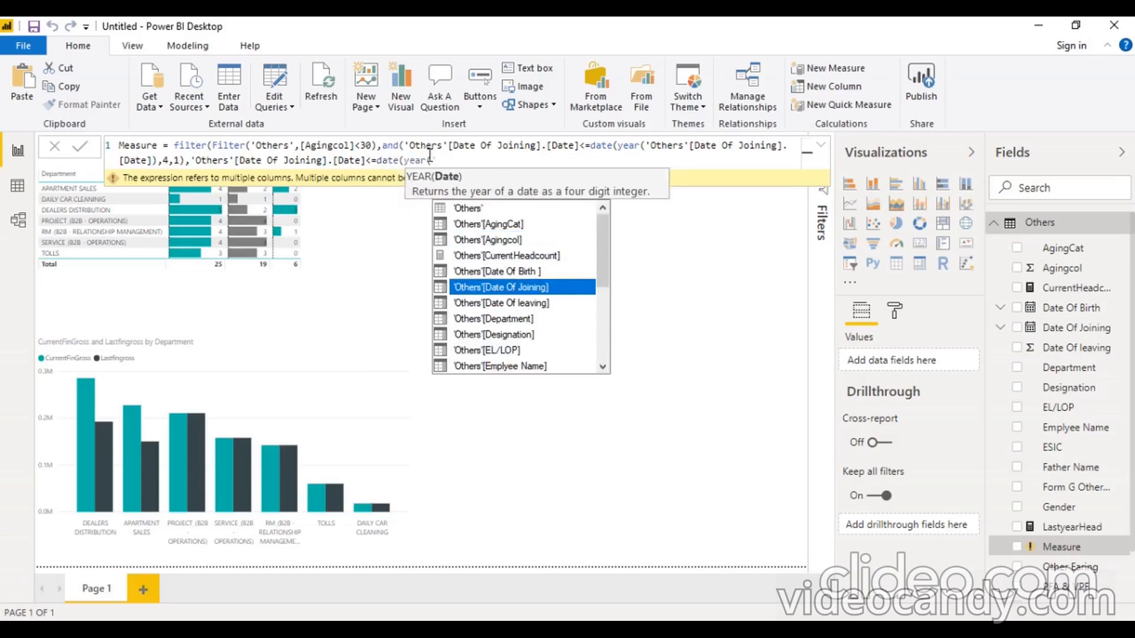
pyautogui.press('Tab')
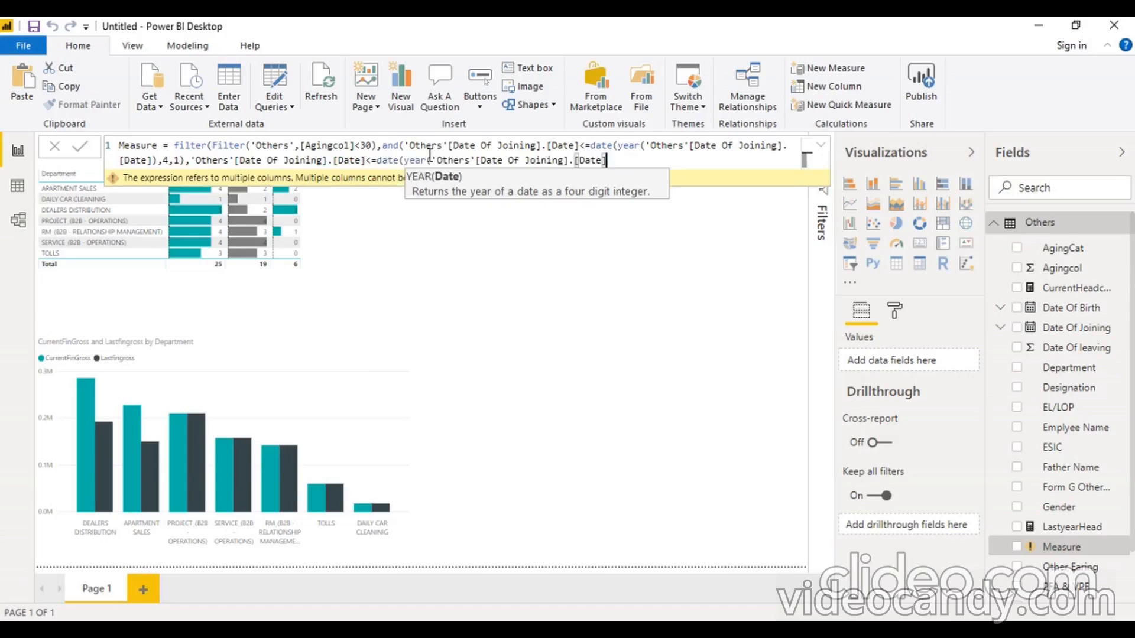
pyautogui.write(')')
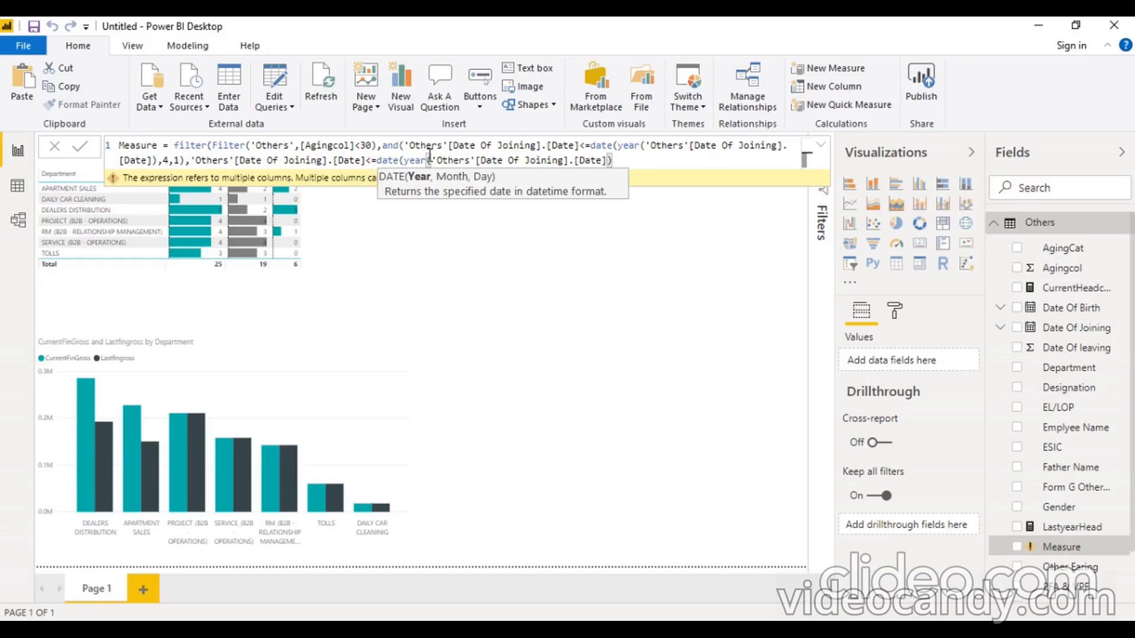
pyautogui.write(',3,31))')
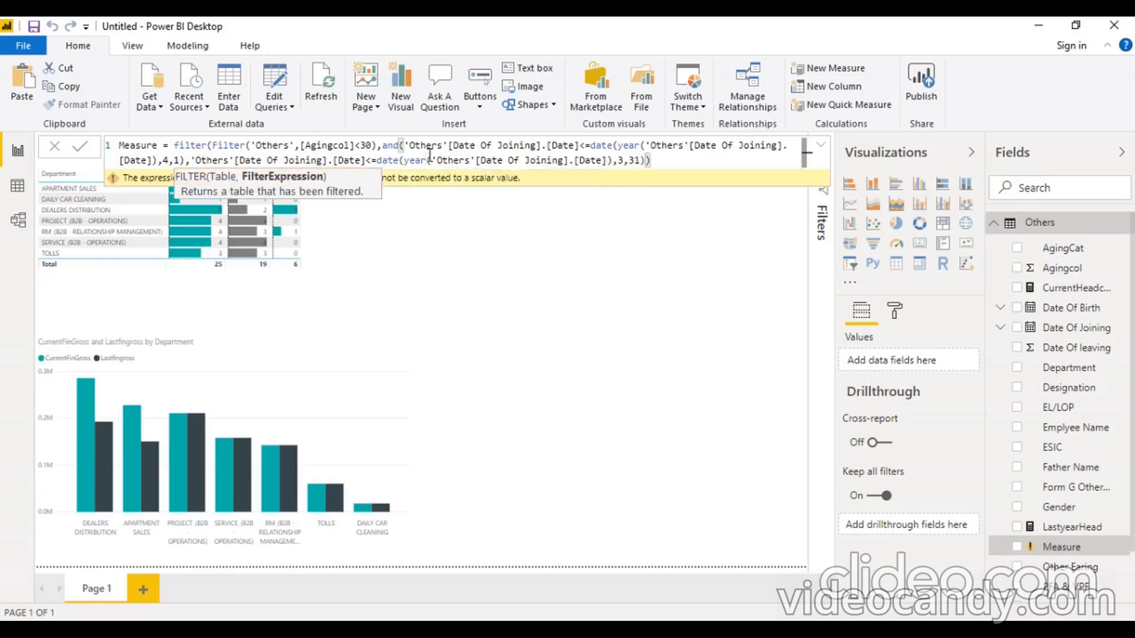
pyautogui.write(')')
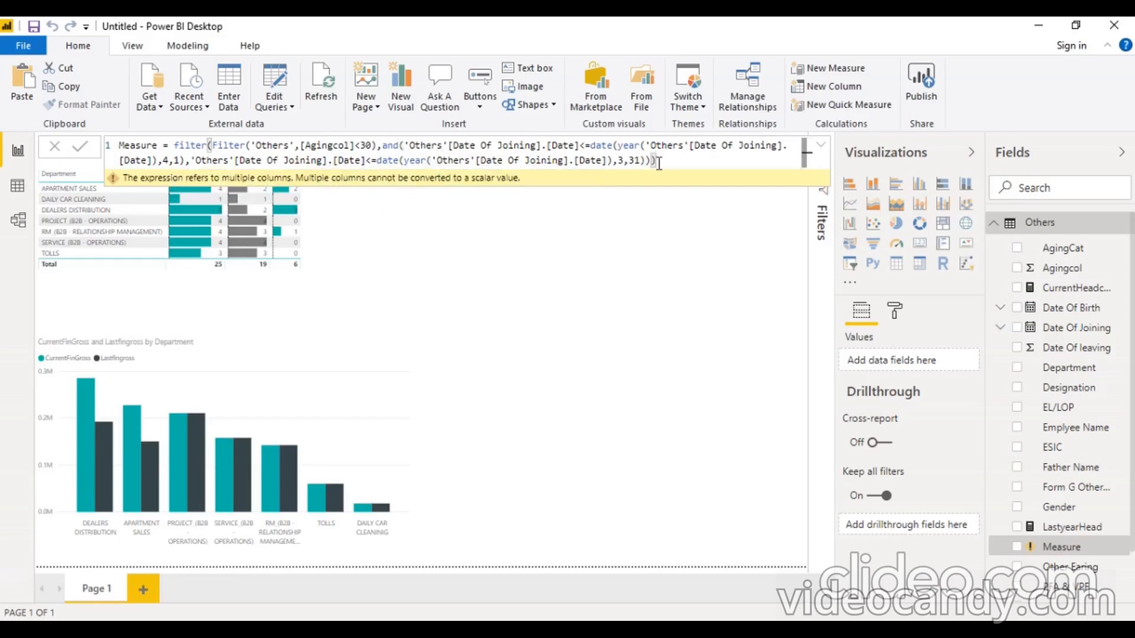
# Step: Change the comparison operator in the first Date Of Joining condition to >=
pyautogui.click(585, 145)
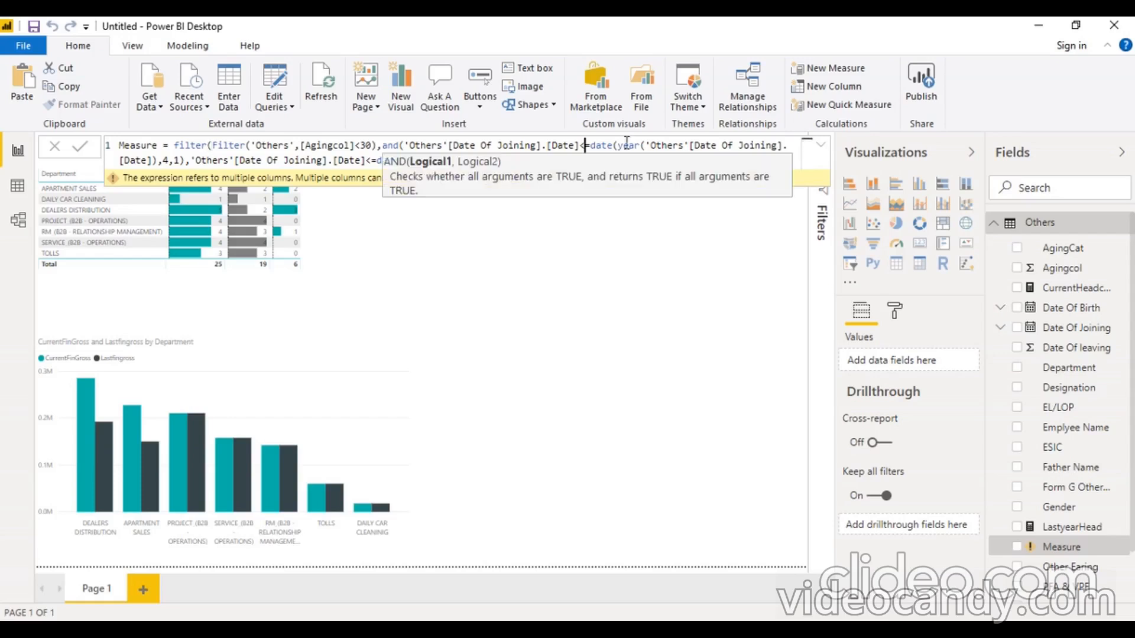
pyautogui.press('BackSpace')
pyautogui.write('>')
# Step: Wrap the whole nested filter expression in COUNTROWS and commit the measure formula
pyautogui.click(173, 146)
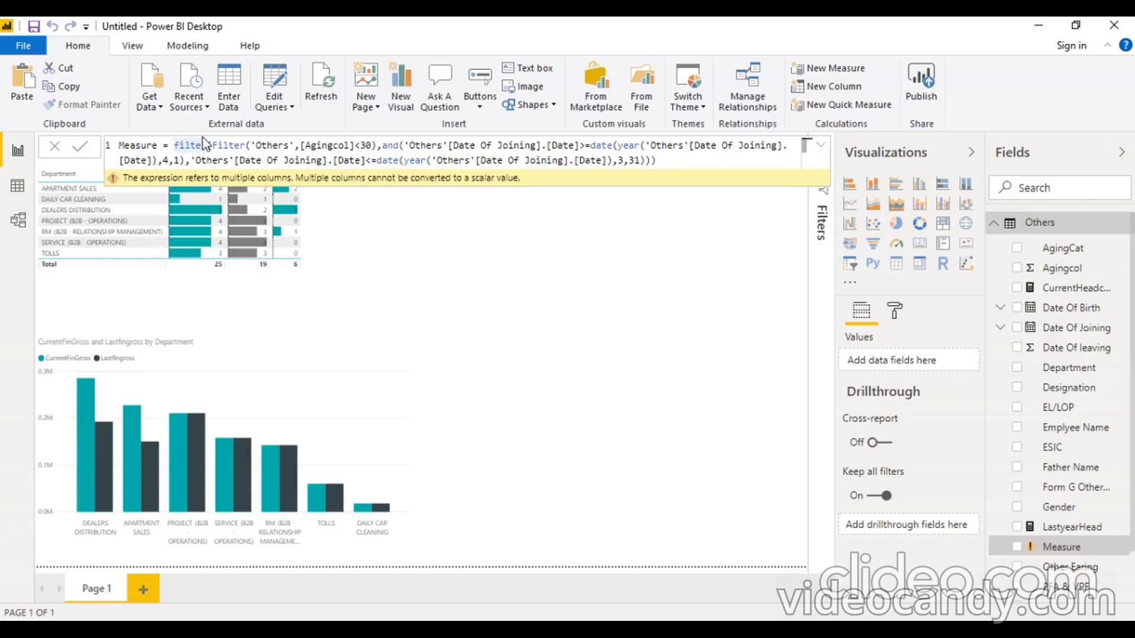
pyautogui.write('count')
pyautogui.press('Down')
pyautogui.press('Down')
pyautogui.press('Down')
pyautogui.press('Down')
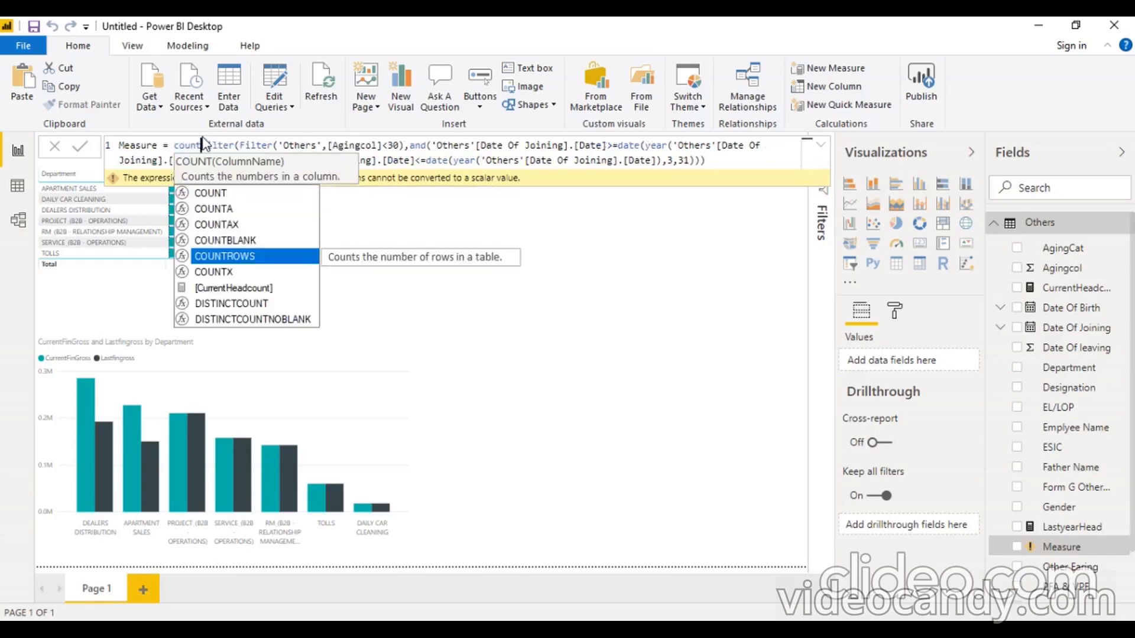
pyautogui.press('Tab')
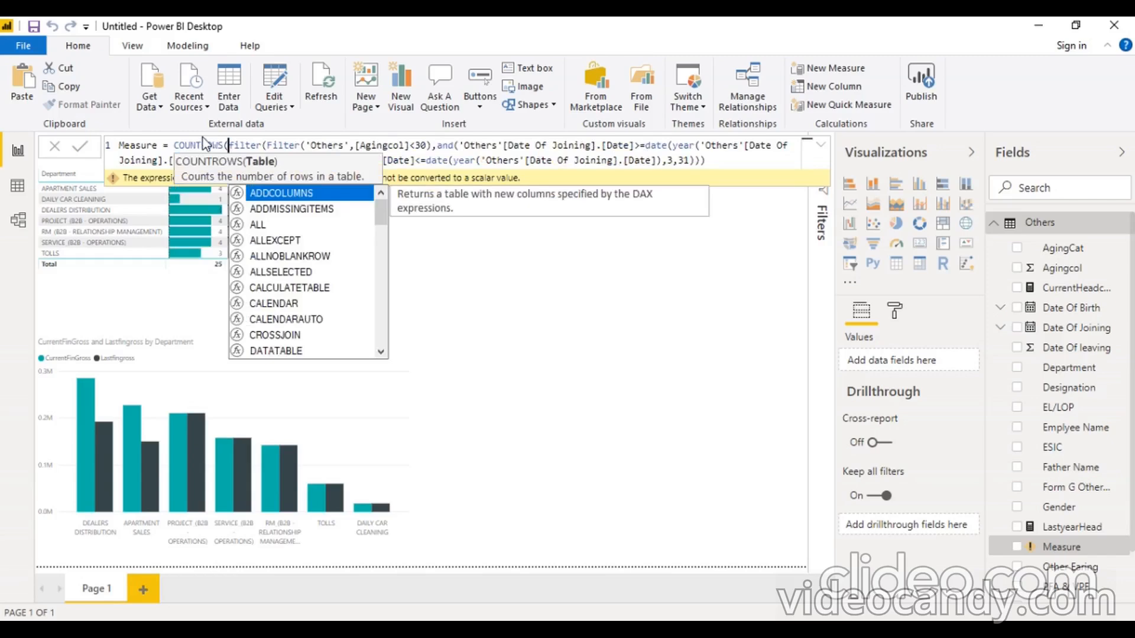
pyautogui.click(746, 160)
pyautogui.write(')')
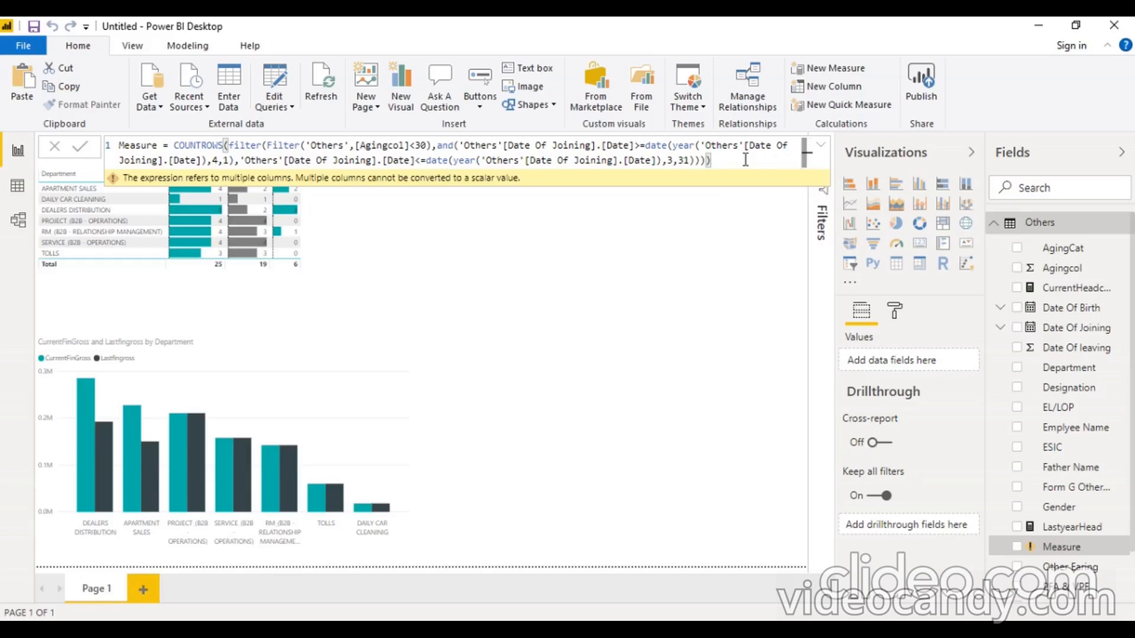
pyautogui.press('Return')
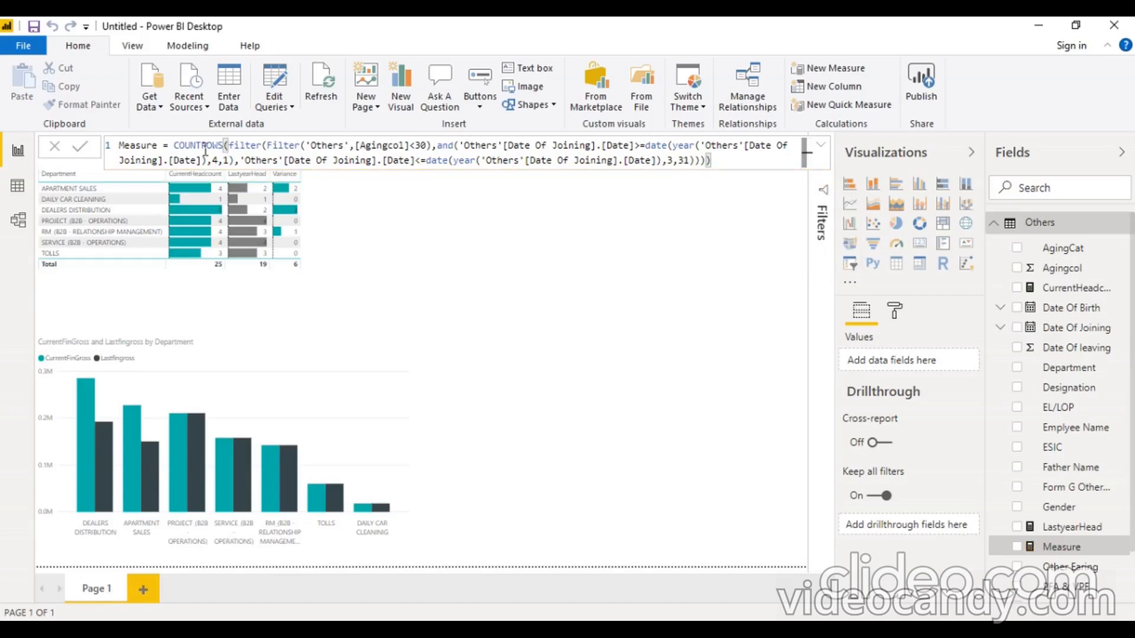
# Step: Rename the row-counting measure to CurrentFinAging and commit it
pyautogui.doubleClick(121, 146)
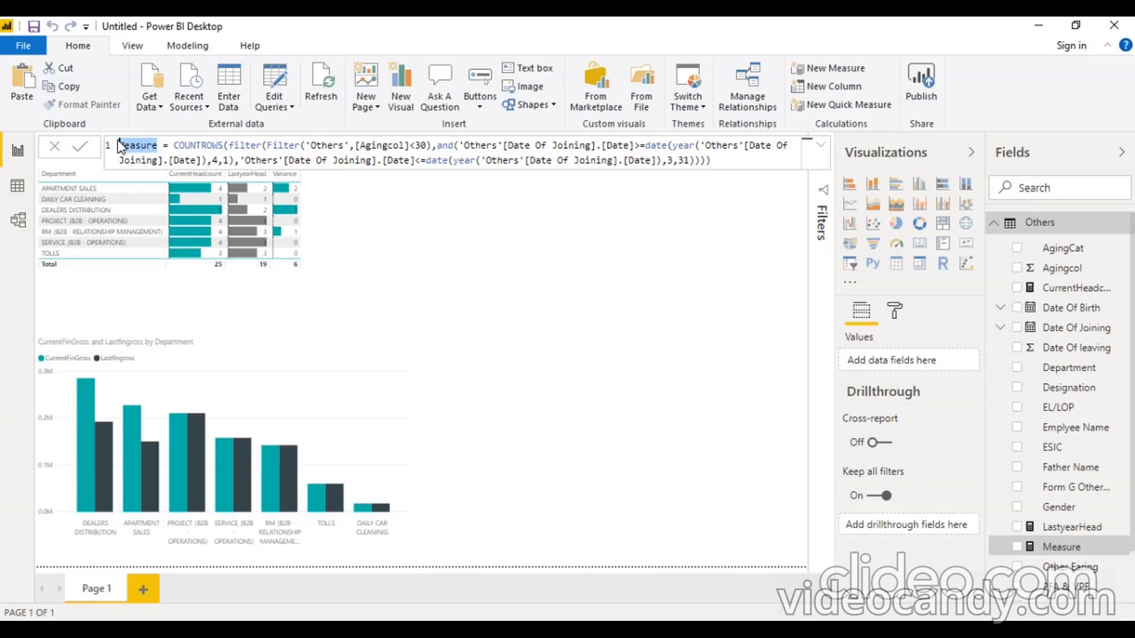
pyautogui.press('BackSpace')
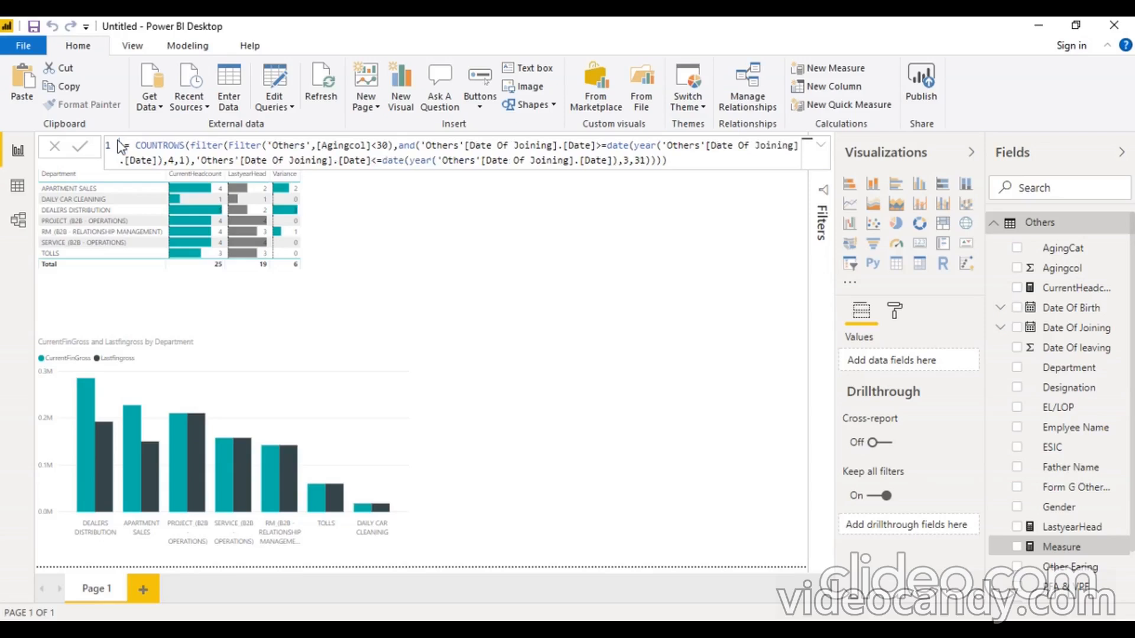
pyautogui.write('NountAg')
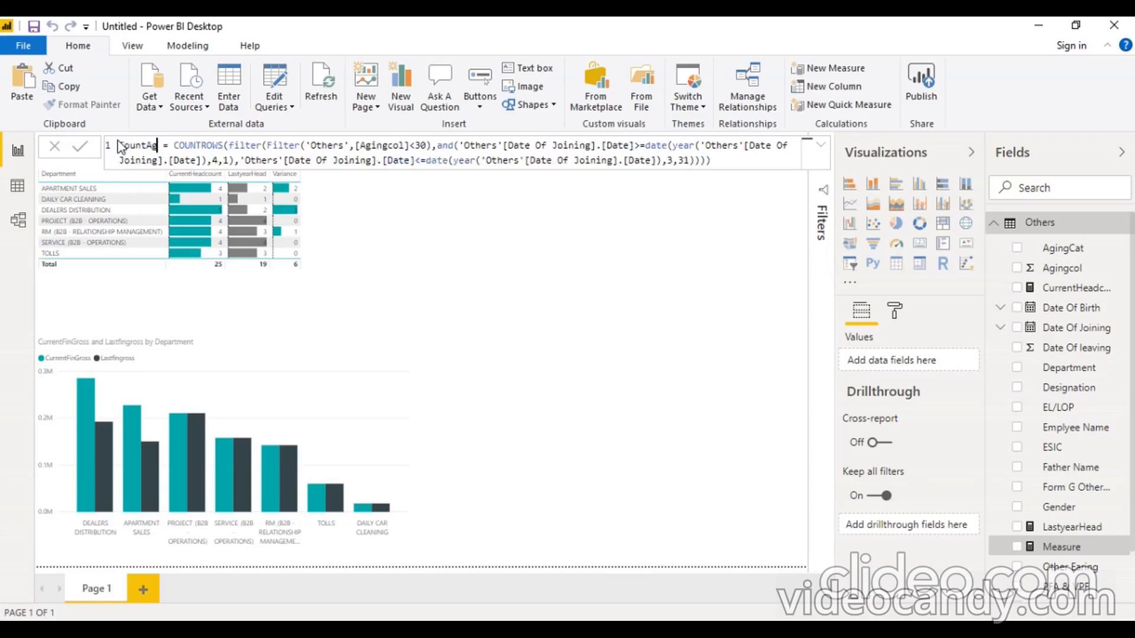
pyautogui.press('BackSpace')
pyautogui.press('BackSpace')
pyautogui.press('BackSpace')
pyautogui.press('BackSpace')
pyautogui.press('BackSpace')
pyautogui.write('urrentFinA')
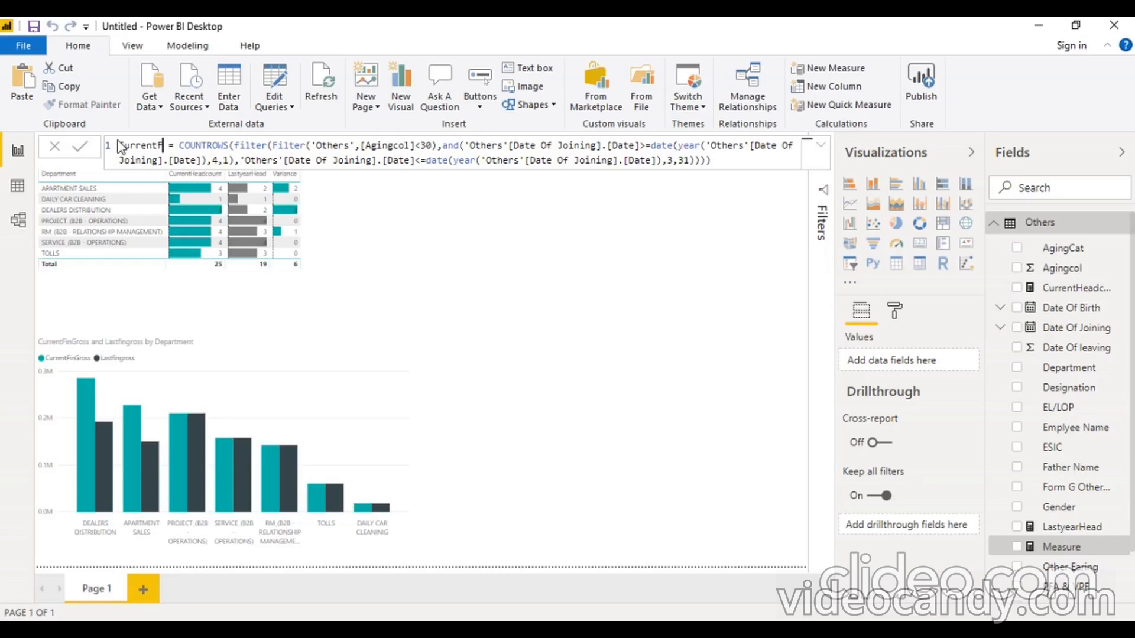
pyautogui.write('ging')
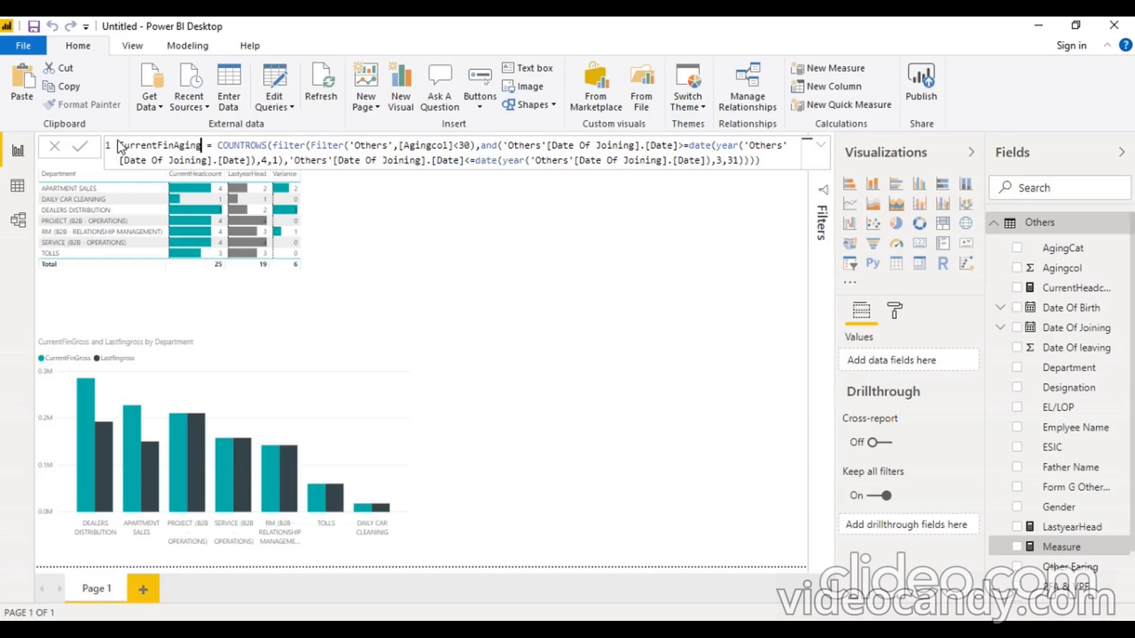
pyautogui.press('Return')
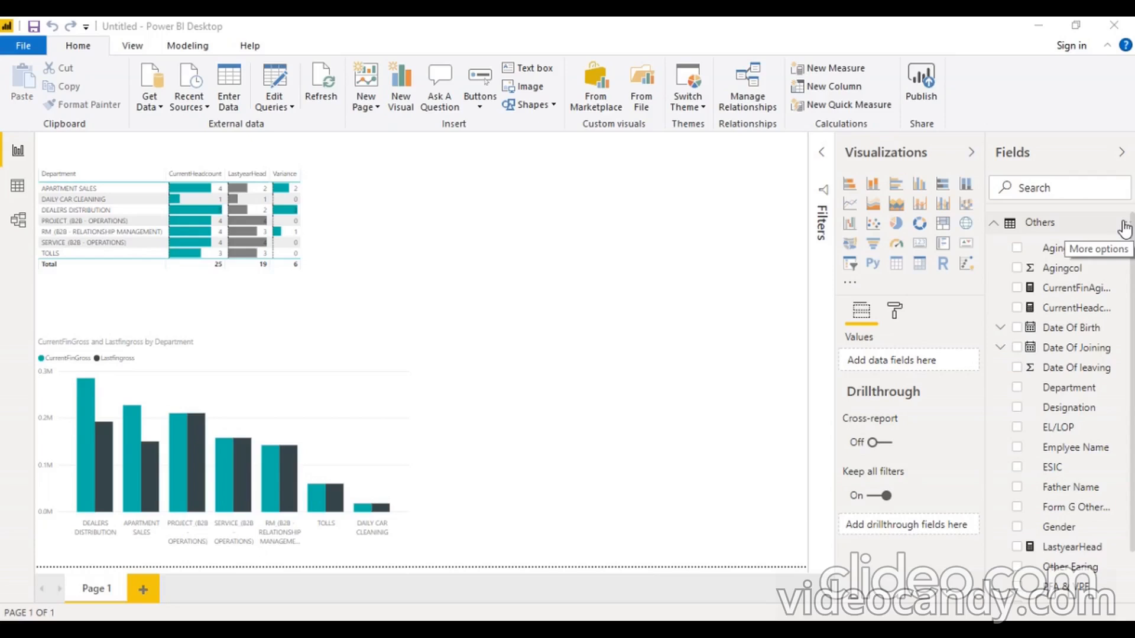
# Step: Create a measure in the Others table as CALCULATE('Others'[CurrentFinAging],SAMEPERIODLASTYEAR('Others'[Date Of Joining].[Date]))
pyautogui.click(1125, 225)
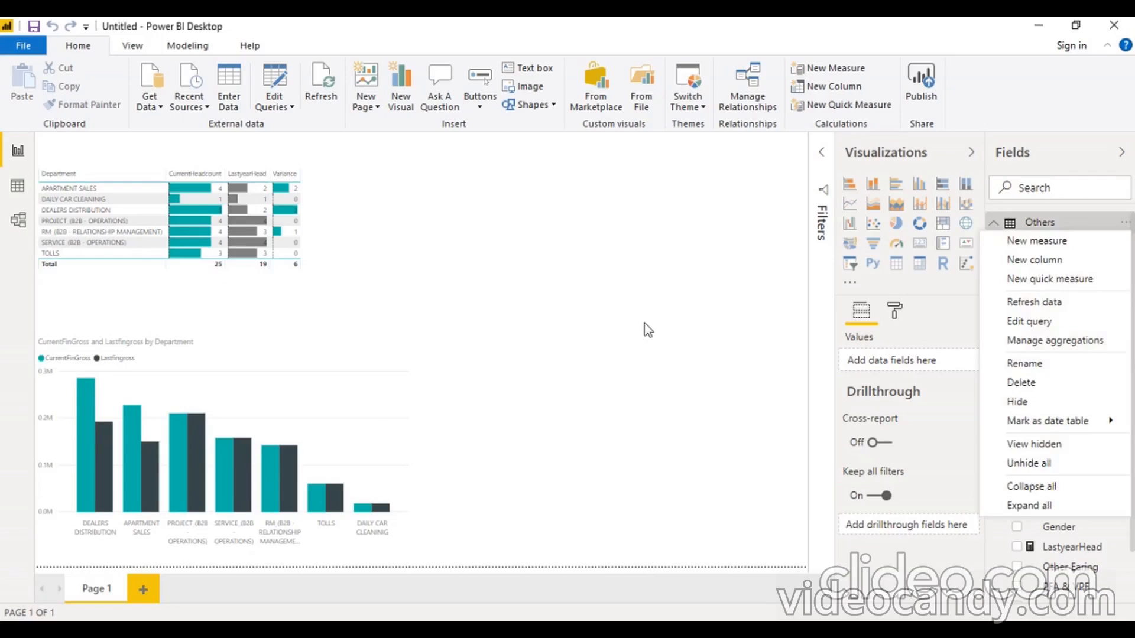
pyautogui.click(1019, 243)
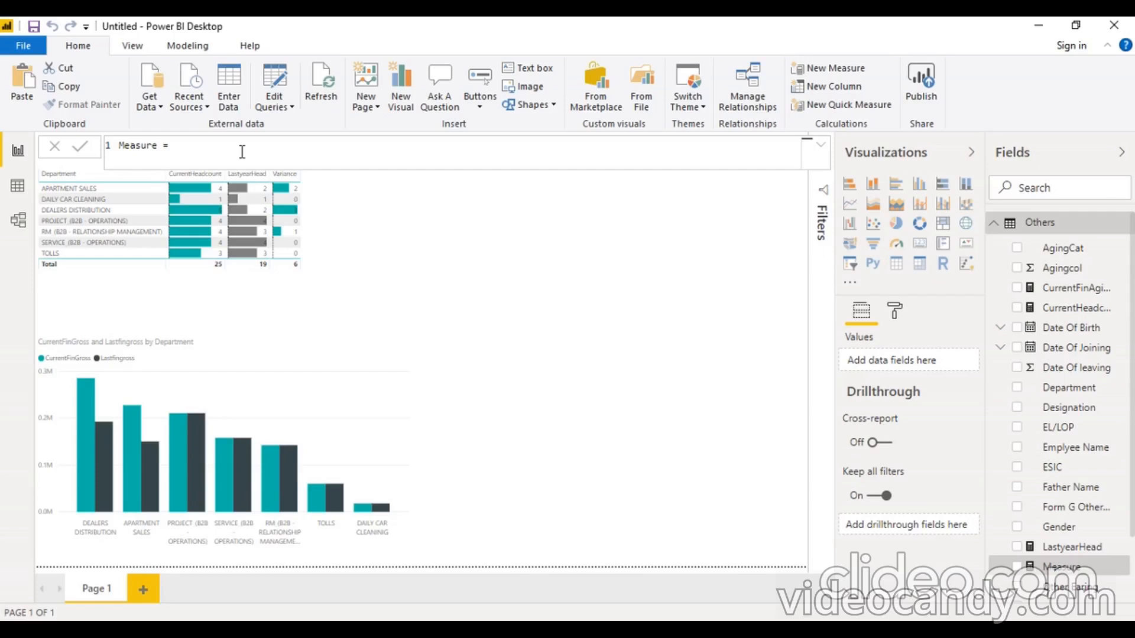
pyautogui.write('CALCULATE(')
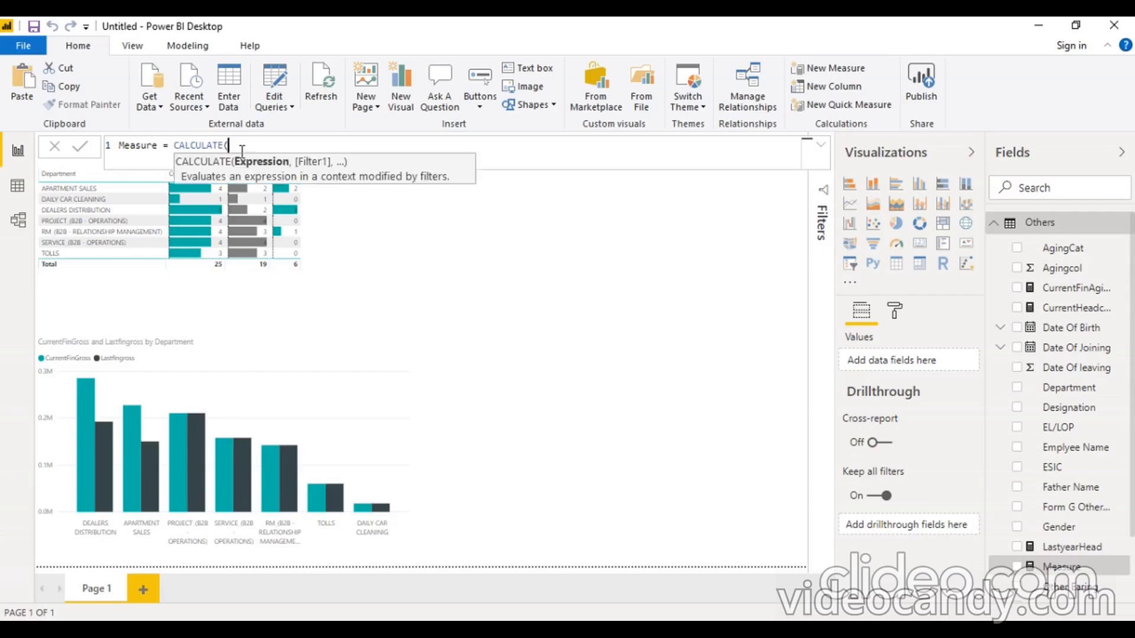
pyautogui.write("'")
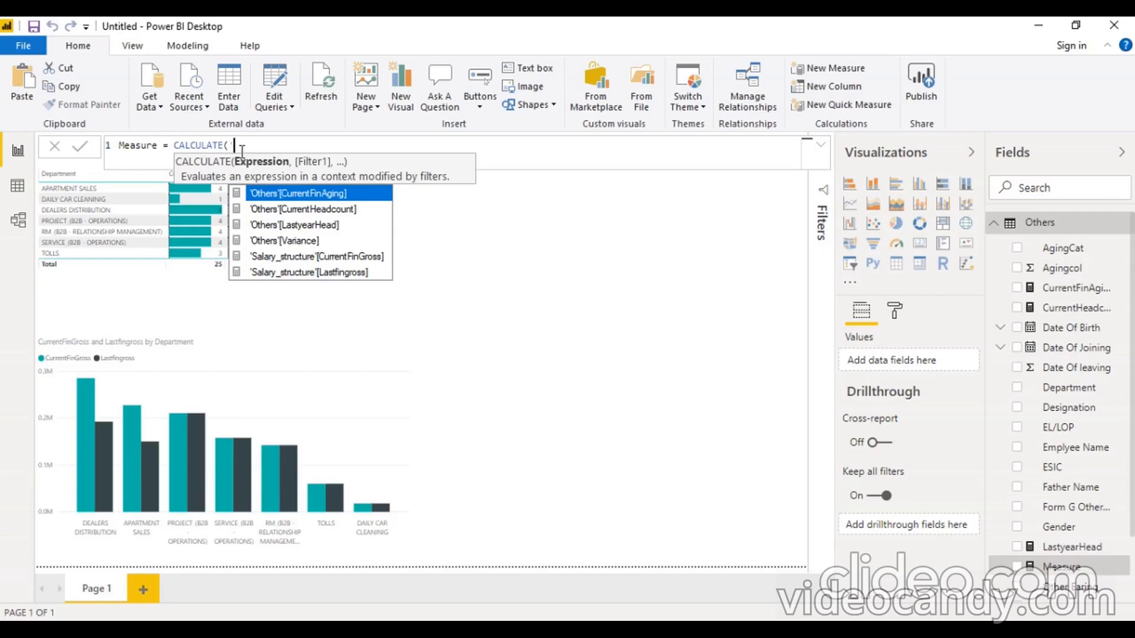
pyautogui.press('Tab')
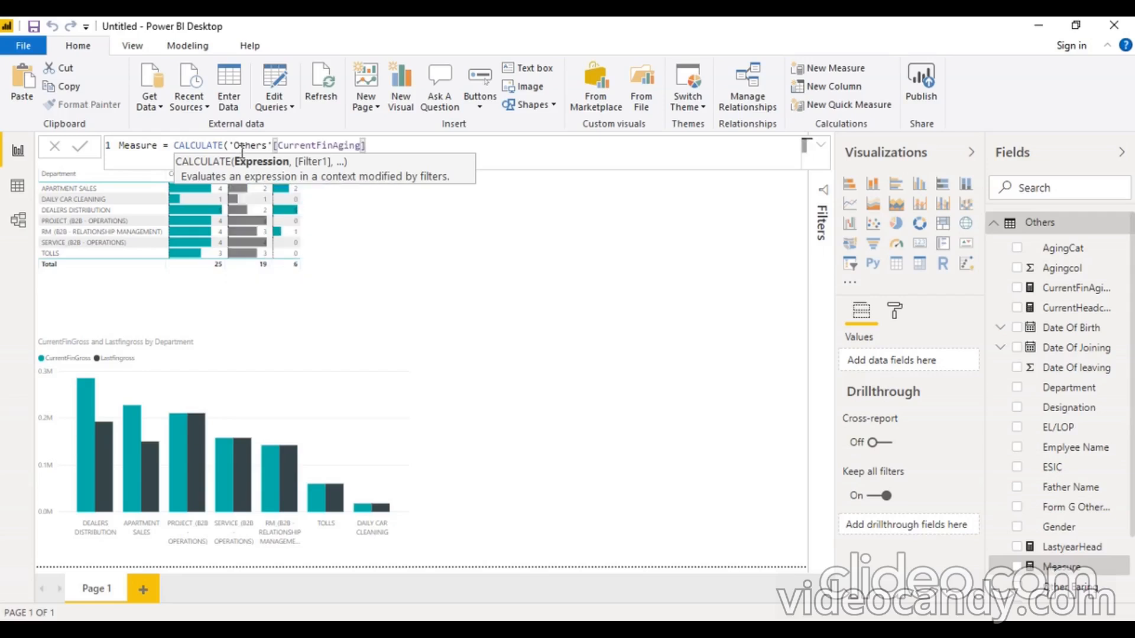
pyautogui.write(',')
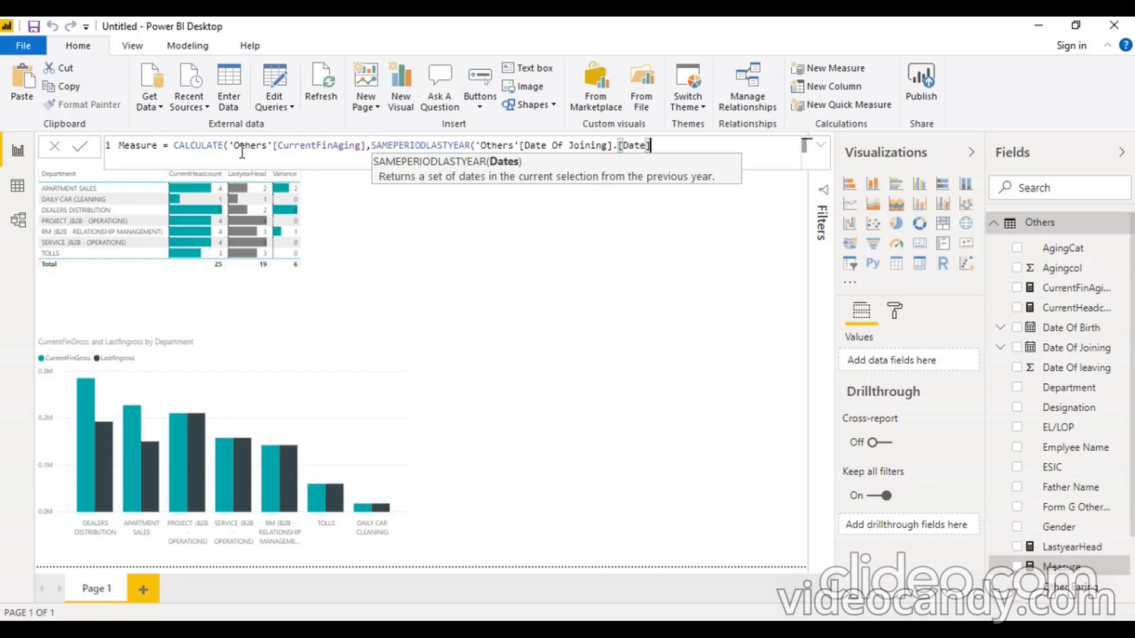
pyautogui.write('))')
# Step: Rename the same-period-last-year measure to LastyearFinaging and commit it
pyautogui.doubleClick(121, 142)
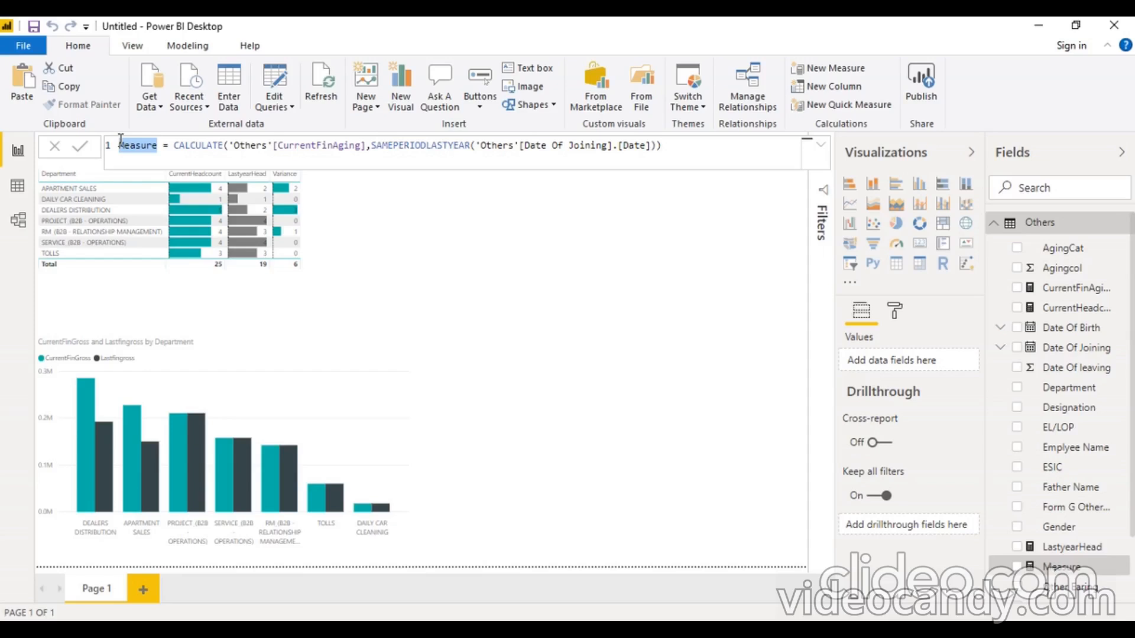
pyautogui.write('LastyearFinaging')
pyautogui.press('Return')
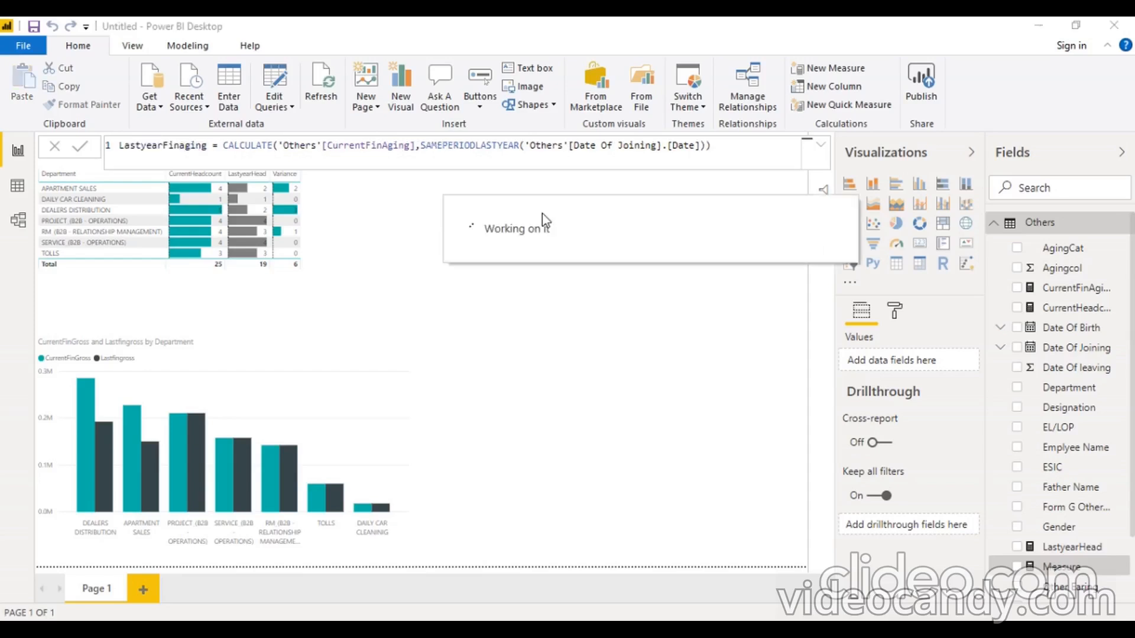
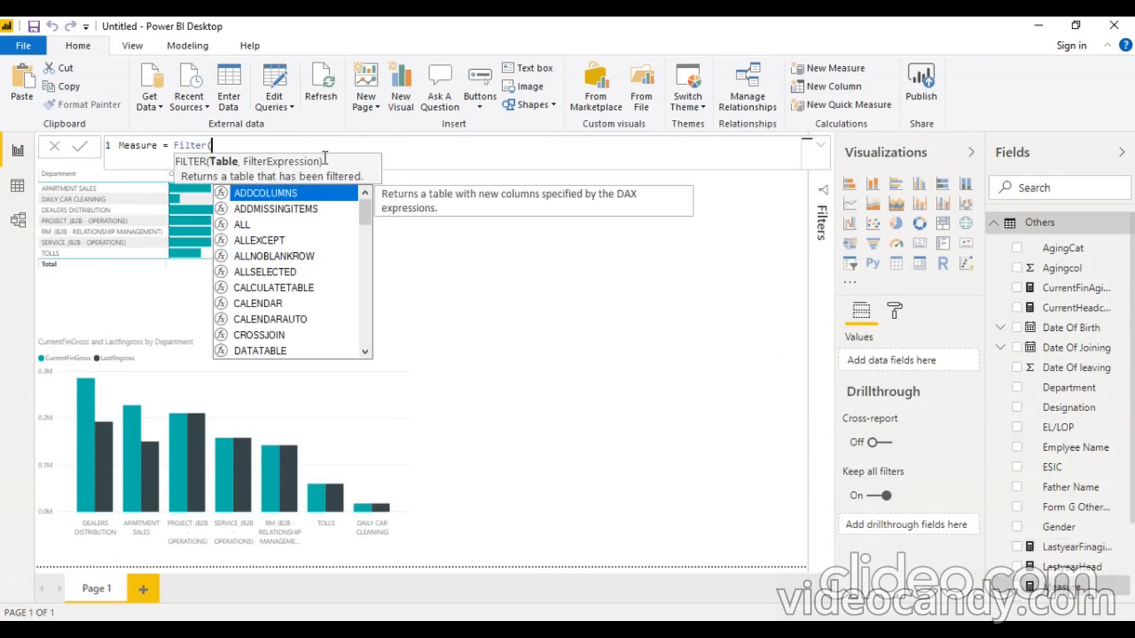
# Step: Complete the new measure's Filter on 'Others' with and([Agingcol]>=30,[Agingcol]<=50)
pyautogui.write("'Others',and(")
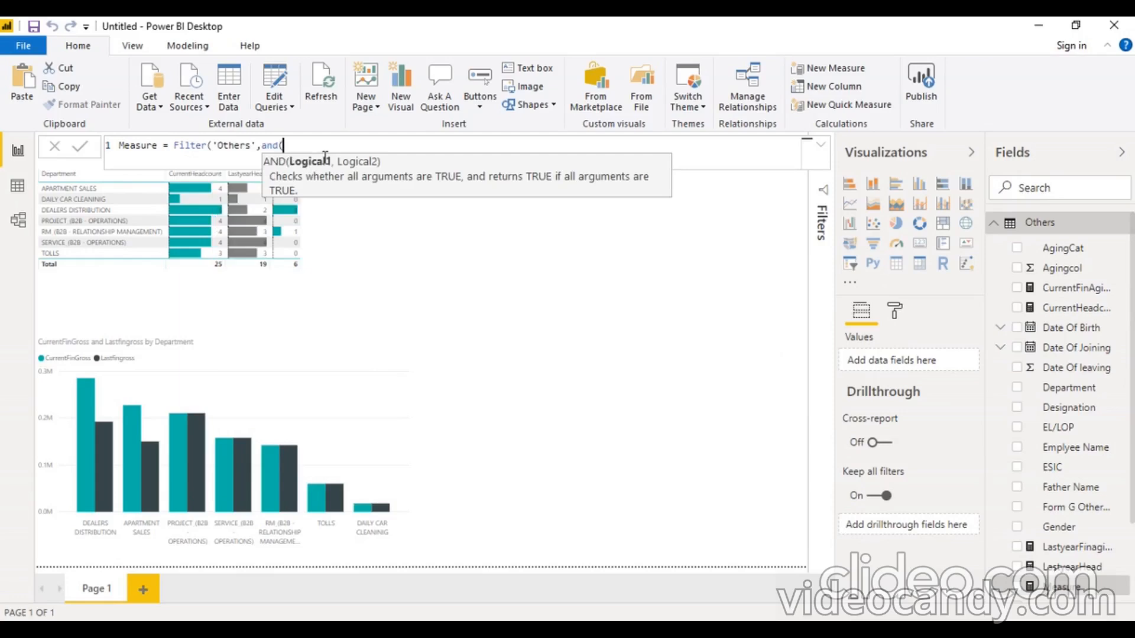
pyautogui.write("'Others'[Date Of Joining].[Date]")
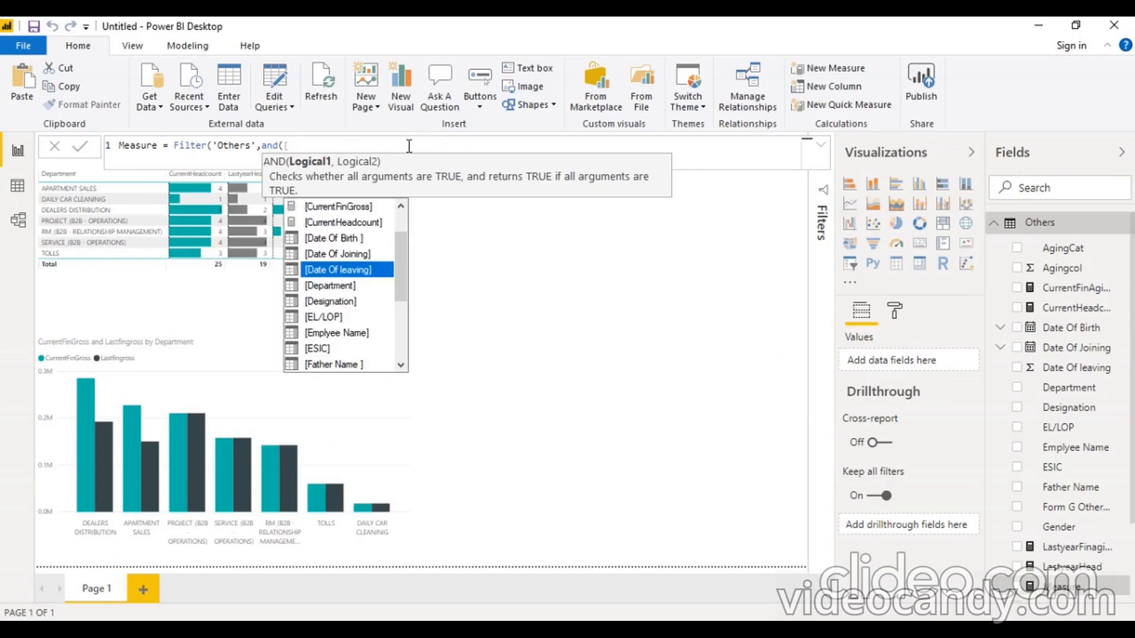
pyautogui.write('Agingcol]')
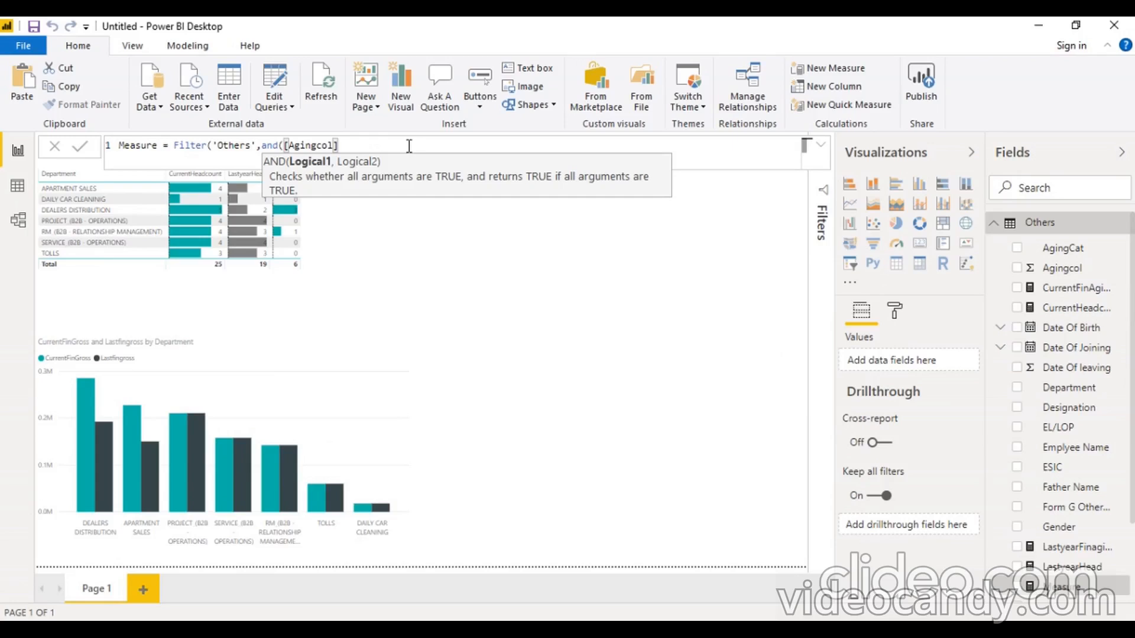
pyautogui.write('>=30,[')
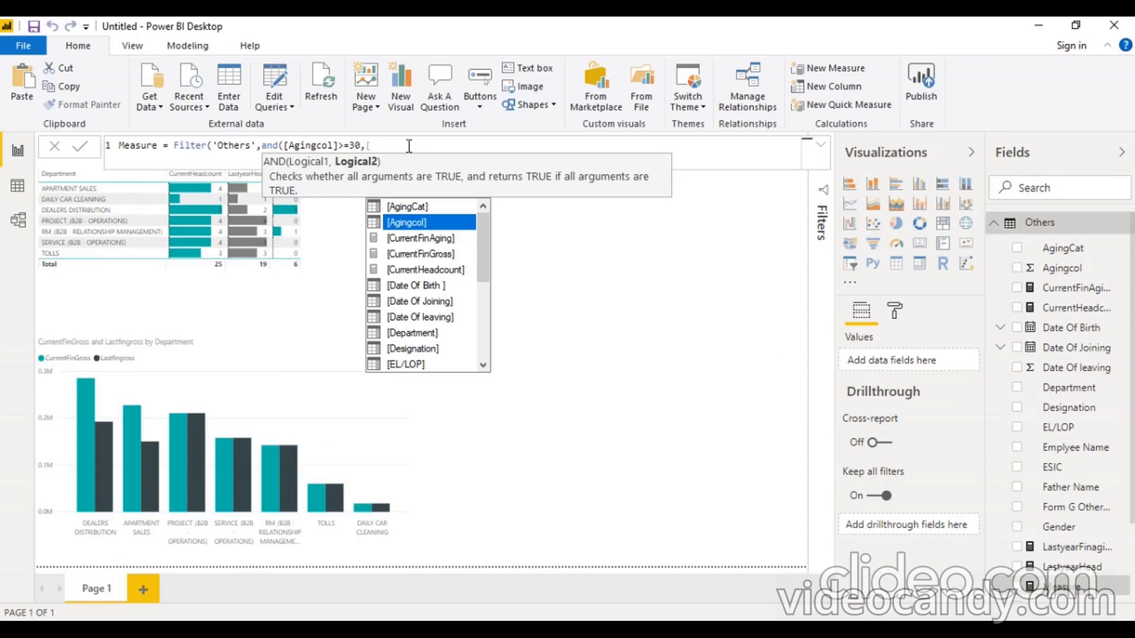
pyautogui.write('Agingcol]<=50)')
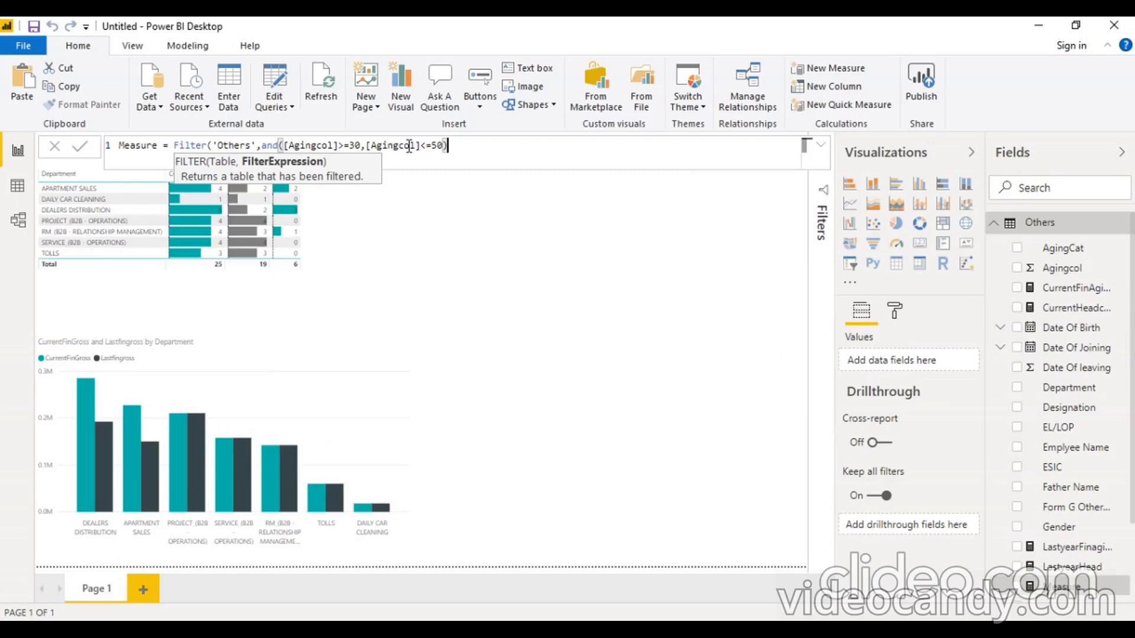
pyautogui.write(')')
# Step: Wrap the 30-to-50 age filter in an outer filter function as its table argument
pyautogui.moveTo(174, 146); pyautogui.dragTo(464, 146)
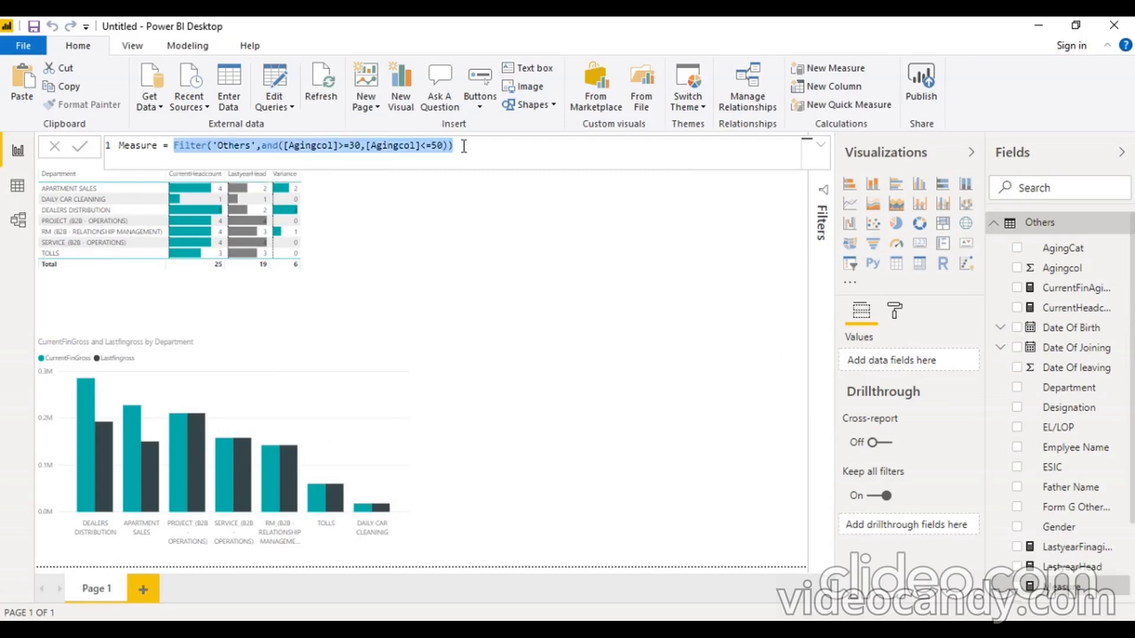
pyautogui.click(173, 145)
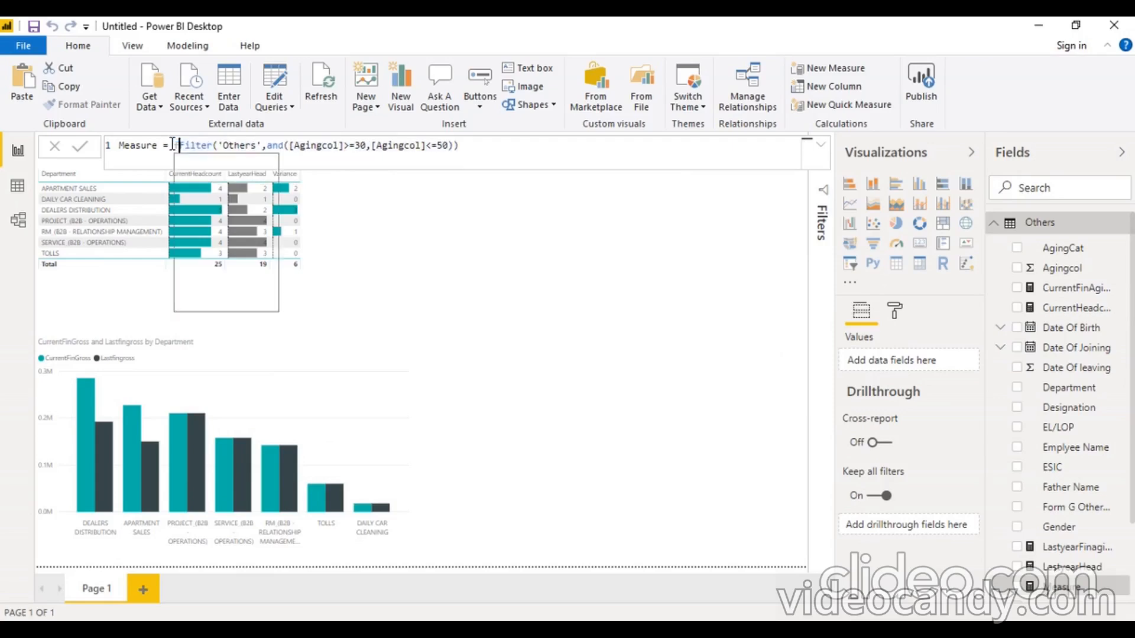
pyautogui.write('filter(')
pyautogui.click(513, 146)
pyautogui.write(',')
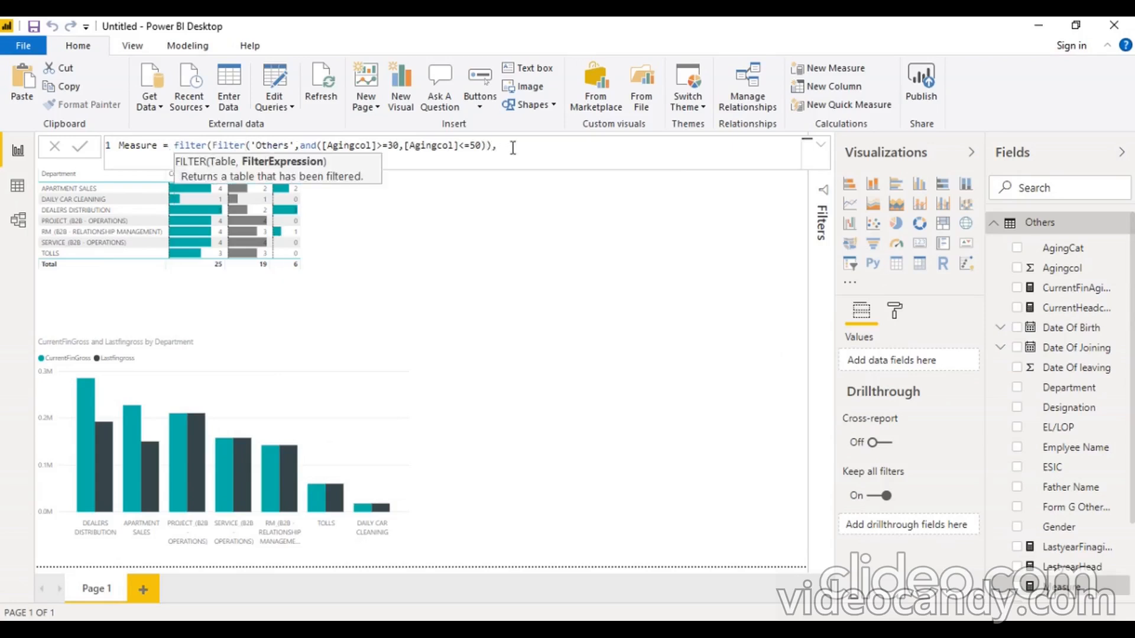
# Step: Start the outer filter's AND with the condition 'Others'[Date Of Joining].[Date]>=date(year('Others'[Date Of Joining].[Date]),4,1)
pyautogui.write('and(')
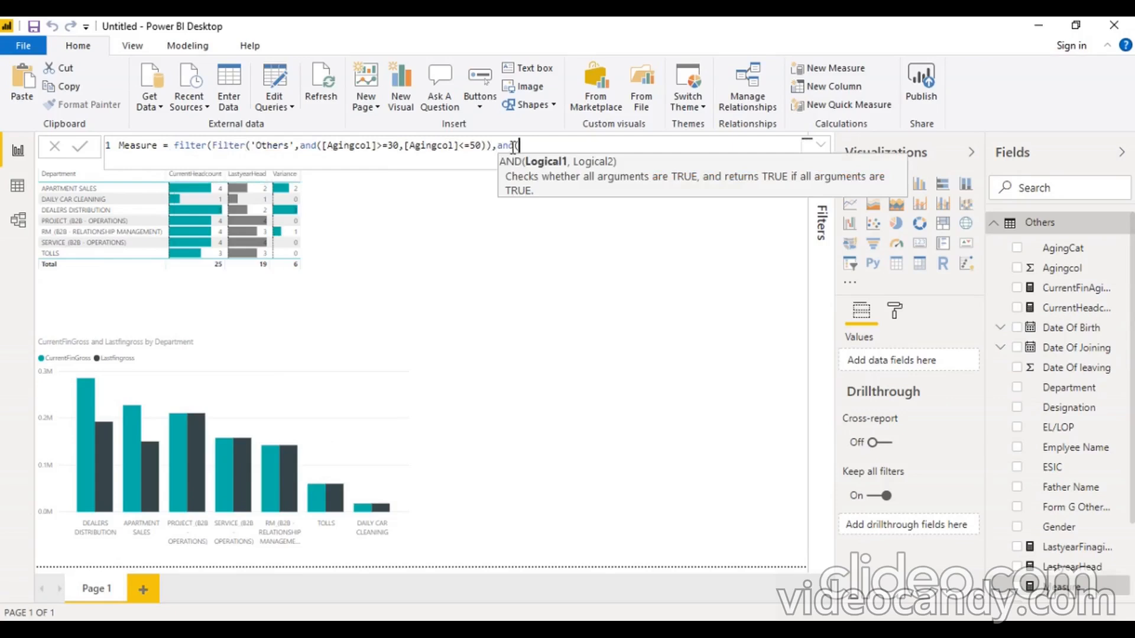
pyautogui.write("'")
pyautogui.press('Down')
pyautogui.press('Down')
pyautogui.press('Down')
pyautogui.press('Down')
pyautogui.press('Down')
pyautogui.press('Down')
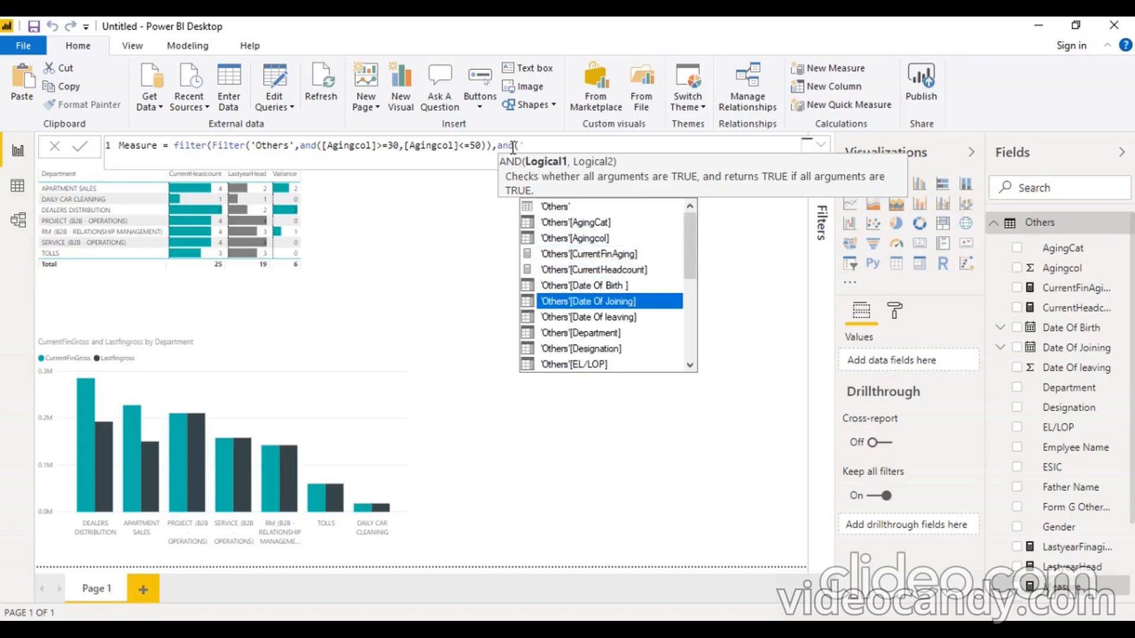
pyautogui.press('Tab')
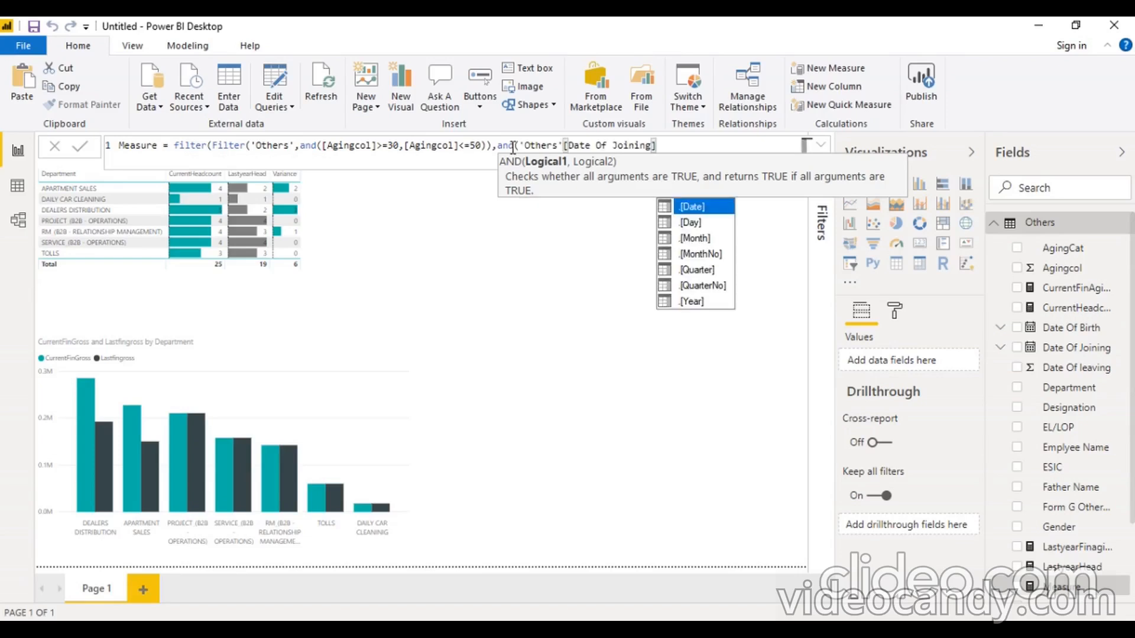
pyautogui.press('Tab')
pyautogui.write('>=')
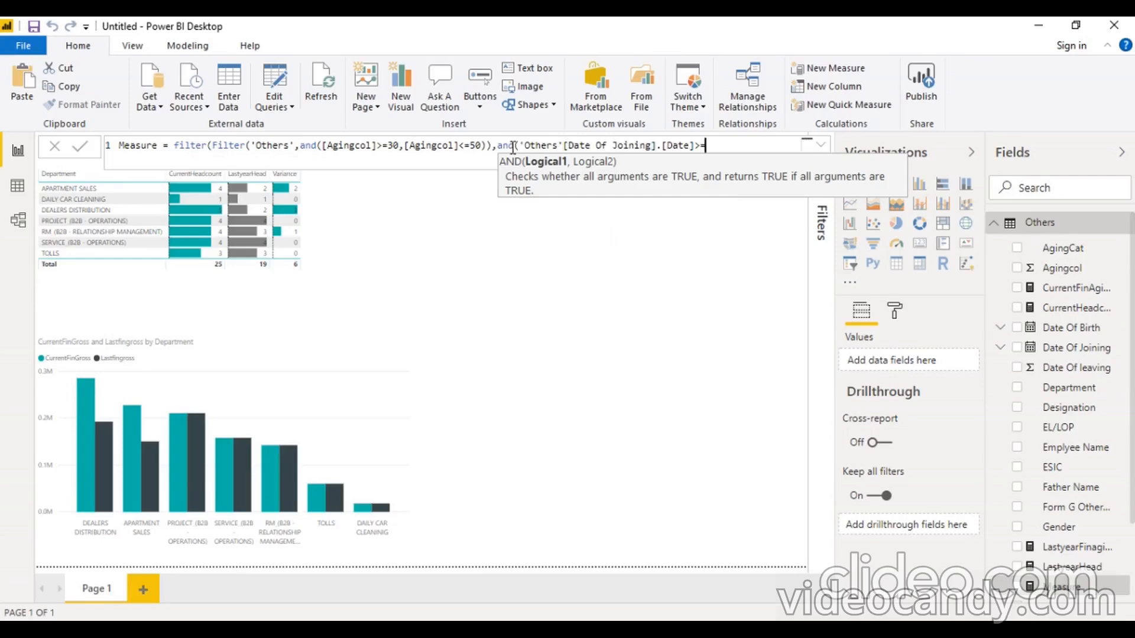
pyautogui.write('date(year(')
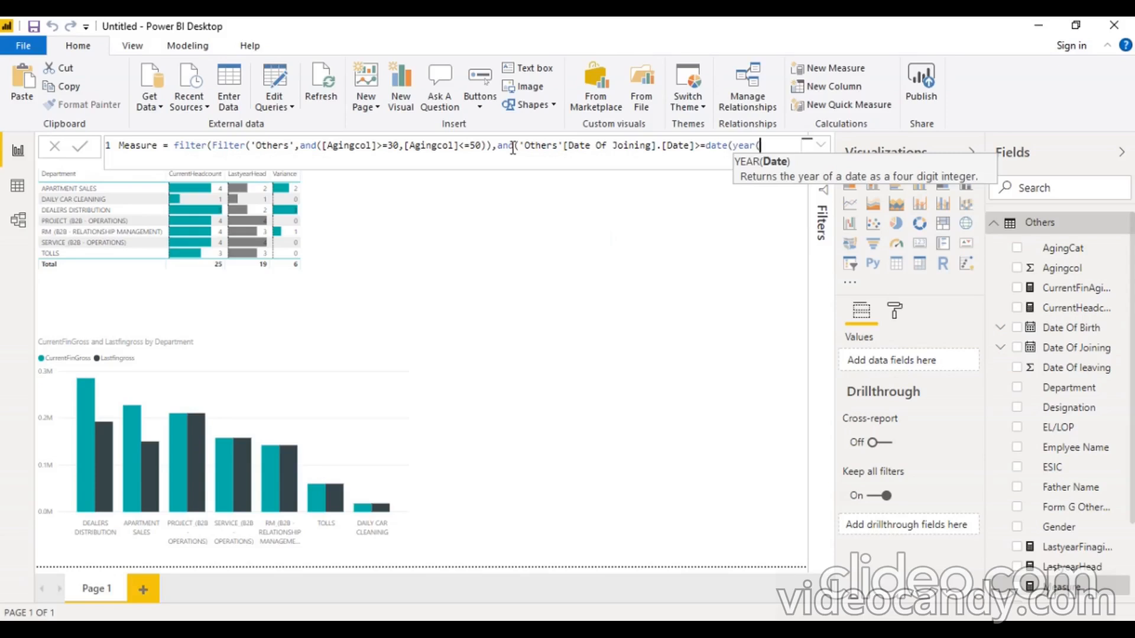
pyautogui.write("'Others'[Date Of Joining].")
pyautogui.press('Tab')
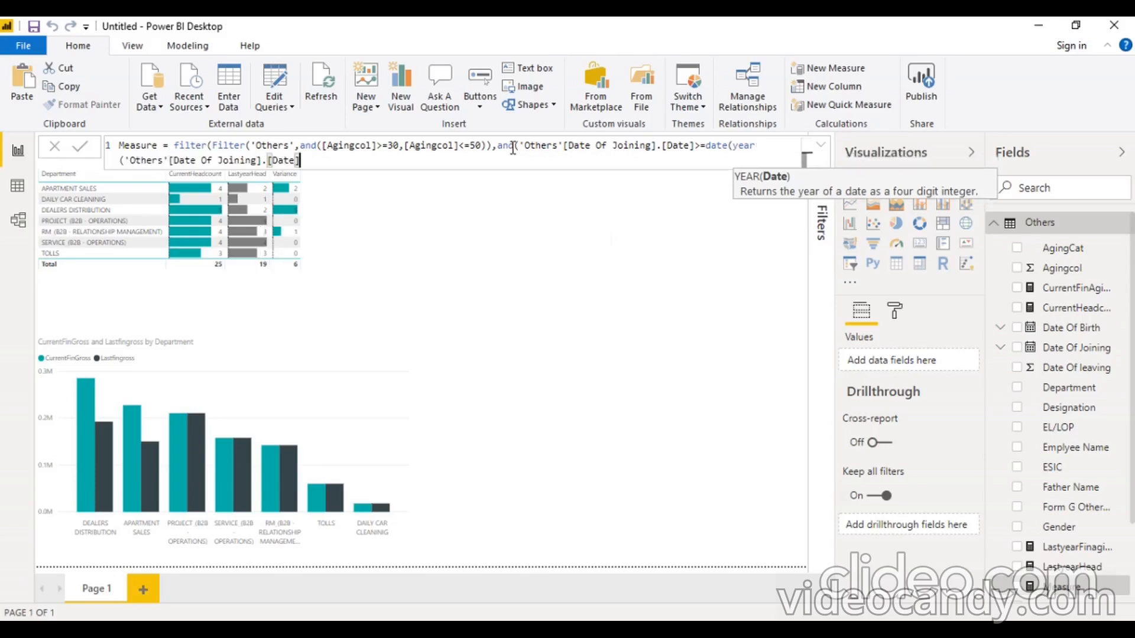
pyautogui.write('),4')
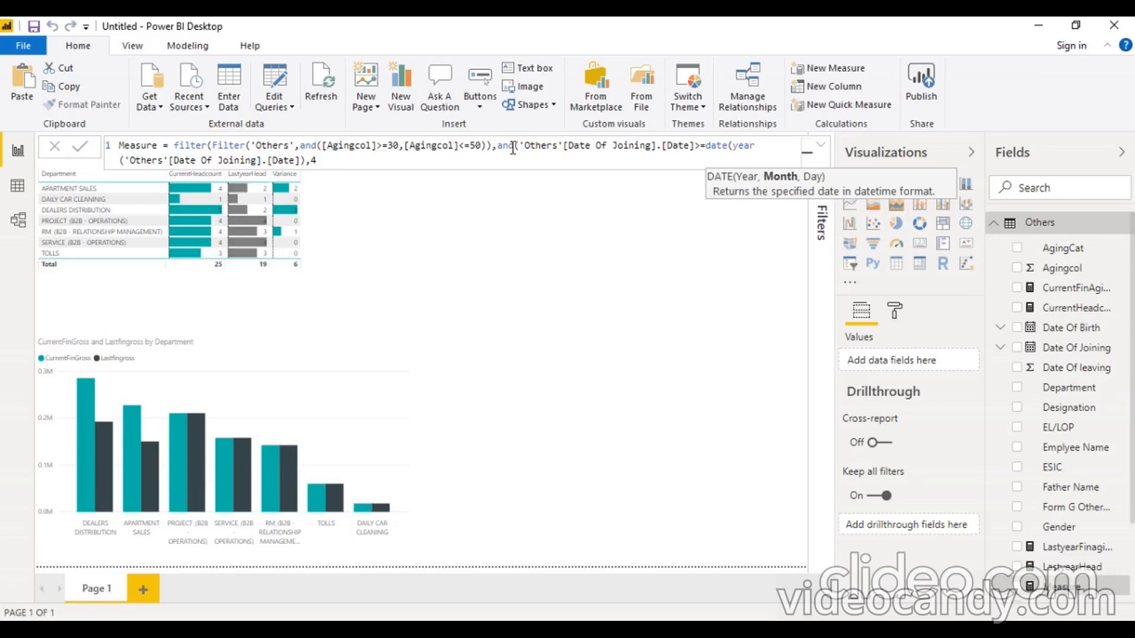
pyautogui.write(',1),')
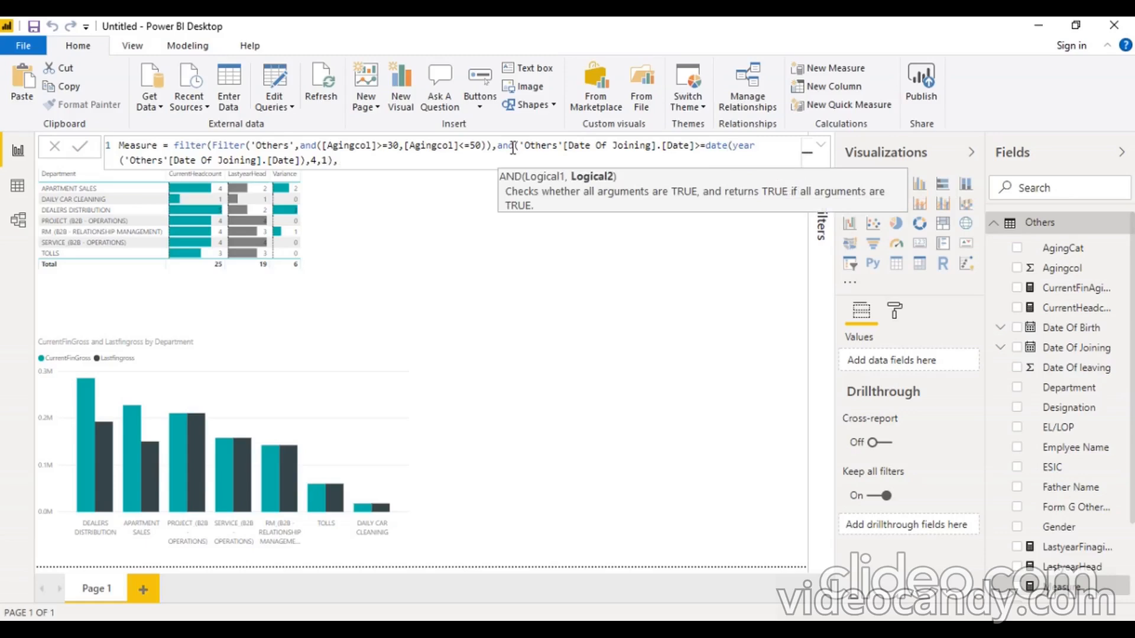
# Step: Add the second AND condition 'Others'[Date Of Joining].[Date]<=date(year('Others'[Date Of Joining].[Date])+1,3,31) and close the AND and outer filter functions
pyautogui.write("'")
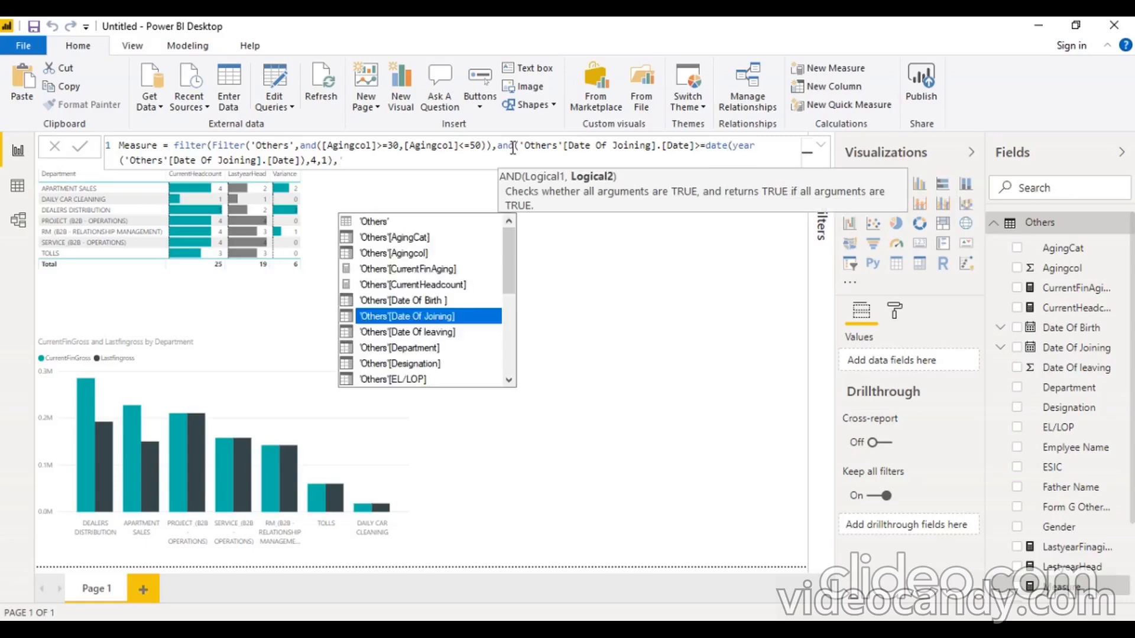
pyautogui.press('Tab')
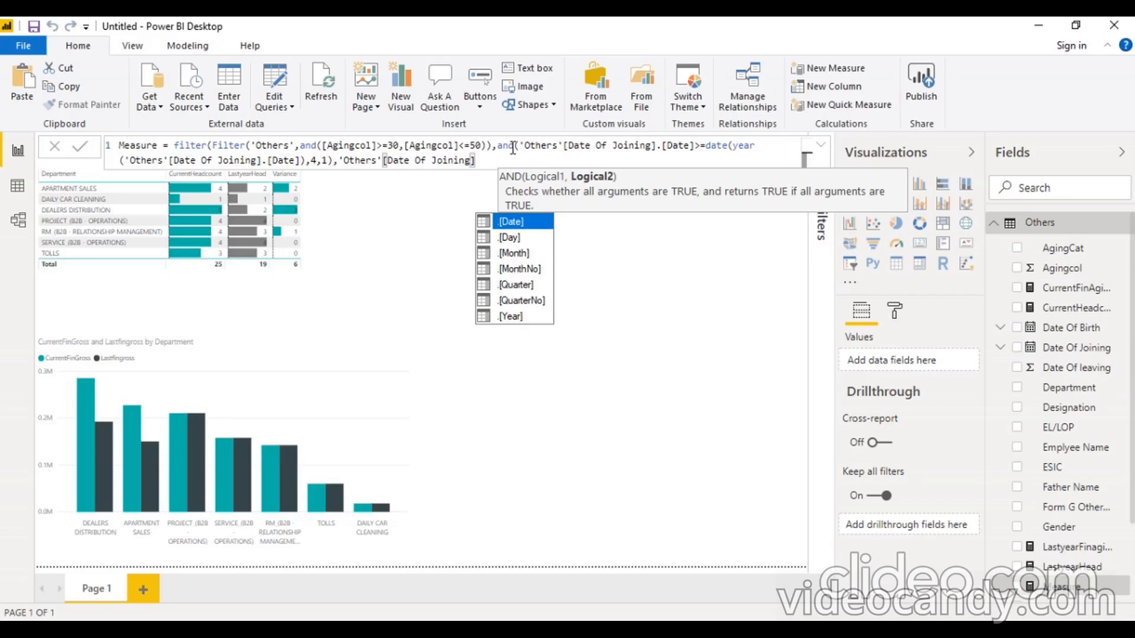
pyautogui.press('Tab')
pyautogui.write('<=date(year(')
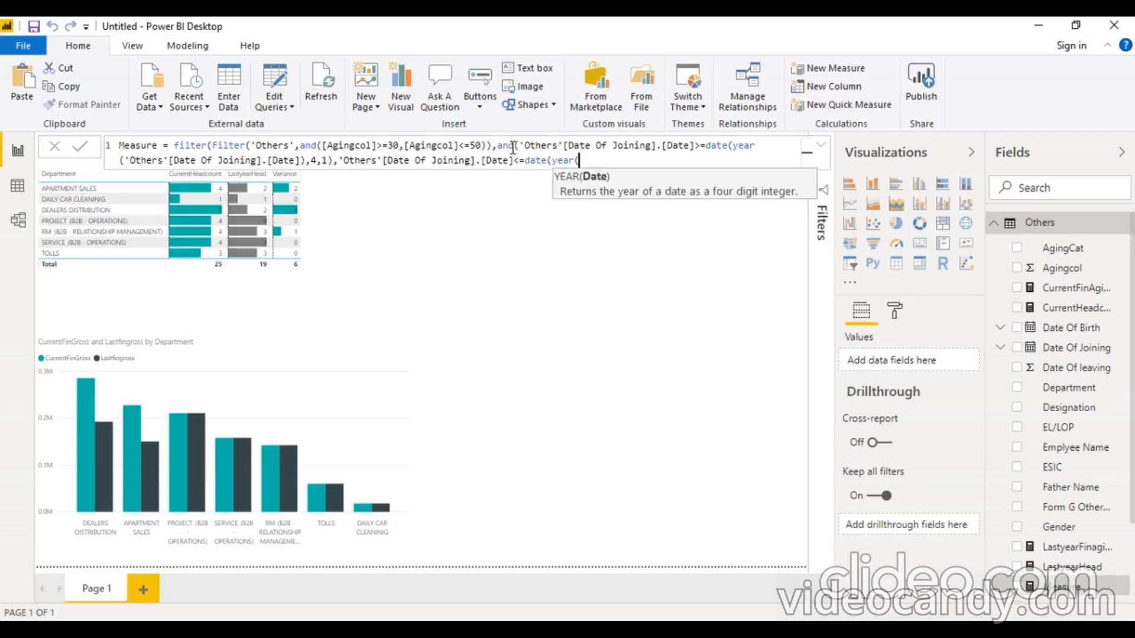
pyautogui.write("'Others'[Date Of Joining].[Date")
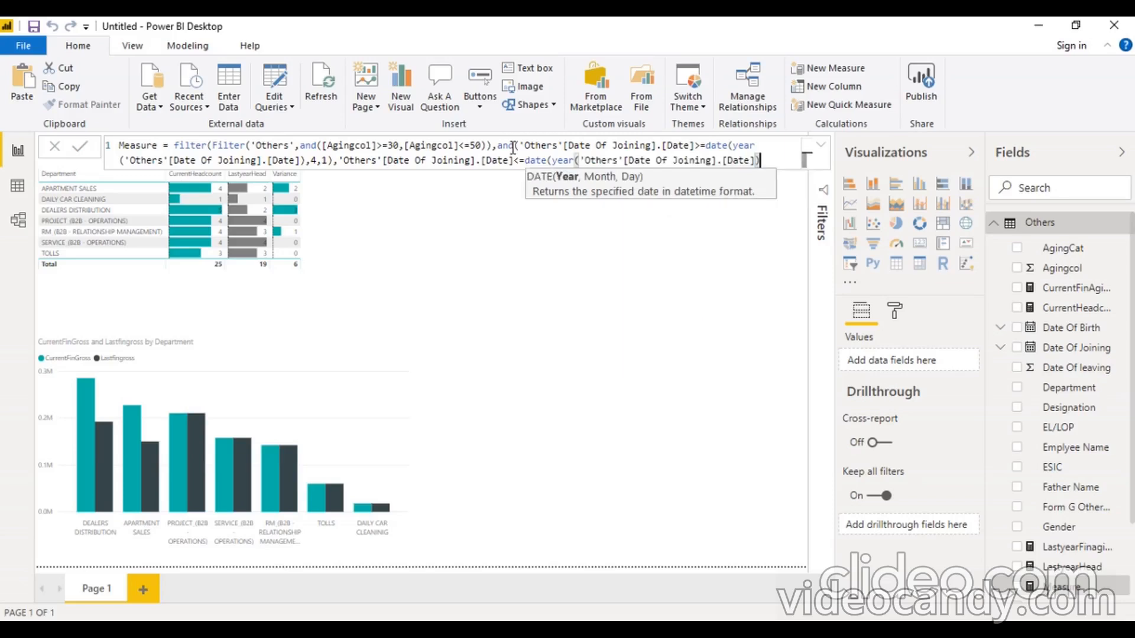
pyautogui.write('+1,3,31')
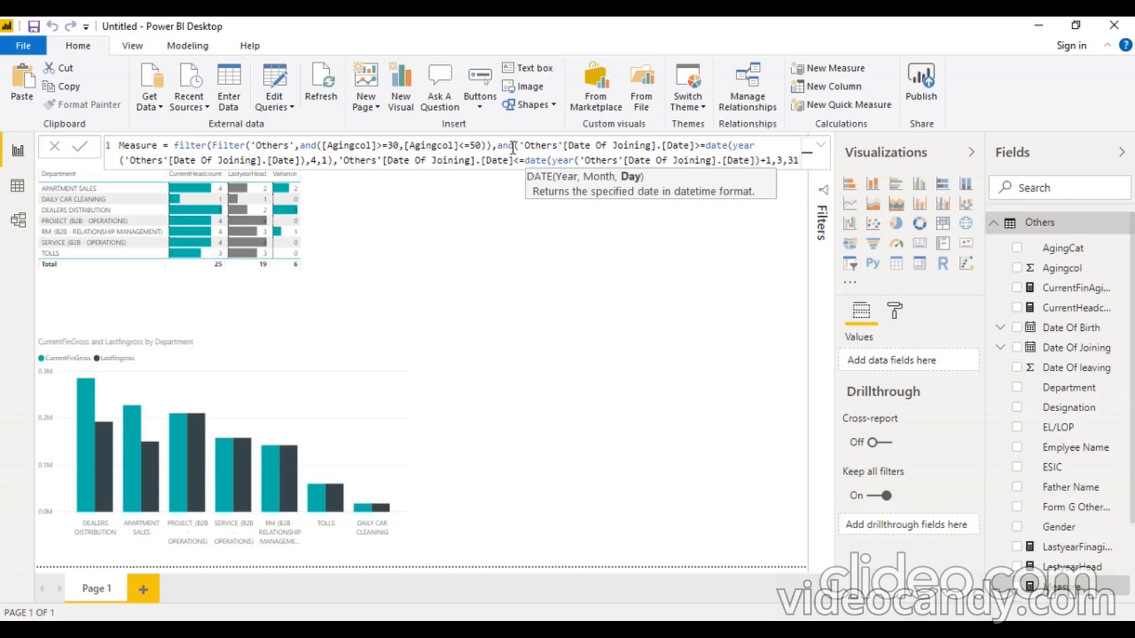
pyautogui.write(')))')
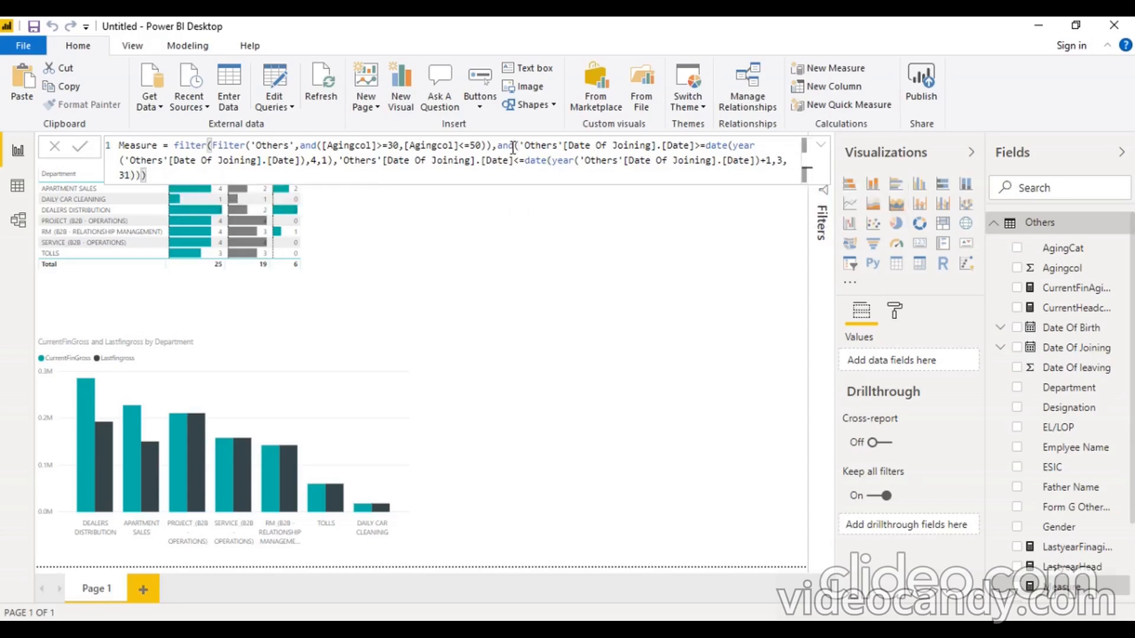
# Step: Rename the new 30-to-50 age measure to Lastfinaging and commit its formula
pyautogui.doubleClick(142, 144)
pyautogui.write('Mas')
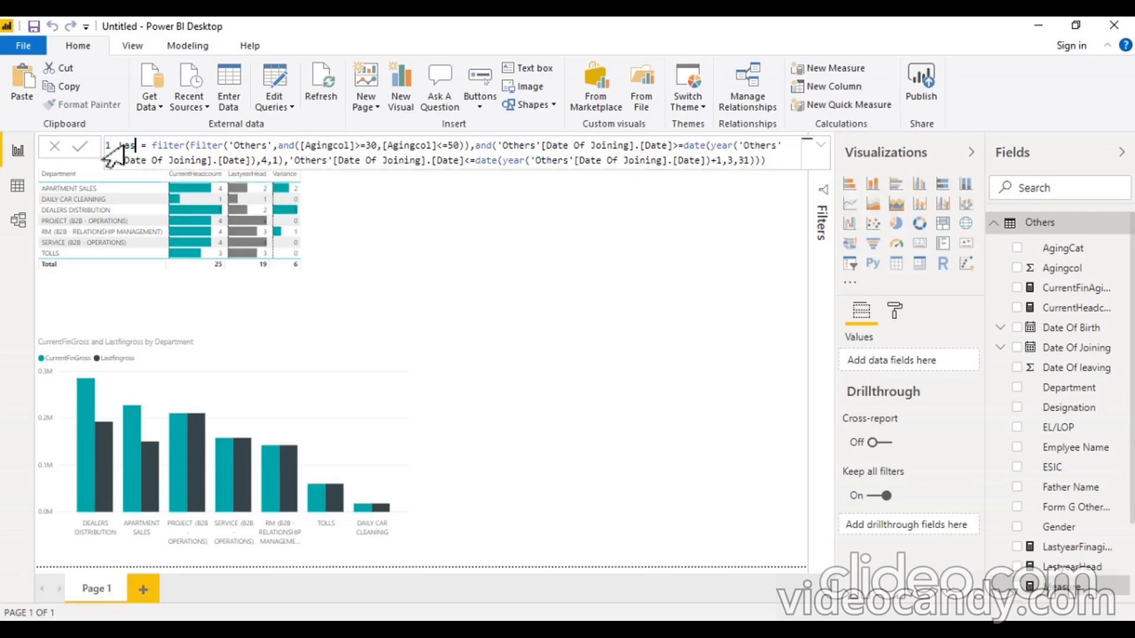
pyautogui.press('BackSpace')
pyautogui.press('BackSpace')
pyautogui.press('BackSpace')
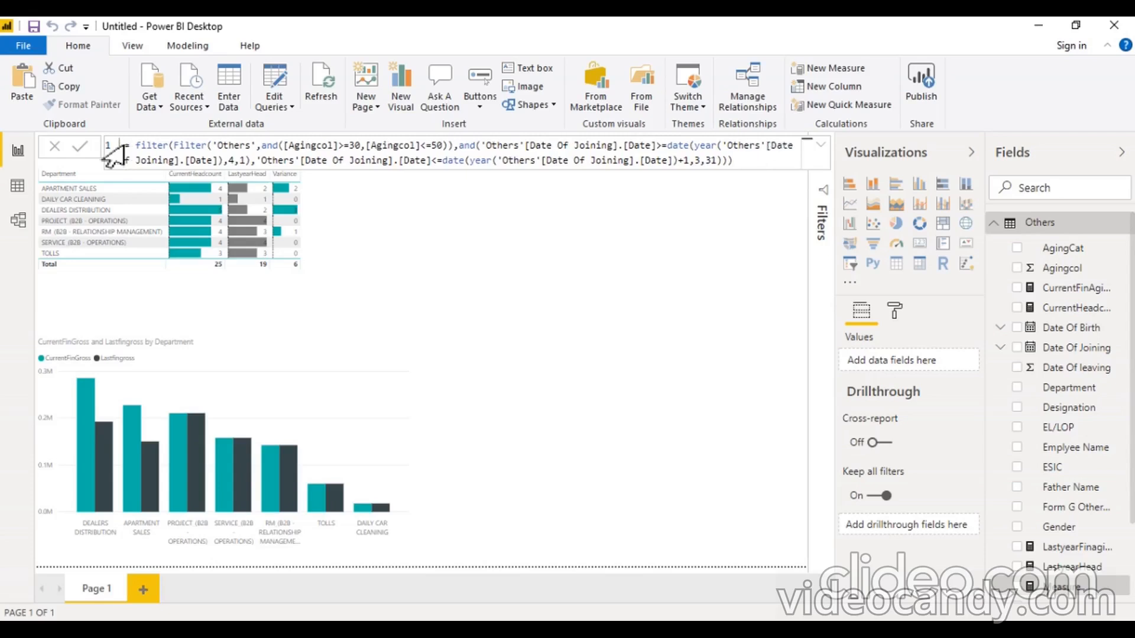
pyautogui.write('last')
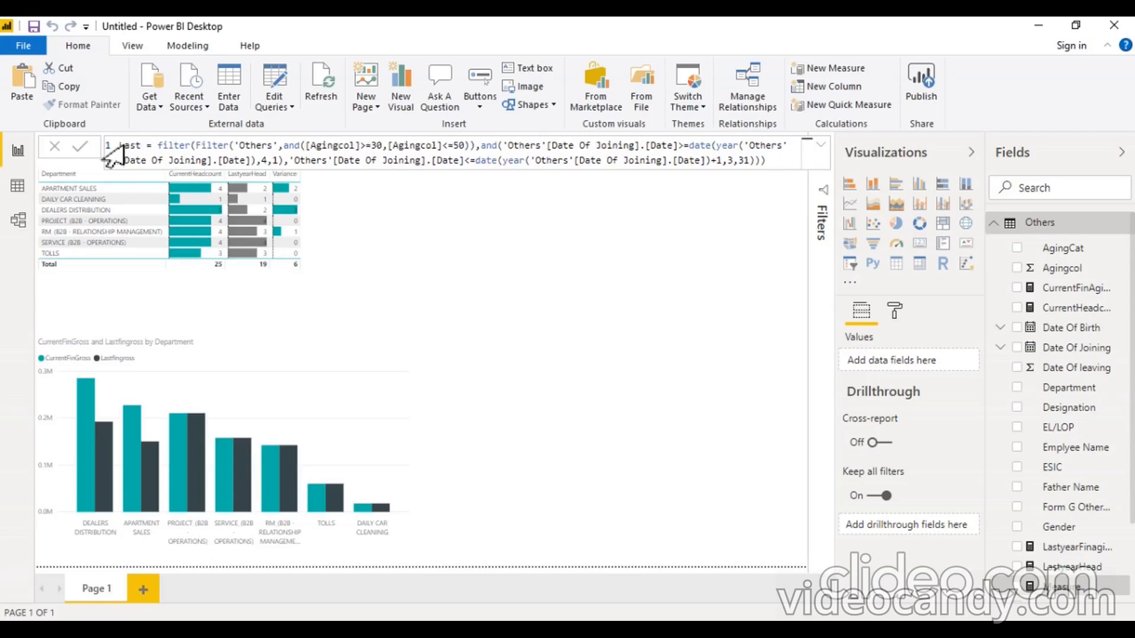
pyautogui.press('BackSpace')
pyautogui.press('BackSpace')
pyautogui.press('BackSpace')
pyautogui.press('BackSpace')
pyautogui.write('F')
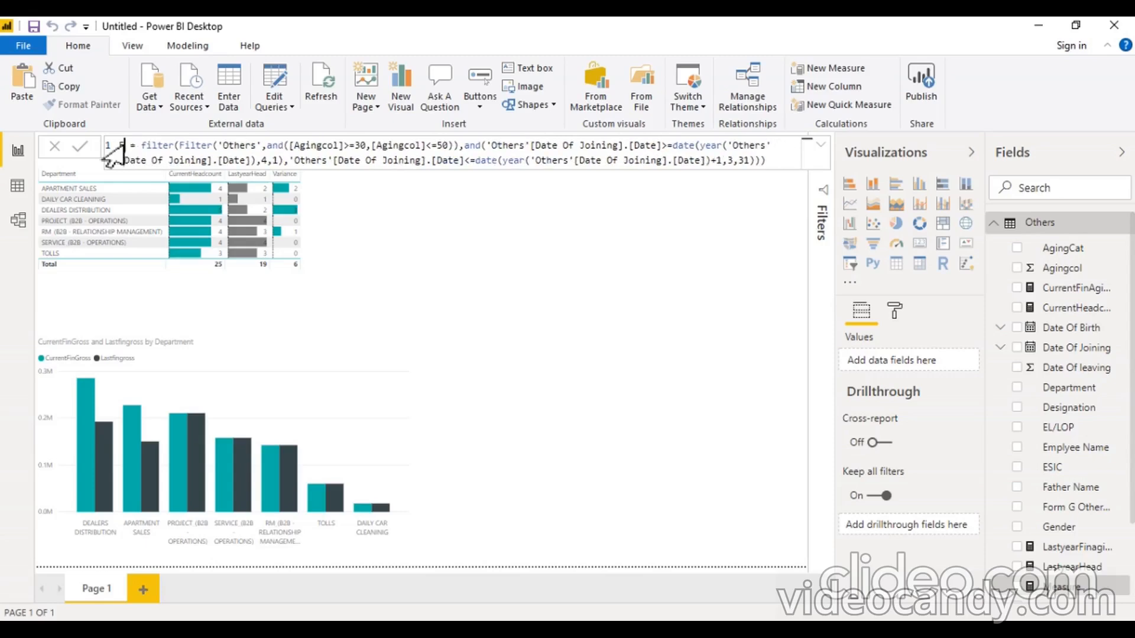
pyautogui.write('astfin')
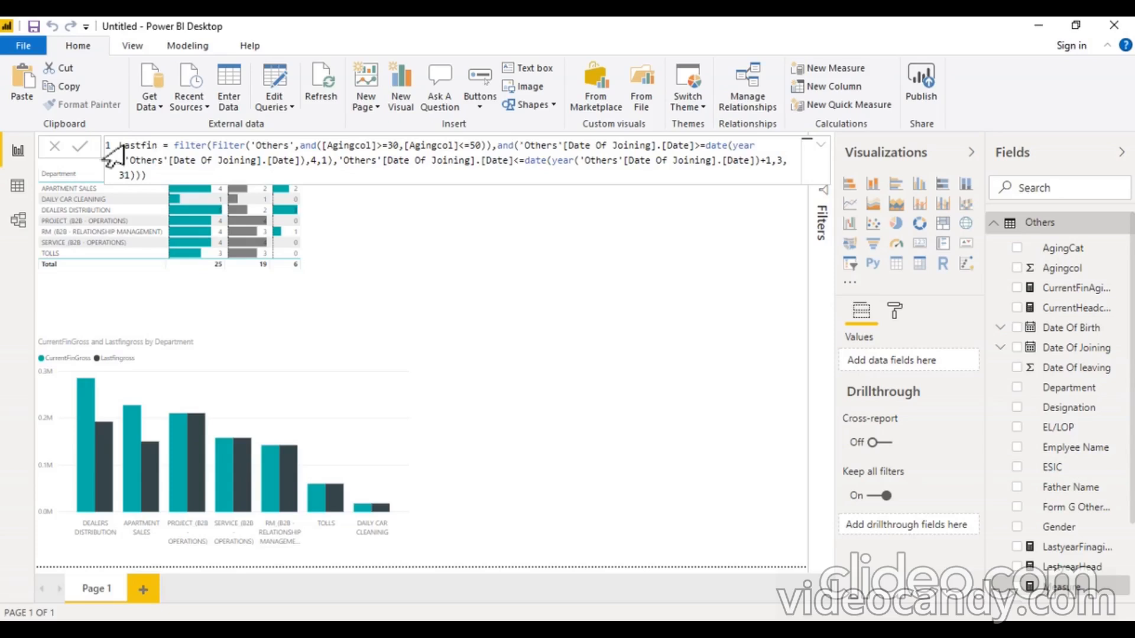
pyautogui.write('aging')
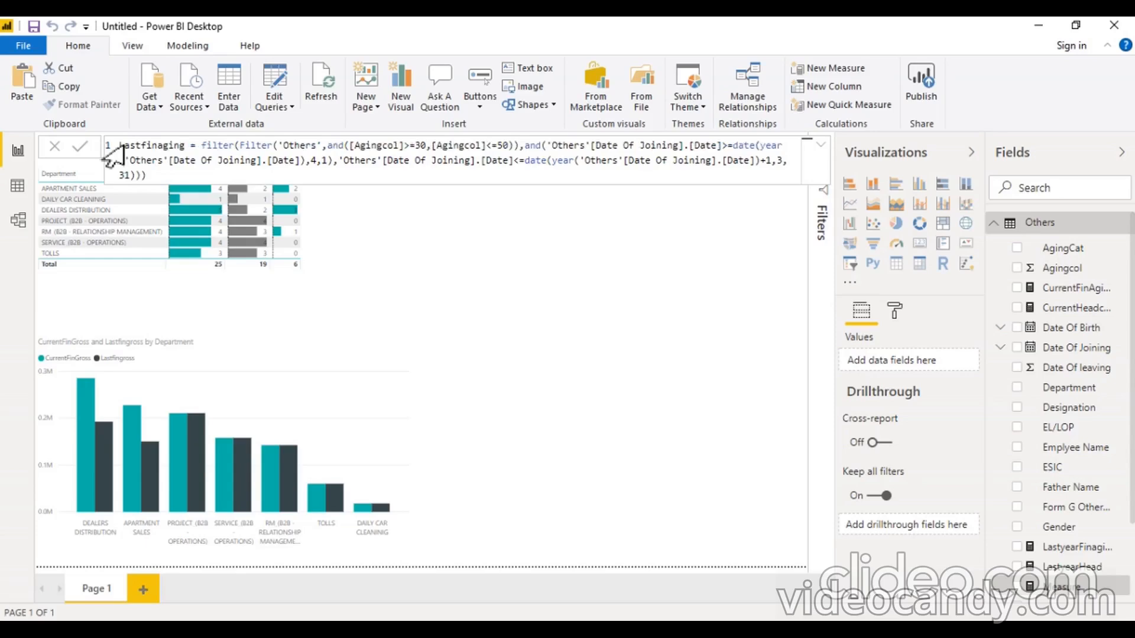
pyautogui.press('Return')
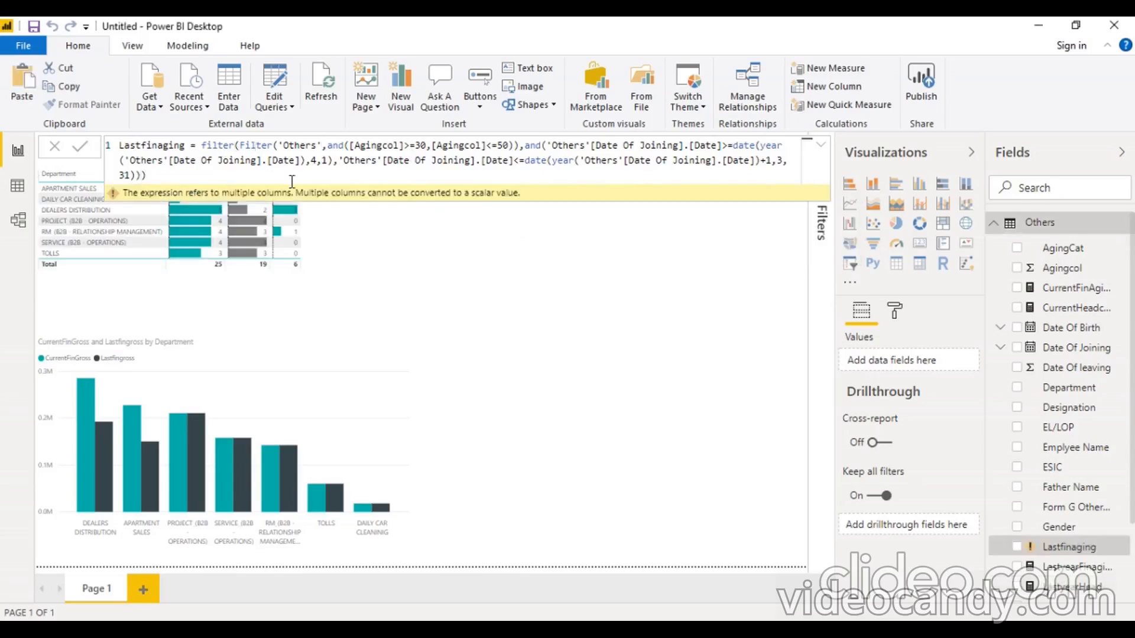
# Step: Wrap the Lastfinaging measure's whole filter expression in countrows( ) and commit the formula
pyautogui.doubleClick(202, 145)
pyautogui.write('s')
pyautogui.press('BackSpace')
pyautogui.write('cou')
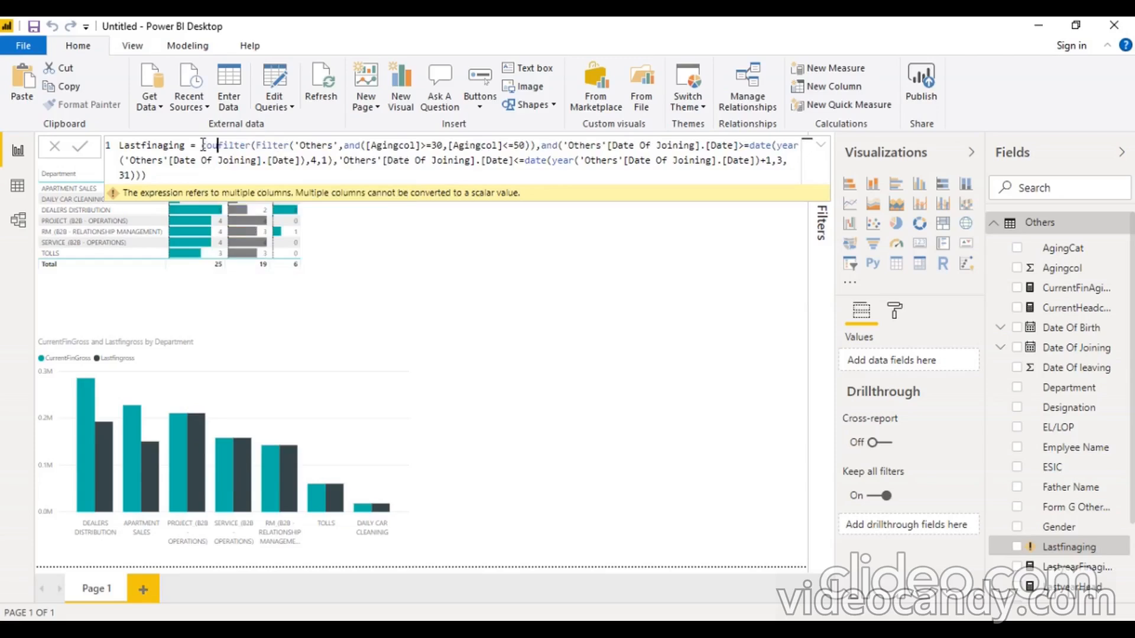
pyautogui.write('ntrows(')
pyautogui.click(407, 171)
pyautogui.write(')')
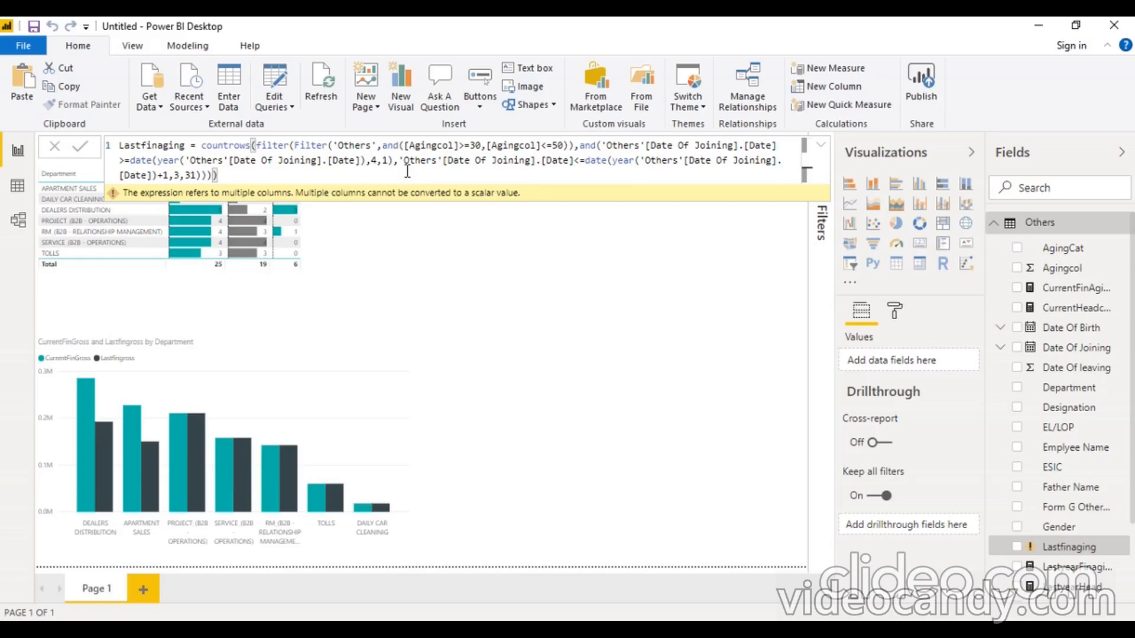
pyautogui.press('Return')
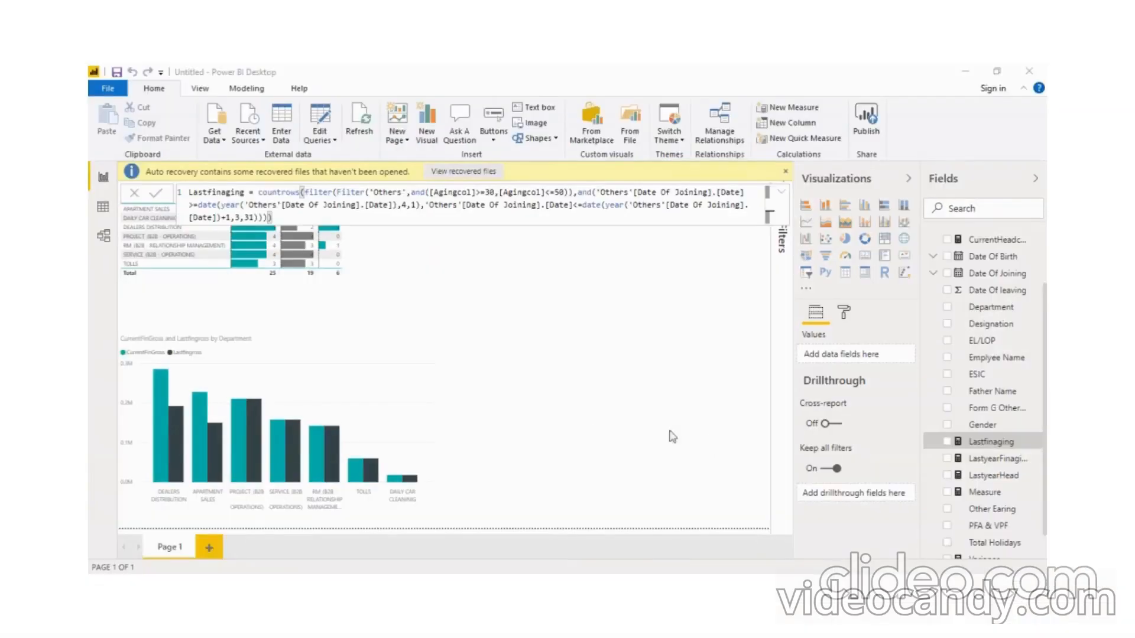
# Step: Try to rename the Lastfinaging measure to currentfinaging
pyautogui.click(222, 192)
pyautogui.click(222, 192)
pyautogui.click(208, 192)
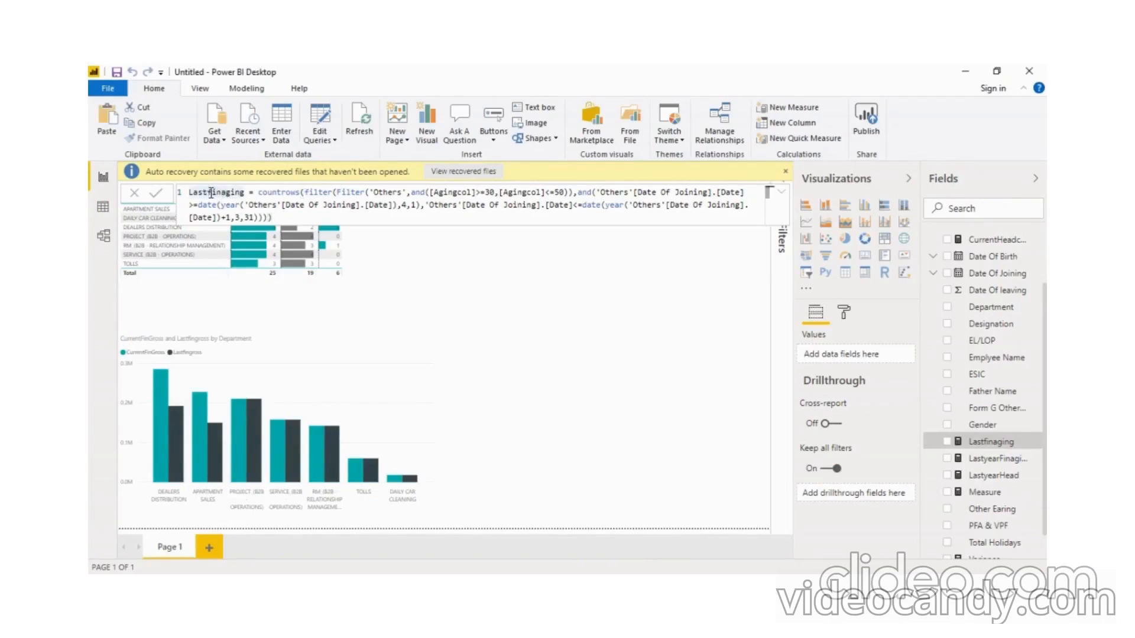
pyautogui.press('BackSpace')
pyautogui.press('BackSpace')
pyautogui.press('BackSpace')
pyautogui.press('BackSpace')
pyautogui.write('current')
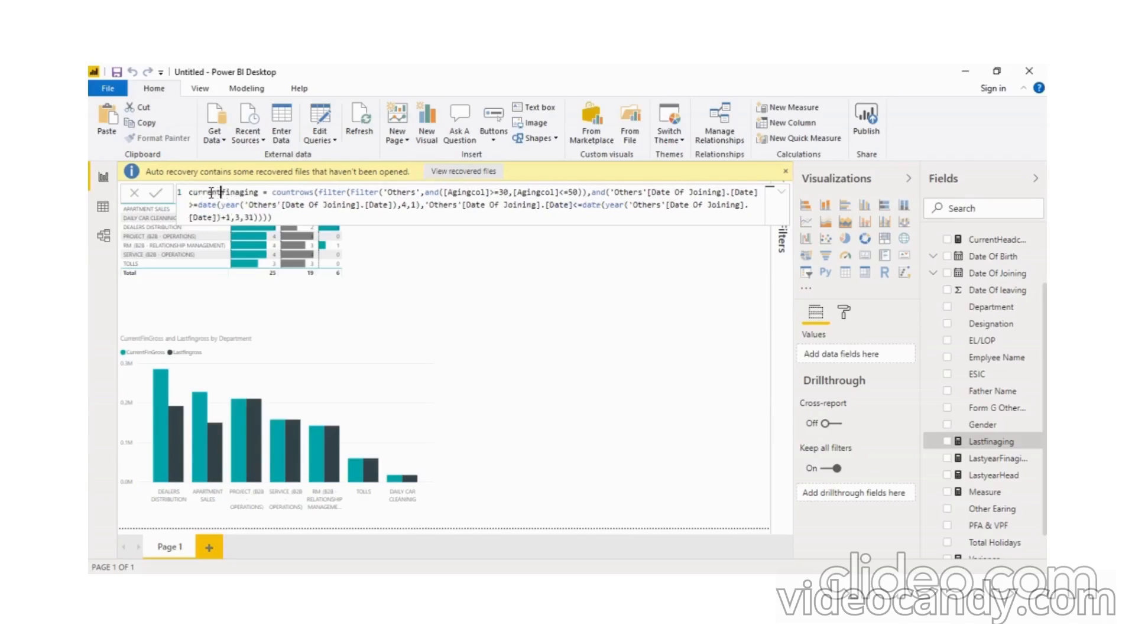
pyautogui.press('Return')
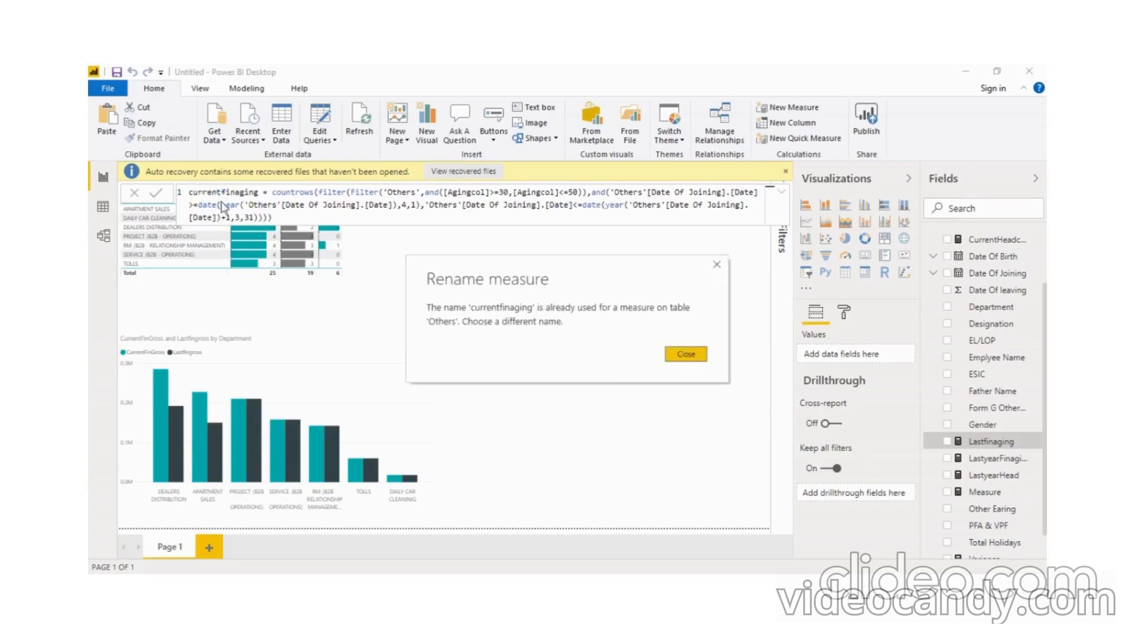
pyautogui.click(717, 266)
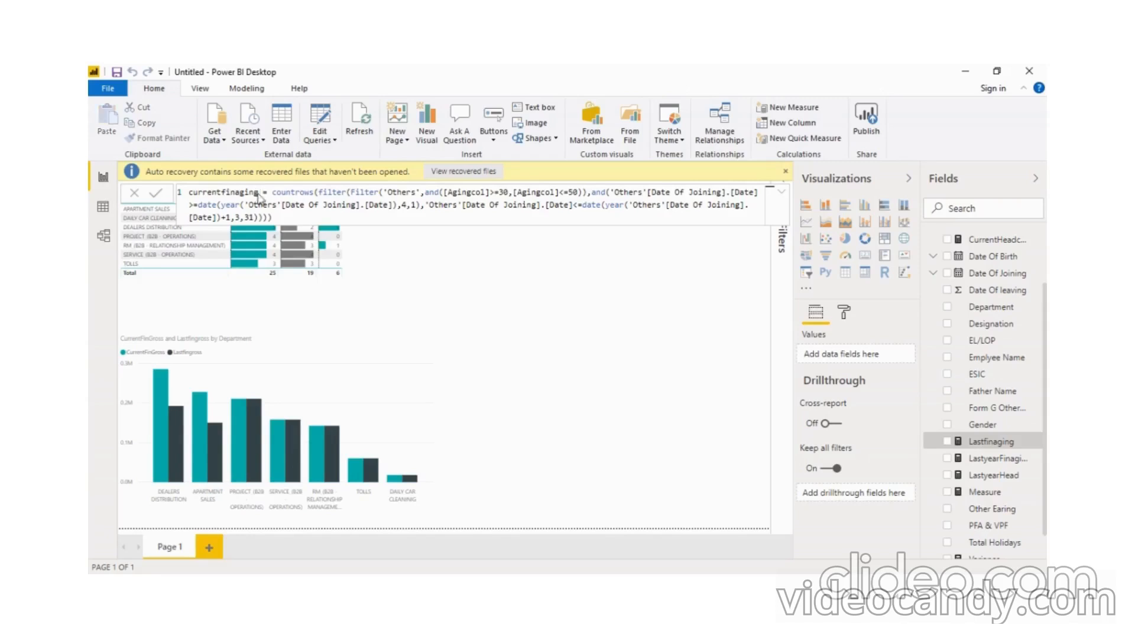
# Step: Name the 30-to-50 age count measure currfinaging30to50 and commit it
pyautogui.doubleClick(259, 192)
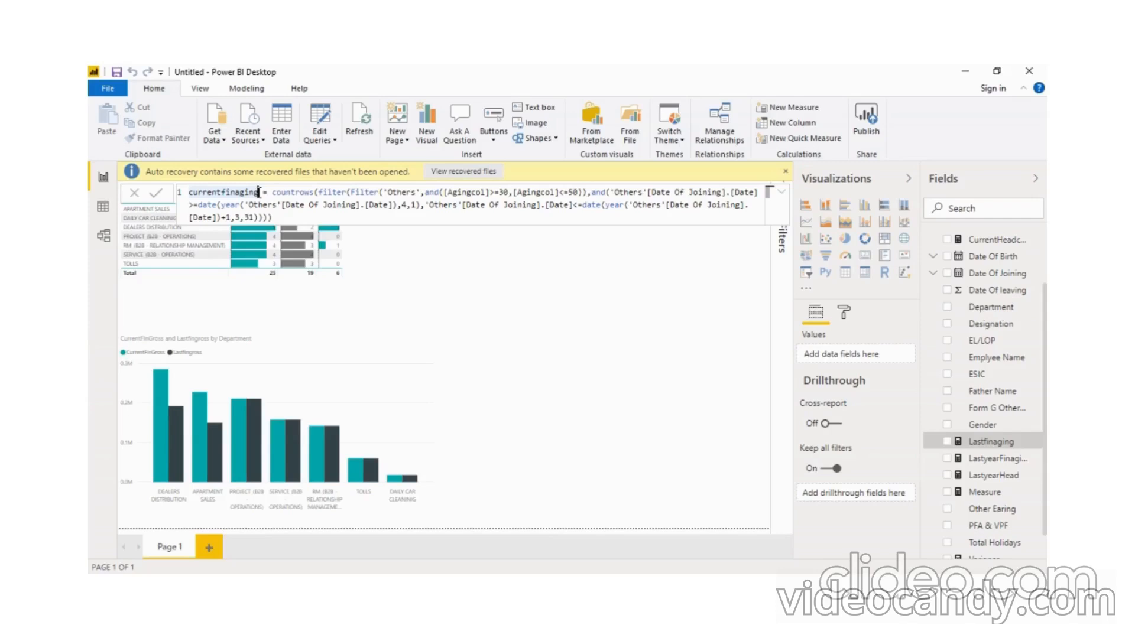
pyautogui.write('currfinaging = Countr')
pyautogui.press('Right')
pyautogui.press('Right')
pyautogui.press('Right')
pyautogui.press('Right')
pyautogui.press('Right')
pyautogui.press('Right')
pyautogui.press('Right')
pyautogui.press('Right')
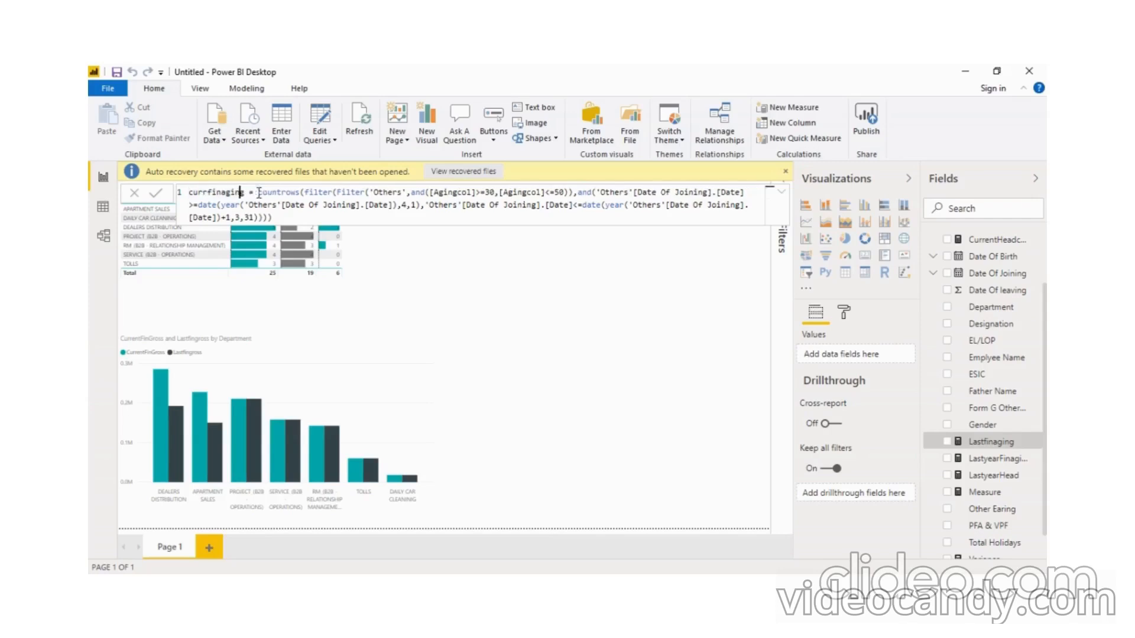
pyautogui.write('30to50')
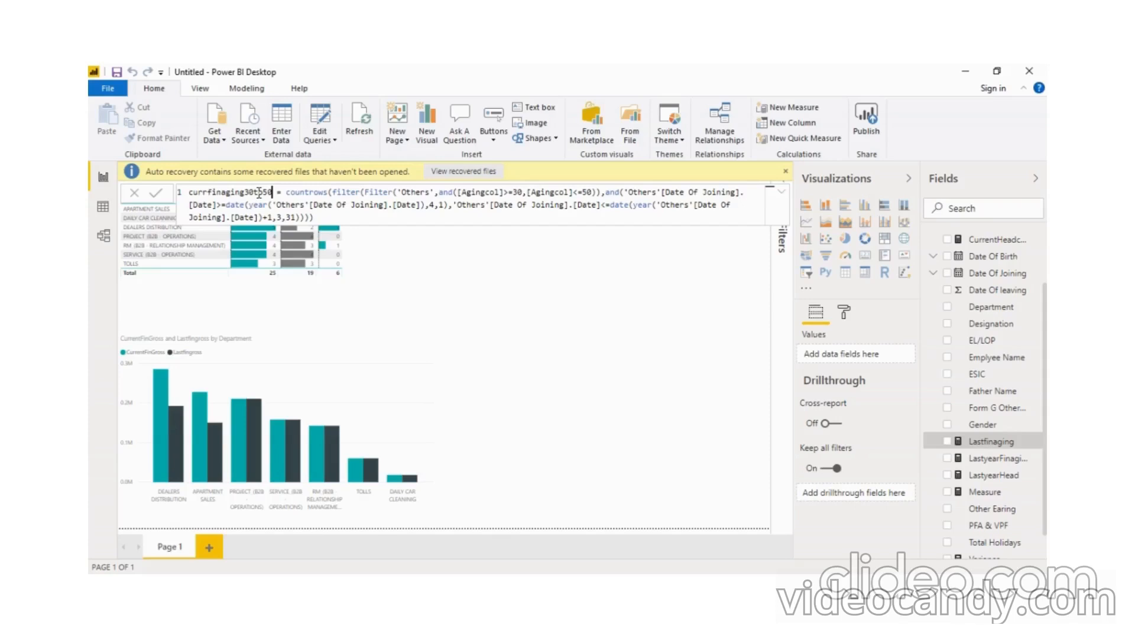
pyautogui.press('Return')
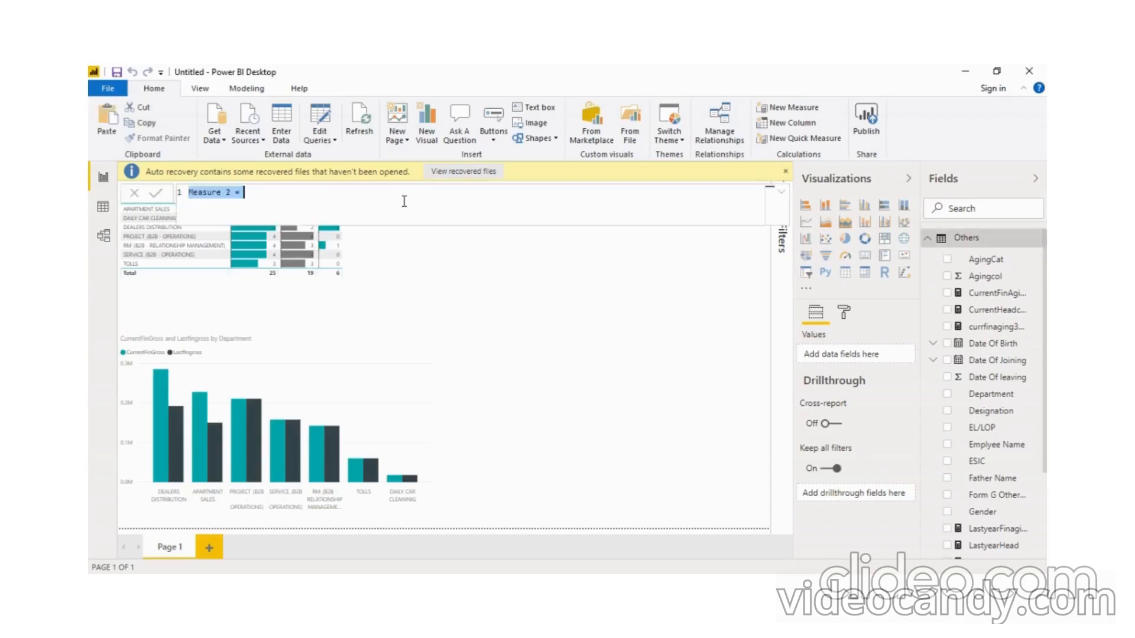
# Step: Start the new measure's formula with CALCULATE('Others'[currfinaging30to50],SAMEPERIODLASTYEAR(
pyautogui.click(403, 200)
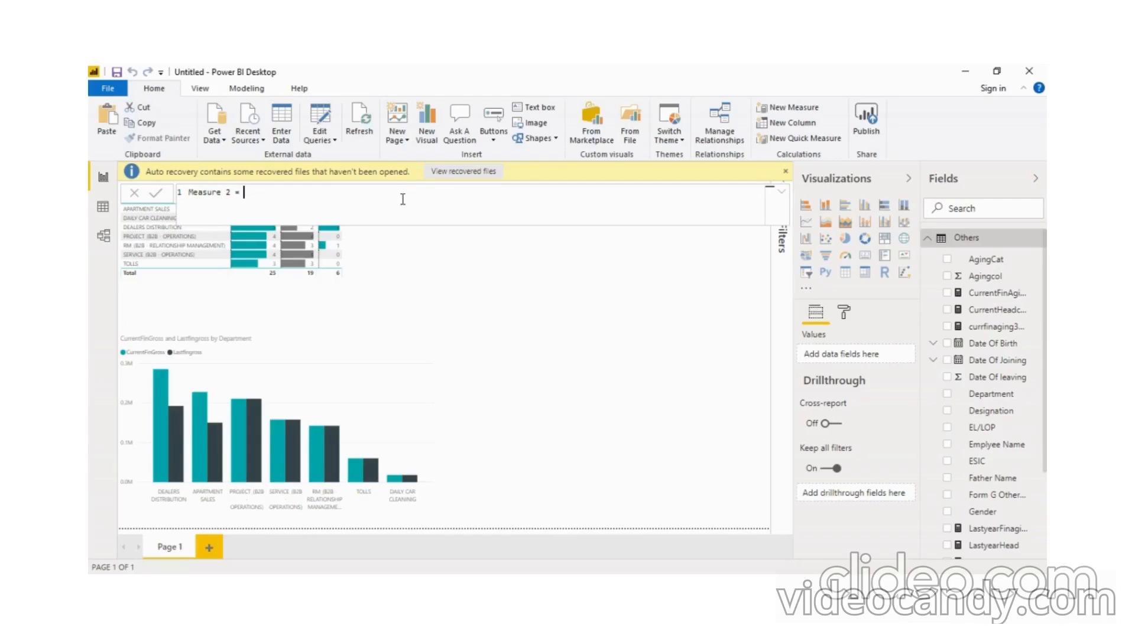
pyautogui.write("CALCULATE( '")
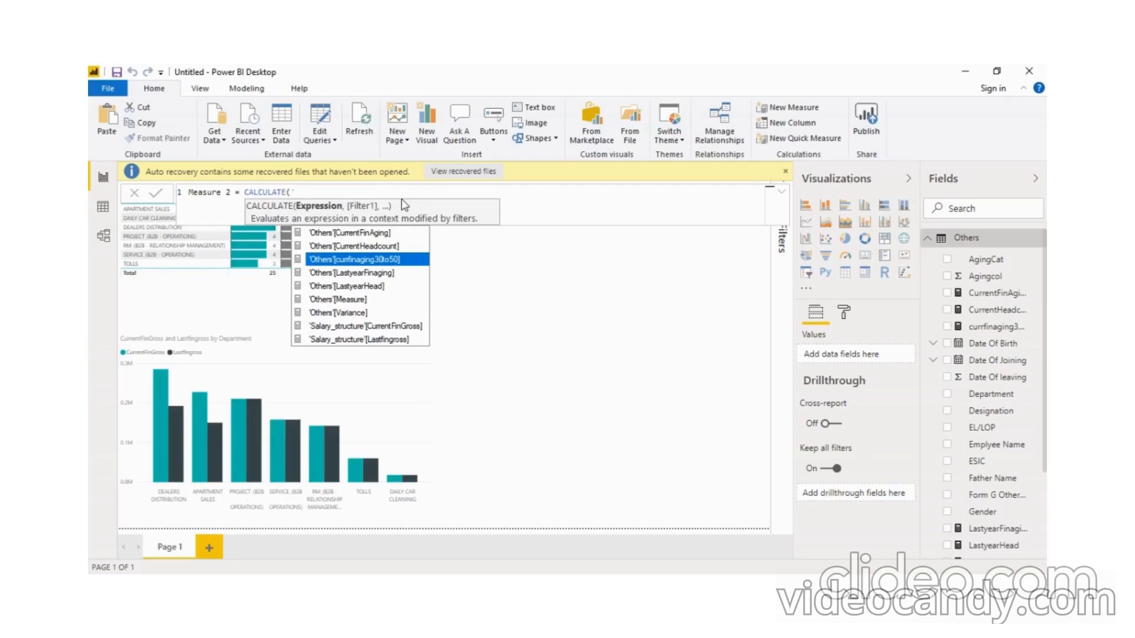
pyautogui.press('Tab')
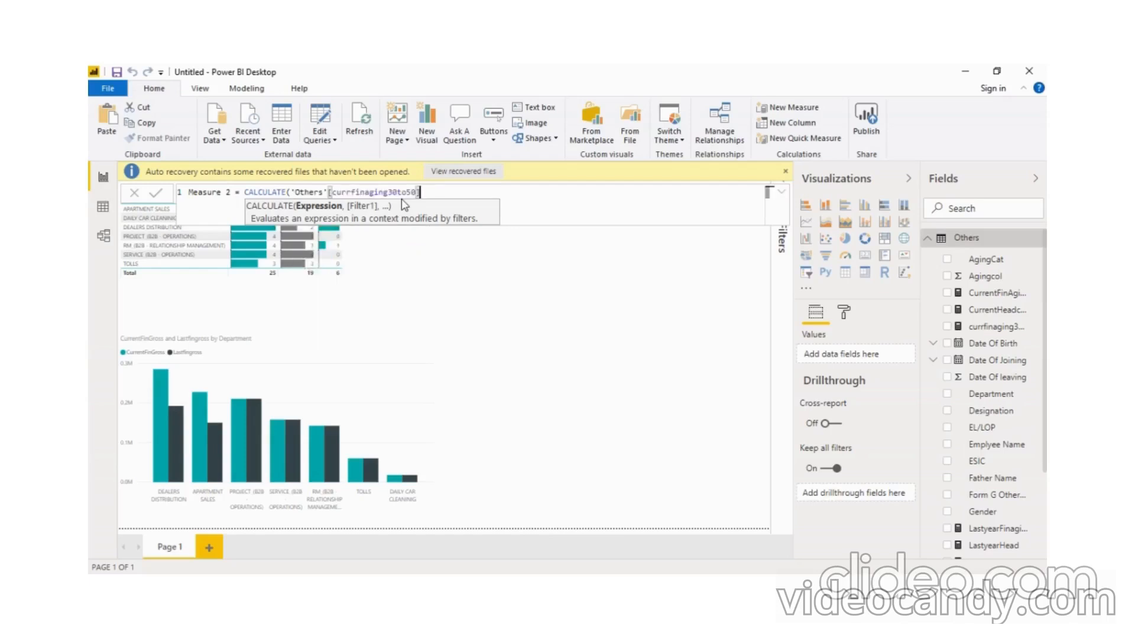
pyautogui.write(',')
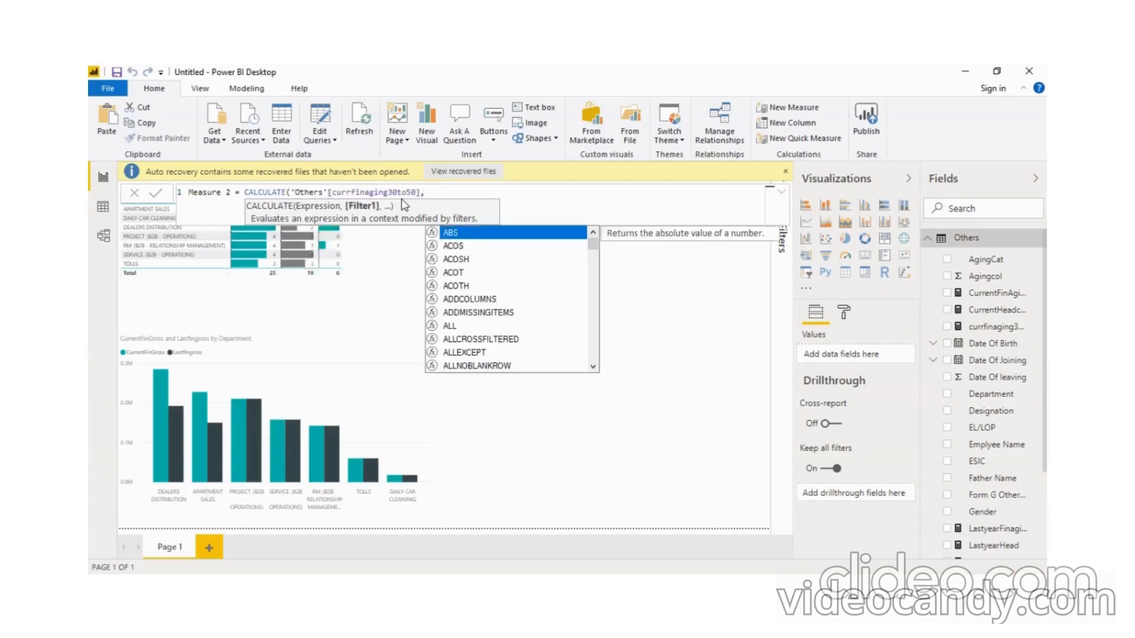
pyautogui.write('same')
pyautogui.press('Tab')
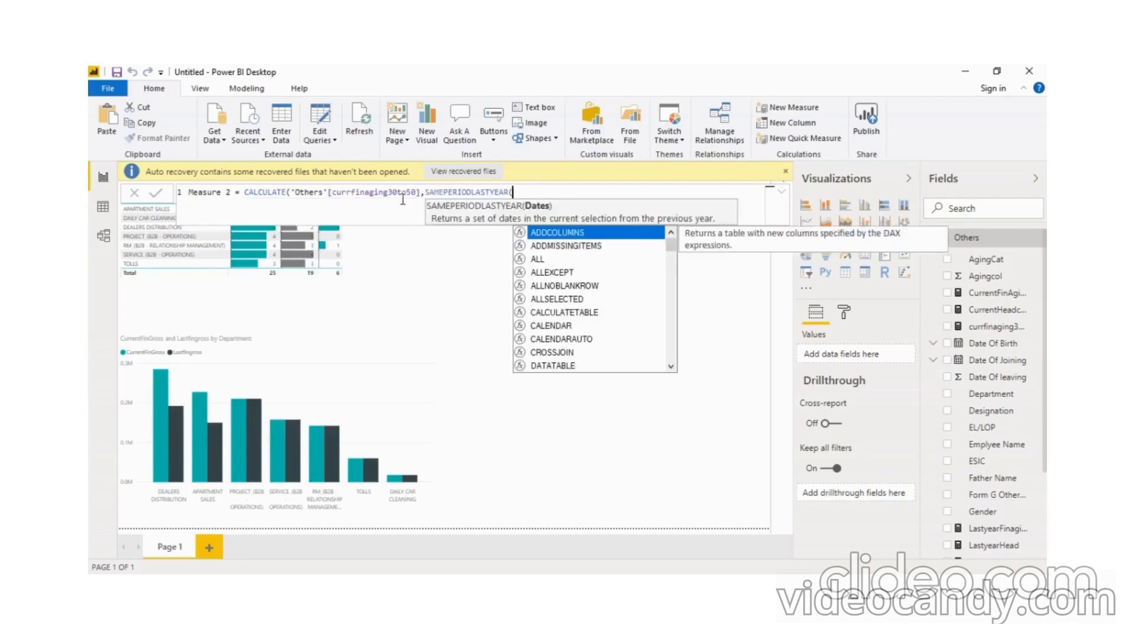
# Step: Give SAMEPERIODLASTYEAR the dates 'Others'[Date Of Joining].[Date] and close both functions
pyautogui.press('Down')
pyautogui.press('Down')
pyautogui.press('Down')
pyautogui.press('Down')
pyautogui.press('Tab')
pyautogui.write('.')
pyautogui.press('Tab')
pyautogui.write('))')
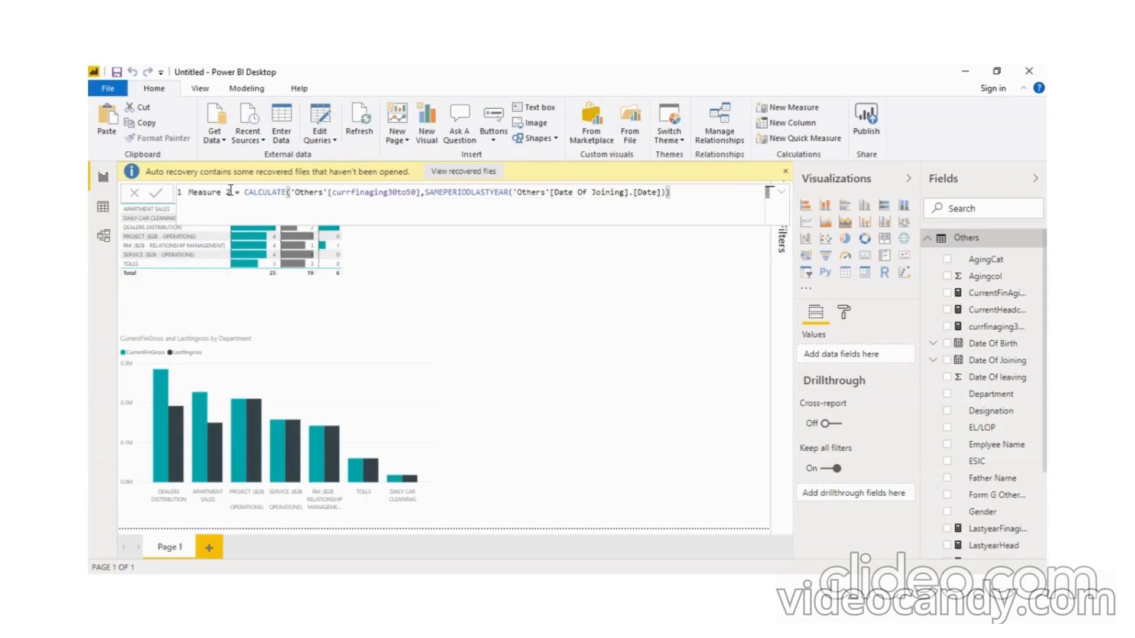
# Step: Name the last-year measure Lastfinyear30to50 and commit it
pyautogui.moveTo(230, 191); pyautogui.dragTo(188, 192)
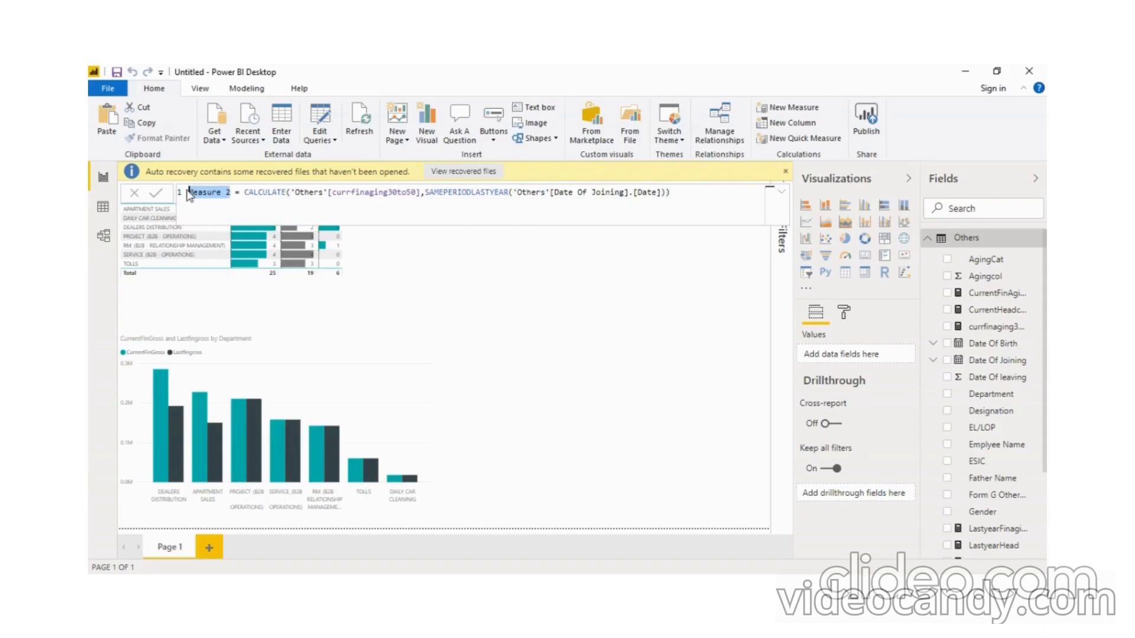
pyautogui.write('Lastfinyear30to50')
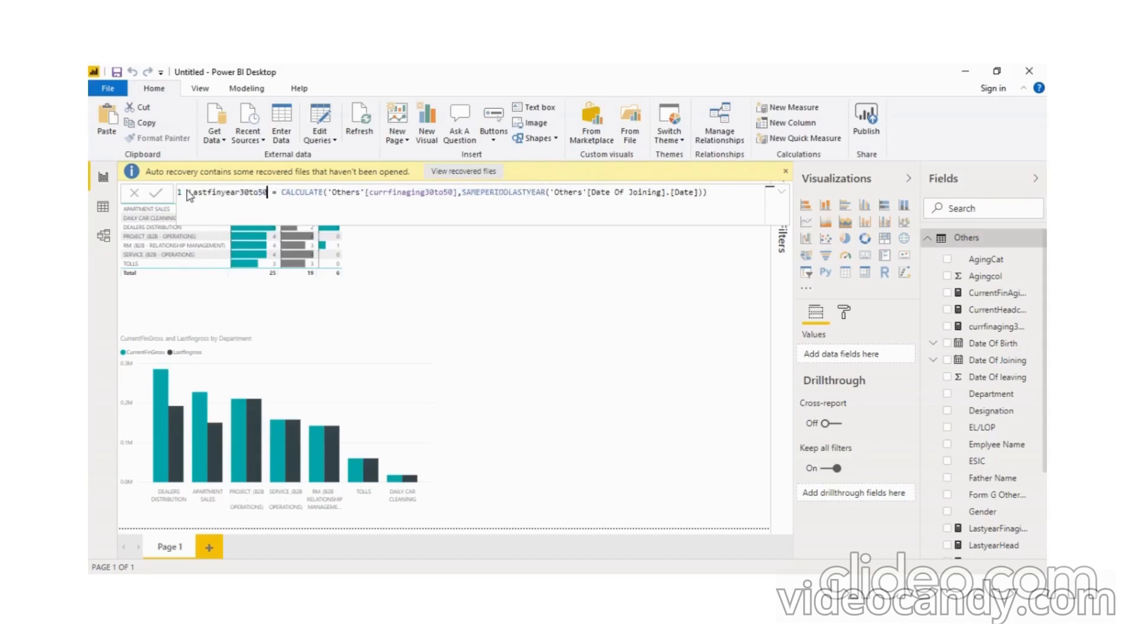
pyautogui.press('Return')
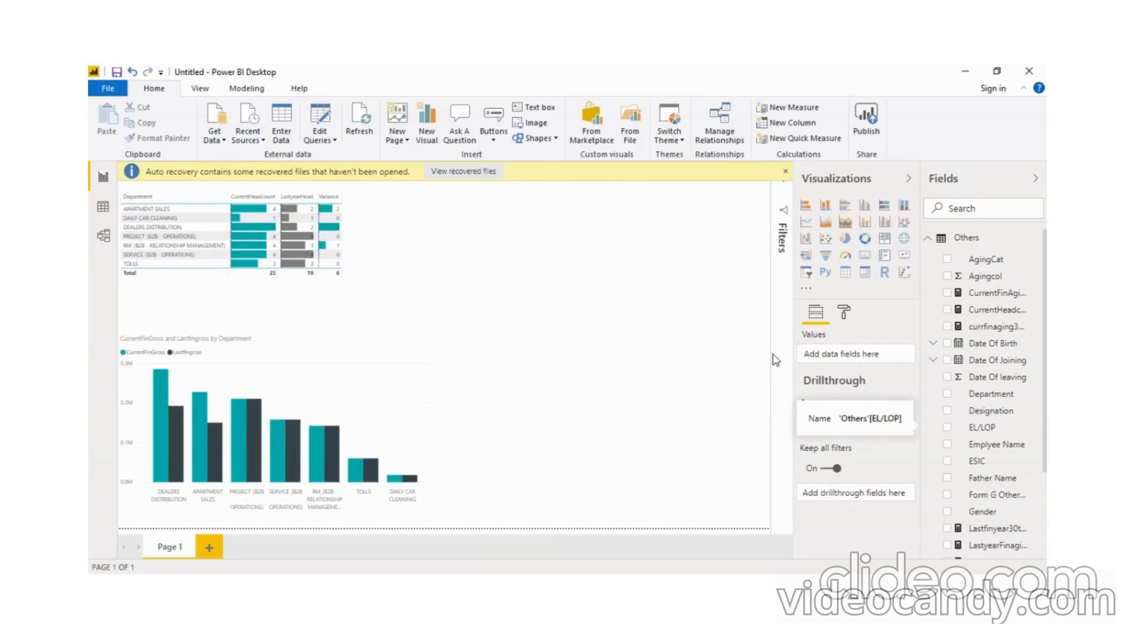
# Step: Create a stacked column chart with CurrentFinAging, currfinaging30to50, Lastfinyear30to50 and LastyearFinaging as its values
pyautogui.click(947, 293)
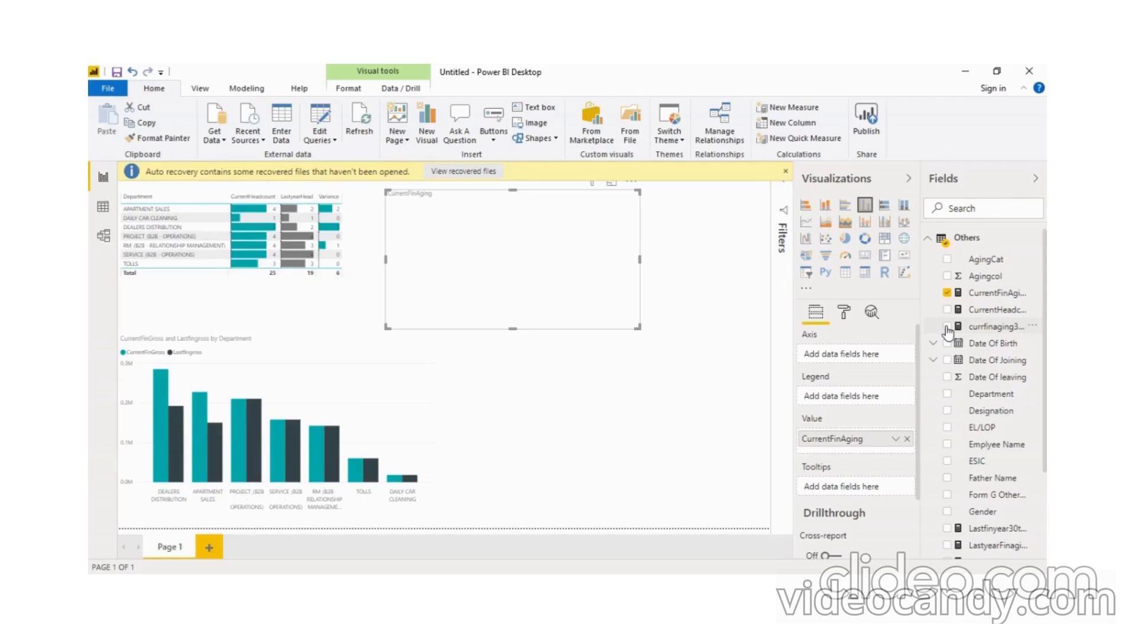
pyautogui.click(947, 326)
pyautogui.click(947, 529)
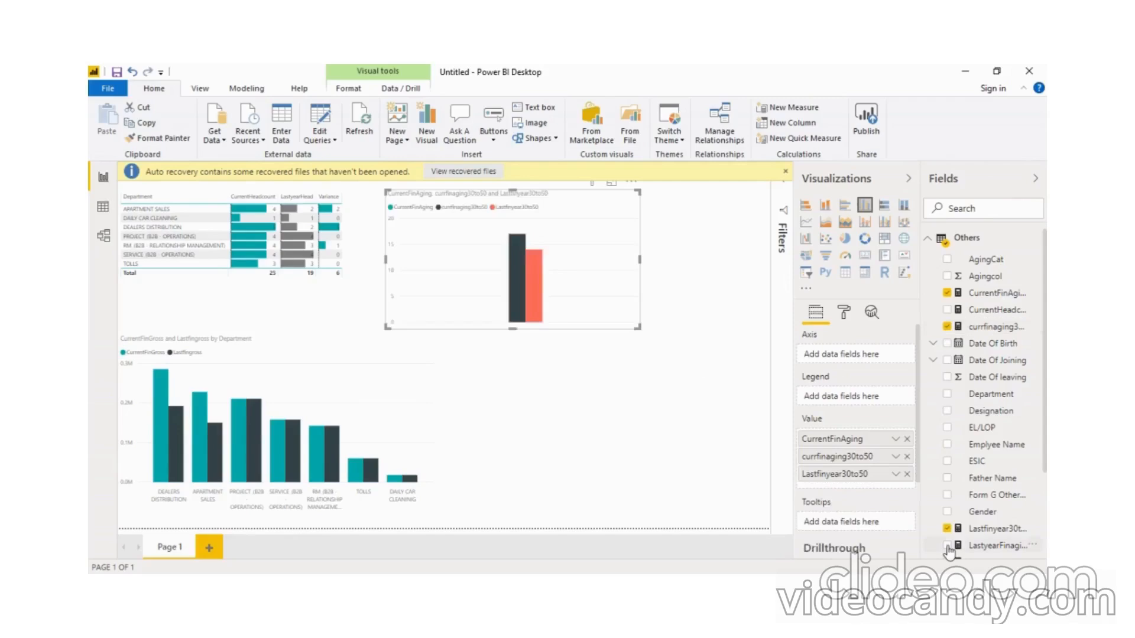
pyautogui.click(948, 545)
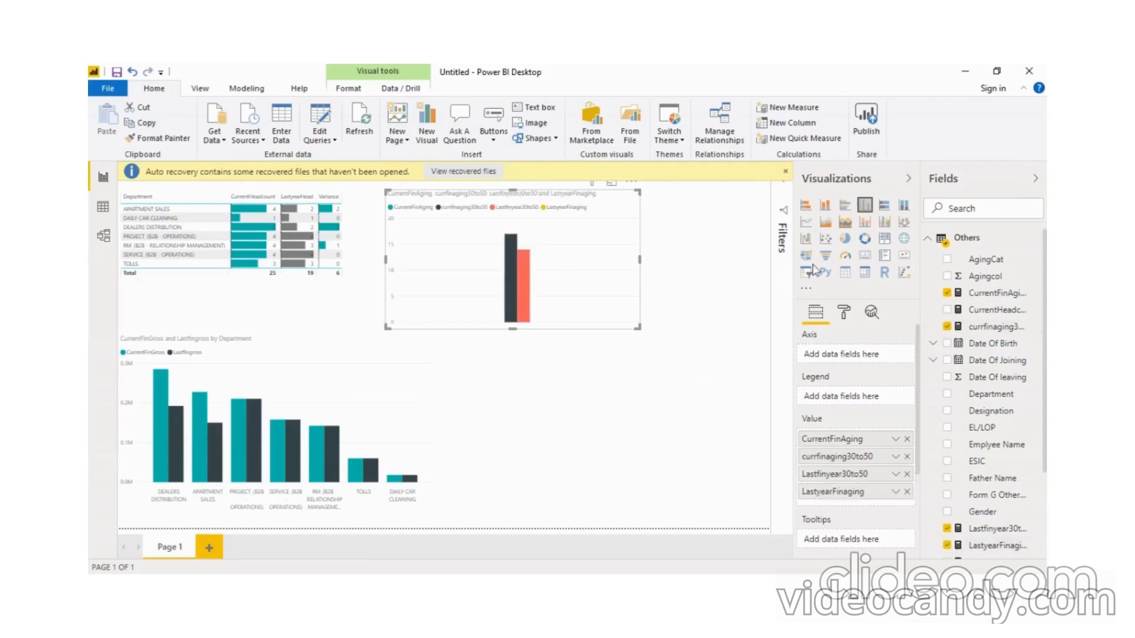
pyautogui.click(827, 209)
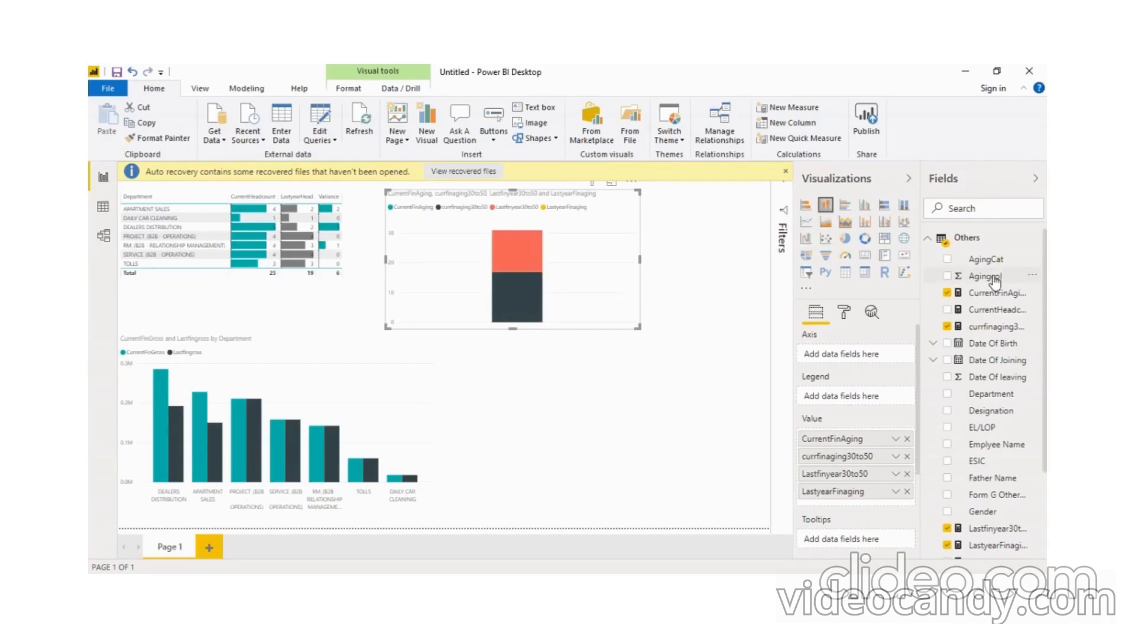
# Step: Put Agingcol on the stacked column chart's axis and replace it with AgingCat
pyautogui.moveTo(996, 283); pyautogui.dragTo(853, 358)
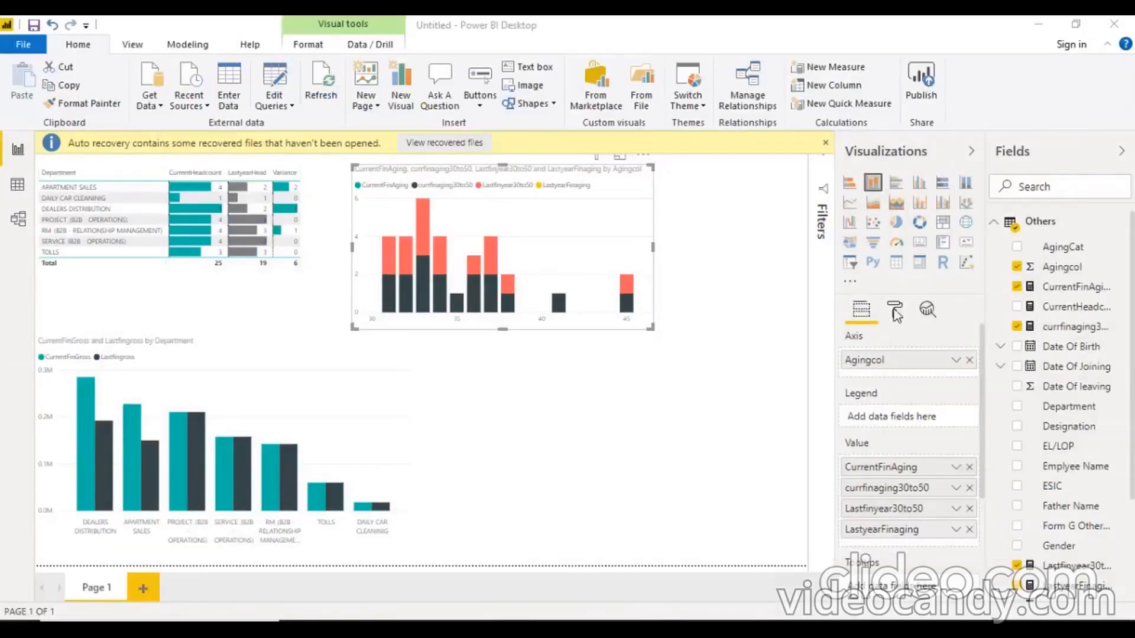
pyautogui.click(969, 360)
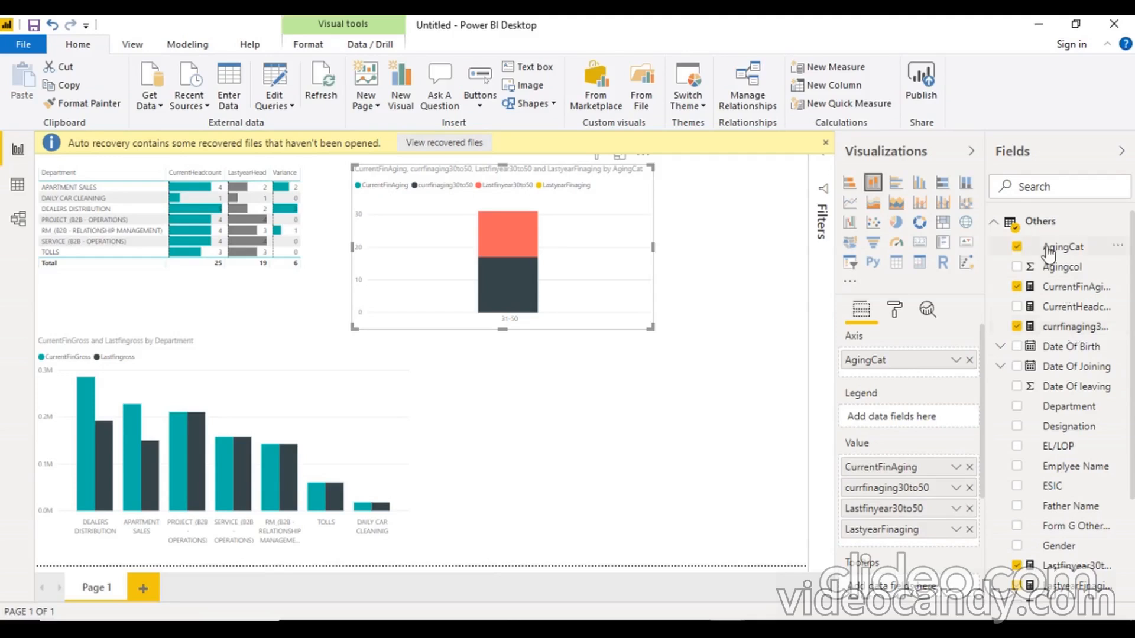
# Step: In the CurrentFinAging measure, add +1 to the year in the 3,31 end date and commit the formula
pyautogui.click(1066, 289)
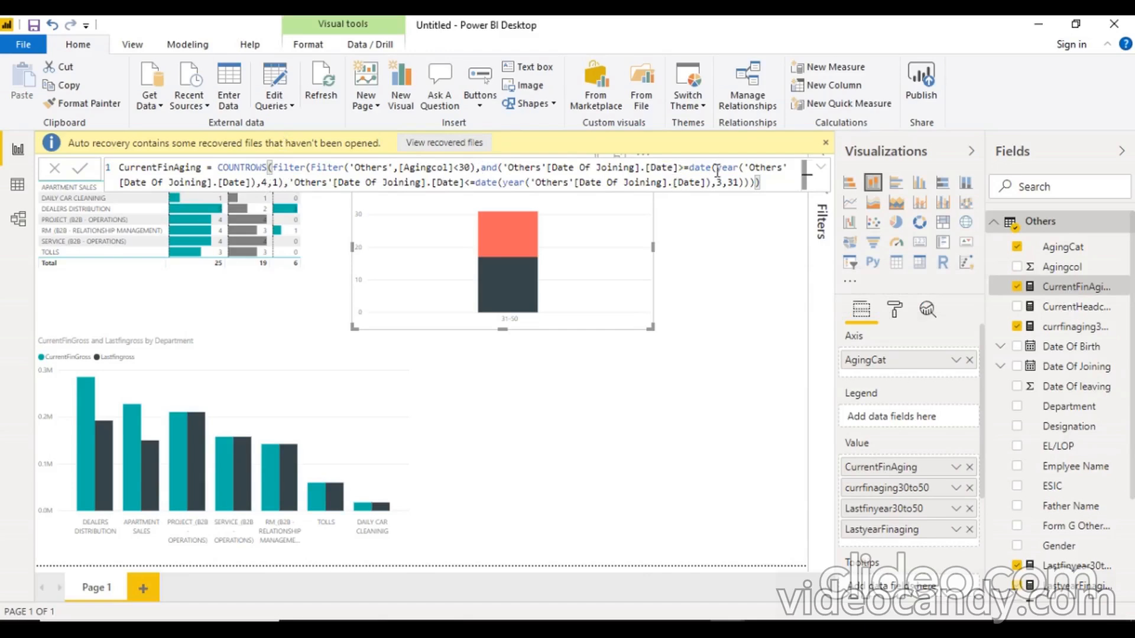
pyautogui.click(257, 182)
pyautogui.keyDown('shift'); pyautogui.click(280, 182); pyautogui.keyUp('shift')
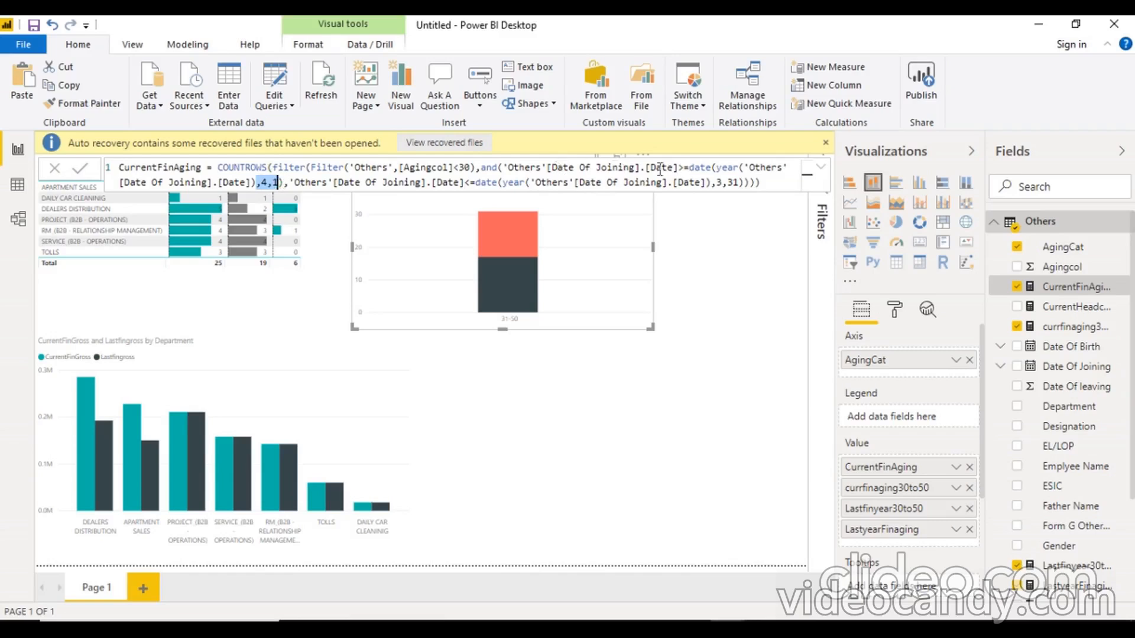
pyautogui.click(480, 168)
pyautogui.moveTo(480, 168); pyautogui.dragTo(509, 169)
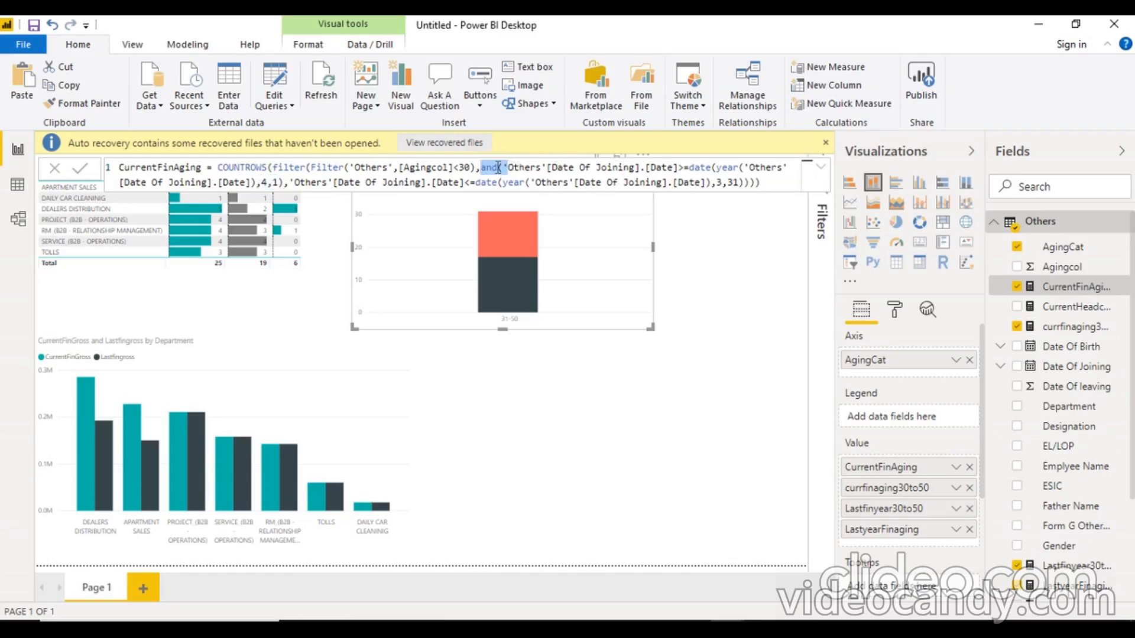
pyautogui.click(486, 167)
pyautogui.moveTo(257, 182); pyautogui.dragTo(277, 182)
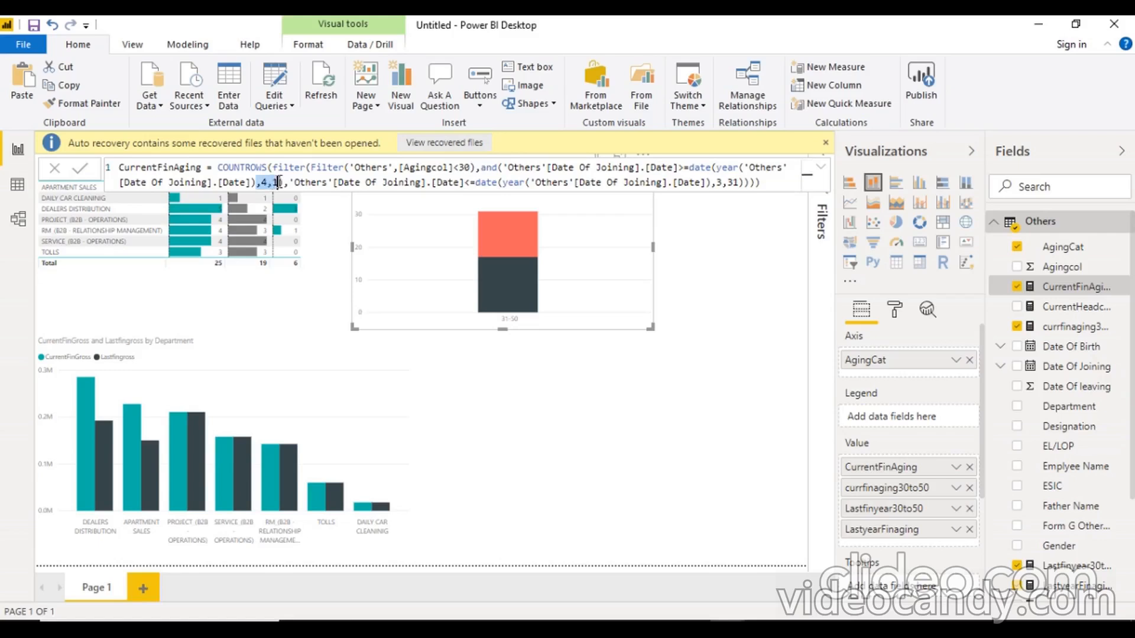
pyautogui.click(718, 182)
pyautogui.click(714, 184)
pyautogui.write('+1')
pyautogui.click(781, 183)
pyautogui.press('Return')
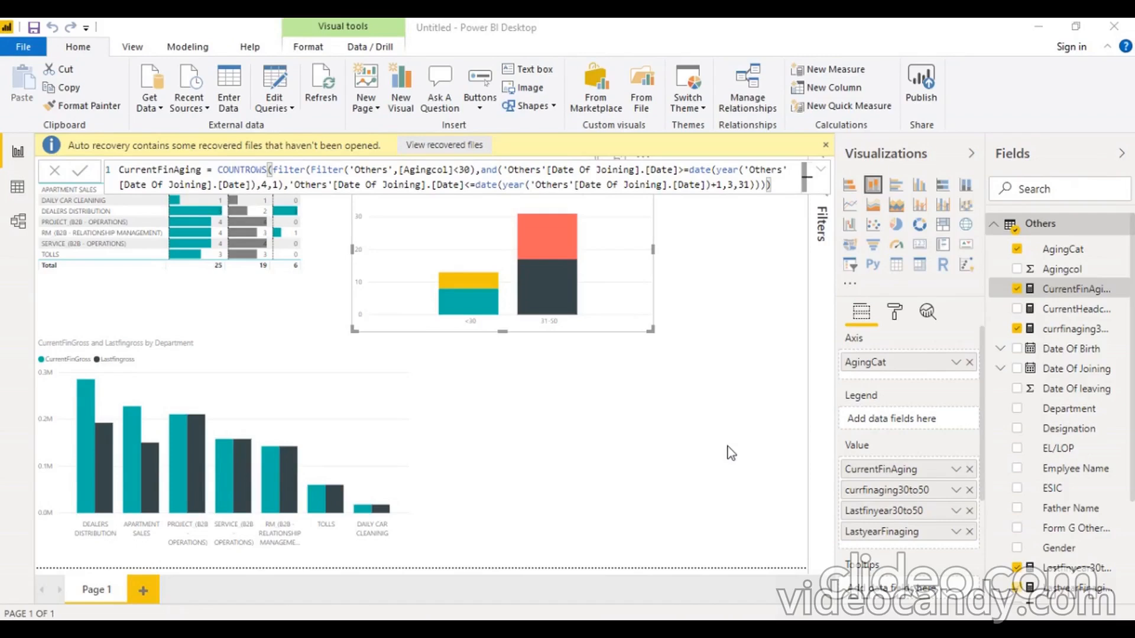
# Step: Add a new measure to the Others table
pyautogui.click(1120, 225)
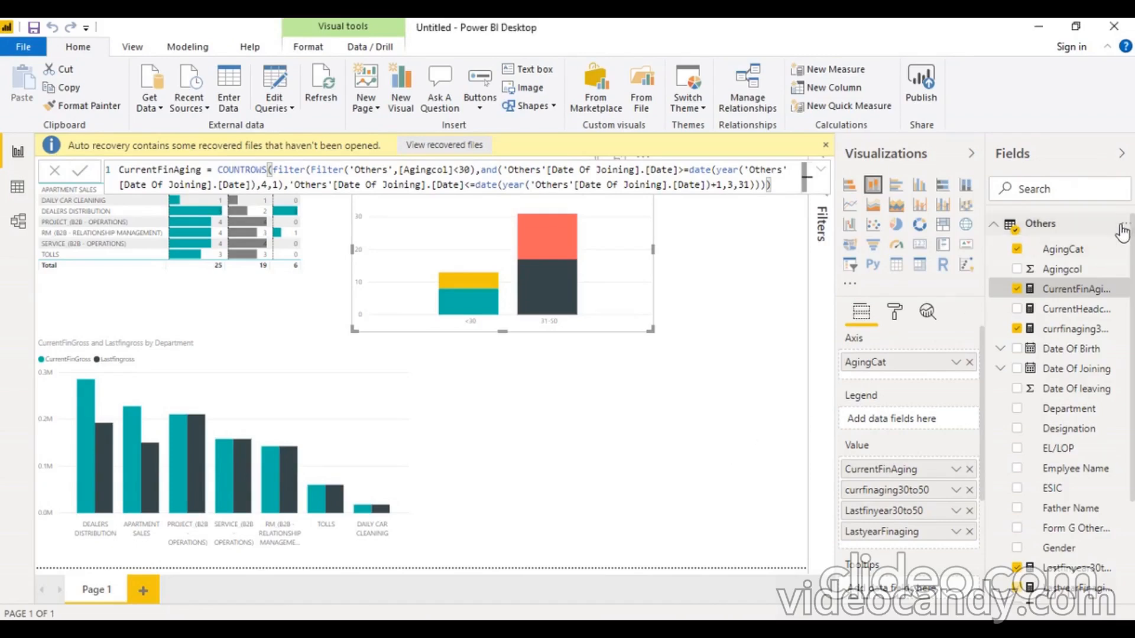
pyautogui.click(1121, 232)
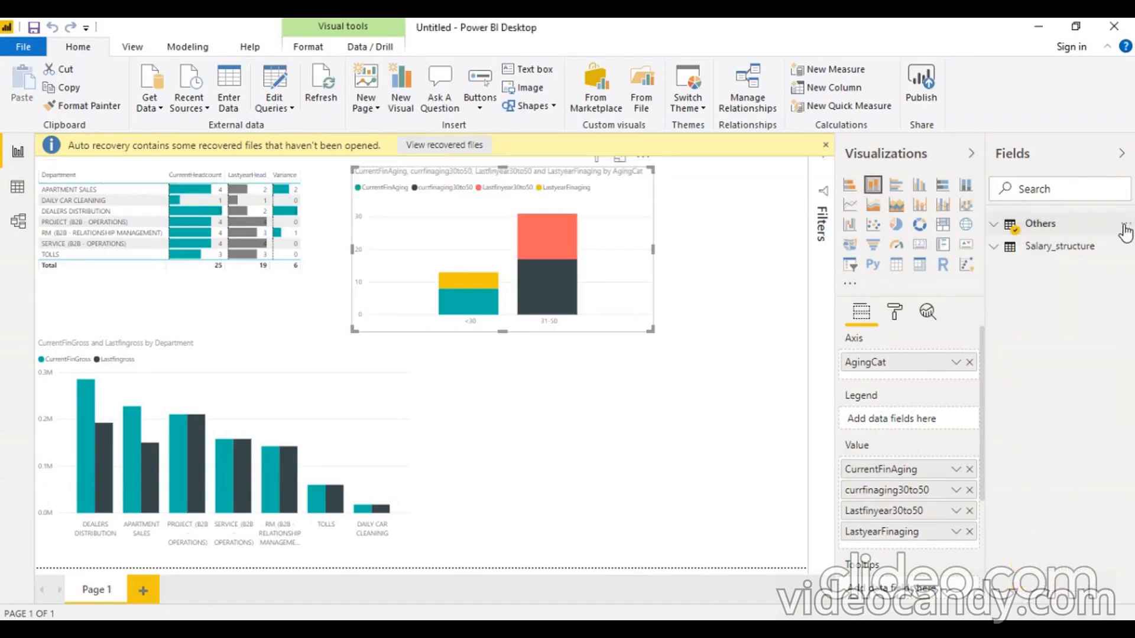
pyautogui.click(1125, 231)
pyautogui.click(1126, 228)
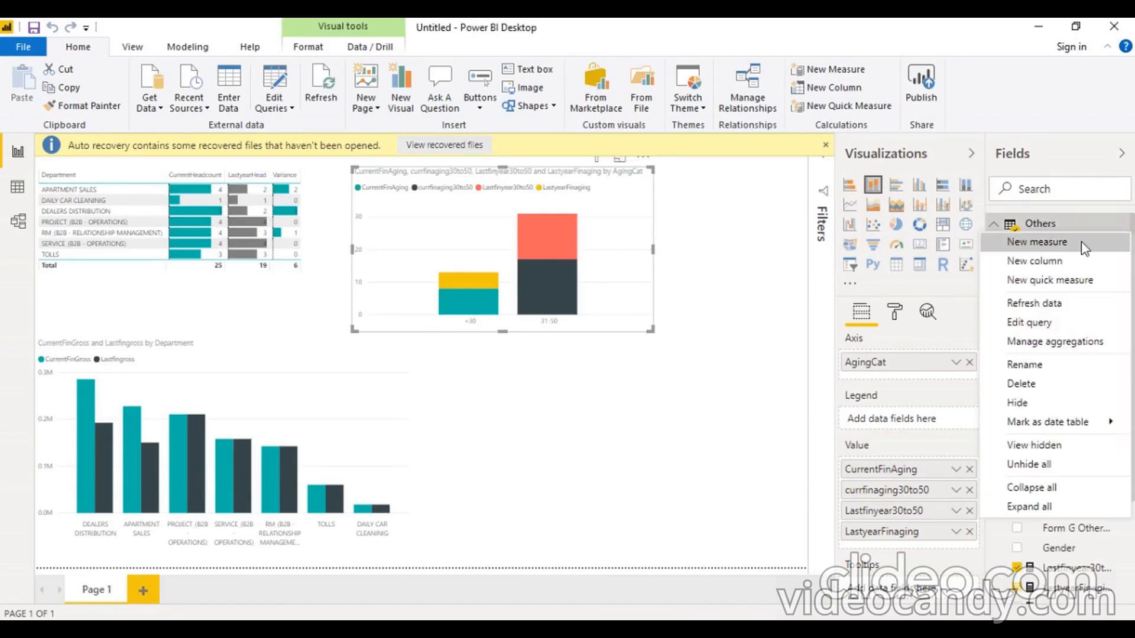
pyautogui.click(1012, 243)
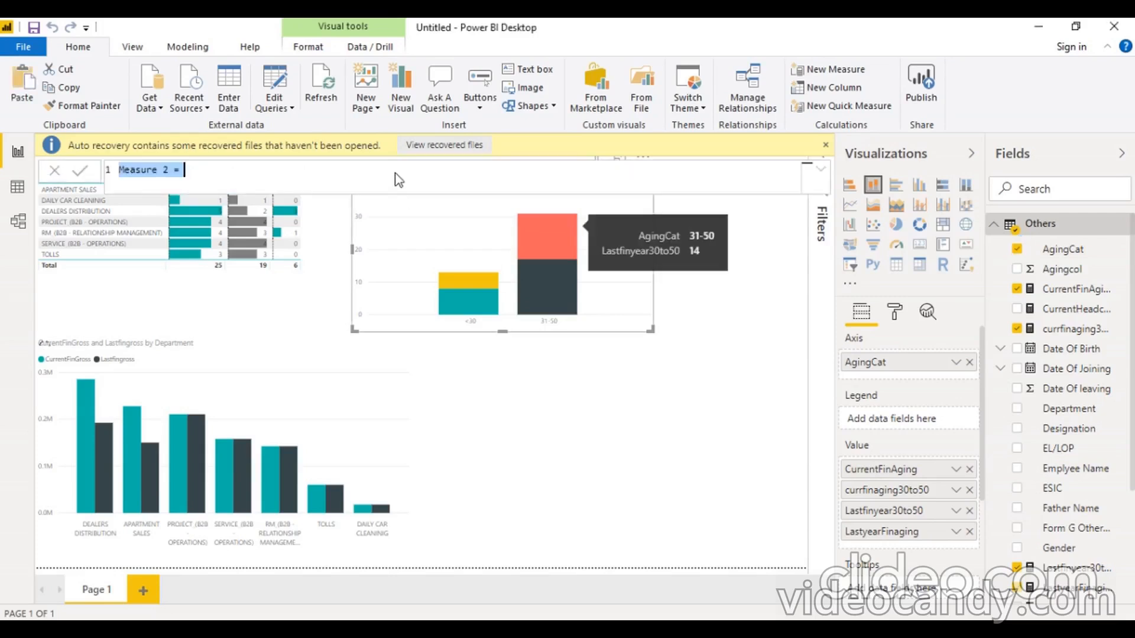
# Step: Enter Filter('Others',[Gender]="Male") as the new measure's expression
pyautogui.write('F')
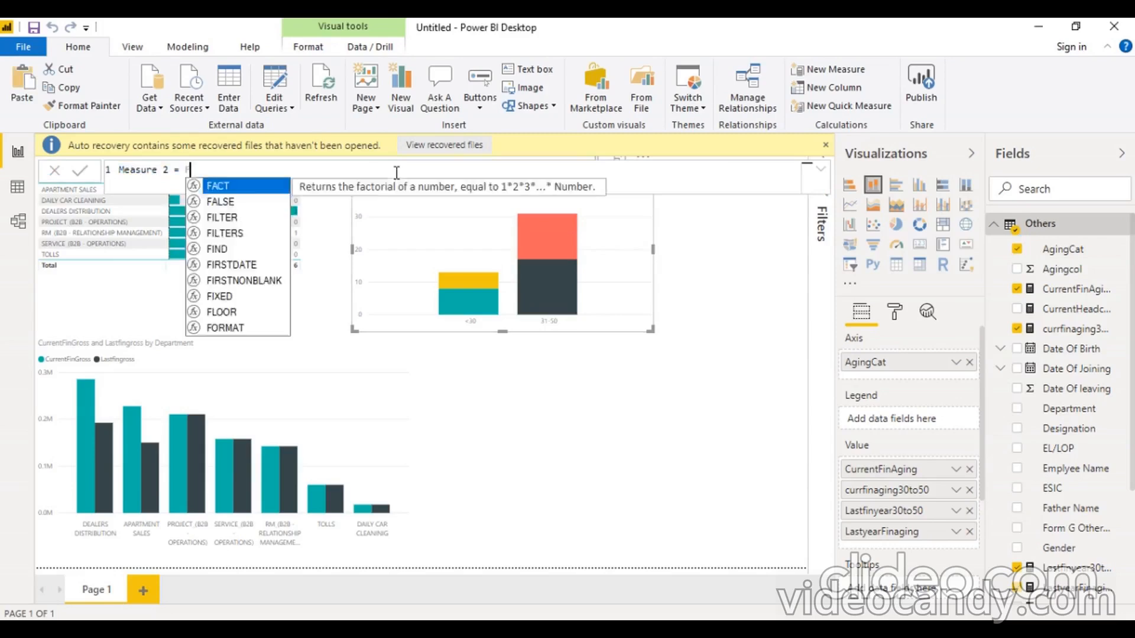
pyautogui.write("ilter('Others',")
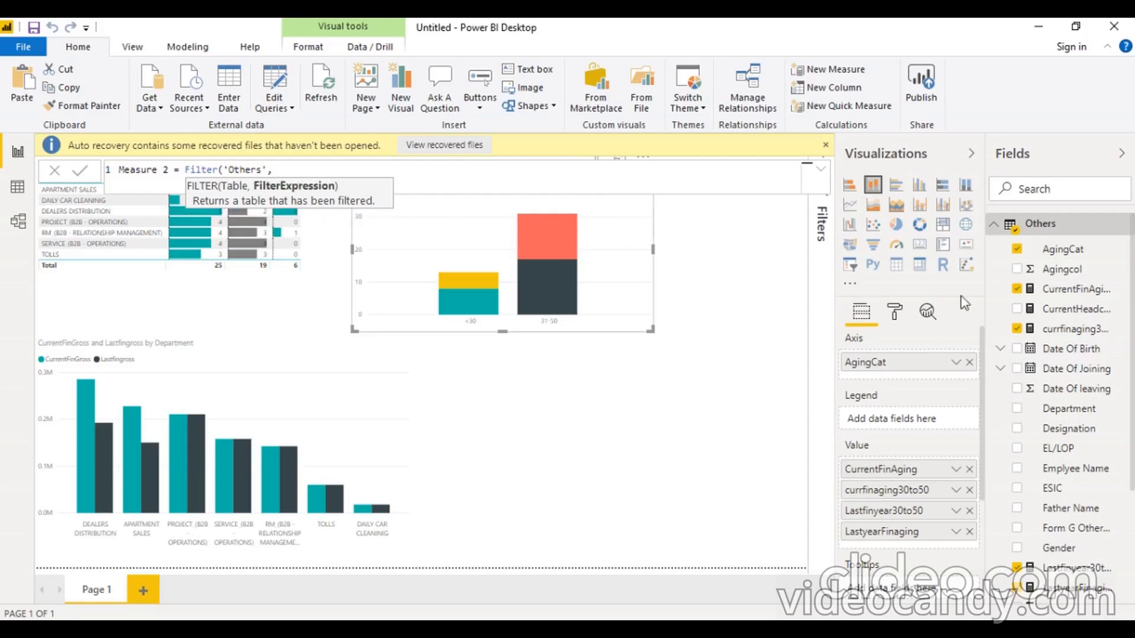
pyautogui.scroll(-3, 1092, 400)
pyautogui.press('Down')
pyautogui.press('Down')
pyautogui.press('Down')
pyautogui.press('Down')
pyautogui.press('Down')
pyautogui.press('Down')
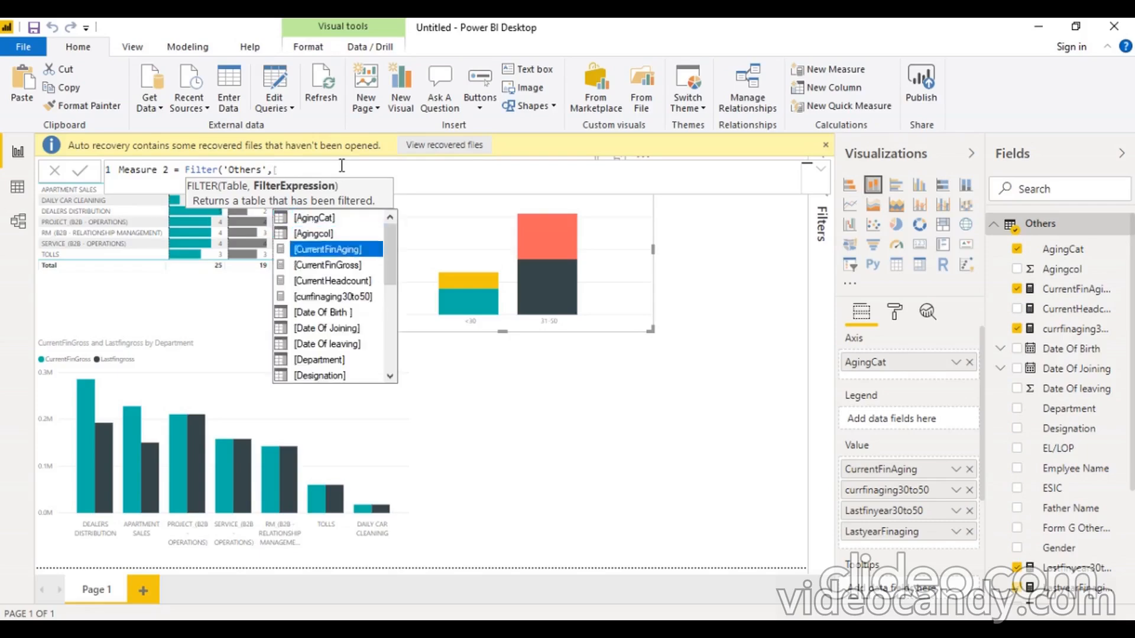
pyautogui.write('[Ge')
pyautogui.press('Tab')
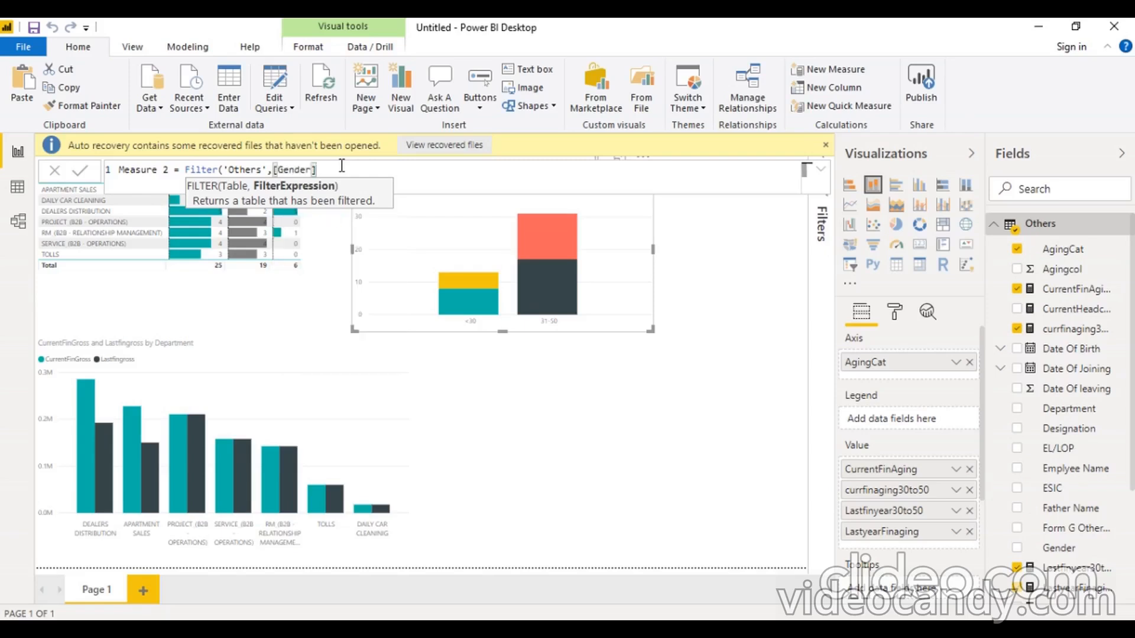
pyautogui.write('="Male")')
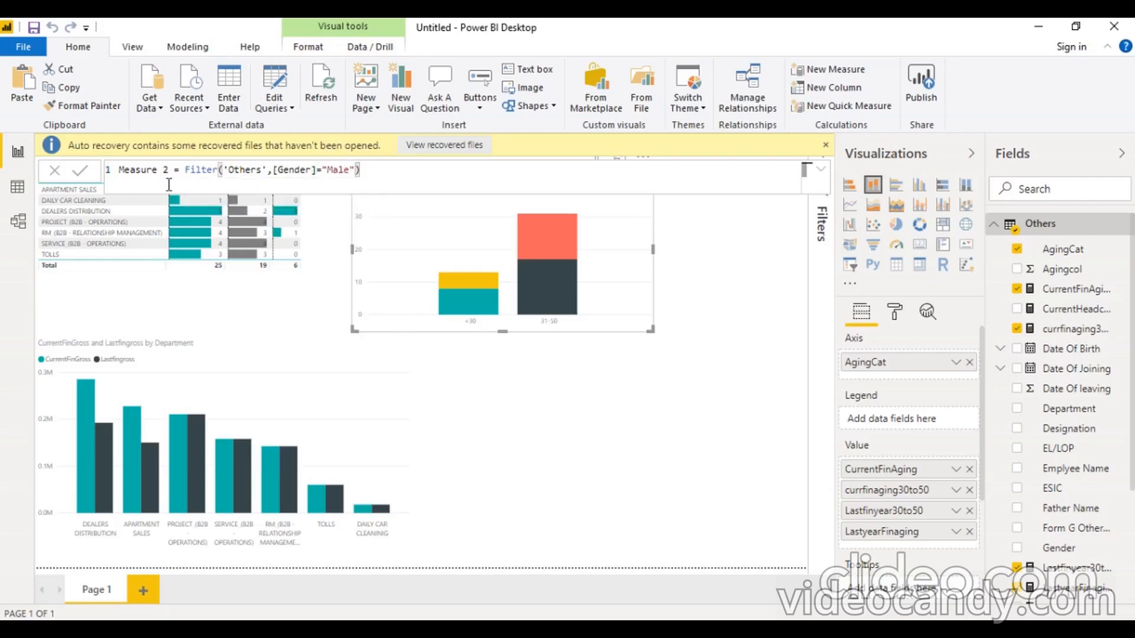
# Step: Wrap the gender filter in an outer filter function and open an and( condition after it
pyautogui.click(185, 170)
pyautogui.write('filter(')
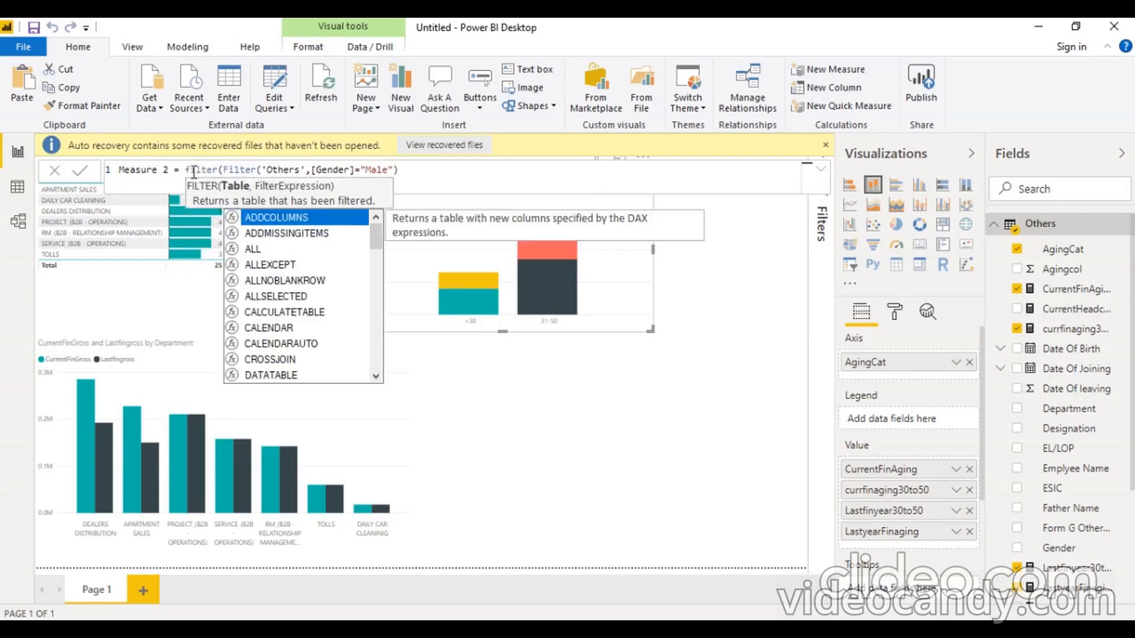
pyautogui.click(419, 172)
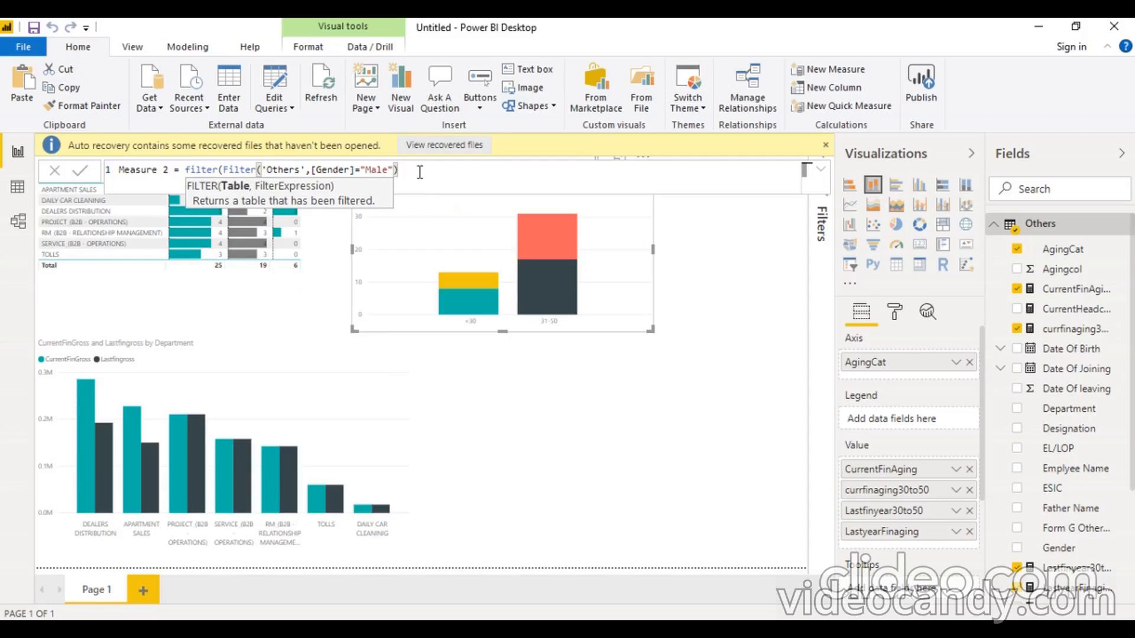
pyautogui.write(',and(')
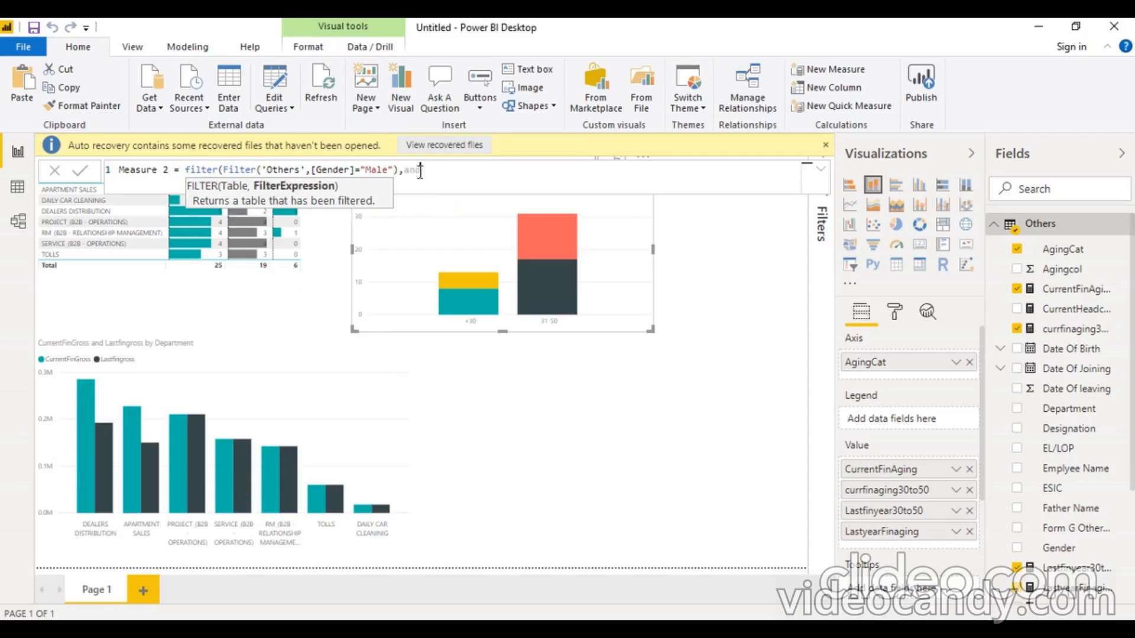
# Step: Insert 'Others'[Date Of Joining].[Date] as the field tested by the first logical argument of the and function
pyautogui.write("'")
pyautogui.press('Down')
pyautogui.press('Down')
pyautogui.press('Down')
pyautogui.press('Down')
pyautogui.press('Down')
pyautogui.press('Down')
pyautogui.press('Down')
pyautogui.press('Tab')
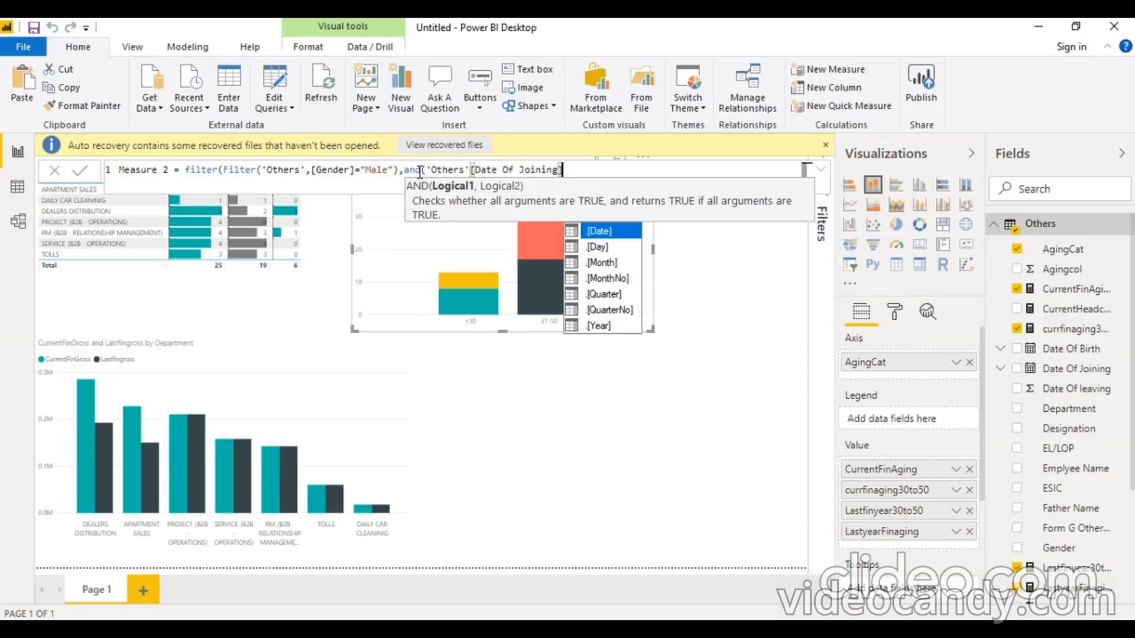
pyautogui.press('Tab')
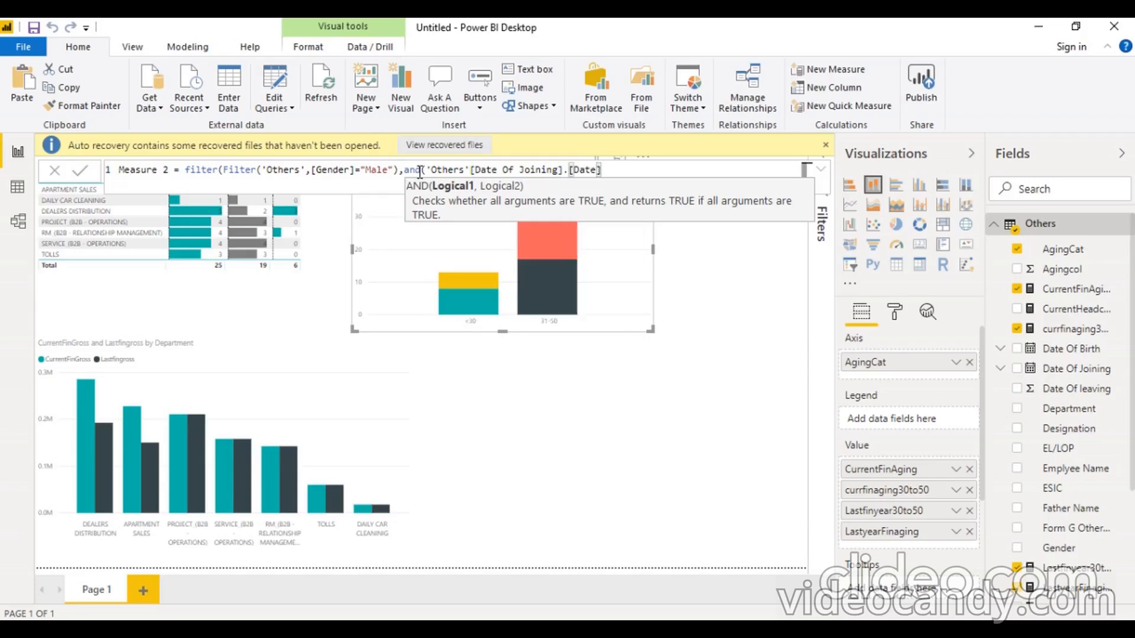
# Step: Complete the first argument with >=date(year('Others'[Date Of Joining].[Date]),4,1) followed by a comma
pyautogui.write(">=date(year('")
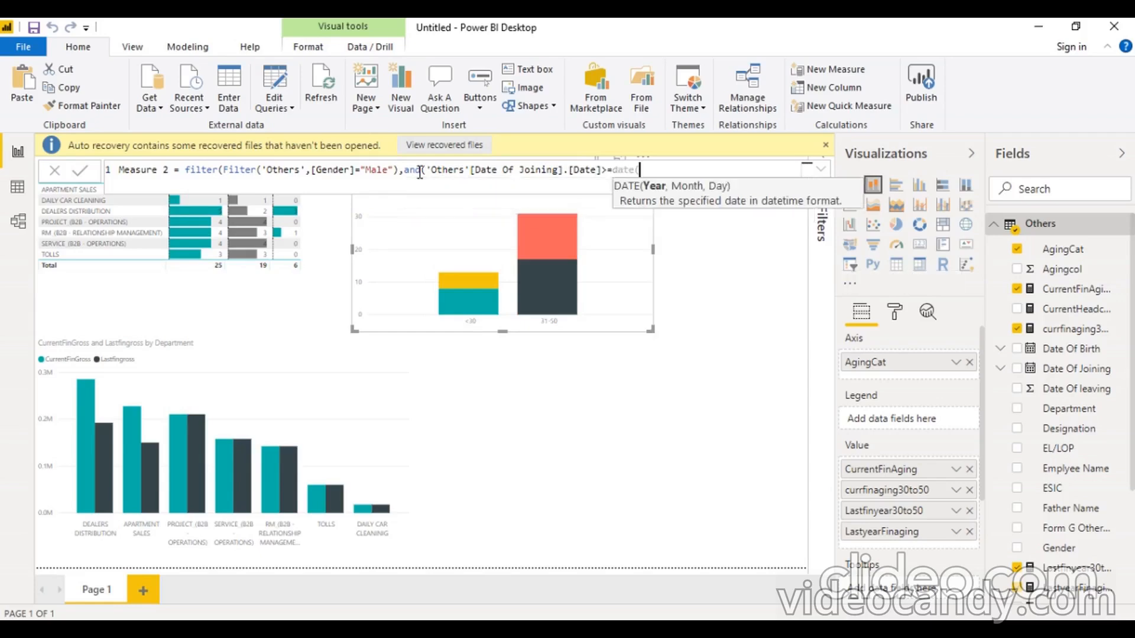
pyautogui.press('Down')
pyautogui.press('Down')
pyautogui.press('Down')
pyautogui.press('Down')
pyautogui.press('Down')
pyautogui.press('Down')
pyautogui.press('Down')
pyautogui.press('Tab')
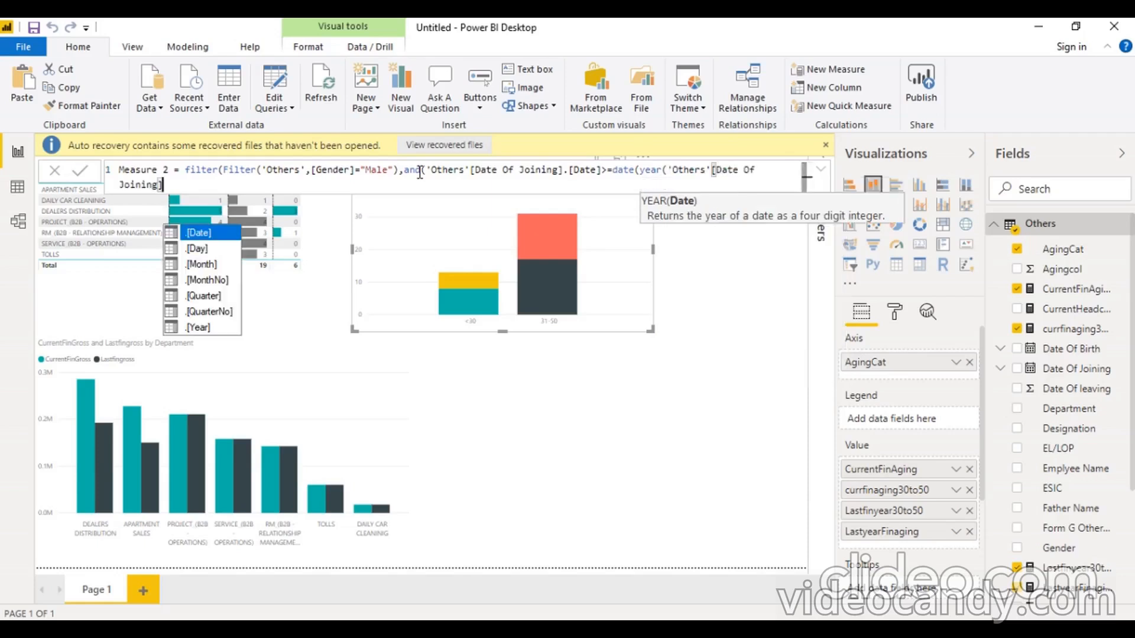
pyautogui.press('Tab')
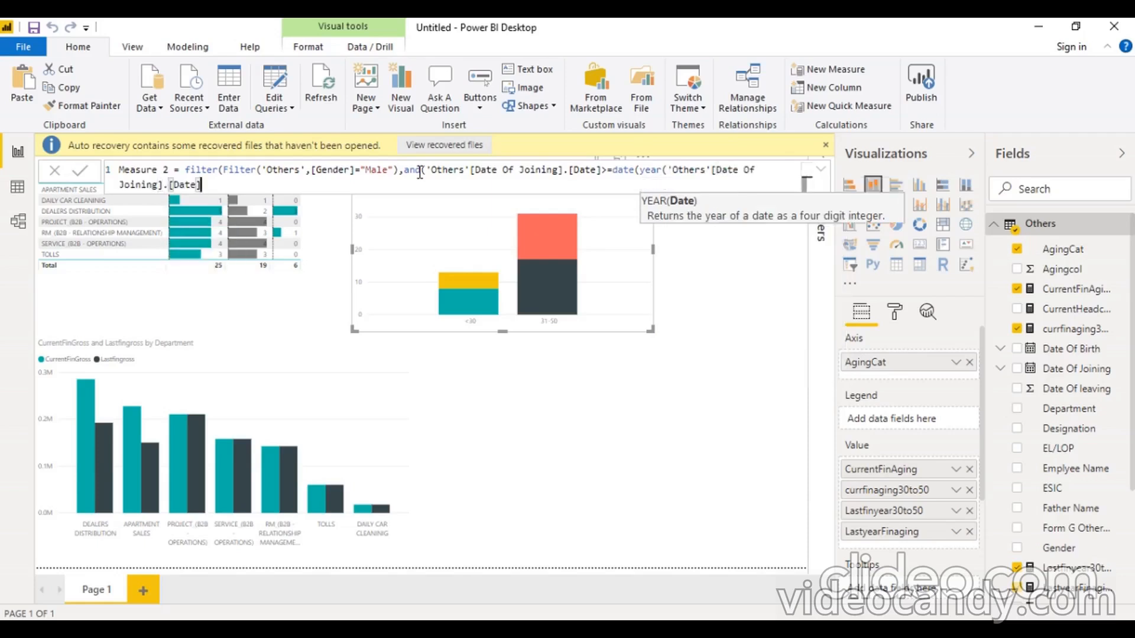
pyautogui.write('),4,1)')
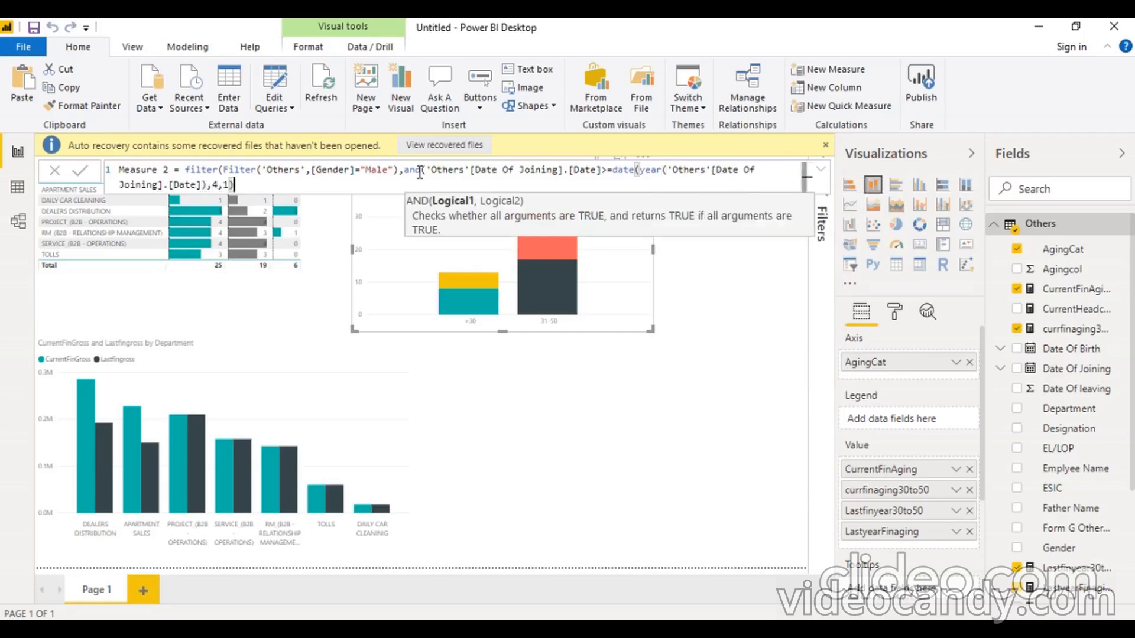
pyautogui.write(',')
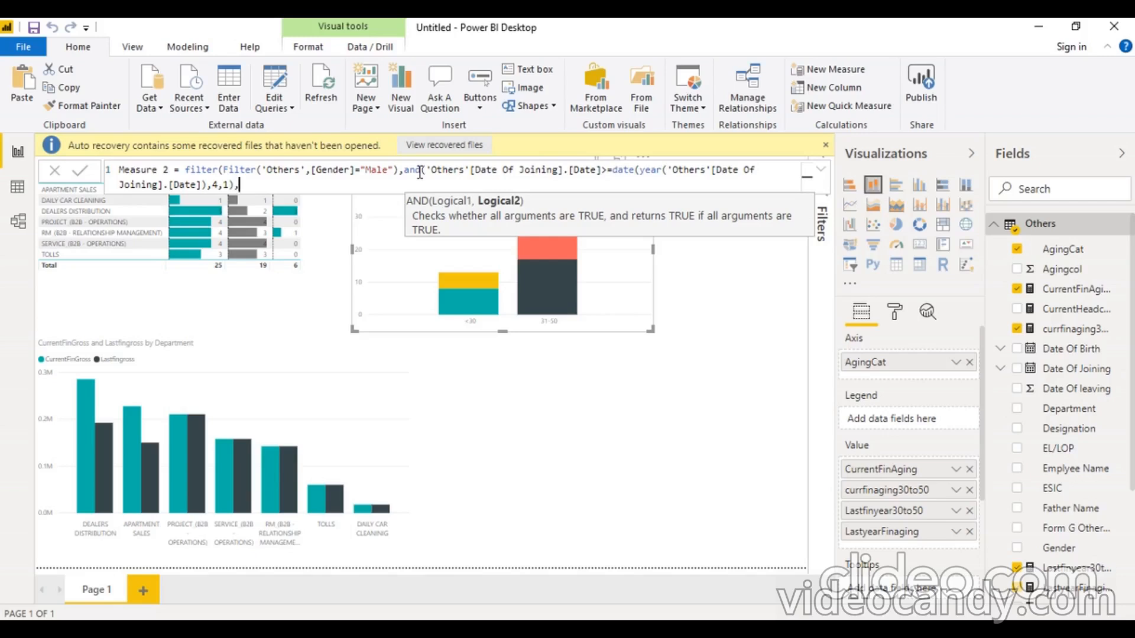
# Step: Enter the second logical argument as 'Others'[Date Of Joining].[Date]<=date(year( and begin its table reference
pyautogui.write("'")
pyautogui.press('Down')
pyautogui.press('Down')
pyautogui.press('Down')
pyautogui.press('Down')
pyautogui.press('Down')
pyautogui.press('Down')
pyautogui.press('Down')
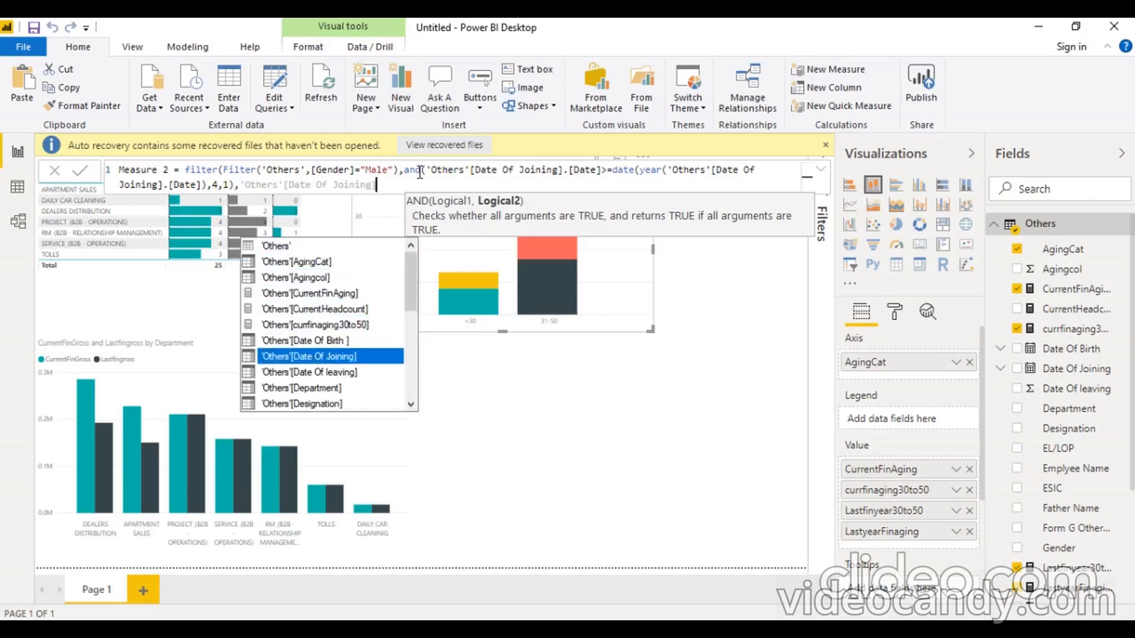
pyautogui.press('Tab')
pyautogui.write('.')
pyautogui.press('Tab')
pyautogui.write('<=date')
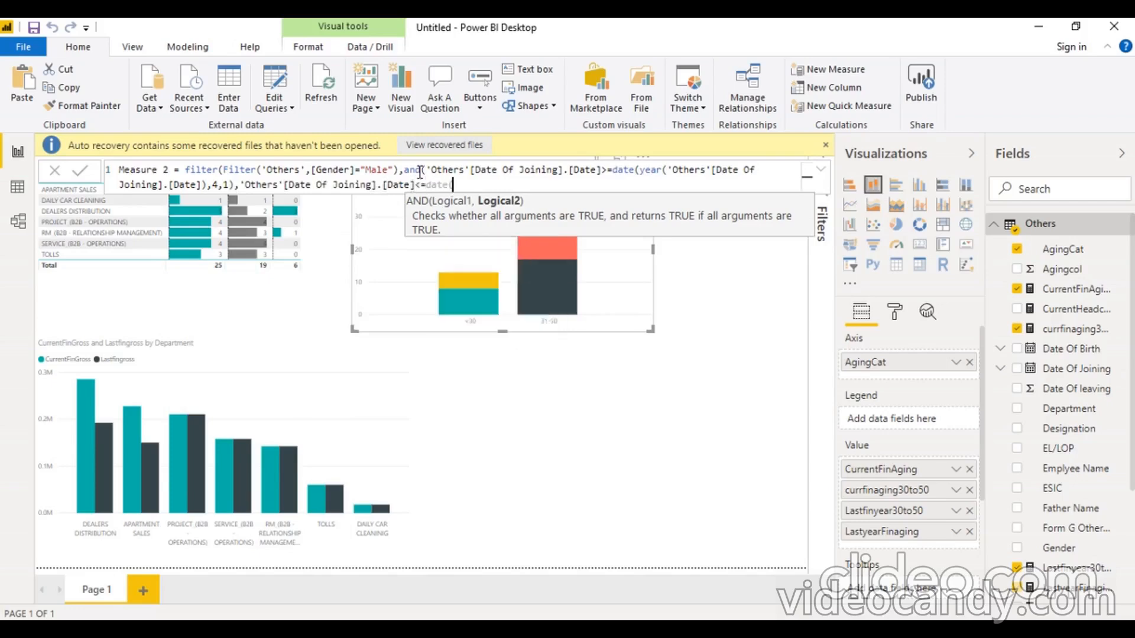
pyautogui.write("(year('")
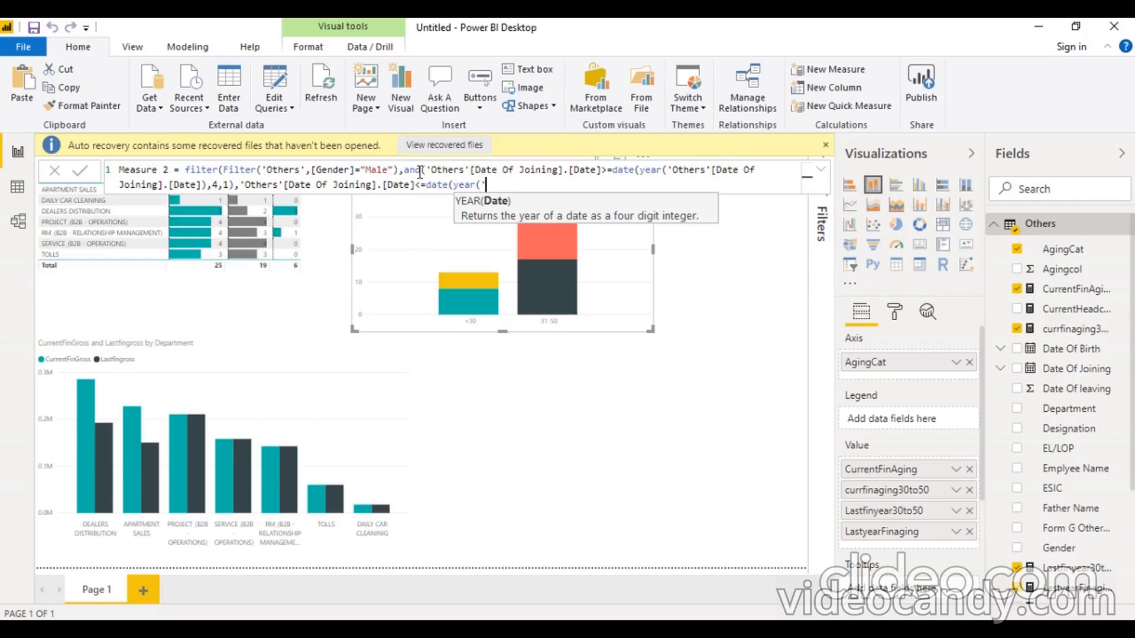
# Step: Complete the measure's upper date limit as month 3, day 31 of the year of 'Others'[Date Of Joining].[Date], and close the filter expression
pyautogui.press('Down')
pyautogui.press('Down')
pyautogui.press('Down')
pyautogui.press('Down')
pyautogui.press('Down')
pyautogui.press('Down')
pyautogui.press('Down')
pyautogui.press('Tab')
pyautogui.press('Tab')
pyautogui.write('),')
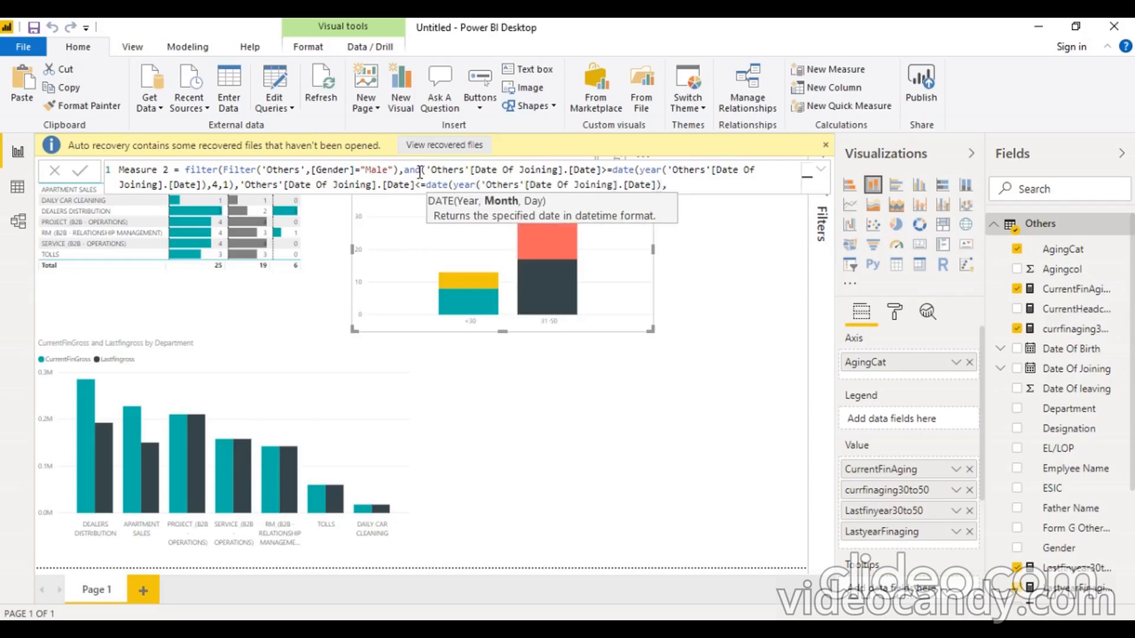
pyautogui.write('3,31))')
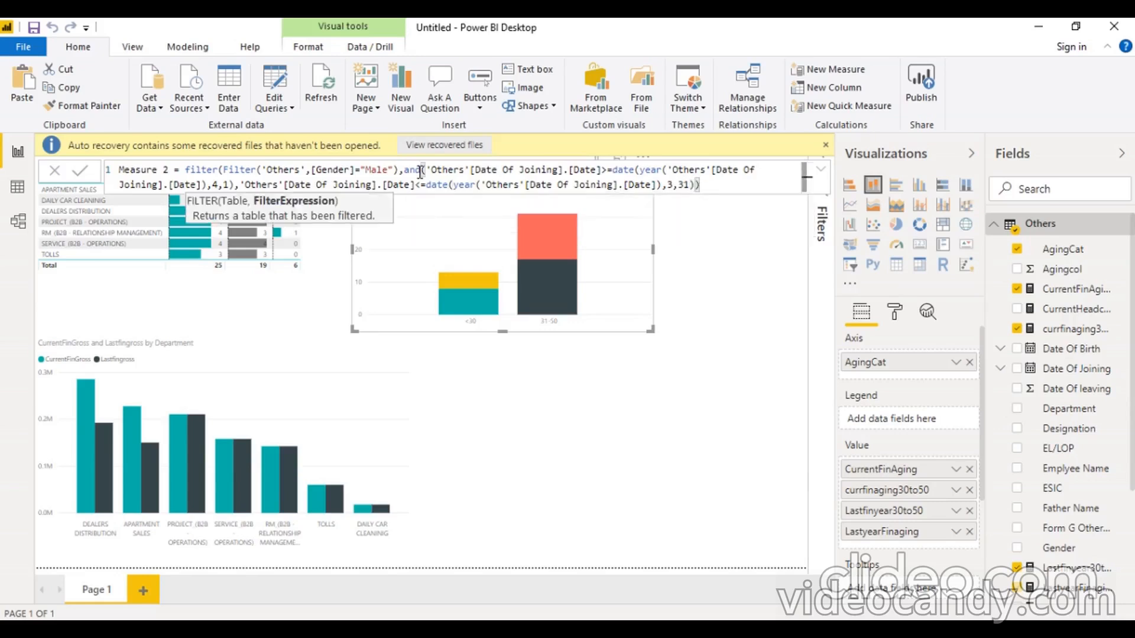
pyautogui.write(')')
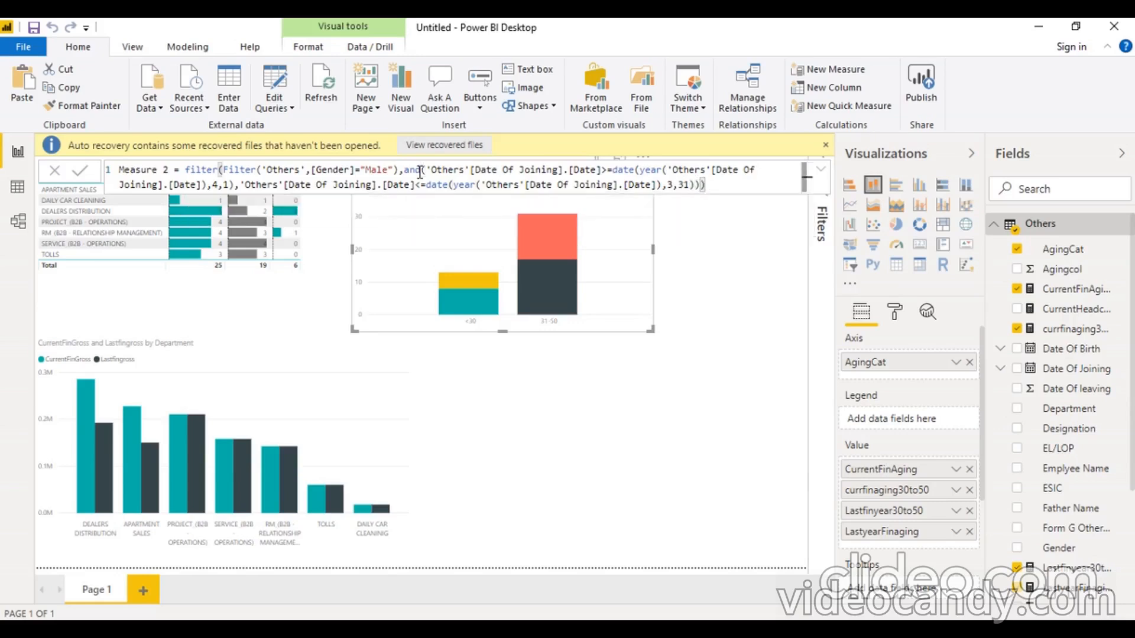
# Step: Add 1 to the year in the upper date limit and wrap the whole filter expression in COUNTROWS
pyautogui.click(668, 186)
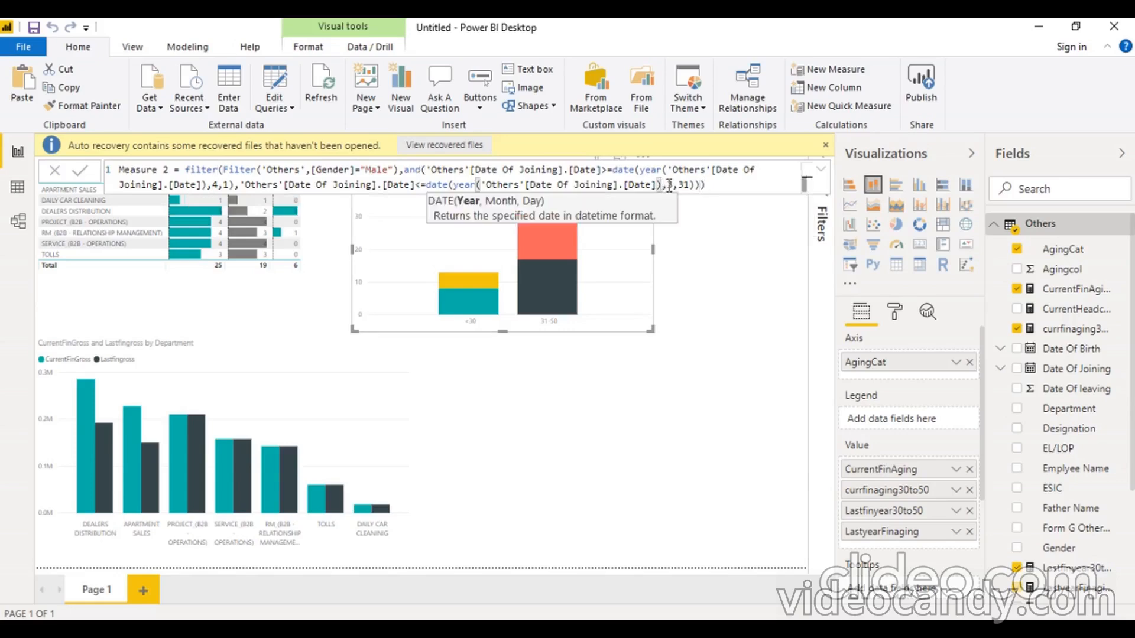
pyautogui.write('+1')
pyautogui.click(185, 170)
pyautogui.write('countrows')
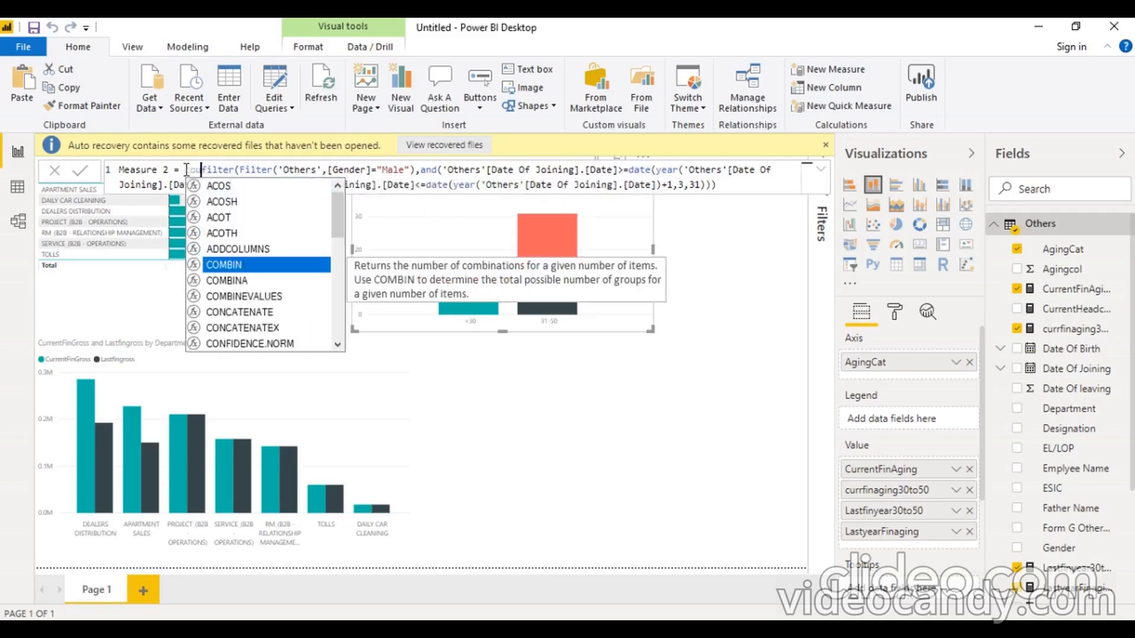
pyautogui.write('(')
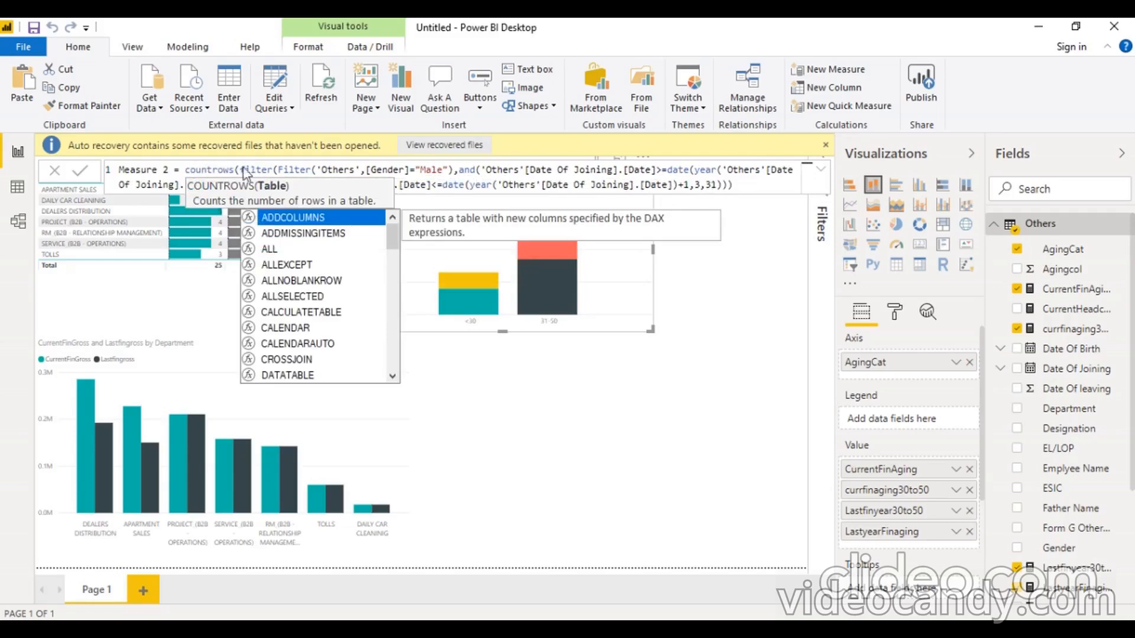
pyautogui.click(740, 184)
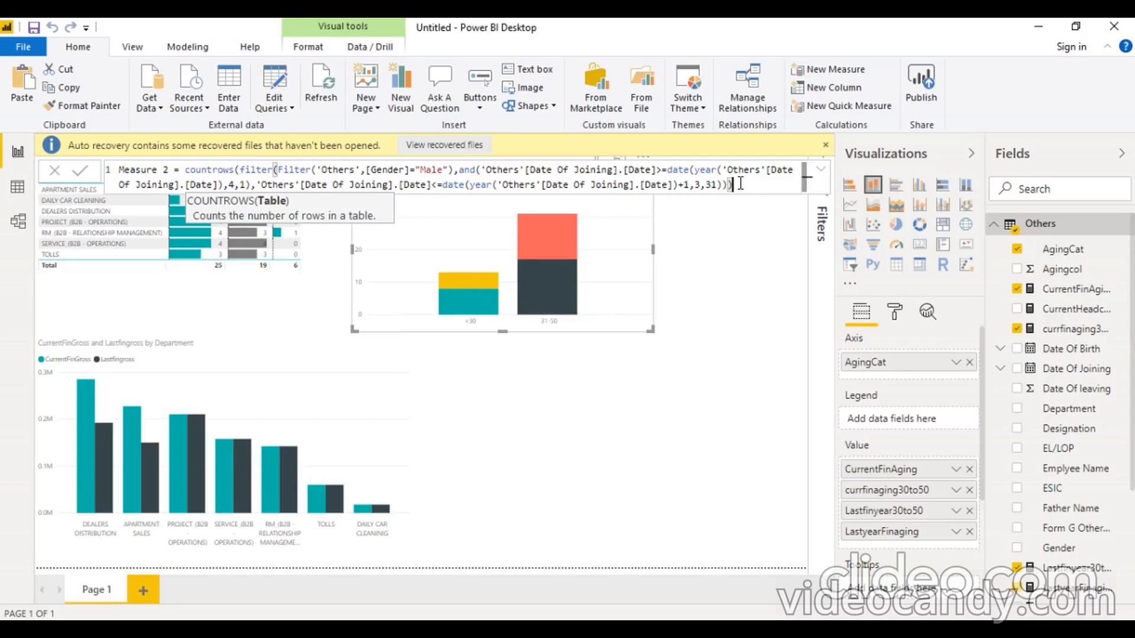
pyautogui.write(')')
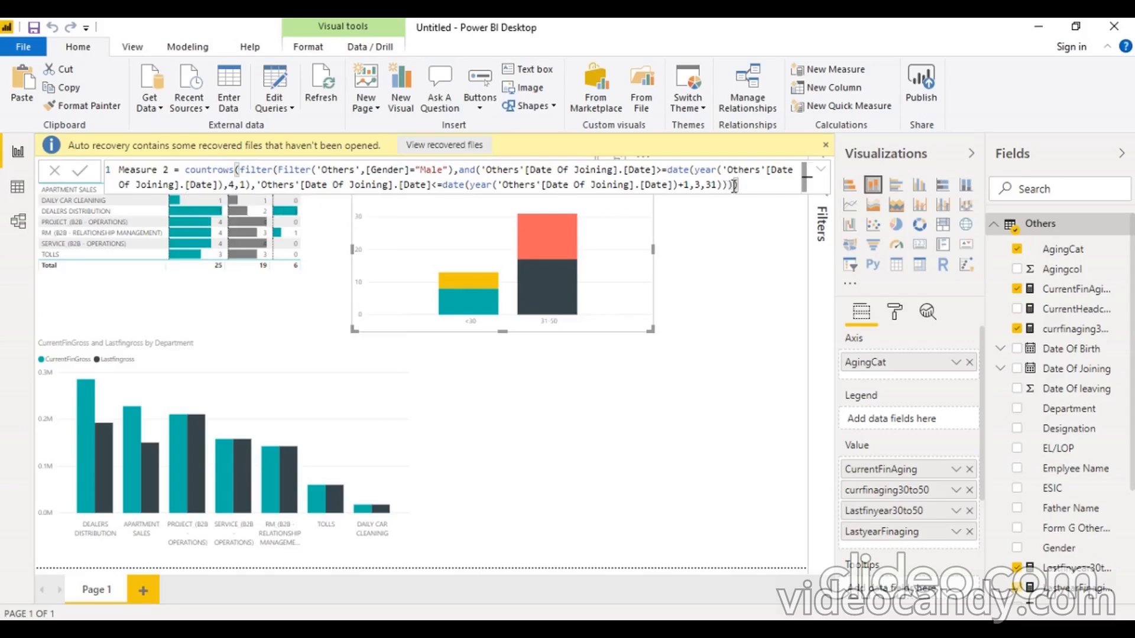
pyautogui.moveTo(739, 184); pyautogui.dragTo(241, 172)
pyautogui.click(754, 184)
# Step: Rename the measure CurfinGender and commit its formula
pyautogui.moveTo(169, 171); pyautogui.dragTo(106, 171)
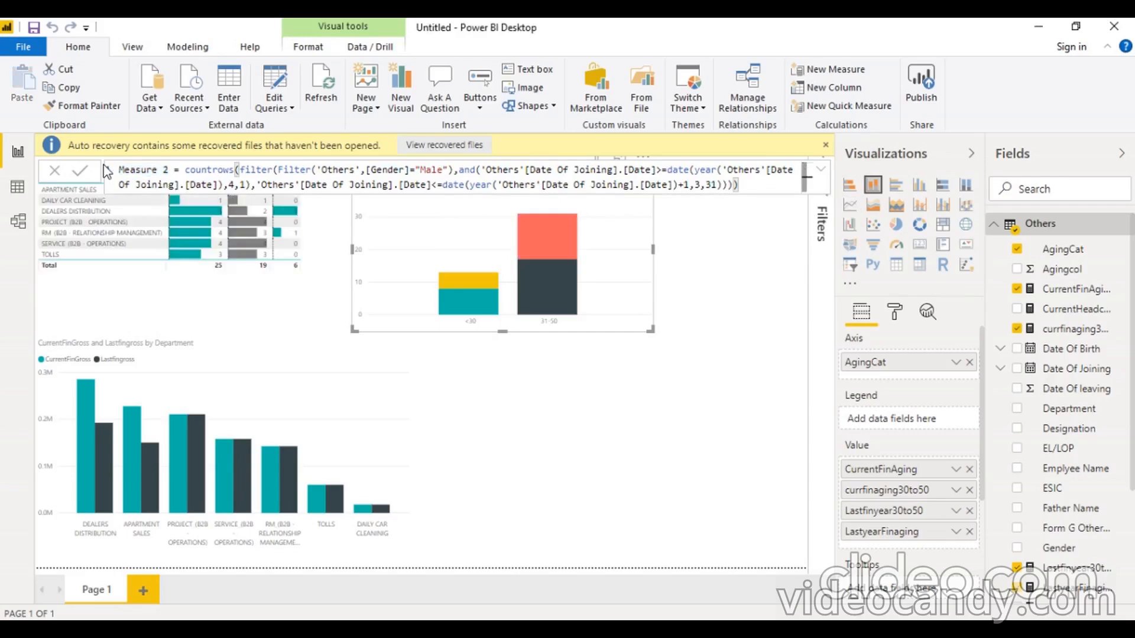
pyautogui.click(166, 170)
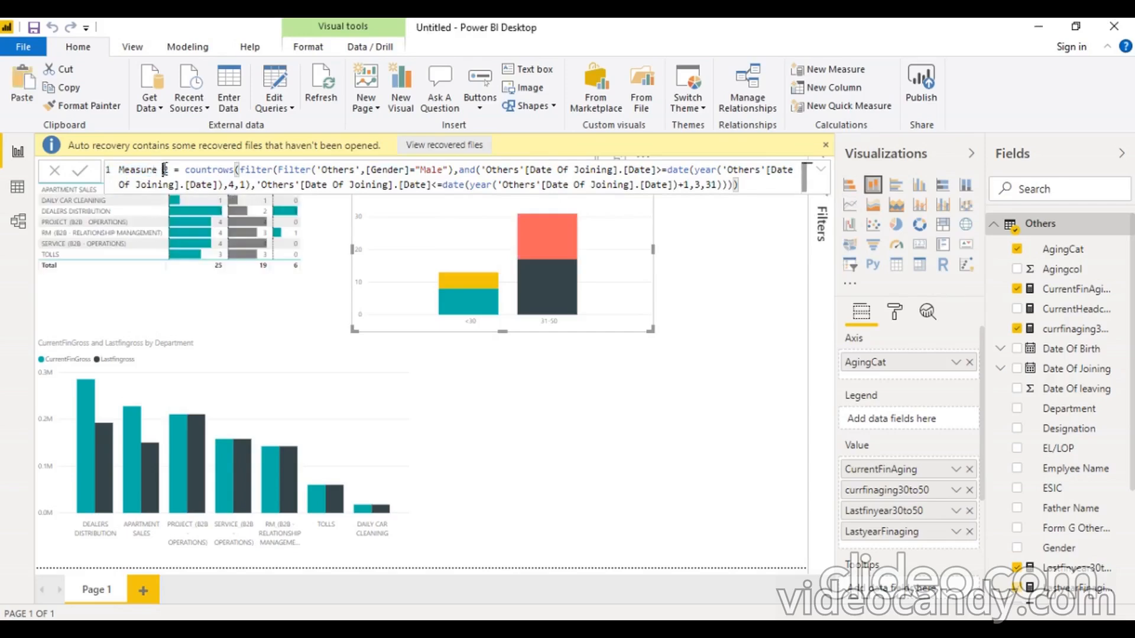
pyautogui.press('BackSpace')
pyautogui.press('BackSpace')
pyautogui.press('BackSpace')
pyautogui.press('BackSpace')
pyautogui.press('BackSpace')
pyautogui.press('BackSpace')
pyautogui.press('BackSpace')
pyautogui.press('BackSpace')
pyautogui.press('BackSpace')
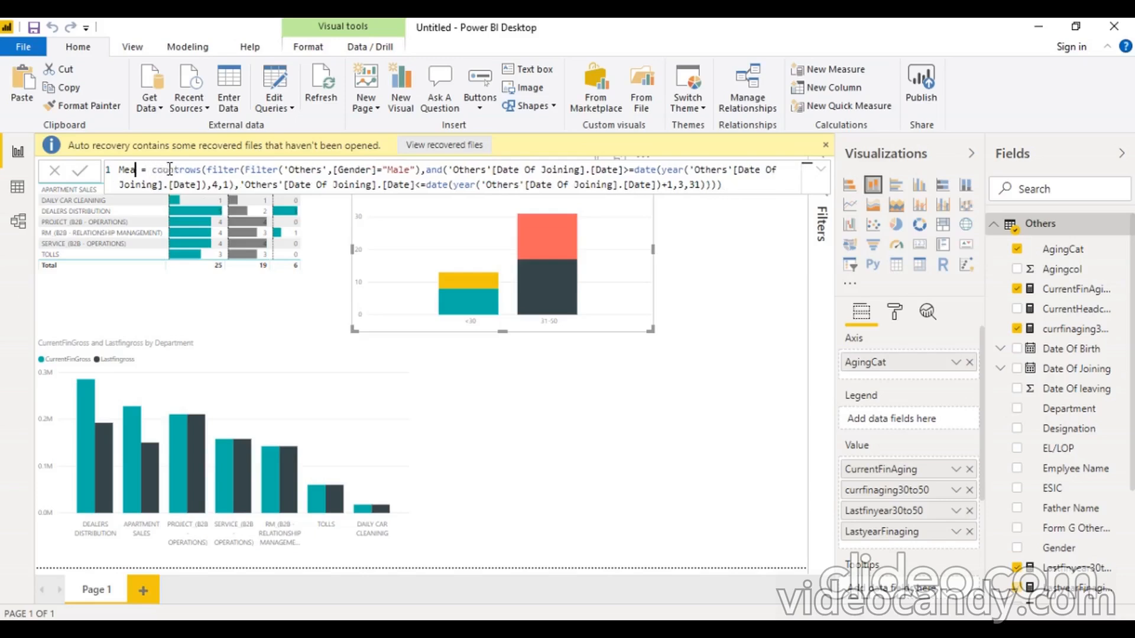
pyautogui.write('Curfin')
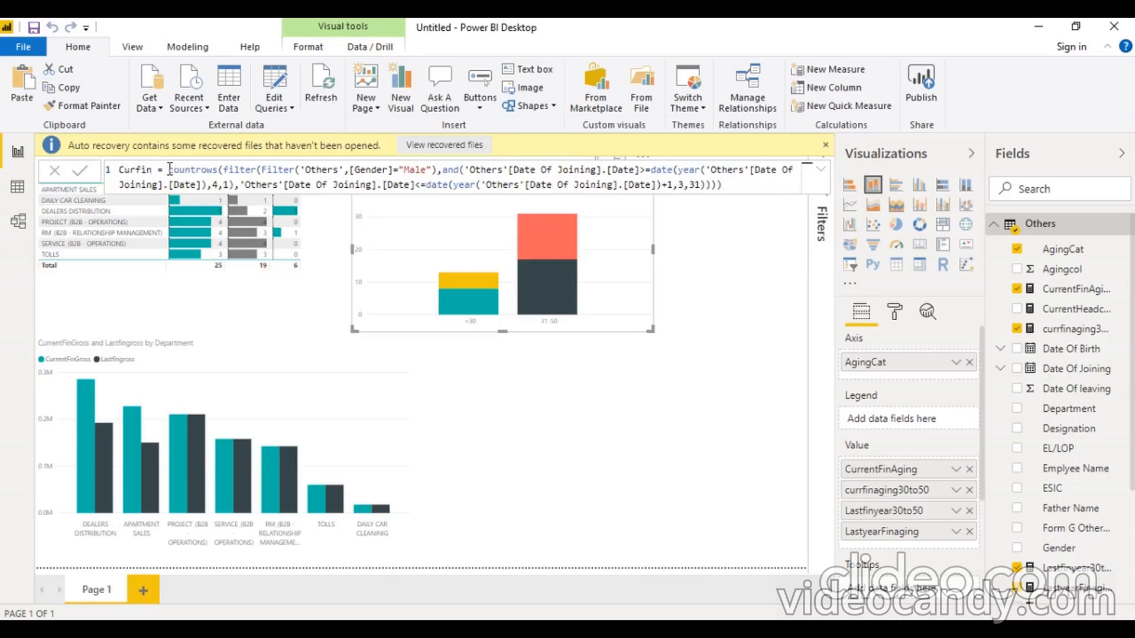
pyautogui.write('Gender')
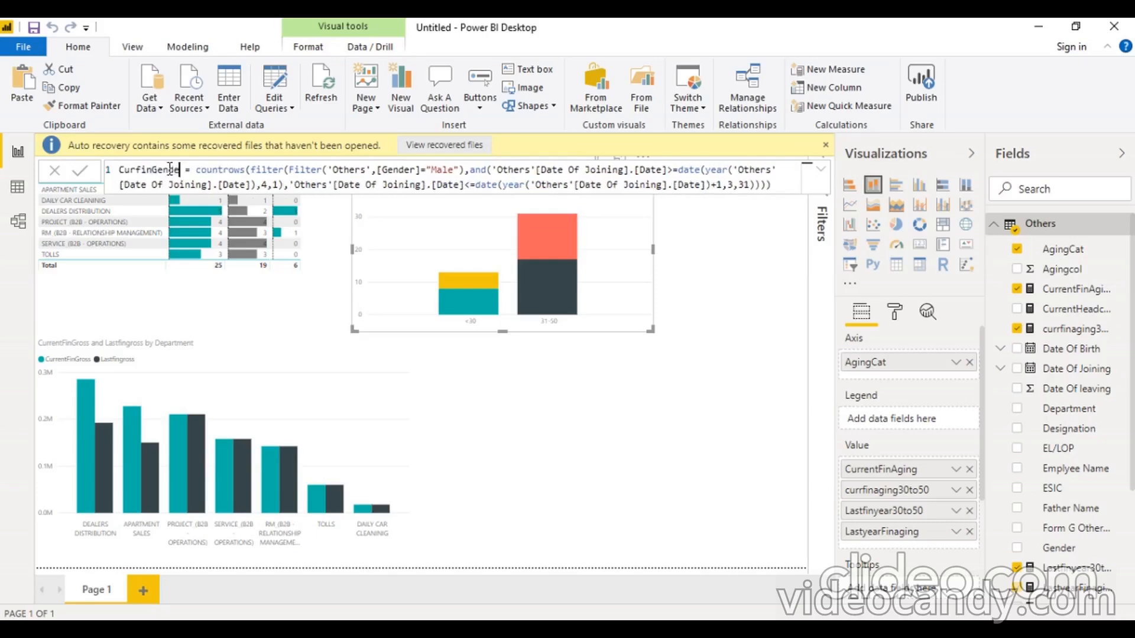
pyautogui.press('BackSpace')
pyautogui.write('r')
pyautogui.press('Return')
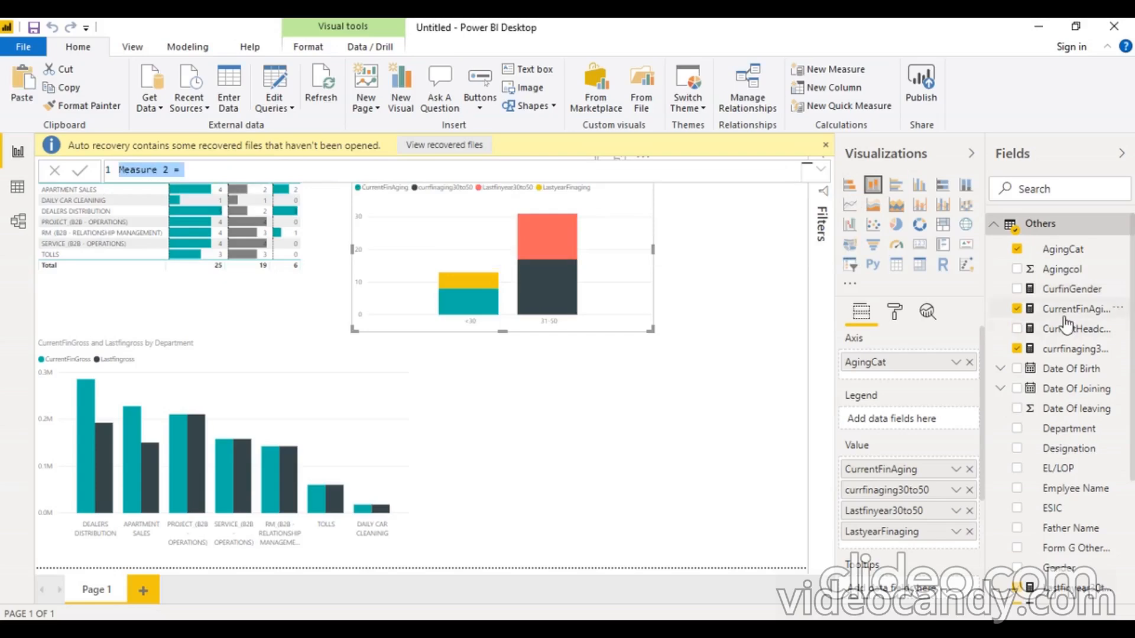
# Step: Begin the new measure's formula with CALCULATE, using 'Others'[CurfinGender] as the expression
pyautogui.click(455, 166)
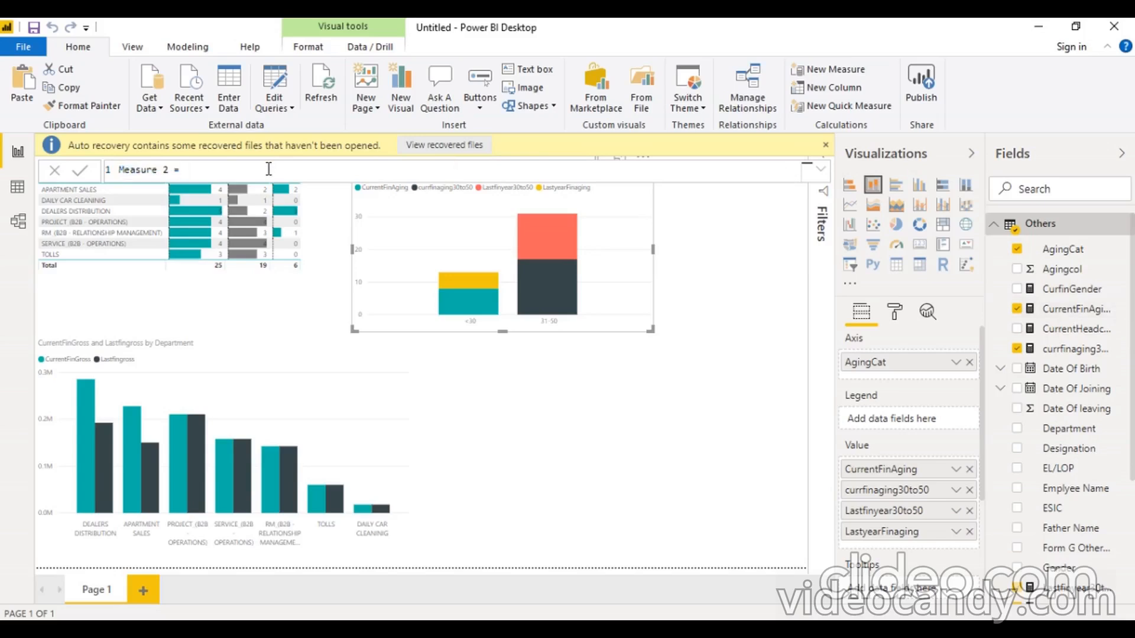
pyautogui.write('cal')
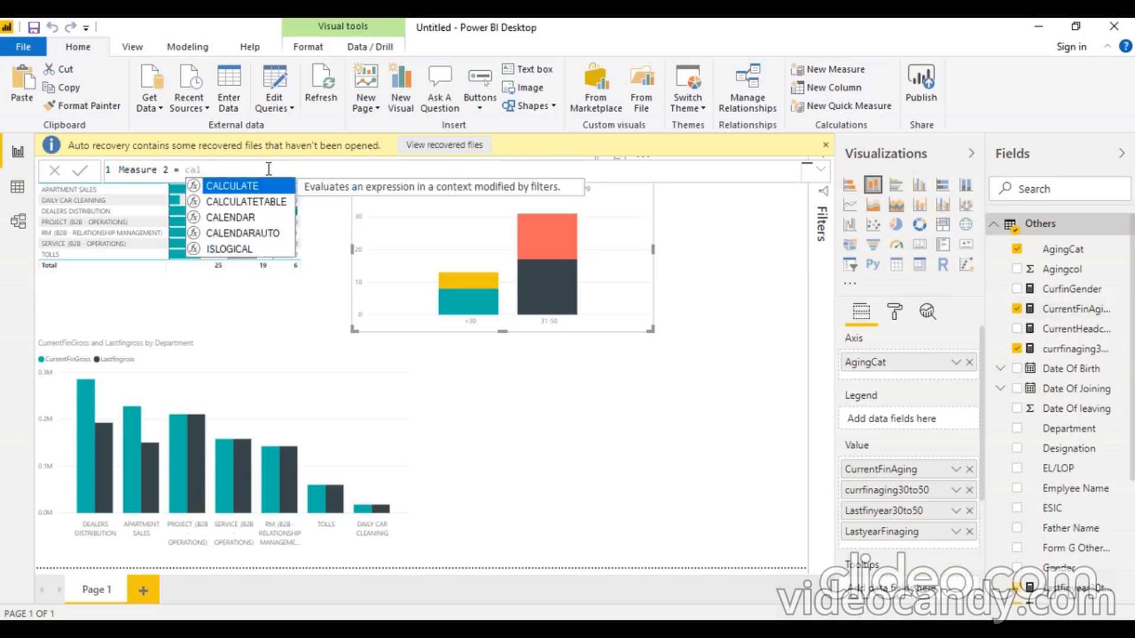
pyautogui.press('Tab')
pyautogui.write("'")
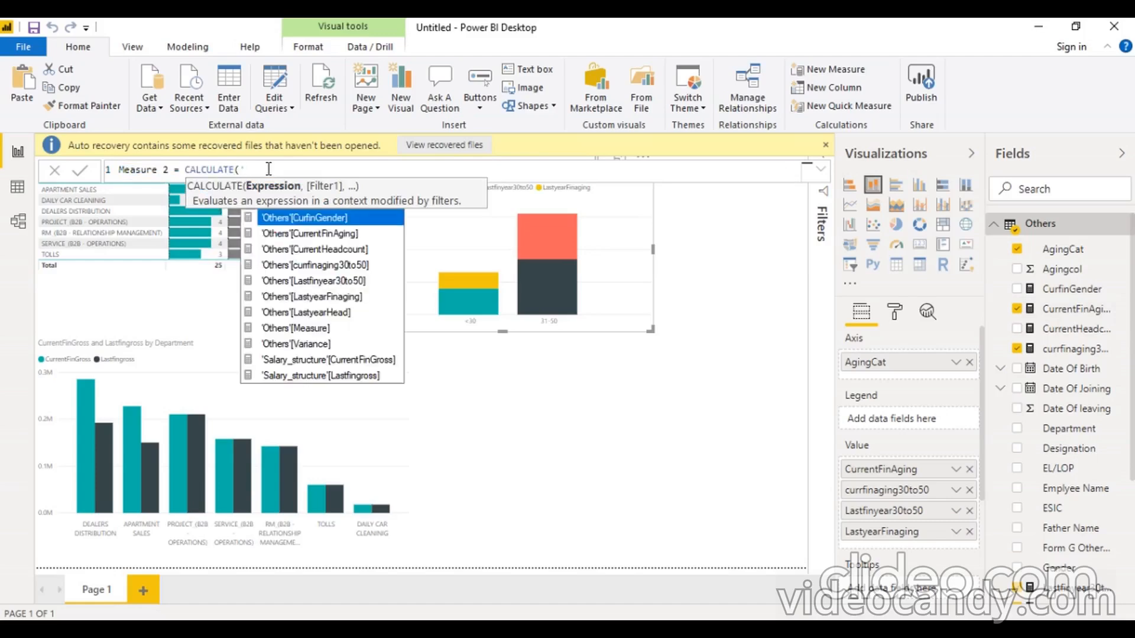
pyautogui.press('Down')
pyautogui.press('Up')
pyautogui.press('Tab')
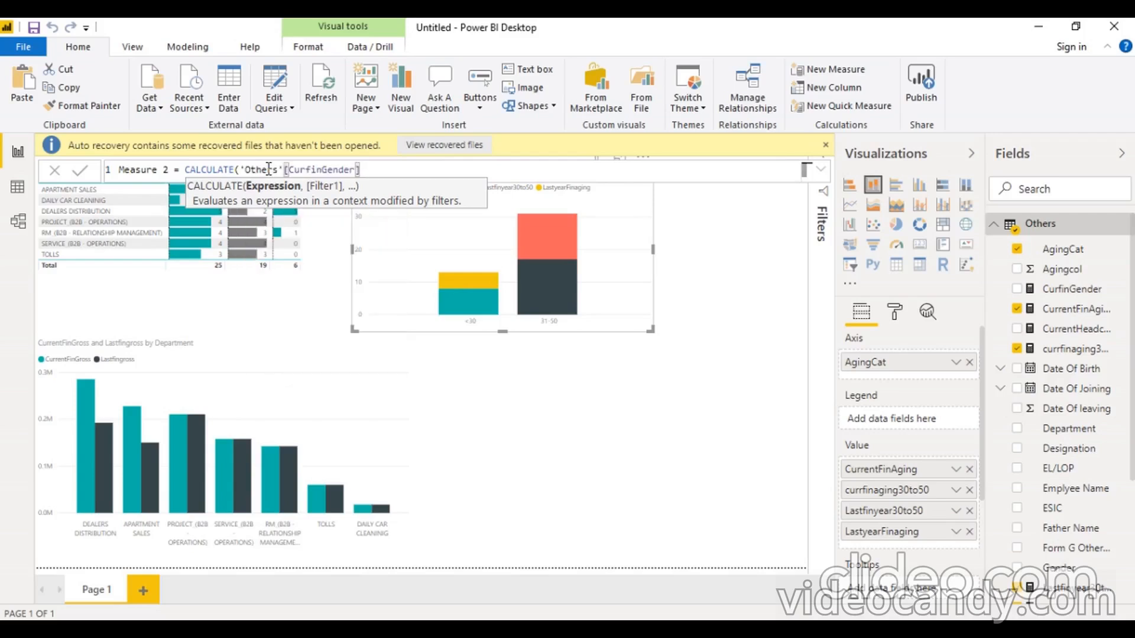
pyautogui.write(',')
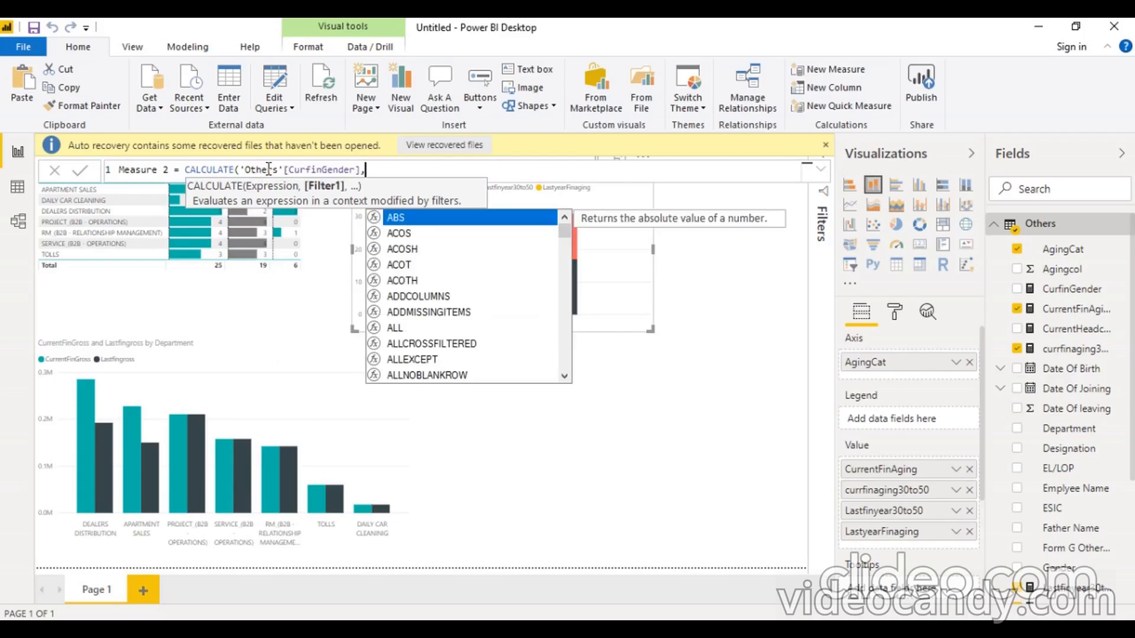
# Step: Add SAMEPERIODLASTYEAR on 'Others'[Date Of Joining].[Date] as the CALCULATE filter and close the formula
pyautogui.write('same')
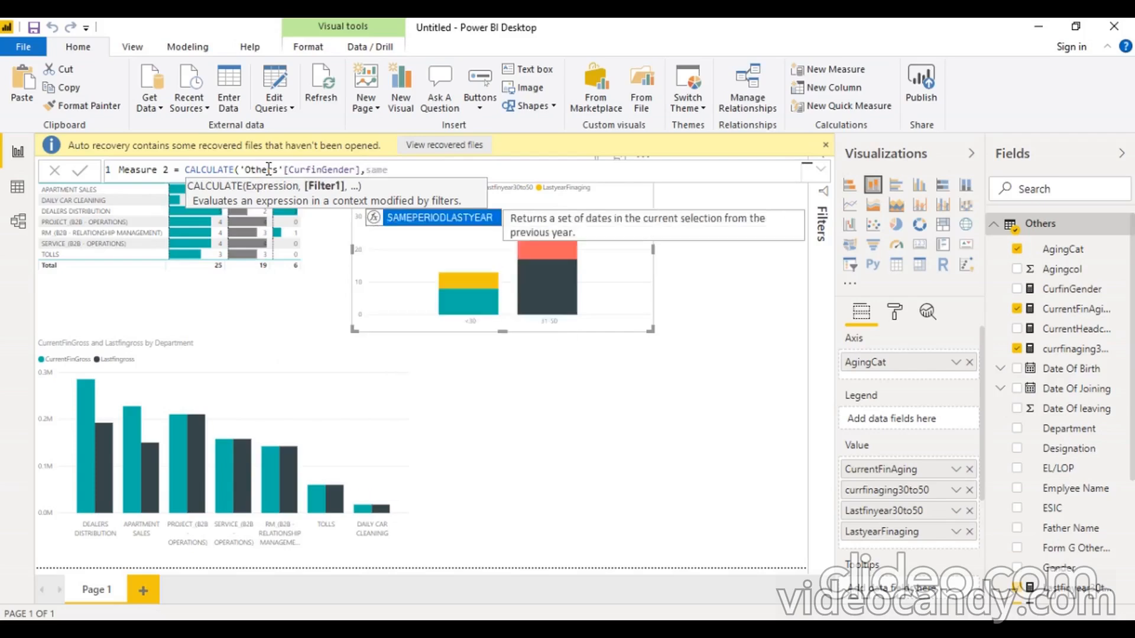
pyautogui.press('Tab')
pyautogui.write("'")
pyautogui.press('Down')
pyautogui.press('Down')
pyautogui.press('Down')
pyautogui.press('Down')
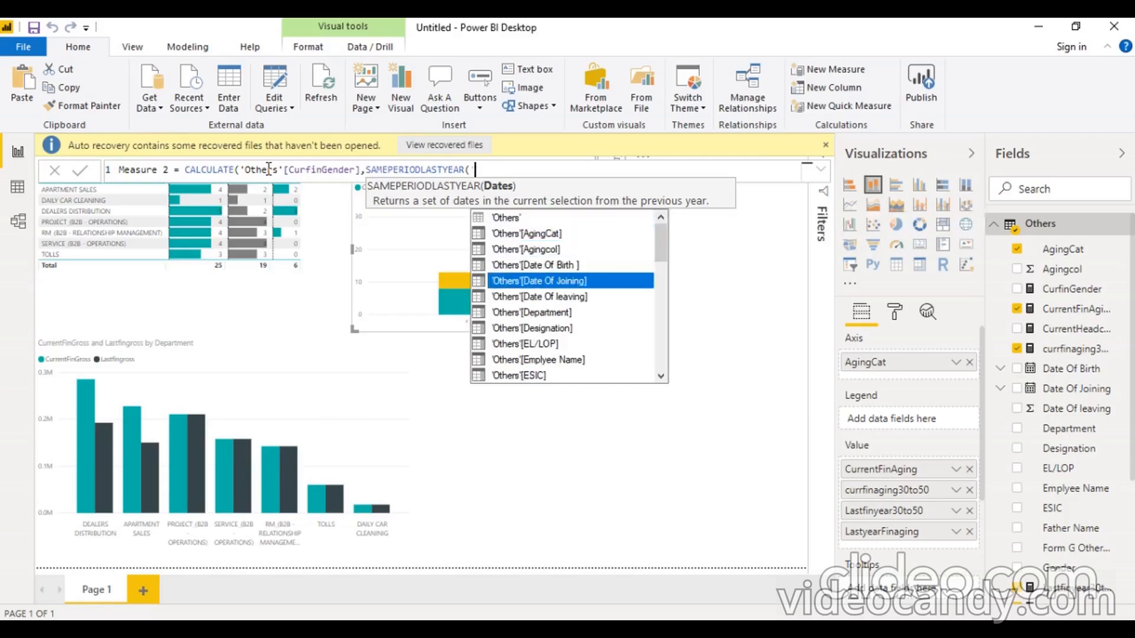
pyautogui.press('Tab')
pyautogui.write('.')
pyautogui.press('Tab')
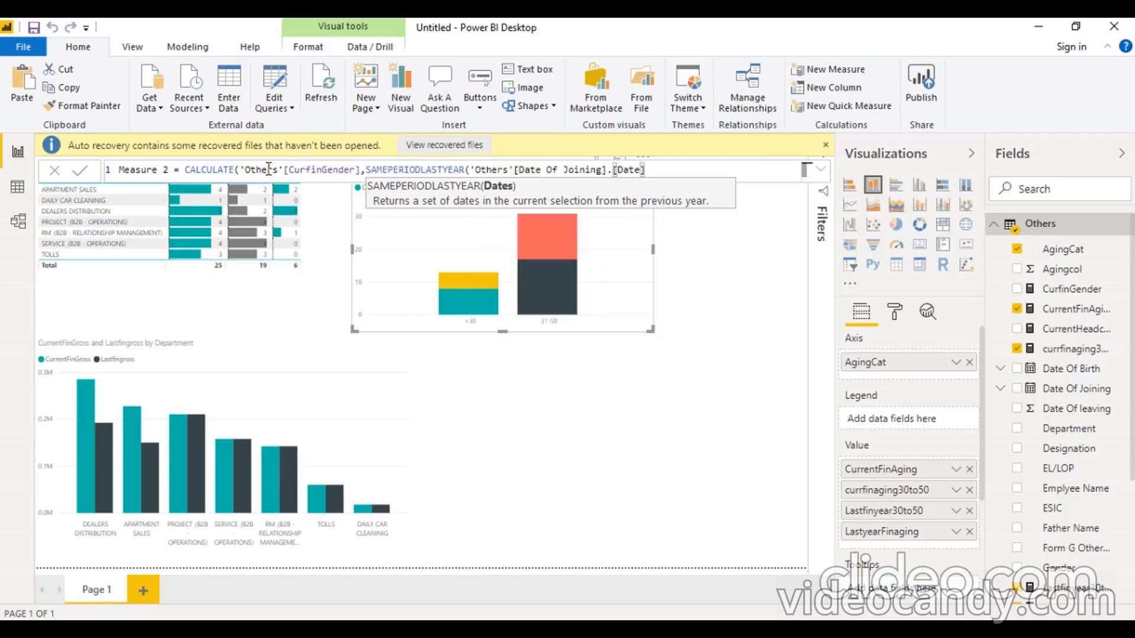
pyautogui.write('))')
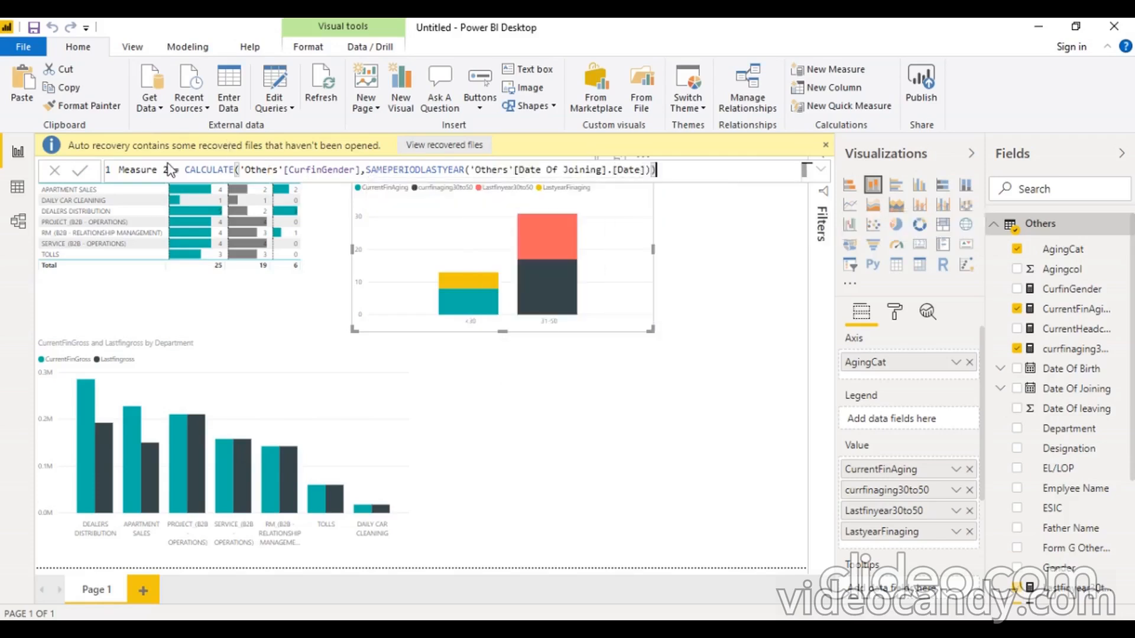
# Step: Rename the new measure LastfinGender and commit its formula
pyautogui.moveTo(170, 168); pyautogui.dragTo(120, 167)
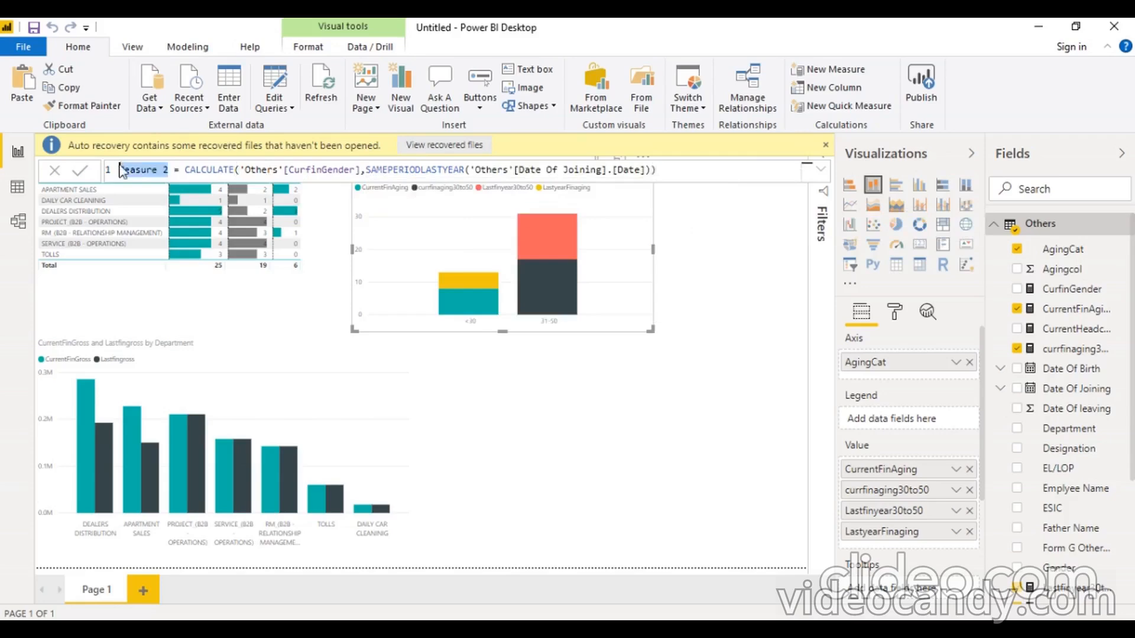
pyautogui.press('BackSpace')
pyautogui.write('L')
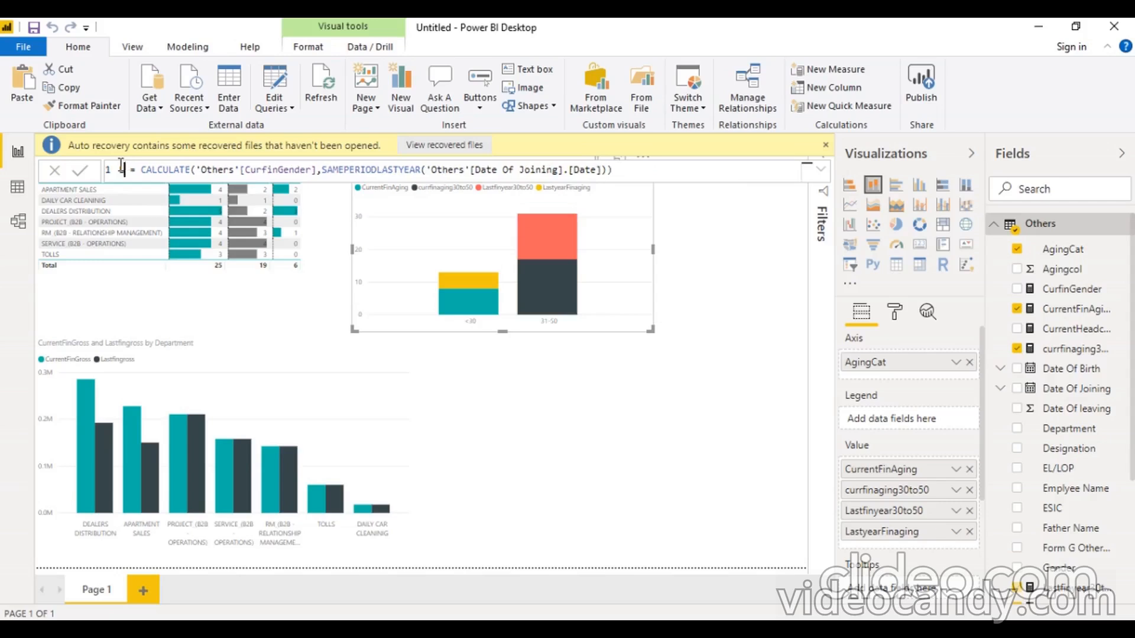
pyautogui.write('astfinA')
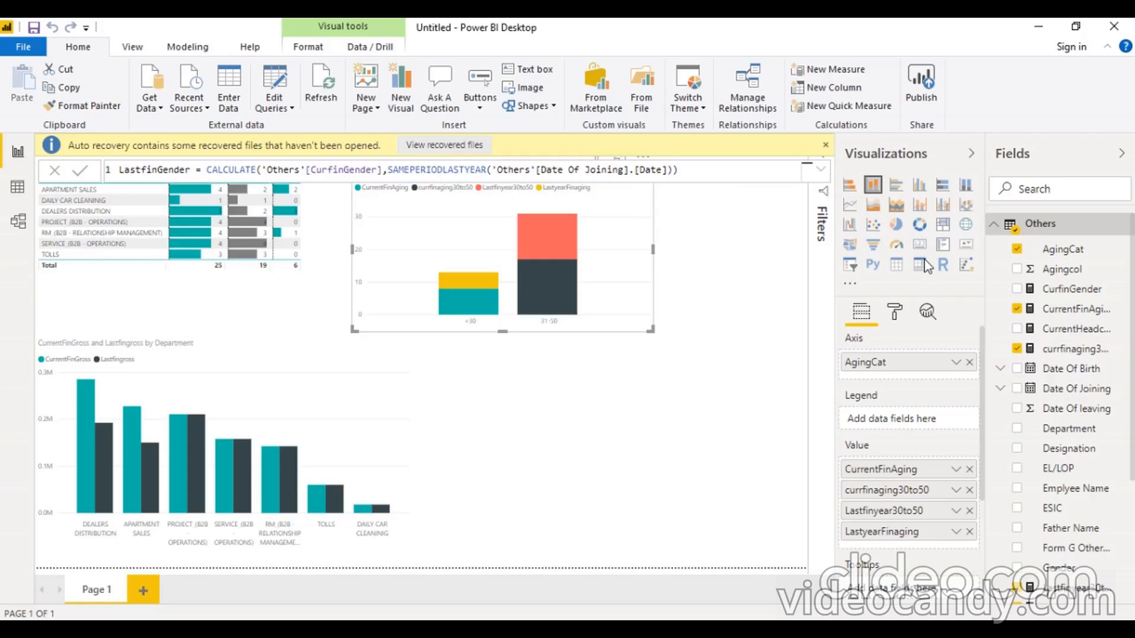
# Step: Insert a pie chart on the report page with CurfinGender and LastfinGender as its values
pyautogui.click(739, 413)
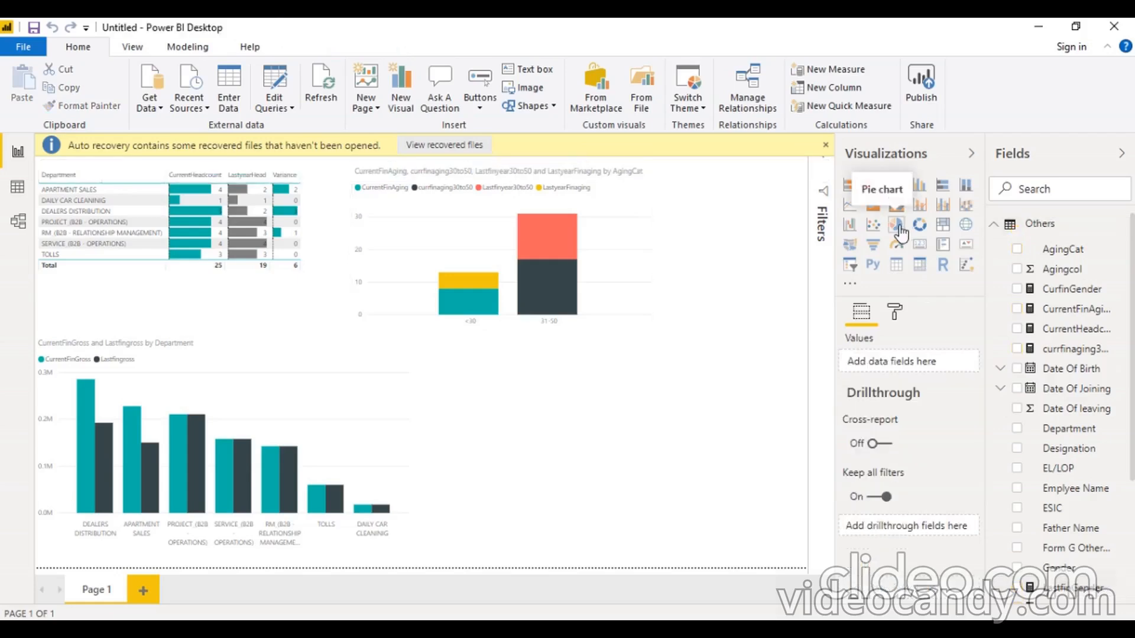
pyautogui.click(897, 227)
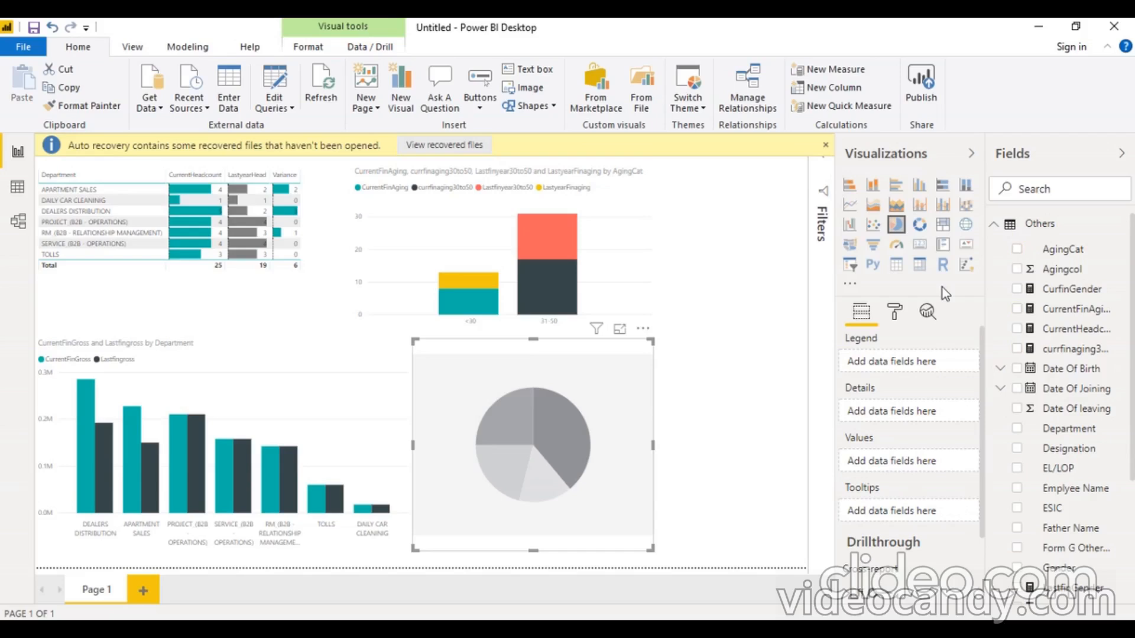
pyautogui.click(1016, 289)
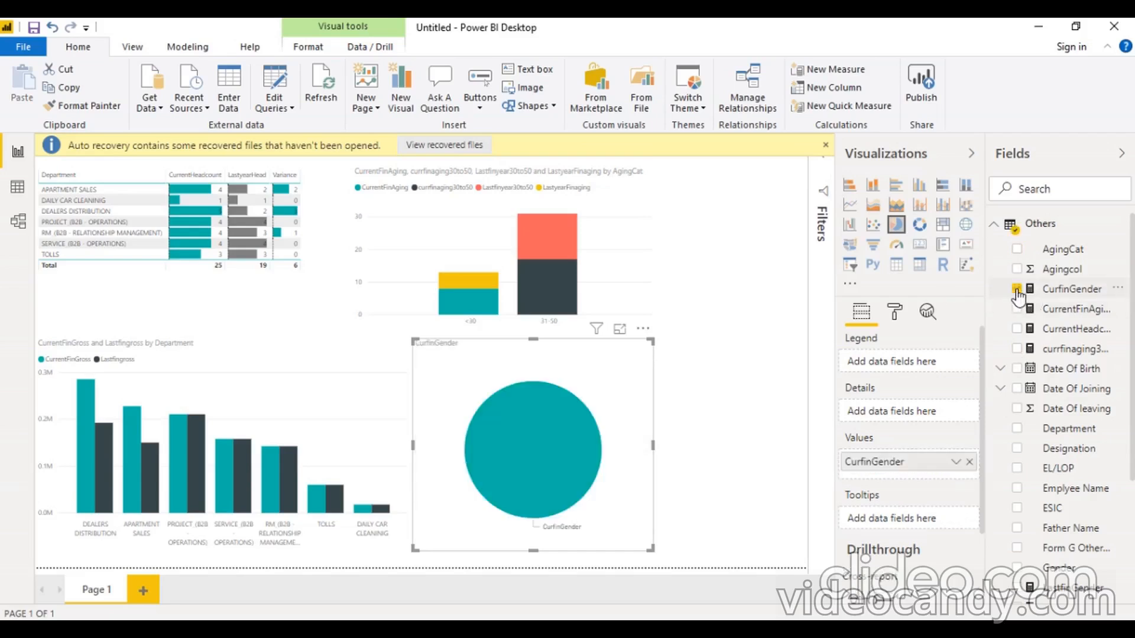
pyautogui.scroll(-3, 1022, 307)
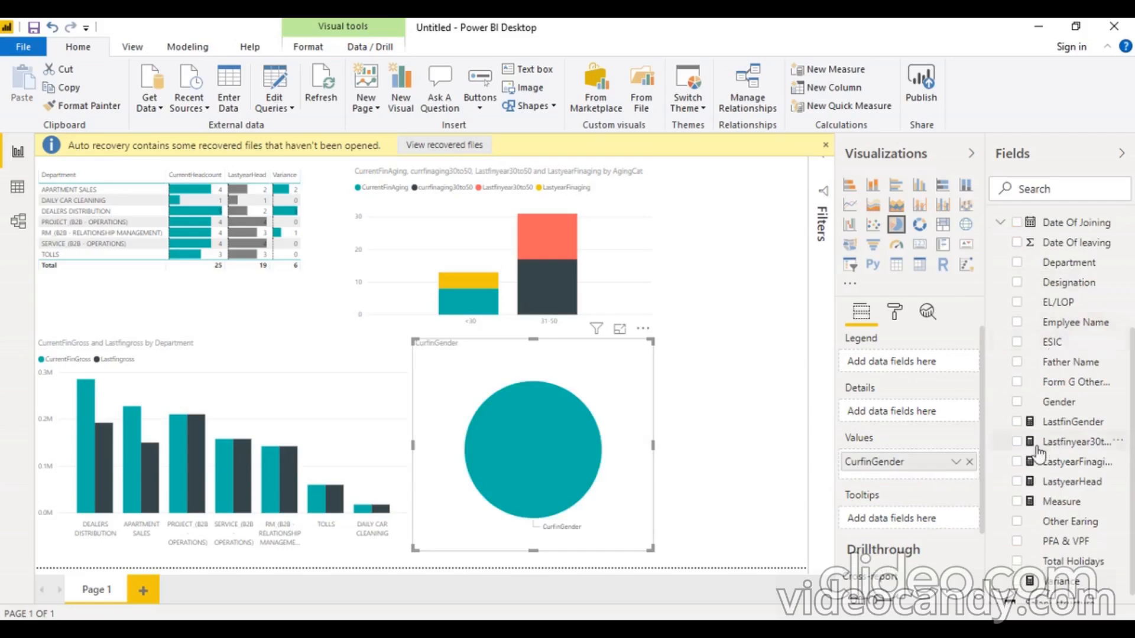
pyautogui.click(1017, 422)
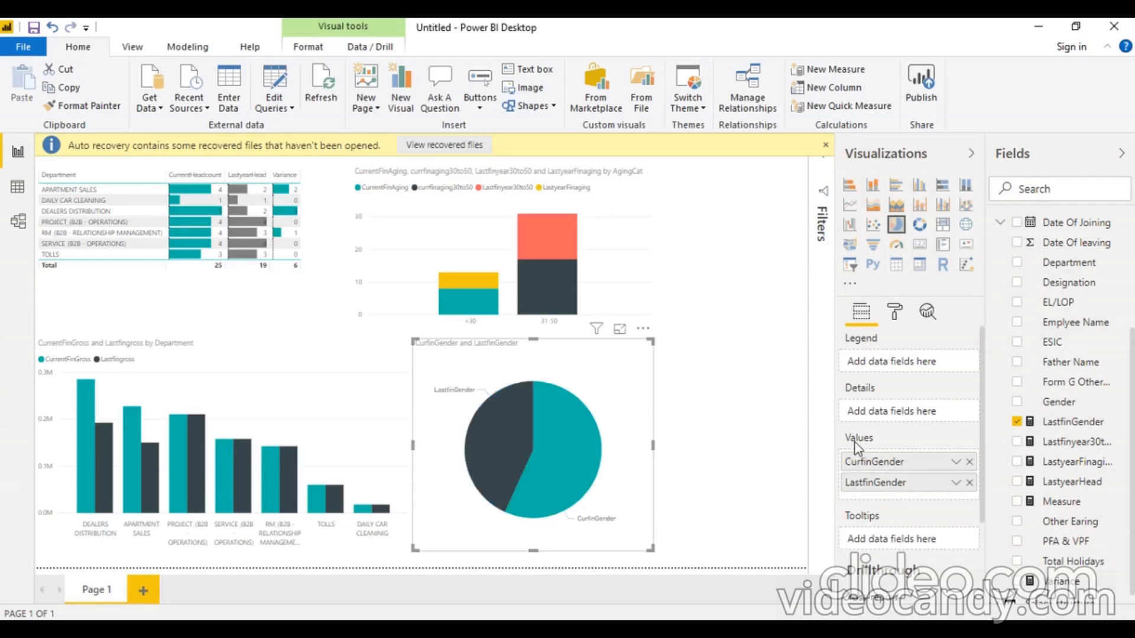
pyautogui.scroll(3, 1076, 404)
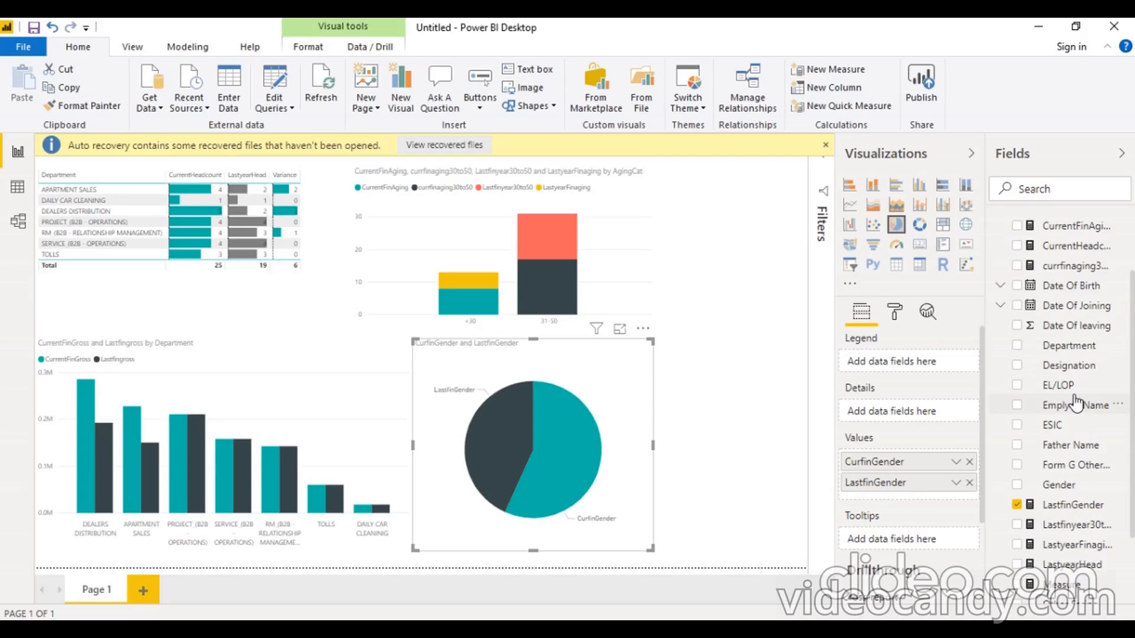
pyautogui.scroll(3, 1076, 404)
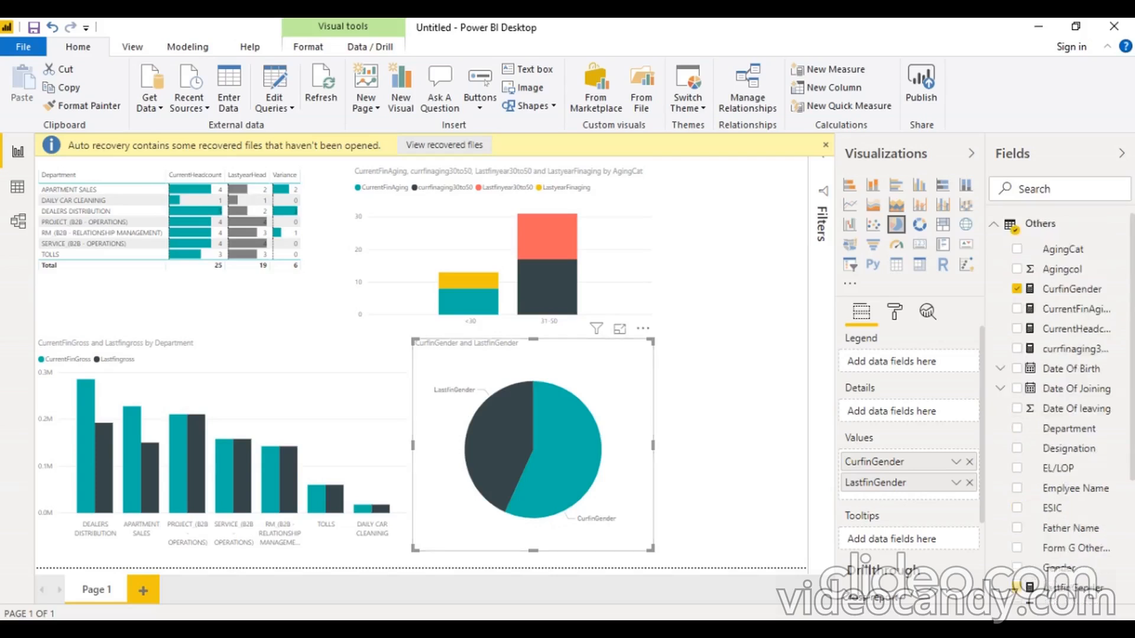
# Step: Move the stacked column chart of the aging measures further right, above the pie chart
pyautogui.click(662, 384)
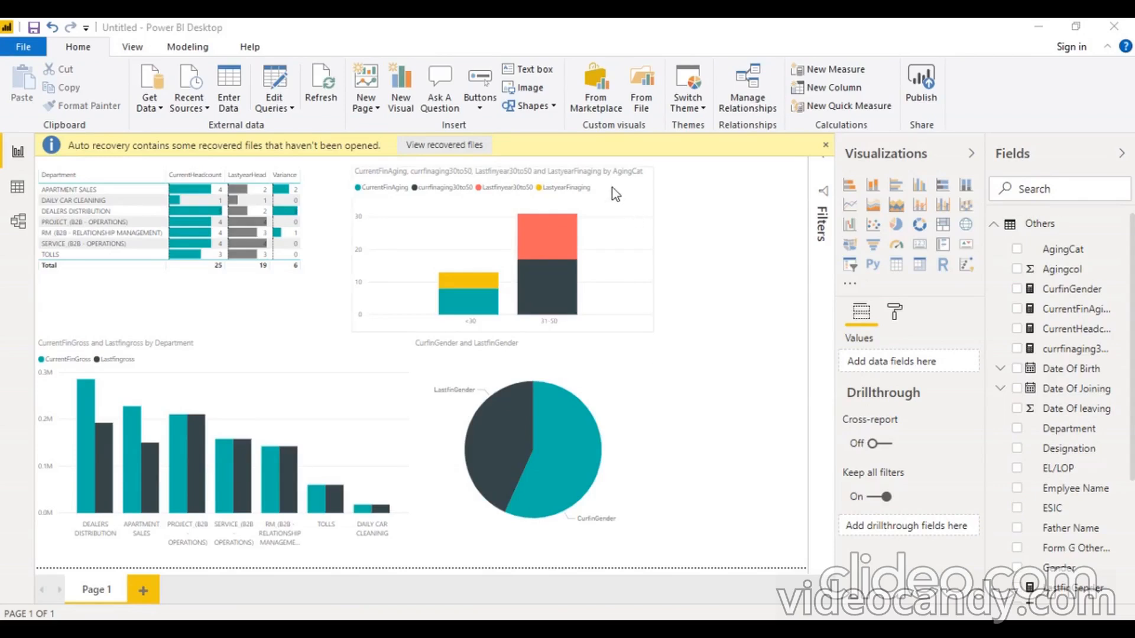
pyautogui.moveTo(612, 187); pyautogui.dragTo(691, 196)
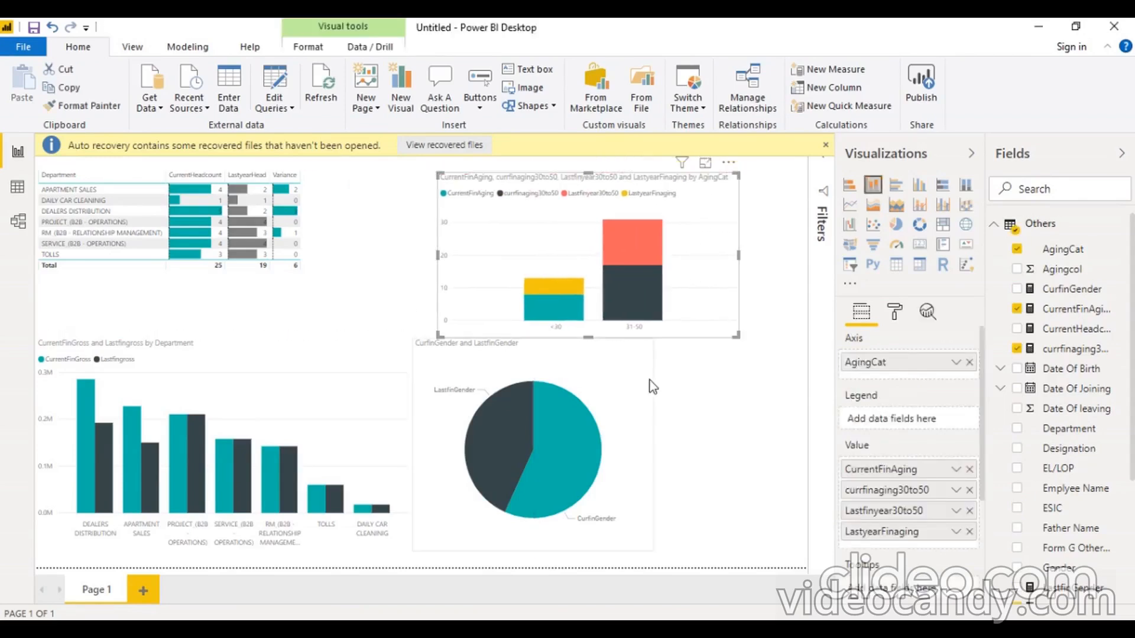
# Step: Move the gender pie chart directly under the aging chart and widen it to the same width
pyautogui.moveTo(642, 381); pyautogui.dragTo(667, 389)
pyautogui.moveTo(678, 455); pyautogui.dragTo(738, 456)
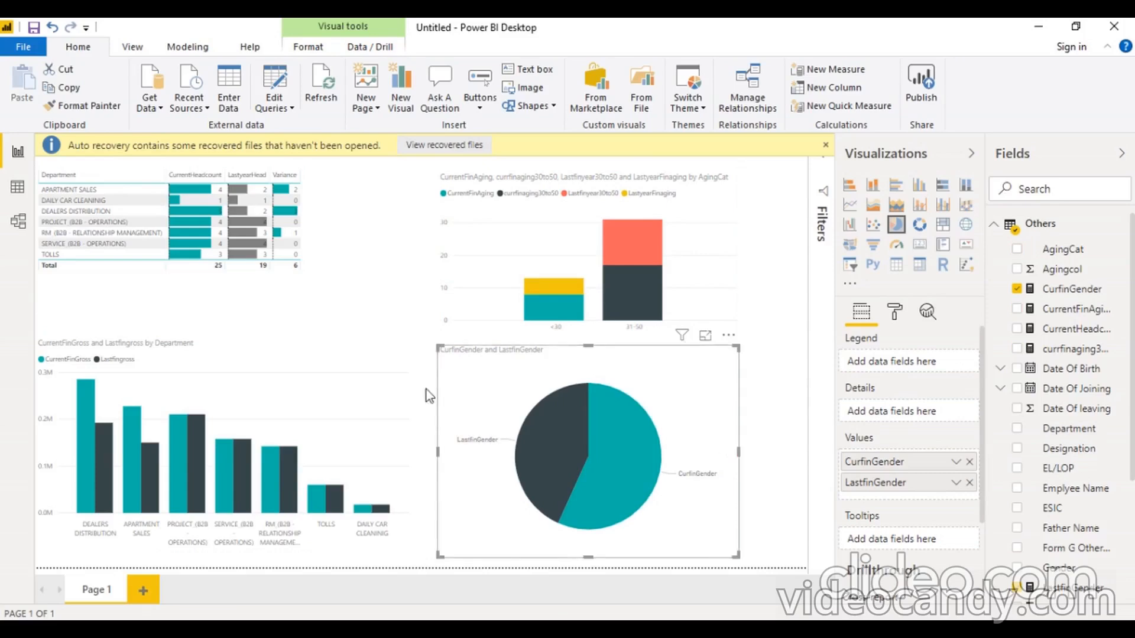
# Step: Line up the right edges of the headcount table and gross chart, and shift the aging and pie charts left beside them
pyautogui.click(326, 261)
pyautogui.moveTo(304, 249); pyautogui.dragTo(384, 251)
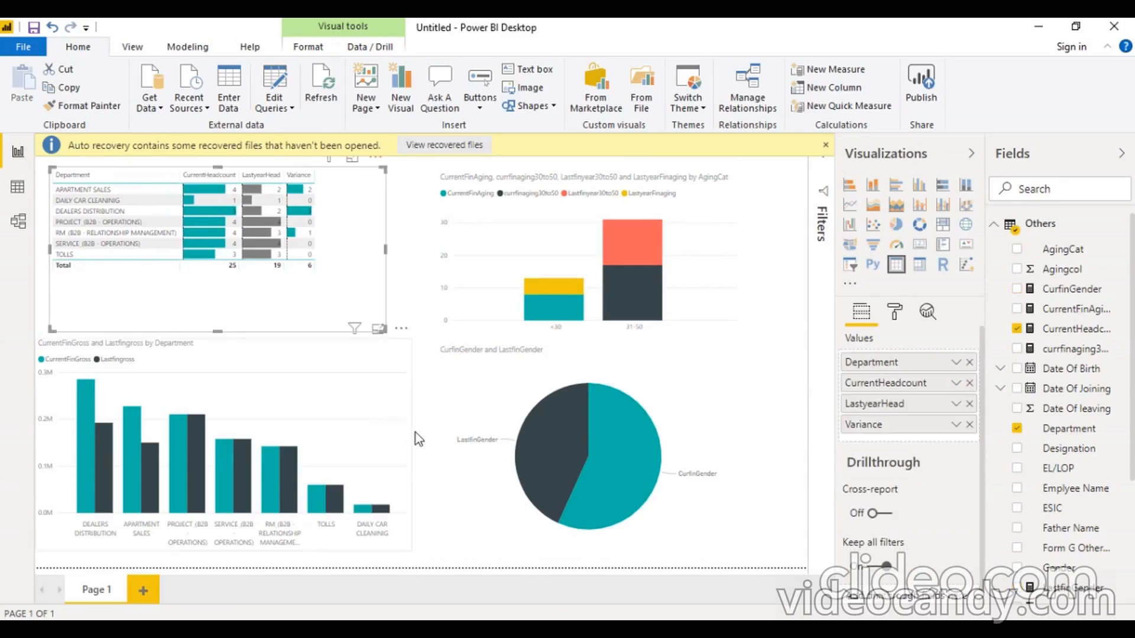
pyautogui.moveTo(411, 445); pyautogui.dragTo(386, 444)
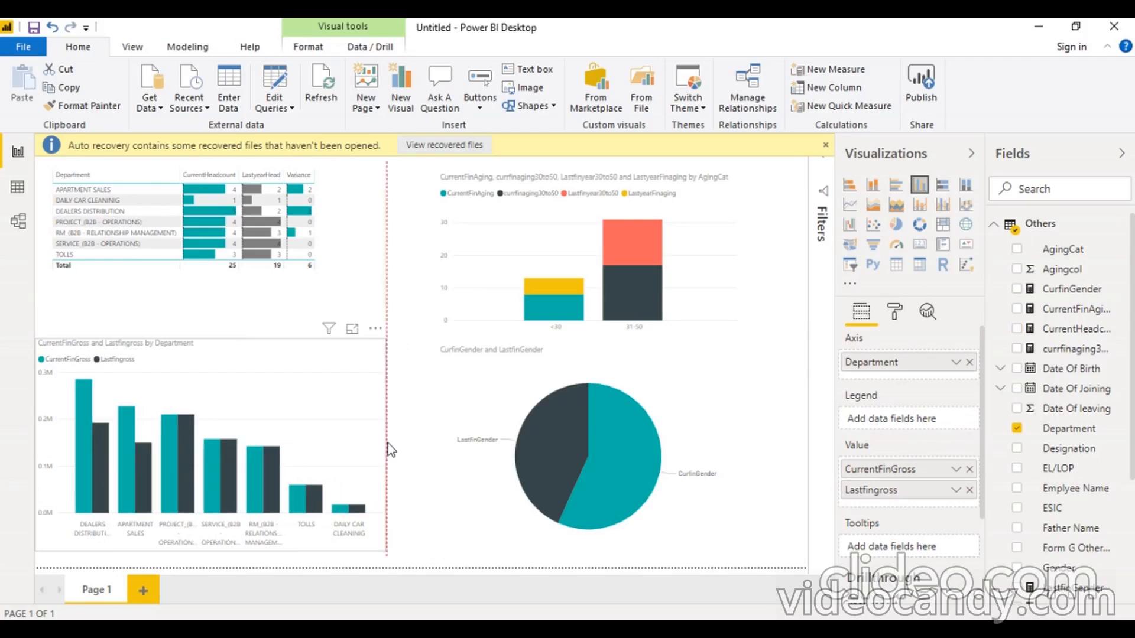
pyautogui.click(451, 210)
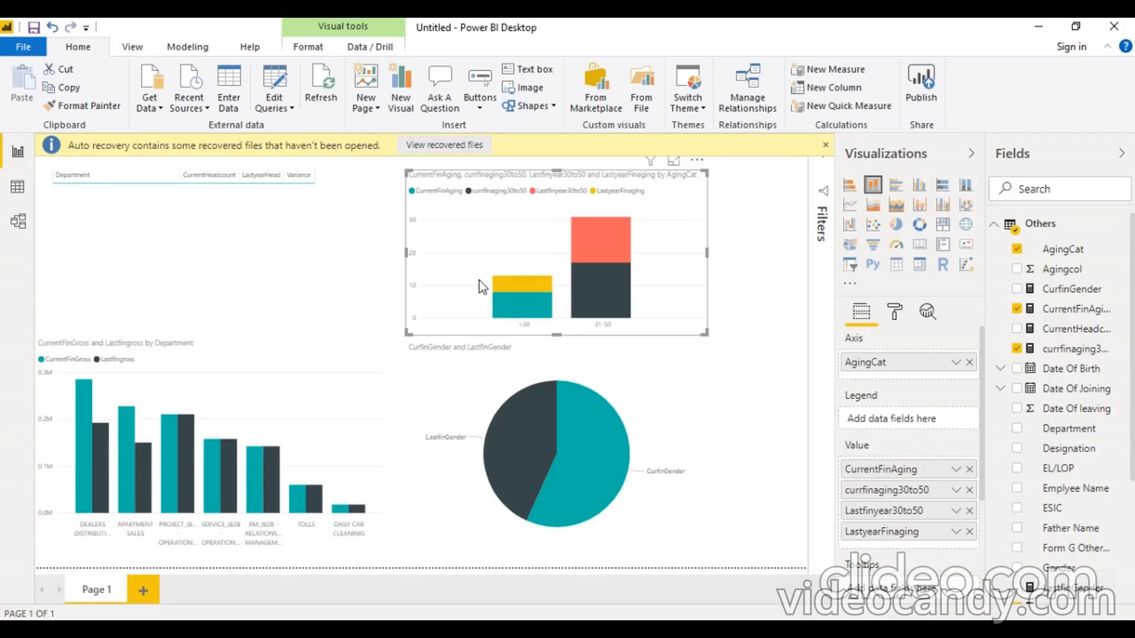
pyautogui.click(467, 391)
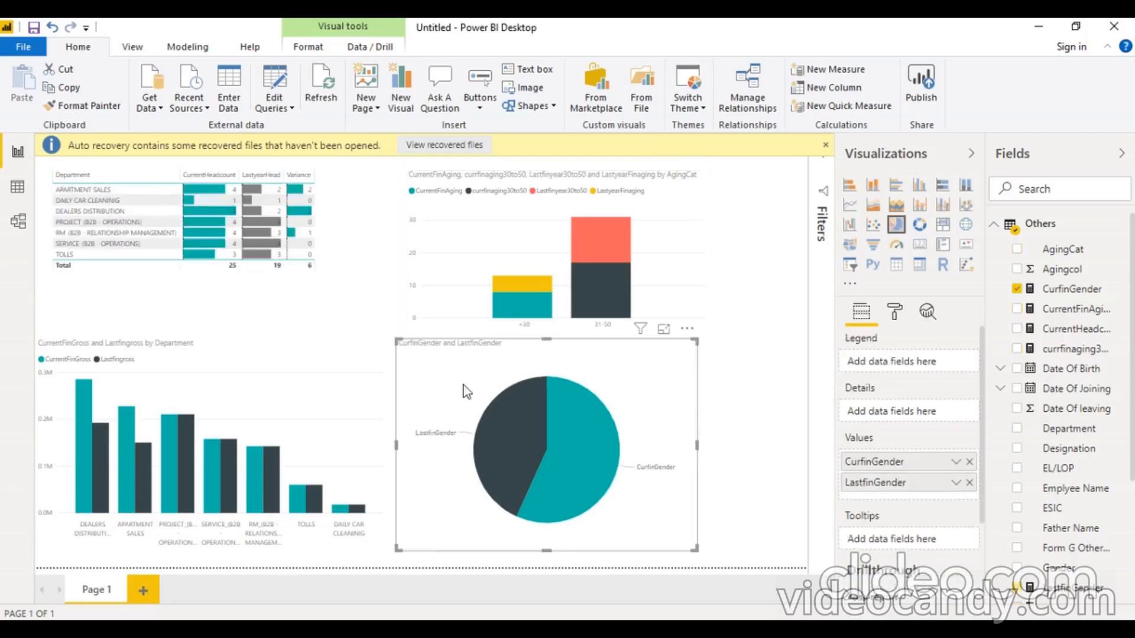
# Step: Turn on the border for all four visuals and align the gross chart's left edge with the headcount table
pyautogui.click(895, 312)
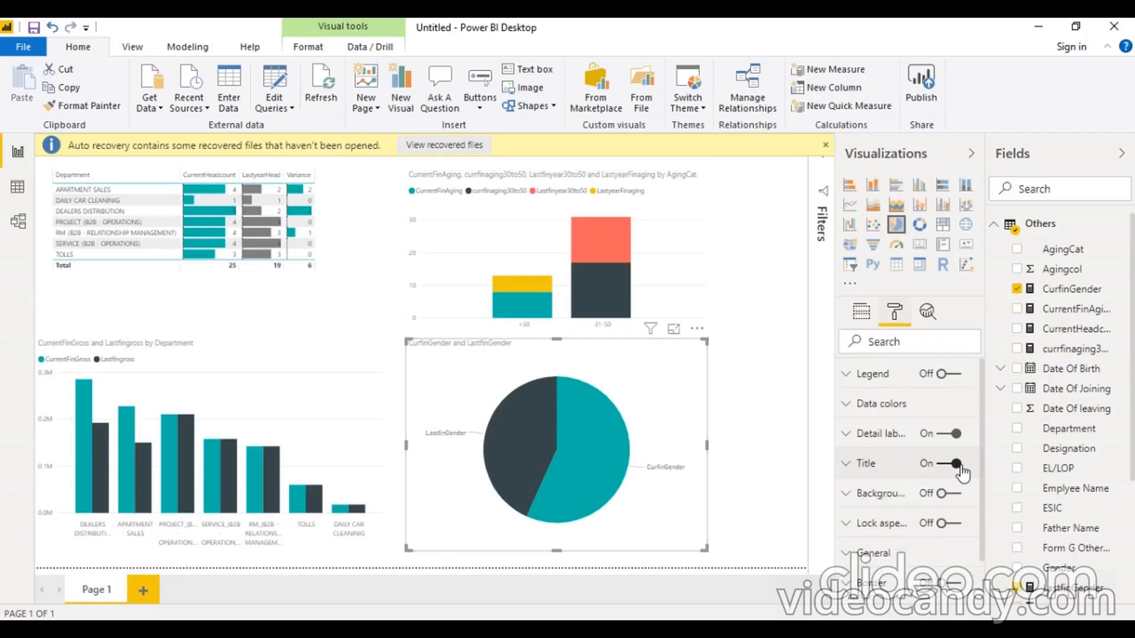
pyautogui.scroll(-2, 956, 528)
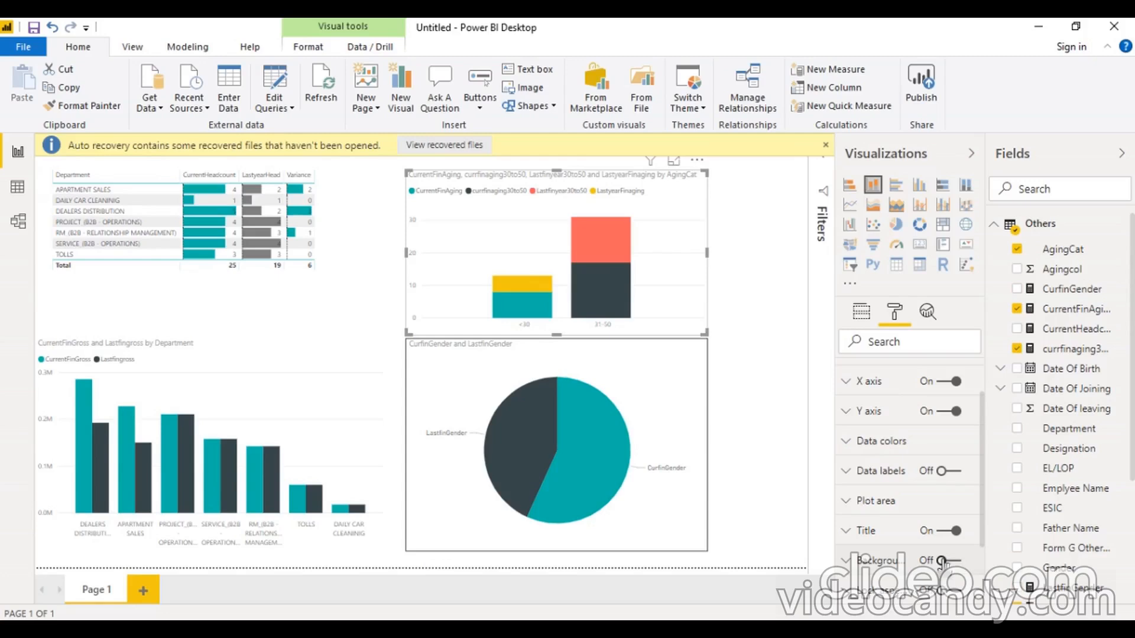
pyautogui.click(362, 343)
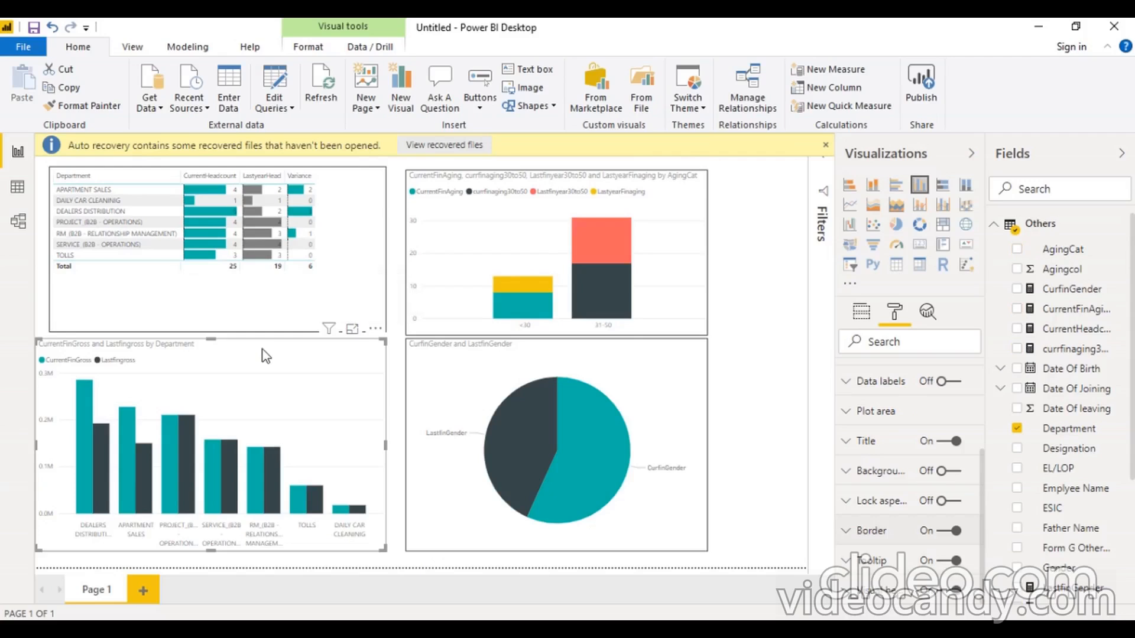
pyautogui.moveTo(38, 342); pyautogui.dragTo(51, 342)
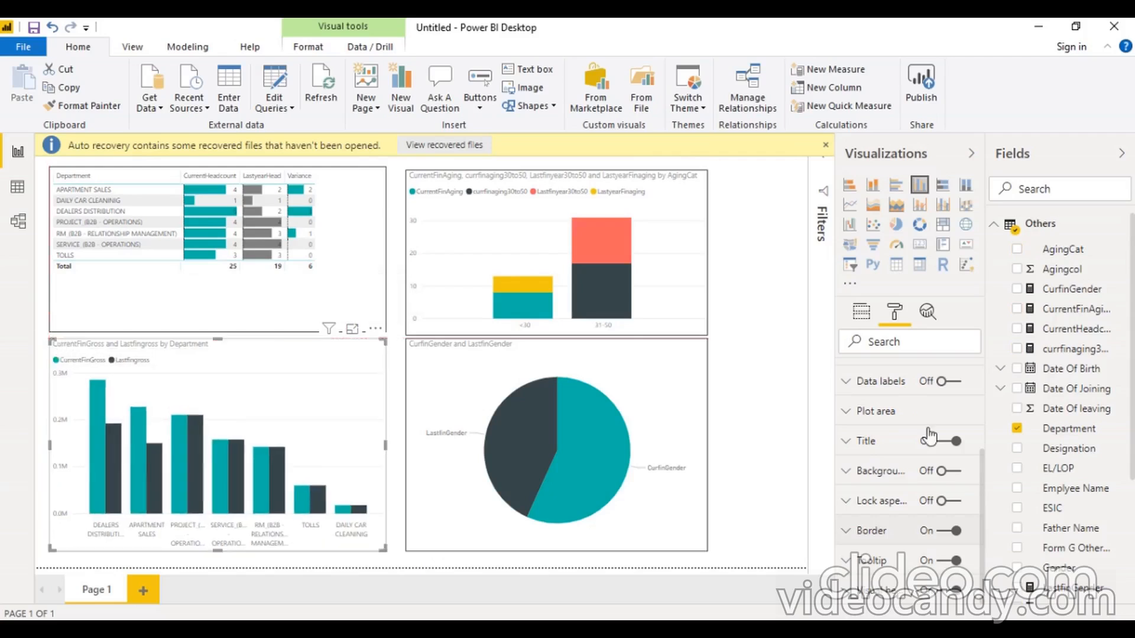
# Step: Change the gross salary column chart's title to "Current vs Last Financial Gross"
pyautogui.click(869, 441)
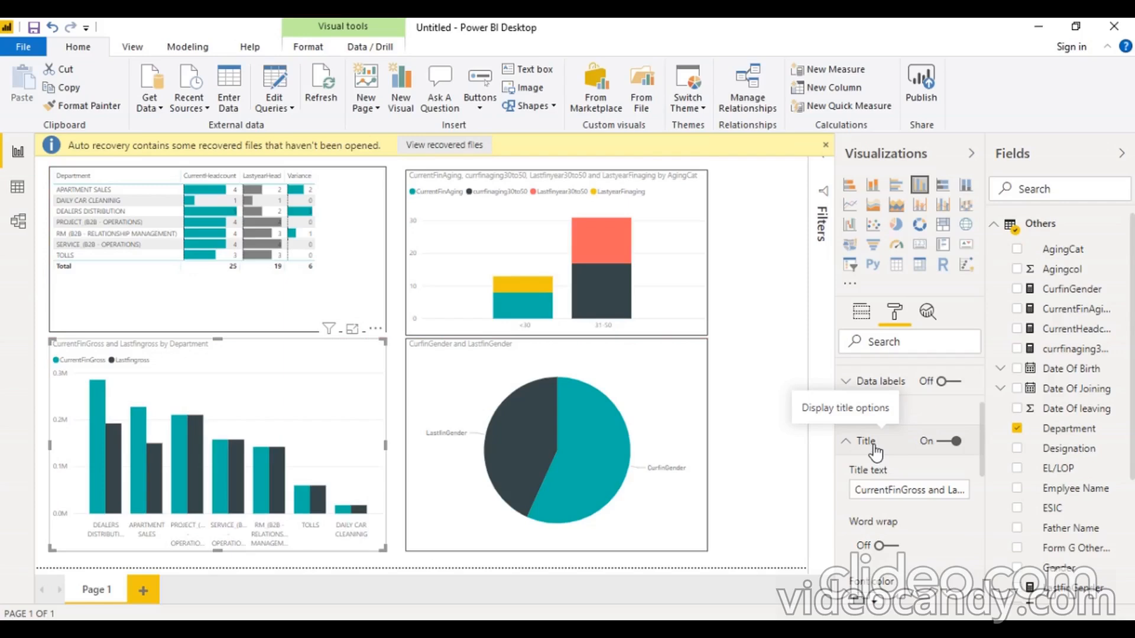
pyautogui.click(894, 491)
pyautogui.hotkey('ctrl', 'a')
pyautogui.press('BackSpace')
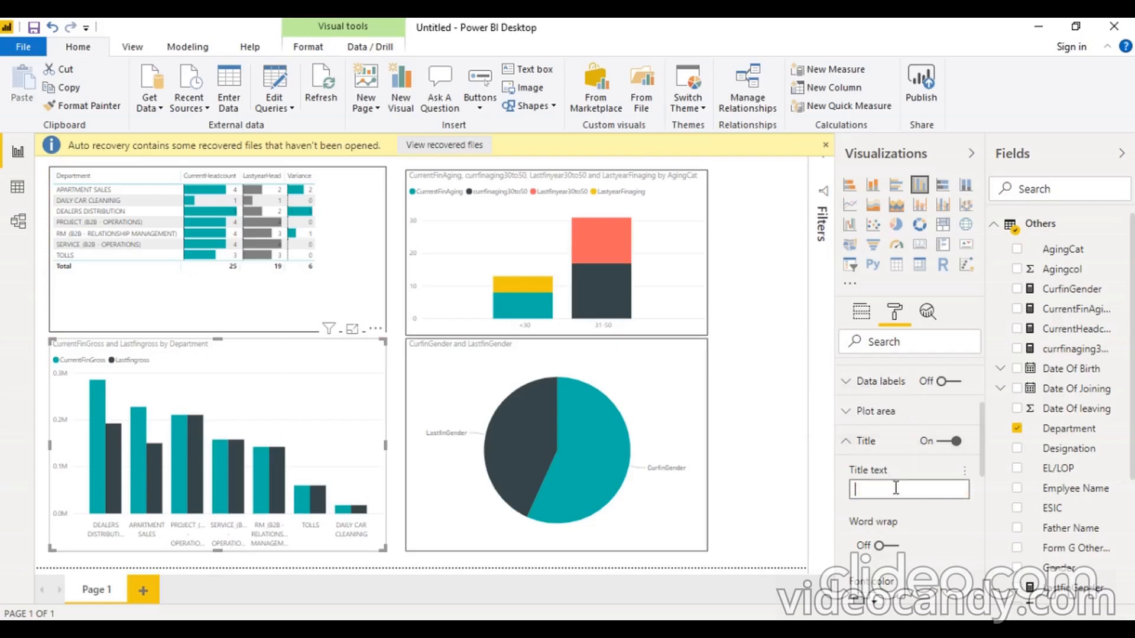
pyautogui.write('Cur')
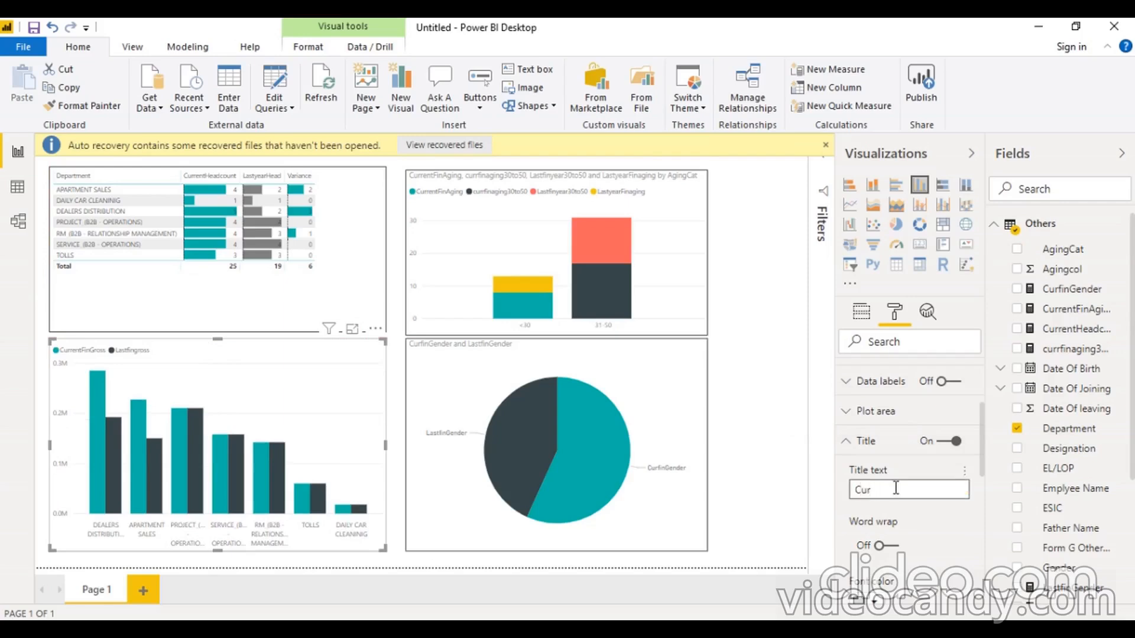
pyautogui.write('rent vs ')
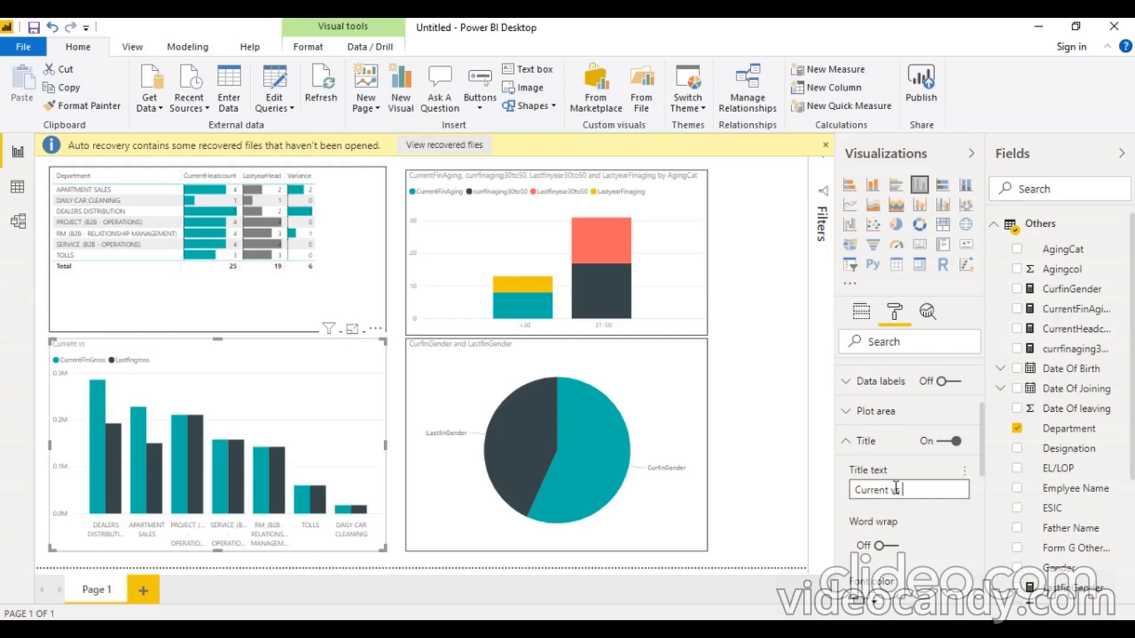
pyautogui.write('Last Financial Gross')
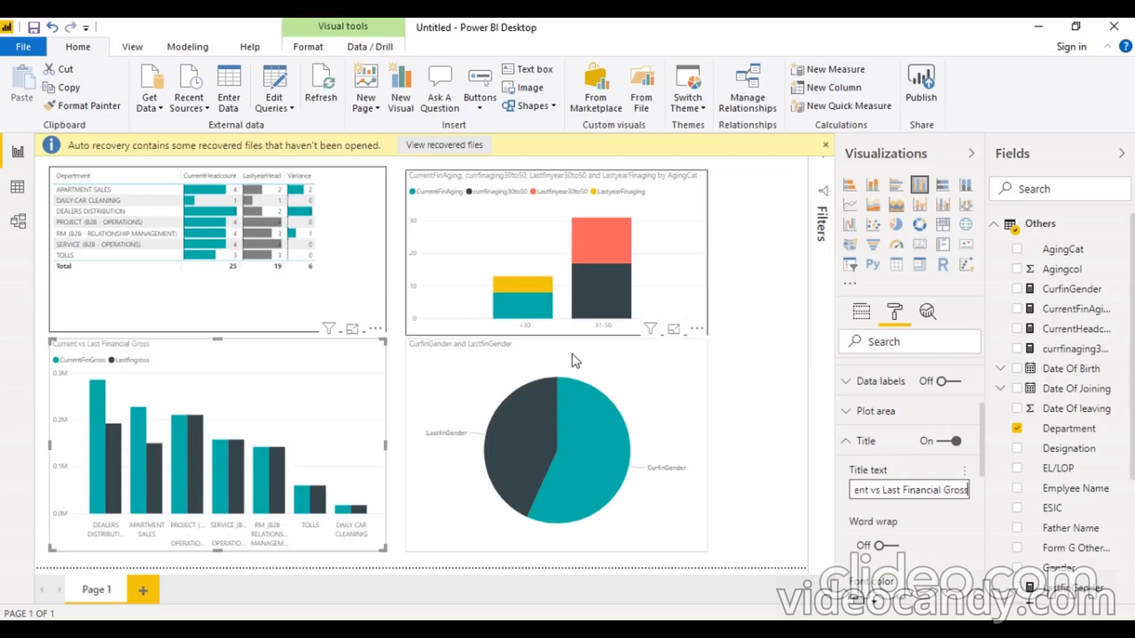
# Step: Change the gender pie chart's title to "Current vs Last Male"
pyautogui.click(572, 355)
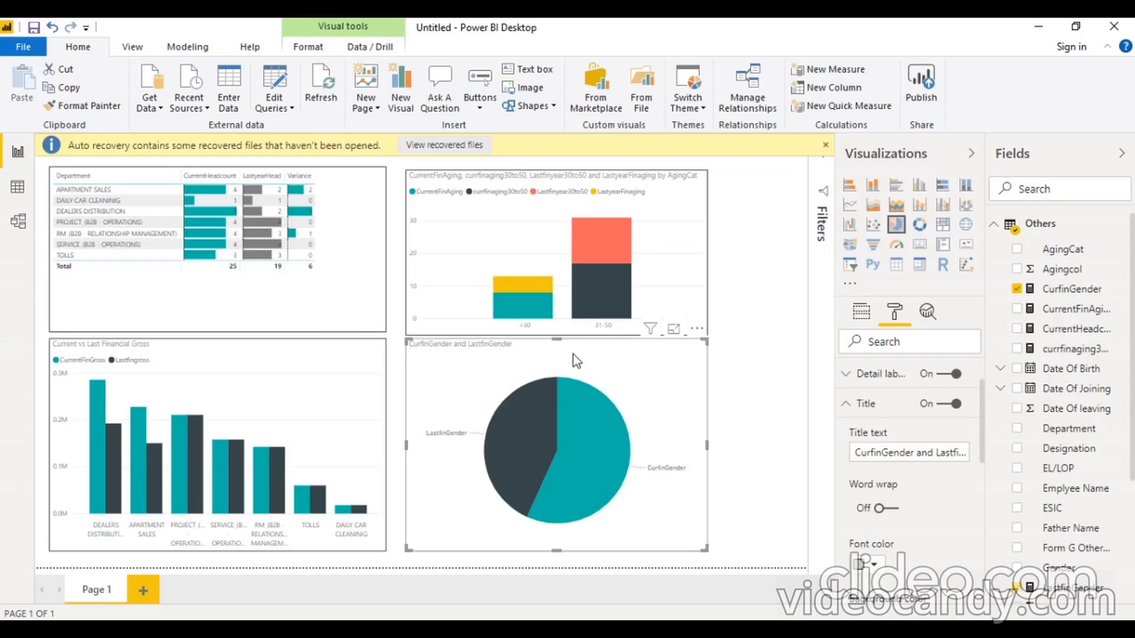
pyautogui.tripleClick(886, 452)
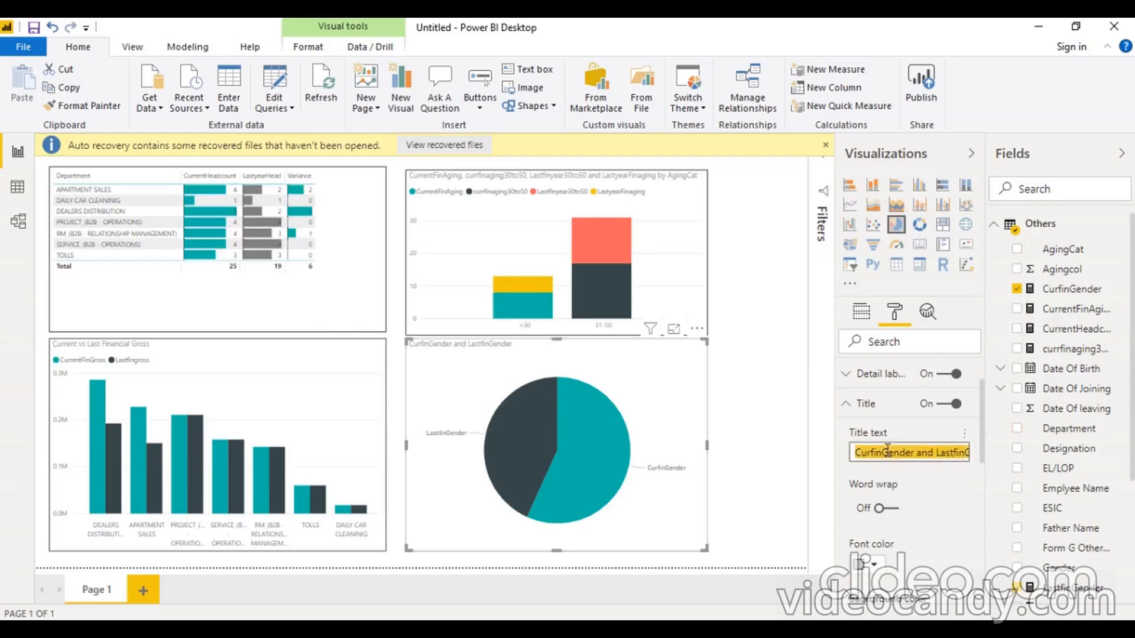
pyautogui.write('Current')
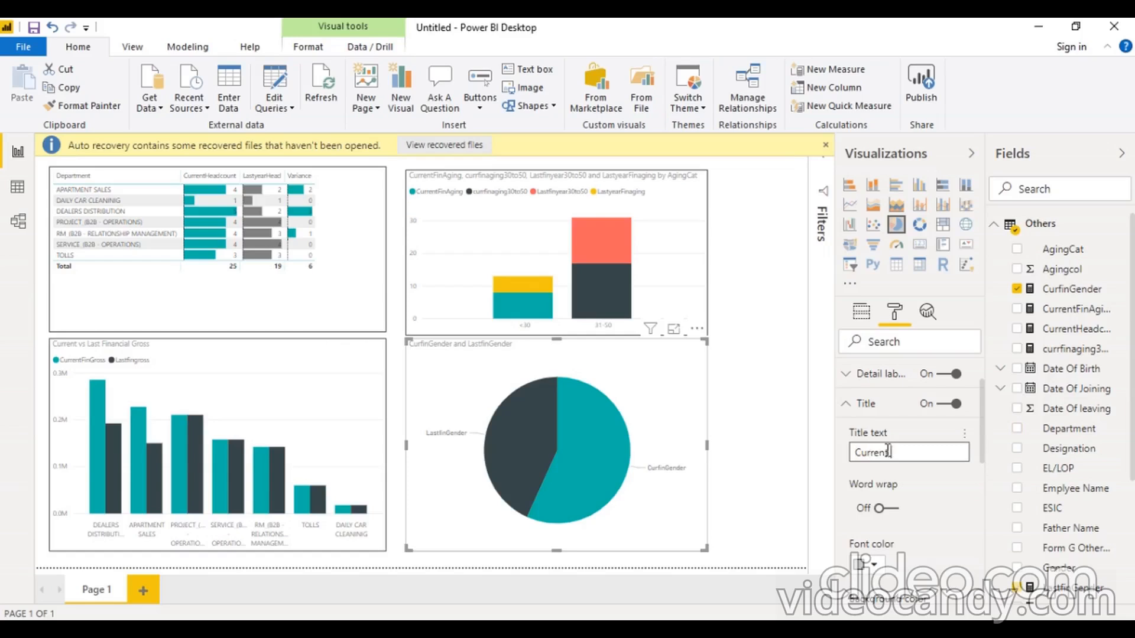
pyautogui.write(' vs LAst')
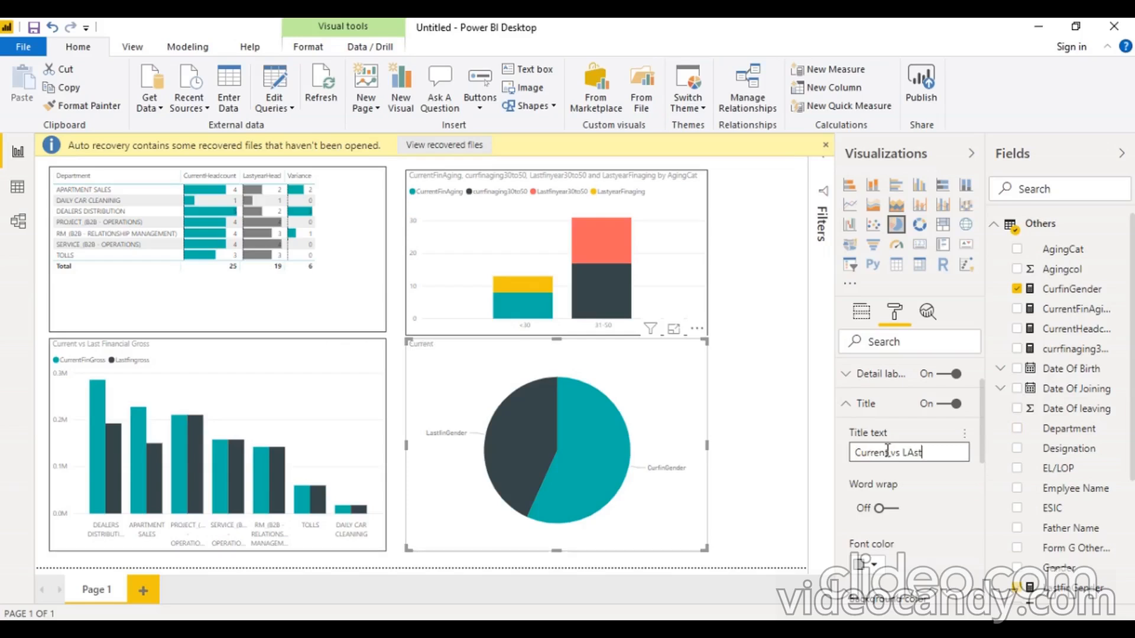
pyautogui.write(' Gender')
pyautogui.click(914, 453)
pyautogui.press('BackSpace')
pyautogui.write('a')
pyautogui.moveTo(922, 453); pyautogui.dragTo(966, 451)
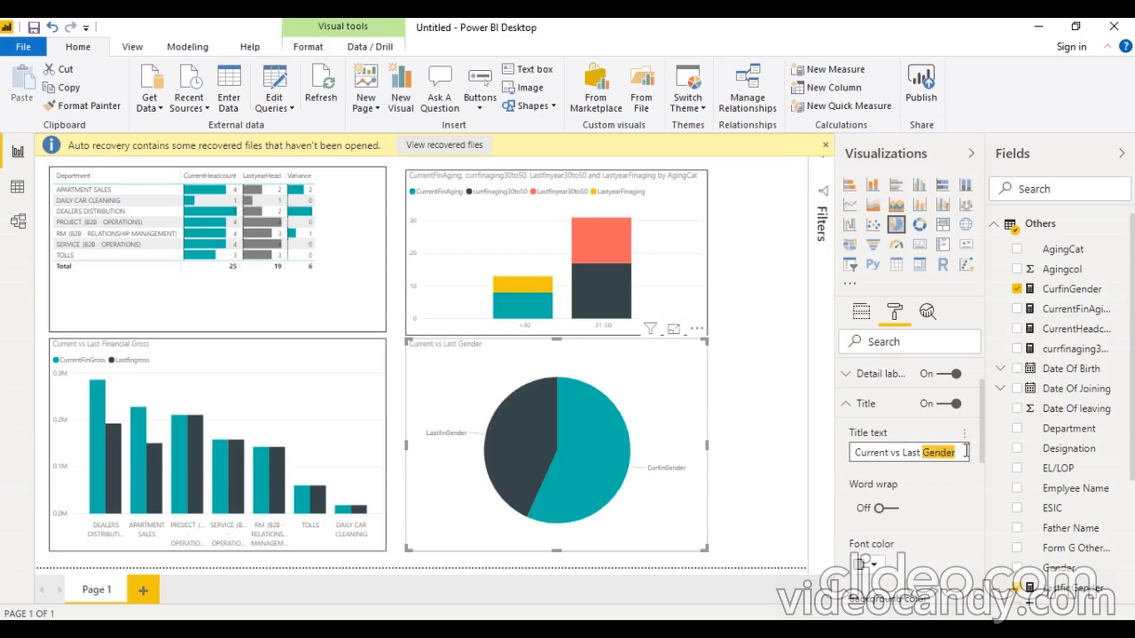
pyautogui.write('Male')
pyautogui.click(929, 491)
# Step: Center the pie chart's title and increase its text size
pyautogui.scroll(-3, 925, 511)
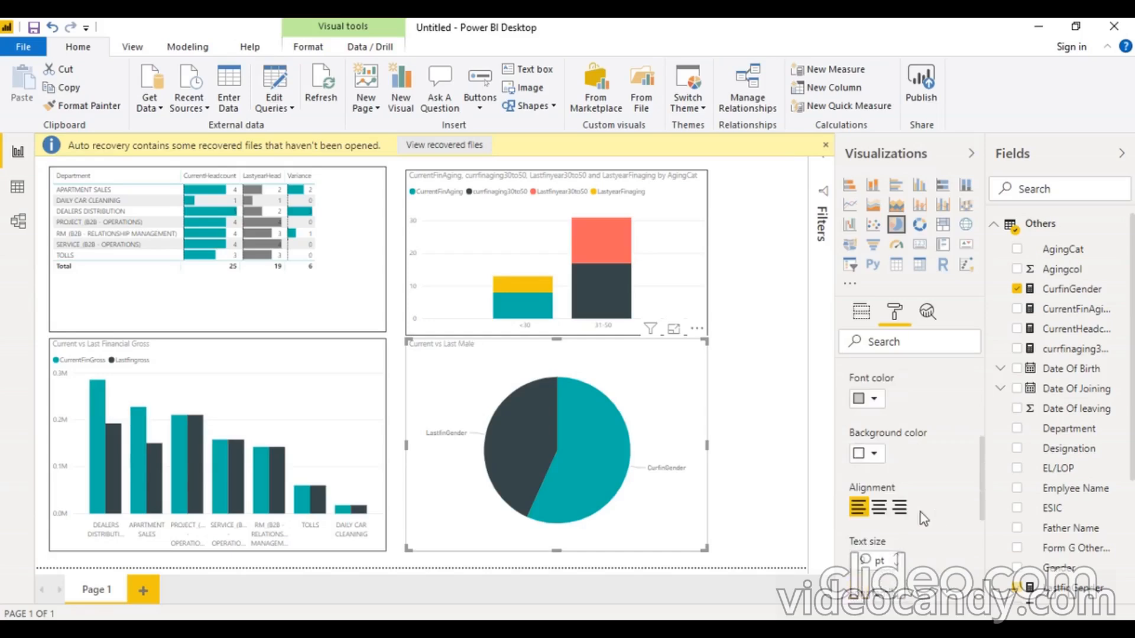
pyautogui.click(878, 509)
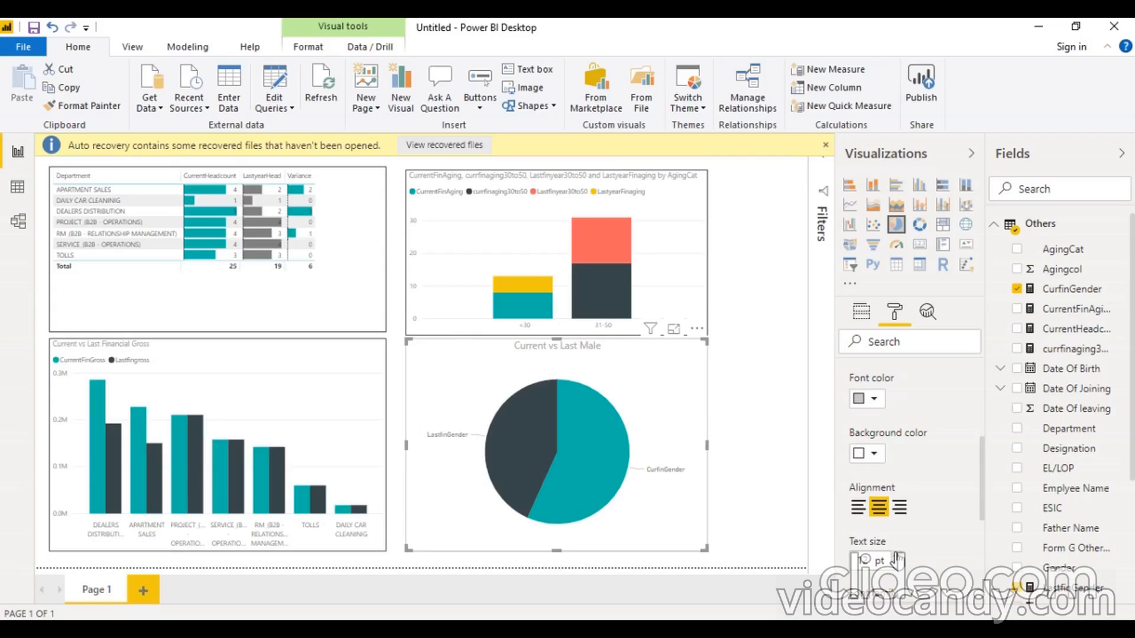
pyautogui.click(896, 557)
pyautogui.click(897, 557)
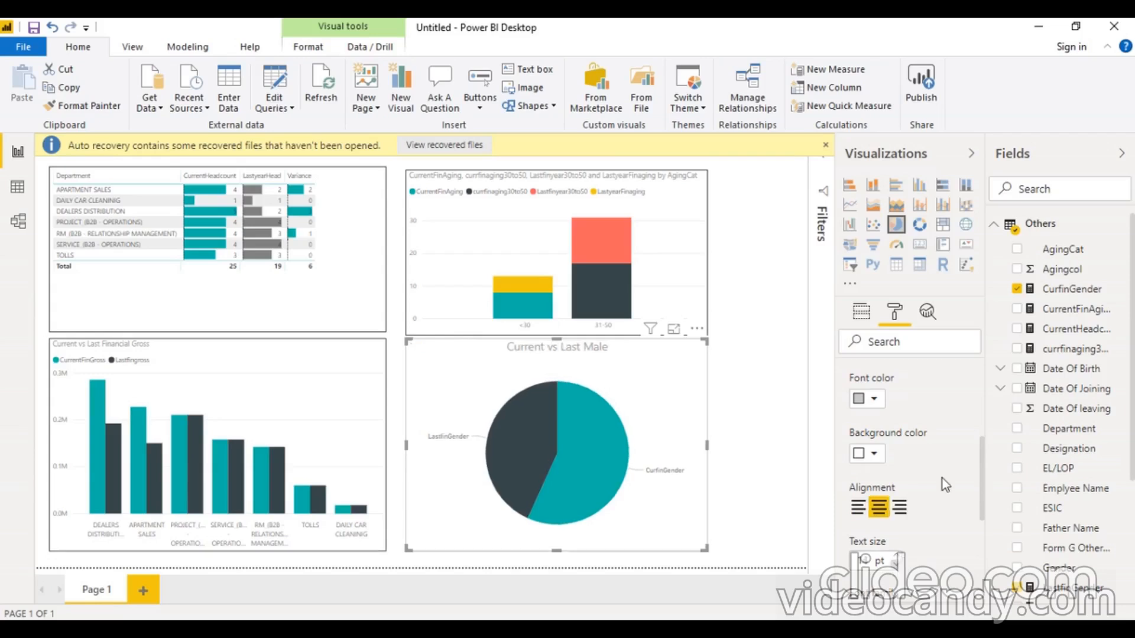
pyautogui.scroll(3, 943, 473)
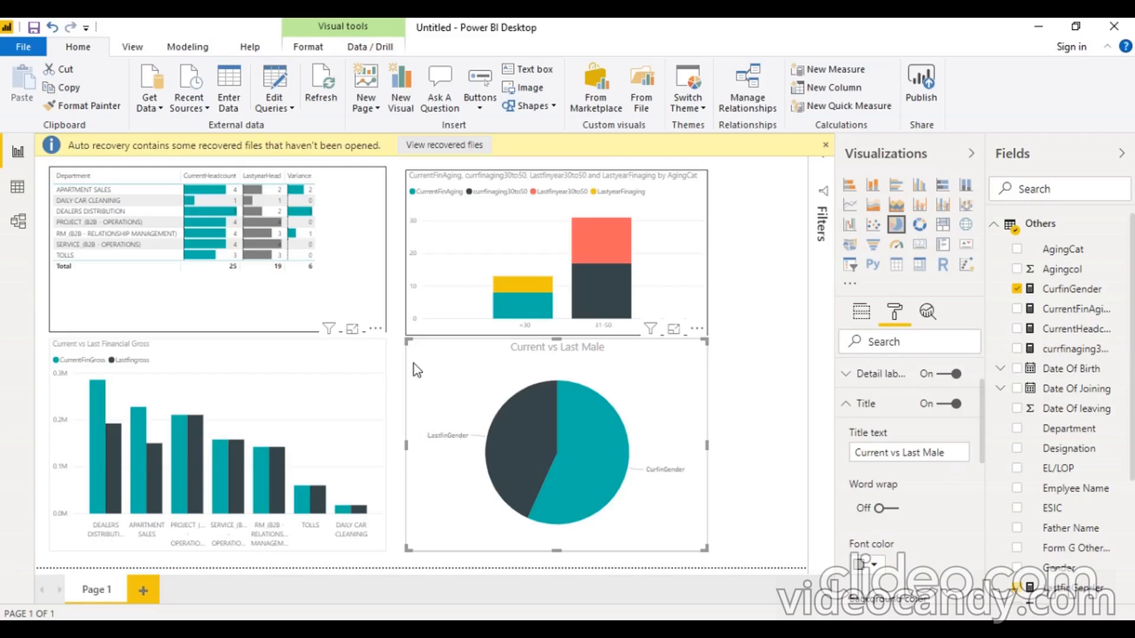
# Step: Turn on the pie chart's background and open the custom color choice for it
pyautogui.click(886, 407)
pyautogui.click(941, 444)
pyautogui.click(881, 448)
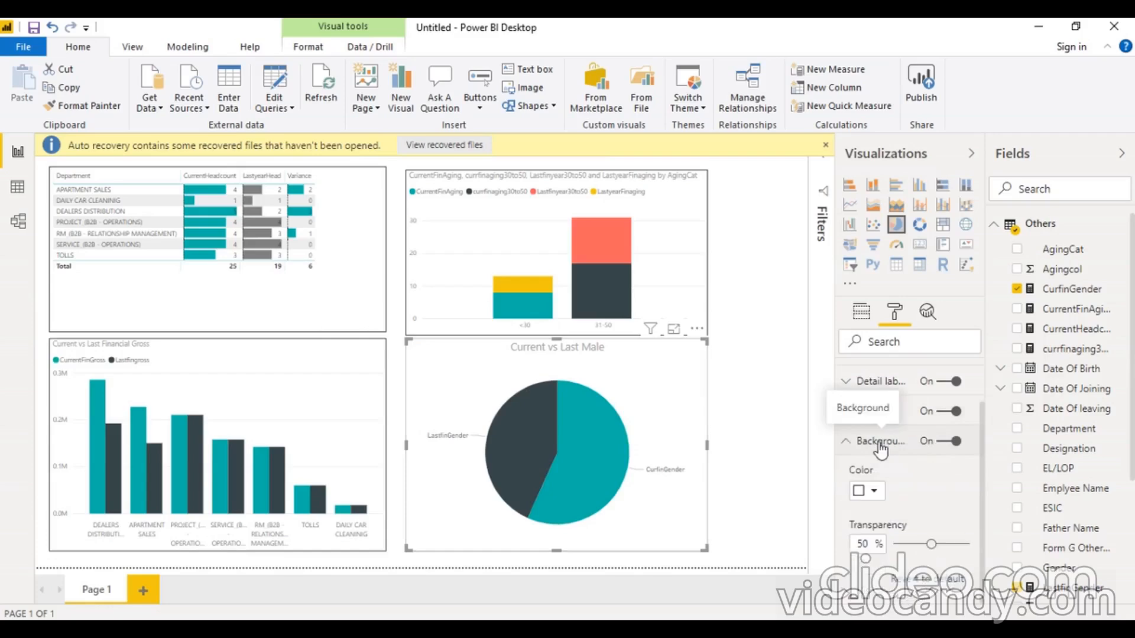
pyautogui.scroll(-2, 903, 491)
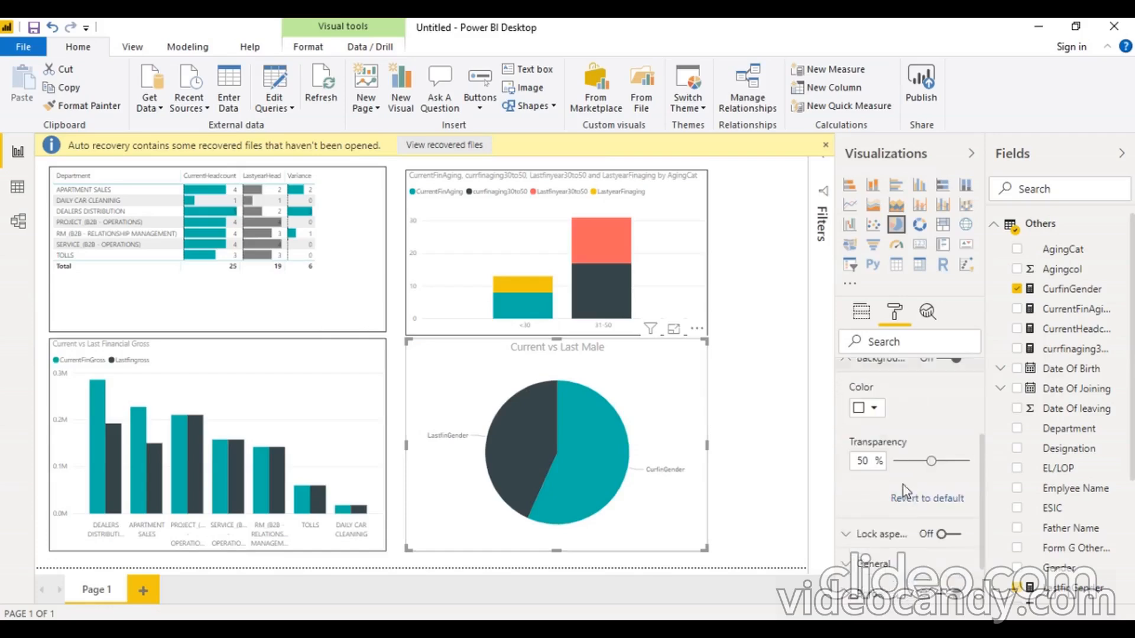
pyautogui.click(875, 409)
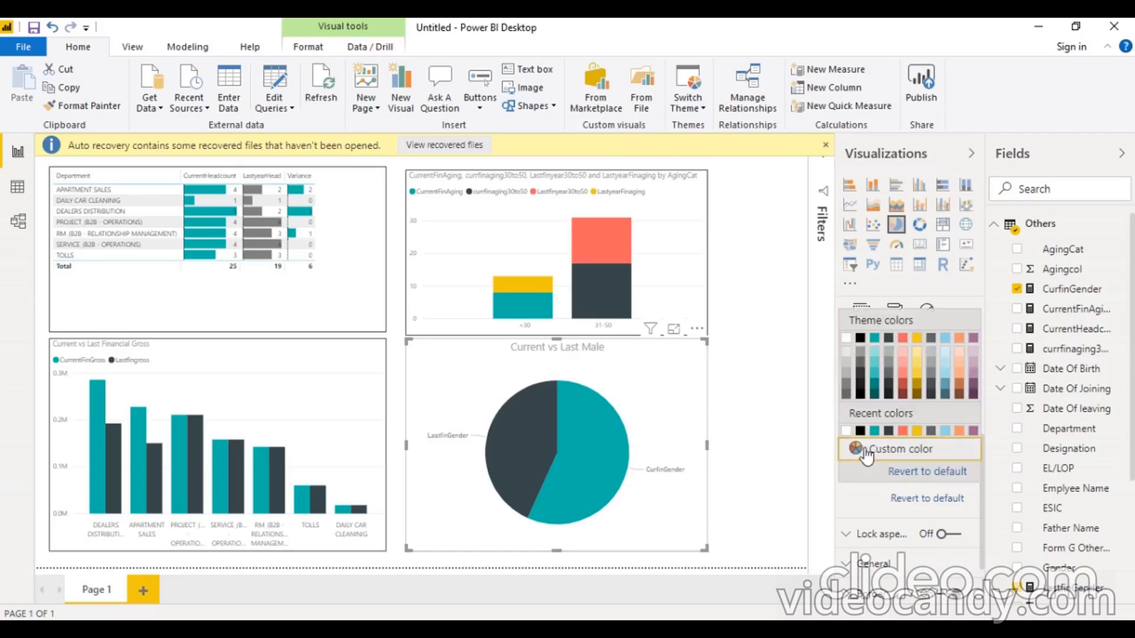
pyautogui.click(867, 454)
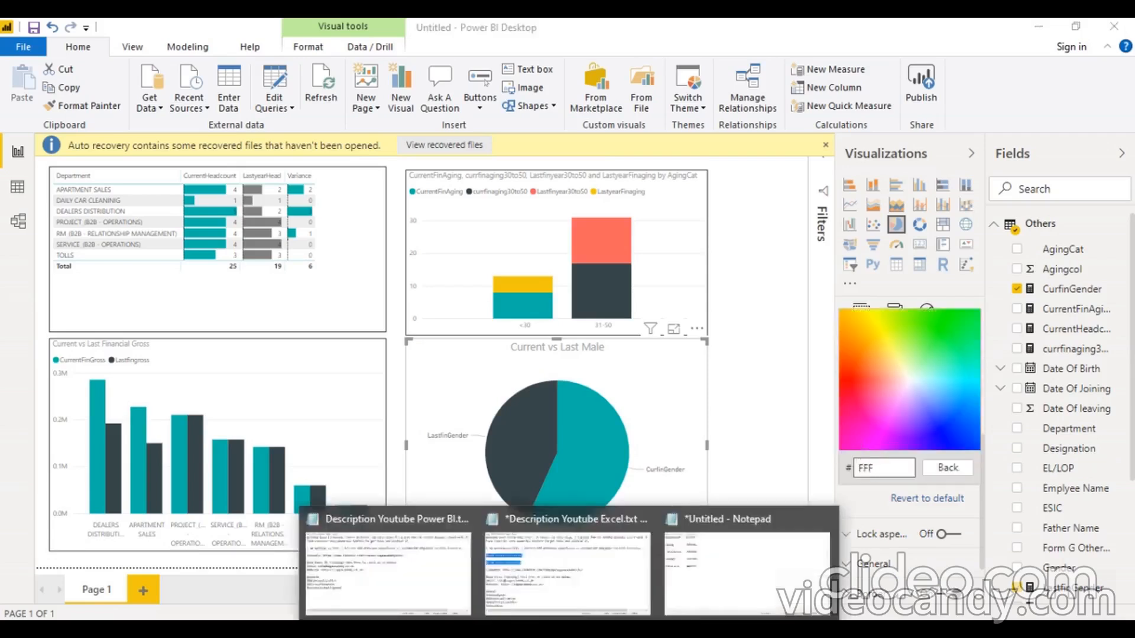
# Step: Switch to the Notepad color list, copy the Aging color code AFB5B6 and return to Power BI Desktop
pyautogui.click(748, 568)
pyautogui.moveTo(948, 242); pyautogui.dragTo(999, 241)
pyautogui.hotkey('ctrl', 'c')
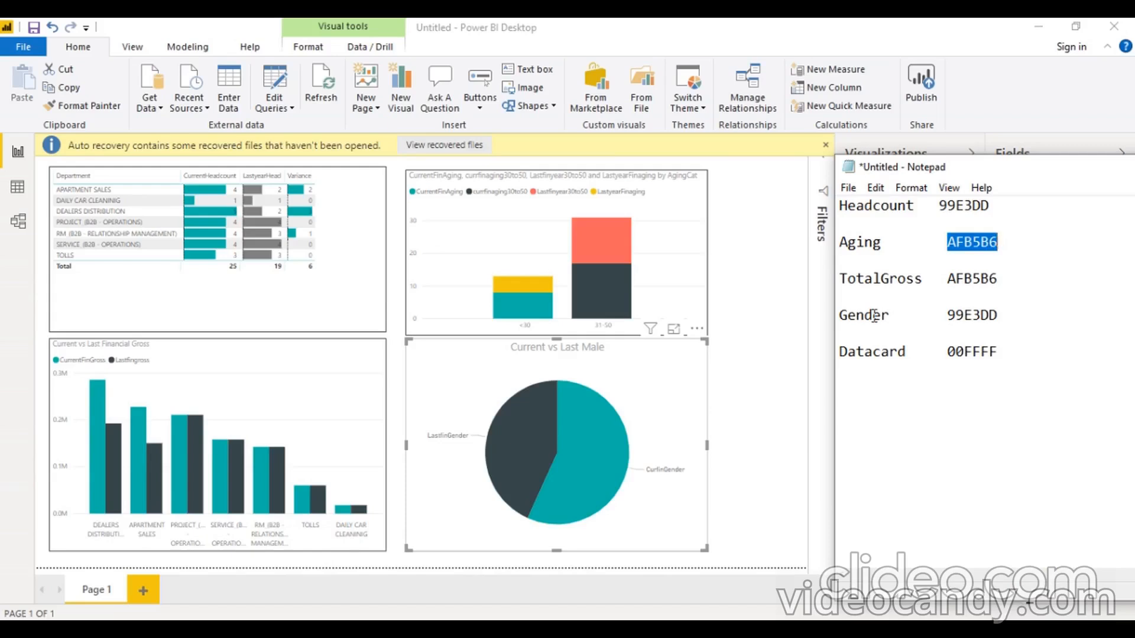
pyautogui.hotkey('alt', 'Tab')
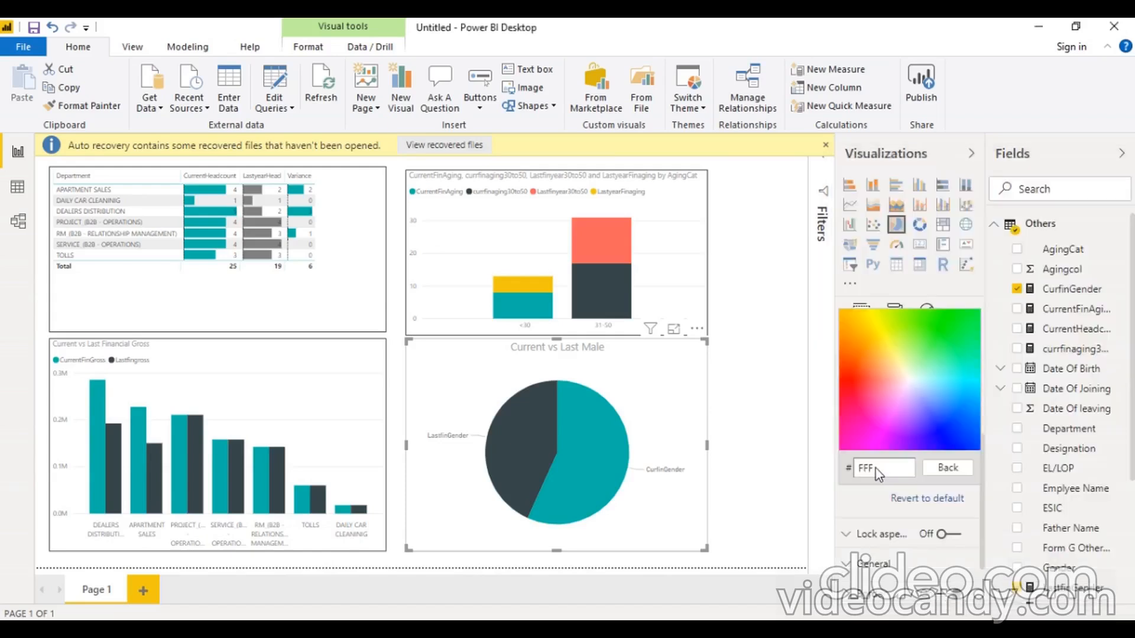
pyautogui.click(756, 430)
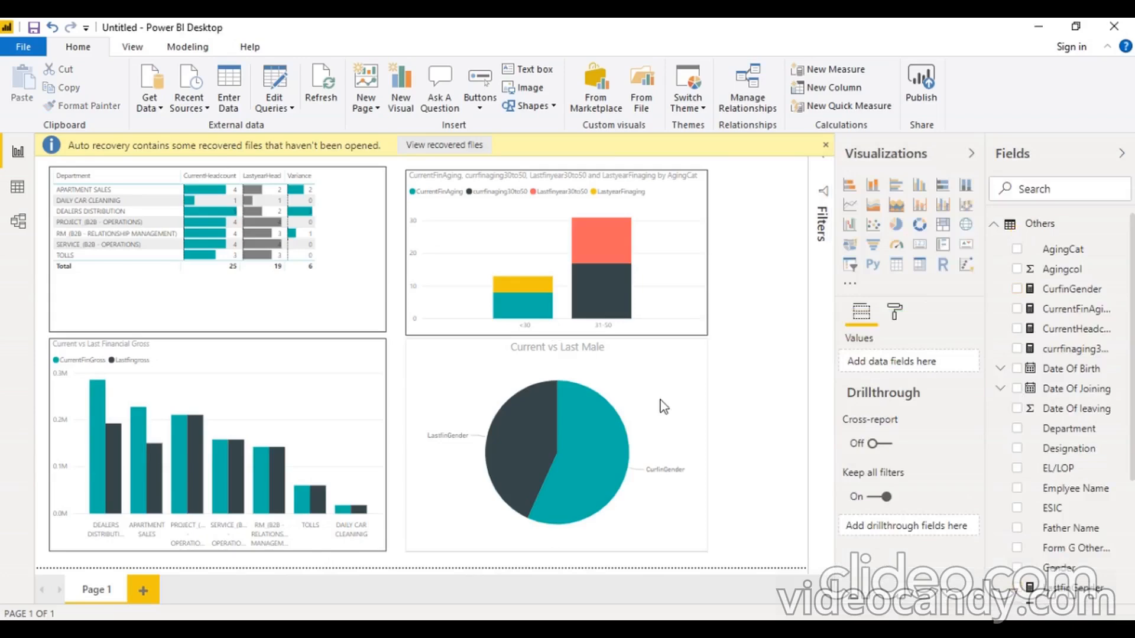
pyautogui.click(664, 407)
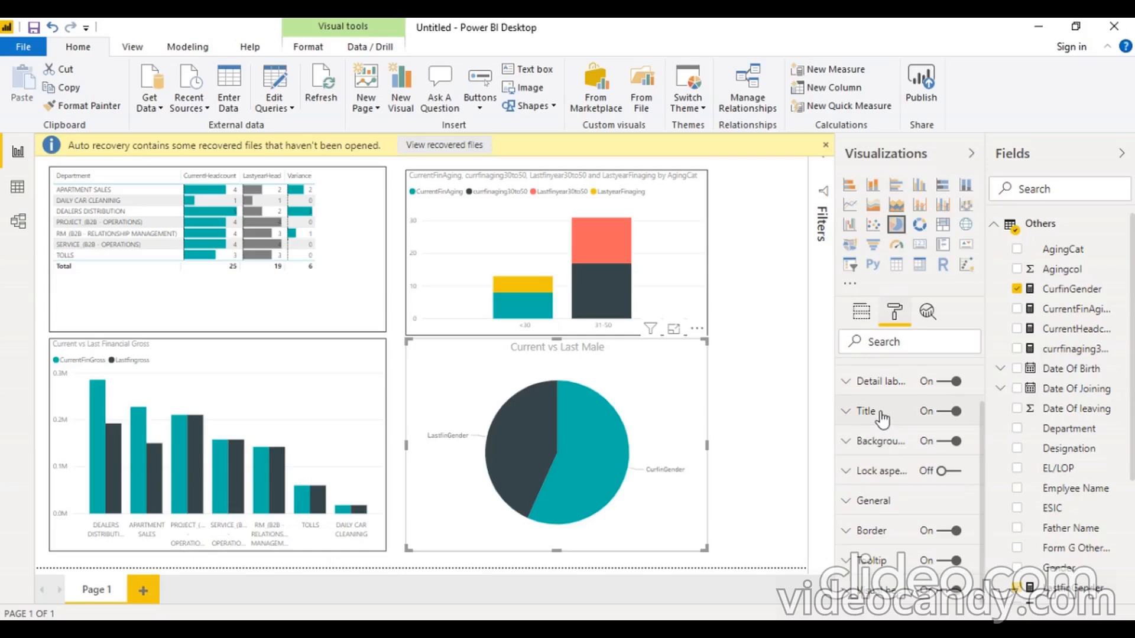
pyautogui.click(866, 412)
pyautogui.scroll(-1, 880, 520)
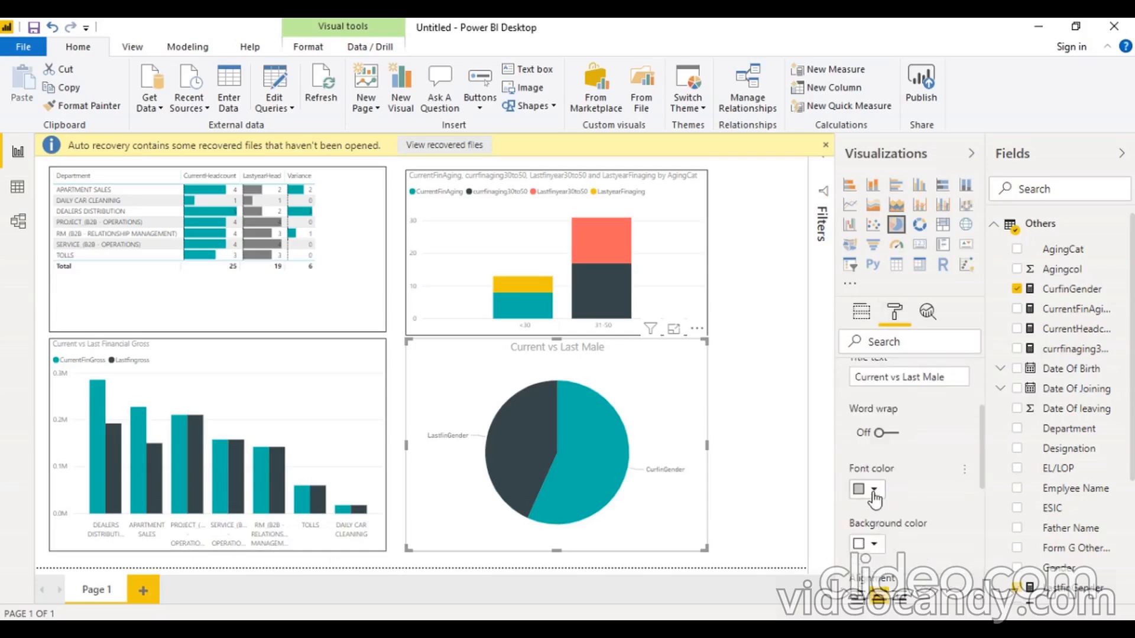
pyautogui.click(875, 493)
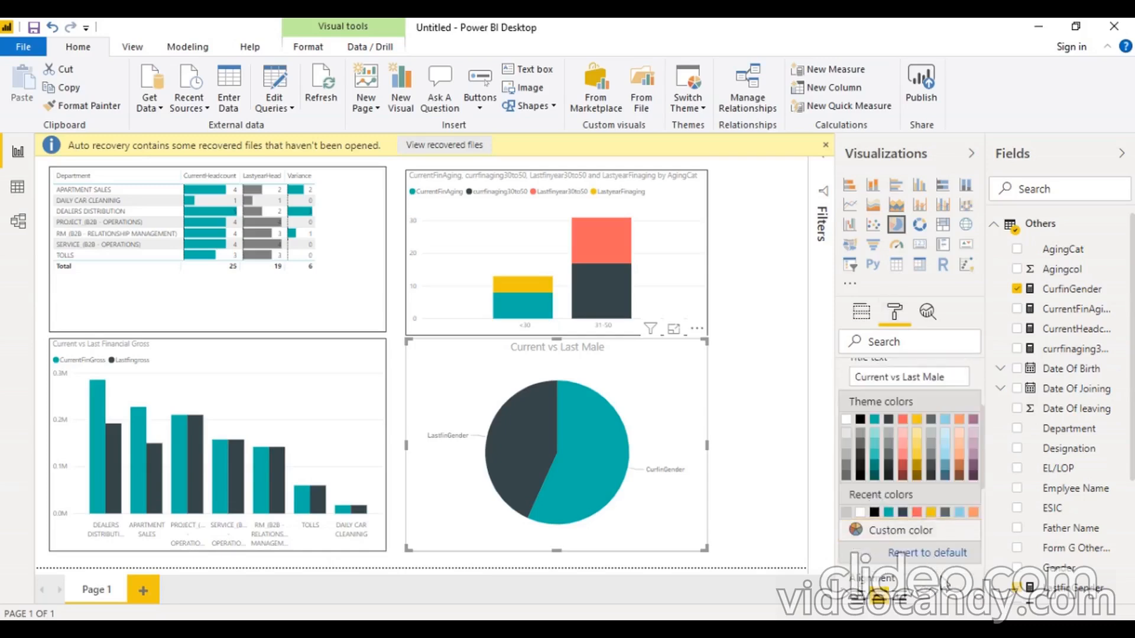
pyautogui.click(949, 553)
# Step: Set the gender pie chart's background to the custom color AFB5B6
pyautogui.scroll(-3, 921, 428)
pyautogui.scroll(-4, 927, 461)
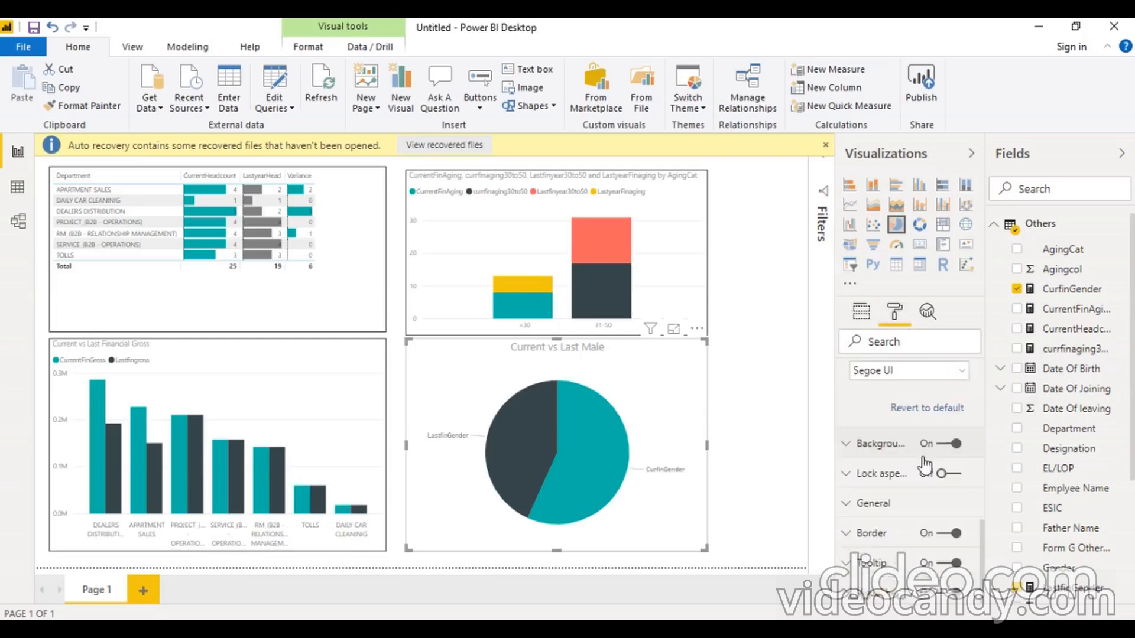
pyautogui.click(879, 445)
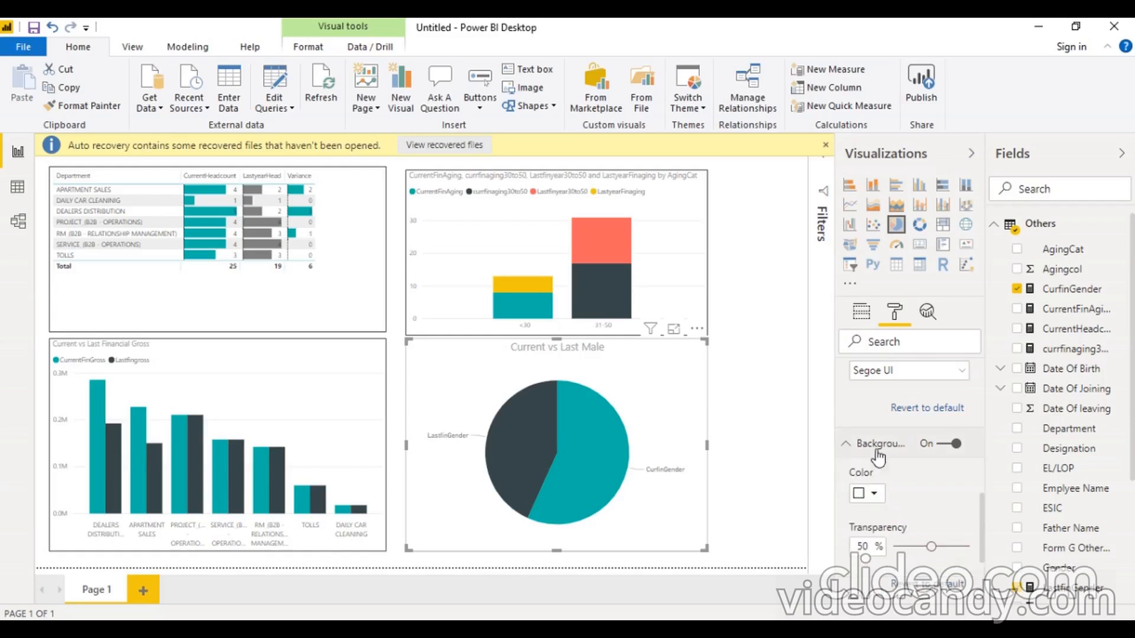
pyautogui.click(873, 493)
pyautogui.click(879, 456)
pyautogui.moveTo(880, 469); pyautogui.dragTo(845, 470)
pyautogui.hotkey('ctrl', 'v')
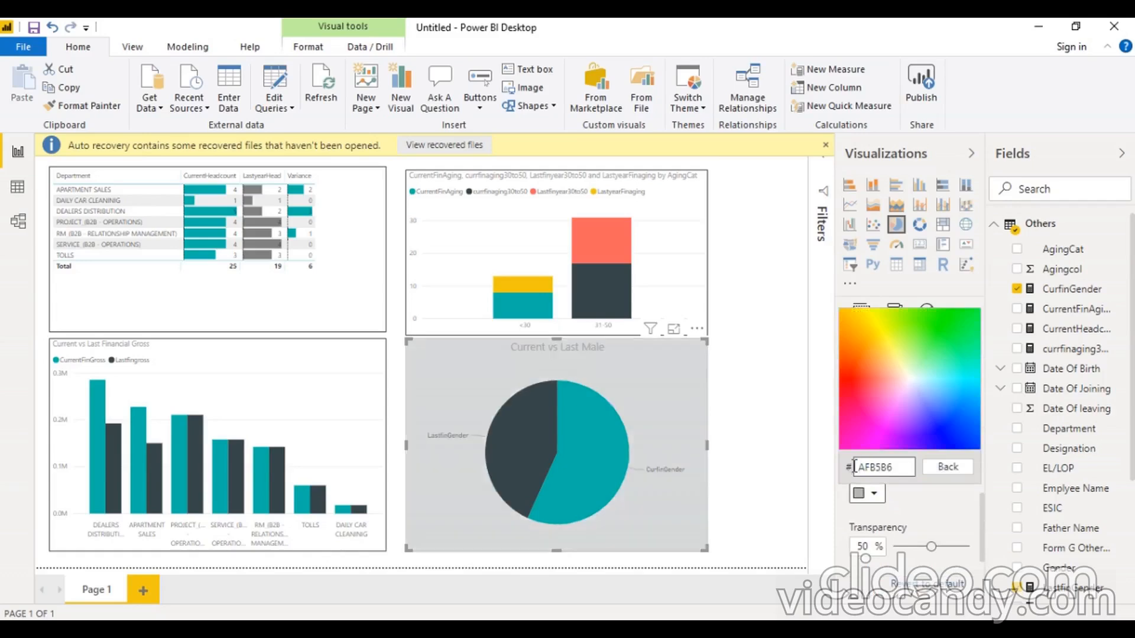
pyautogui.click(919, 499)
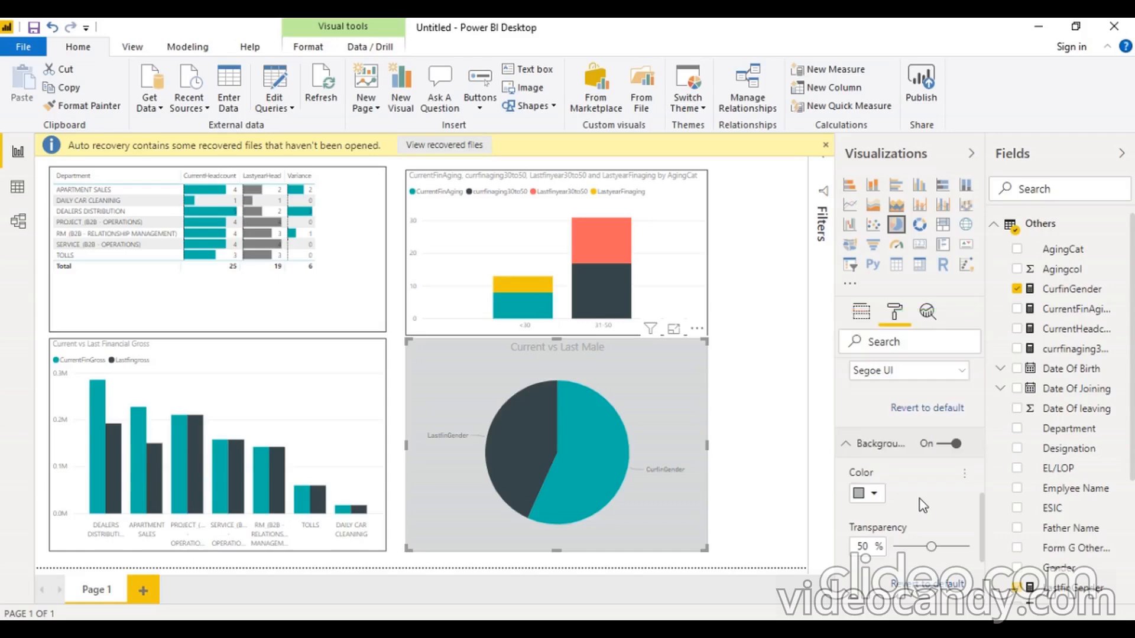
pyautogui.click(881, 443)
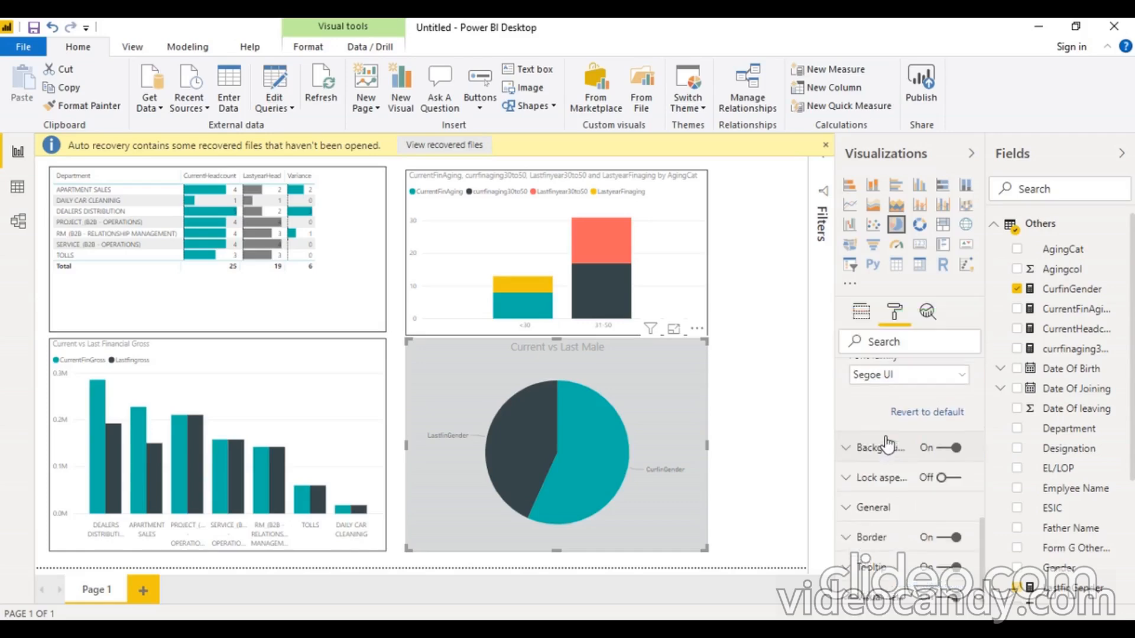
# Step: Change the font color of the pie chart's title to white
pyautogui.scroll(3, 887, 440)
pyautogui.scroll(2, 921, 434)
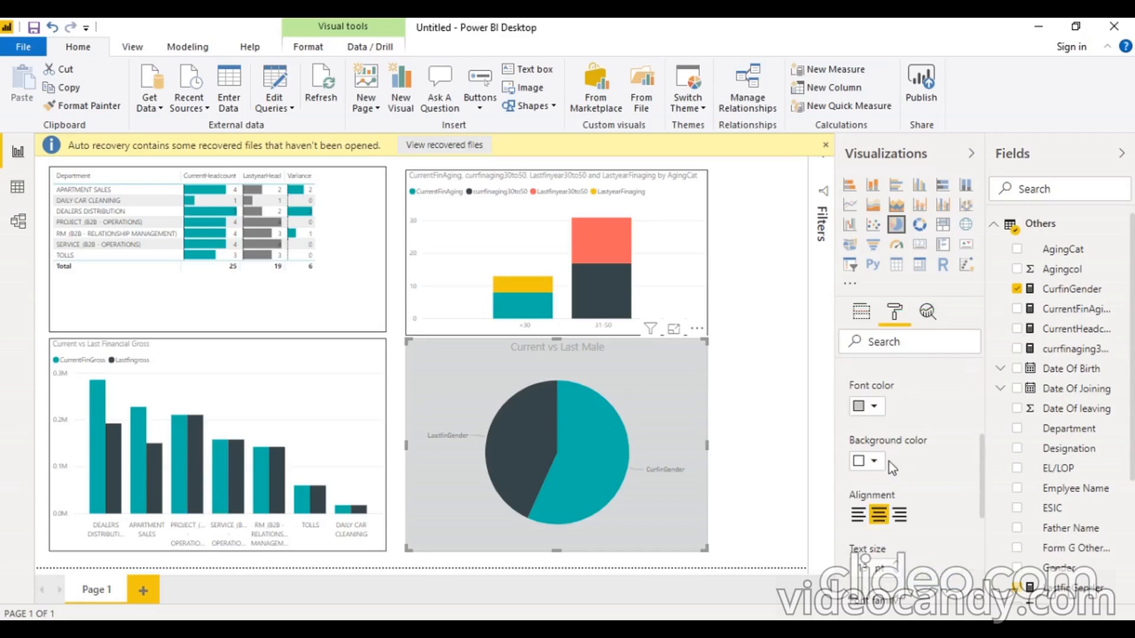
pyautogui.scroll(2, 889, 462)
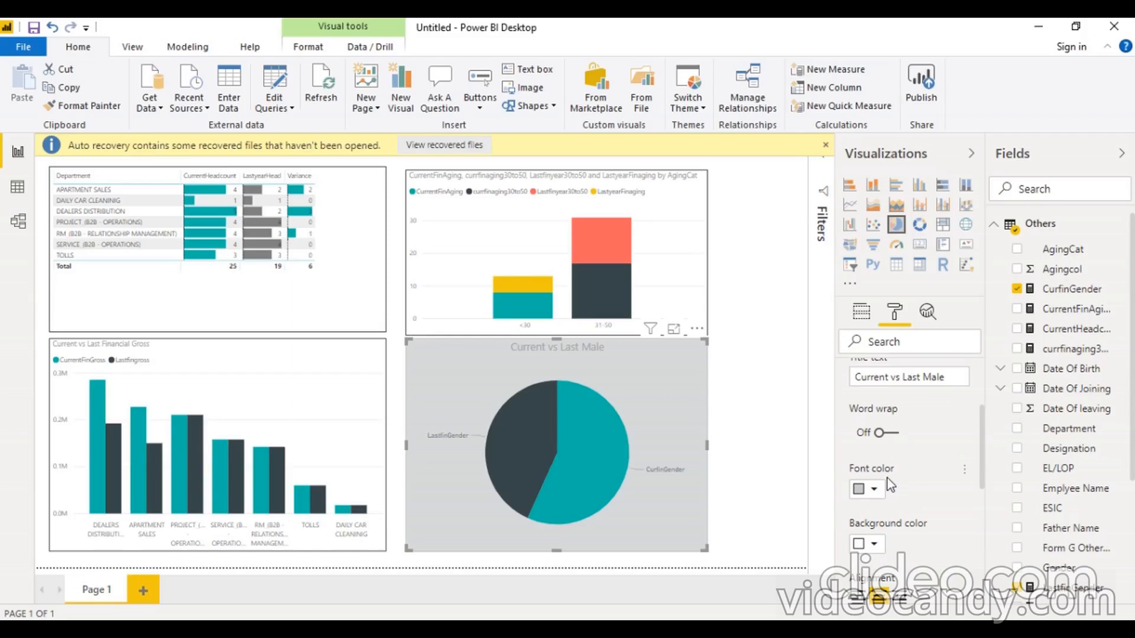
pyautogui.click(874, 488)
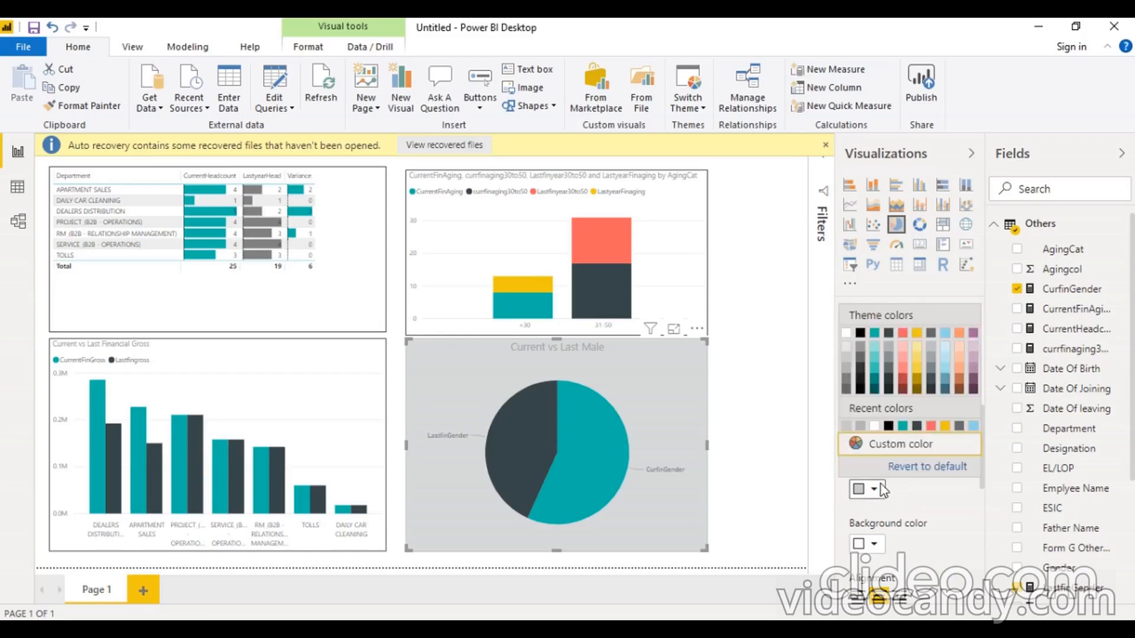
pyautogui.click(874, 426)
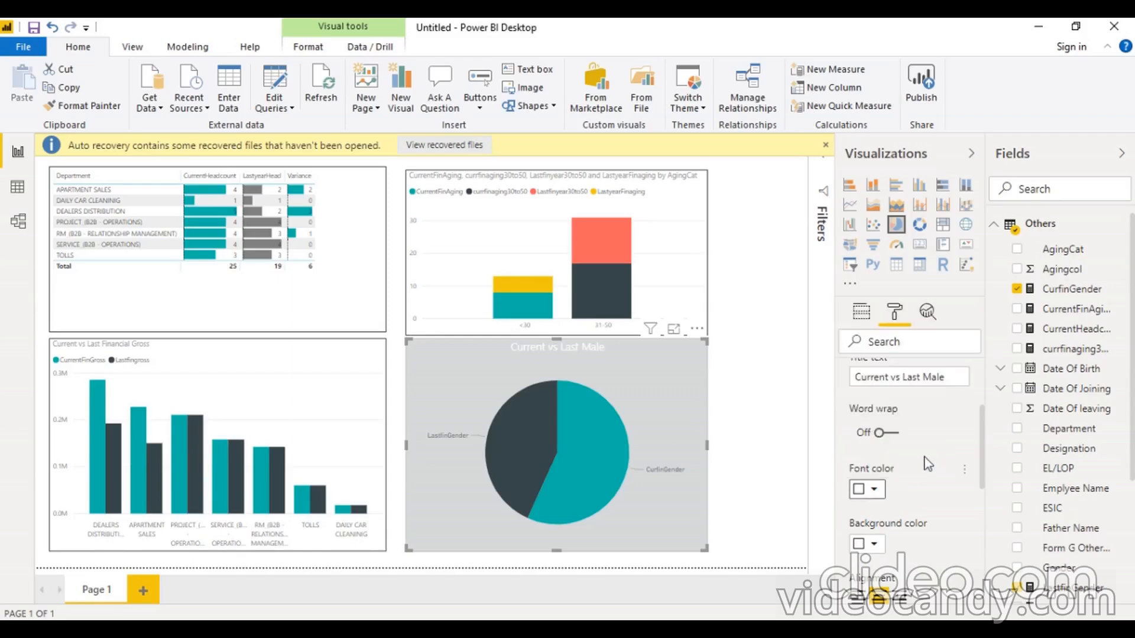
# Step: Make the pie chart's detail labels white with a text size of 12 pt
pyautogui.scroll(3, 880, 467)
pyautogui.click(881, 467)
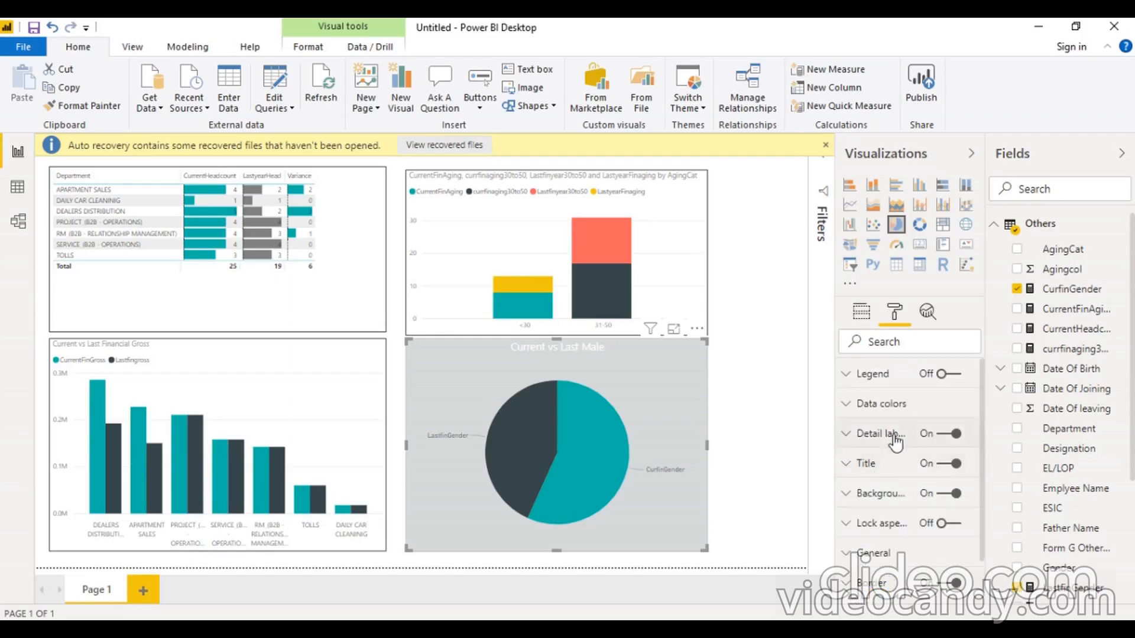
pyautogui.click(893, 438)
pyautogui.scroll(-4, 902, 504)
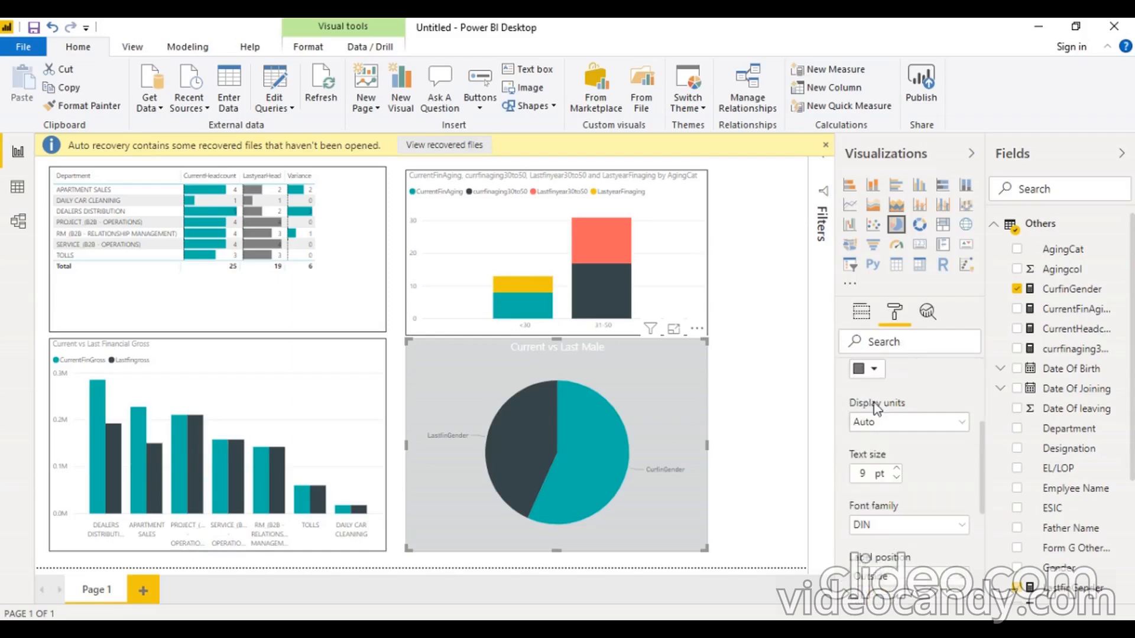
pyautogui.scroll(2, 907, 394)
pyautogui.click(873, 453)
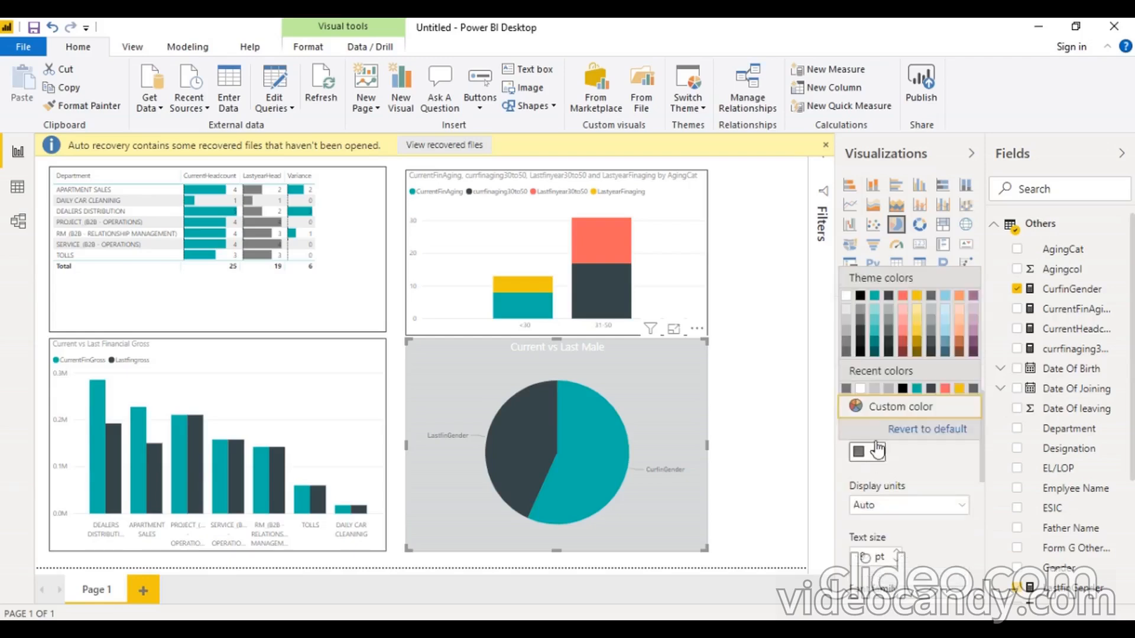
pyautogui.click(862, 389)
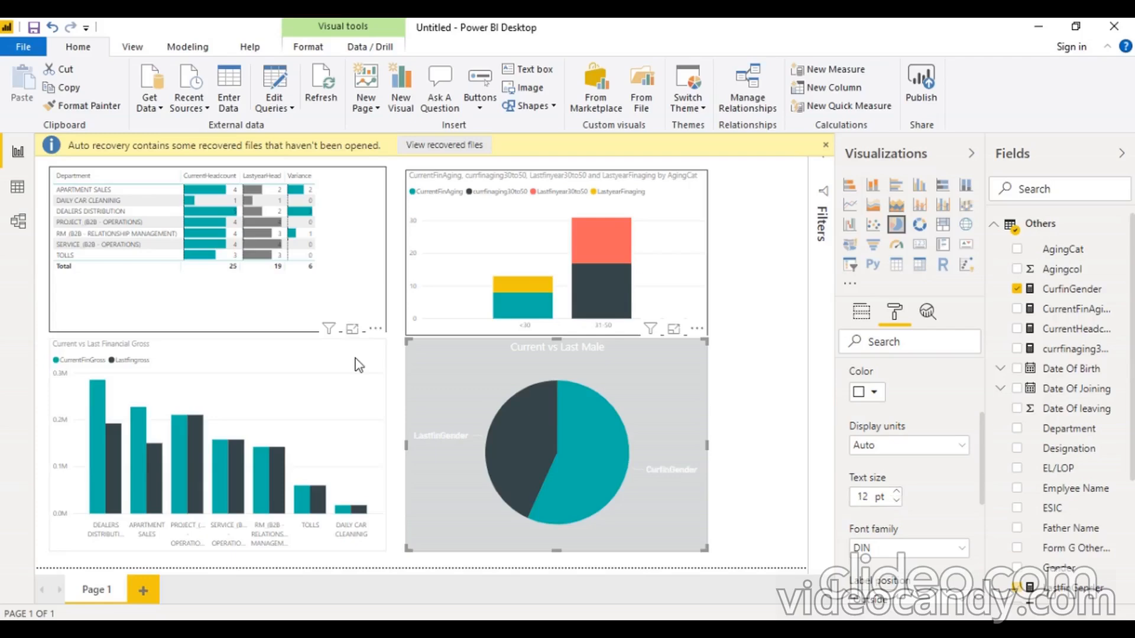
# Step: Turn on data labels for the financial gross column chart, color them white and increase their text size
pyautogui.click(359, 365)
pyautogui.click(954, 380)
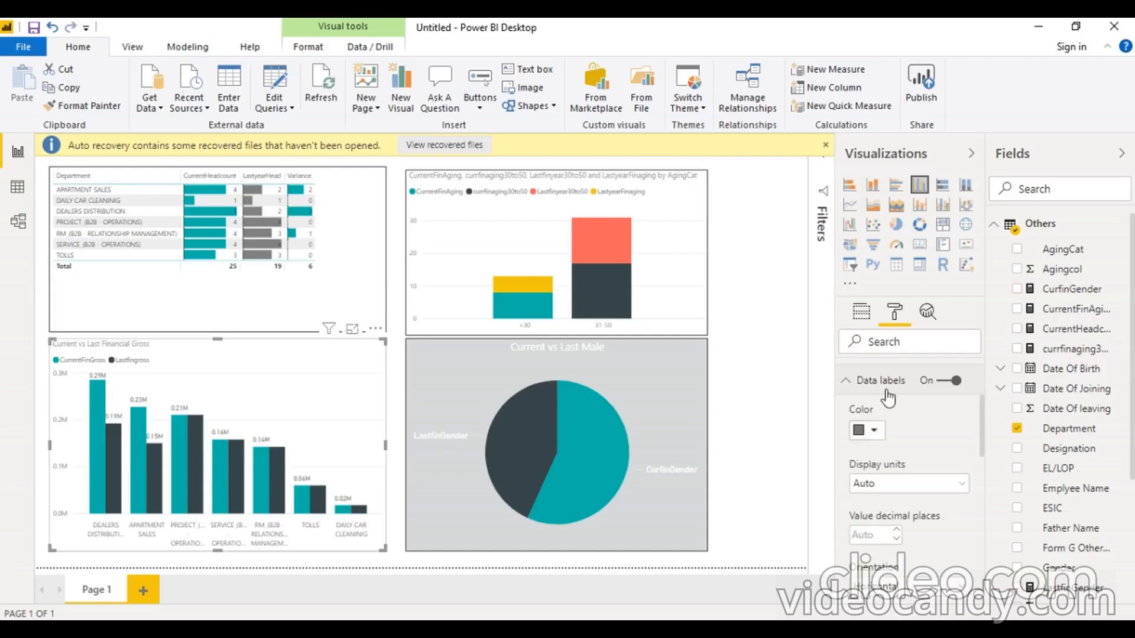
pyautogui.click(880, 435)
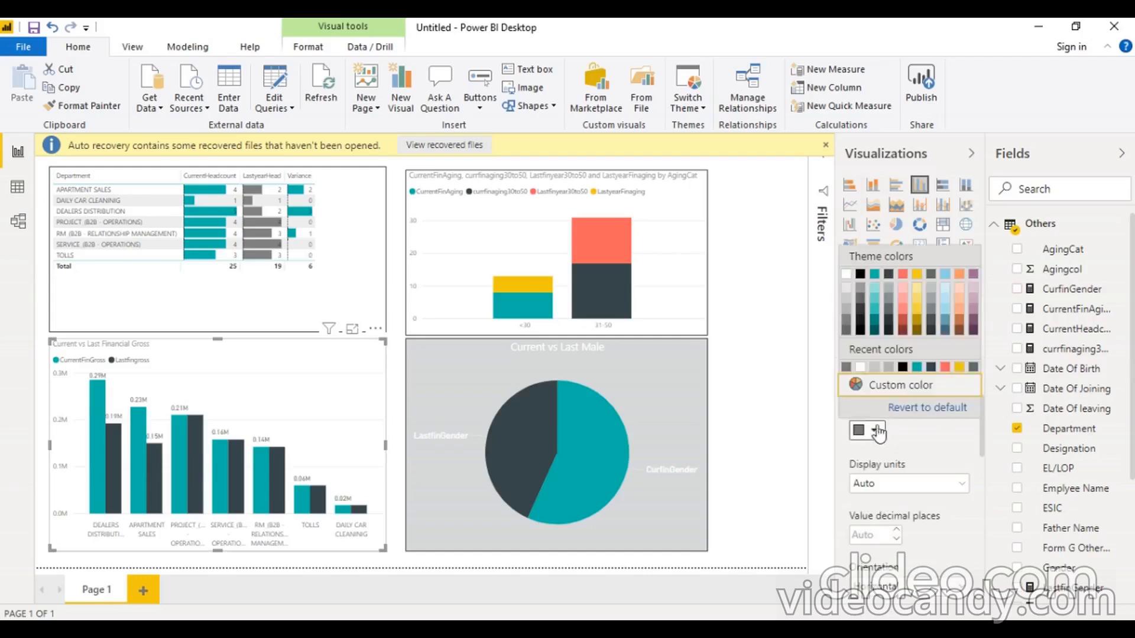
pyautogui.click(860, 367)
pyautogui.scroll(-3, 881, 473)
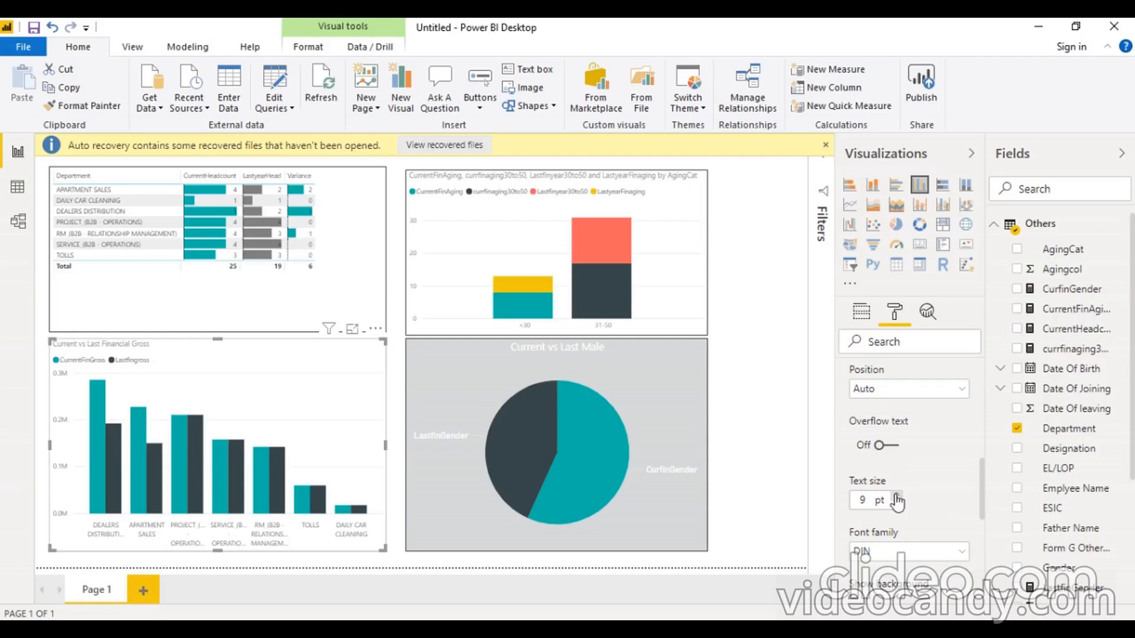
# Step: Change the font color of the gross column chart's title to white
pyautogui.scroll(-5, 897, 501)
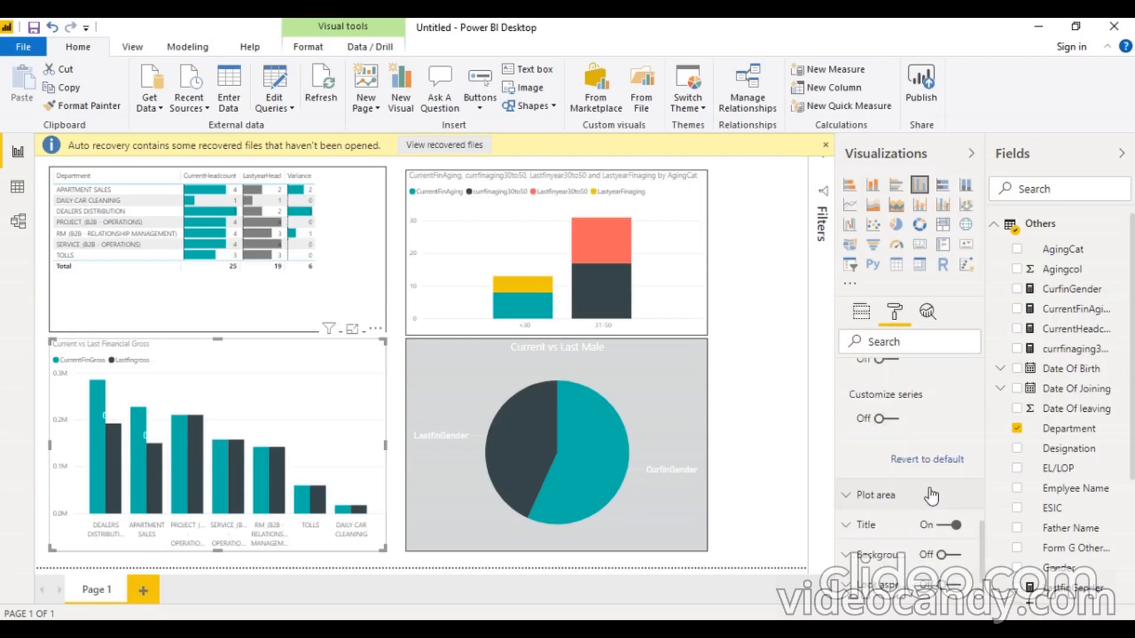
pyautogui.scroll(-2, 931, 497)
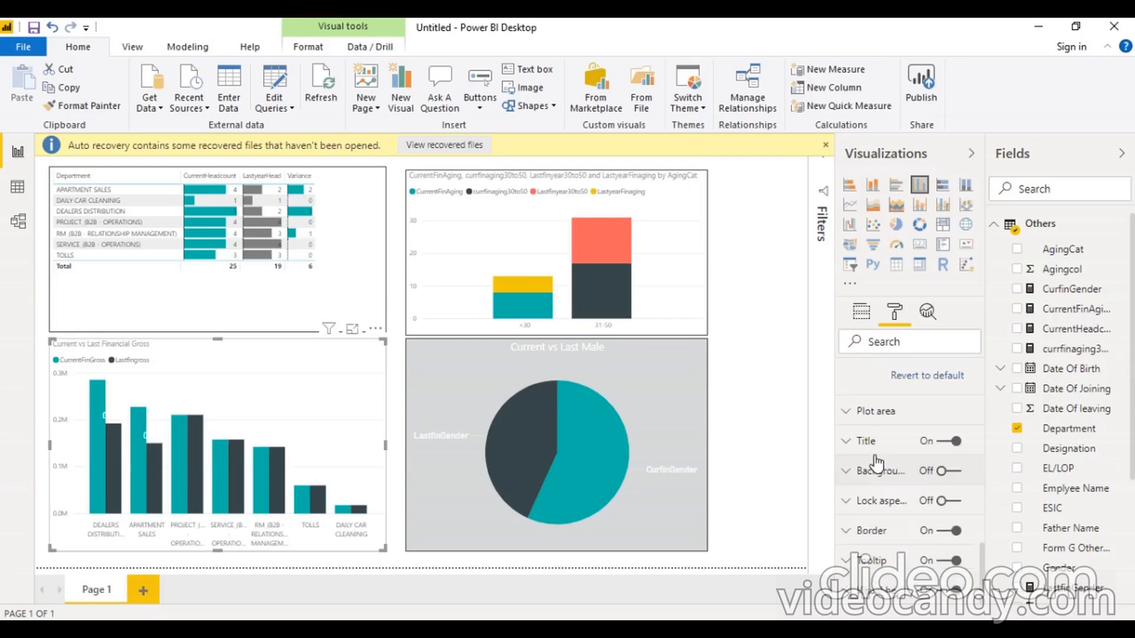
pyautogui.click(869, 445)
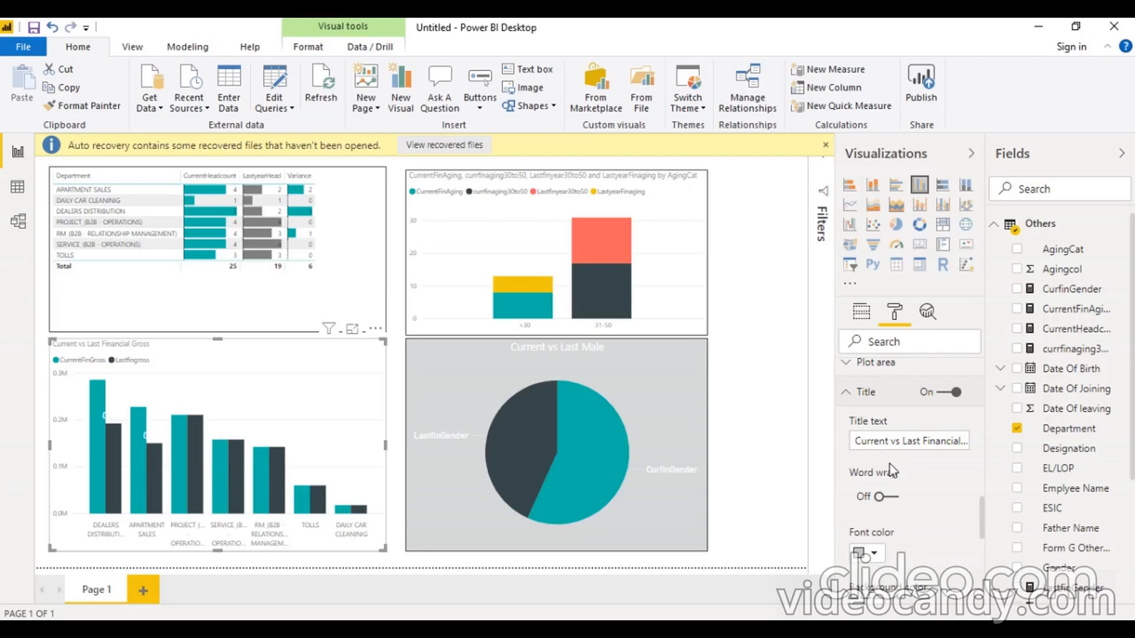
pyautogui.scroll(-2, 889, 463)
pyautogui.click(875, 471)
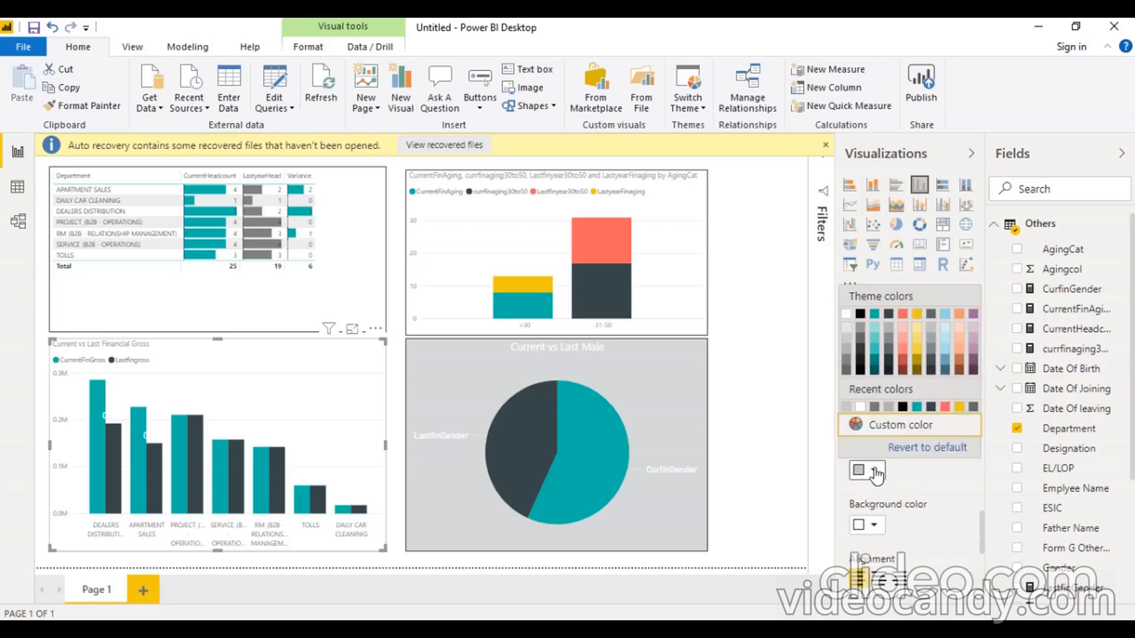
pyautogui.click(863, 407)
# Step: Center the gross column chart's title and set its text size to 13 pt
pyautogui.scroll(-4, 882, 429)
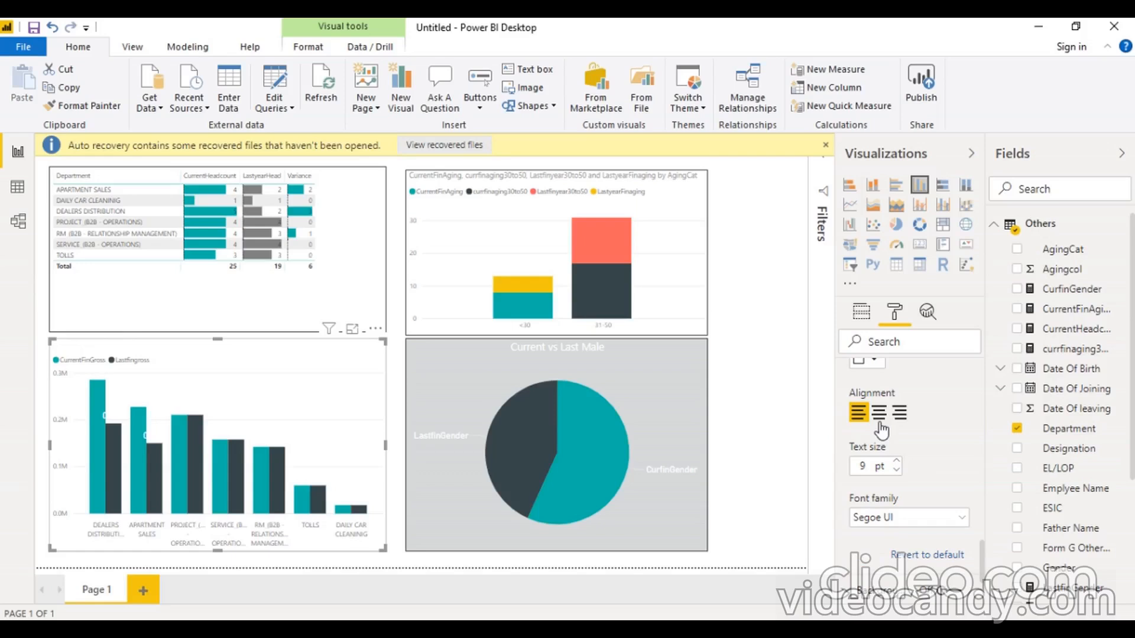
pyautogui.click(879, 413)
pyautogui.click(897, 461)
pyautogui.click(897, 460)
pyautogui.click(897, 460)
pyautogui.click(897, 461)
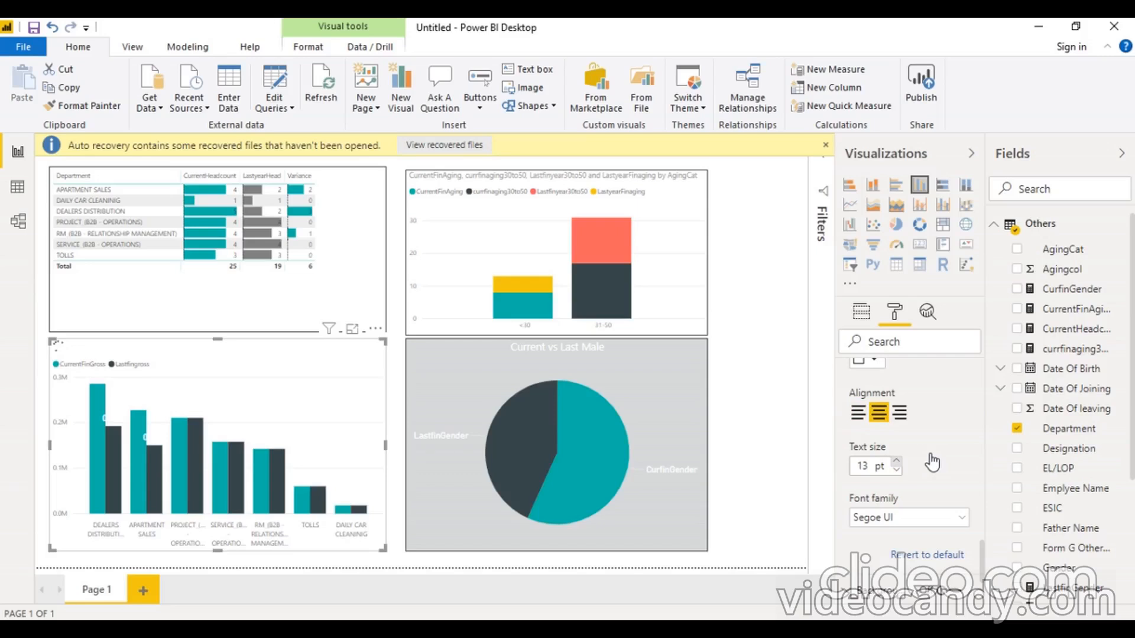
# Step: Turn on the gross column chart's background
pyautogui.scroll(-2, 933, 462)
pyautogui.click(943, 472)
pyautogui.scroll(-1, 903, 506)
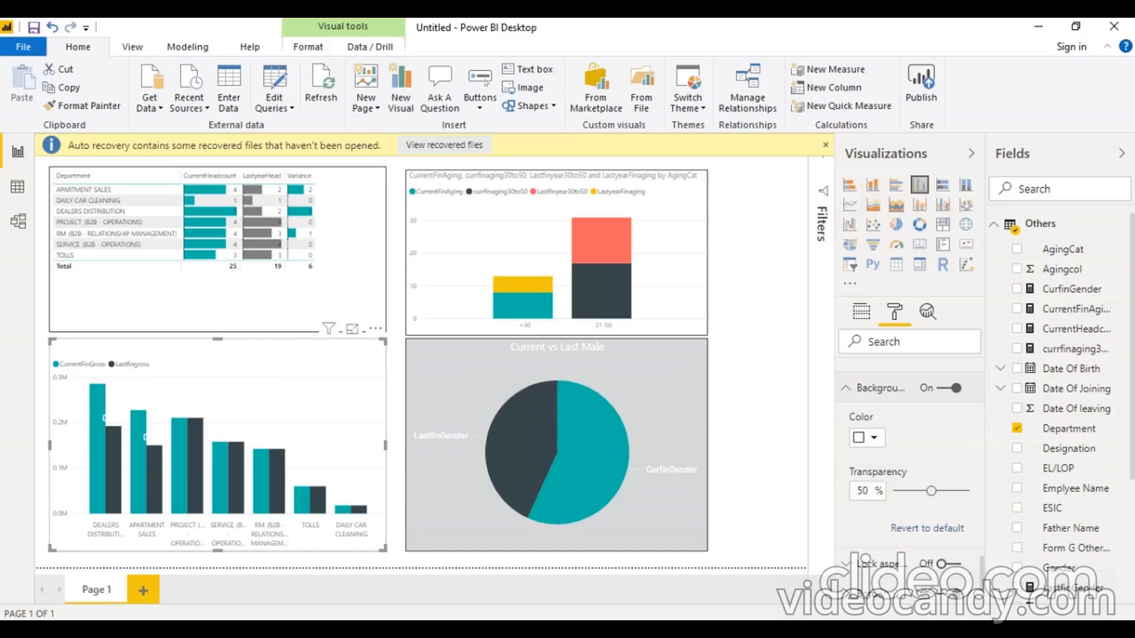
# Step: Switch to the Notepad color list, copy the TotalGross color code AFB5B6 and return to Power BI Desktop
pyautogui.hotkey('alt', 'Tab')
pyautogui.moveTo(948, 279); pyautogui.dragTo(1000, 277)
pyautogui.hotkey('ctrl', 'c')
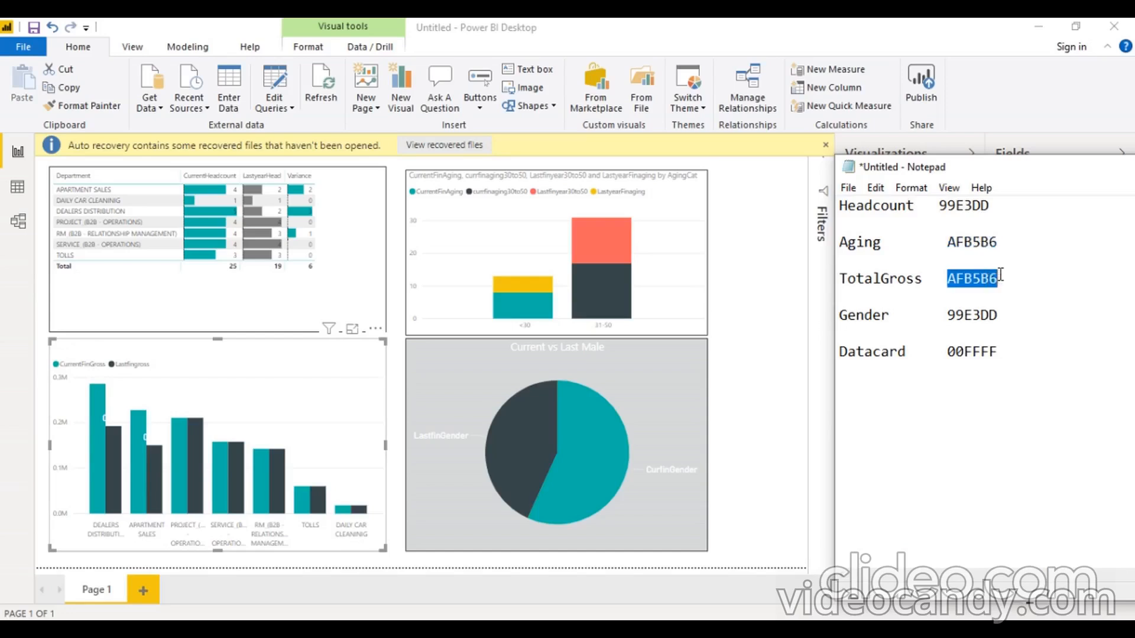
pyautogui.click(808, 325)
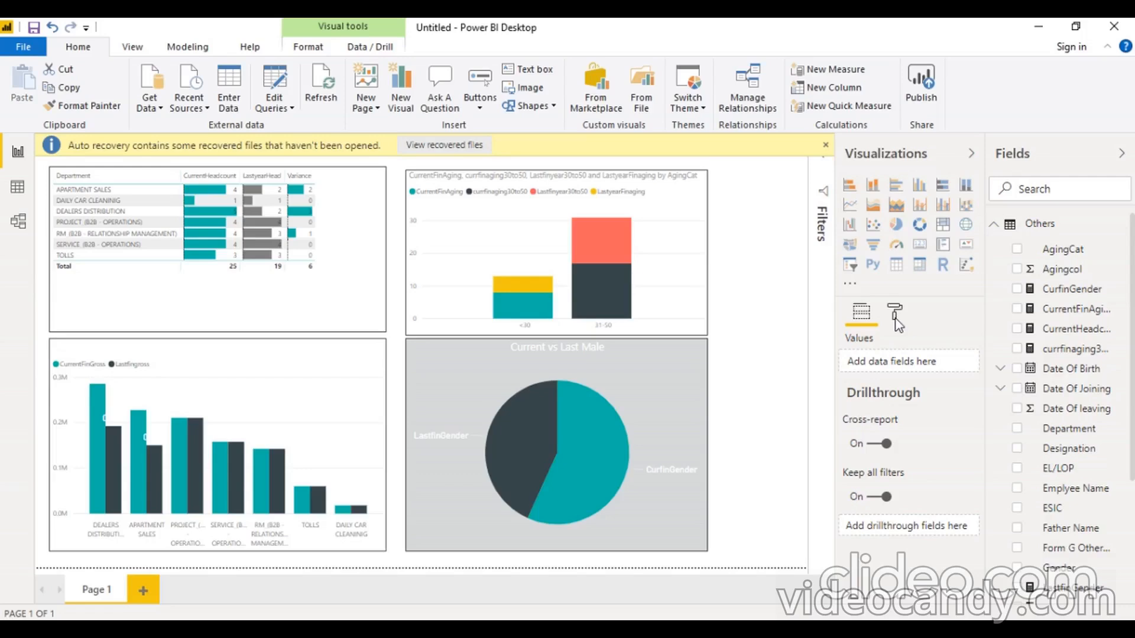
# Step: Set the gross column chart's background to the custom color AFB5B6
pyautogui.click(895, 320)
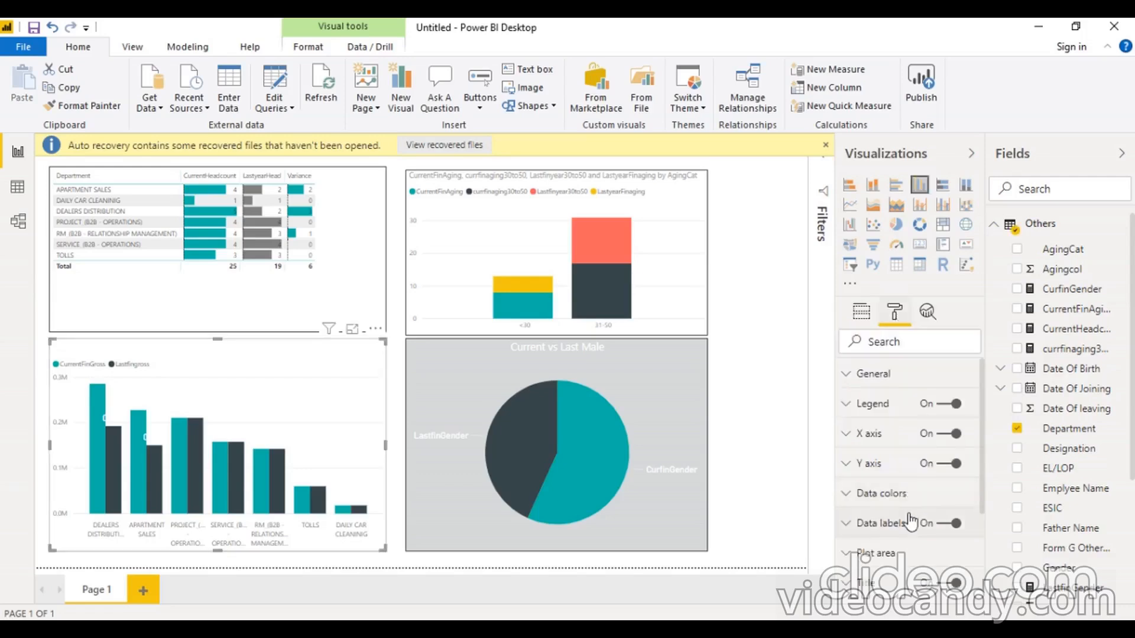
pyautogui.scroll(-3, 905, 520)
pyautogui.click(881, 471)
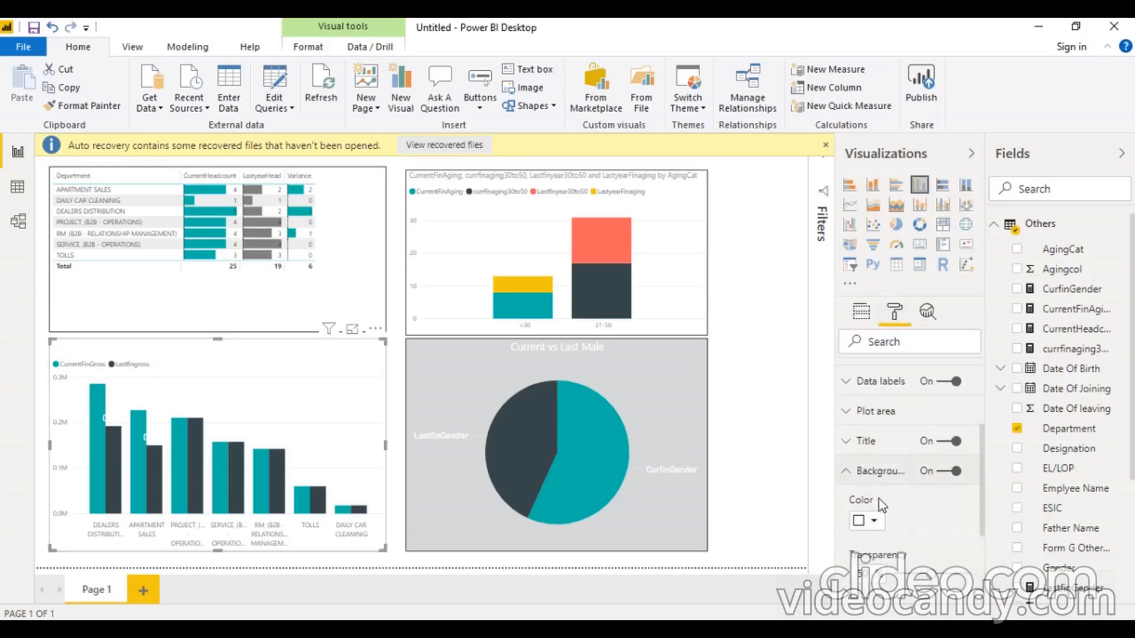
pyautogui.click(873, 523)
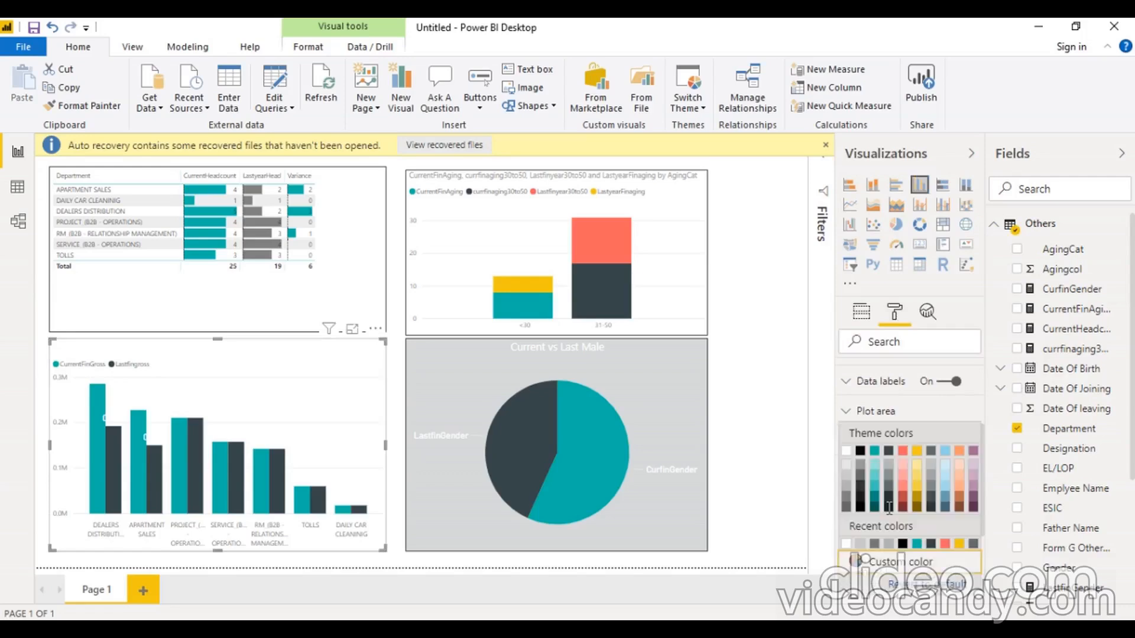
pyautogui.click(887, 571)
pyautogui.moveTo(873, 581); pyautogui.dragTo(839, 580)
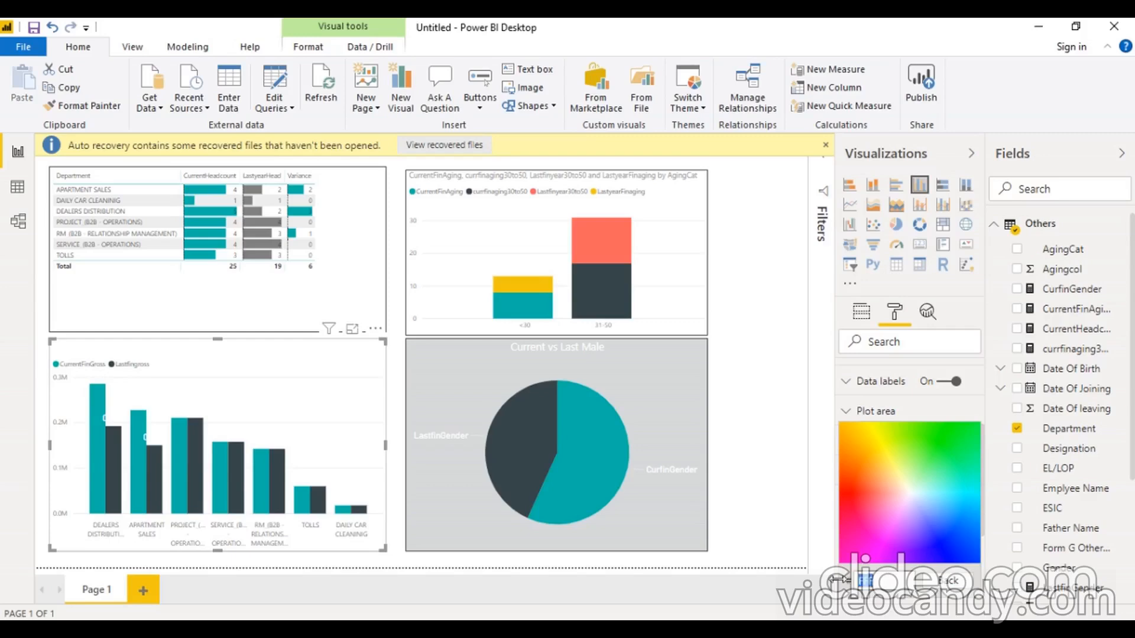
pyautogui.hotkey('ctrl', 'v')
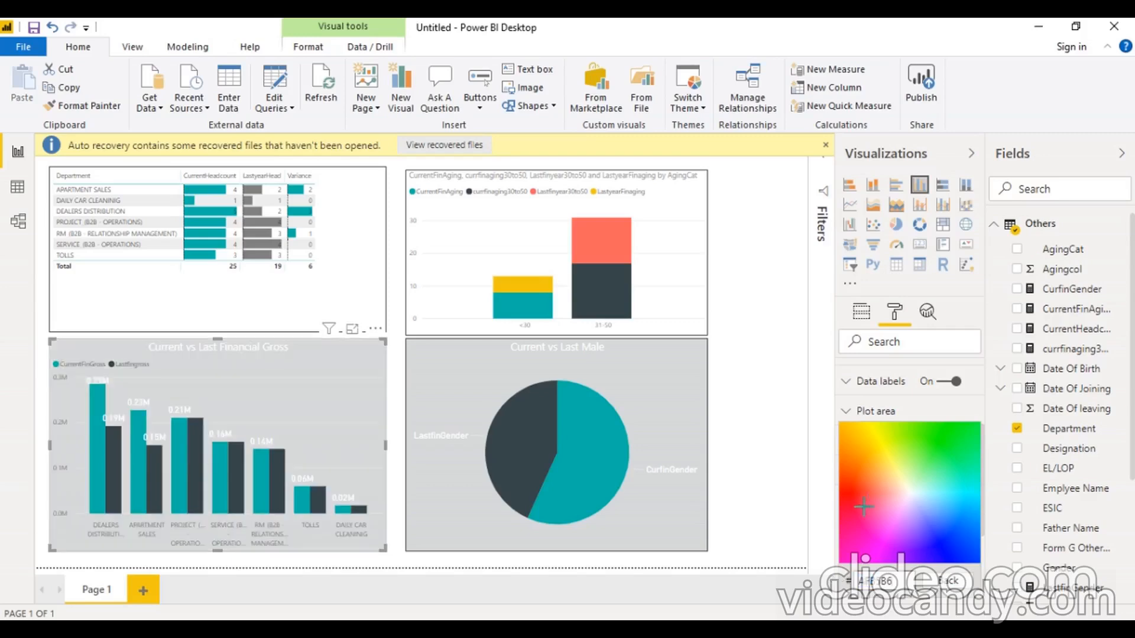
pyautogui.click(807, 463)
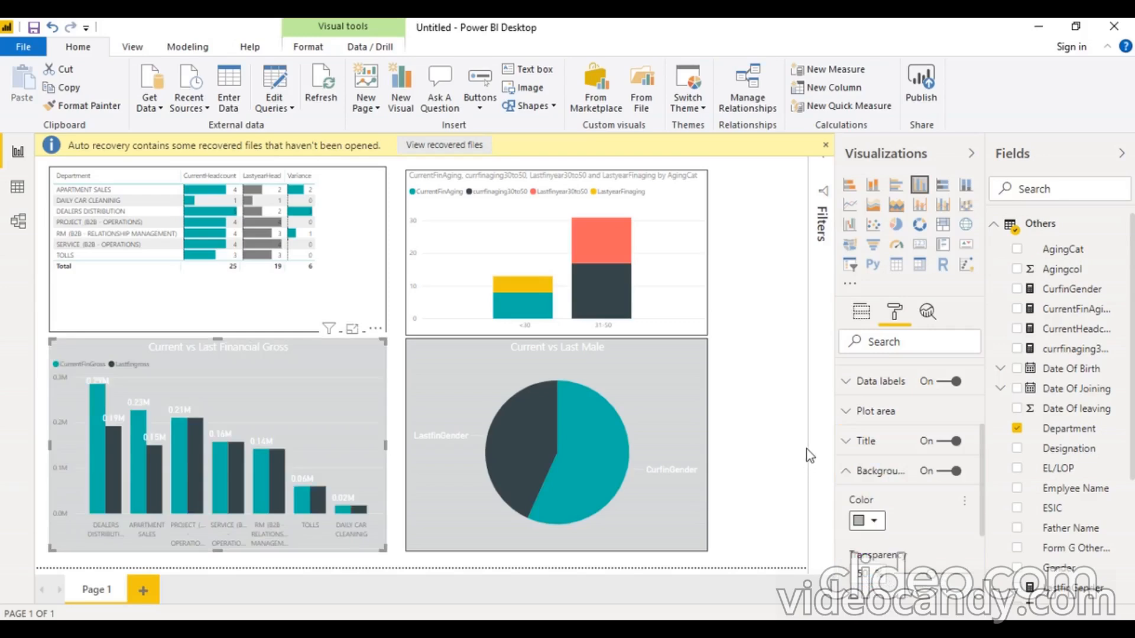
# Step: Change the title text of the aging stacked column chart to "Cuurent vs Last Financial Aging"
pyautogui.click(675, 194)
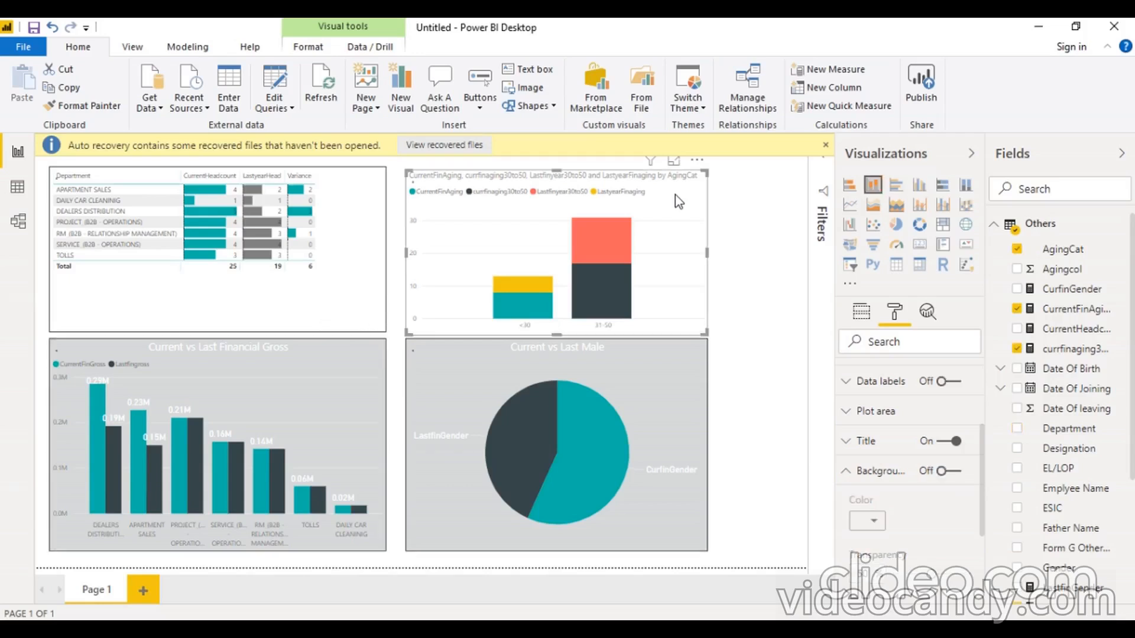
pyautogui.click(885, 448)
pyautogui.click(891, 489)
pyautogui.write('Cuurent vs ')
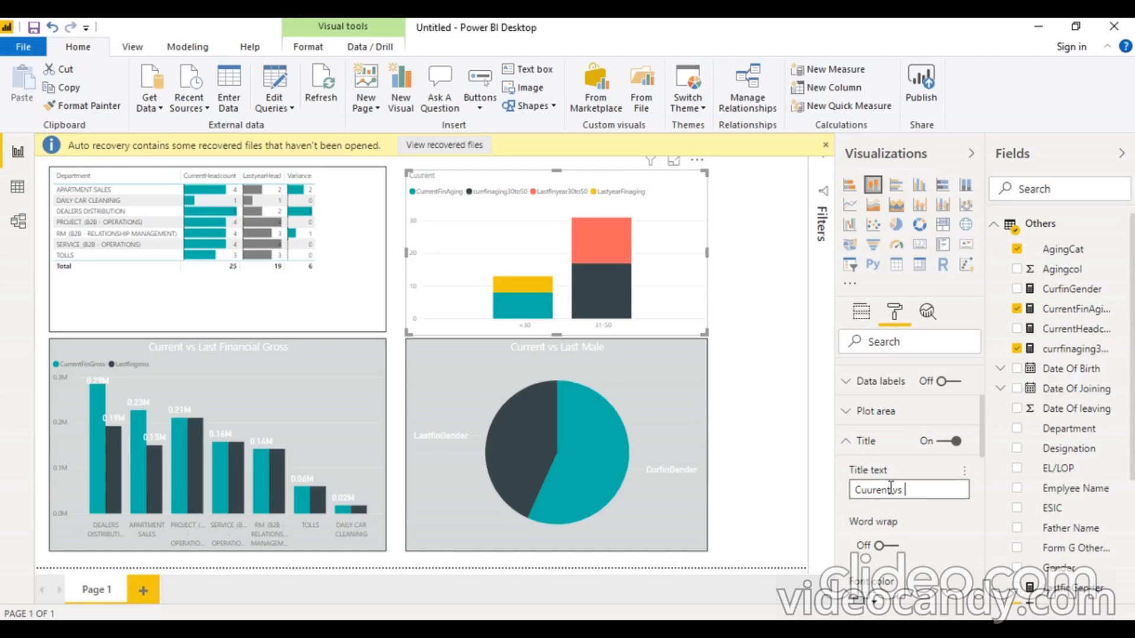
pyautogui.write('Last Financial Aging')
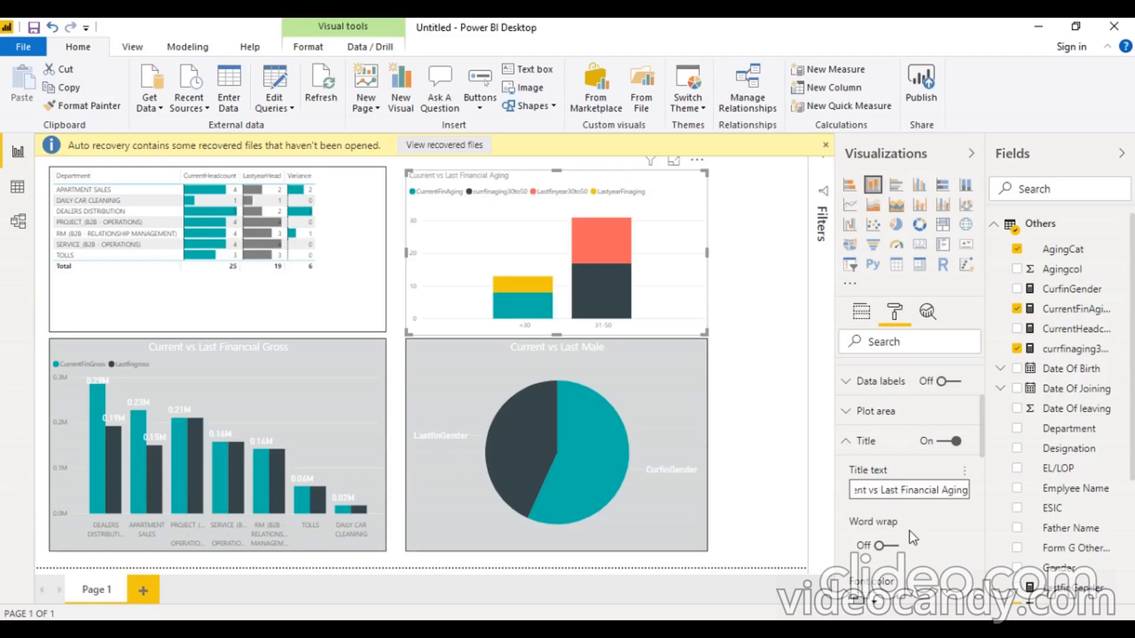
pyautogui.scroll(-3, 913, 538)
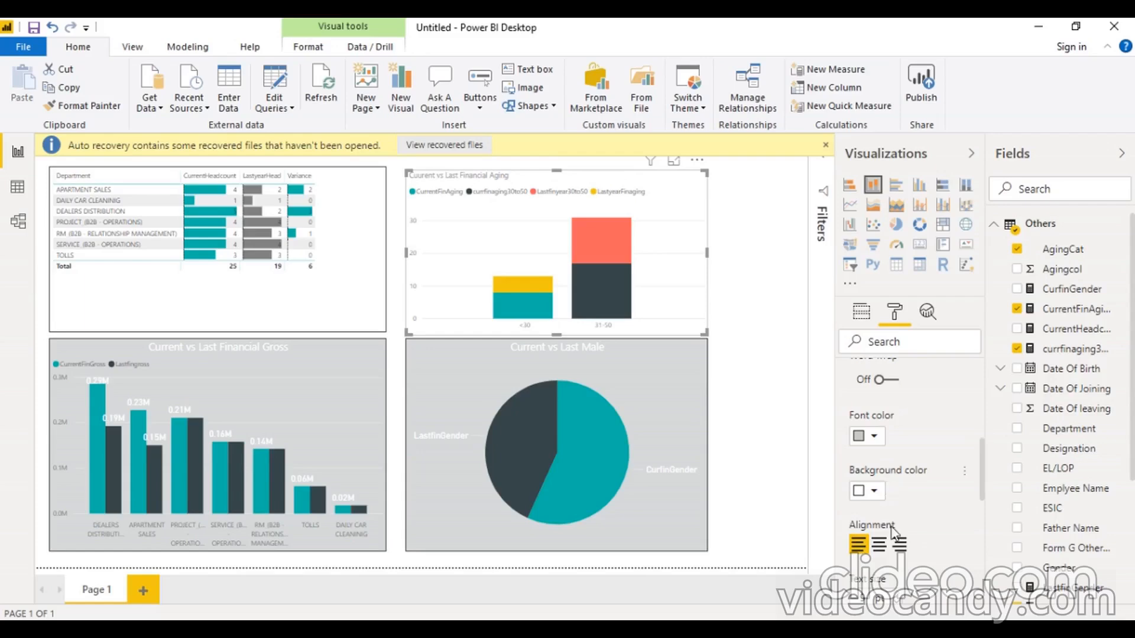
# Step: Center the aging stacked column chart's title, make its font white and enlarge its text
pyautogui.click(879, 543)
pyautogui.click(874, 438)
pyautogui.click(873, 373)
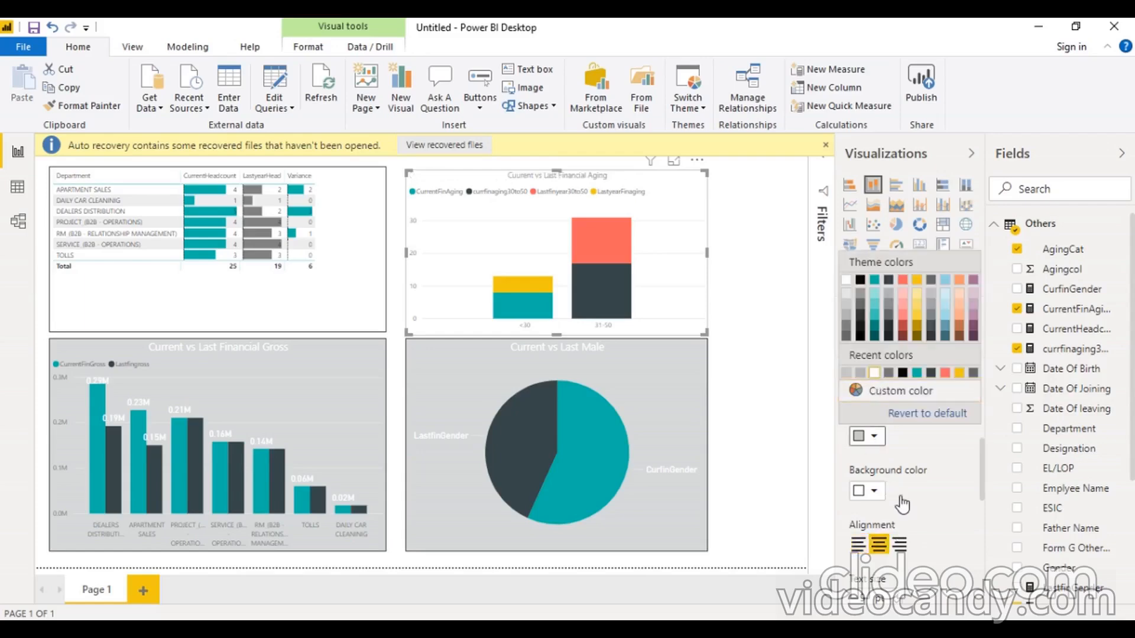
pyautogui.scroll(-1, 910, 517)
pyautogui.scroll(-2, 915, 525)
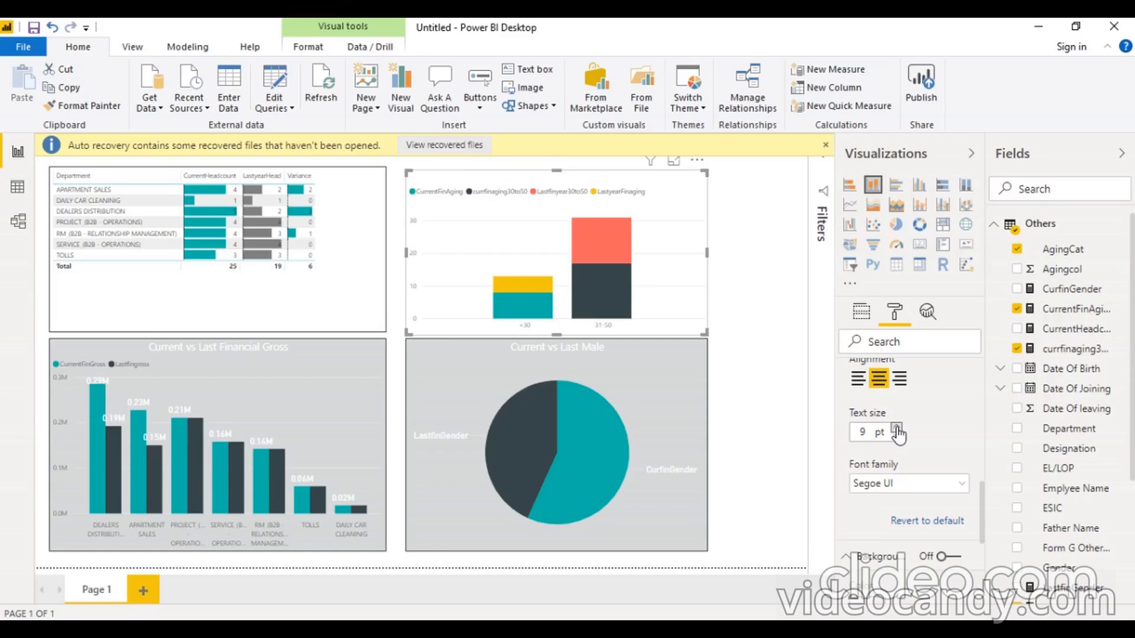
# Step: Turn on the aging chart's background and set it to the Aging color code AFB5B6 copied from the Notepad list
pyautogui.scroll(-2, 890, 485)
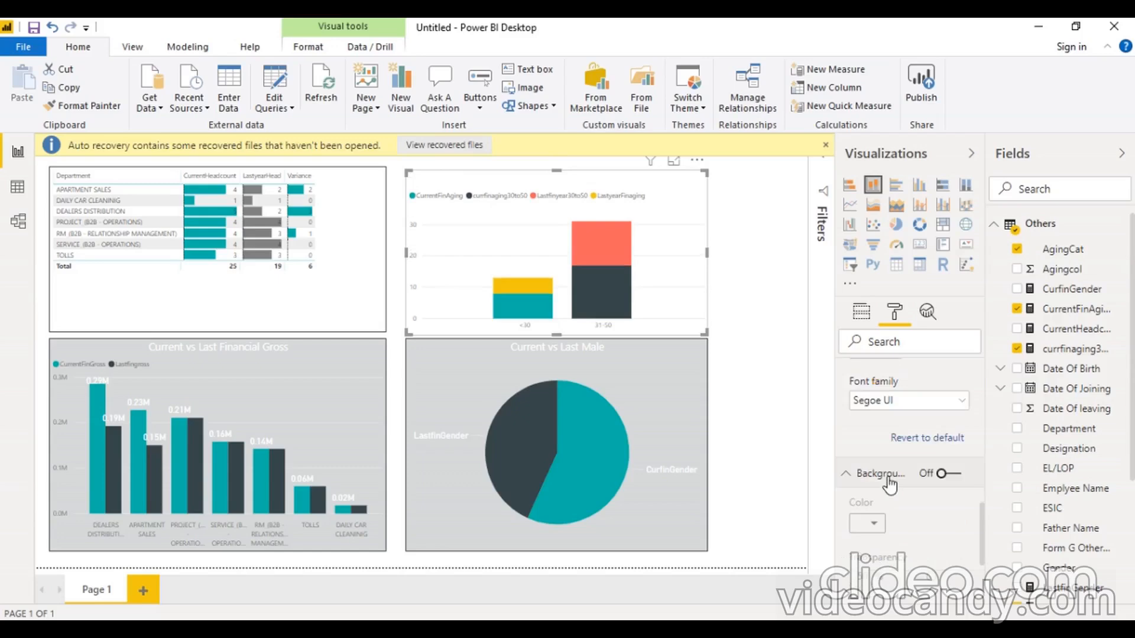
pyautogui.click(948, 473)
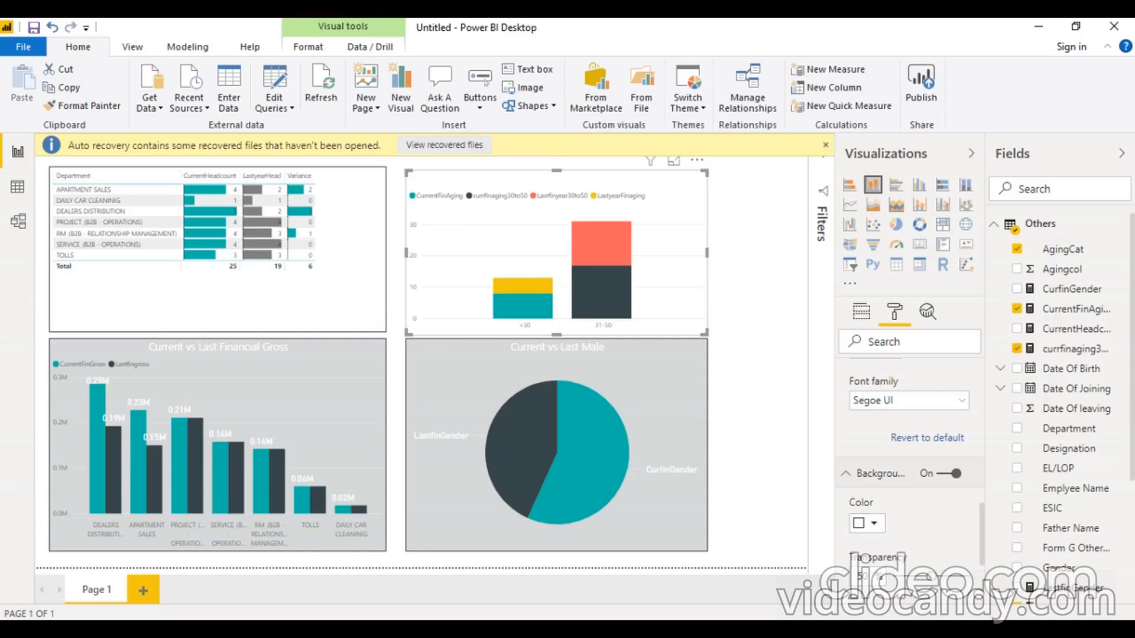
pyautogui.hotkey('alt', 'Tab')
pyautogui.moveTo(947, 243); pyautogui.dragTo(1001, 242)
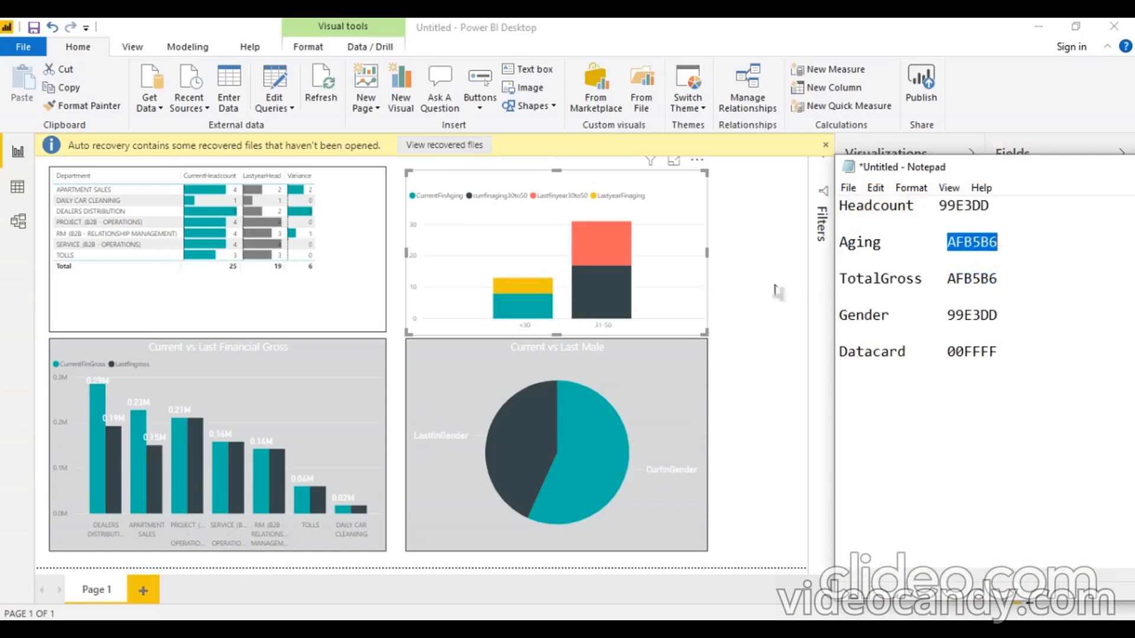
pyautogui.hotkey('alt', 'Tab')
pyautogui.click(874, 523)
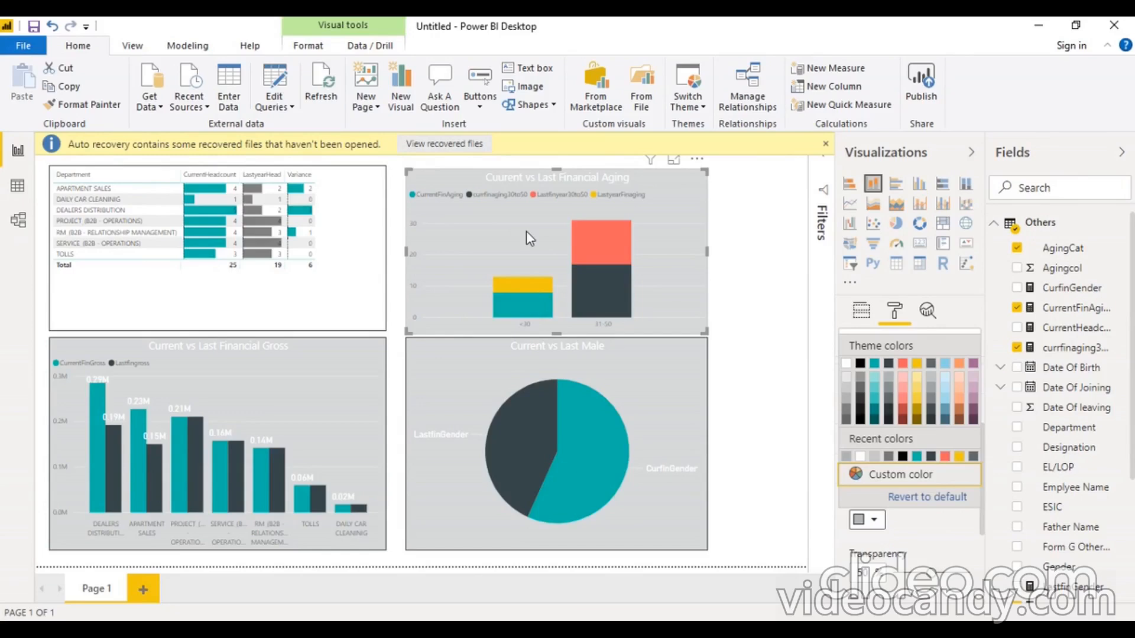
# Step: Turn on the headcount table's title and give it the text "Current vs Last financial Headcount" in white, centered, at 13 pt
pyautogui.click(359, 241)
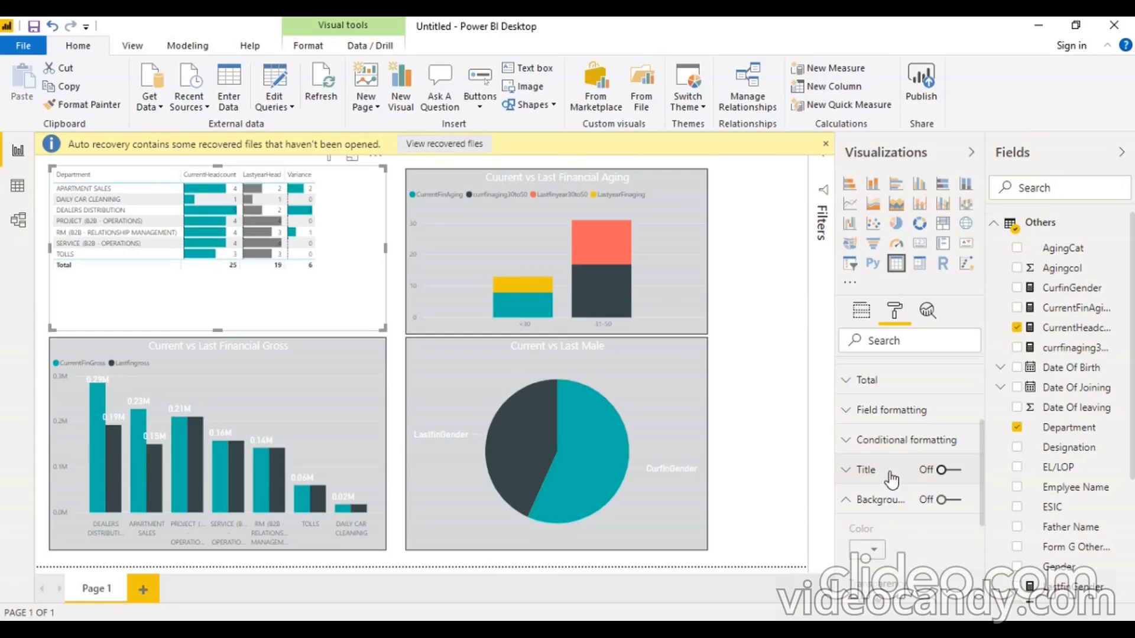
pyautogui.click(891, 480)
pyautogui.click(907, 518)
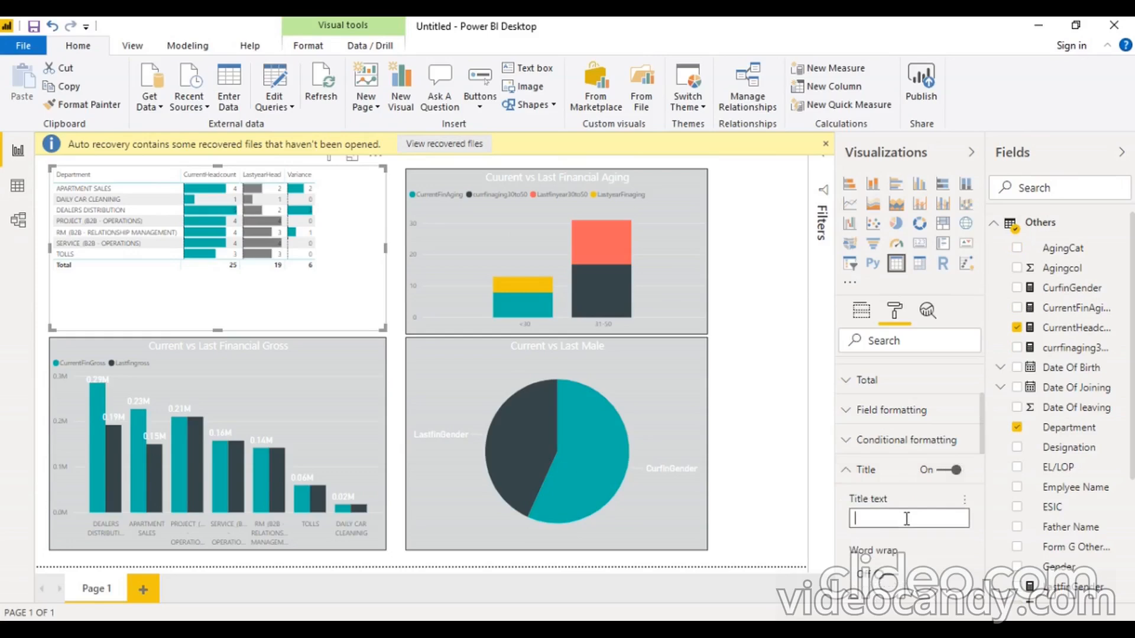
pyautogui.write('Current vs')
pyautogui.write(' Last financial Headcount')
pyautogui.scroll(-5, 905, 496)
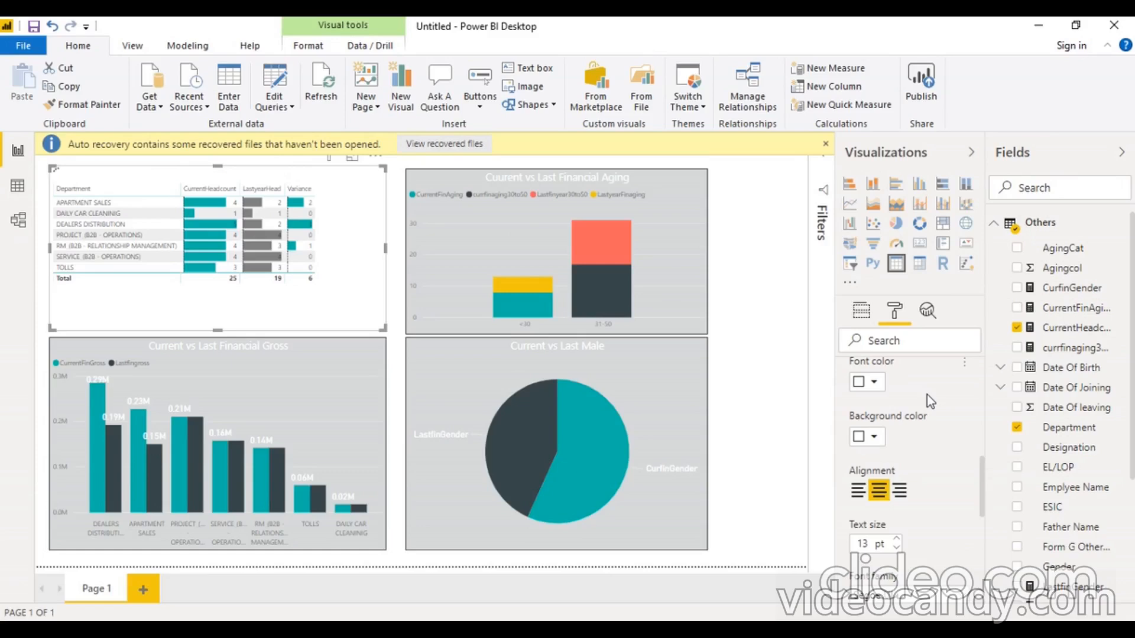
# Step: Turn on the headcount table's background, copy the Headcount color code 99E3DD from the Notepad list and return to Power BI Desktop
pyautogui.scroll(-5, 939, 449)
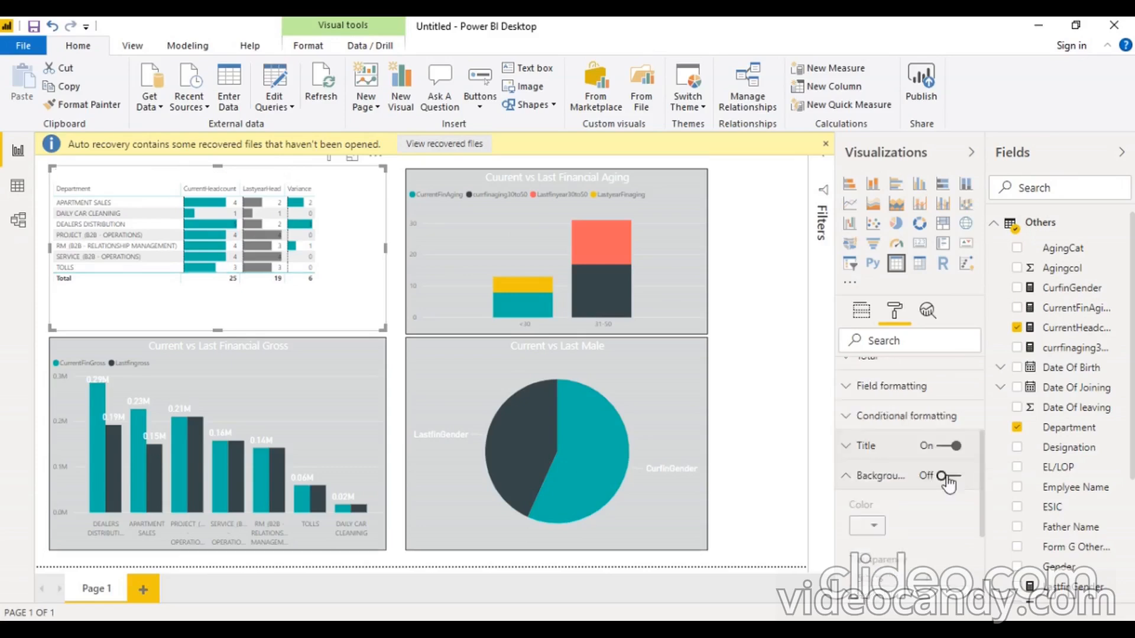
pyautogui.click(943, 477)
pyautogui.scroll(-2, 910, 487)
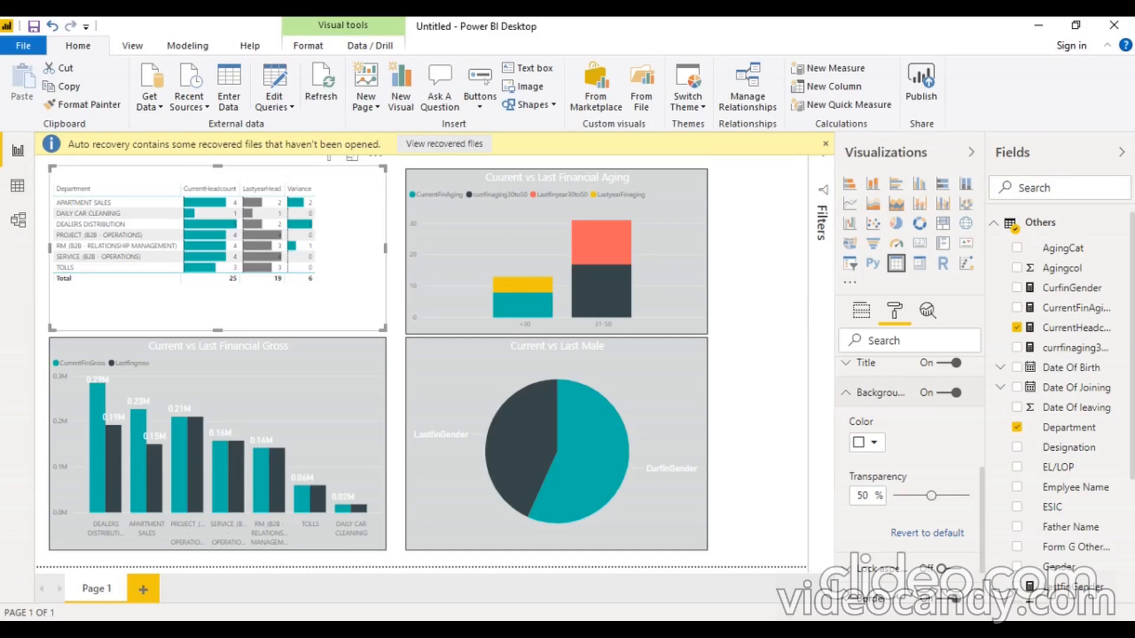
pyautogui.hotkey('alt', 'Tab')
pyautogui.moveTo(939, 204); pyautogui.dragTo(995, 208)
pyautogui.hotkey('ctrl', 'c')
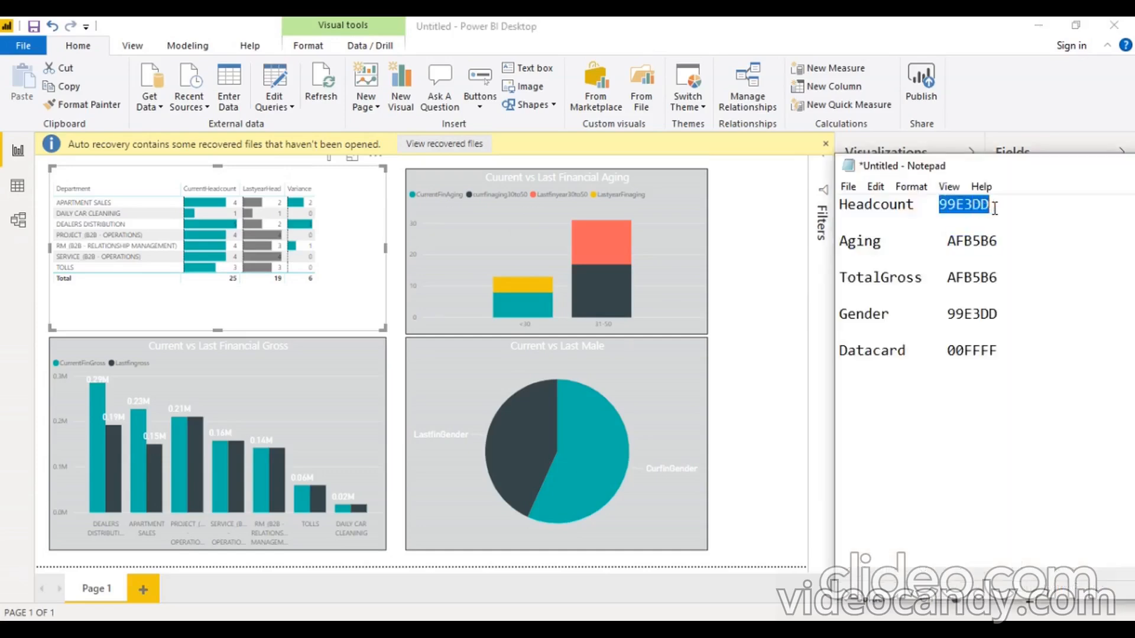
pyautogui.hotkey('alt', 'Tab')
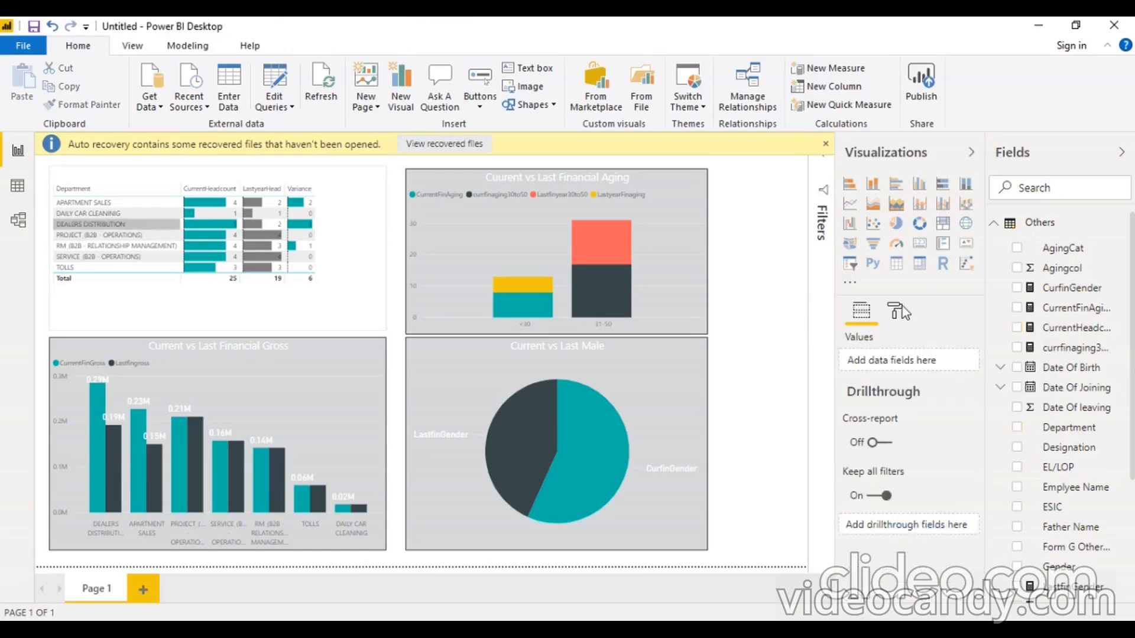
# Step: Set the headcount table's background to the custom color 99E3DD
pyautogui.click(898, 312)
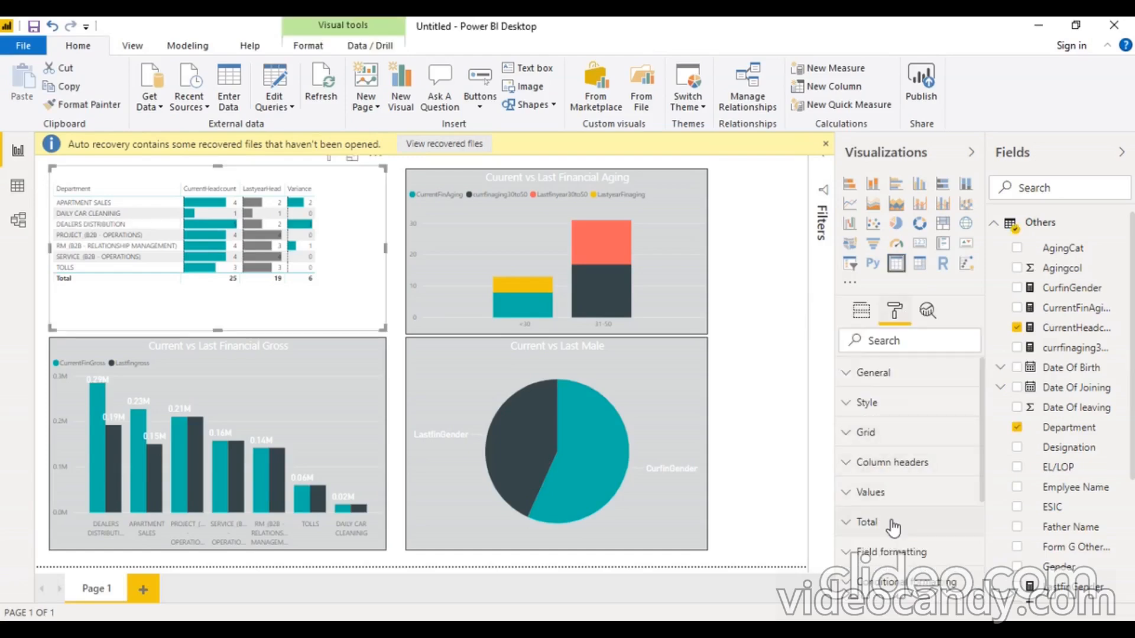
pyautogui.scroll(-3, 883, 478)
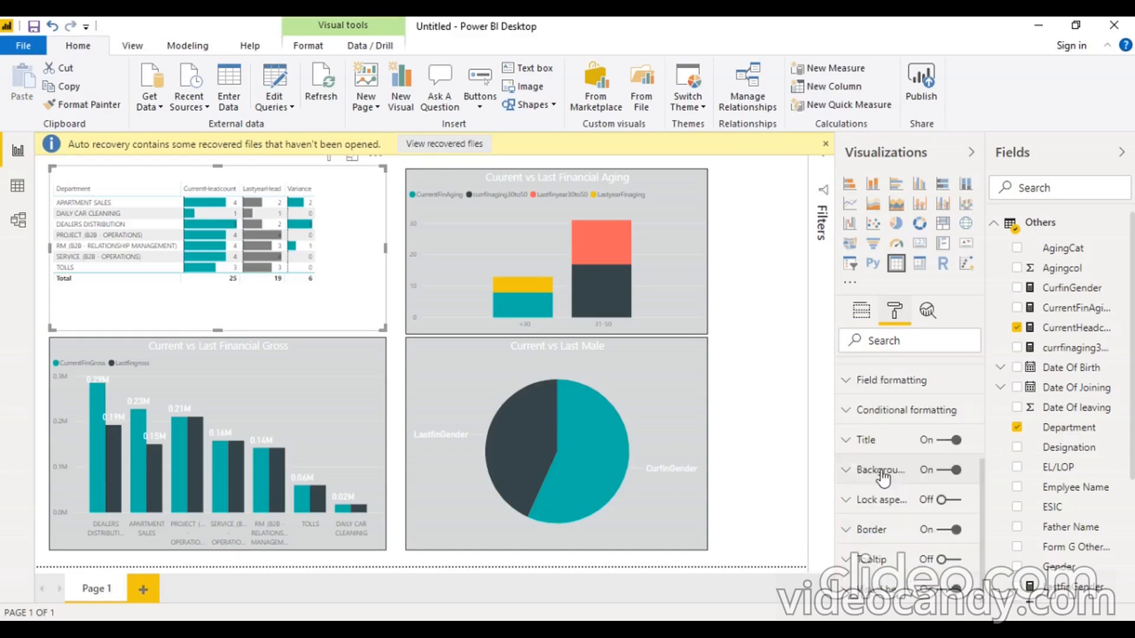
pyautogui.click(881, 473)
pyautogui.click(869, 520)
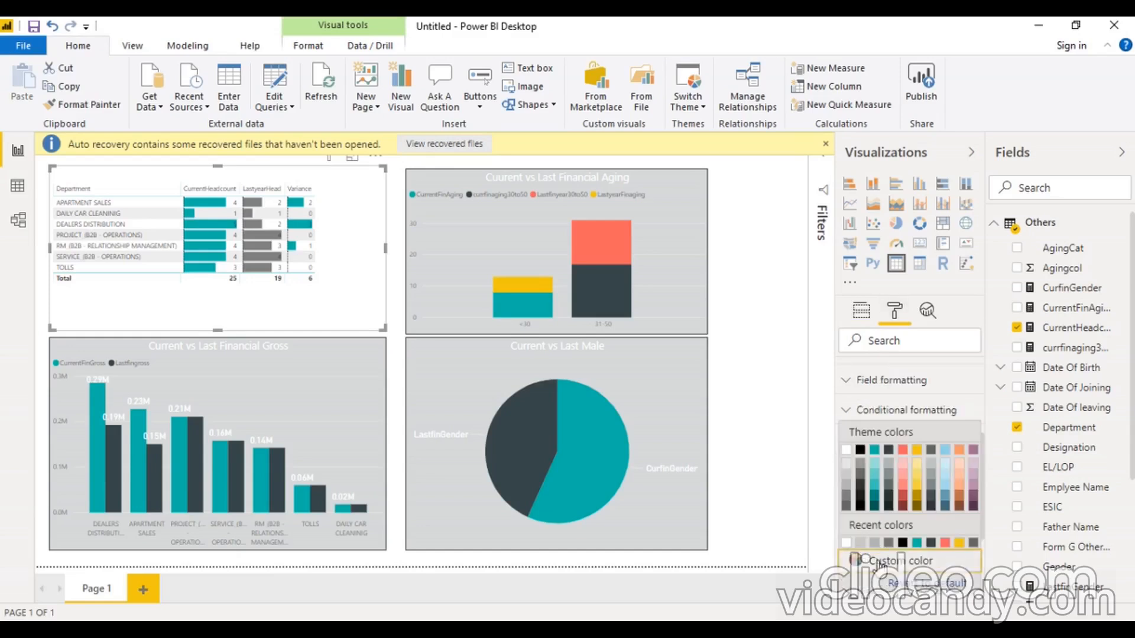
pyautogui.click(879, 561)
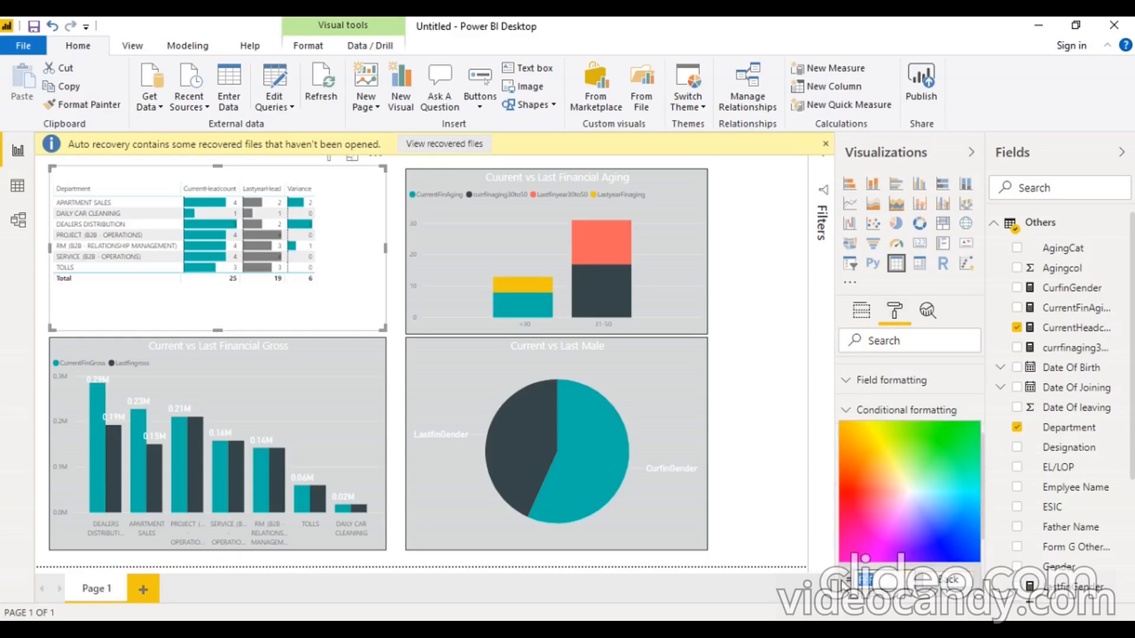
pyautogui.hotkey('ctrl', 'v')
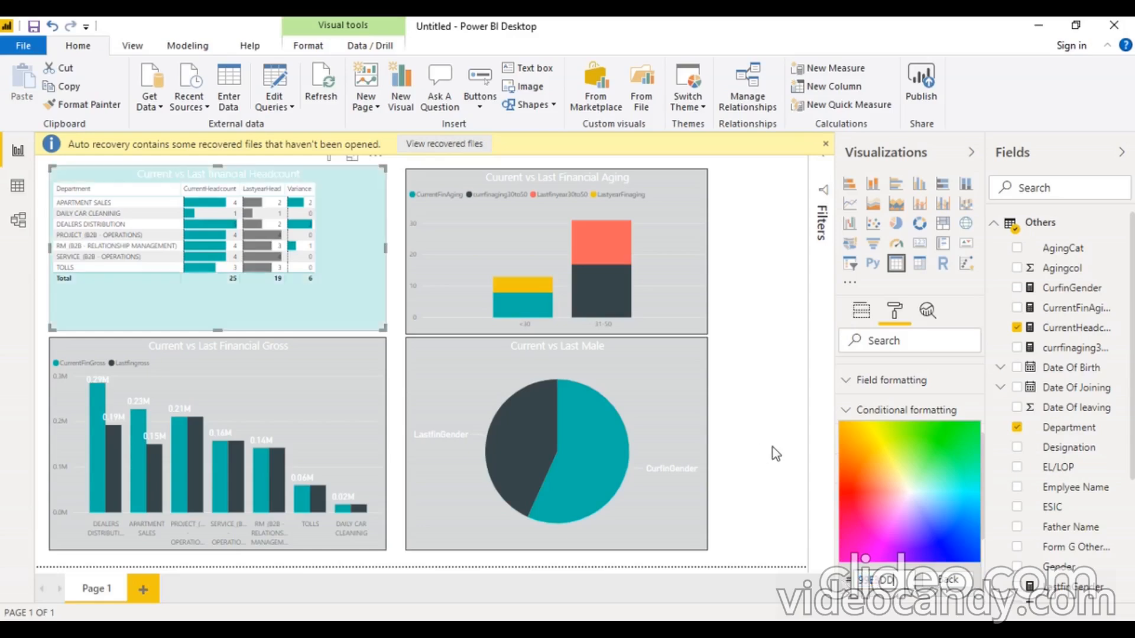
pyautogui.click(773, 448)
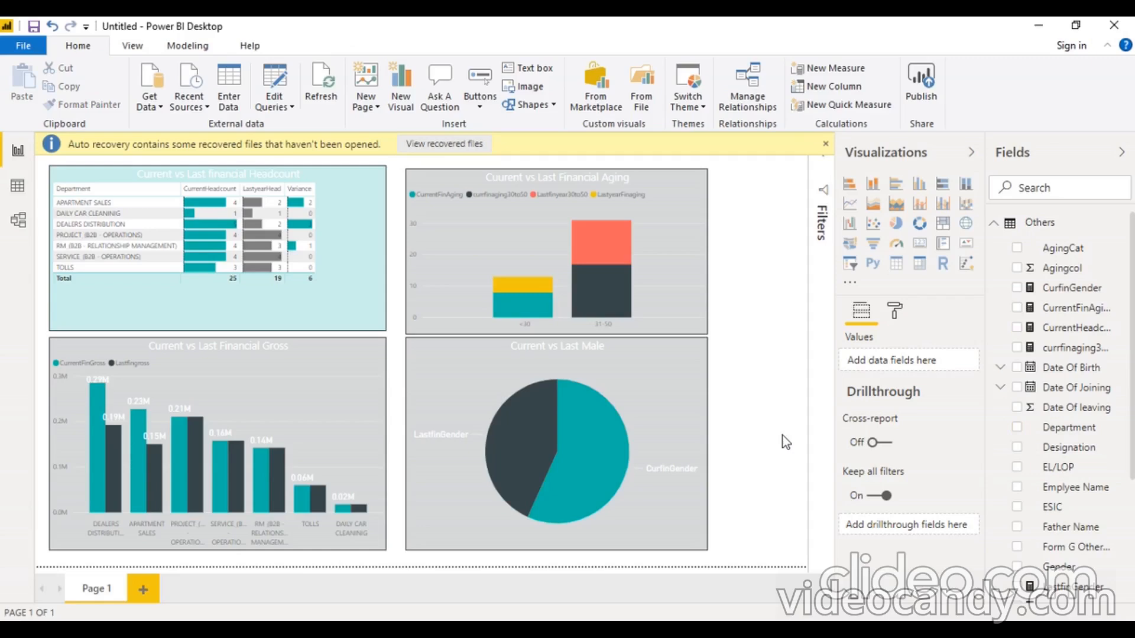
# Step: Move all four visuals together to the right, away from the page's left edge
pyautogui.hotkey('ctrl', 'a')
pyautogui.moveTo(687, 270); pyautogui.dragTo(726, 271)
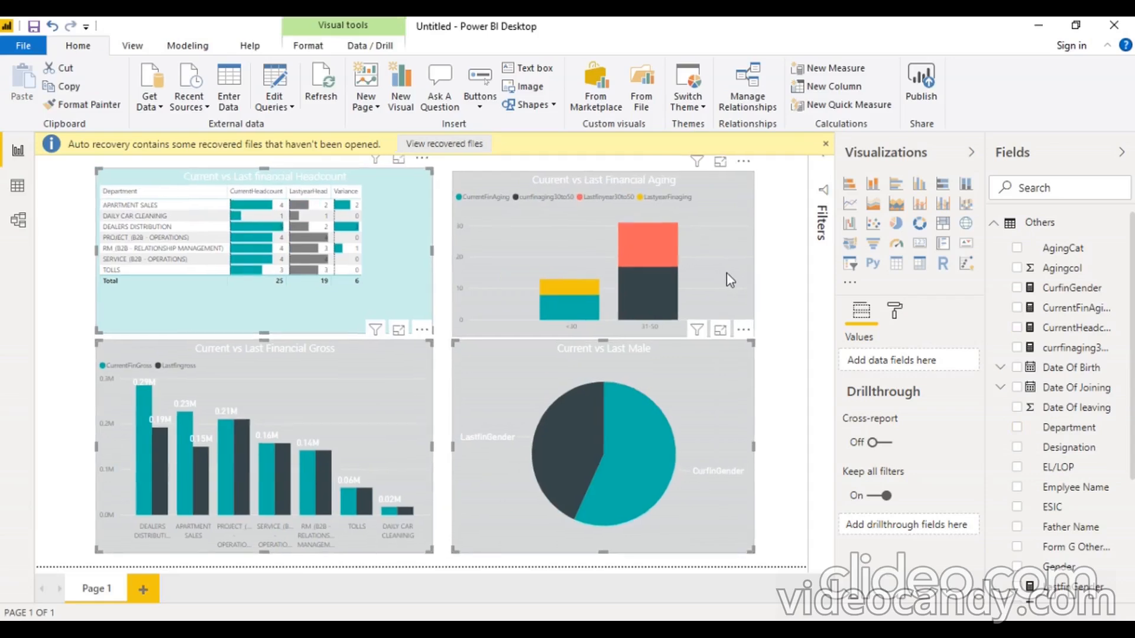
pyautogui.press('Down')
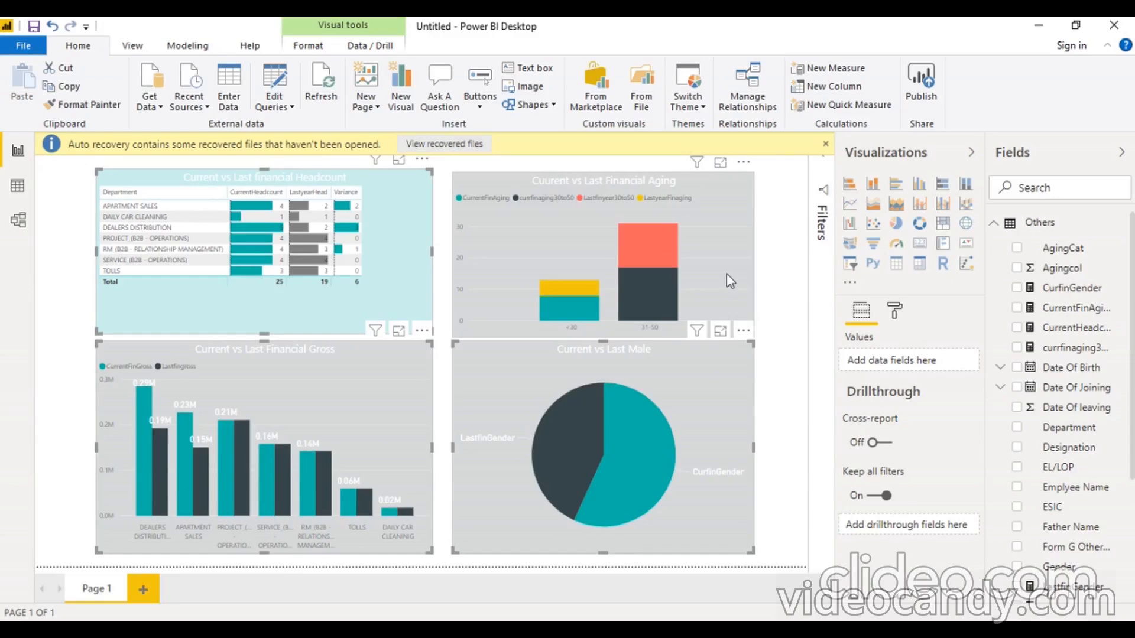
pyautogui.moveTo(726, 273); pyautogui.dragTo(715, 254)
pyautogui.click(772, 331)
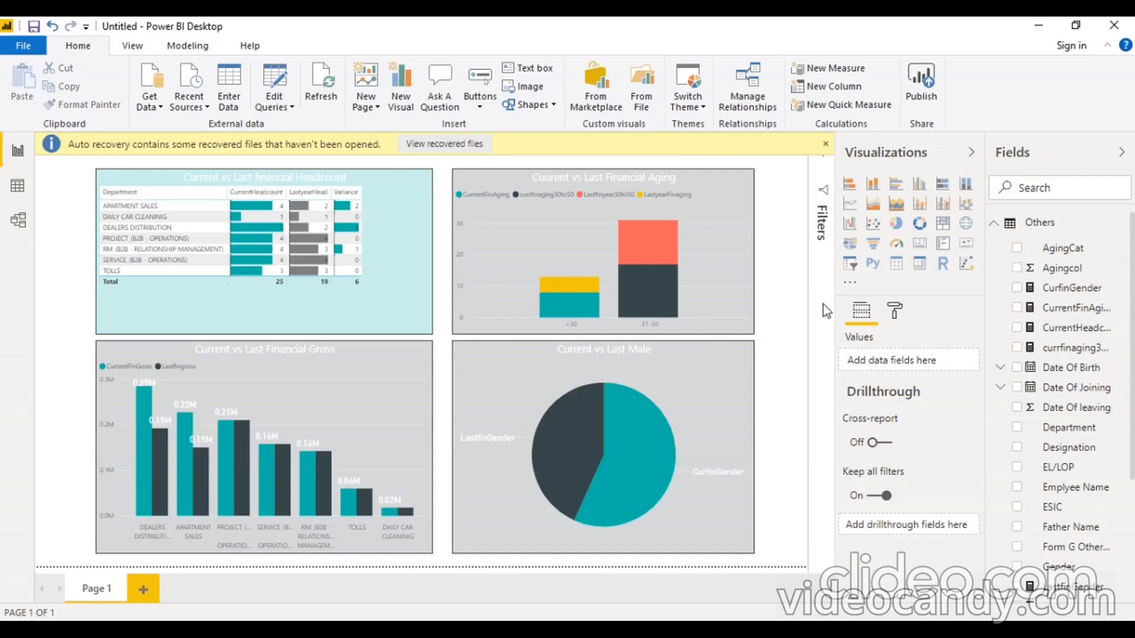
# Step: Collapse the Visualizations pane and shift all four visuals slightly left and up to center them on the page
pyautogui.click(971, 154)
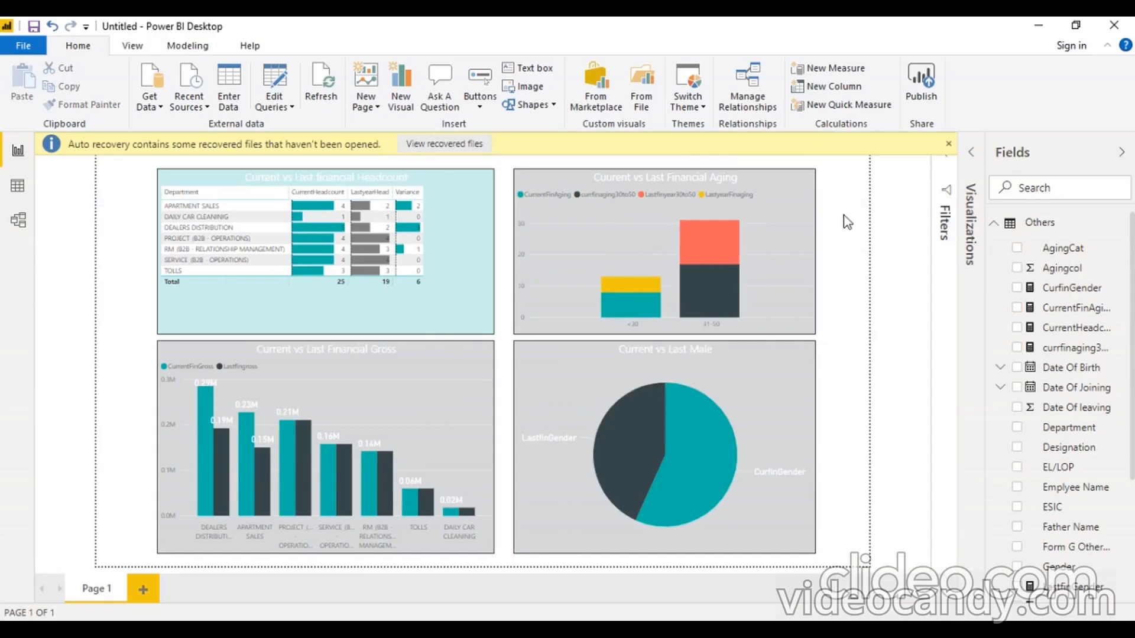
pyautogui.hotkey('ctrl', 'a')
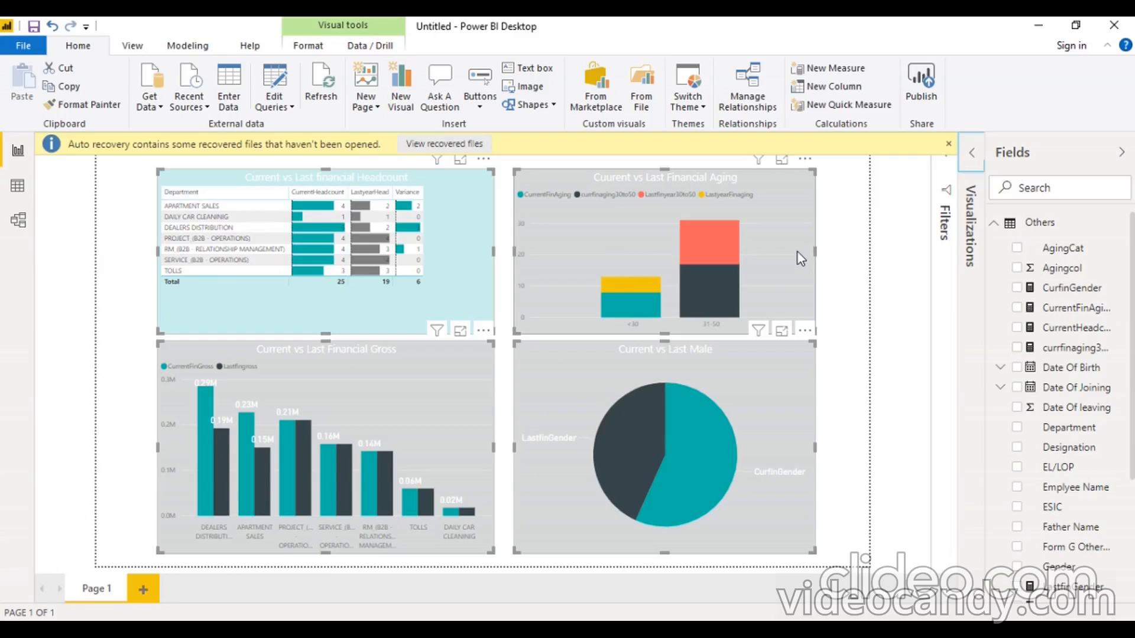
pyautogui.moveTo(797, 252); pyautogui.dragTo(778, 247)
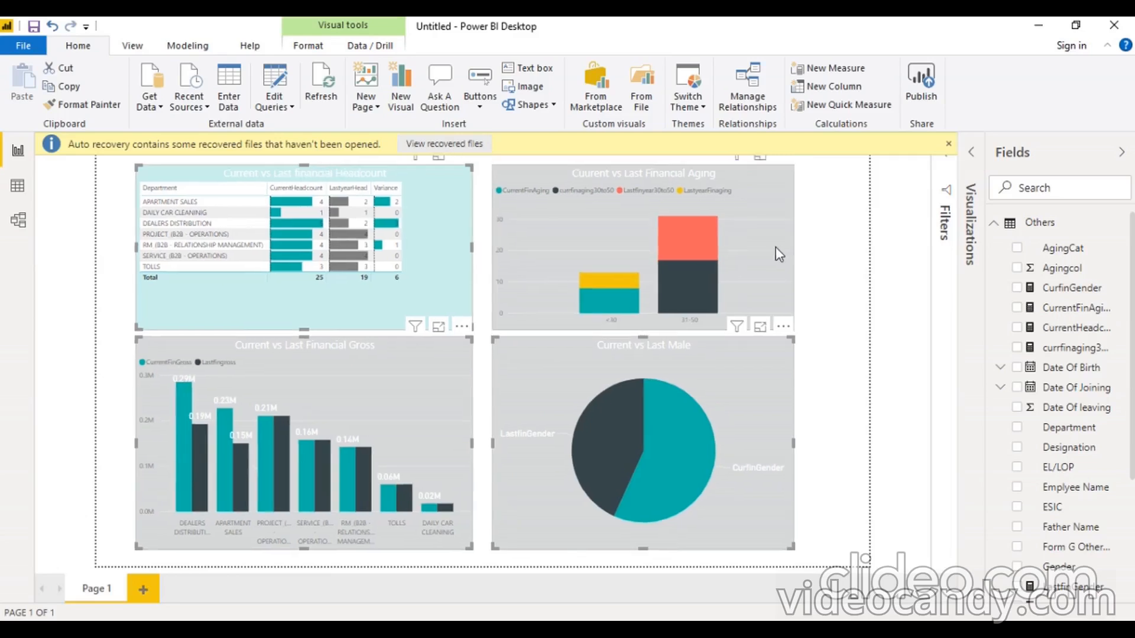
pyautogui.click(846, 261)
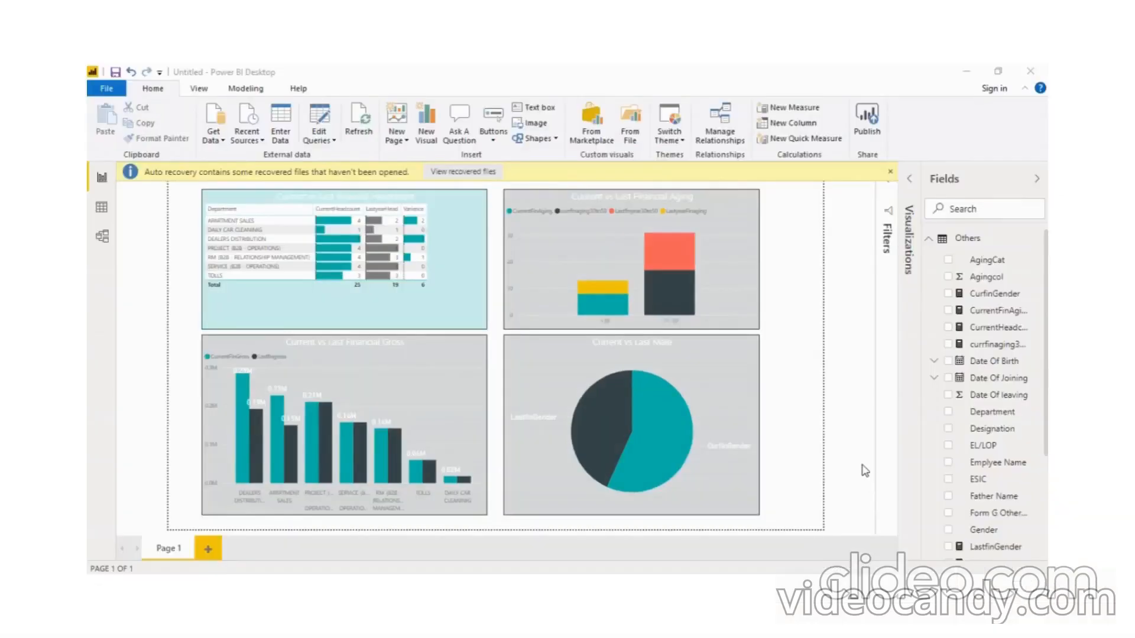
# Step: Dismiss the auto recovery notice, choosing to remove the recovered files
pyautogui.click(891, 173)
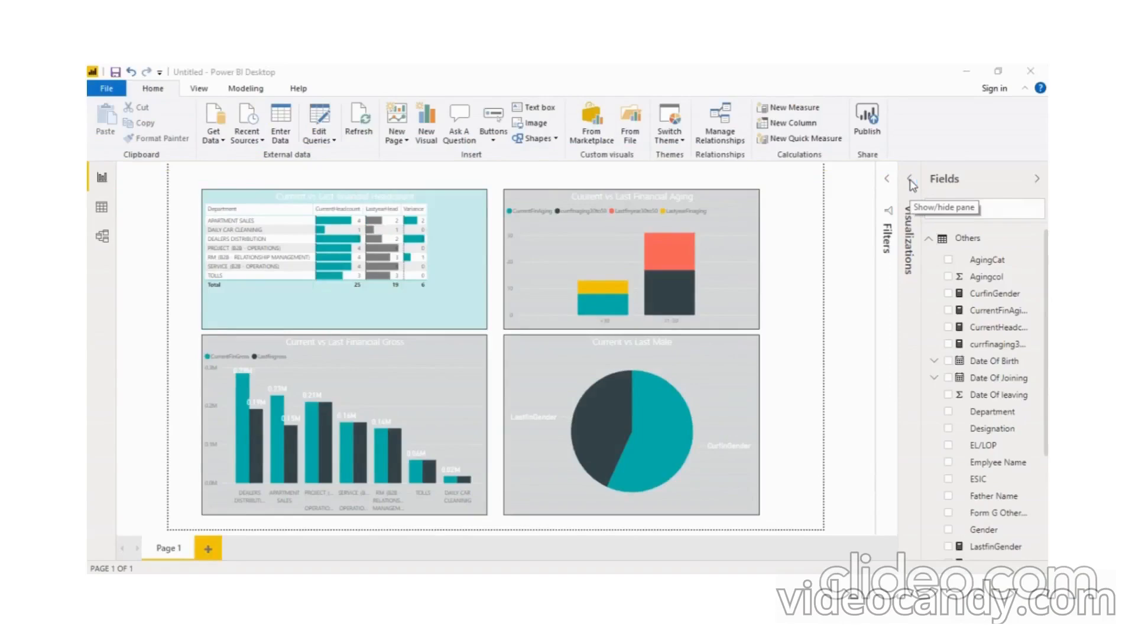
pyautogui.click(650, 369)
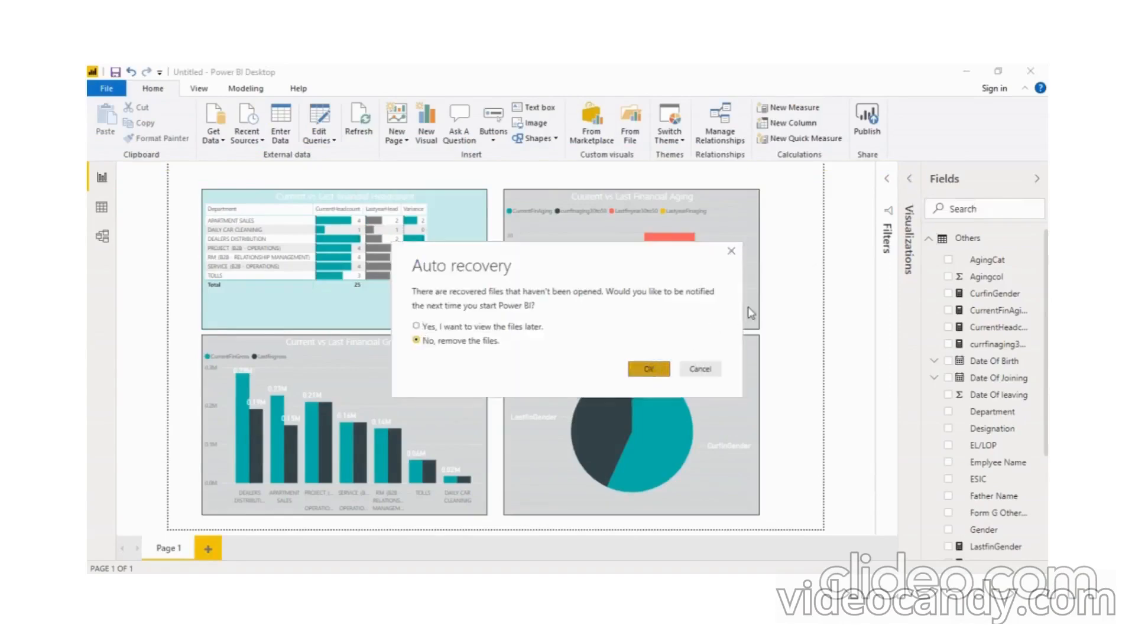
# Step: Add a card visual showing Total_Gross and move it to the top of the page above the headcount table
pyautogui.click(912, 182)
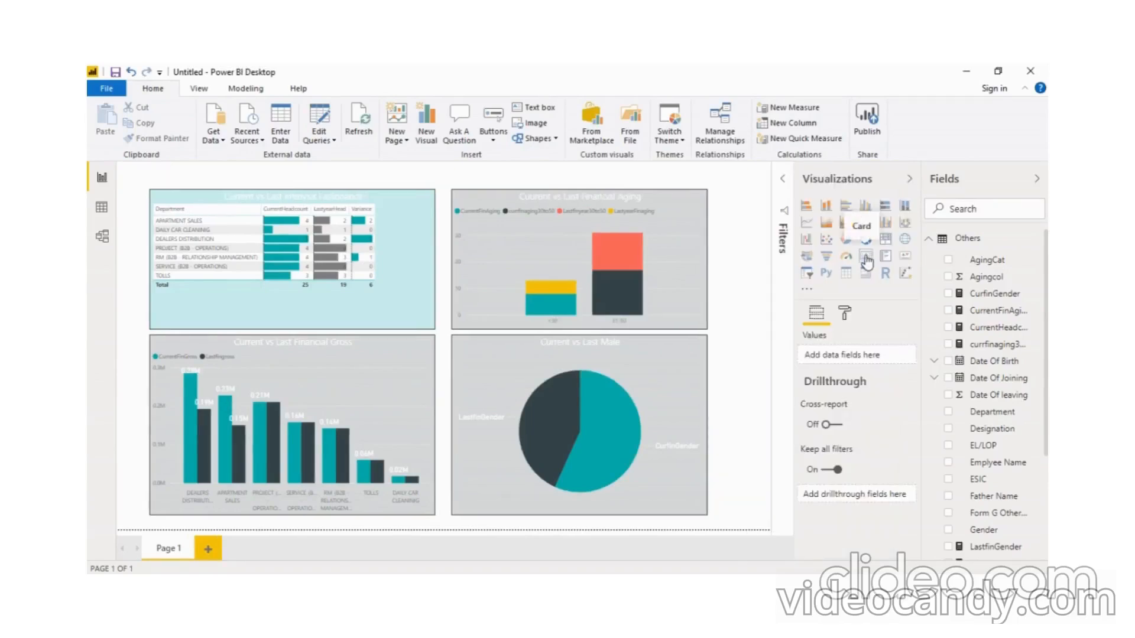
pyautogui.click(865, 256)
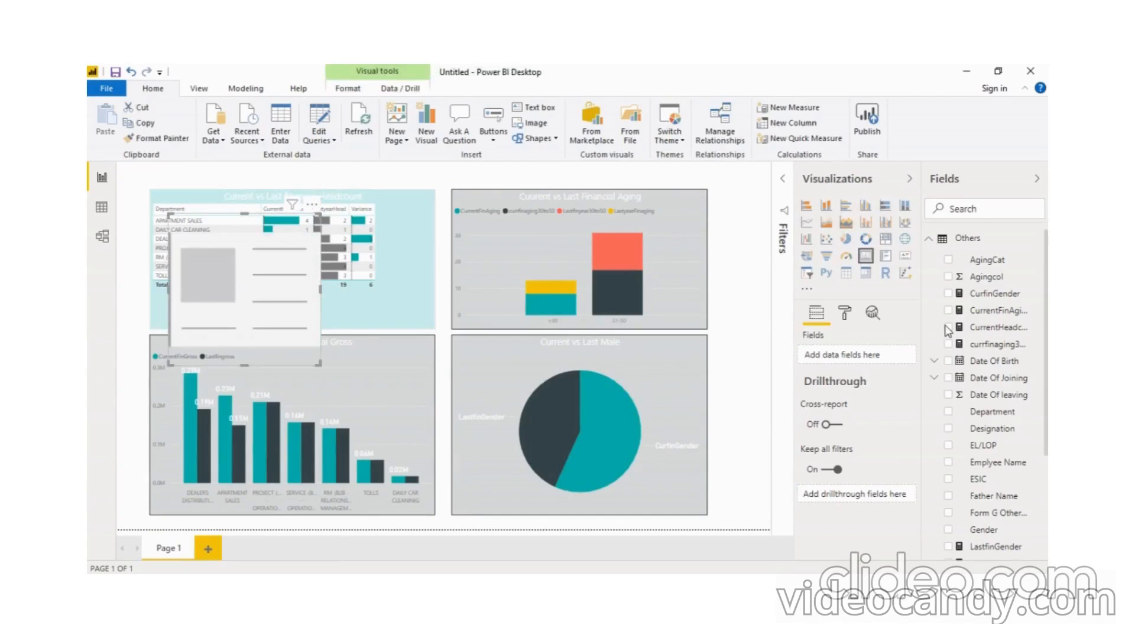
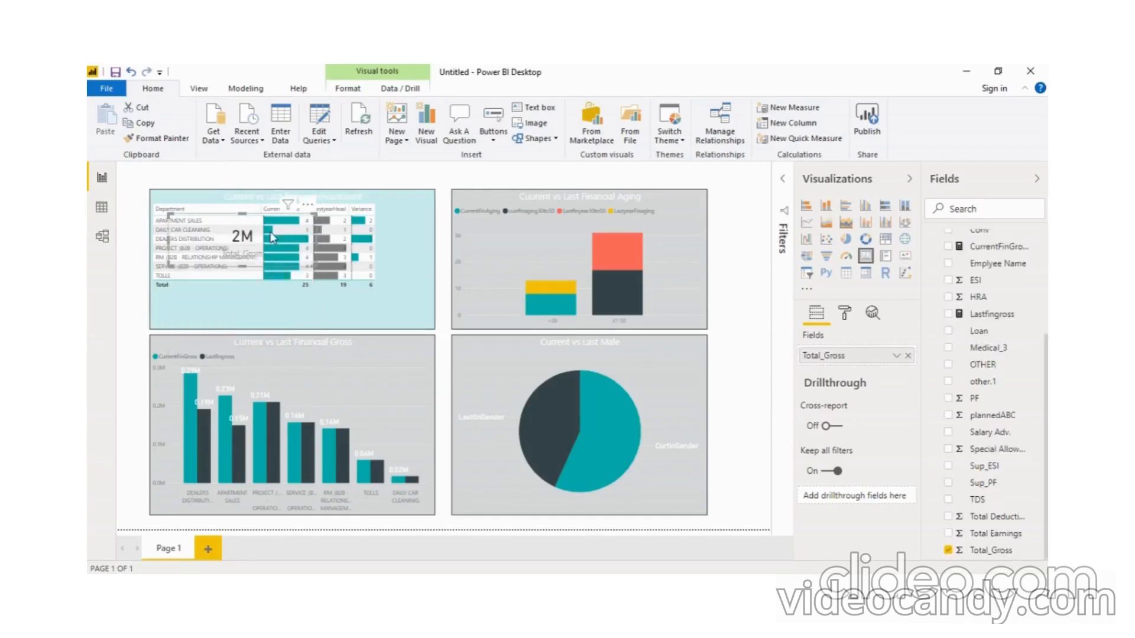
pyautogui.moveTo(291, 210); pyautogui.dragTo(320, 158)
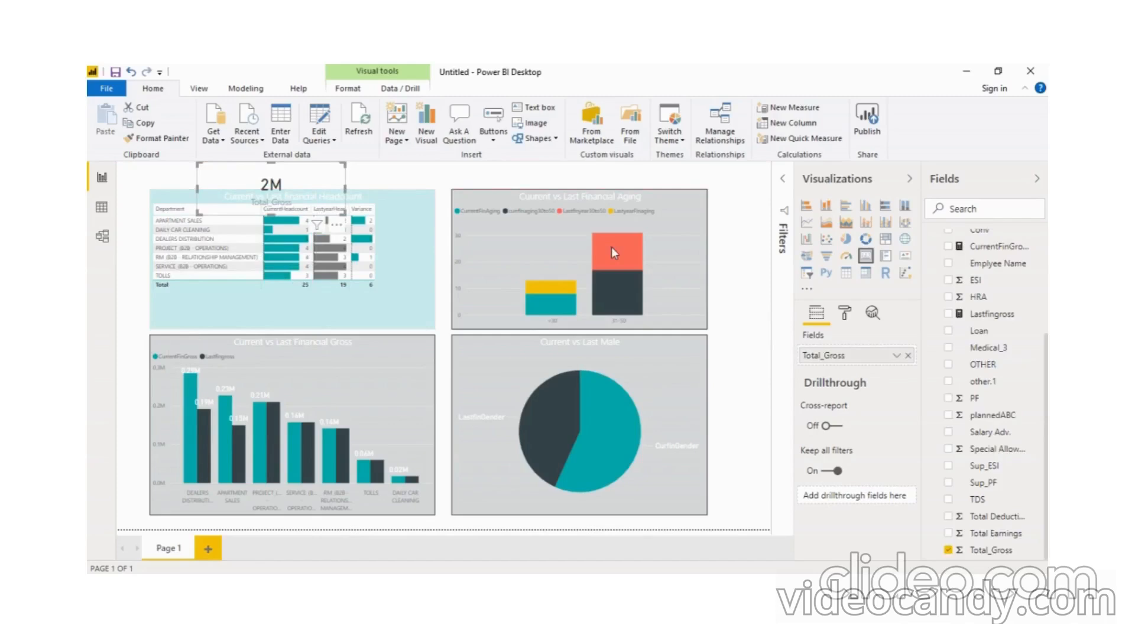
# Step: Shift the headcount table, gross chart, aging chart and gender pie chart down to make room for the card
pyautogui.click(396, 313)
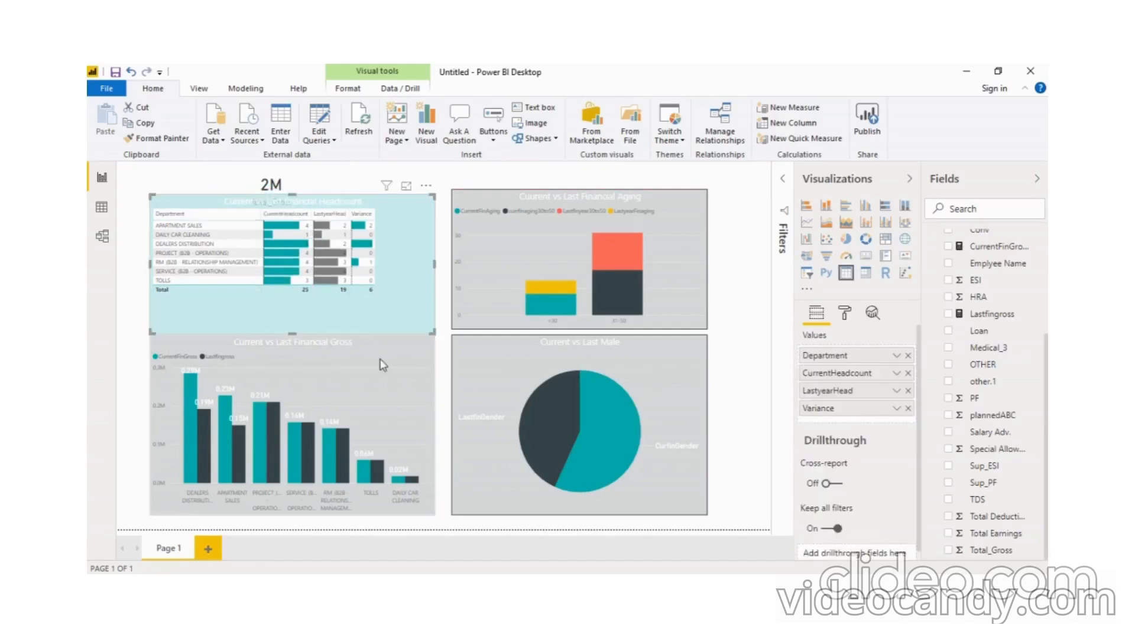
pyautogui.moveTo(383, 364); pyautogui.dragTo(382, 376)
pyautogui.moveTo(379, 310); pyautogui.dragTo(380, 319)
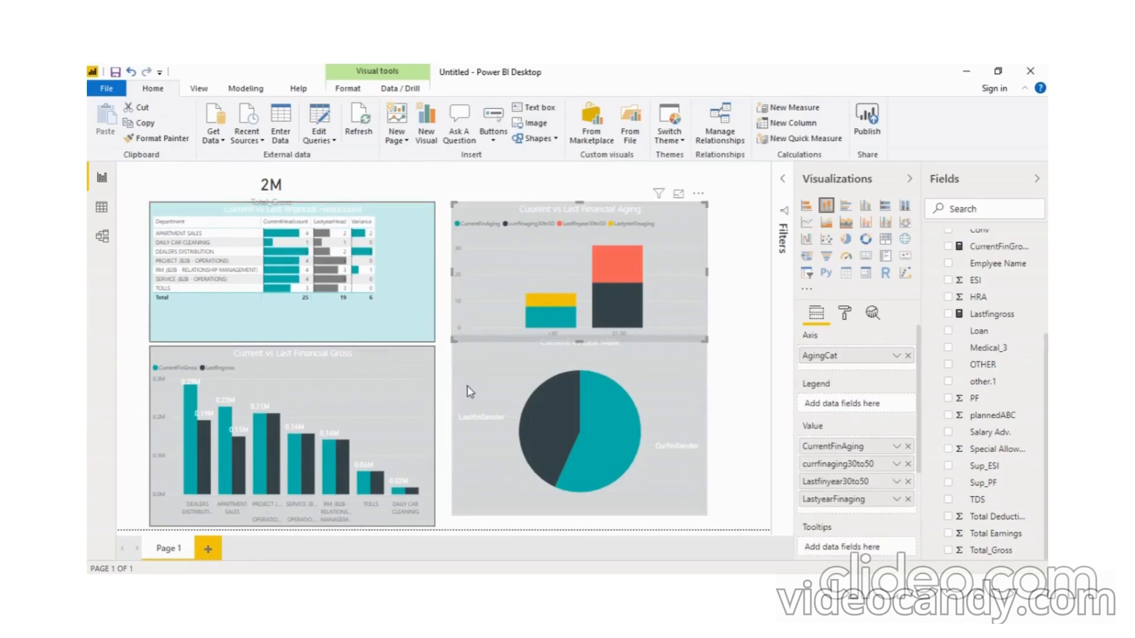
pyautogui.moveTo(467, 386); pyautogui.dragTo(467, 397)
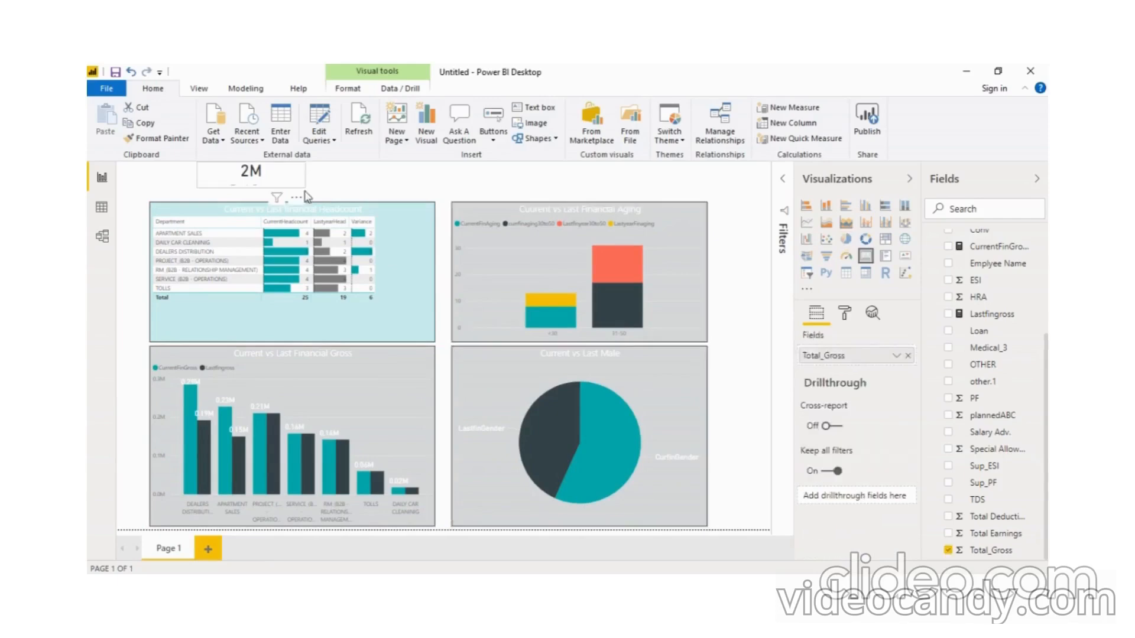
# Step: Set the Total_Gross card's data label display units to None and enlarge the card slightly so its category label fits
pyautogui.moveTo(305, 189); pyautogui.dragTo(306, 197)
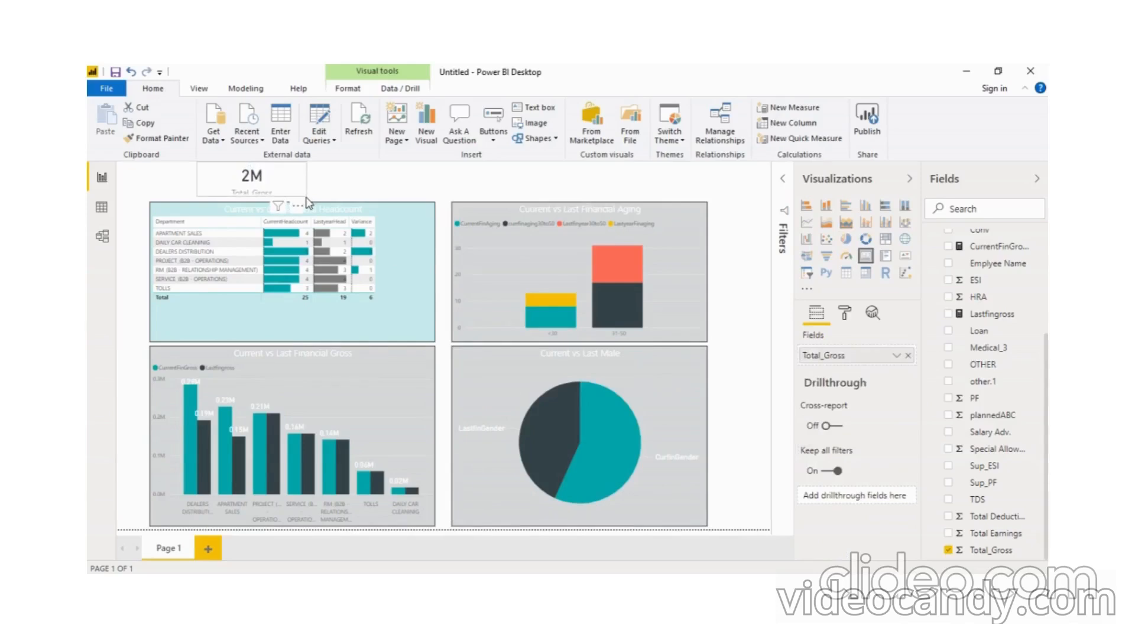
pyautogui.click(739, 294)
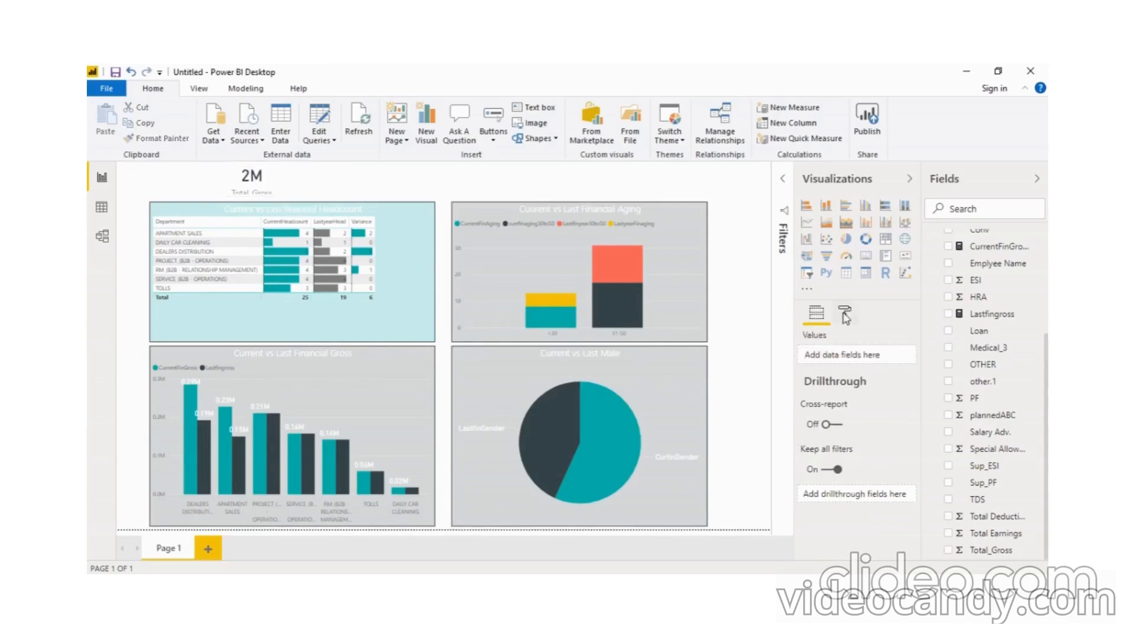
pyautogui.click(845, 315)
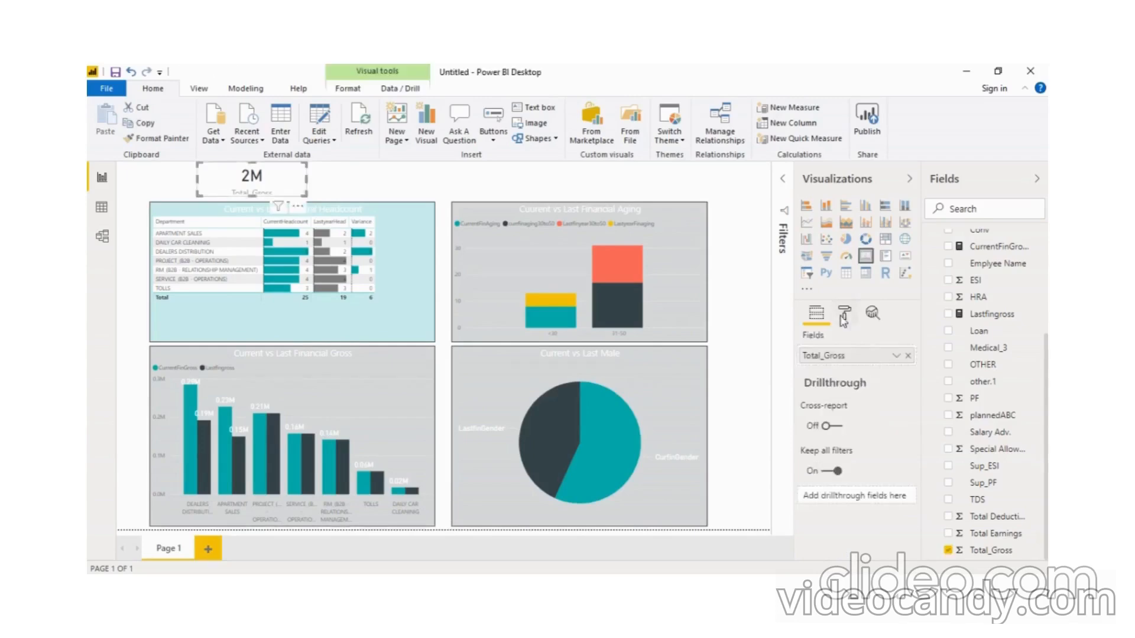
pyautogui.click(843, 315)
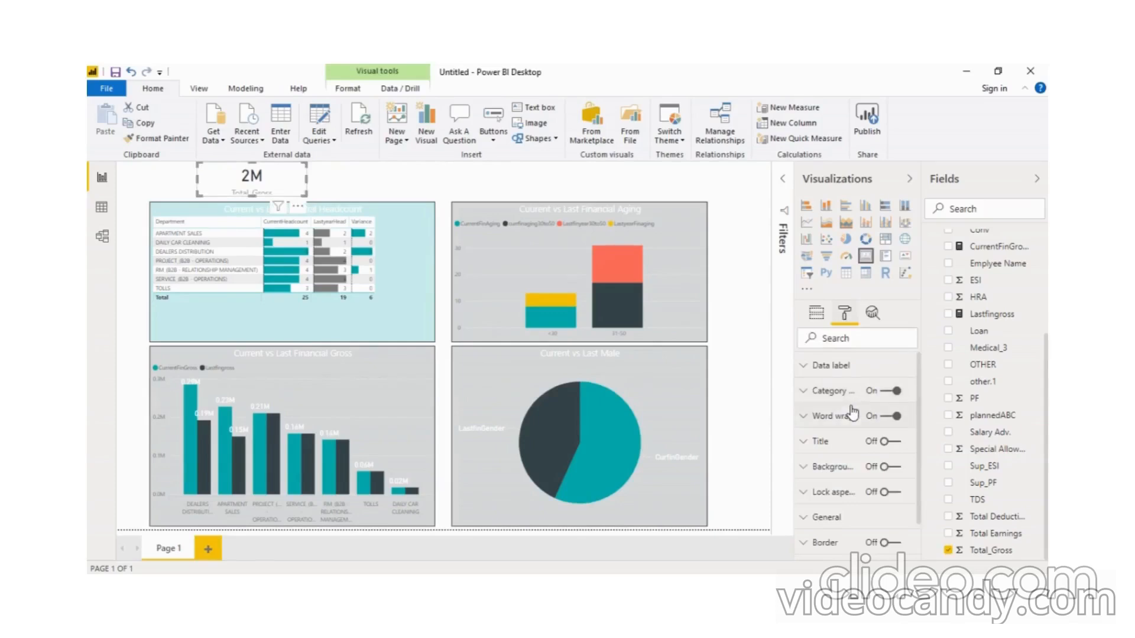
pyautogui.click(837, 366)
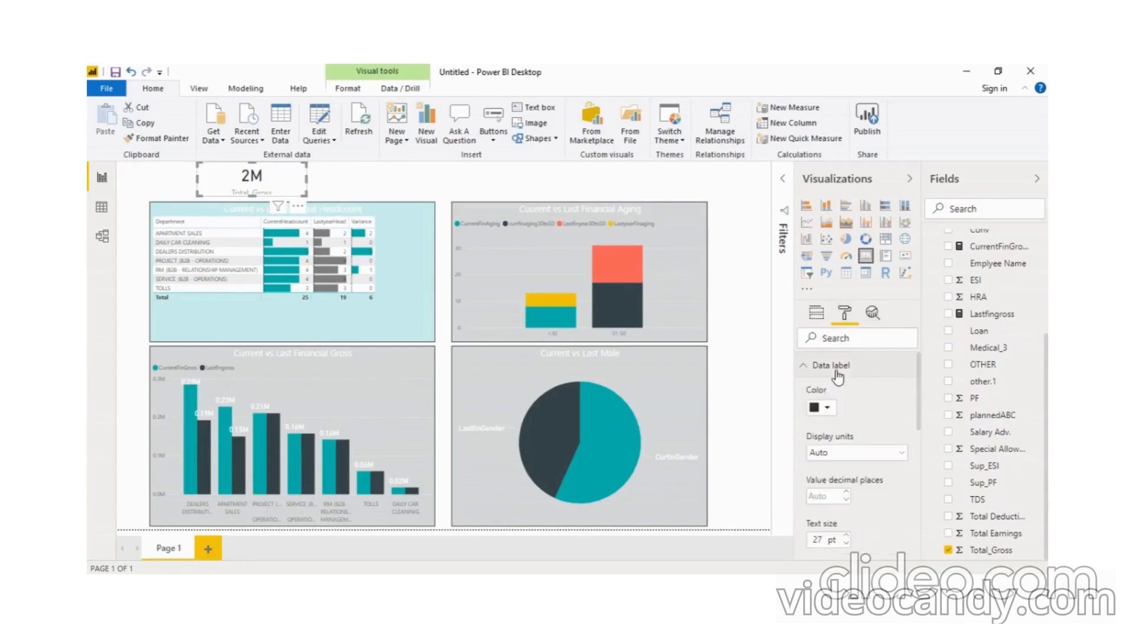
pyautogui.click(865, 456)
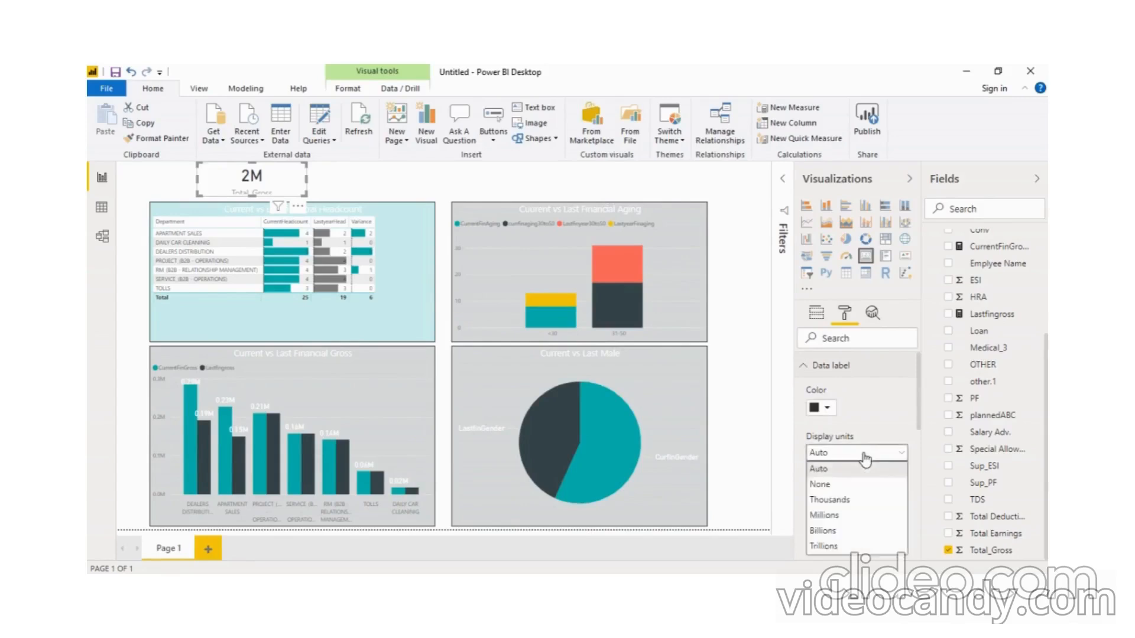
pyautogui.click(820, 484)
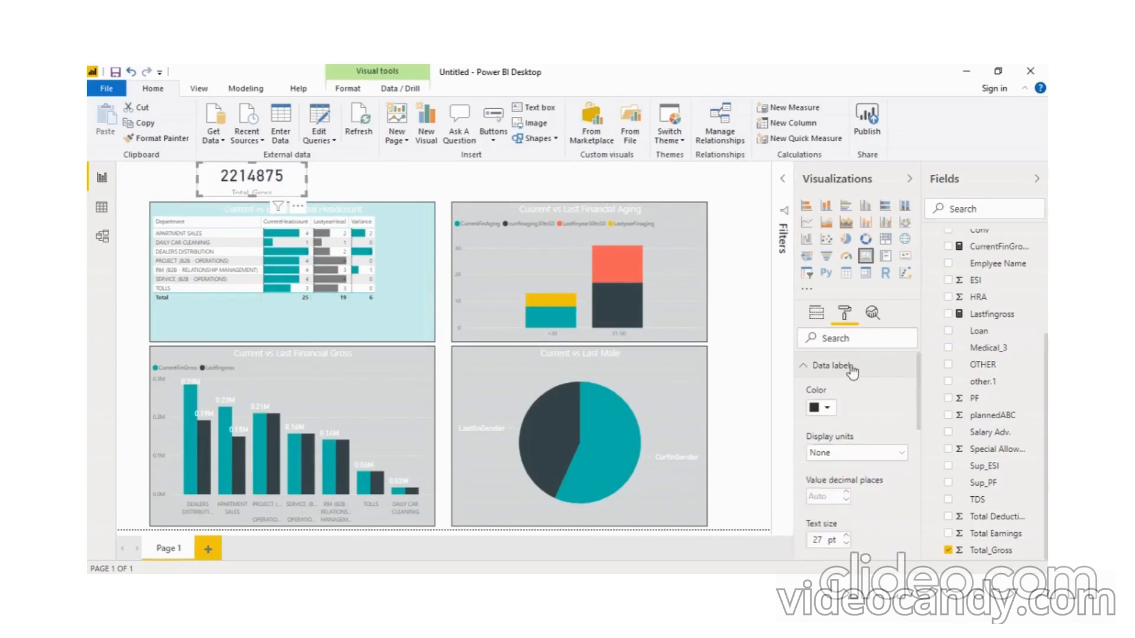
pyautogui.click(851, 371)
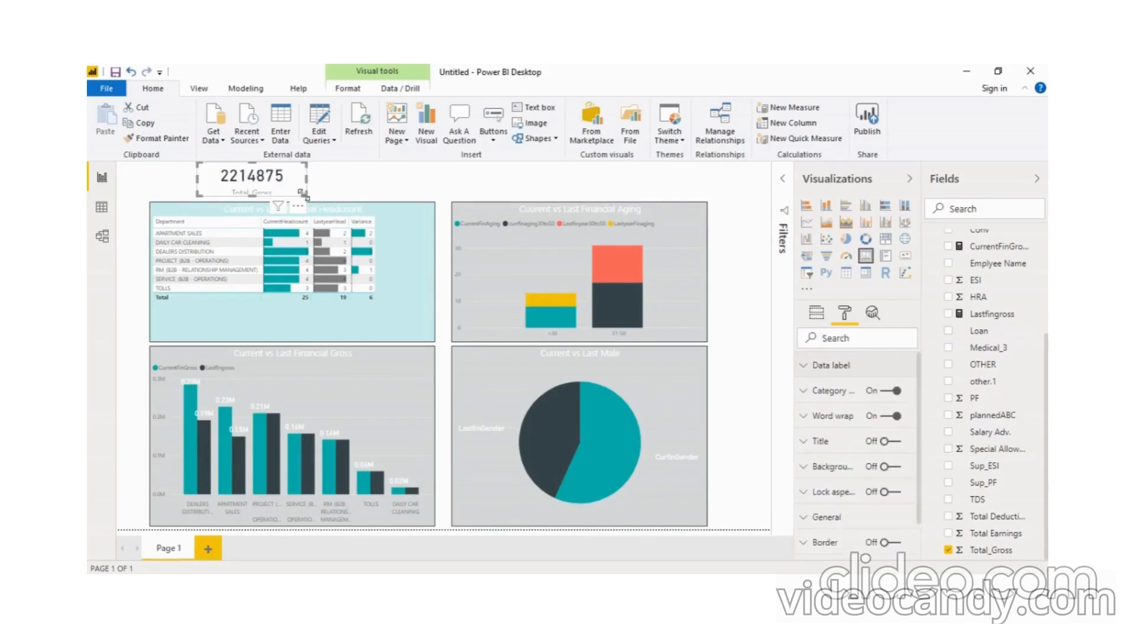
pyautogui.moveTo(305, 201); pyautogui.dragTo(304, 200)
pyautogui.click(373, 183)
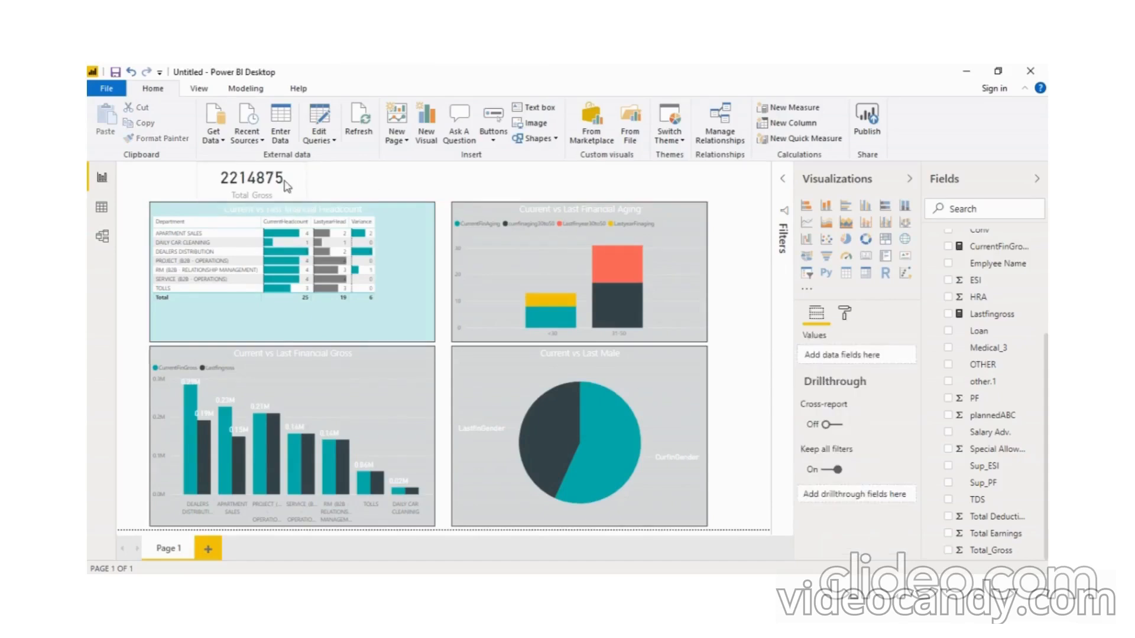
# Step: Turn on the border and background of the Total_Gross card and fill the background with a medium teal theme shade
pyautogui.click(287, 187)
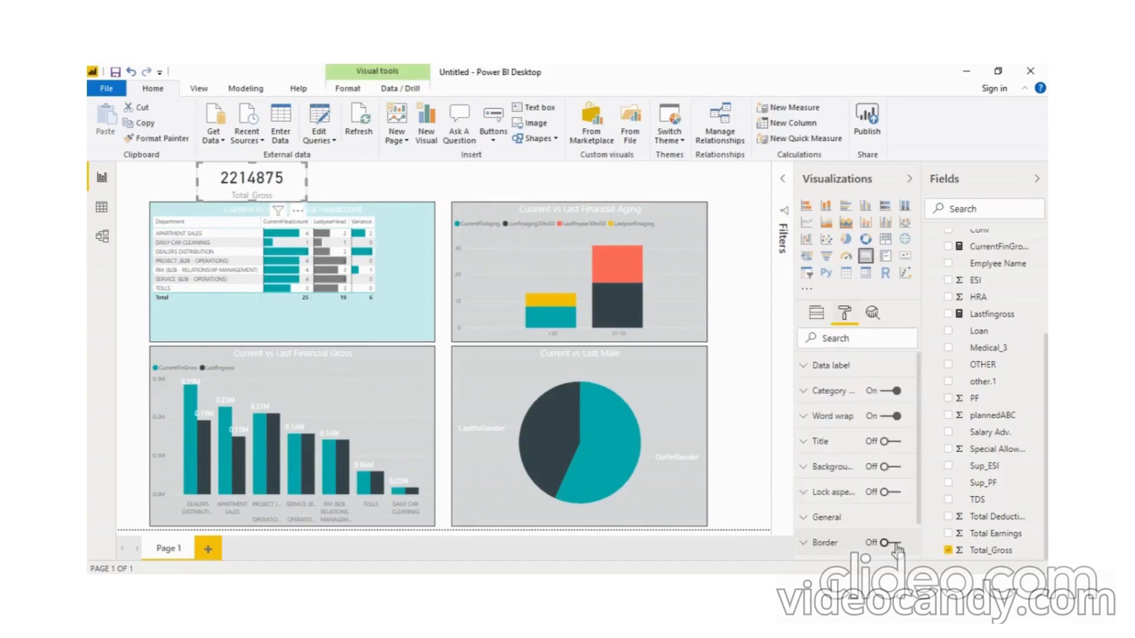
pyautogui.click(893, 543)
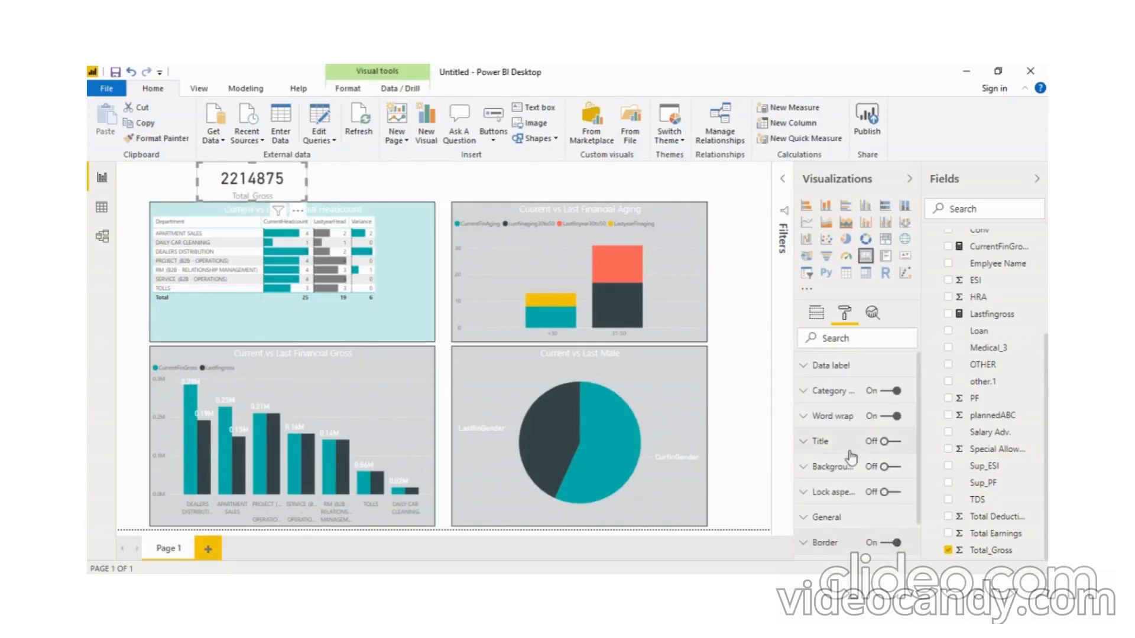
pyautogui.click(887, 467)
pyautogui.click(832, 518)
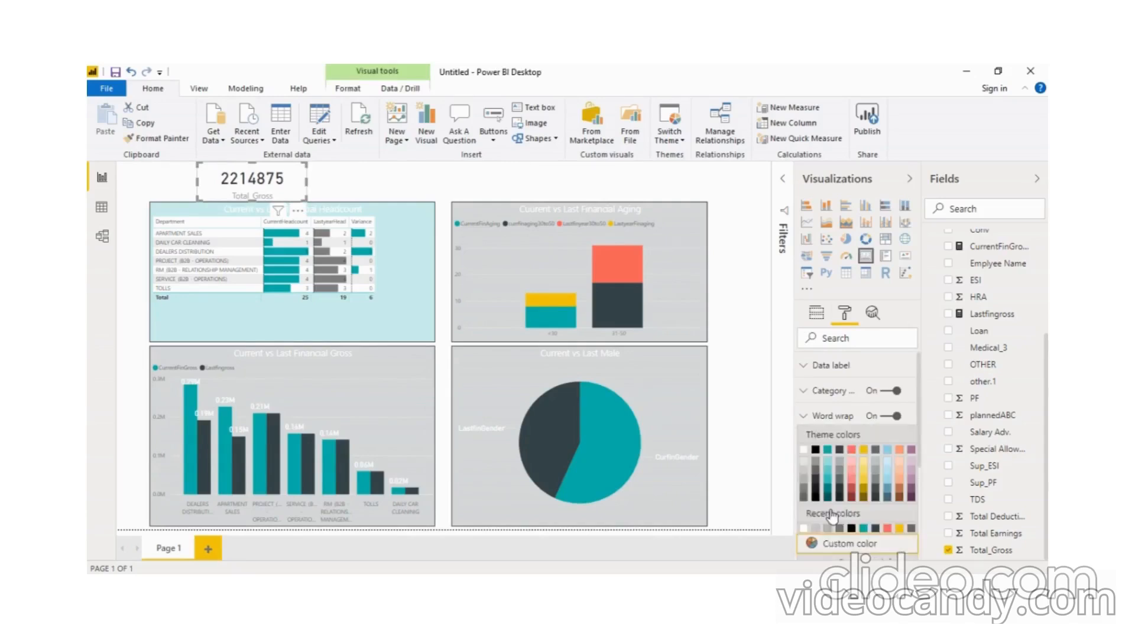
pyautogui.click(829, 475)
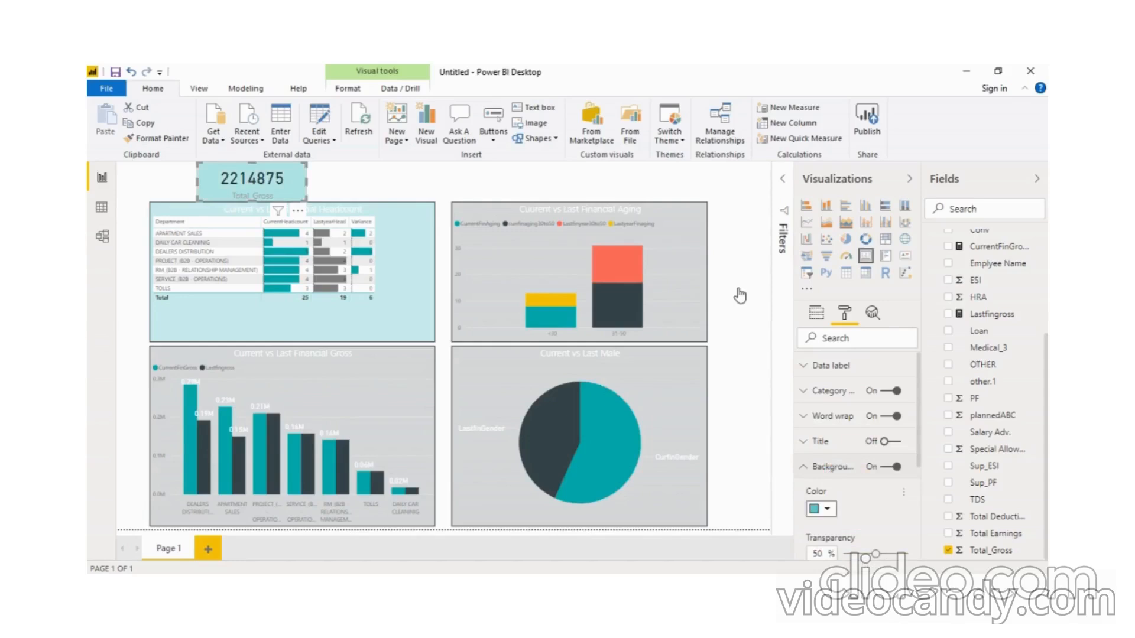
pyautogui.click(821, 509)
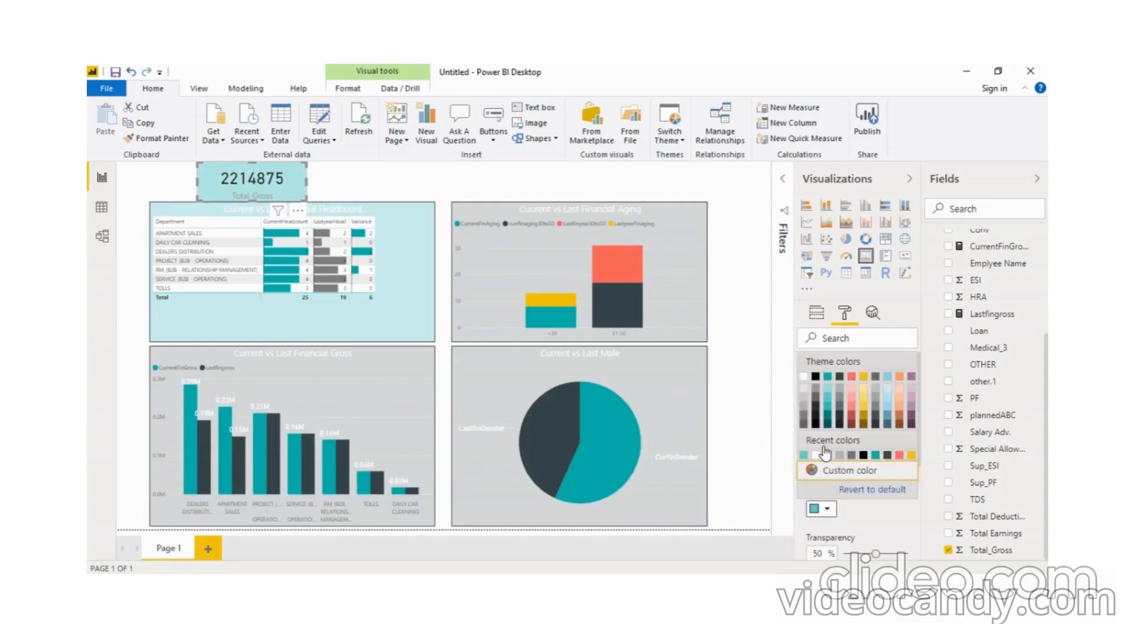
pyautogui.click(827, 406)
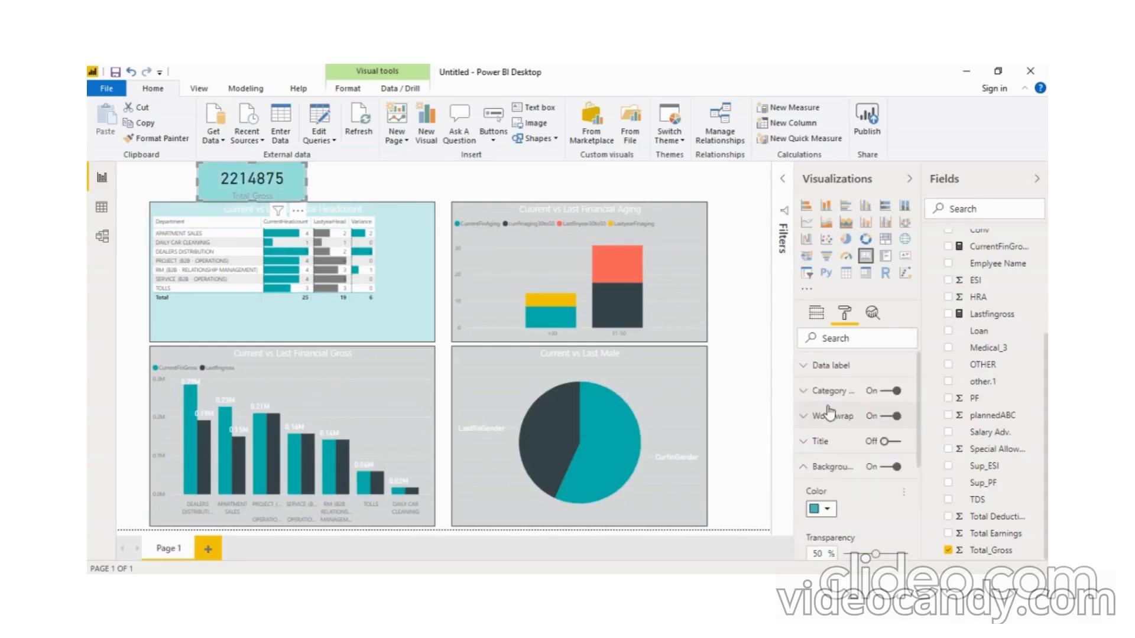
pyautogui.click(755, 322)
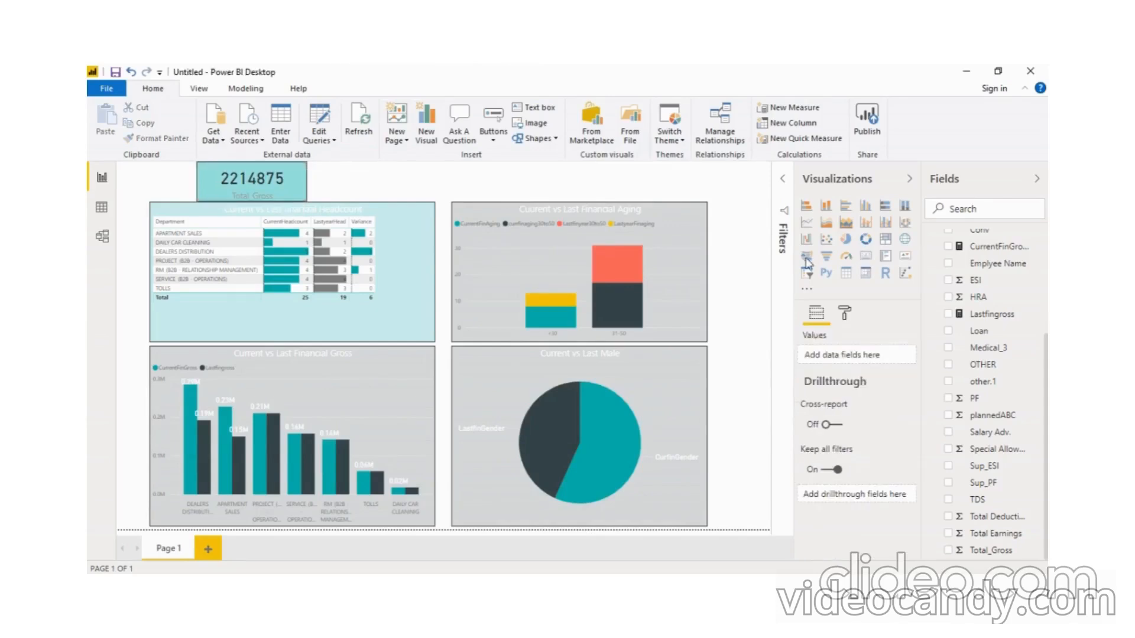
# Step: Add a card visual showing HRA and place it, reduced in size, at the top of the page beside the Total_Gross card
pyautogui.click(867, 260)
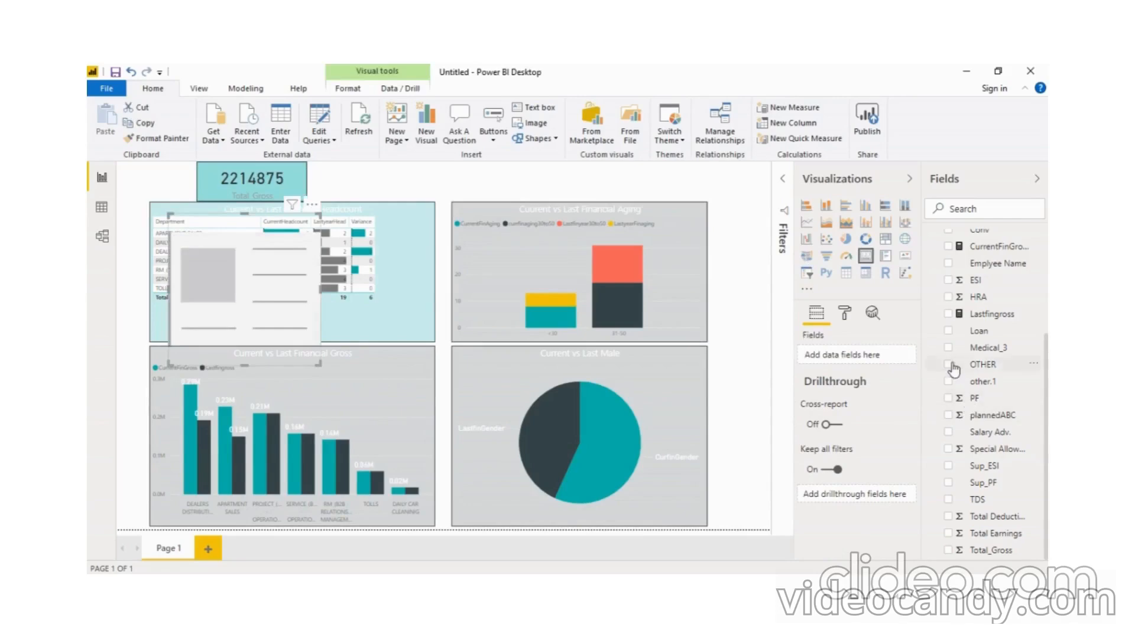
pyautogui.click(949, 297)
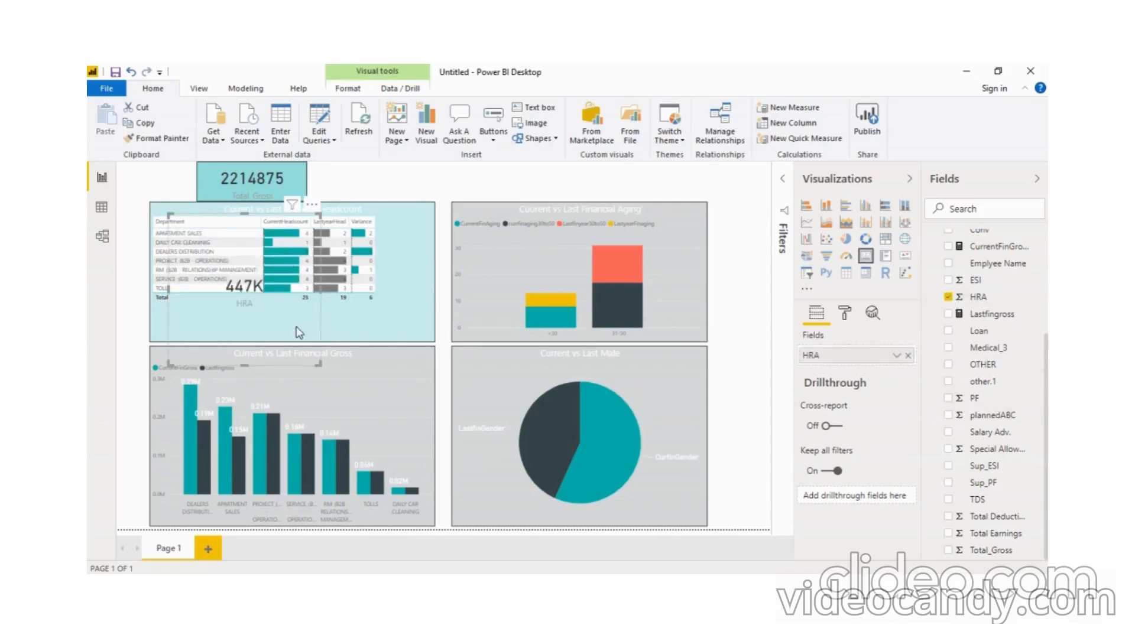
pyautogui.moveTo(298, 333); pyautogui.dragTo(392, 189)
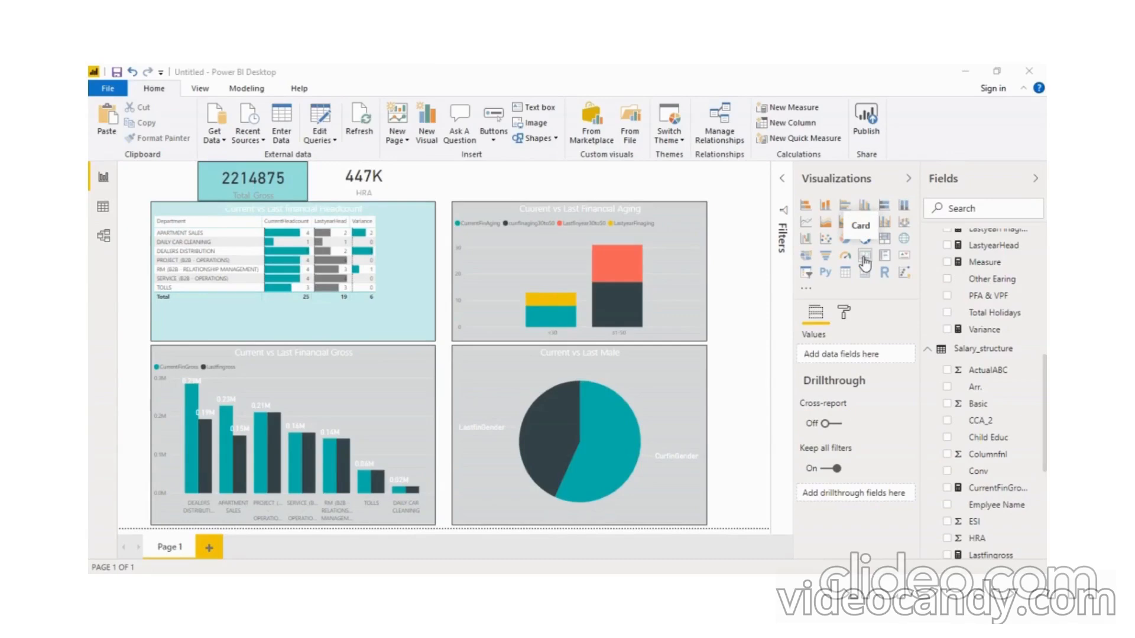
# Step: Add a card visual showing Total Holidays, shrink it and move it above the aging chart
pyautogui.click(865, 258)
pyautogui.click(947, 312)
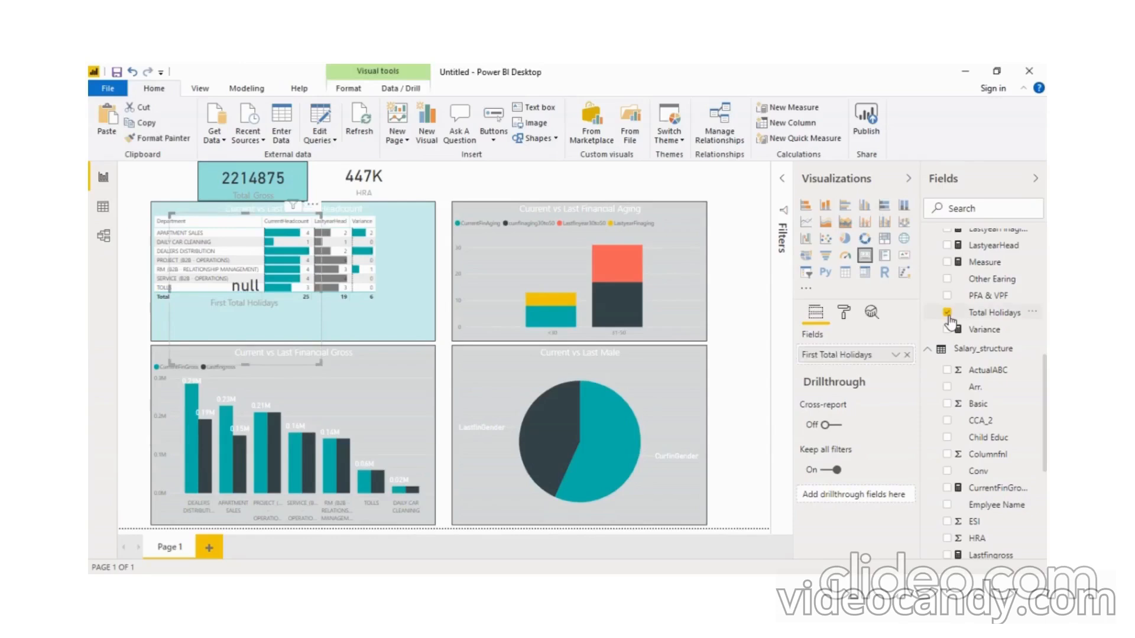
pyautogui.moveTo(320, 363); pyautogui.dragTo(268, 262)
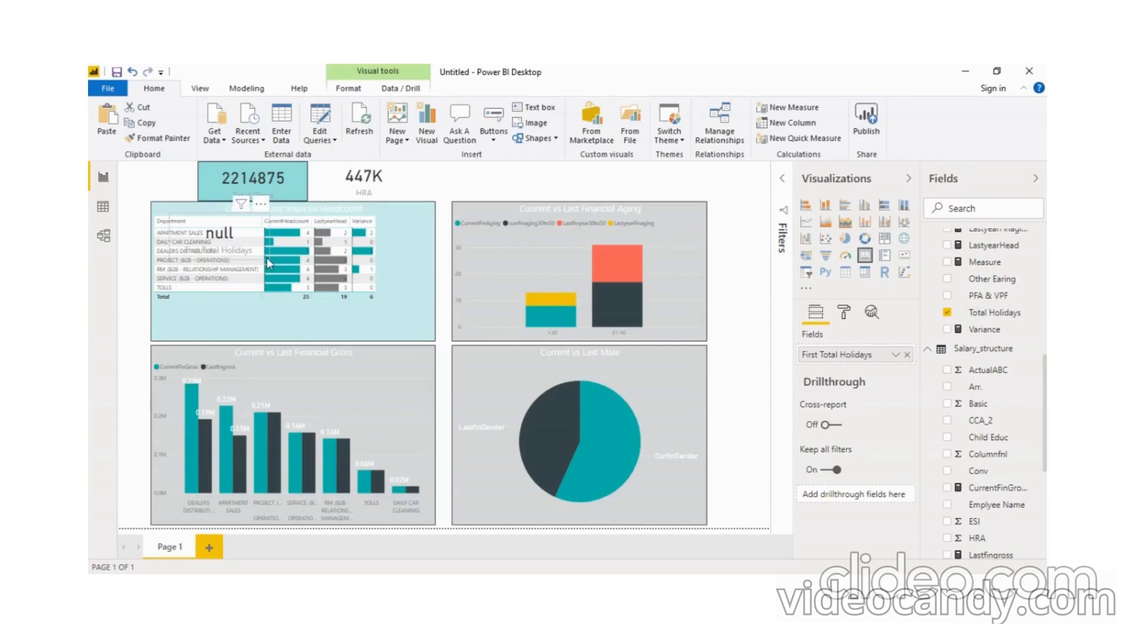
pyautogui.moveTo(254, 231); pyautogui.dragTo(679, 177)
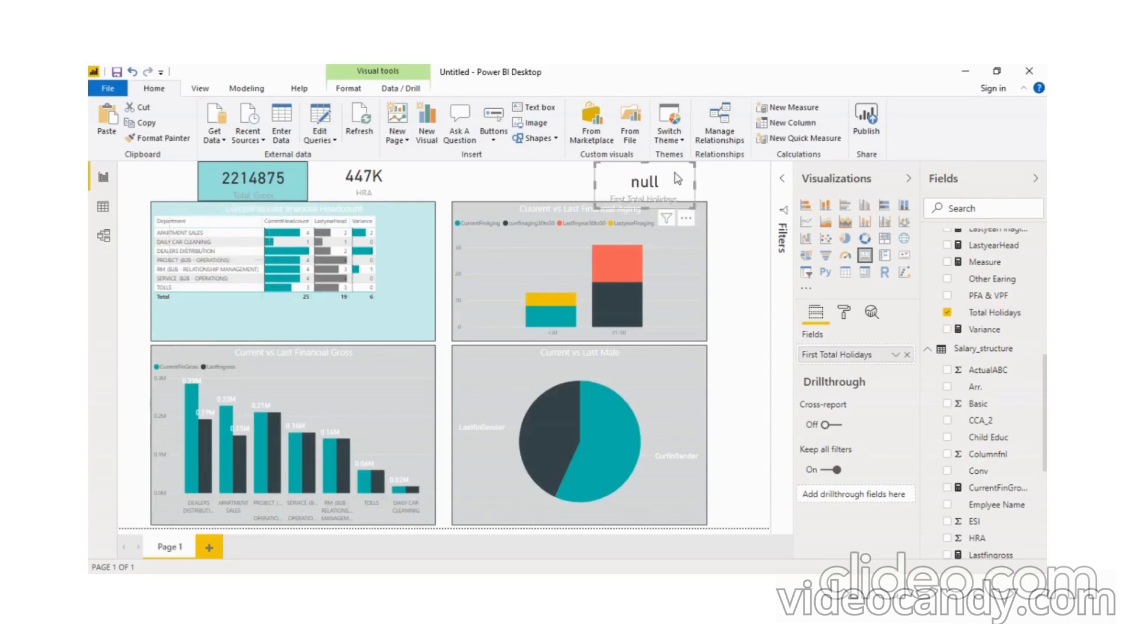
pyautogui.click(738, 248)
# Step: Add a card visual showing Basic from the Salary_structure table and shrink it to card-row size
pyautogui.click(864, 255)
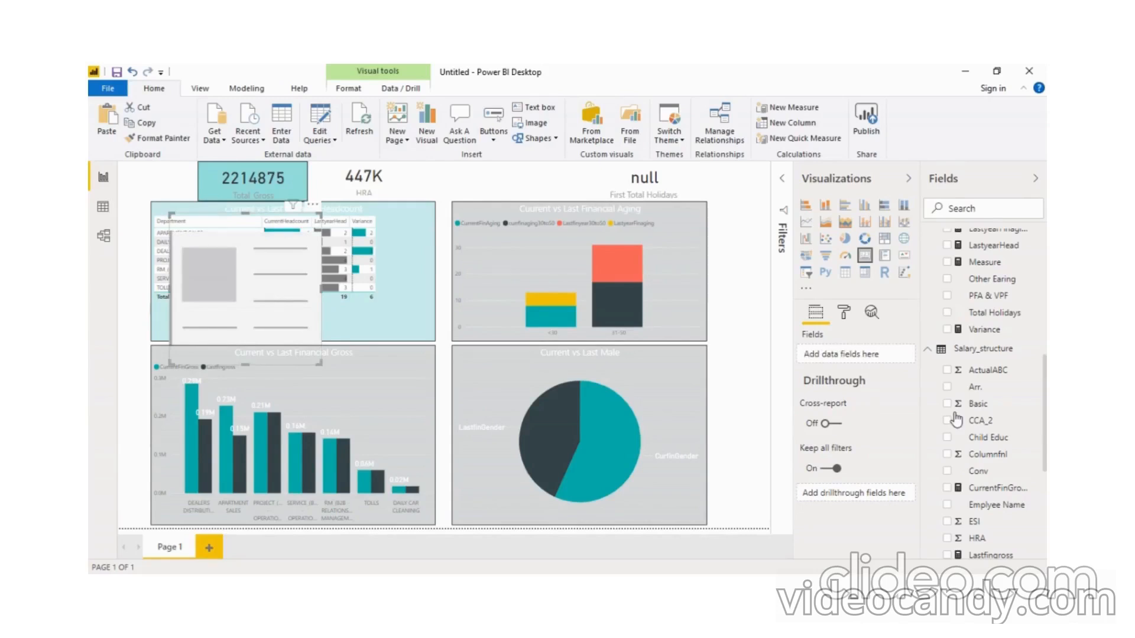
pyautogui.click(947, 404)
pyautogui.moveTo(321, 364); pyautogui.dragTo(301, 256)
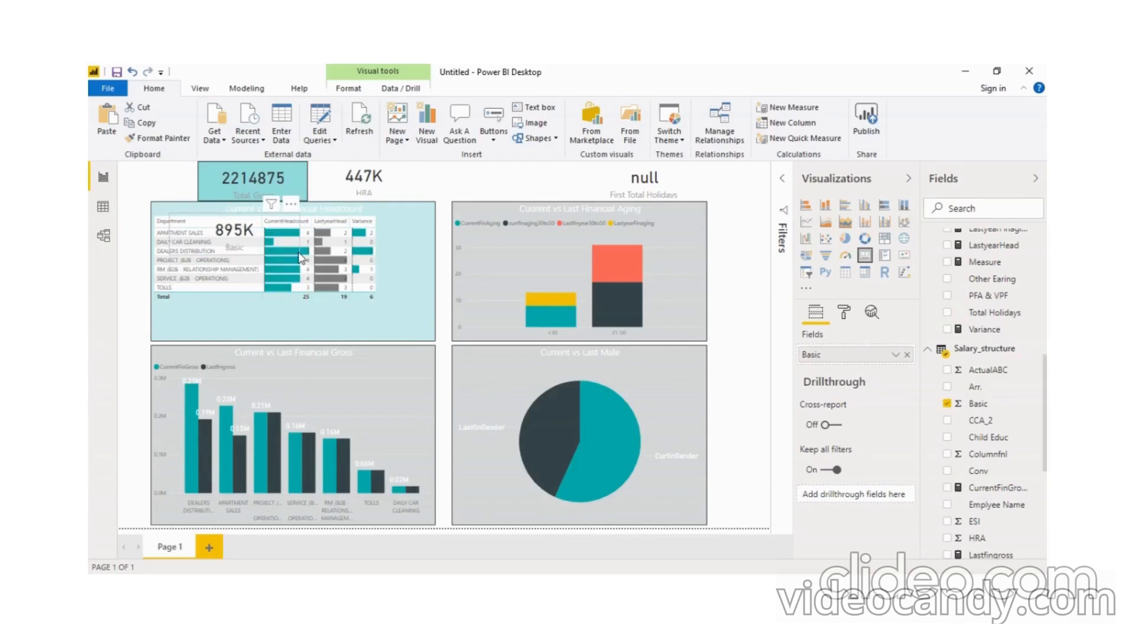
# Step: Move the Total_Gross card above the aging chart beside the holidays card, and place the Basic card above the headcount table's left edge
pyautogui.moveTo(299, 180); pyautogui.dragTo(672, 183)
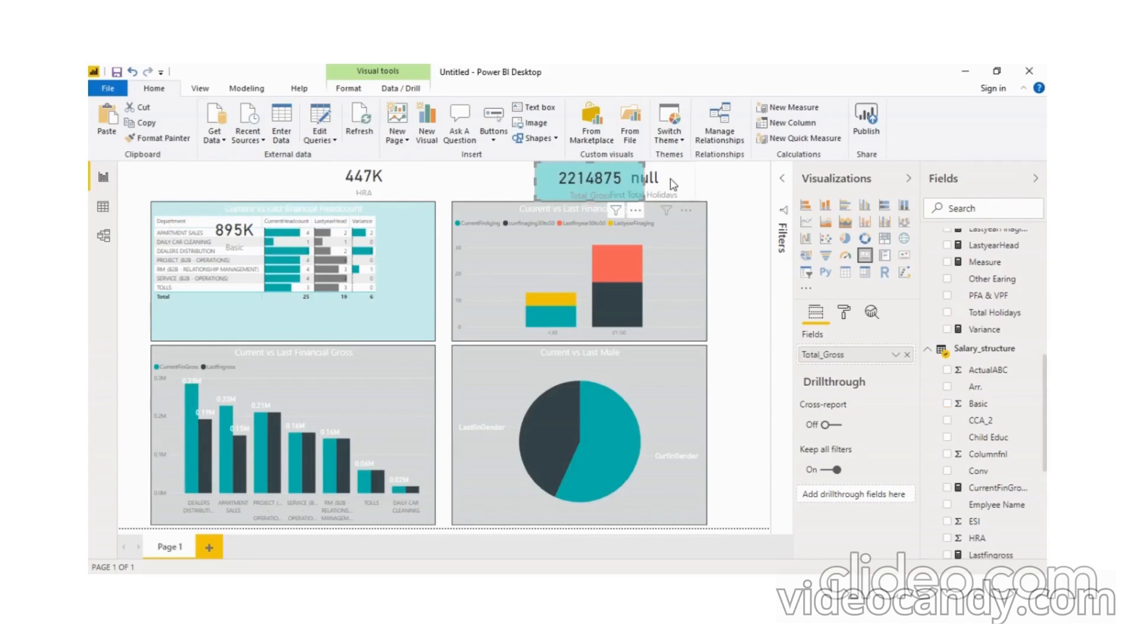
pyautogui.click(232, 256)
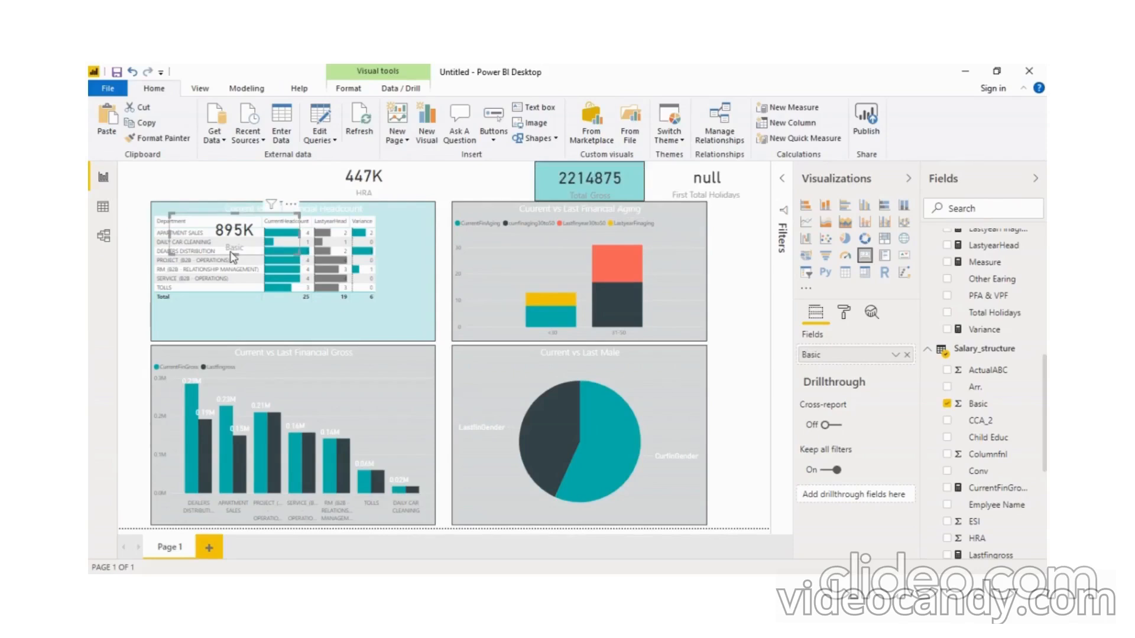
pyautogui.moveTo(232, 256); pyautogui.dragTo(229, 180)
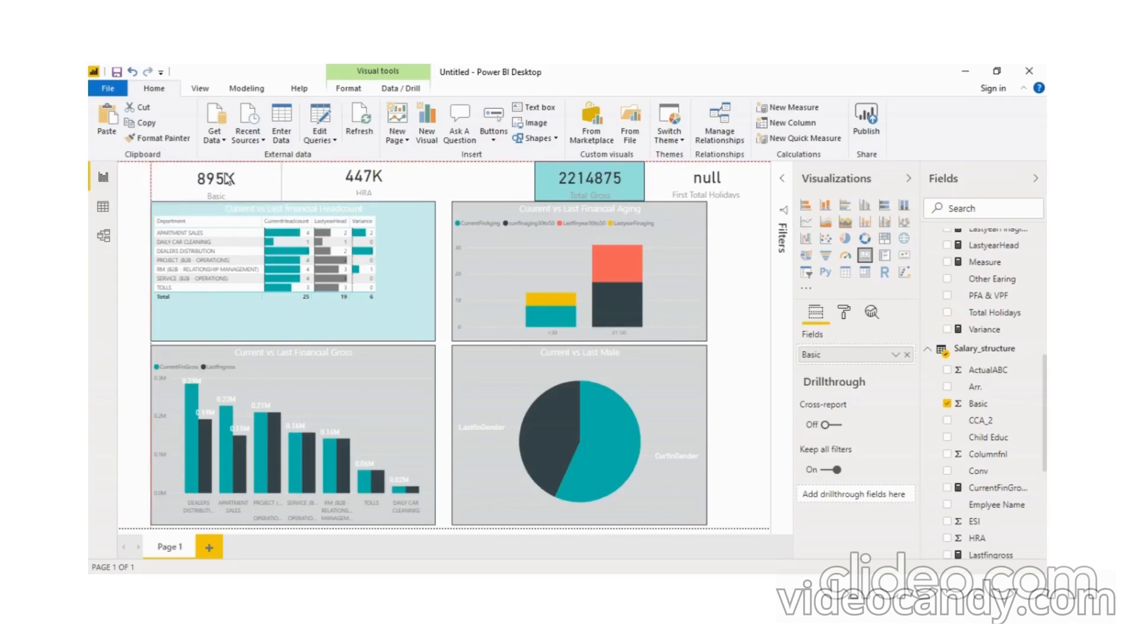
# Step: Turn on the Basic card's border and background, using the same teal background colour as the Total_Gross card
pyautogui.click(843, 312)
pyautogui.click(887, 542)
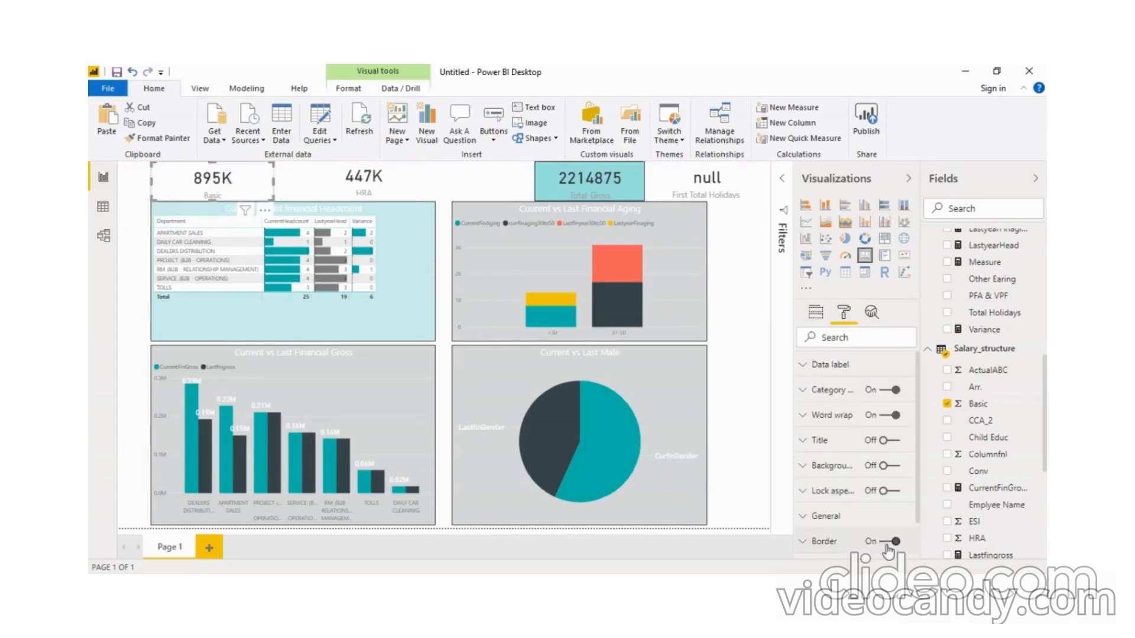
pyautogui.click(827, 467)
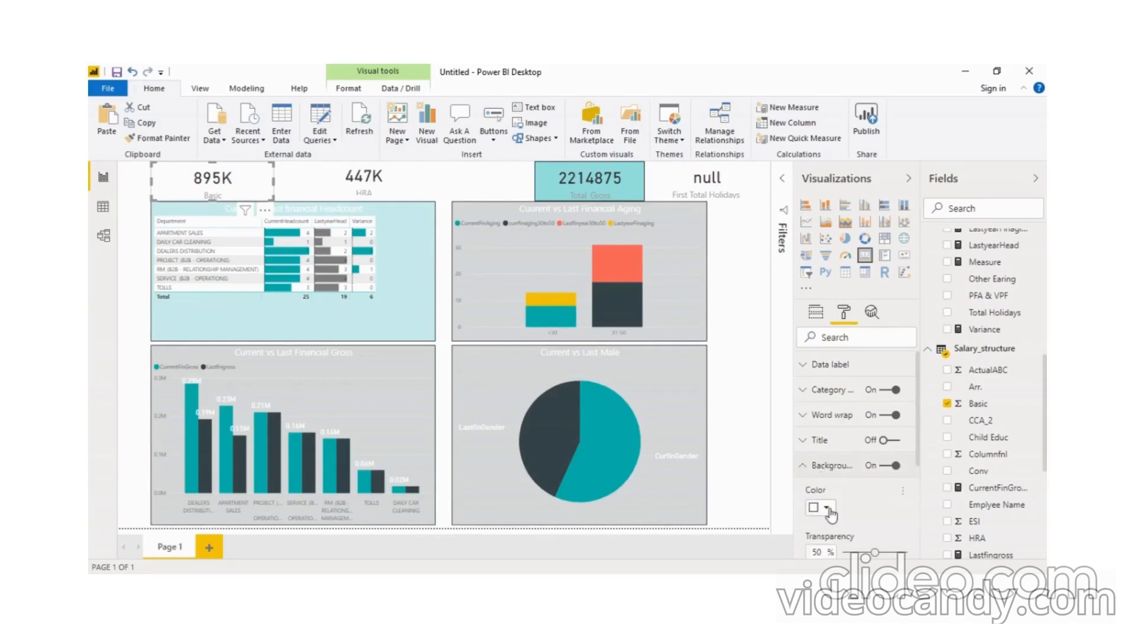
pyautogui.click(828, 509)
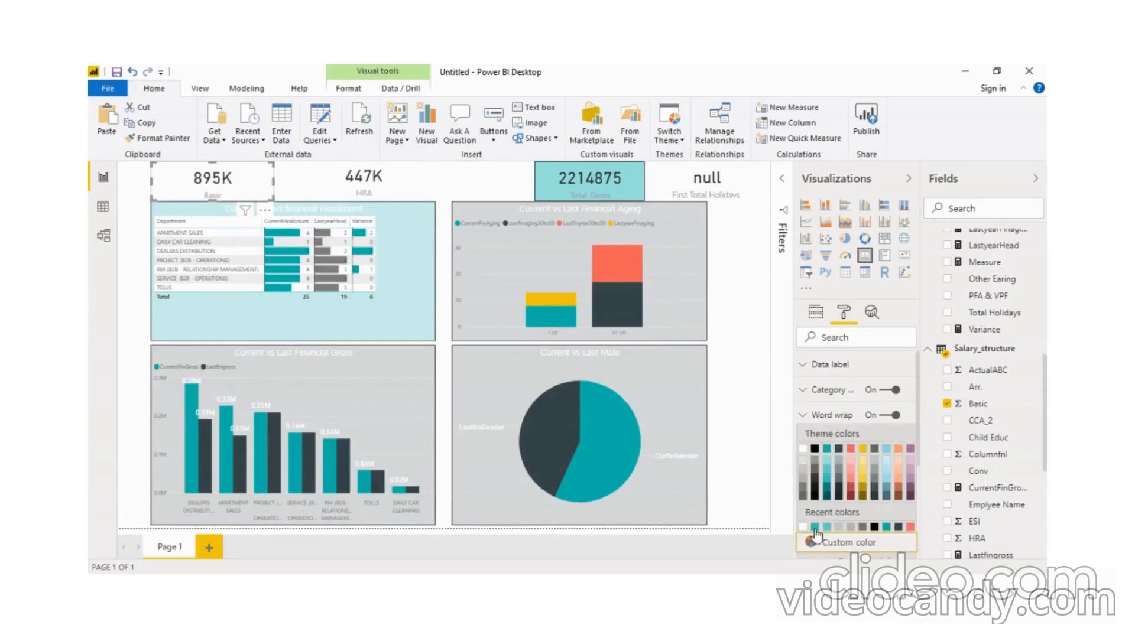
pyautogui.click(816, 528)
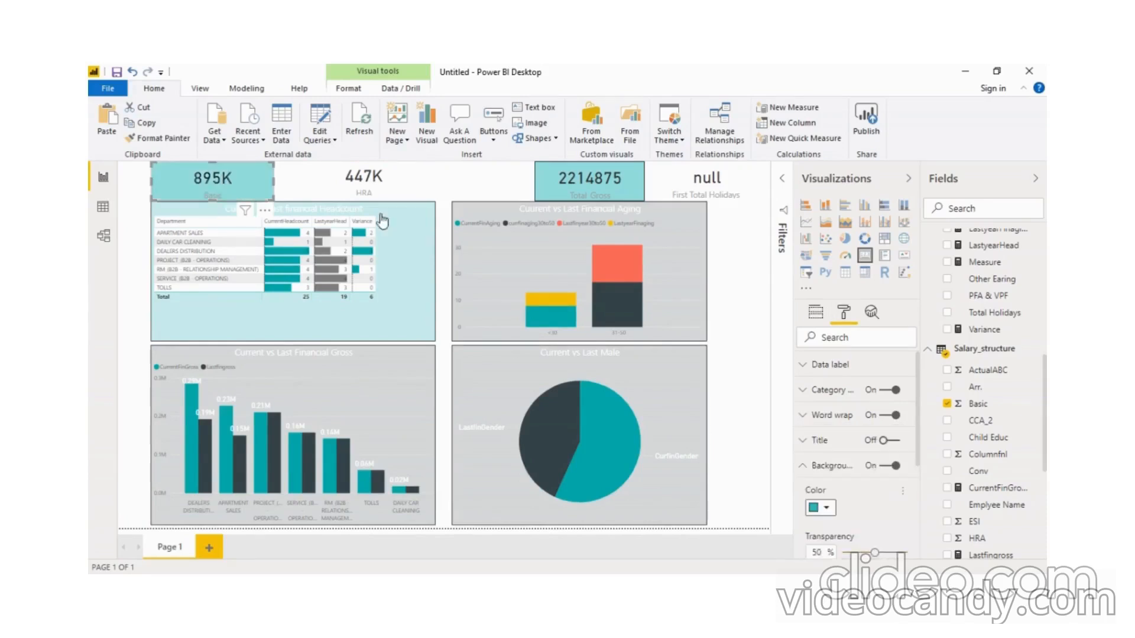
# Step: Give the HRA card the matching teal background and a border, and shift it slightly left toward the Basic card
pyautogui.click(364, 187)
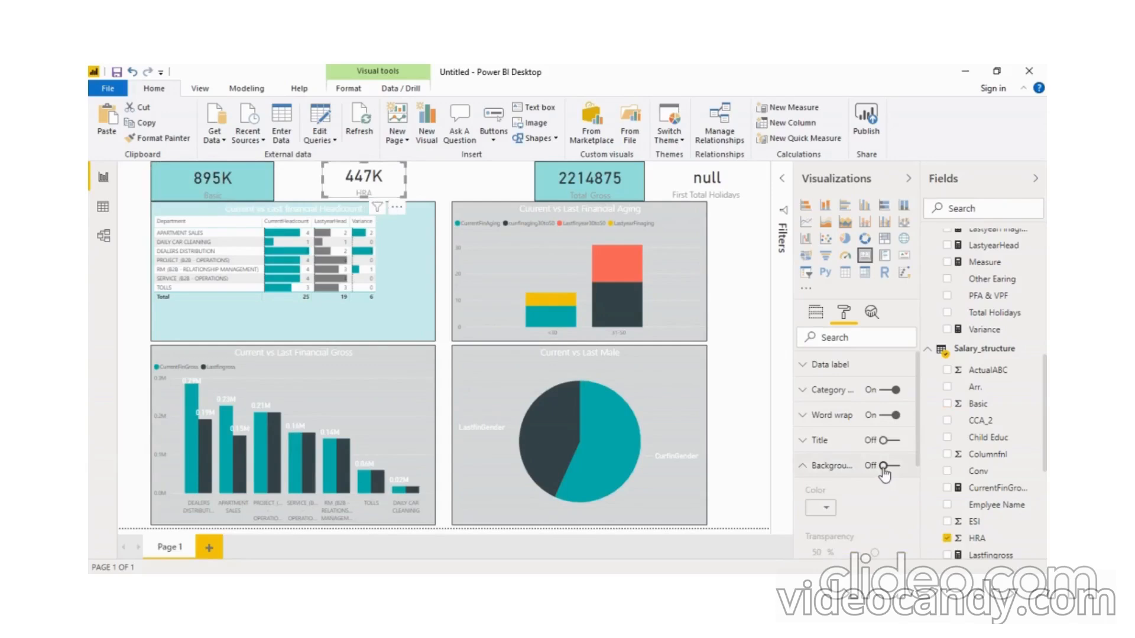
pyautogui.click(883, 466)
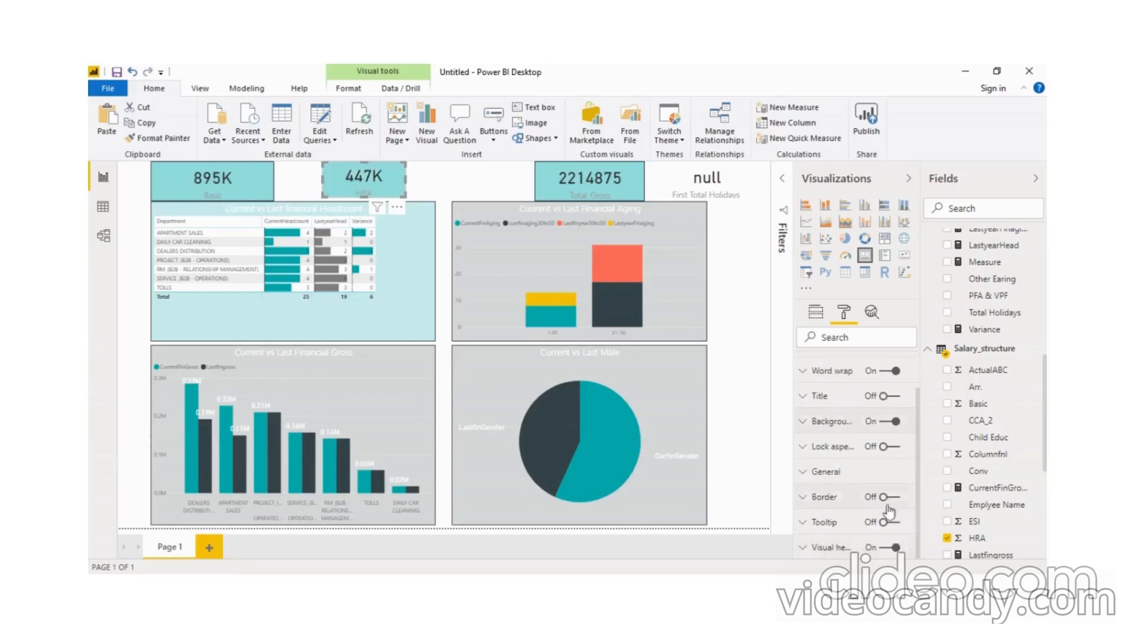
pyautogui.click(882, 498)
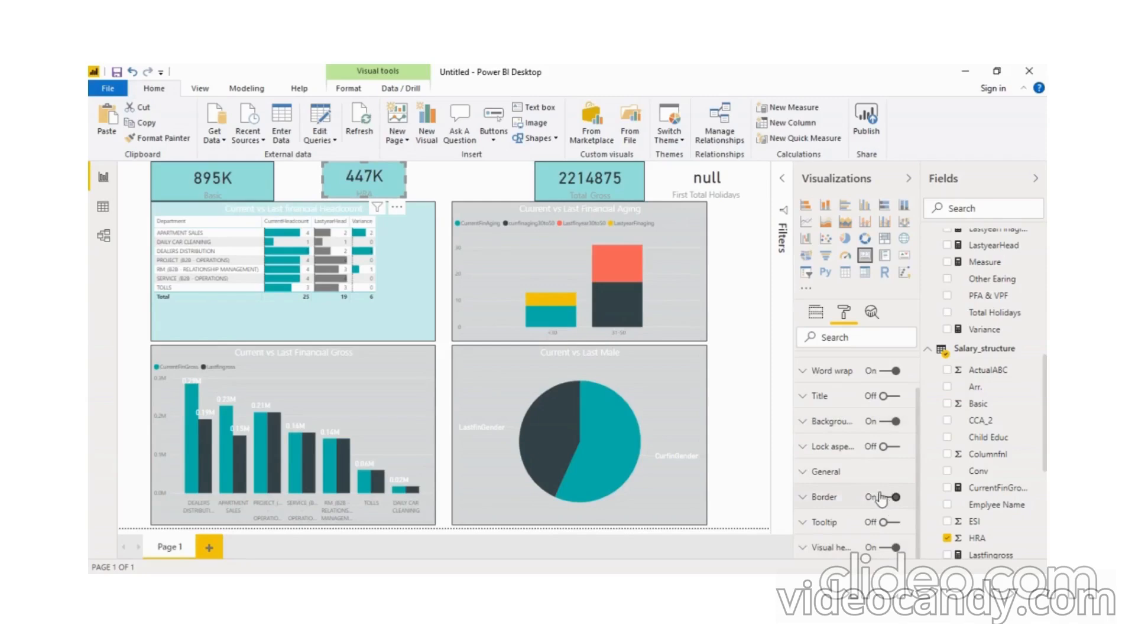
pyautogui.moveTo(366, 186); pyautogui.dragTo(352, 186)
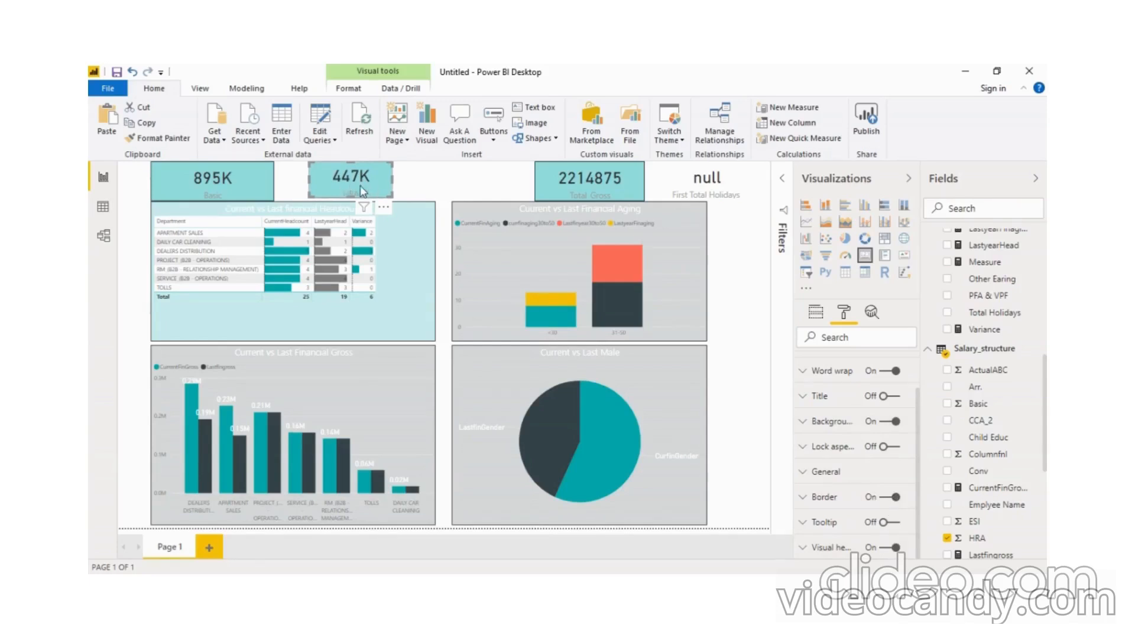
# Step: Narrow the Basic card, move the HRA card left toward it, and adjust the HRA card's size to match the card row
pyautogui.moveTo(361, 190); pyautogui.dragTo(353, 190)
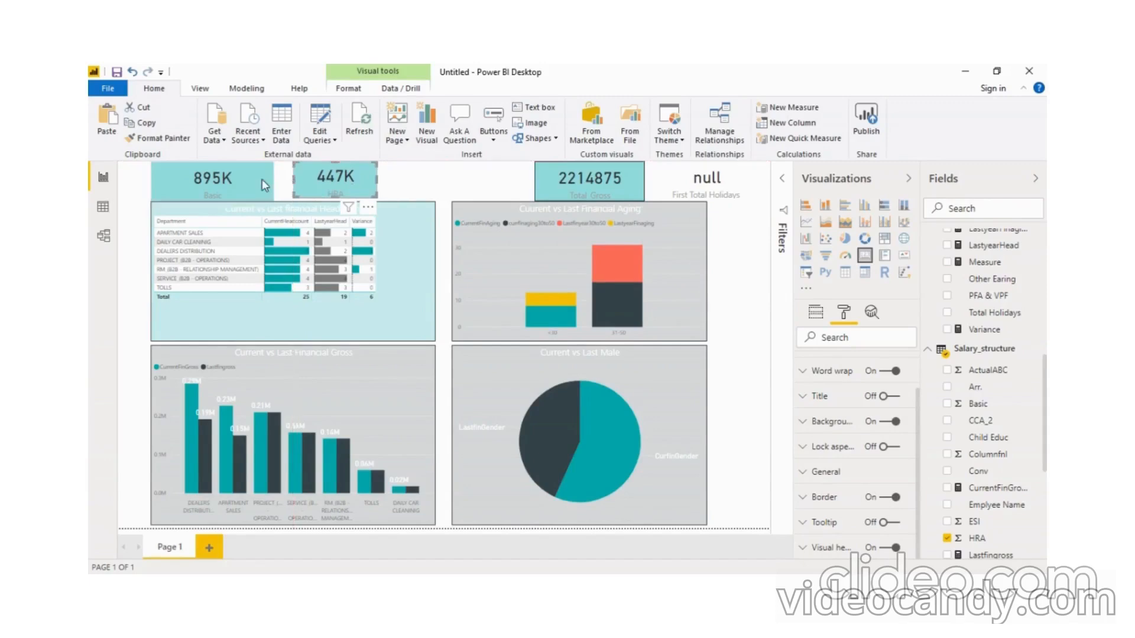
pyautogui.click(265, 185)
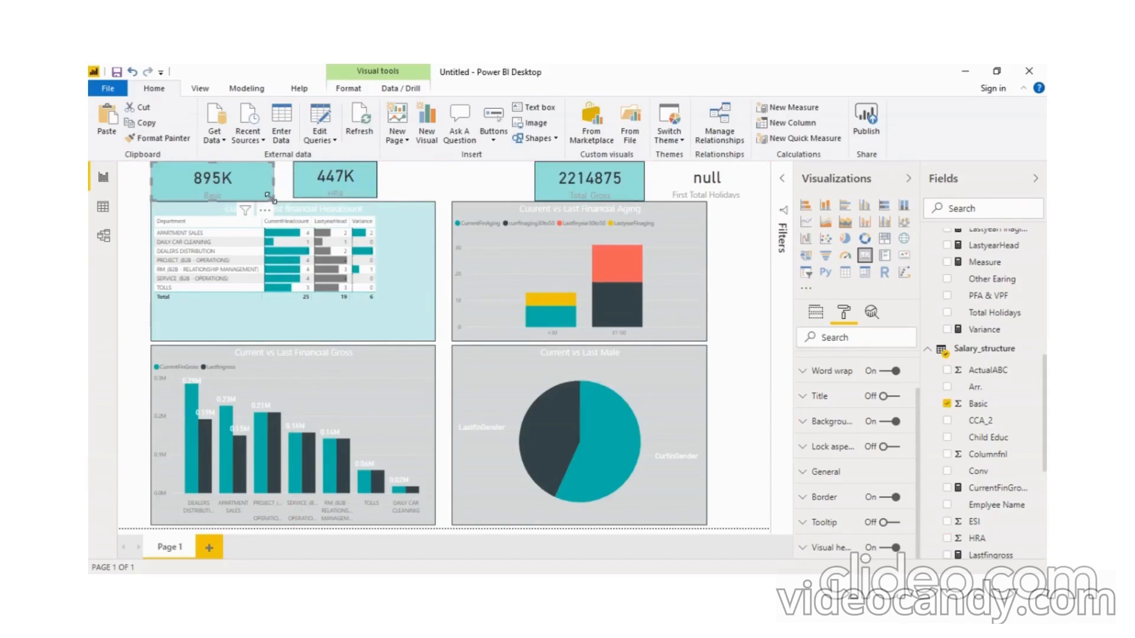
pyautogui.moveTo(271, 198)
pyautogui.mouseDown()
pyautogui.moveTo(247, 203)
pyautogui.moveTo(284, 196)
pyautogui.mouseUp()
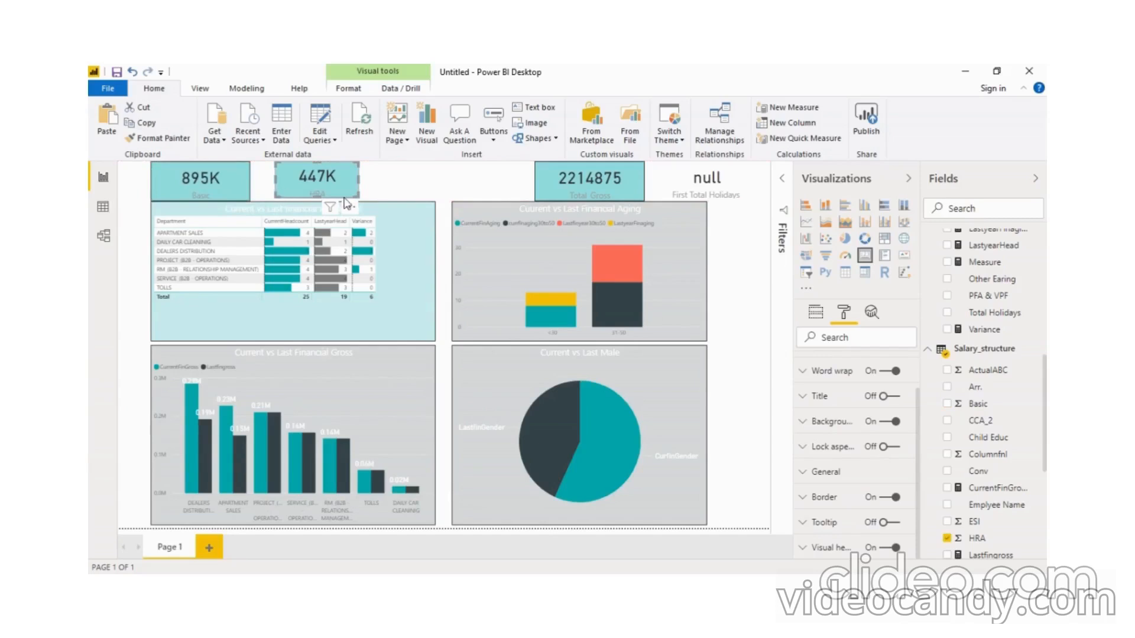
pyautogui.moveTo(357, 201); pyautogui.dragTo(355, 198)
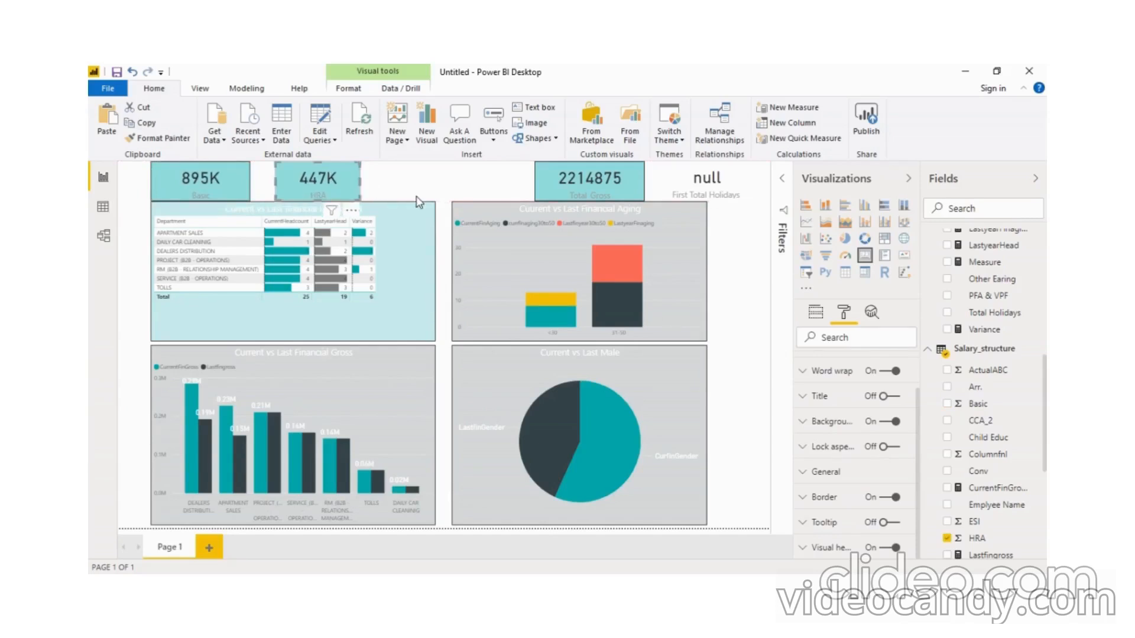
pyautogui.click(442, 247)
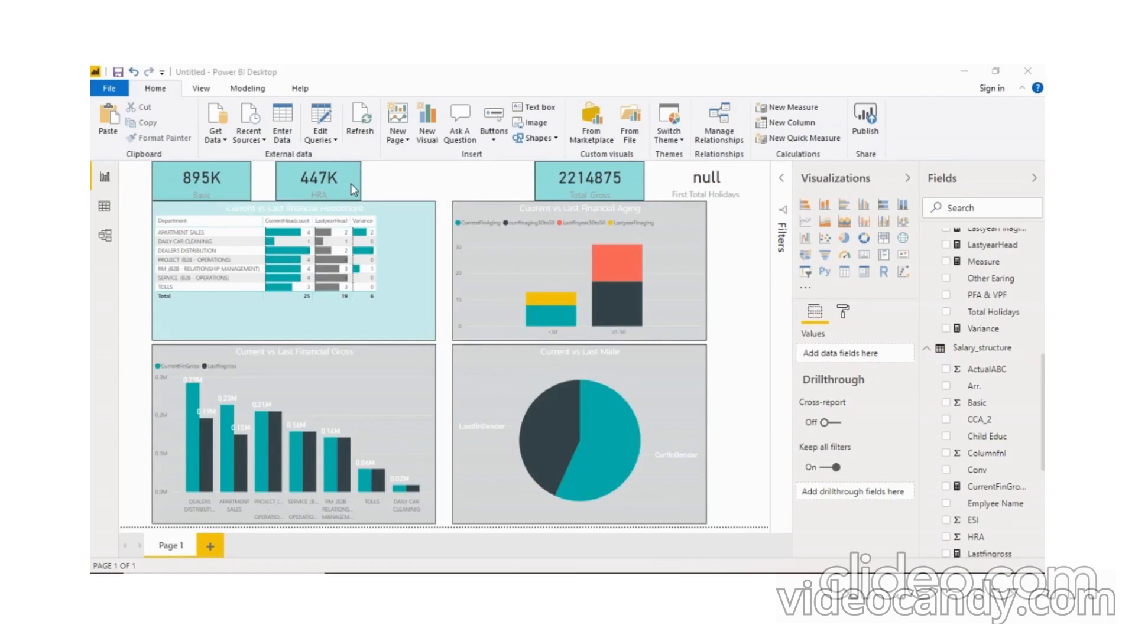
# Step: Shift the Basic and HRA cards to the page's left edge and the Total_Gross card right toward the holidays card
pyautogui.moveTo(350, 184); pyautogui.dragTo(330, 184)
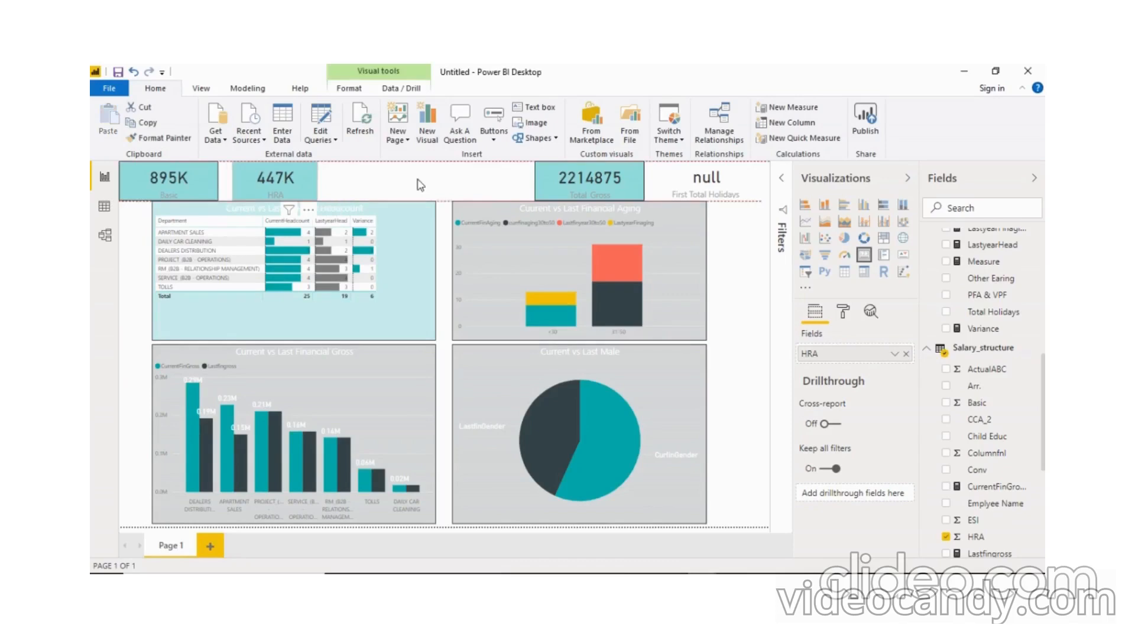
pyautogui.moveTo(626, 179); pyautogui.dragTo(648, 179)
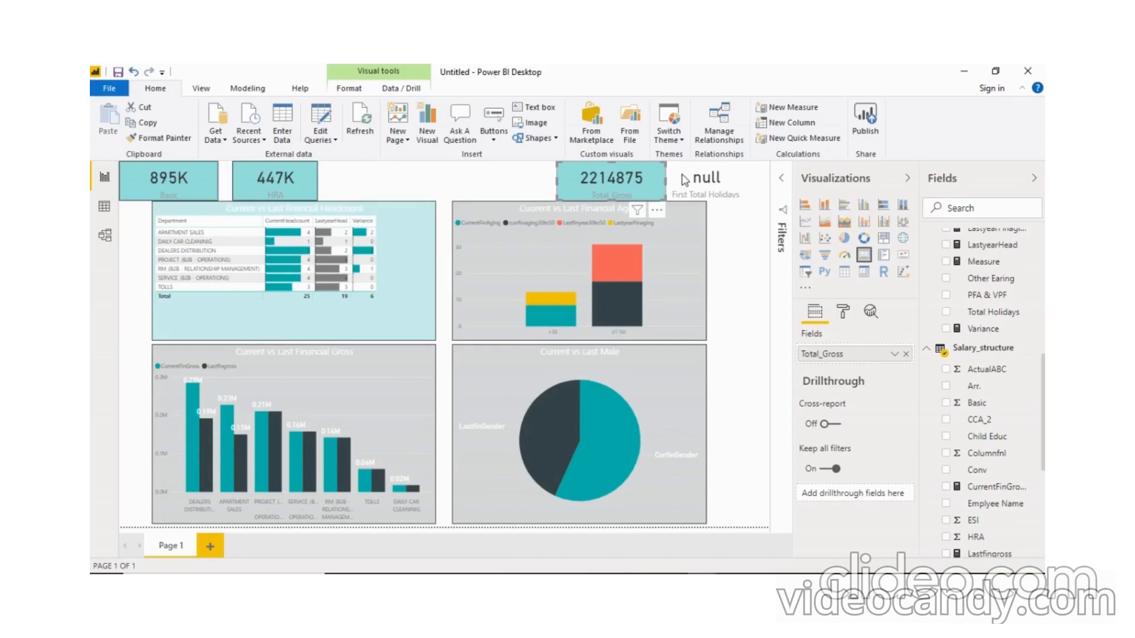
# Step: Fit the holidays card against the Total_Gross card and give it the matching teal background and a border
pyautogui.click(685, 181)
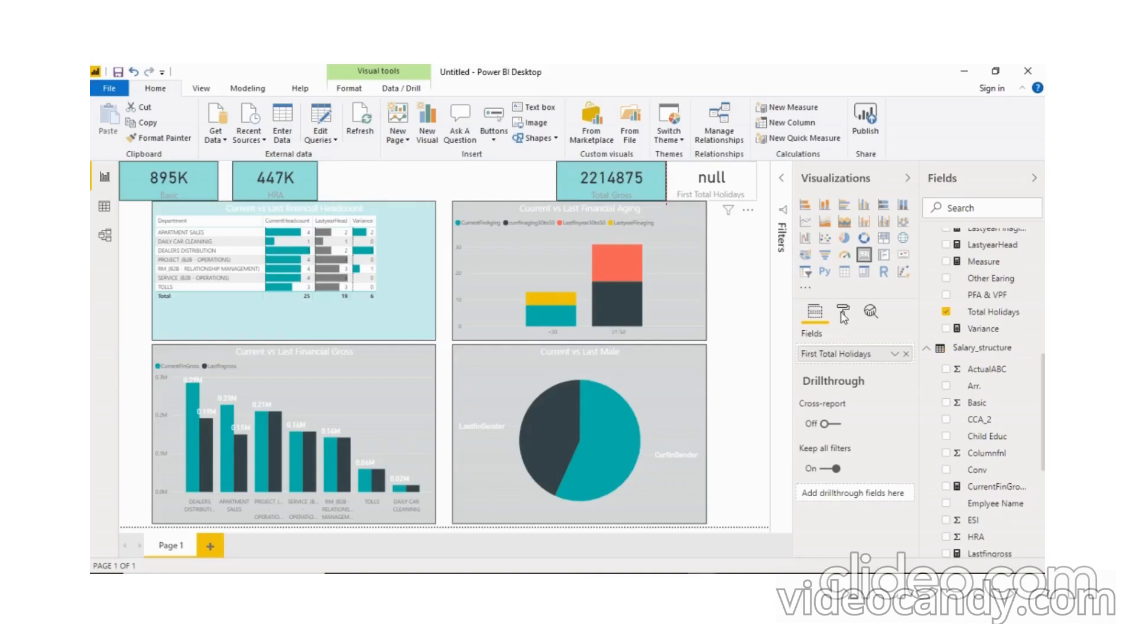
pyautogui.click(843, 313)
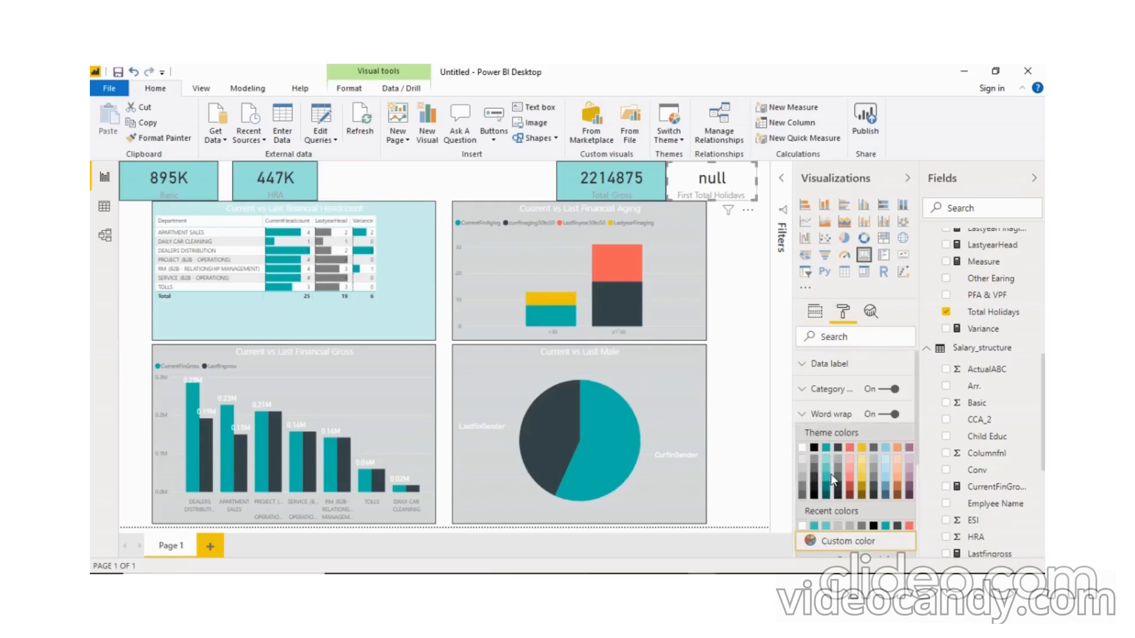
pyautogui.click(831, 474)
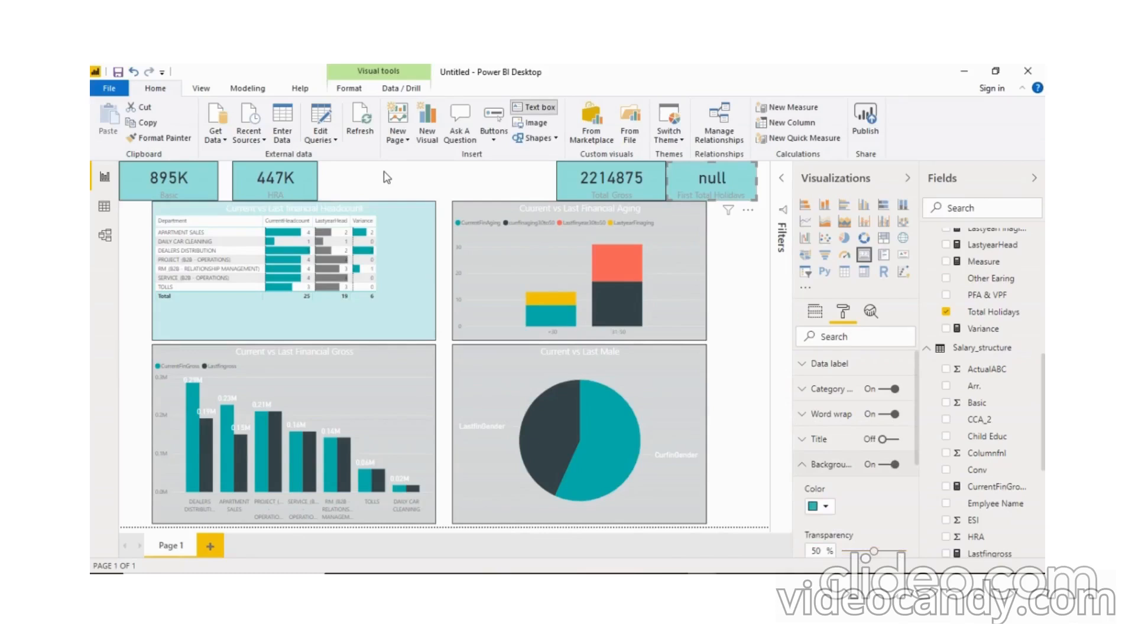
# Step: Insert a text box between the HRA and Total_Gross cards reading "Financial YOY Comparison Dashboard"
pyautogui.click(325, 277)
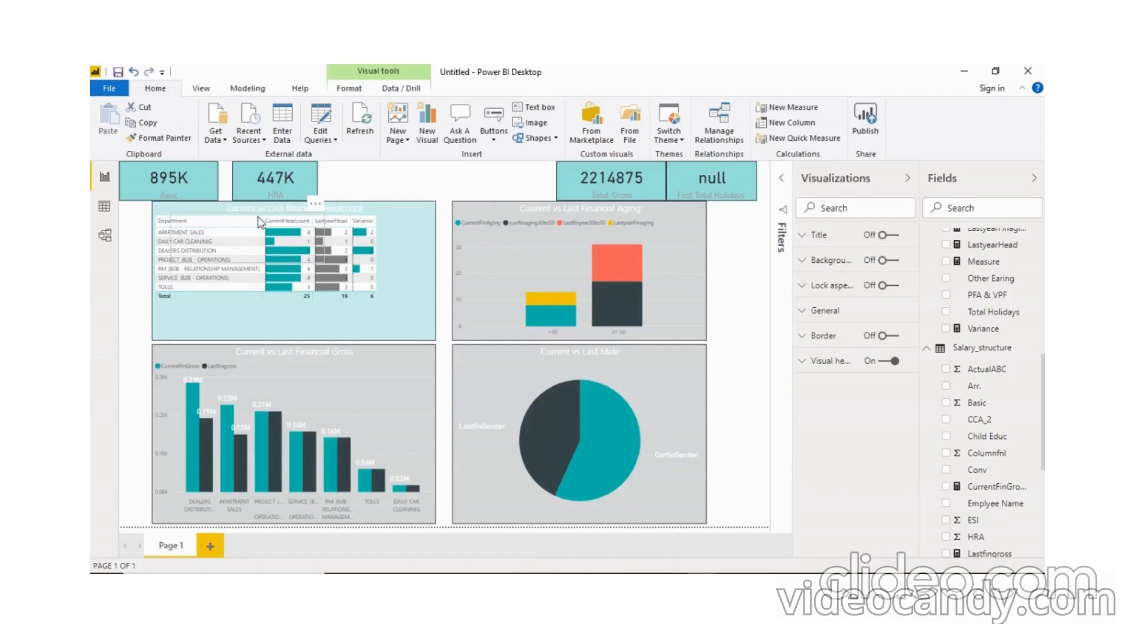
pyautogui.moveTo(258, 217); pyautogui.dragTo(420, 169)
pyautogui.moveTo(411, 209); pyautogui.dragTo(414, 195)
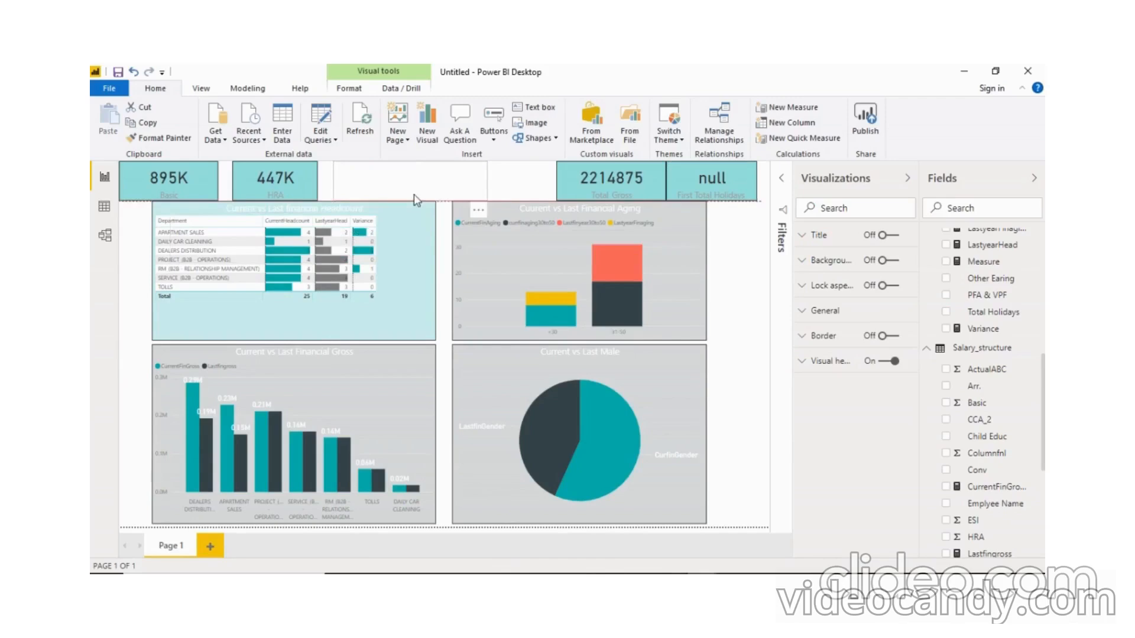
pyautogui.click(392, 184)
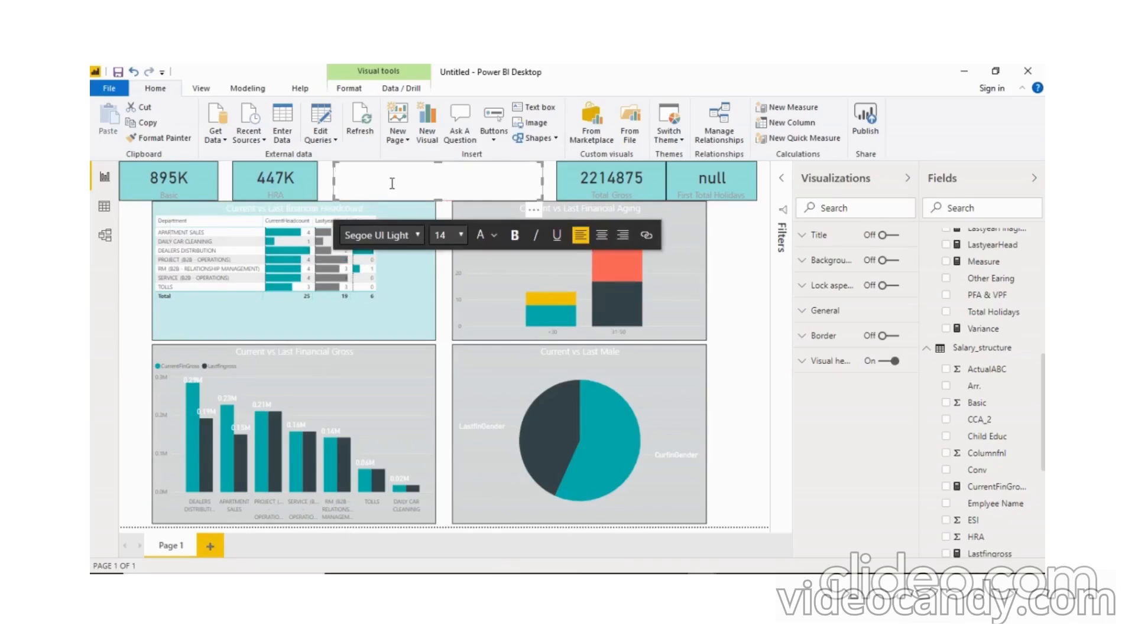
pyautogui.write('Financial YOY Co')
pyautogui.write('mparison Dashboard')
# Step: Make the dashboard title bold at size 28 and widen its text box to fit the title on one line
pyautogui.hotkey('ctrl', 'a')
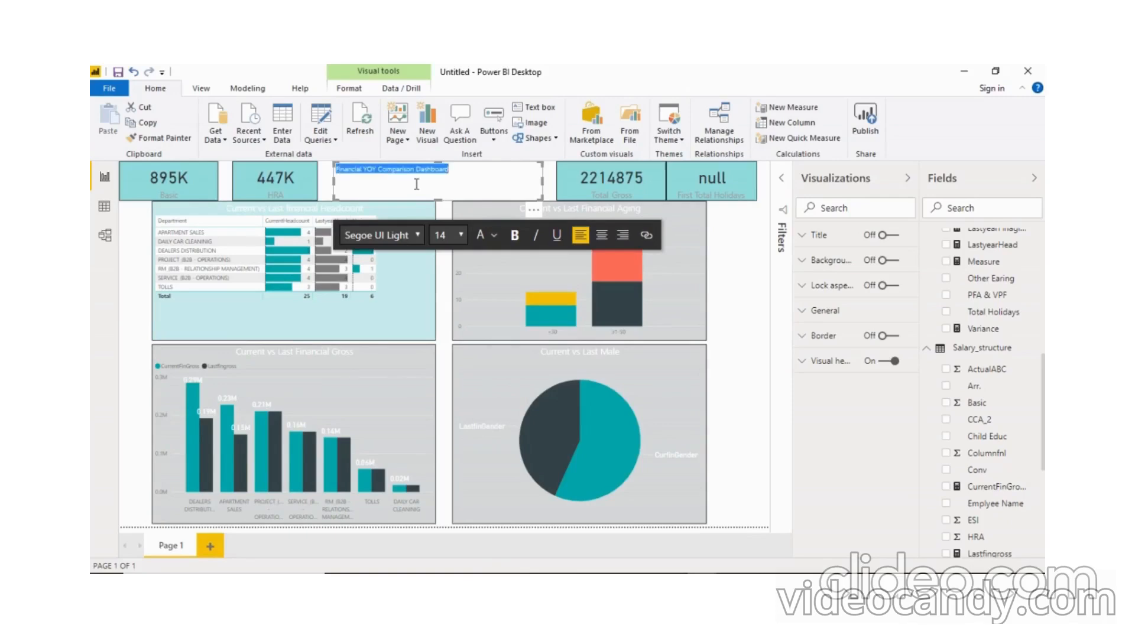
pyautogui.hotkey('ctrl', 'b')
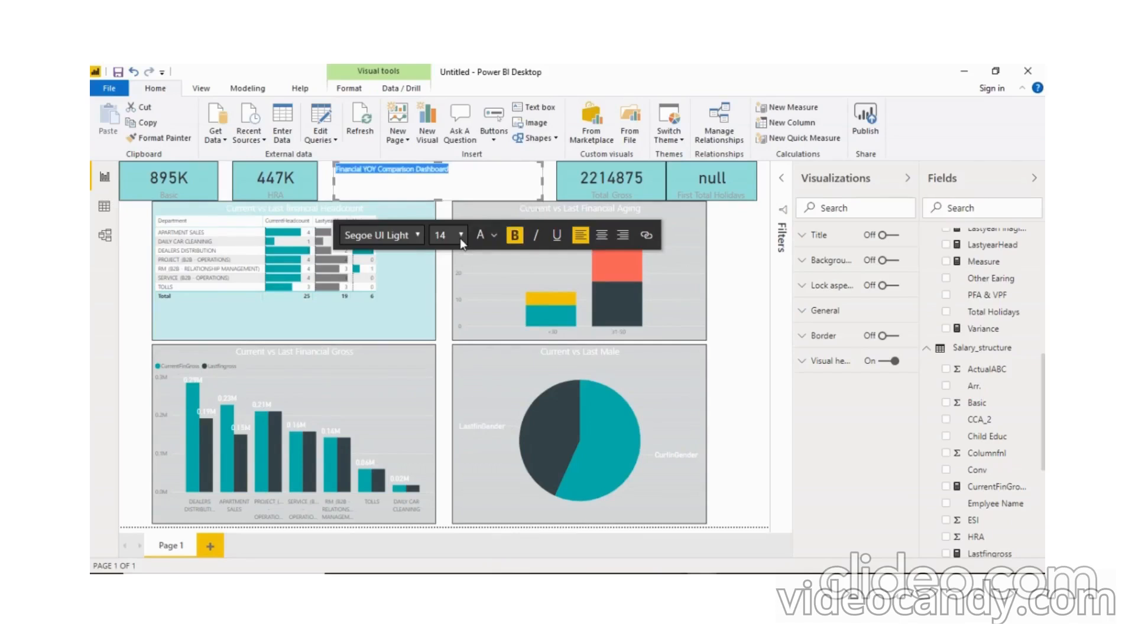
pyautogui.click(460, 237)
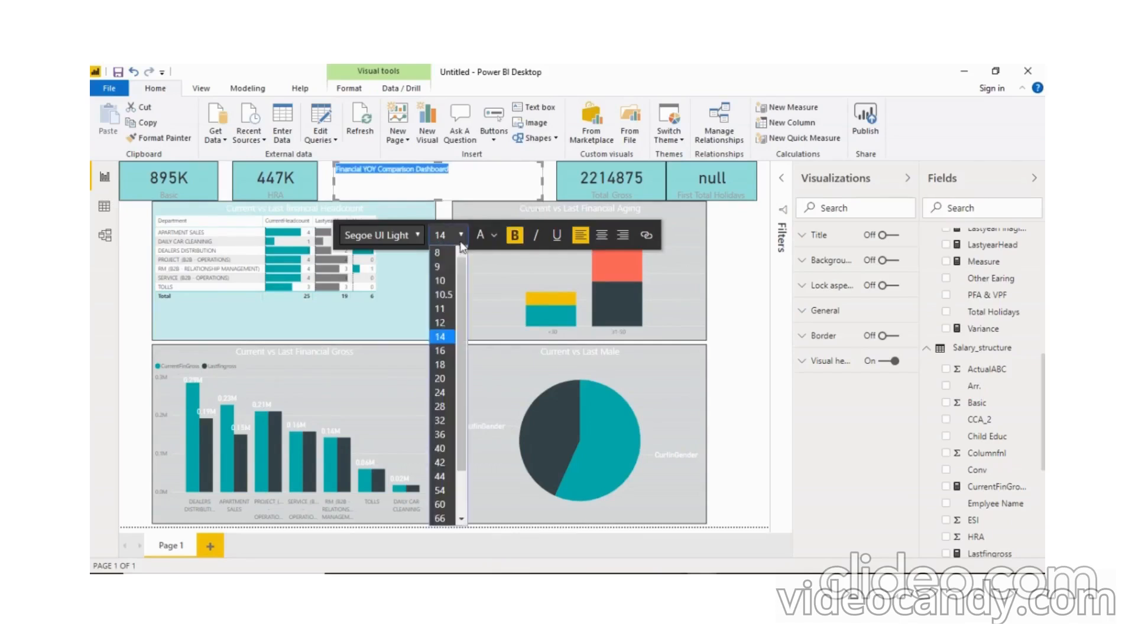
pyautogui.click(440, 392)
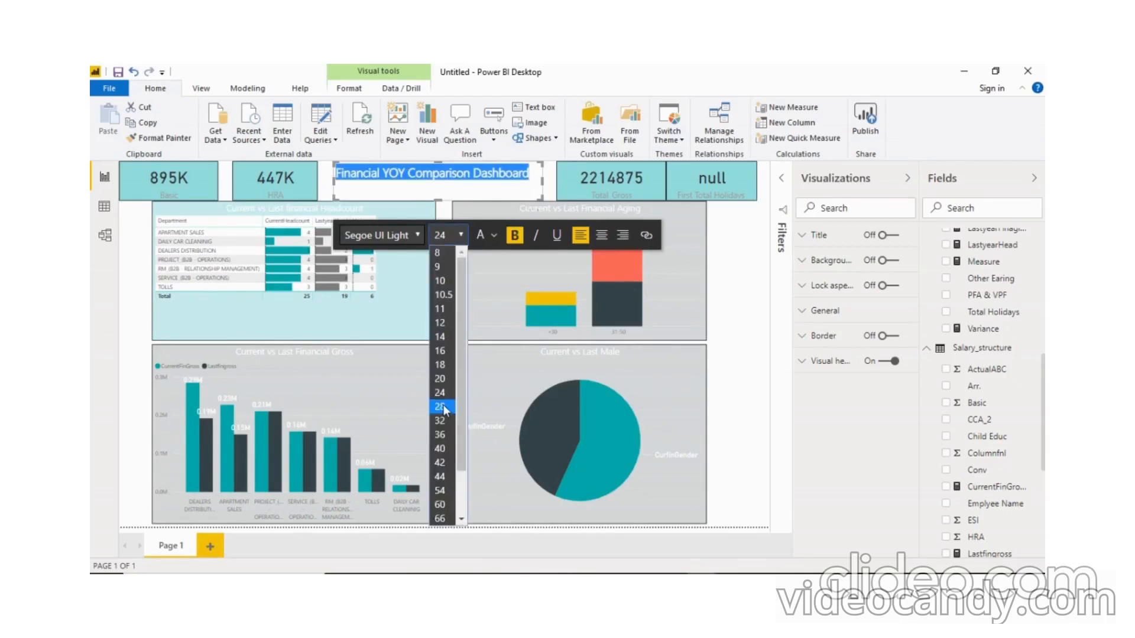
pyautogui.click(440, 407)
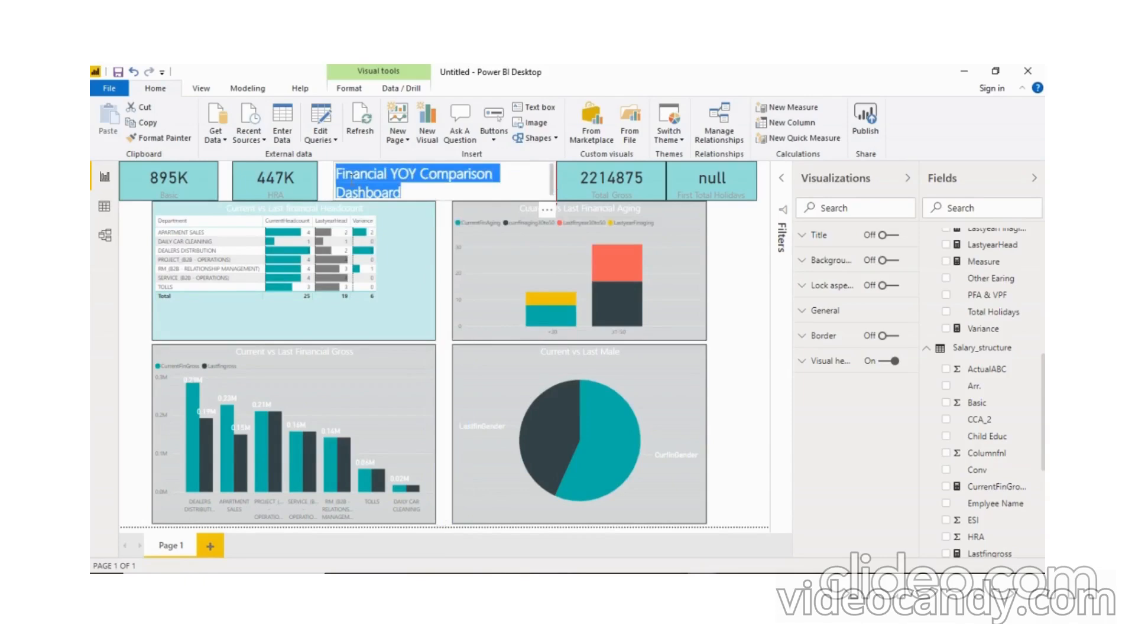
pyautogui.moveTo(331, 183); pyautogui.dragTo(324, 188)
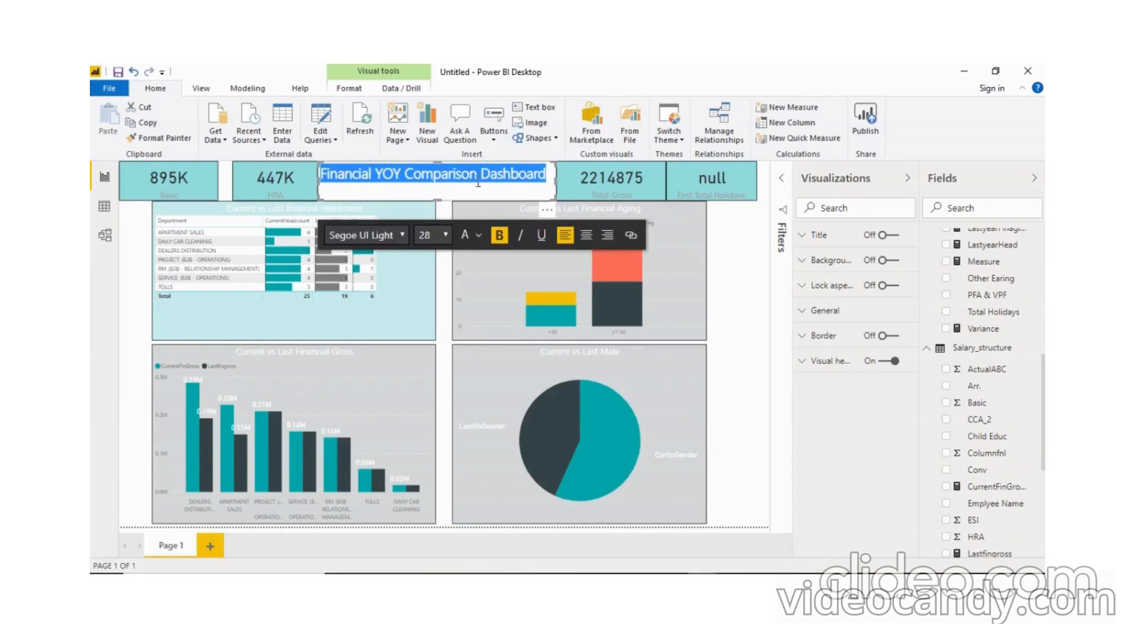
# Step: Turn on the title text box's background and give it a grey theme colour
pyautogui.click(883, 260)
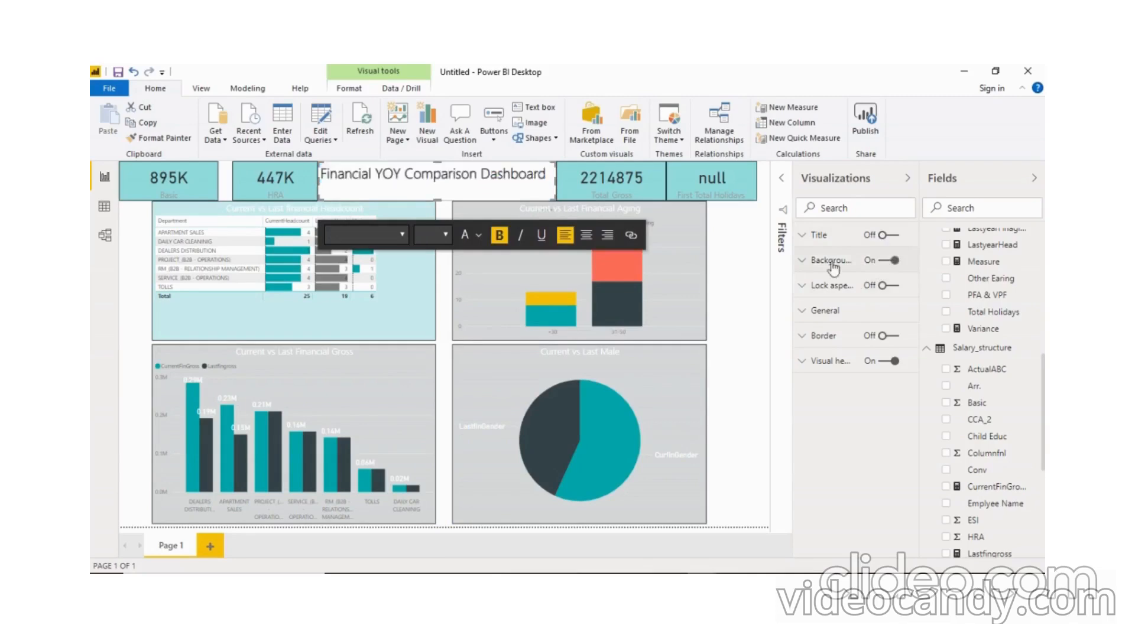
pyautogui.click(830, 261)
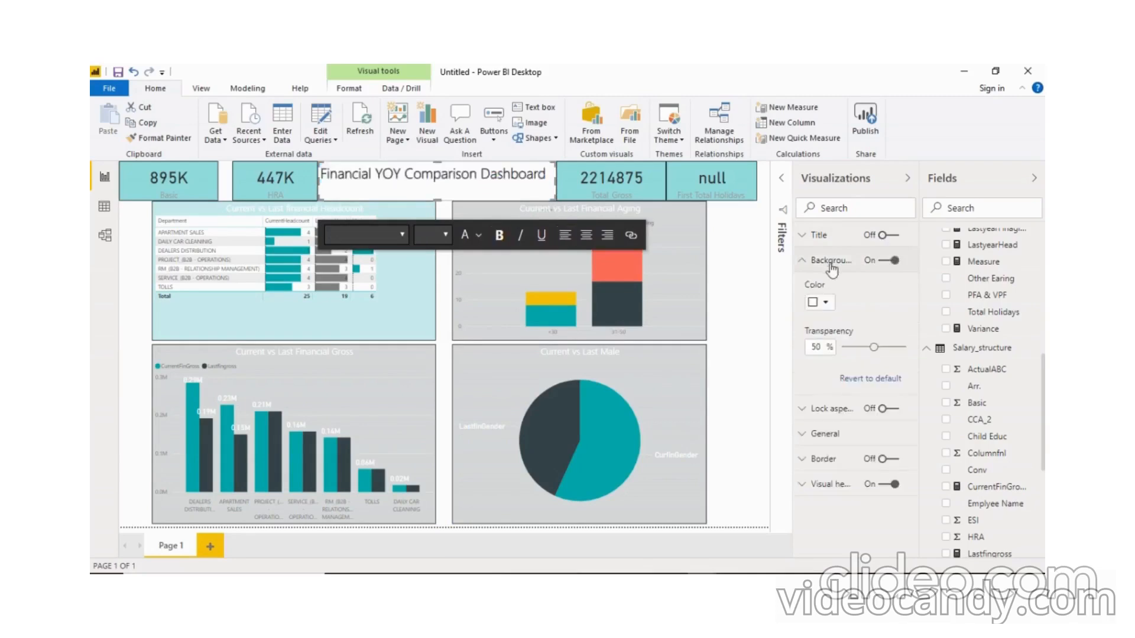
pyautogui.click(826, 303)
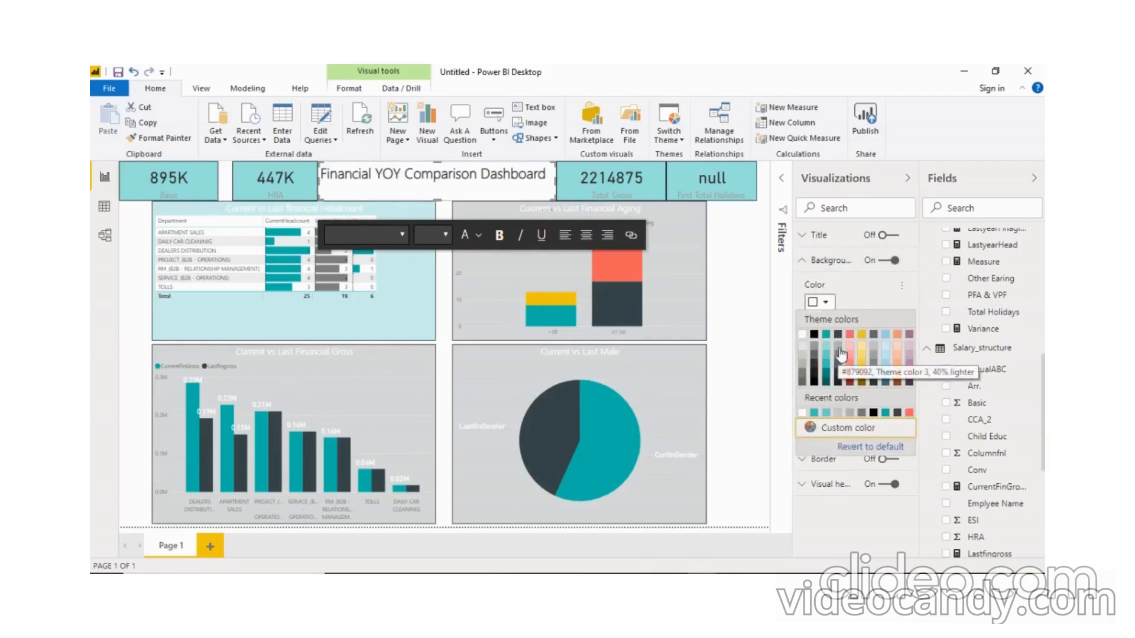
pyautogui.click(843, 350)
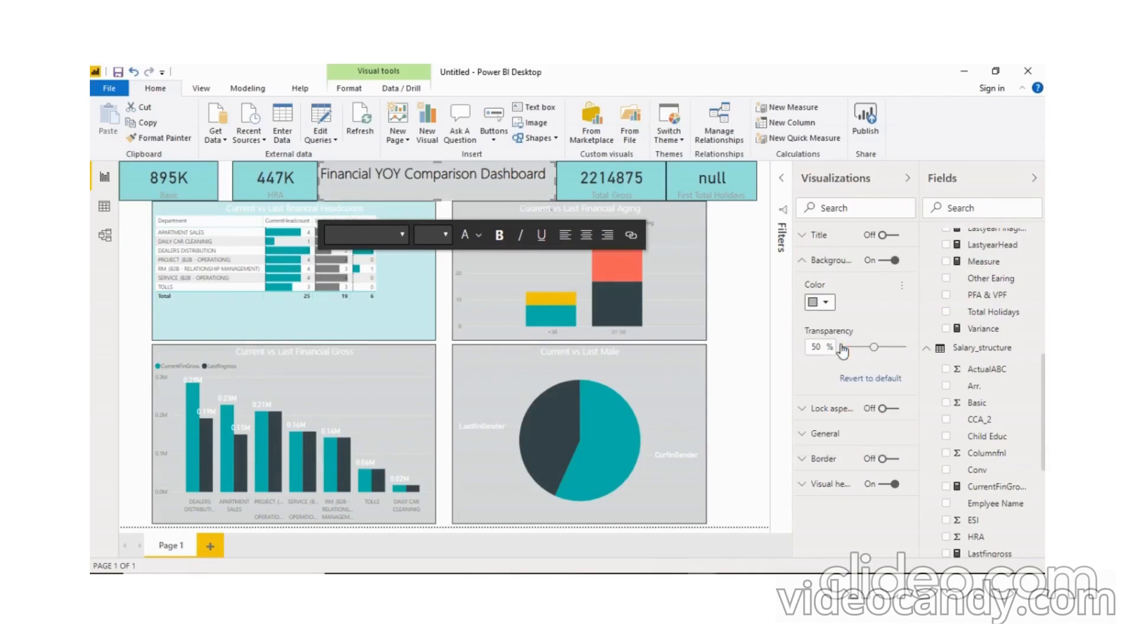
pyautogui.click(819, 302)
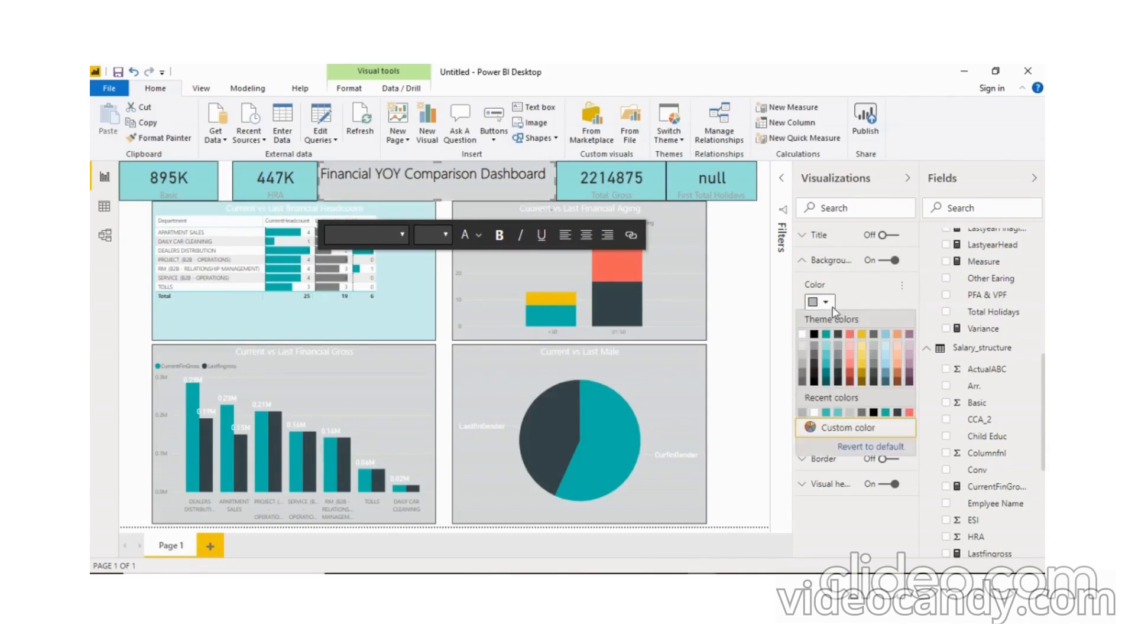
pyautogui.click(876, 363)
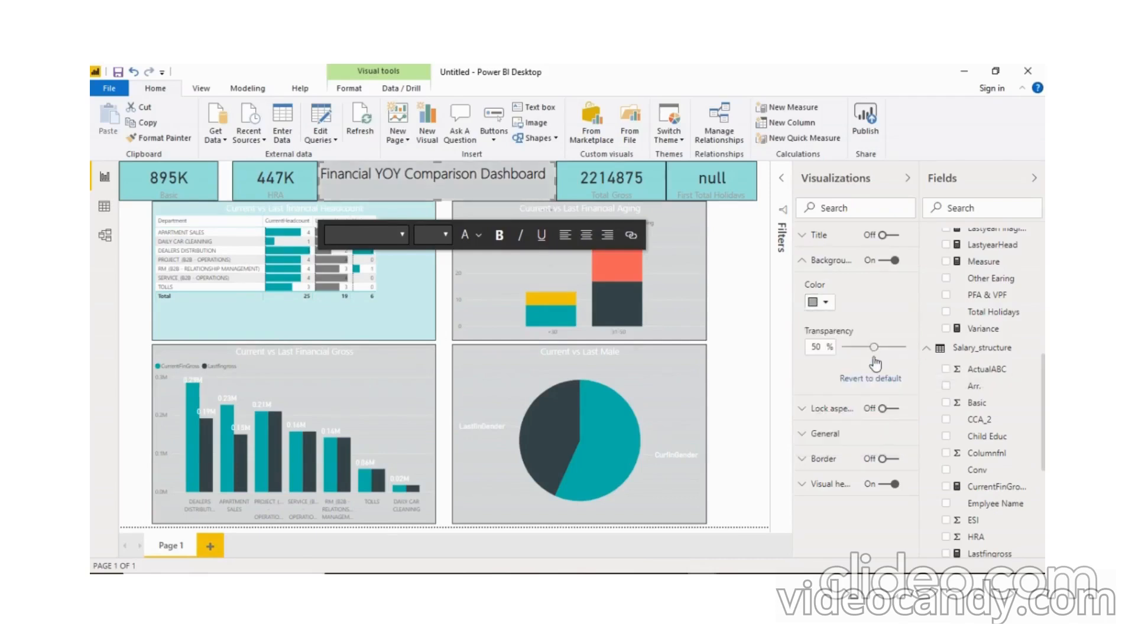
# Step: Reduce the title text box's height slightly and turn on its border
pyautogui.moveTo(436, 198); pyautogui.dragTo(436, 190)
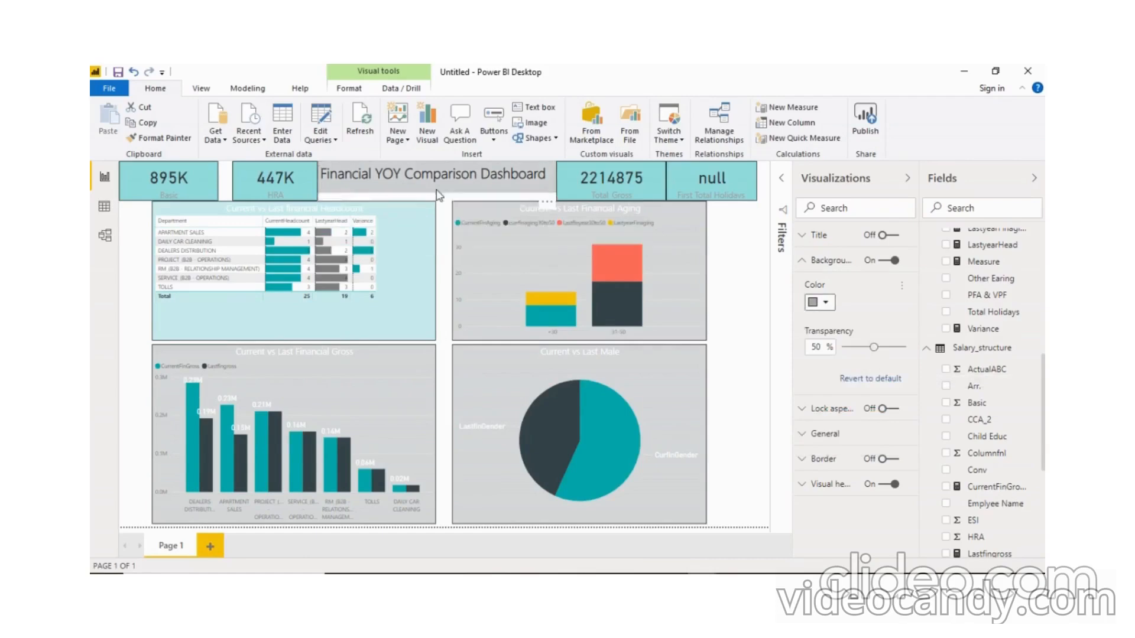
pyautogui.click(436, 191)
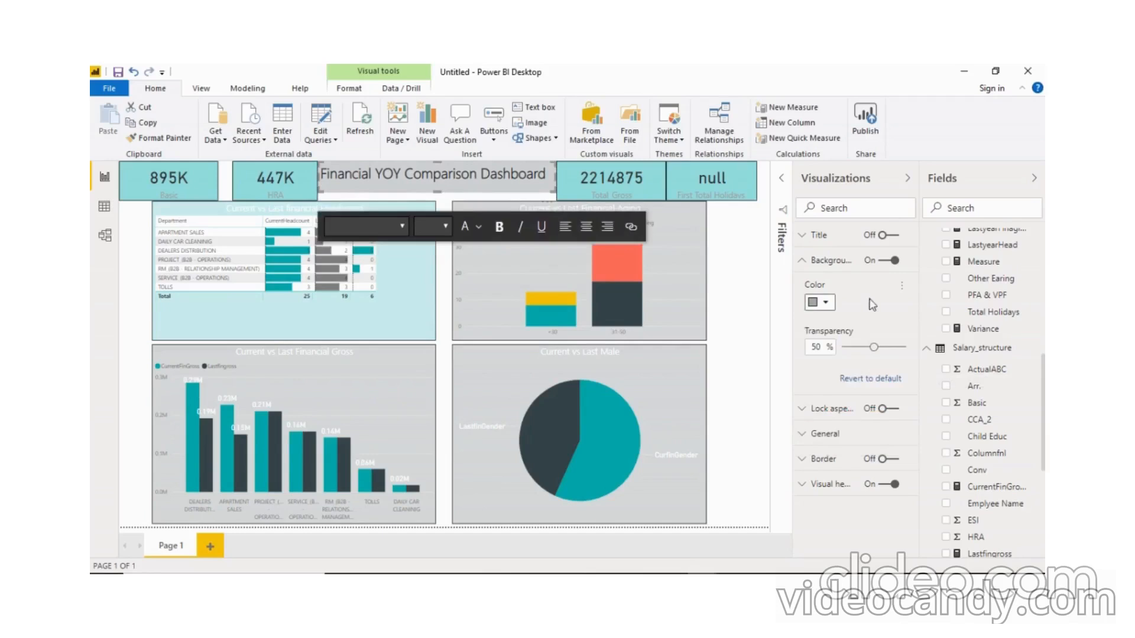
pyautogui.click(889, 462)
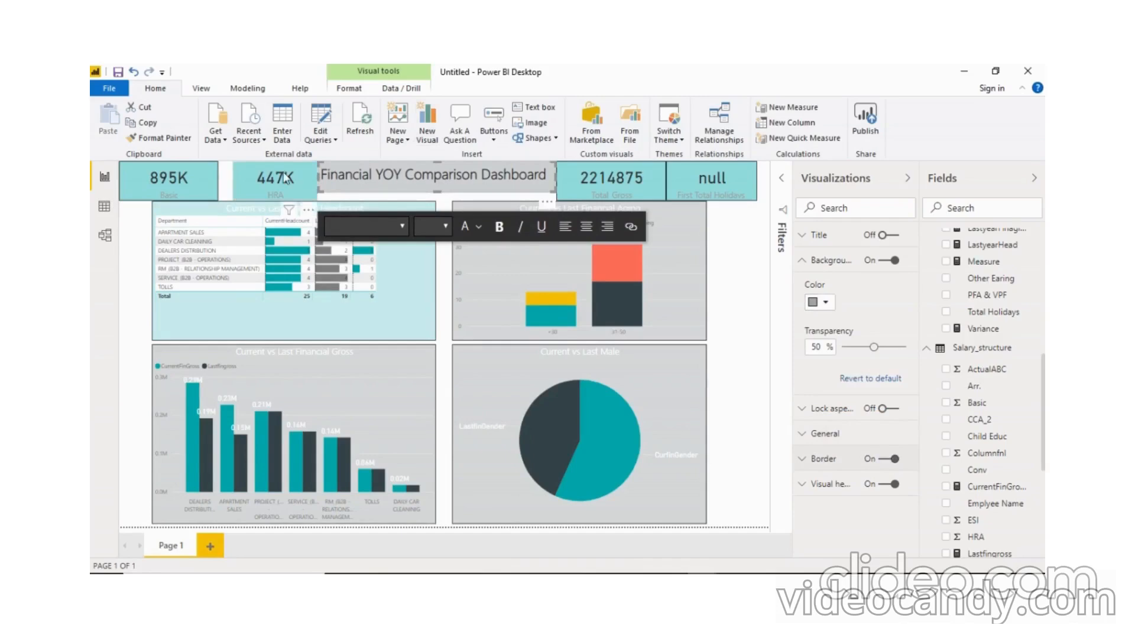
# Step: Narrow the Basic card and shift the HRA card, headcount table and gross chart left to line up beneath and beside it
pyautogui.moveTo(285, 178); pyautogui.dragTo(208, 181)
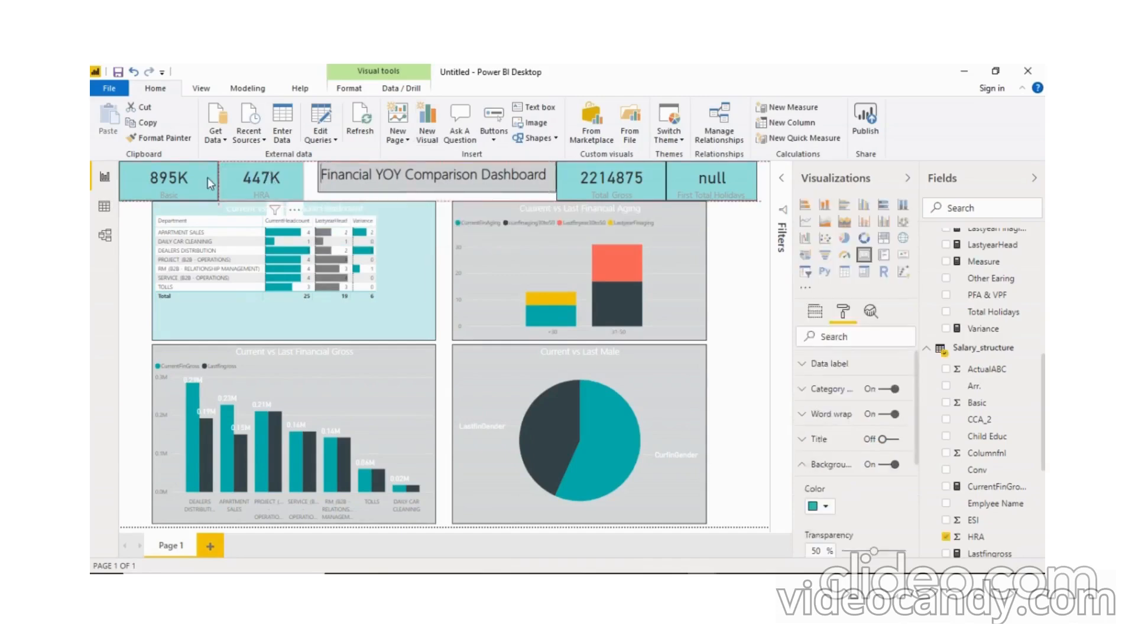
pyautogui.click(192, 176)
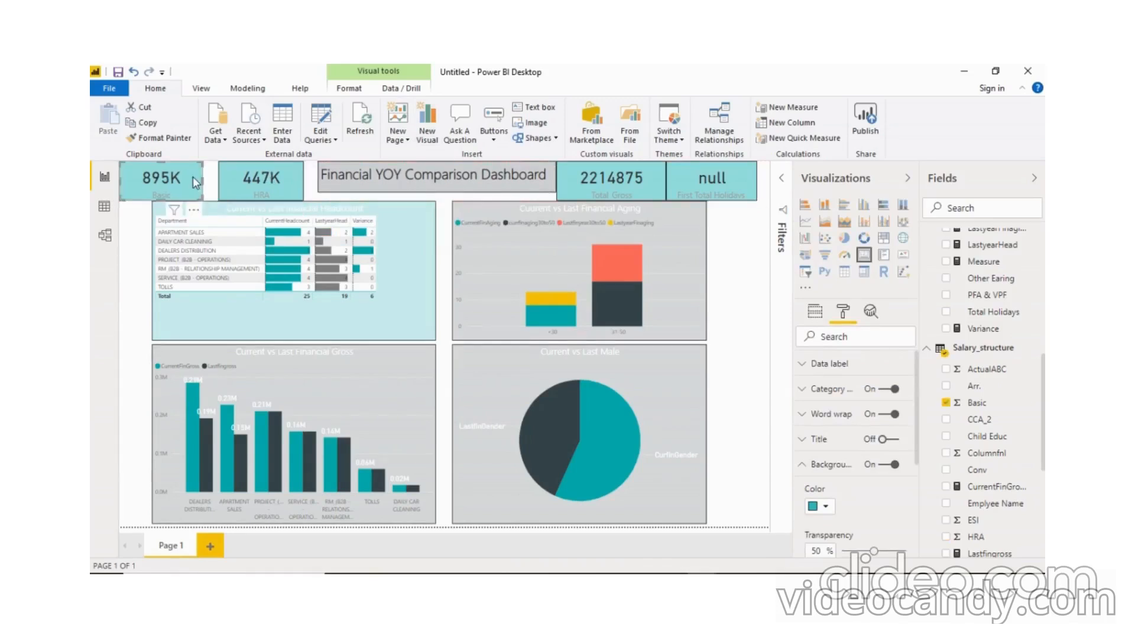
pyautogui.moveTo(193, 177); pyautogui.dragTo(197, 176)
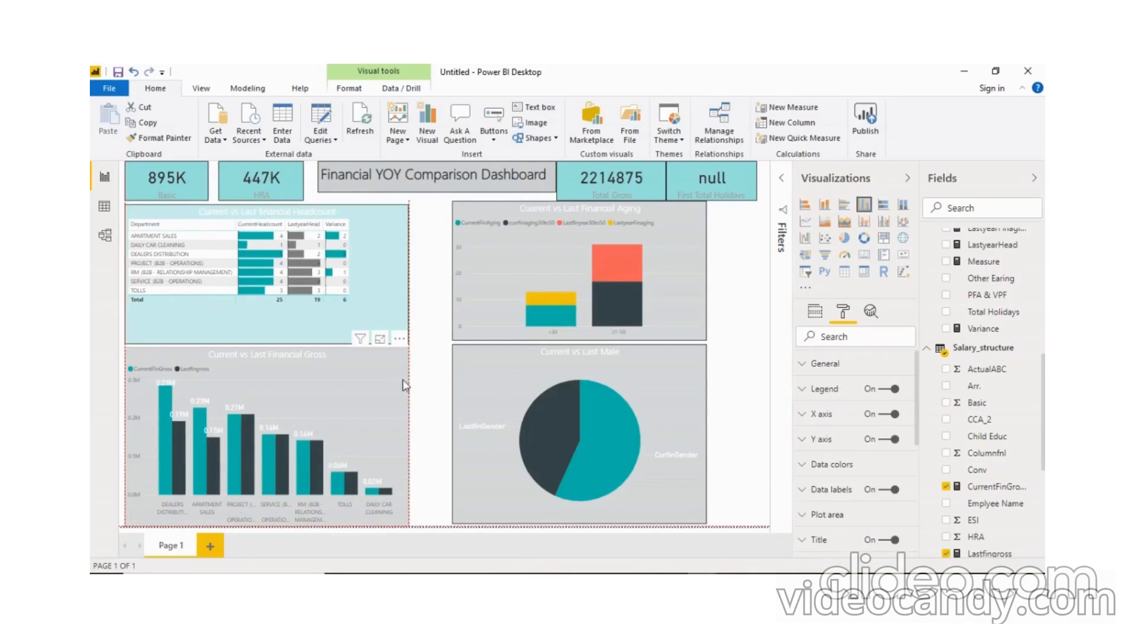
# Step: Move the aging chart left, nudge it up to the headcount table's level, and widen it slightly on its right side
pyautogui.moveTo(676, 235); pyautogui.dragTo(661, 246)
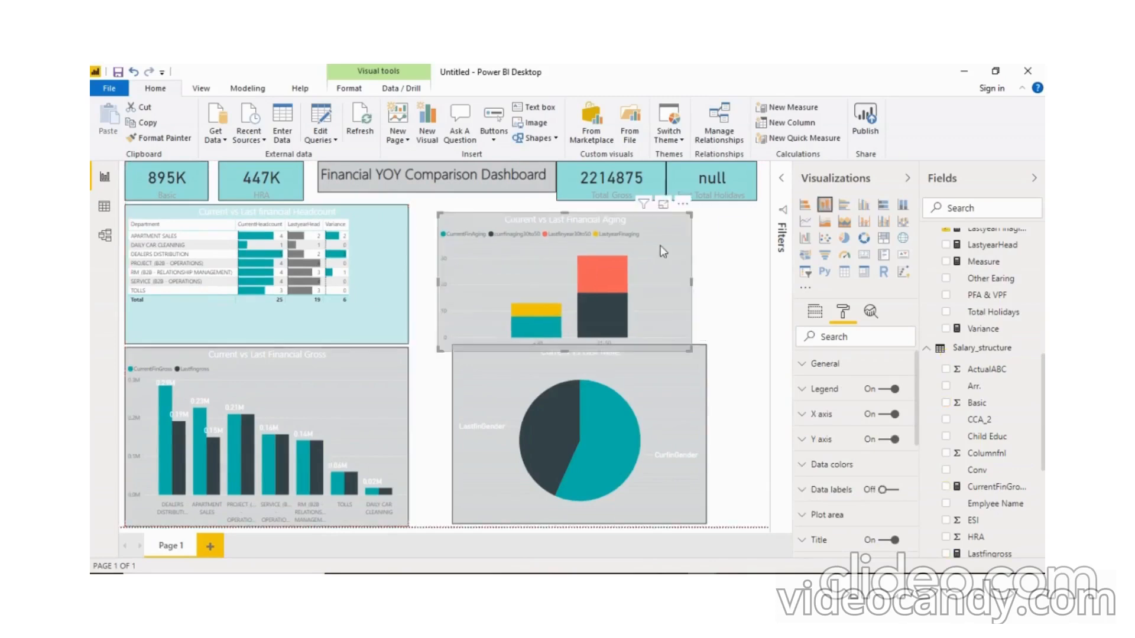
pyautogui.press('Up')
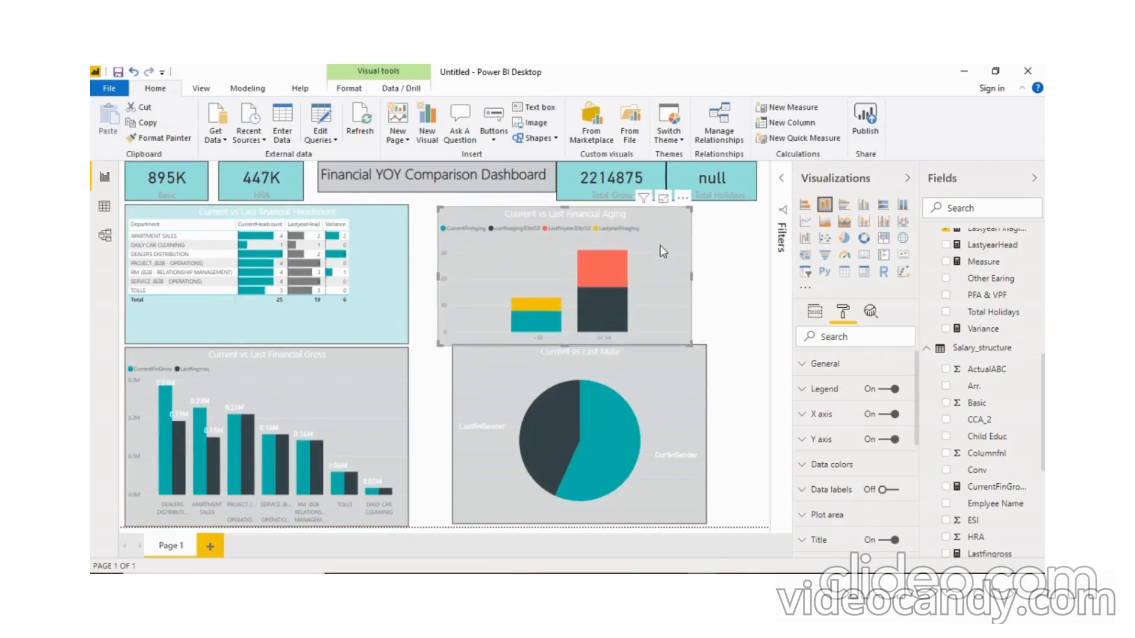
pyautogui.press('Up')
pyautogui.press('Up')
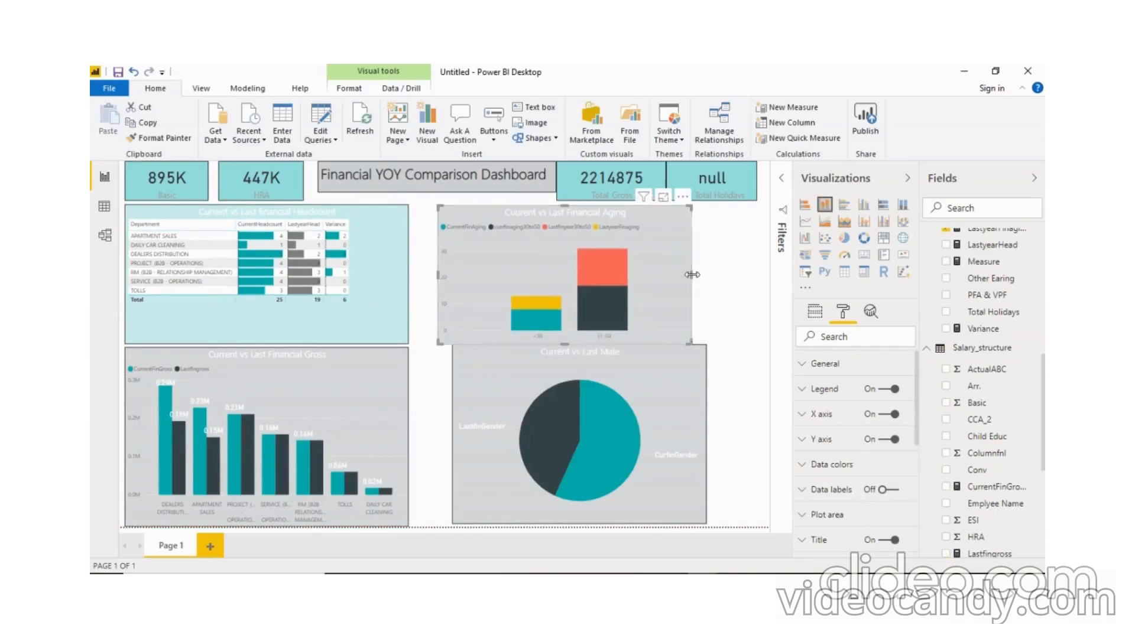
pyautogui.moveTo(692, 275); pyautogui.dragTo(701, 275)
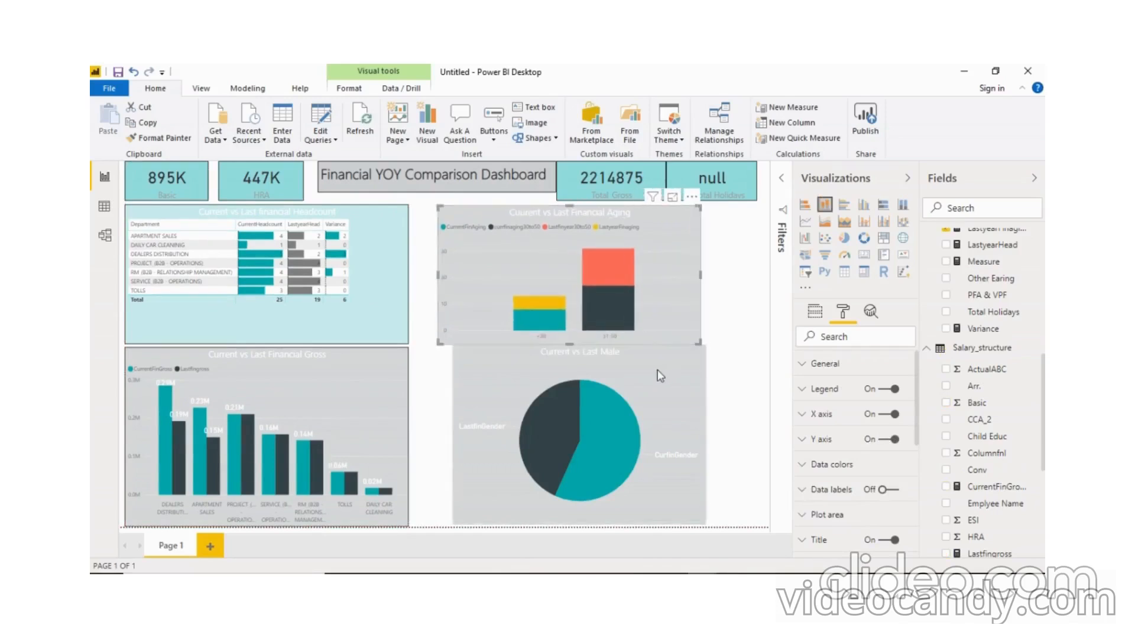
# Step: Move the gender pie chart left under the aging chart and widen it to match that chart's right edge
pyautogui.moveTo(654, 370); pyautogui.dragTo(640, 373)
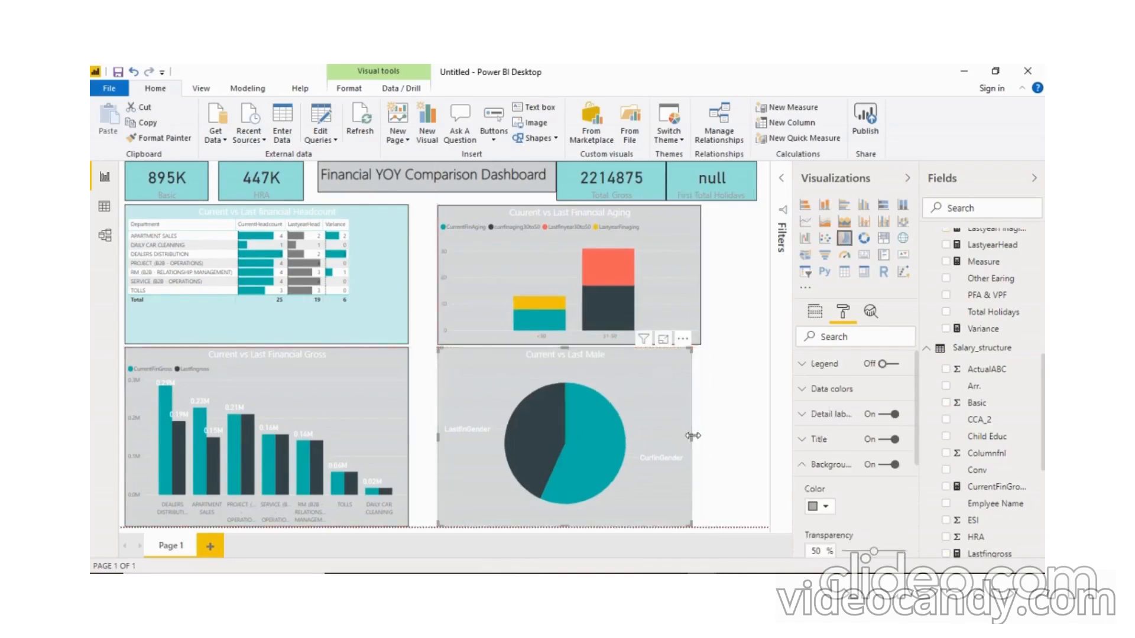
pyautogui.moveTo(692, 437); pyautogui.dragTo(701, 437)
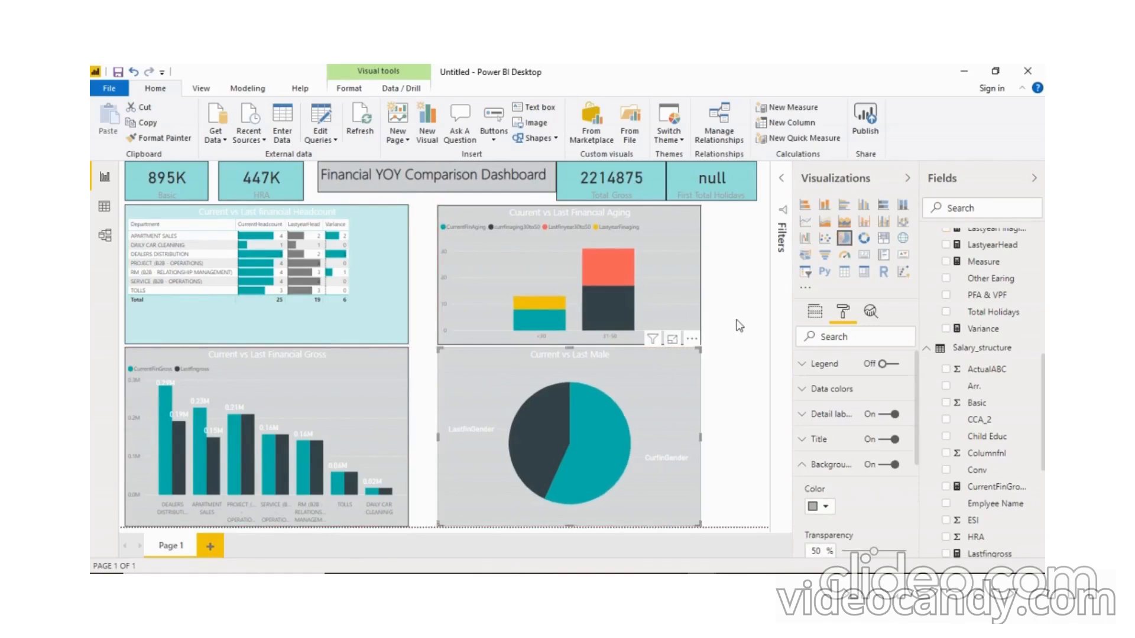
# Step: Shift the title text box left and slightly down to line up with the card row, and narrow the Total Gross card slightly
pyautogui.click(436, 189)
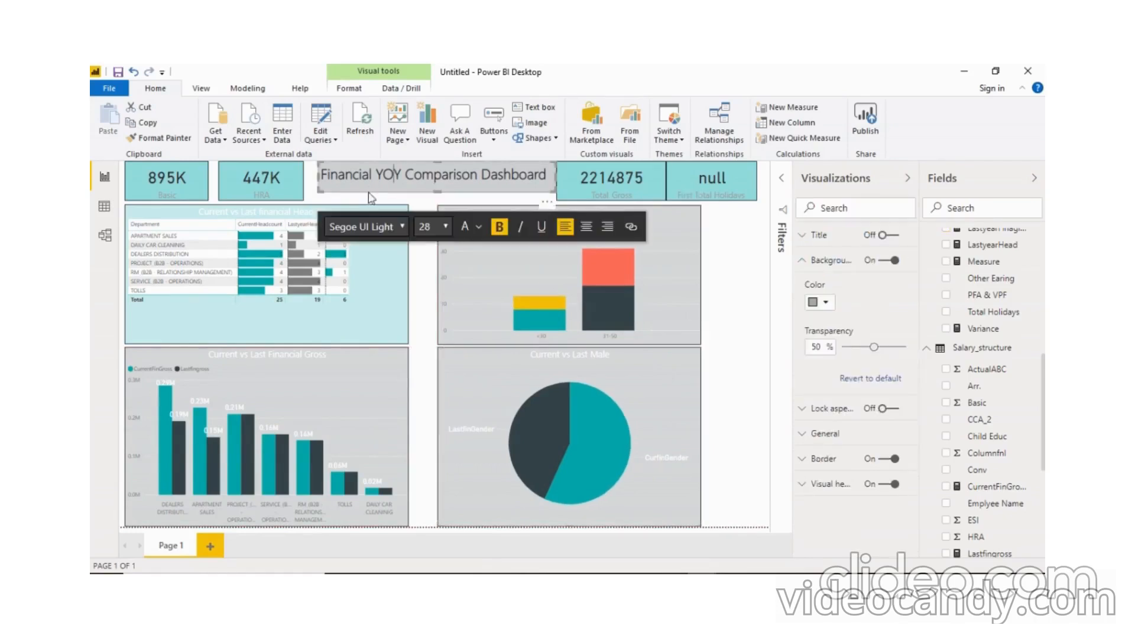
pyautogui.click(317, 175)
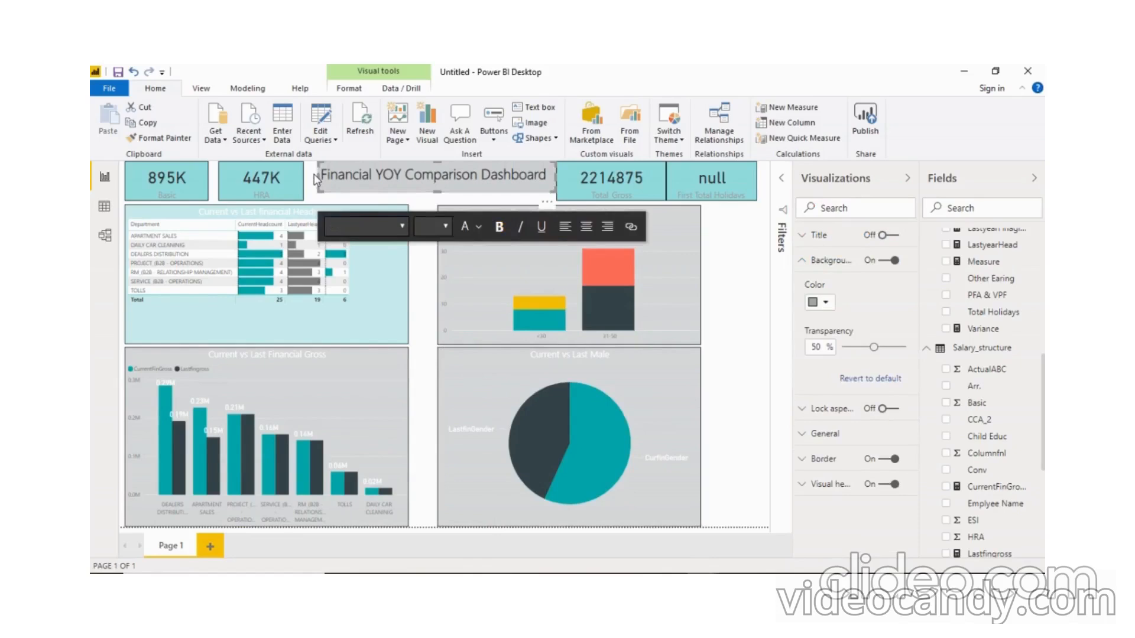
pyautogui.click(314, 176)
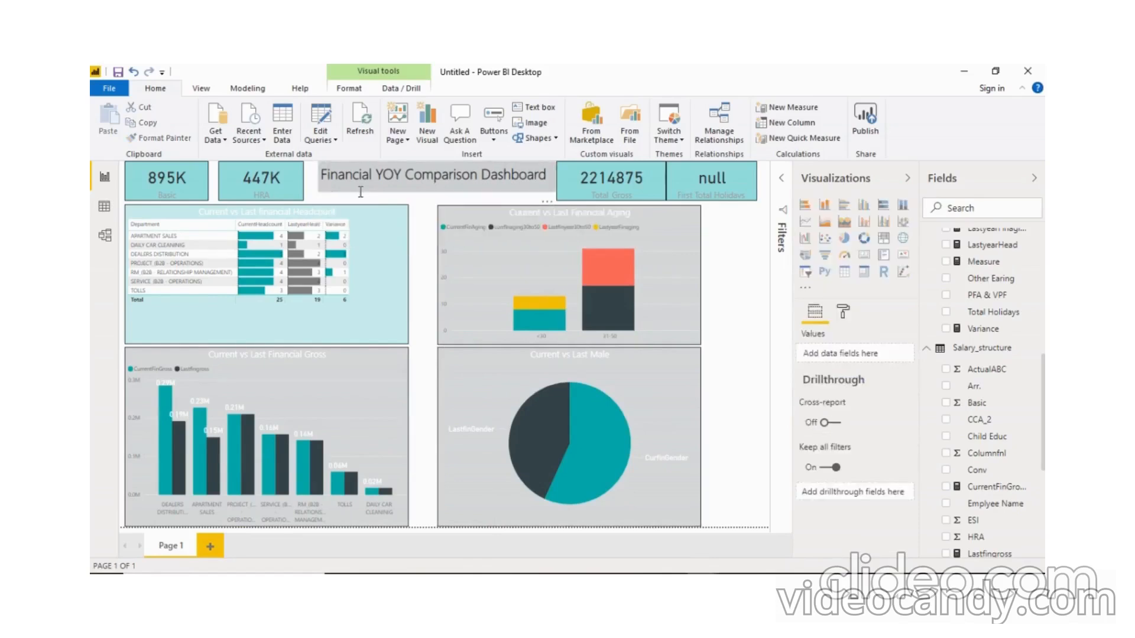
pyautogui.click(361, 191)
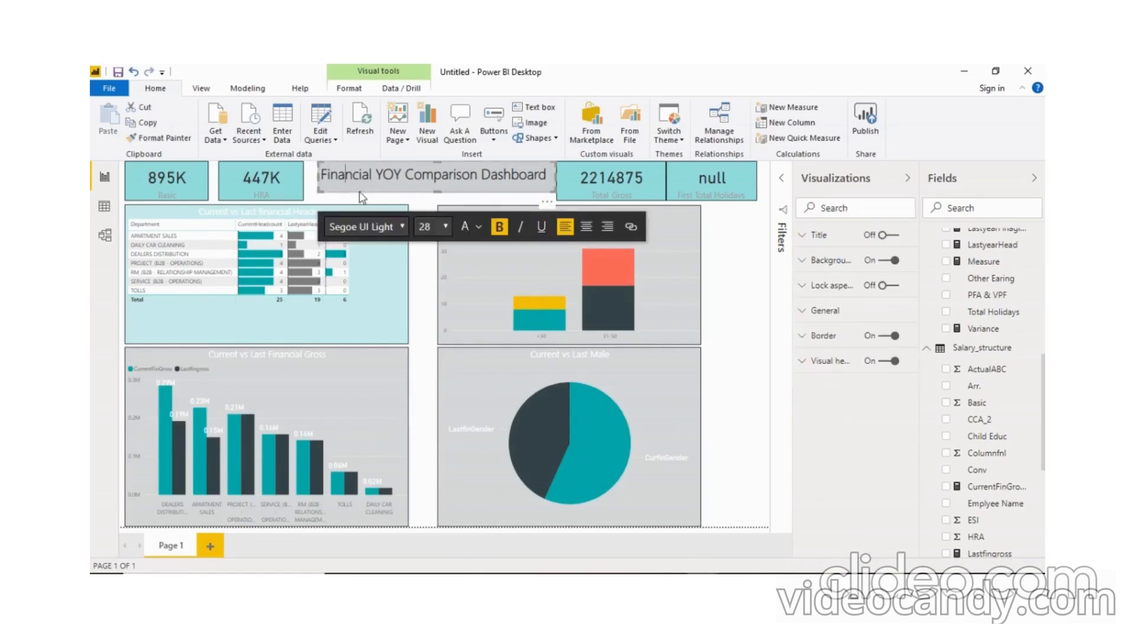
pyautogui.moveTo(359, 192); pyautogui.dragTo(351, 197)
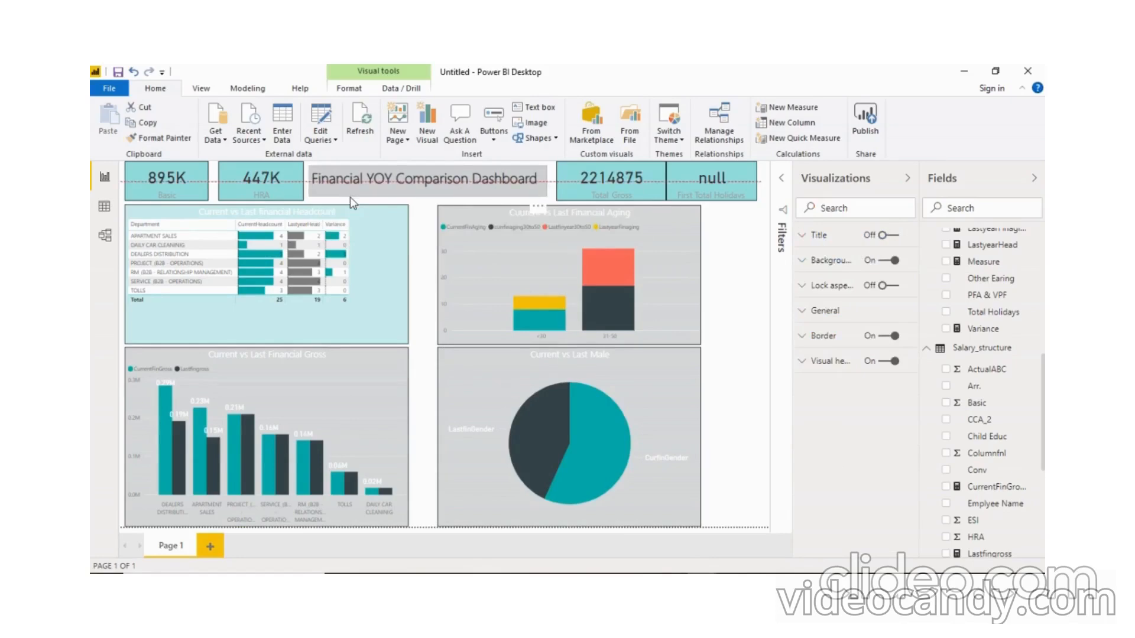
pyautogui.click(662, 186)
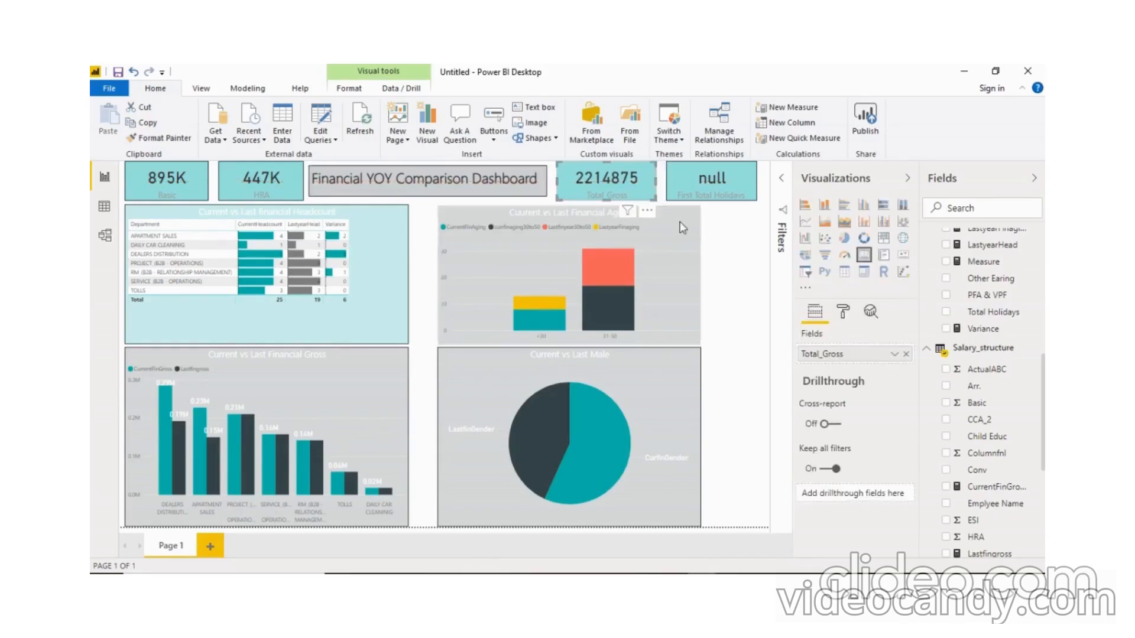
# Step: Move the aging chart left towards the headcount table and align the gender pie chart beneath it
pyautogui.moveTo(683, 227); pyautogui.dragTo(678, 228)
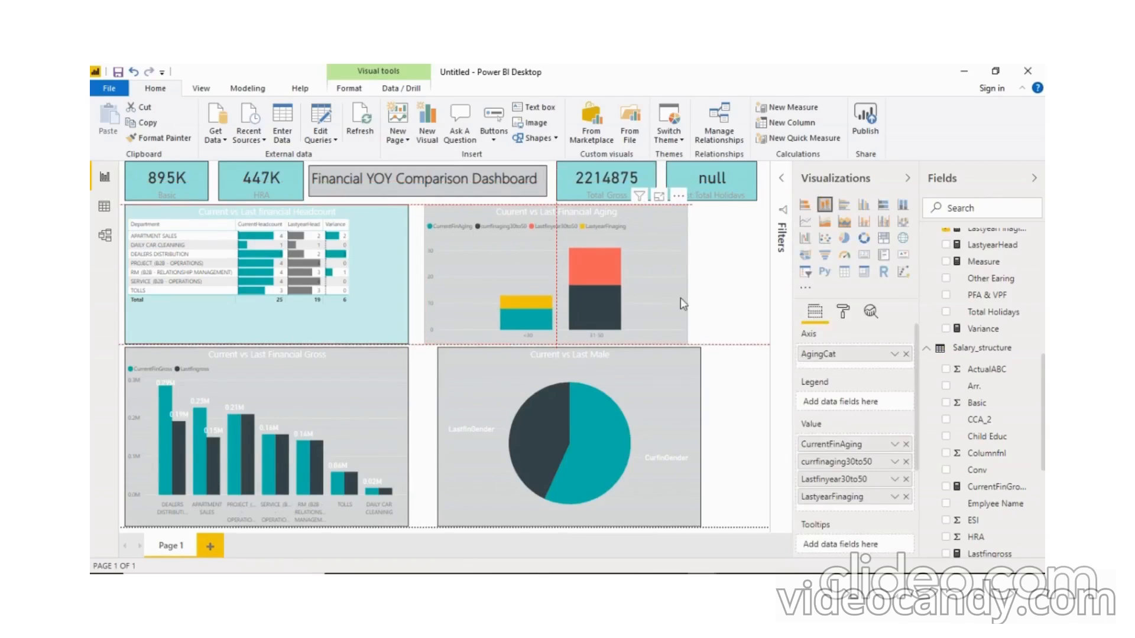
pyautogui.moveTo(692, 355); pyautogui.dragTo(669, 355)
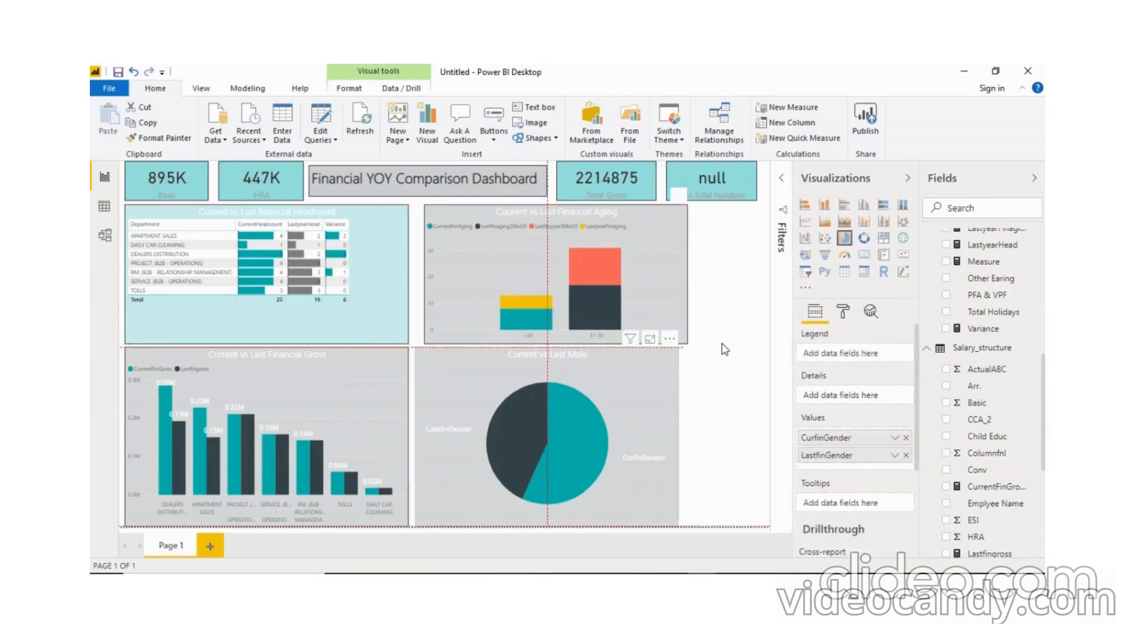
pyautogui.click(676, 377)
pyautogui.moveTo(666, 374); pyautogui.dragTo(680, 375)
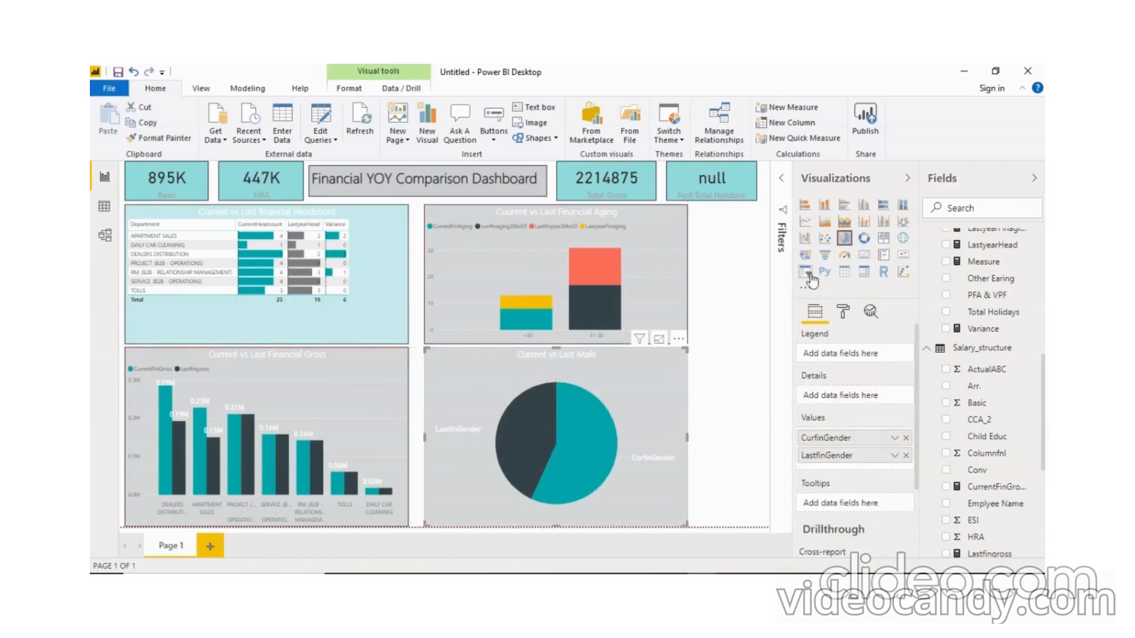
# Step: Add a slicer in the empty space beside the aging chart, using the Year level of the Date Of Joining hierarchy
pyautogui.click(731, 275)
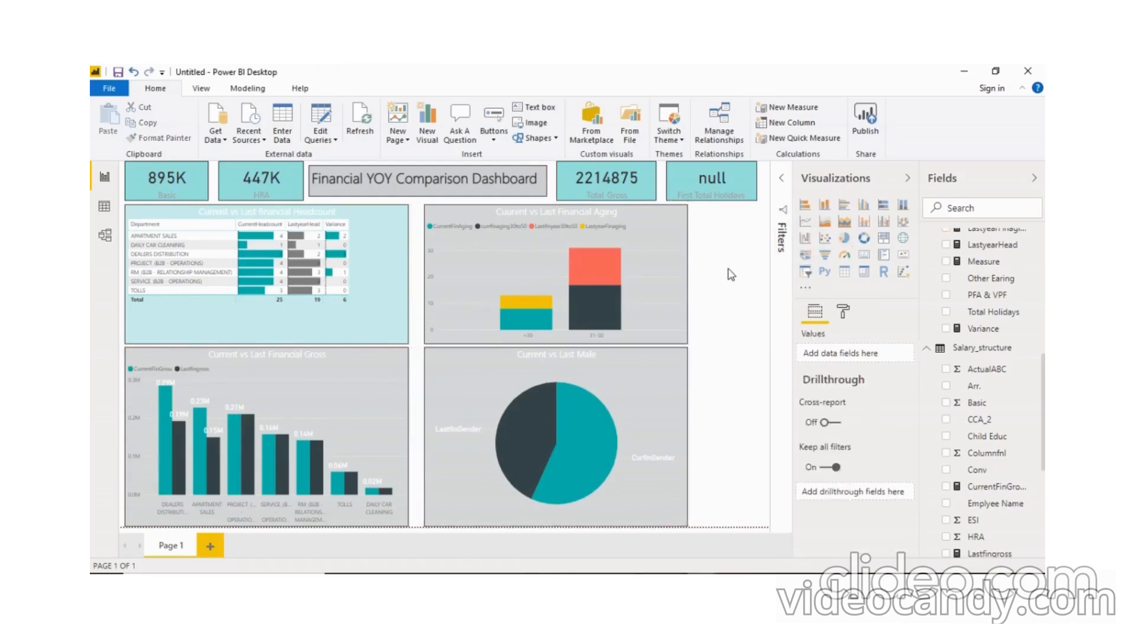
pyautogui.click(807, 273)
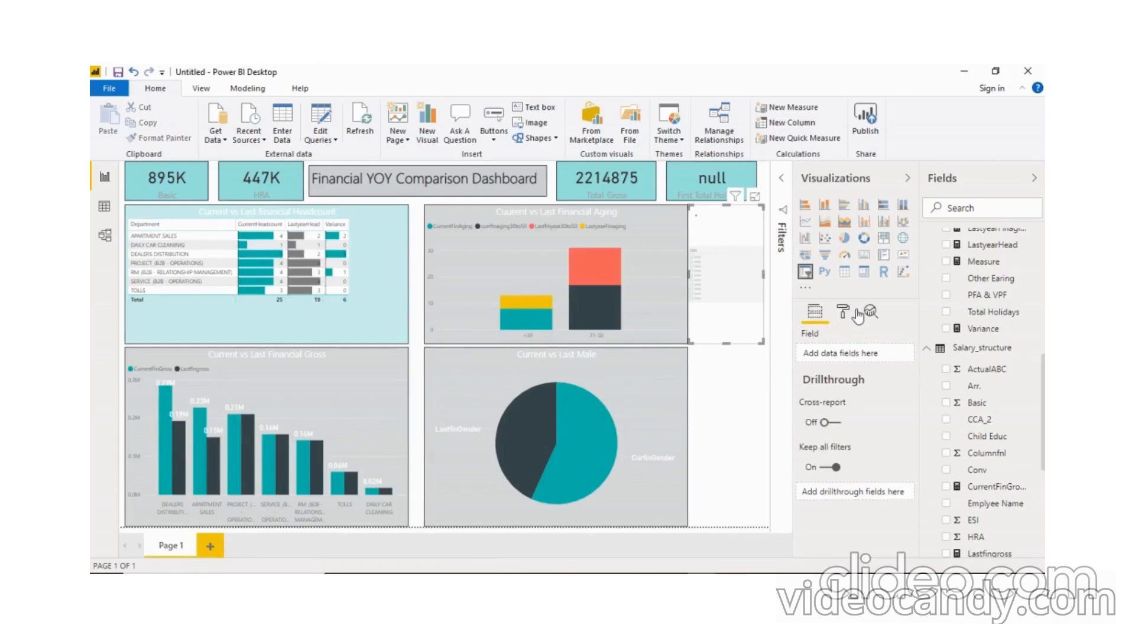
pyautogui.scroll(3, 974, 351)
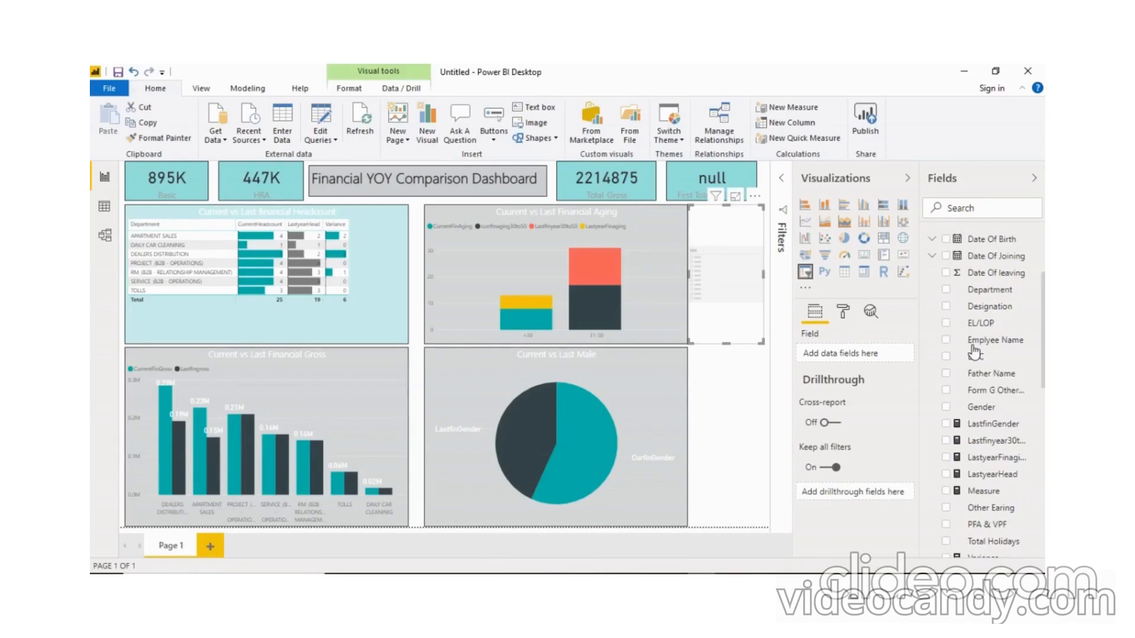
pyautogui.scroll(2, 974, 353)
pyautogui.click(932, 376)
pyautogui.click(937, 393)
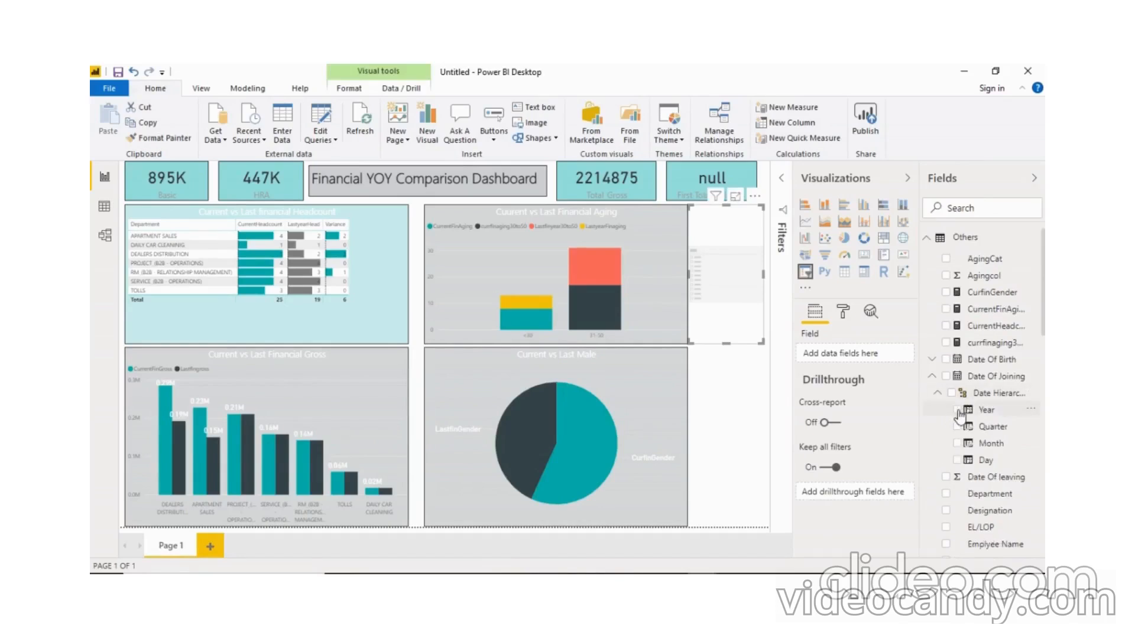
pyautogui.click(957, 410)
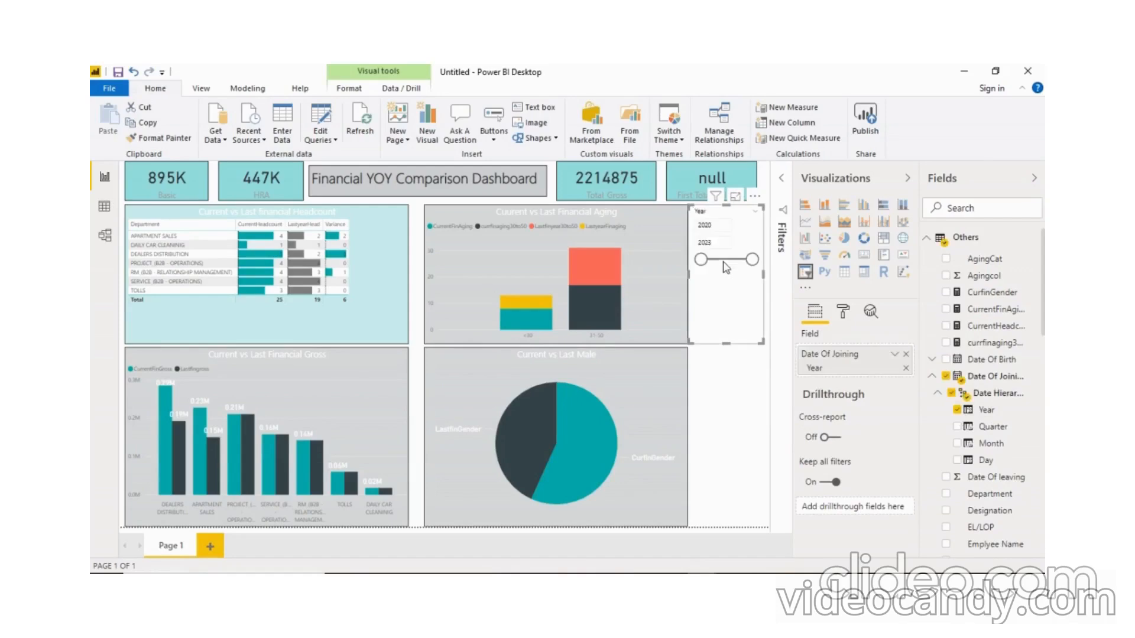
# Step: Change the Year slicer to a dropdown, reduce its height and move it down to the aging chart's lower edge
pyautogui.click(757, 218)
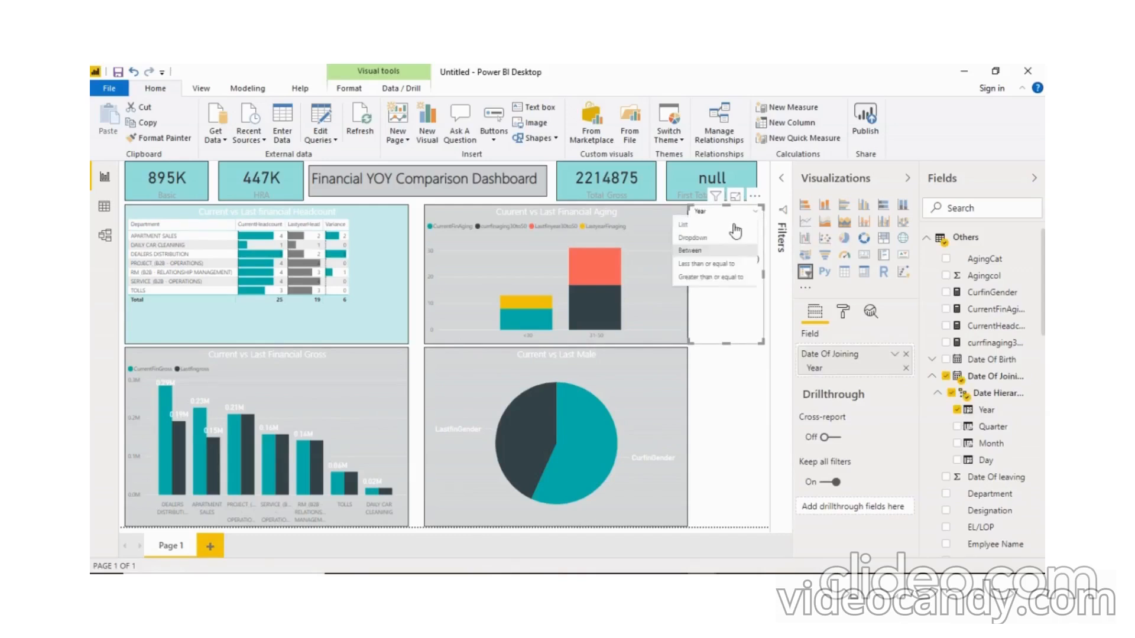
pyautogui.click(705, 235)
pyautogui.moveTo(737, 329)
pyautogui.mouseDown()
pyautogui.moveTo(731, 272)
pyautogui.moveTo(733, 325)
pyautogui.mouseUp()
pyautogui.press('Left')
pyautogui.press('Down')
pyautogui.press('Down')
pyautogui.press('Down')
pyautogui.press('Down')
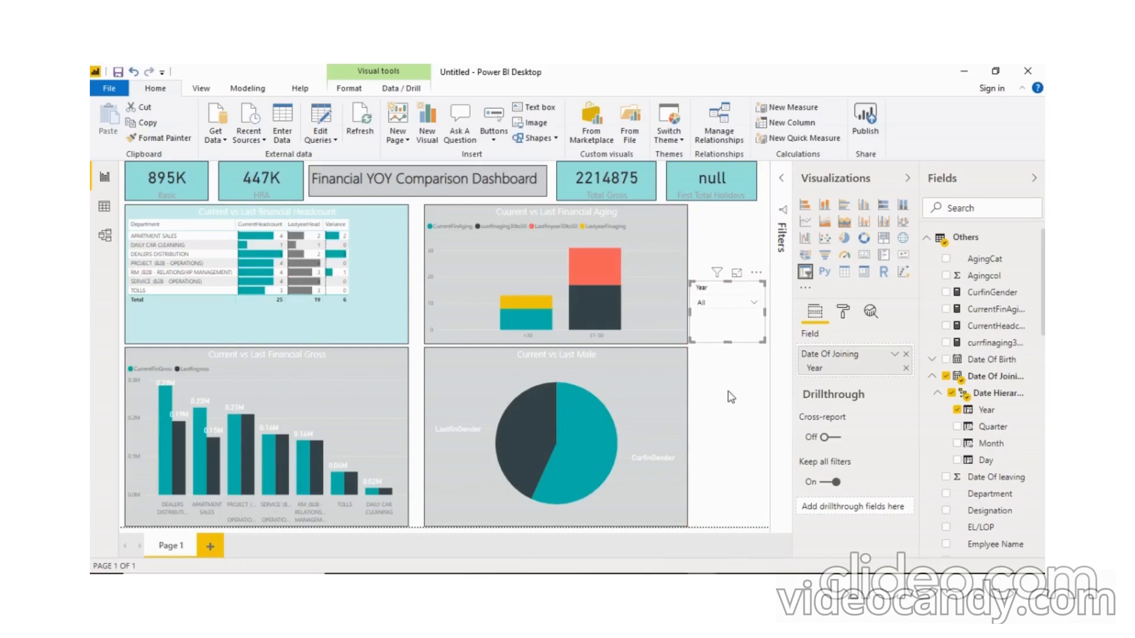
# Step: Add a second slicer beside the pie chart, using the Month level of the Date Of Joining hierarchy
pyautogui.click(731, 397)
pyautogui.click(806, 273)
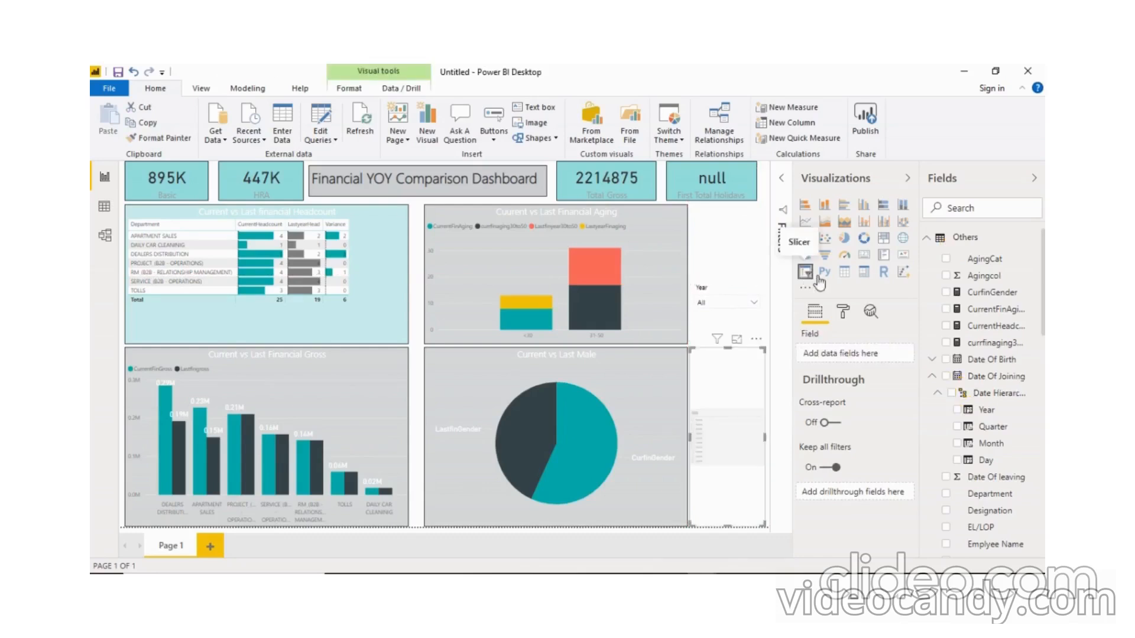
pyautogui.click(957, 444)
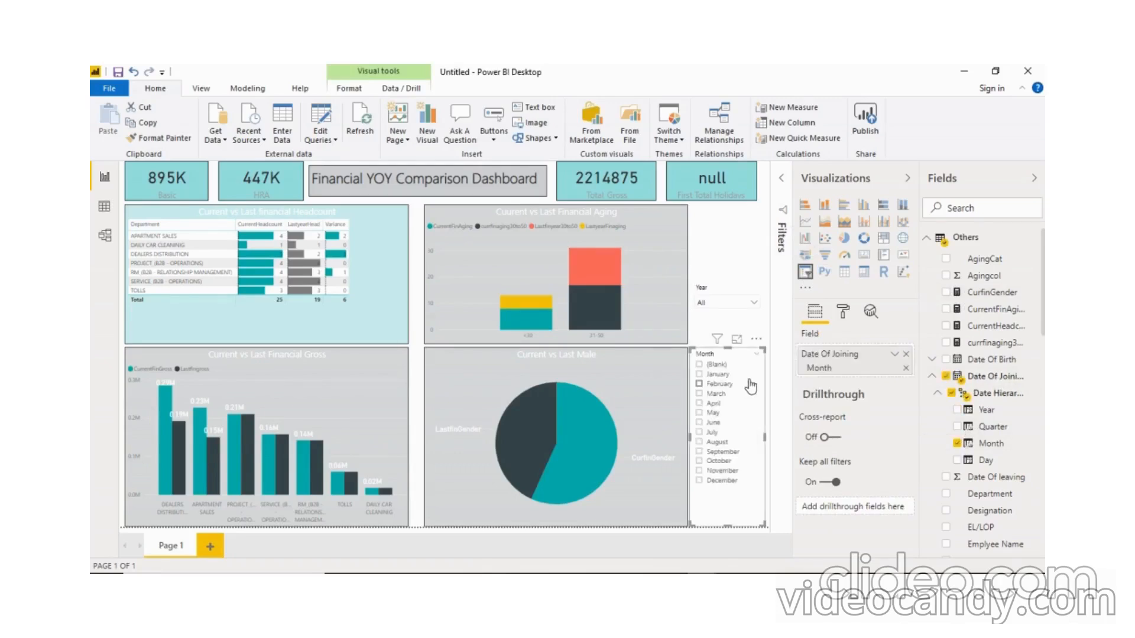
# Step: Turn on the border of the Month slicer and of the Year slicer
pyautogui.click(845, 317)
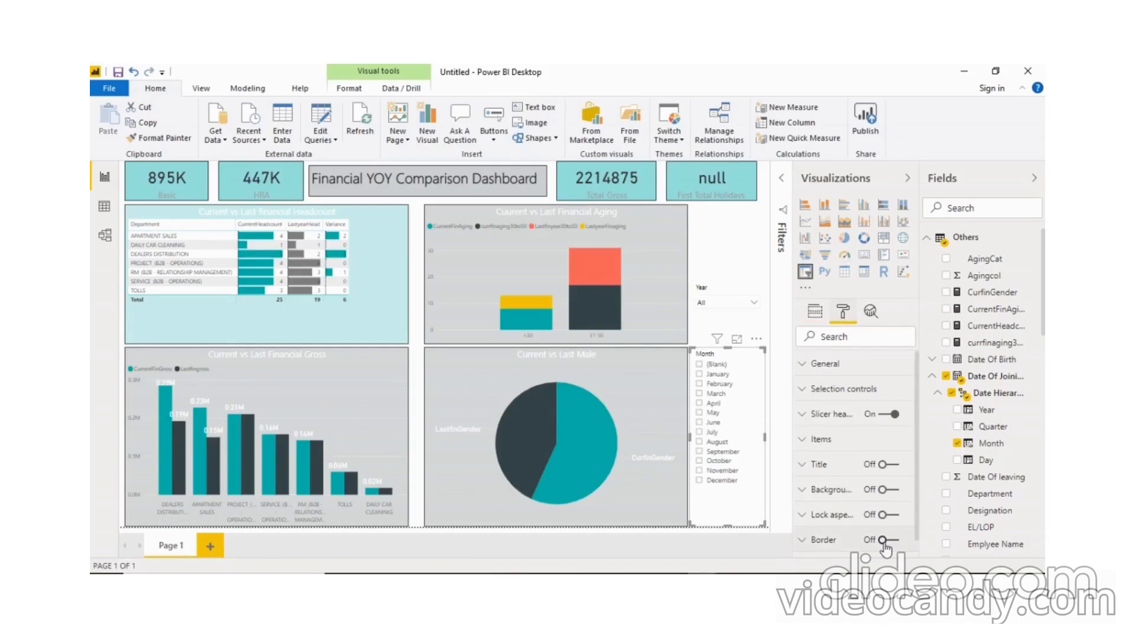
pyautogui.click(884, 540)
pyautogui.click(726, 314)
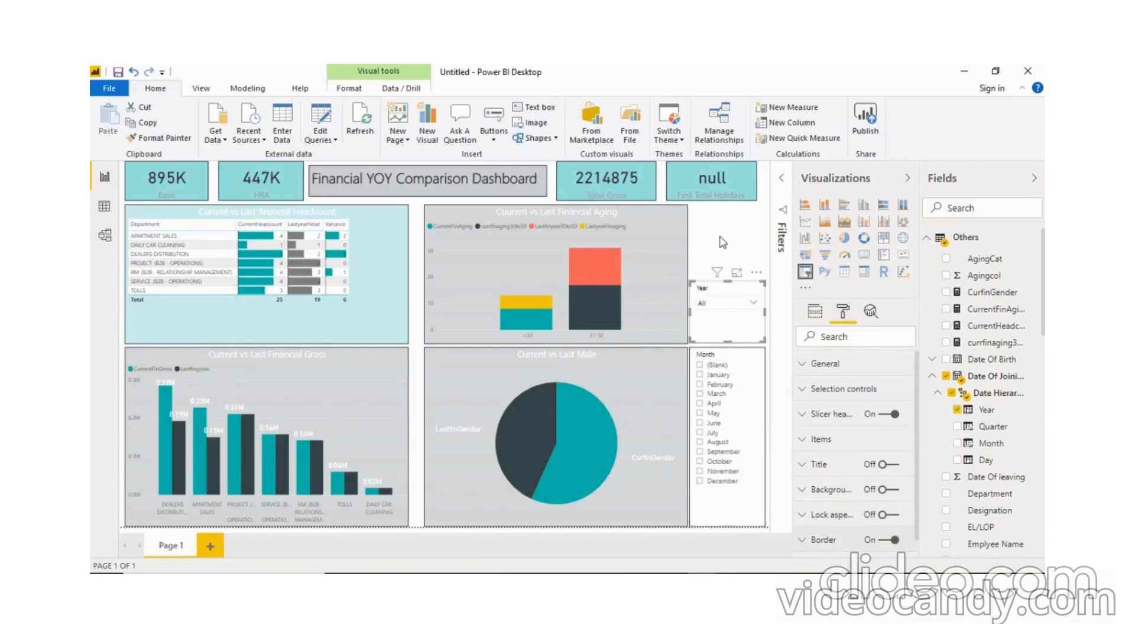
# Step: Add a card above the Year slicer and fill it with the Emplyee Name field
pyautogui.click(723, 242)
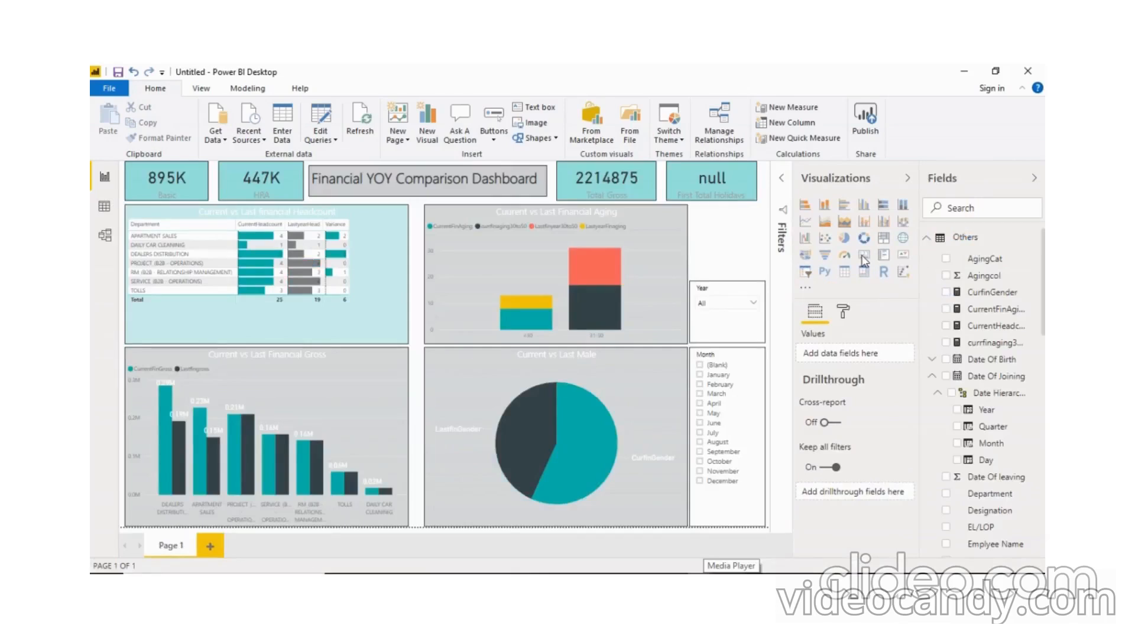
pyautogui.click(863, 257)
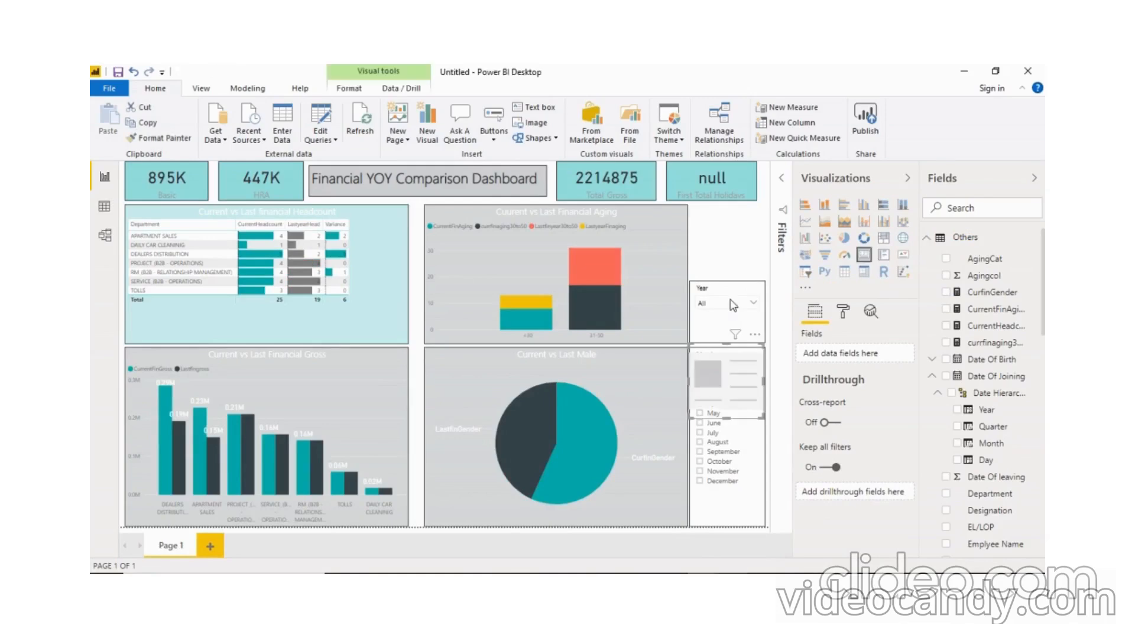
pyautogui.moveTo(733, 304); pyautogui.dragTo(748, 260)
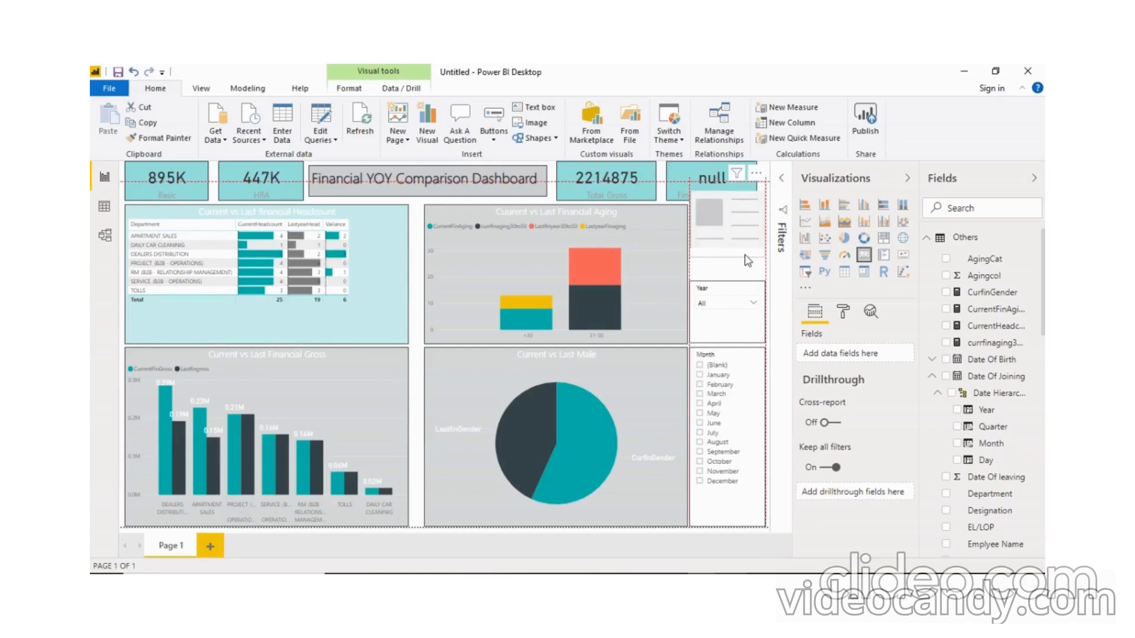
pyautogui.moveTo(748, 260); pyautogui.dragTo(748, 272)
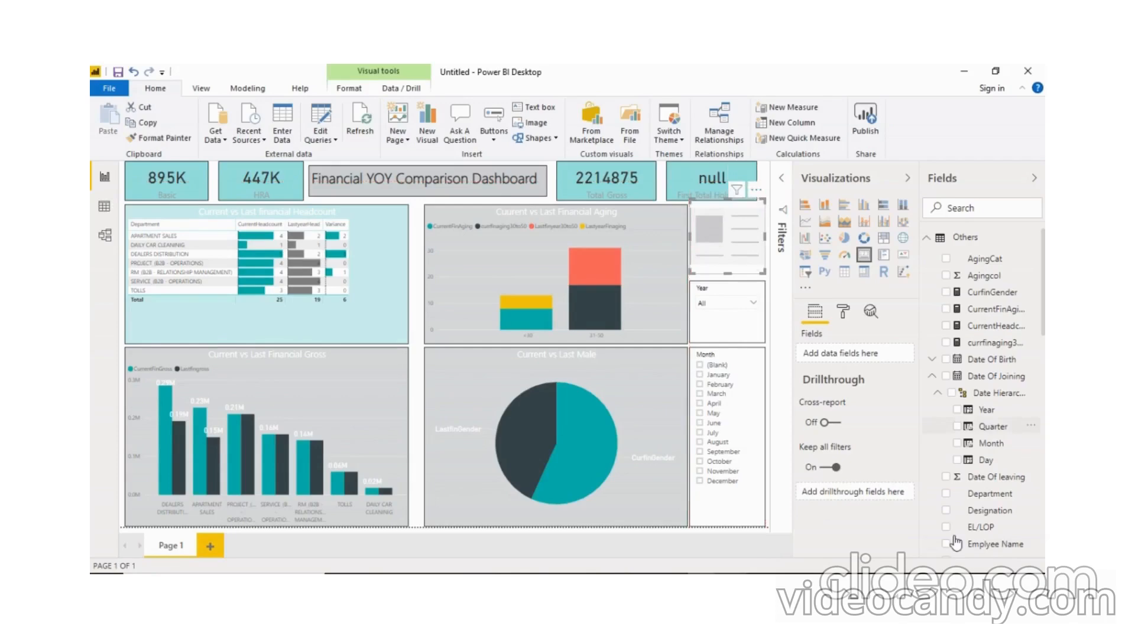
pyautogui.click(948, 544)
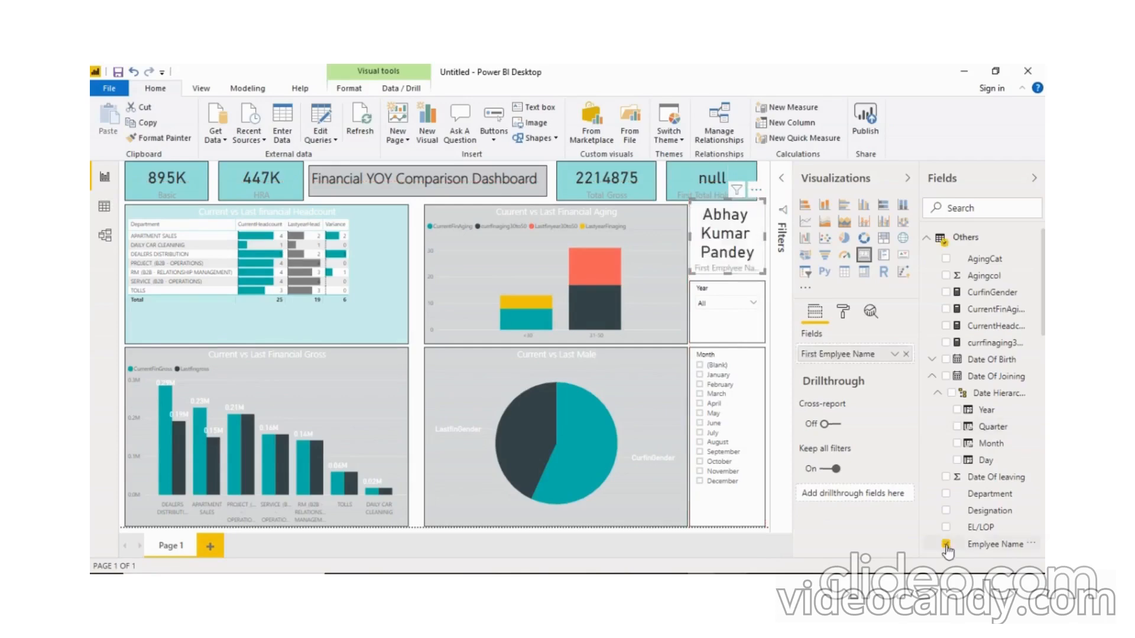
pyautogui.click(905, 354)
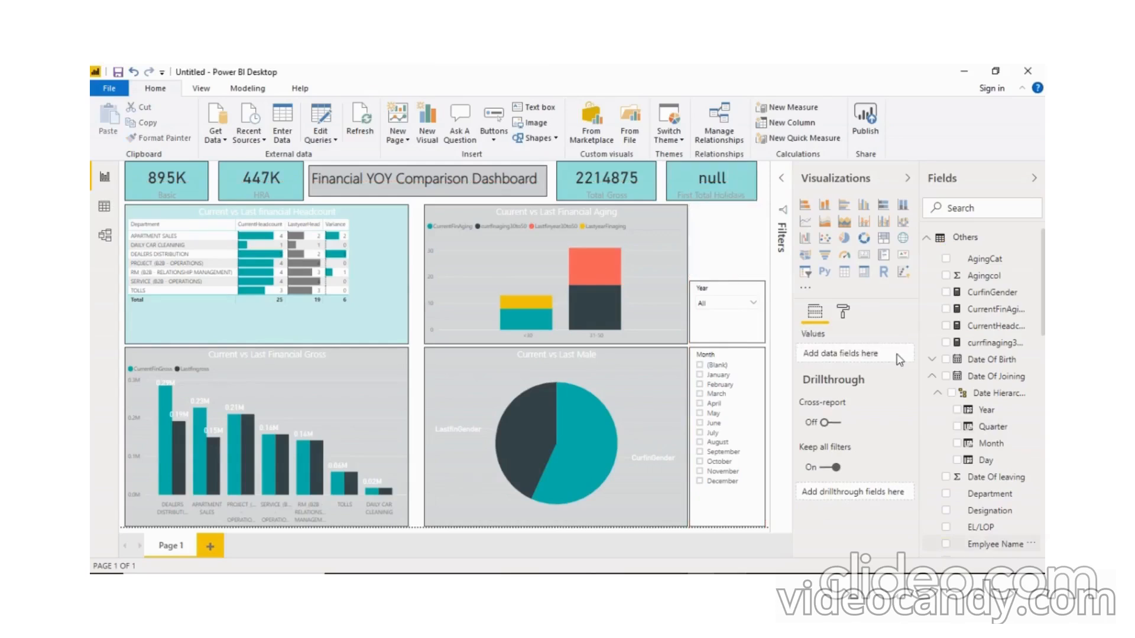
pyautogui.hotkey('ctrl', 'z')
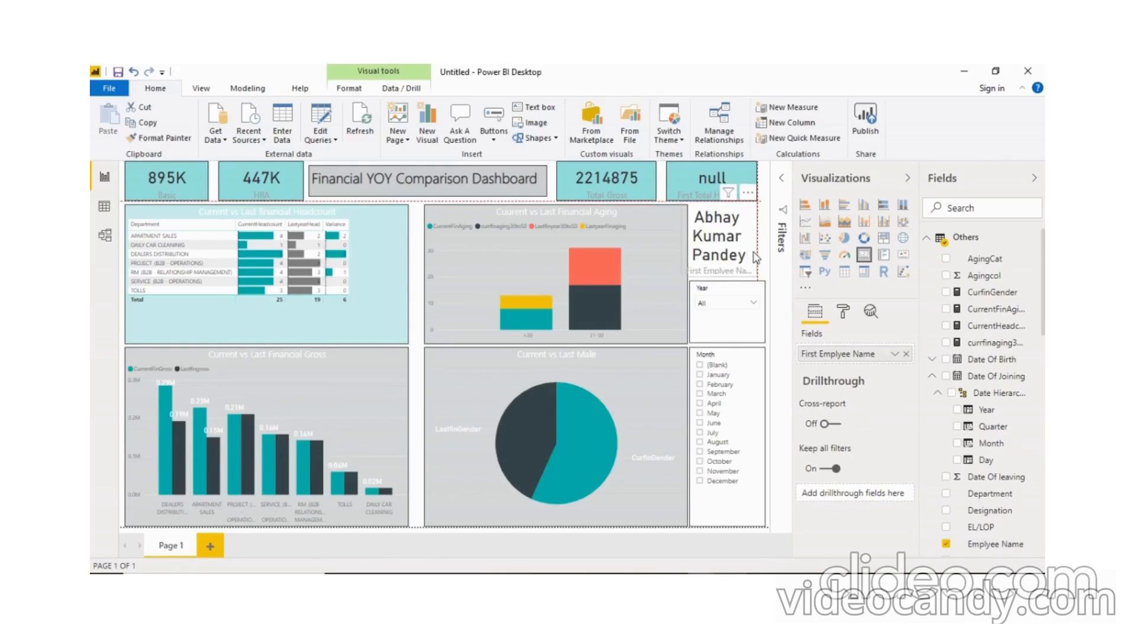
# Step: Align the employee card directly above the Year slicer, summarise its field as a count, and turn on its border
pyautogui.moveTo(751, 255); pyautogui.dragTo(758, 258)
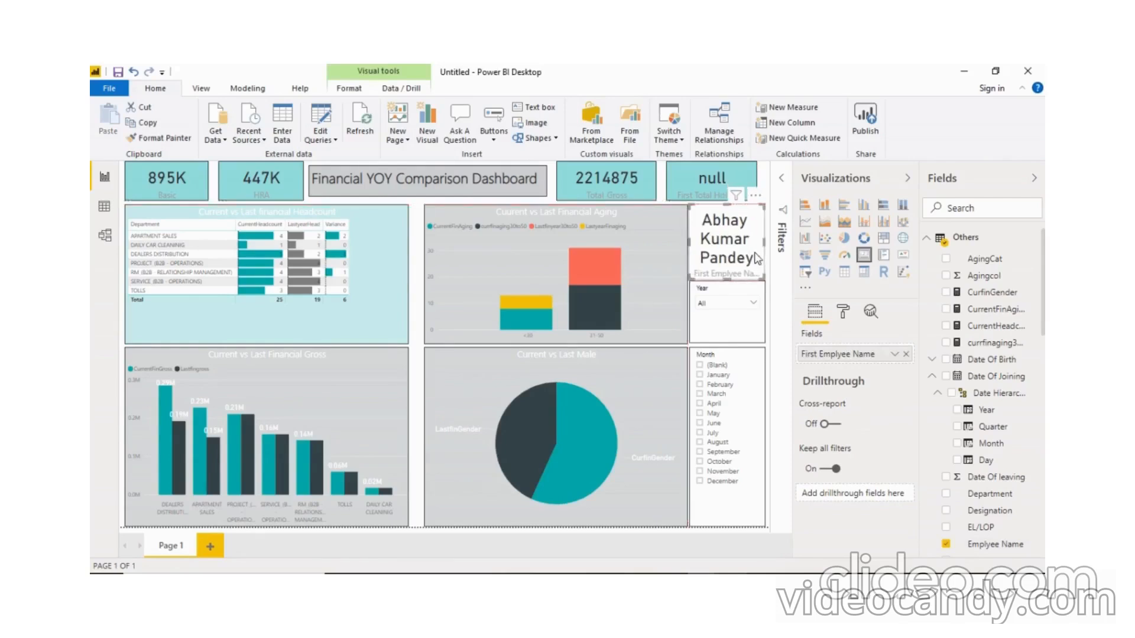
pyautogui.click(895, 354)
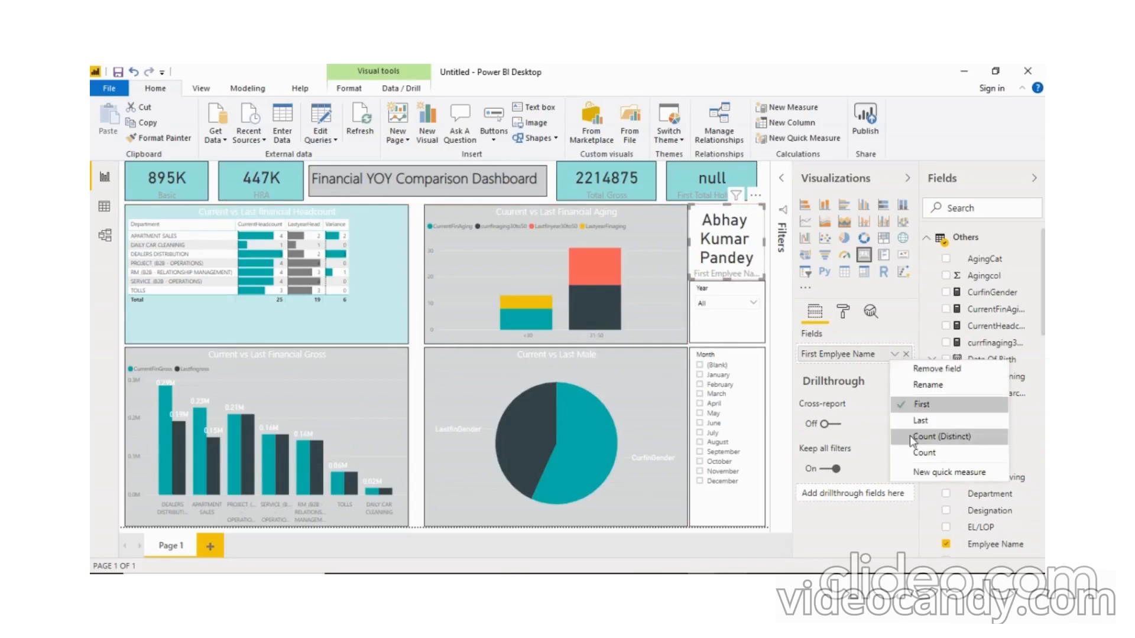
pyautogui.click(740, 283)
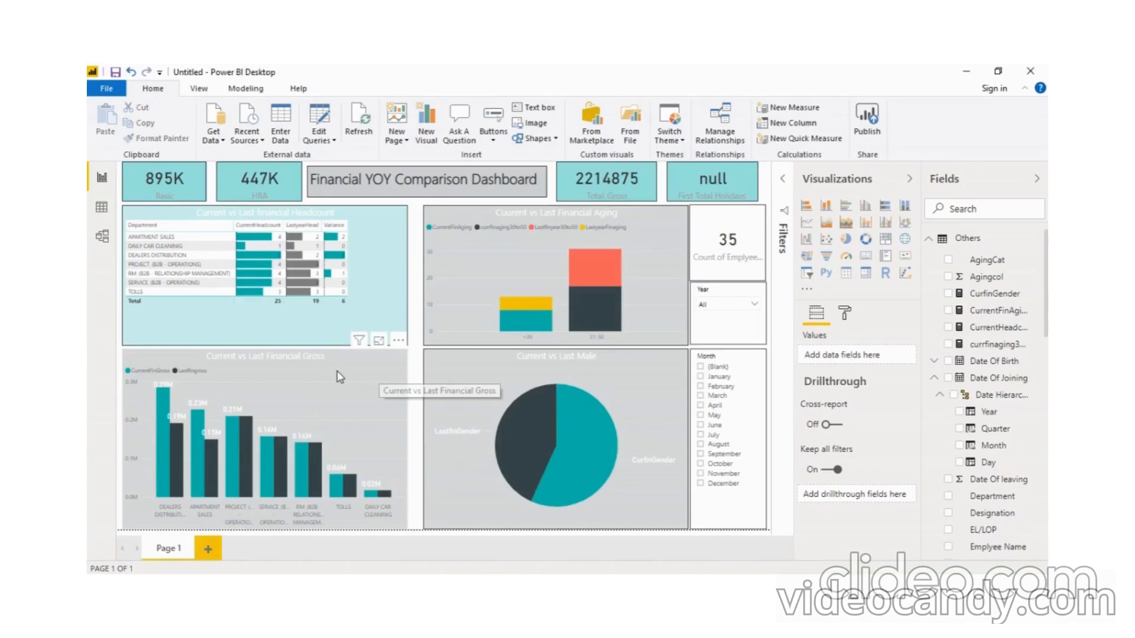
# Step: Increase the legend text size of the Current vs Last Financial Gross chart
pyautogui.click(340, 377)
pyautogui.click(845, 316)
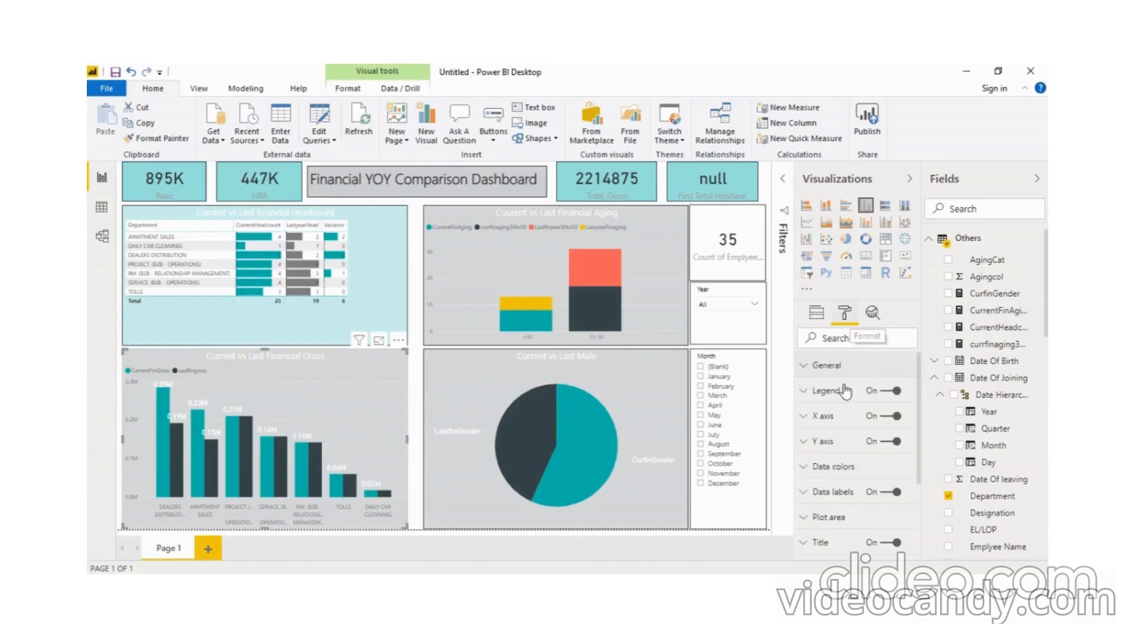
pyautogui.click(847, 391)
pyautogui.scroll(-3, 859, 454)
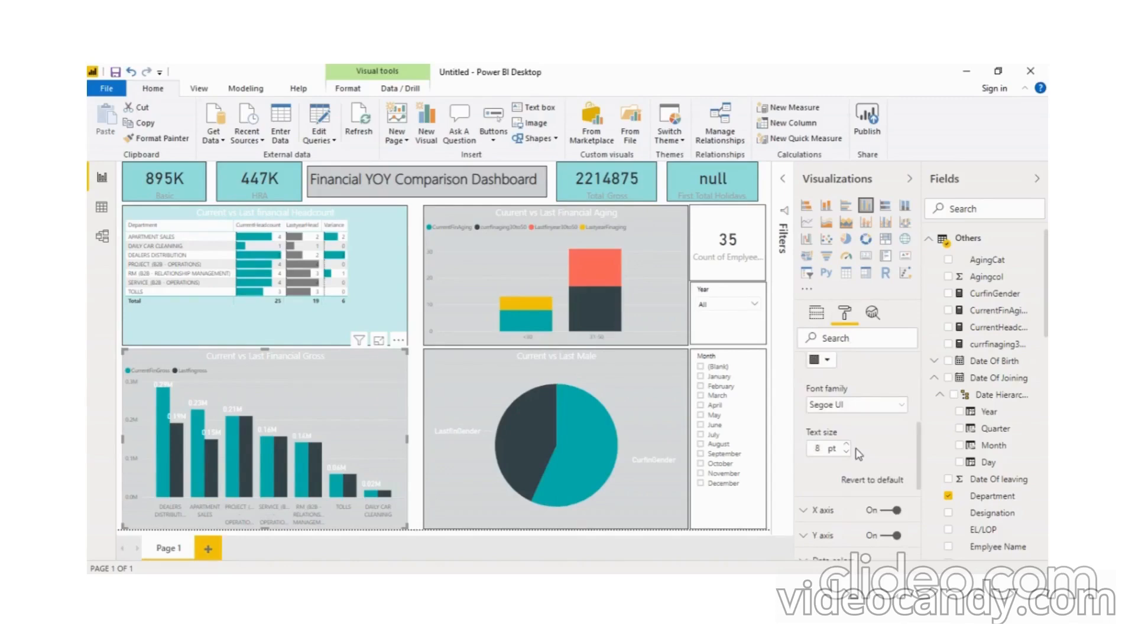
pyautogui.scroll(4, 858, 454)
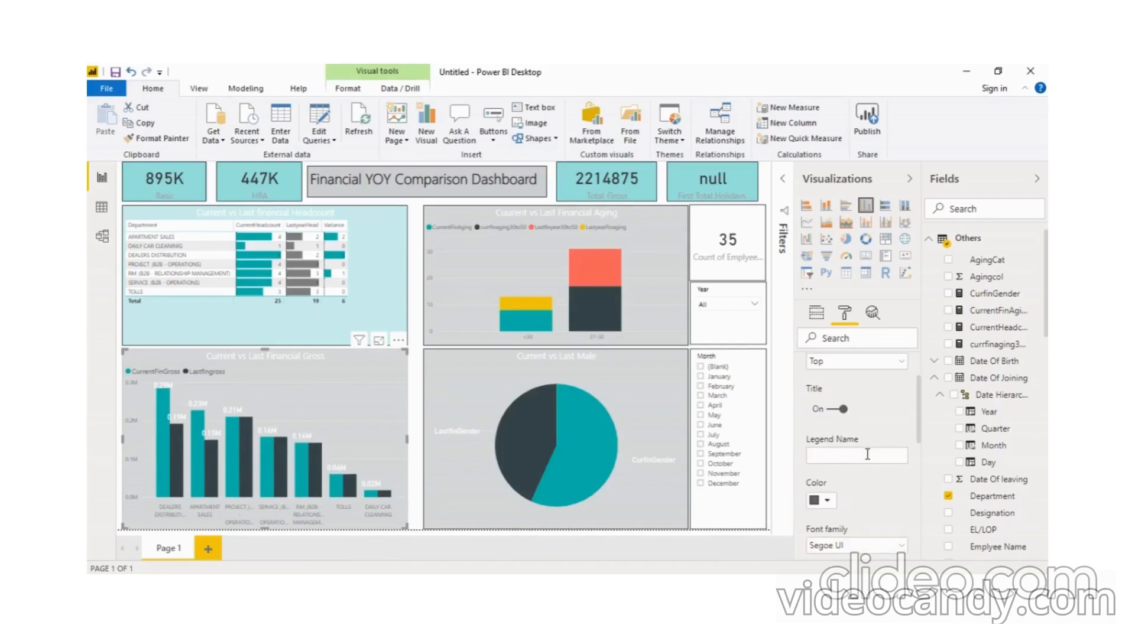
# Step: Make the legend text of the Current vs Last Financial Gross chart white and its X-axis labels white at 10 pt
pyautogui.scroll(2, 867, 454)
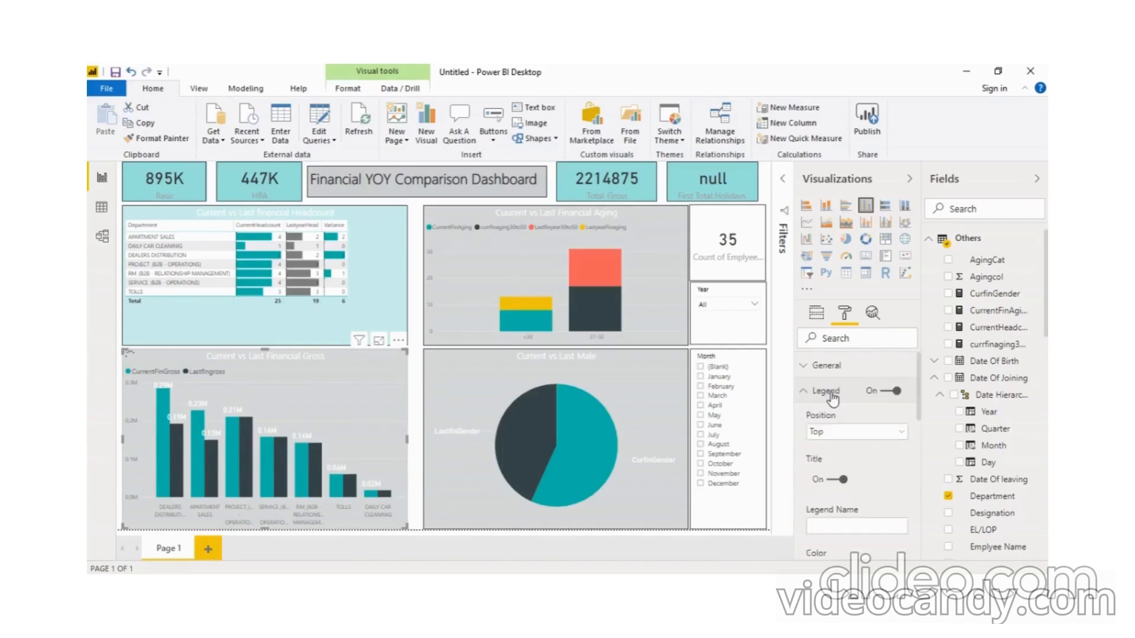
pyautogui.scroll(-5, 849, 422)
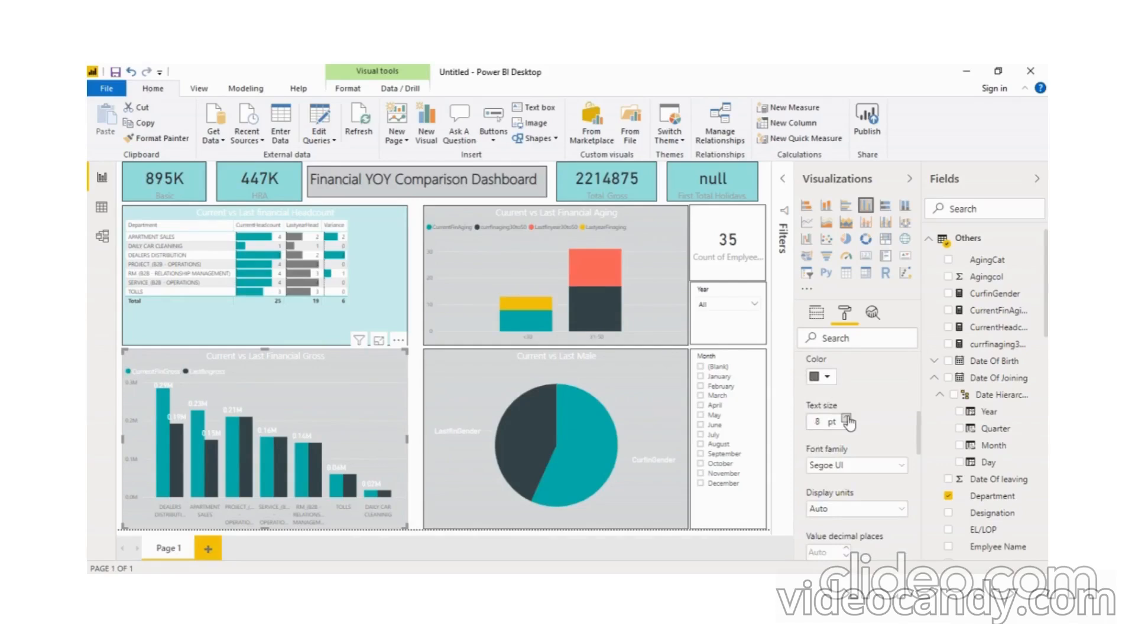
pyautogui.scroll(2, 850, 422)
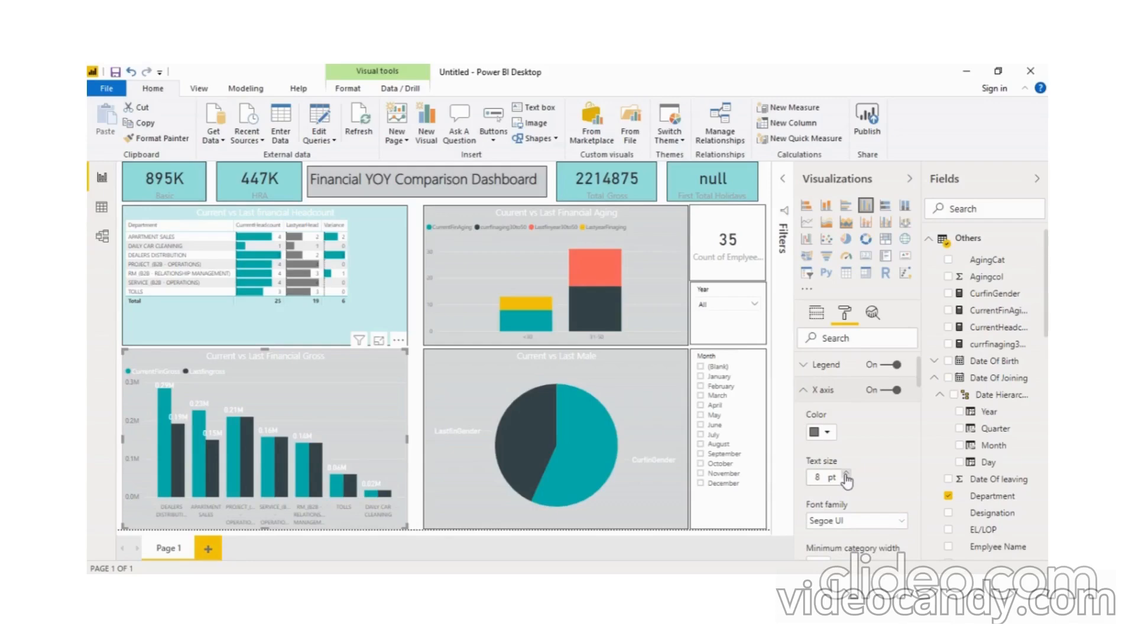
pyautogui.click(846, 475)
pyautogui.click(847, 474)
pyautogui.scroll(-2, 881, 428)
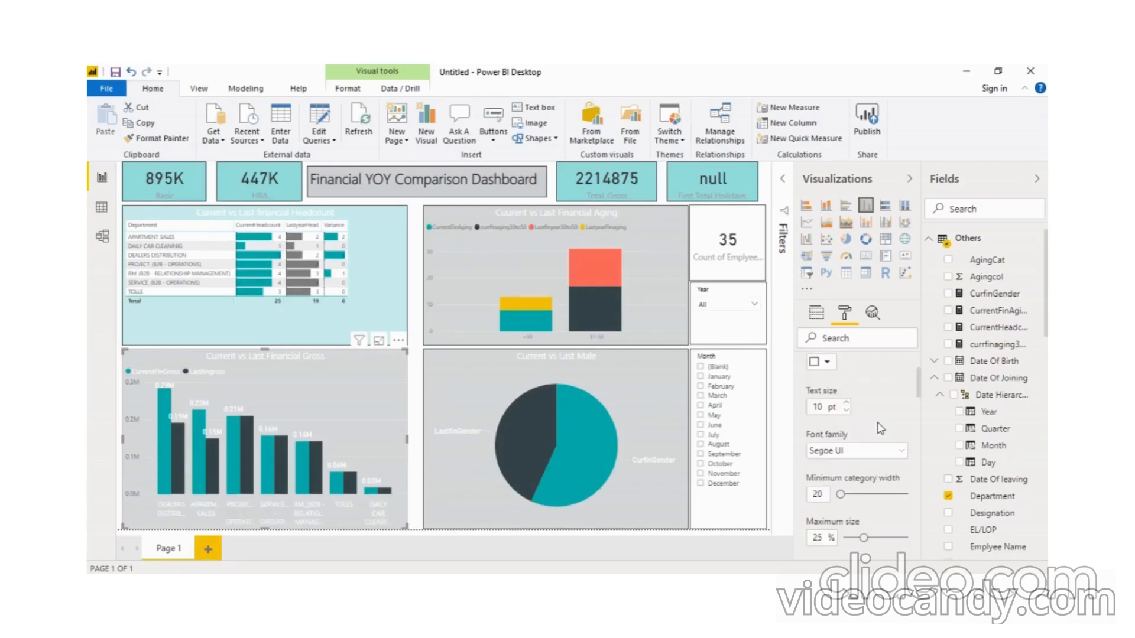
pyautogui.scroll(2, 881, 428)
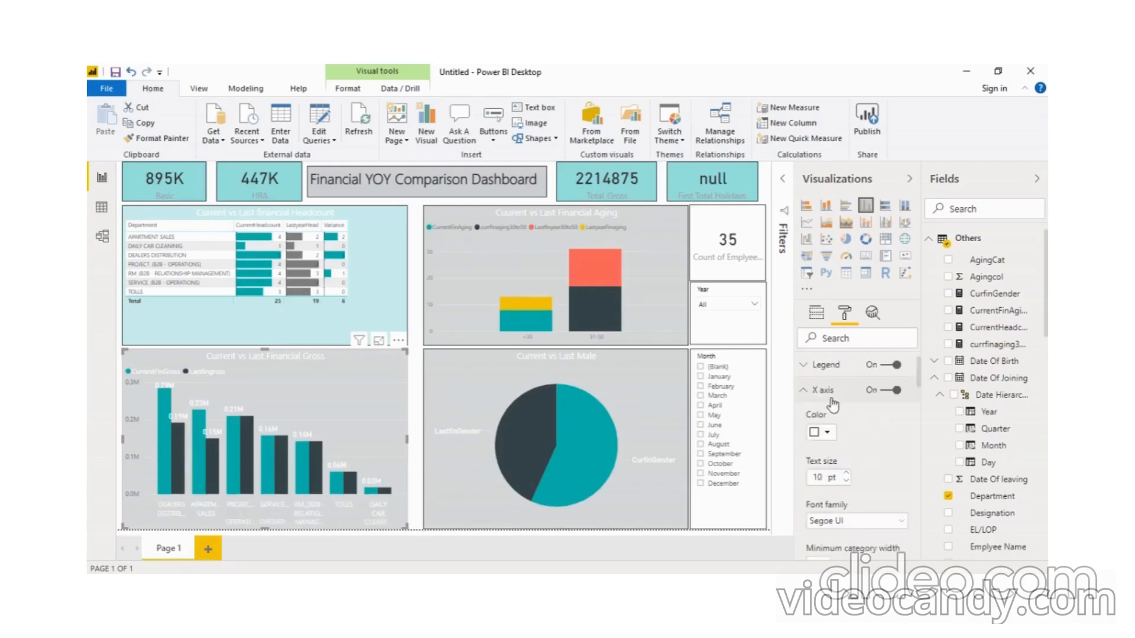
# Step: Set the Y-axis labels of the Current vs Last Financial Gross chart to 11 pt and colour them white
pyautogui.click(825, 390)
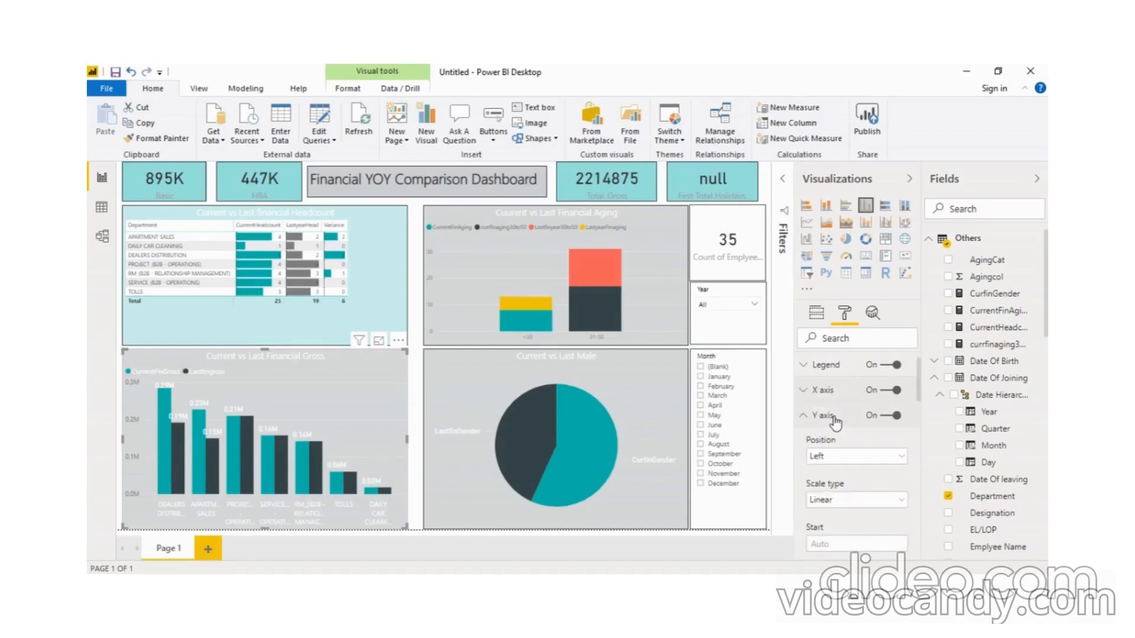
pyautogui.scroll(-2, 841, 438)
pyautogui.scroll(-4, 841, 439)
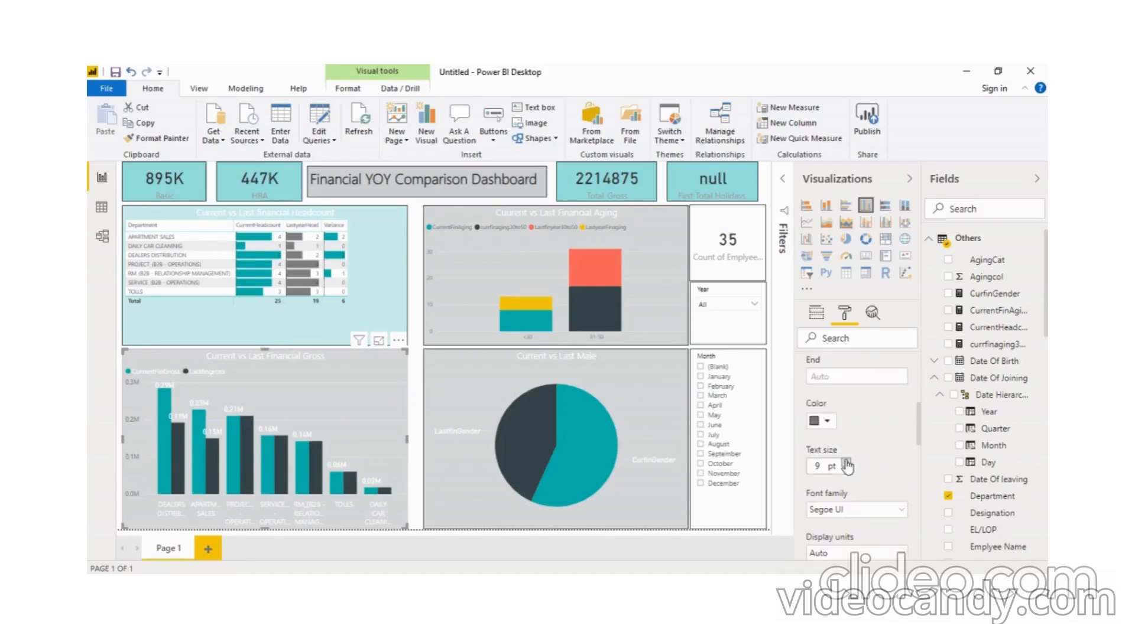
pyautogui.click(847, 463)
pyautogui.click(846, 463)
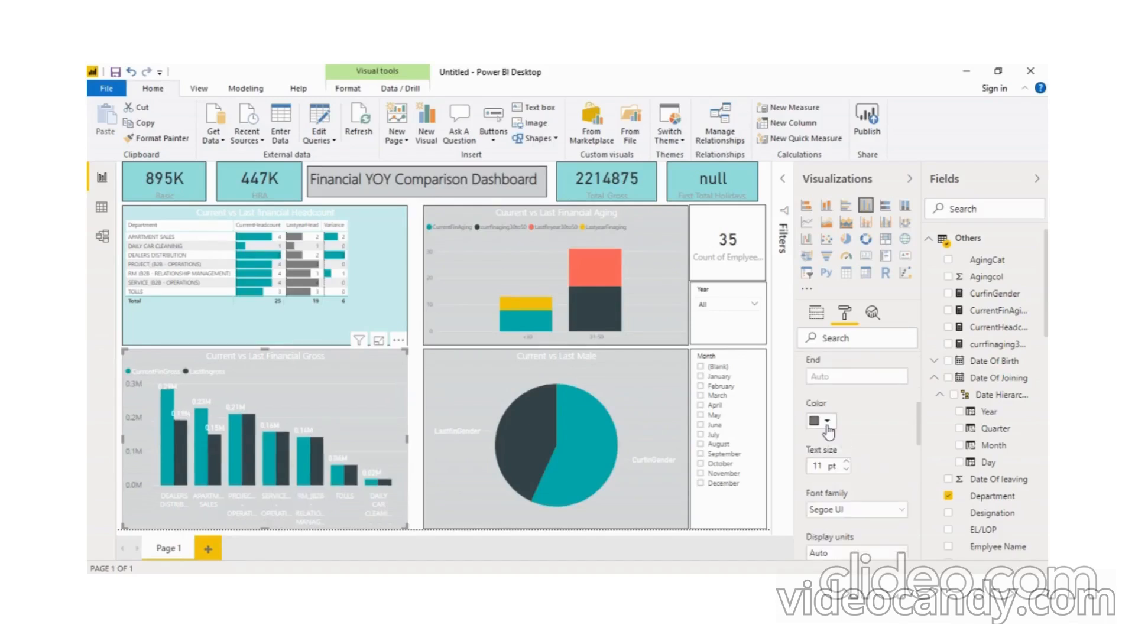
pyautogui.click(827, 427)
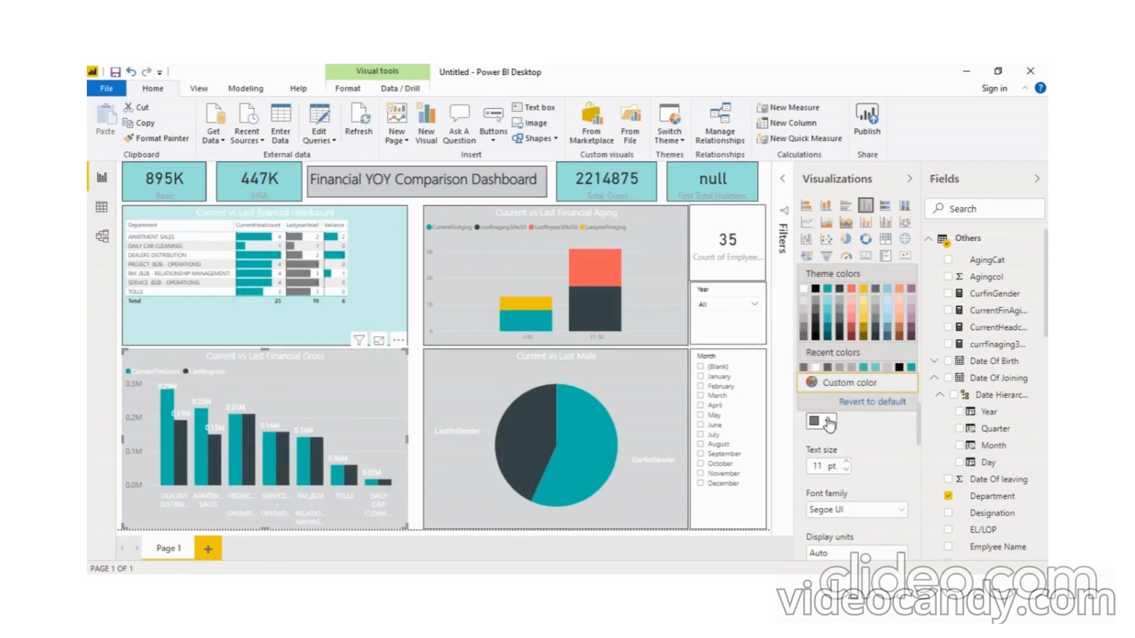
pyautogui.click(817, 368)
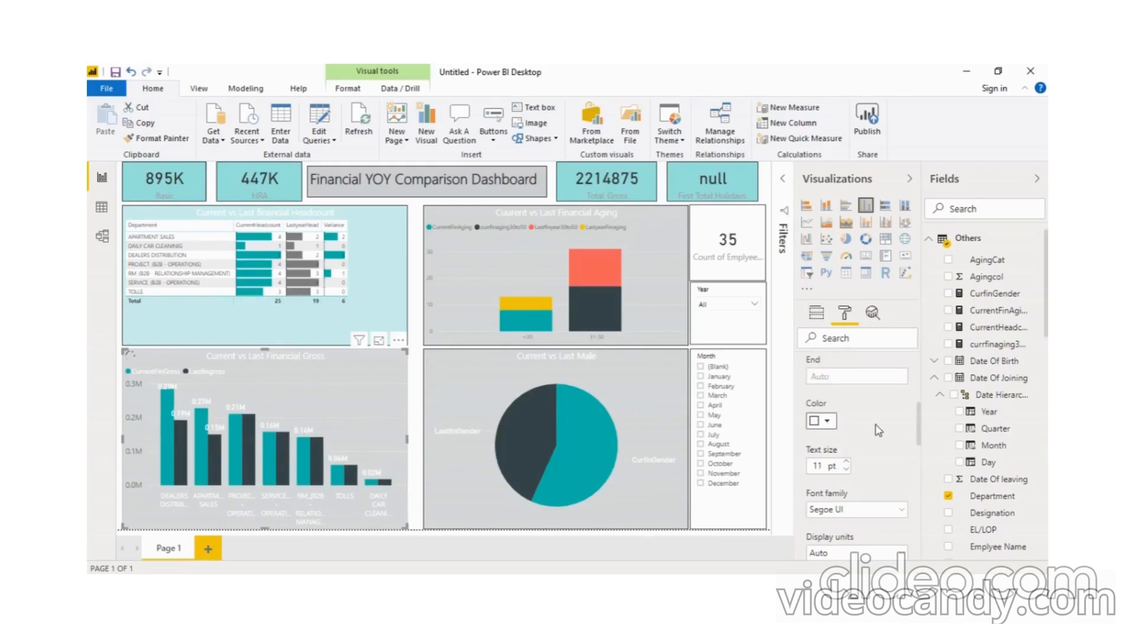
pyautogui.scroll(2, 854, 434)
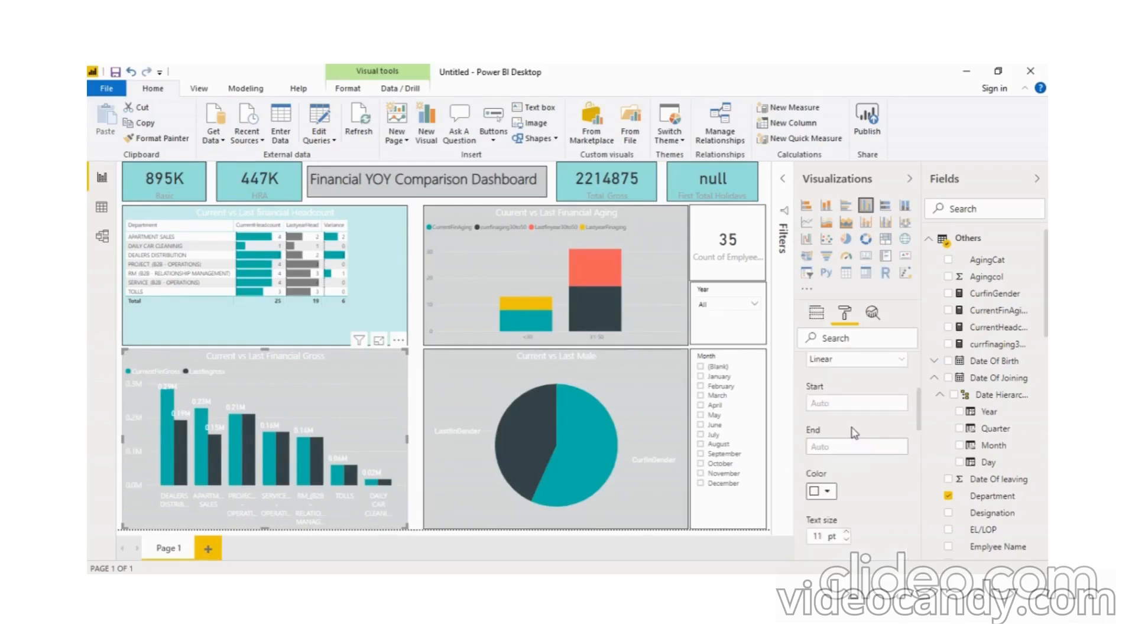
# Step: Set the Y-axis gridlines of the Current vs Last Financial Gross chart to a stroke width of 2 in white
pyautogui.scroll(-3, 853, 431)
pyautogui.scroll(-3, 853, 429)
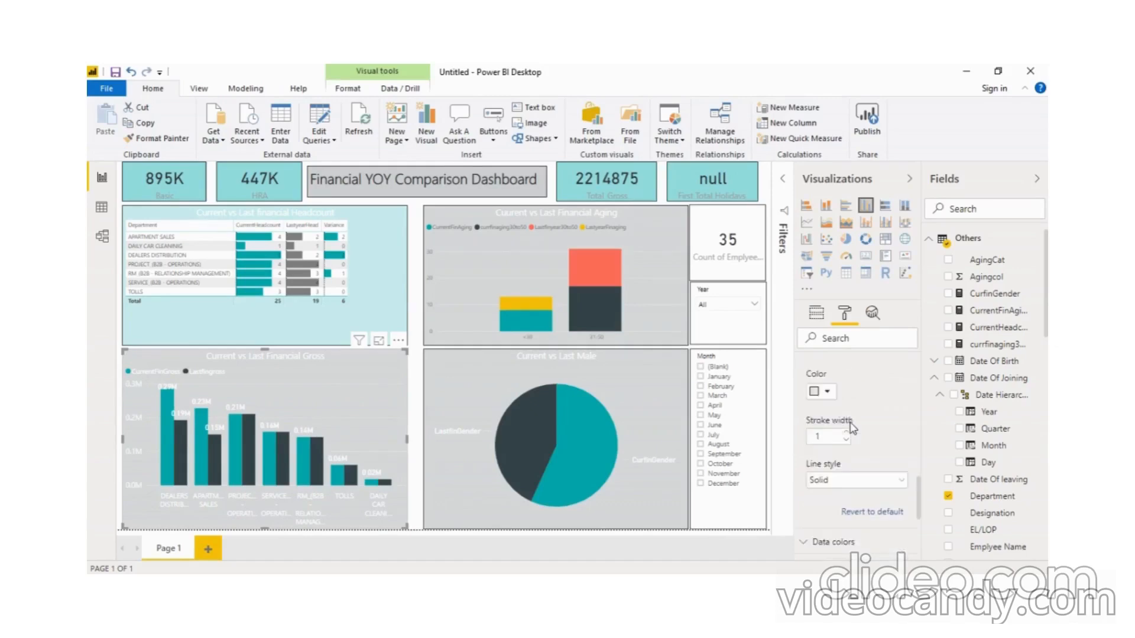
pyautogui.scroll(3, 840, 400)
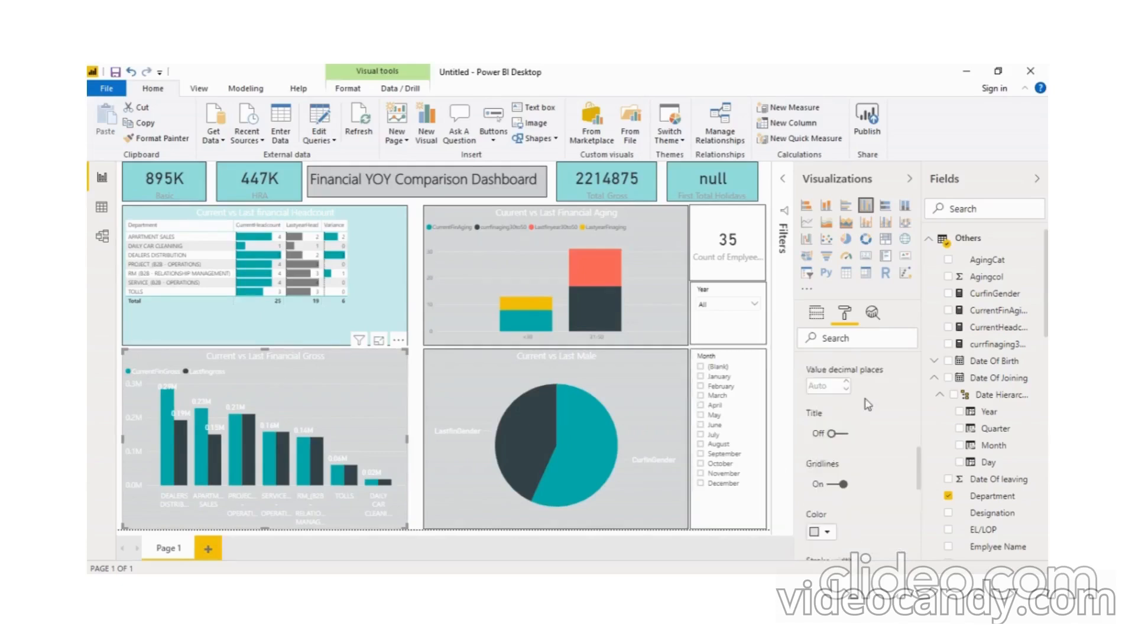
pyautogui.scroll(-3, 849, 433)
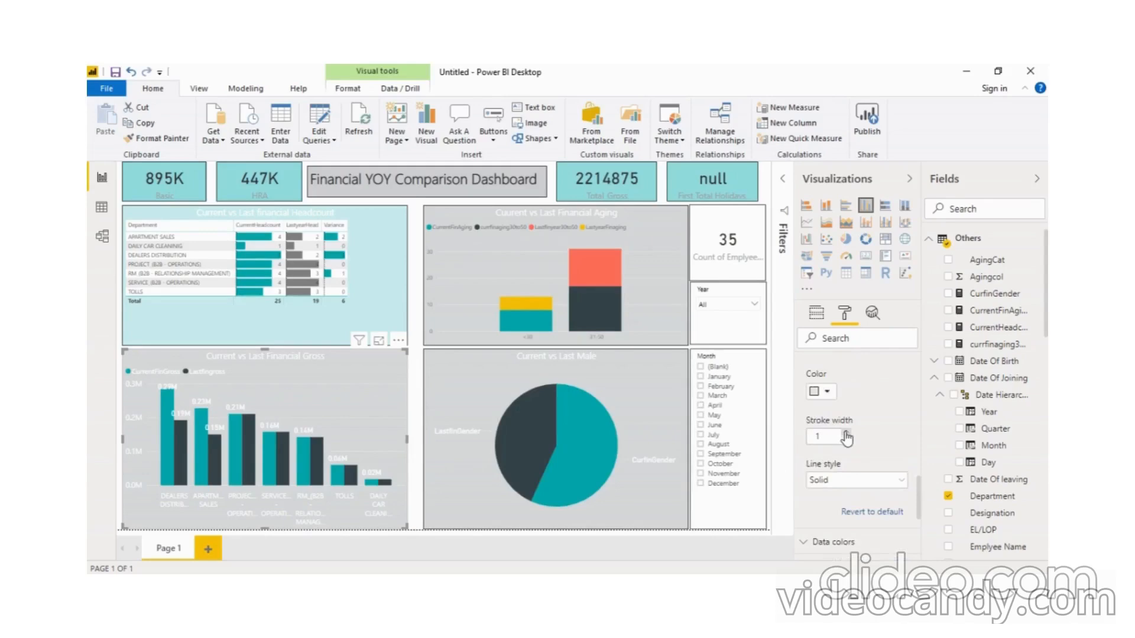
pyautogui.scroll(5, 848, 438)
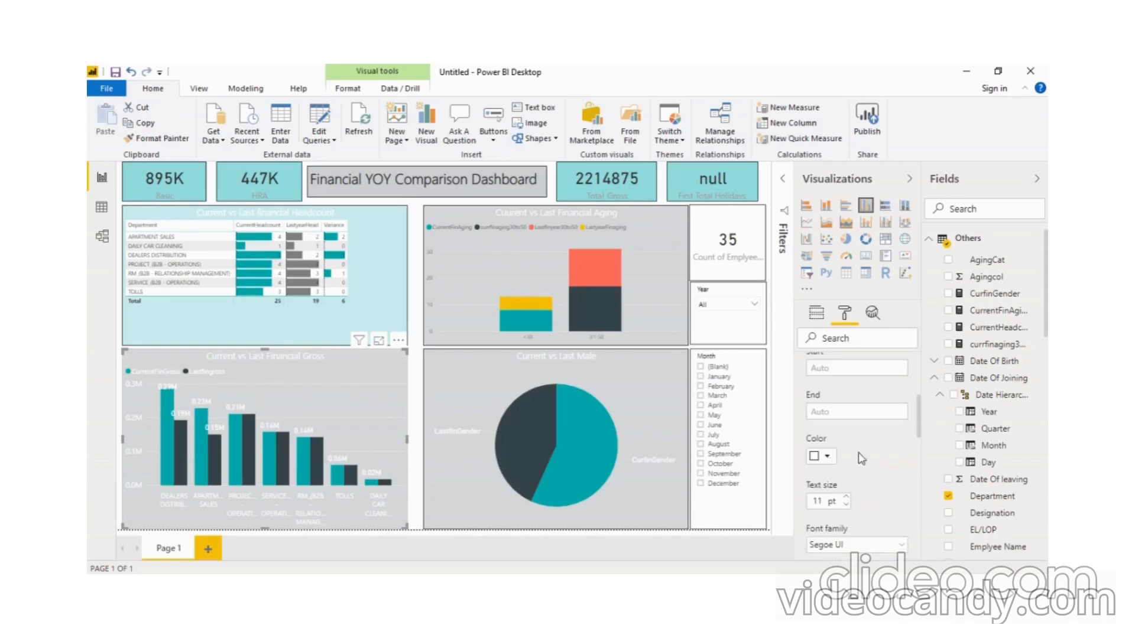
pyautogui.scroll(-2, 873, 451)
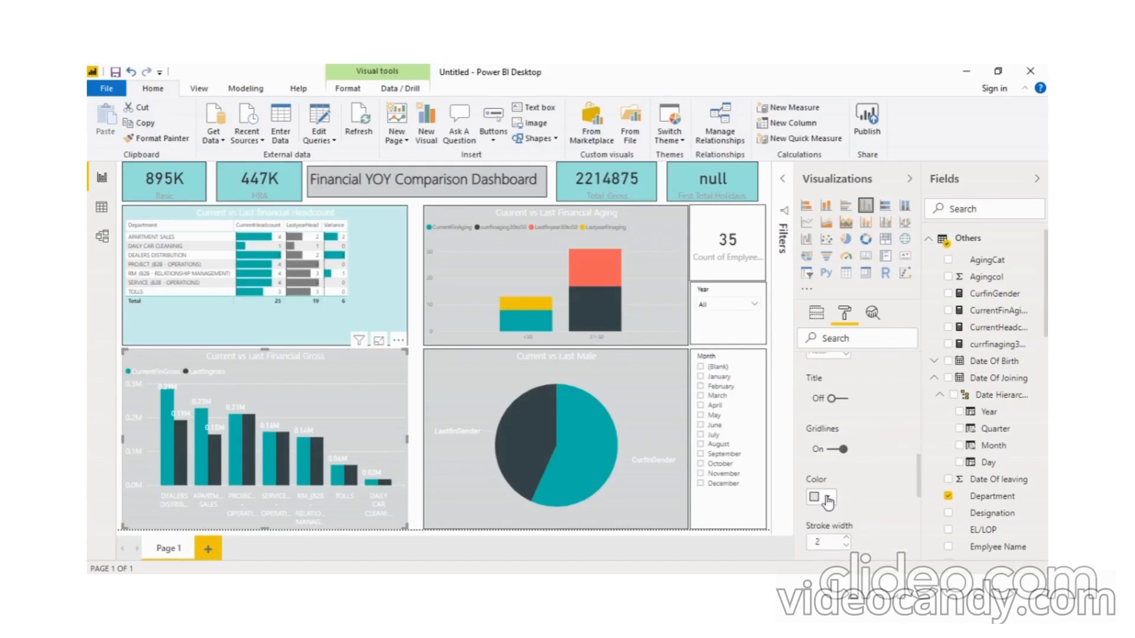
pyautogui.click(829, 501)
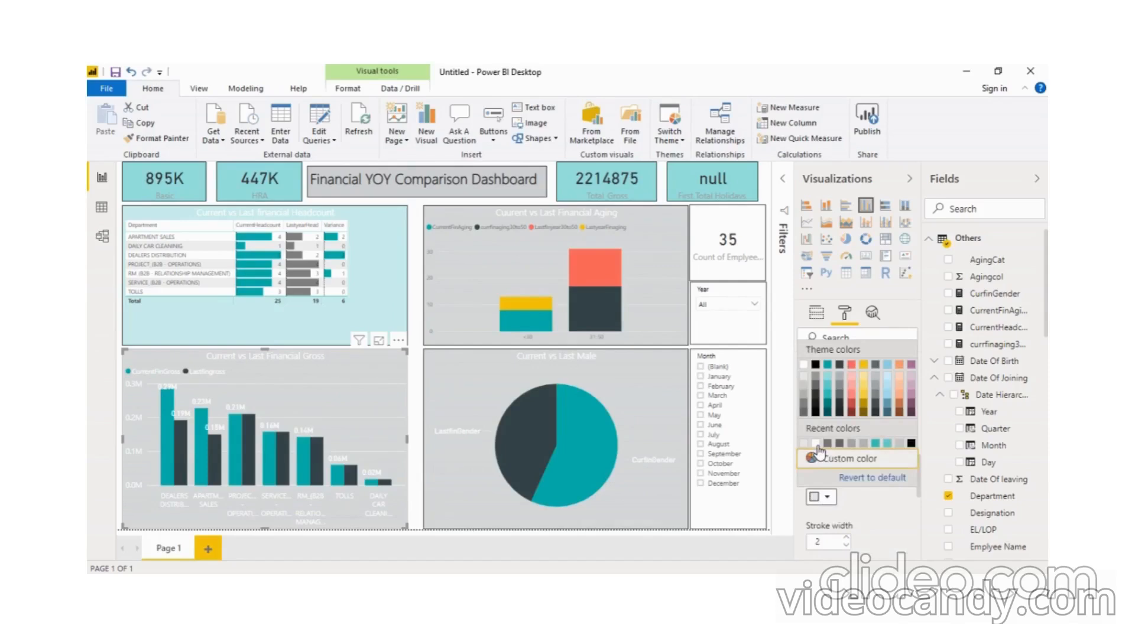
pyautogui.click(817, 446)
pyautogui.scroll(2, 883, 448)
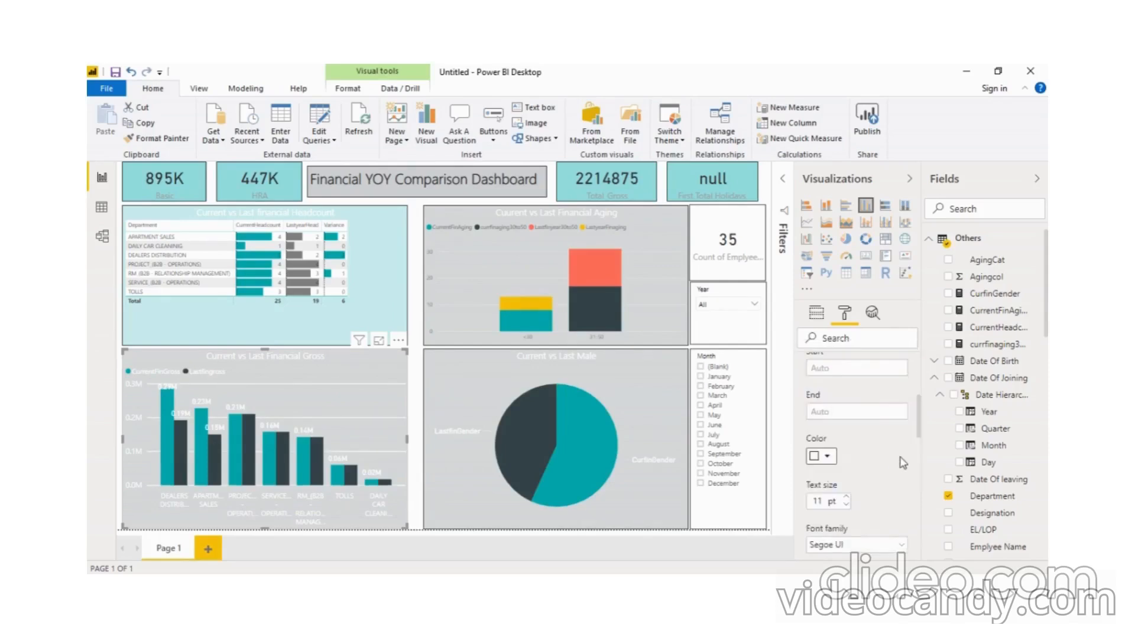
pyautogui.scroll(-3, 903, 463)
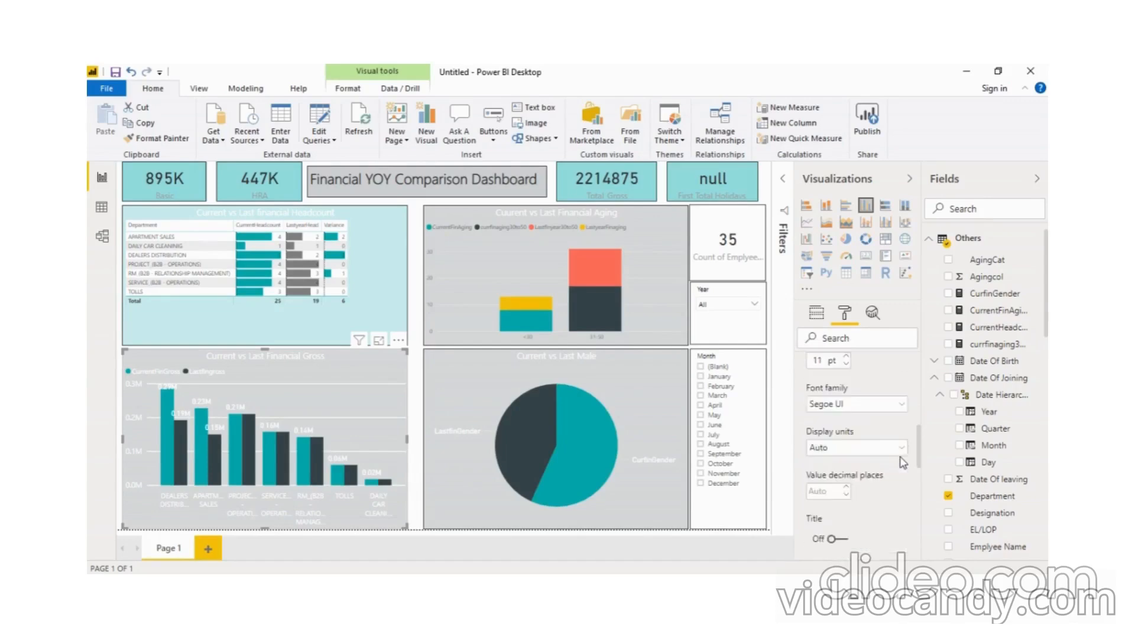
pyautogui.scroll(-1, 903, 462)
pyautogui.scroll(-1, 903, 463)
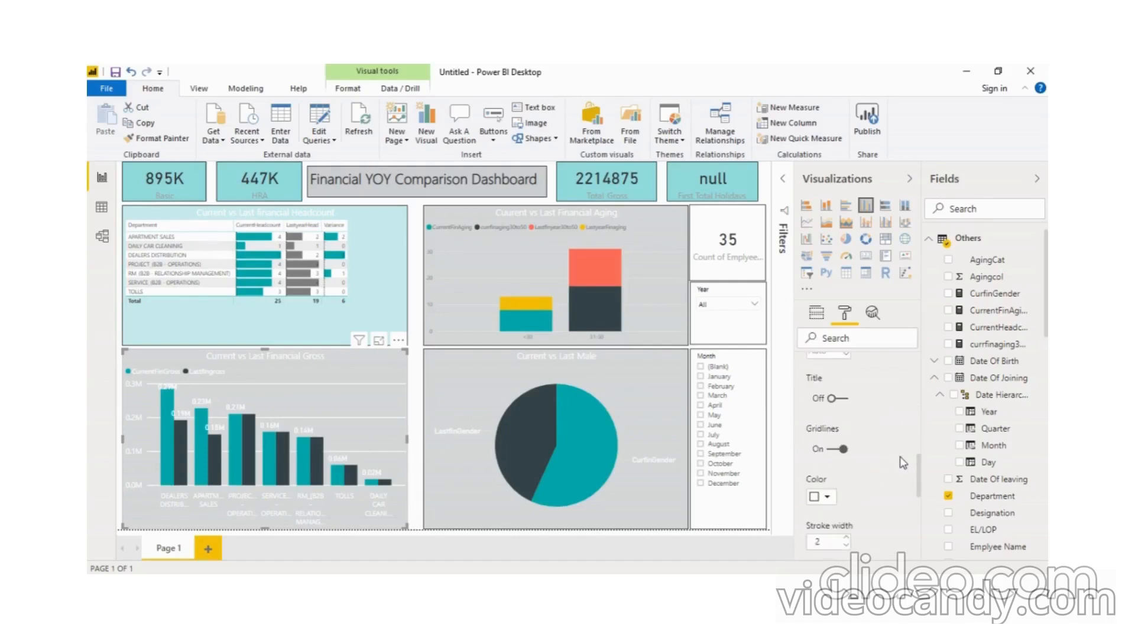
pyautogui.scroll(6, 902, 463)
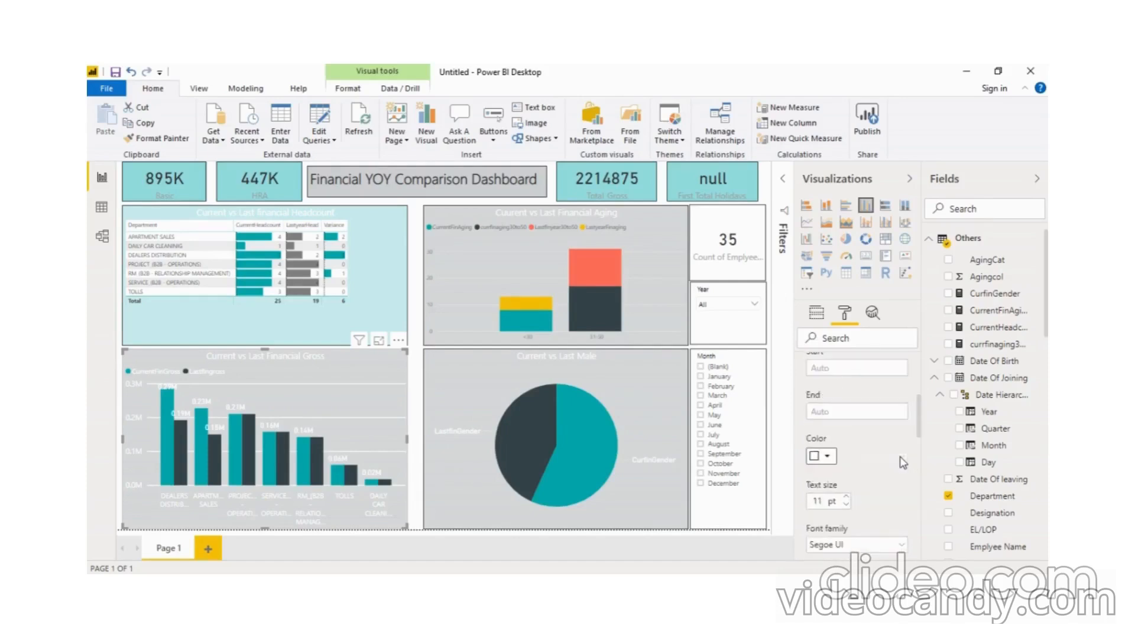
# Step: Set the legend text of the Financial Aging chart to 10 pt and colour it white
pyautogui.click(655, 224)
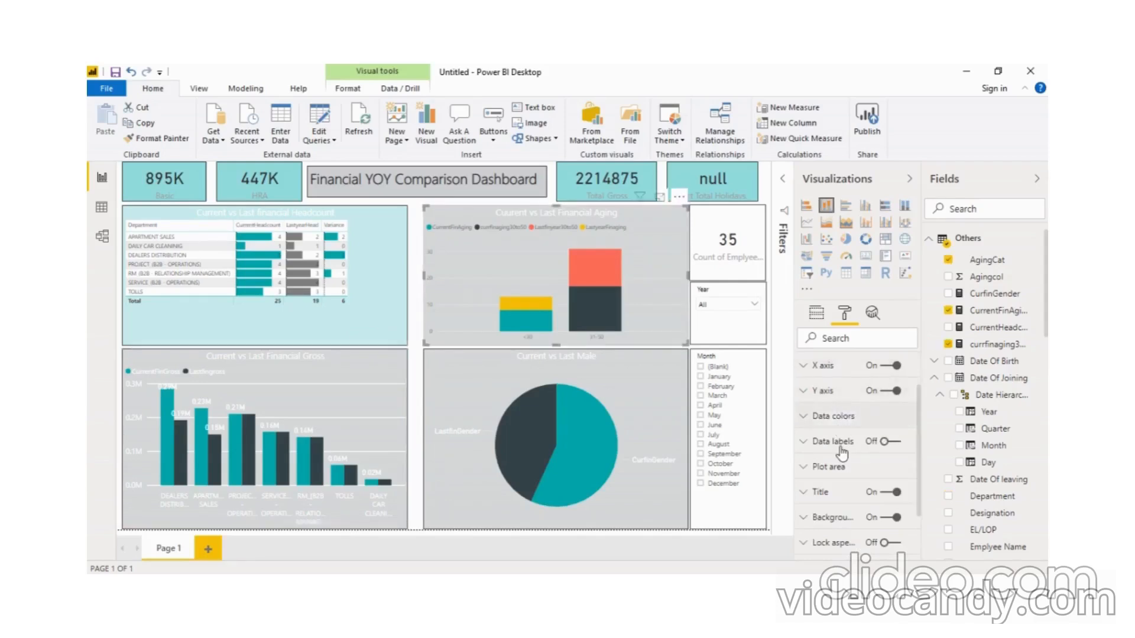
pyautogui.scroll(1, 834, 414)
pyautogui.click(826, 392)
pyautogui.scroll(-2, 845, 437)
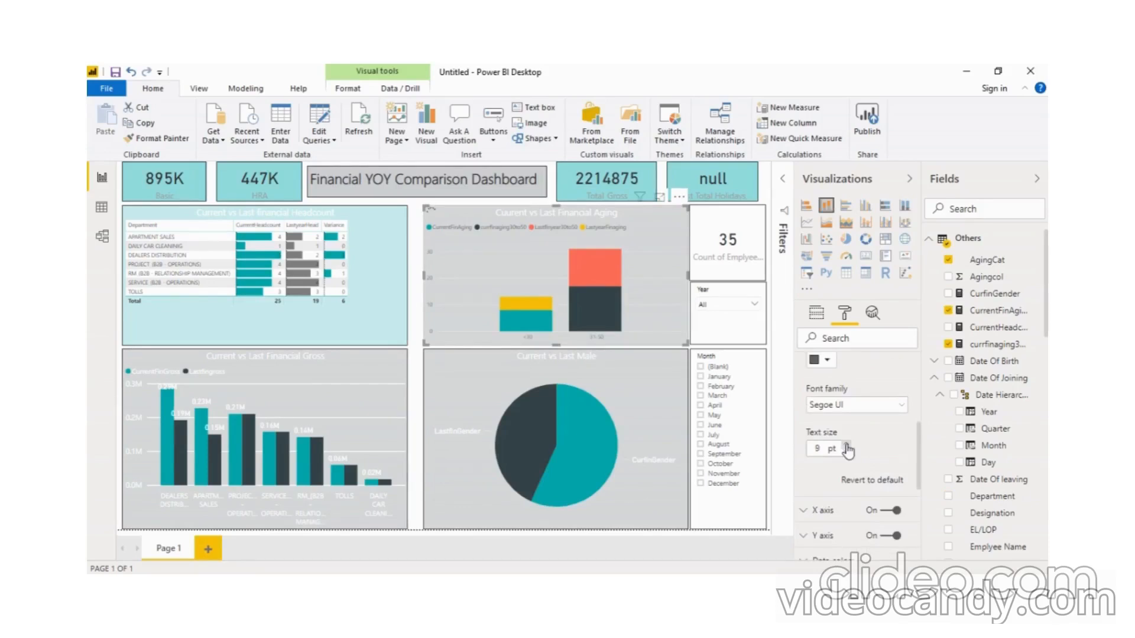
pyautogui.scroll(2, 848, 451)
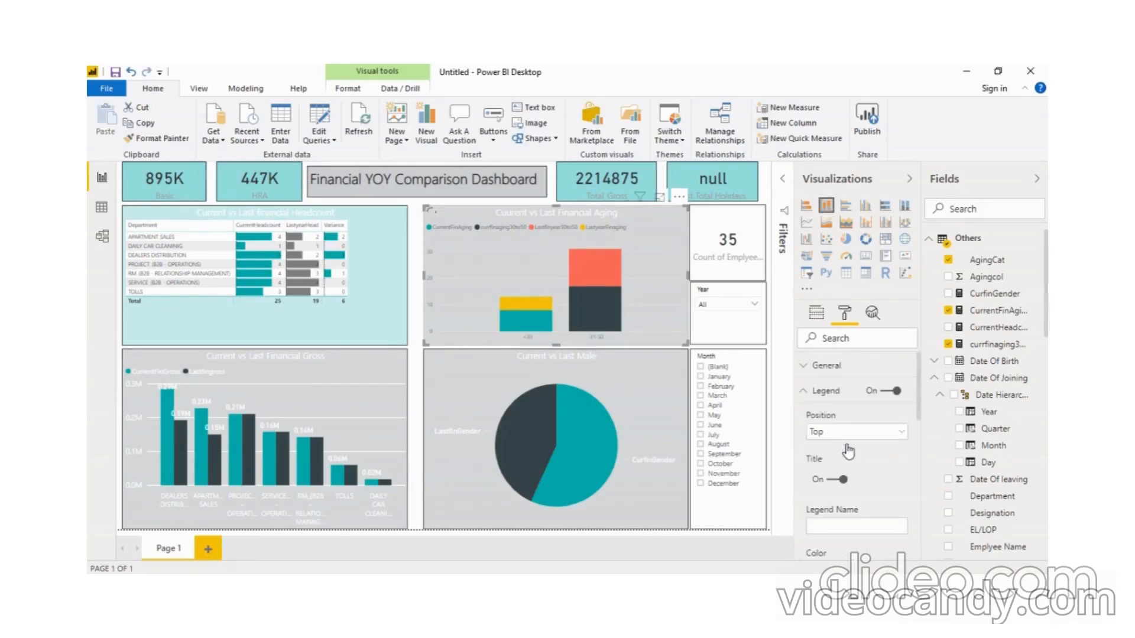
pyautogui.scroll(-3, 849, 452)
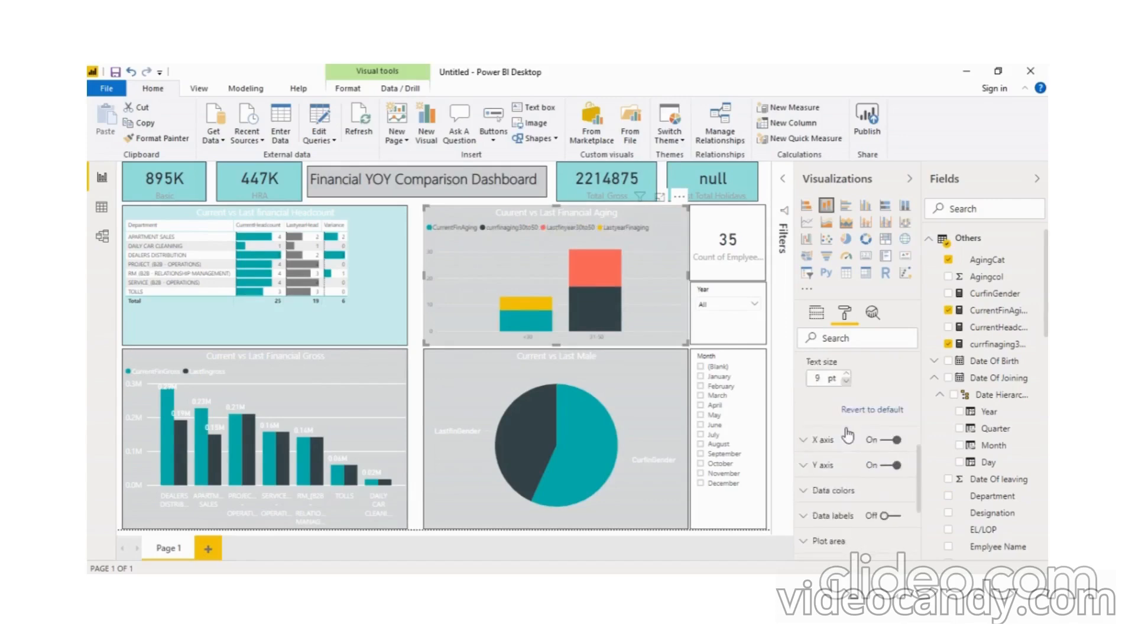
pyautogui.click(848, 437)
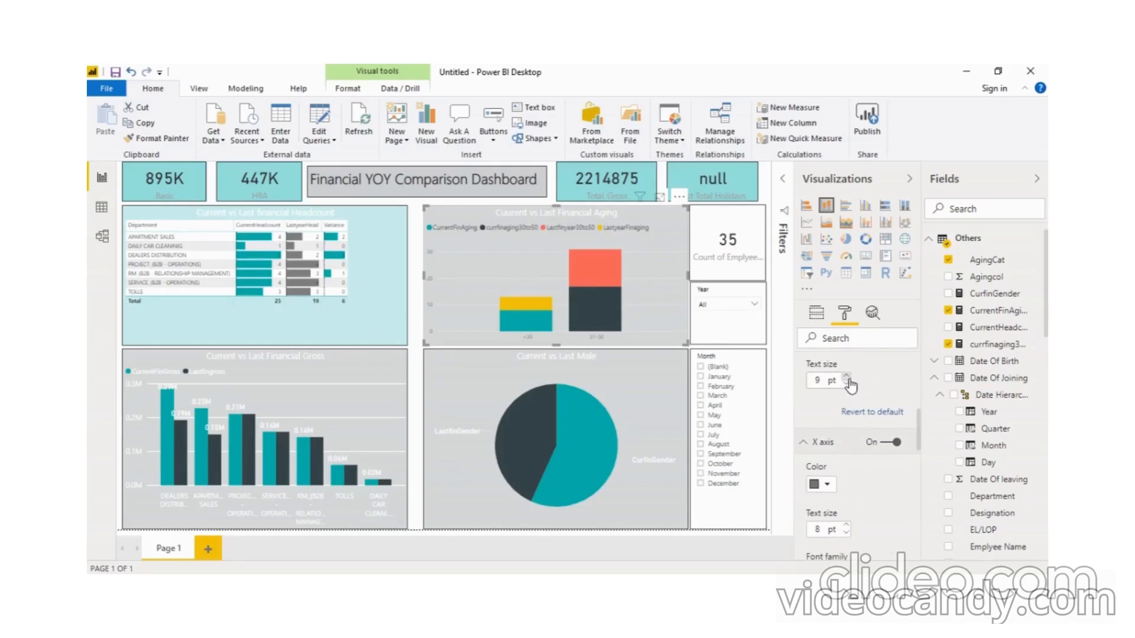
pyautogui.scroll(2, 849, 386)
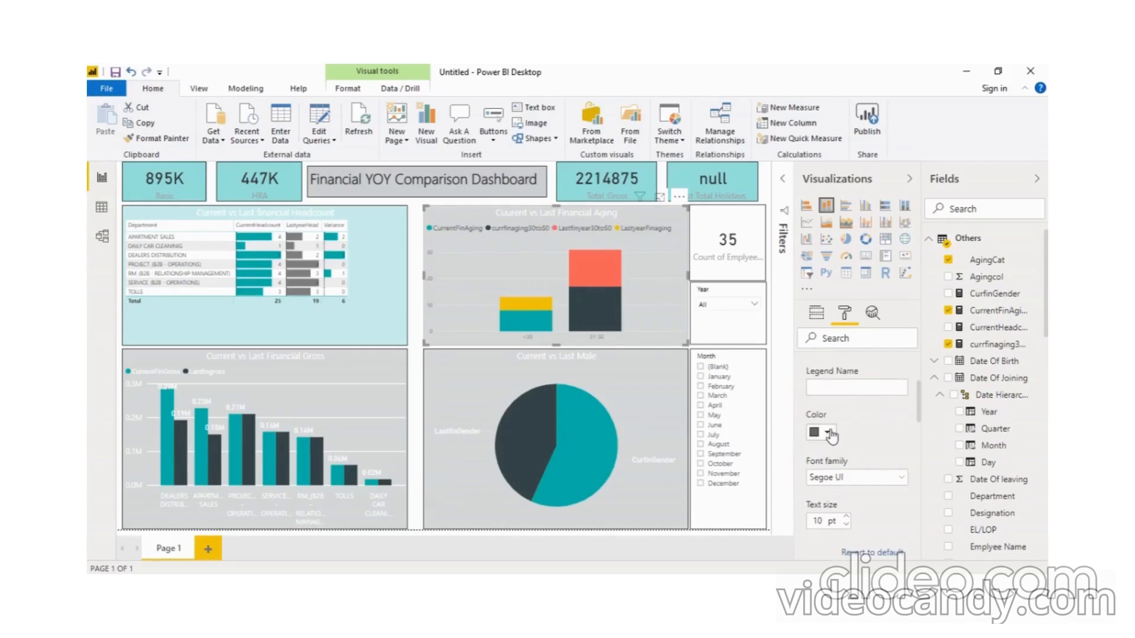
pyautogui.click(829, 433)
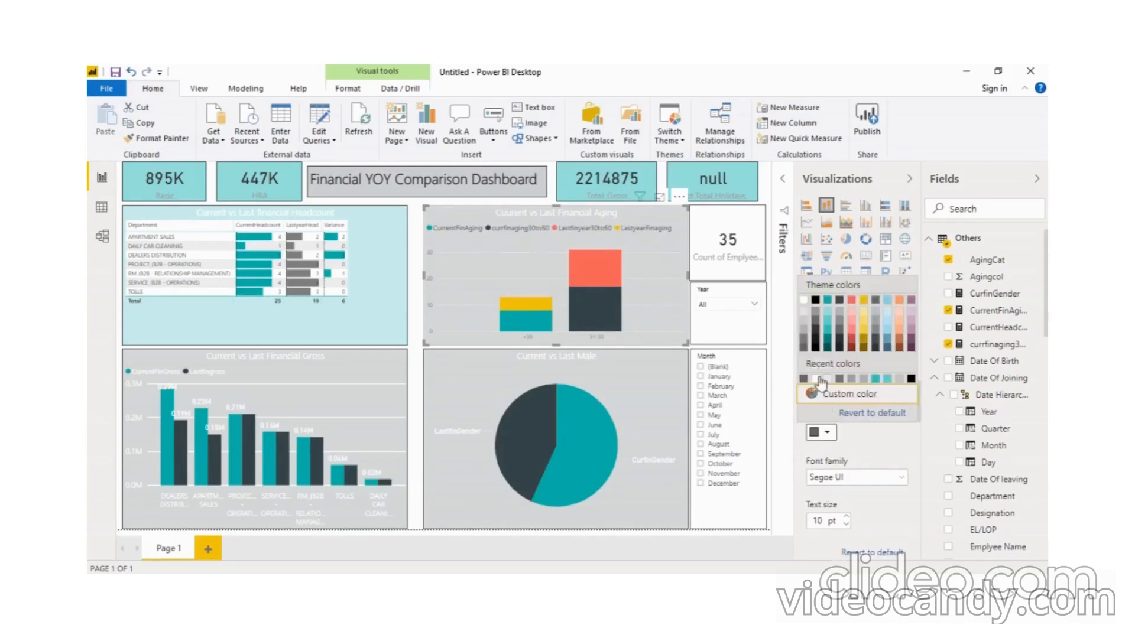
pyautogui.click(820, 379)
pyautogui.scroll(-2, 866, 481)
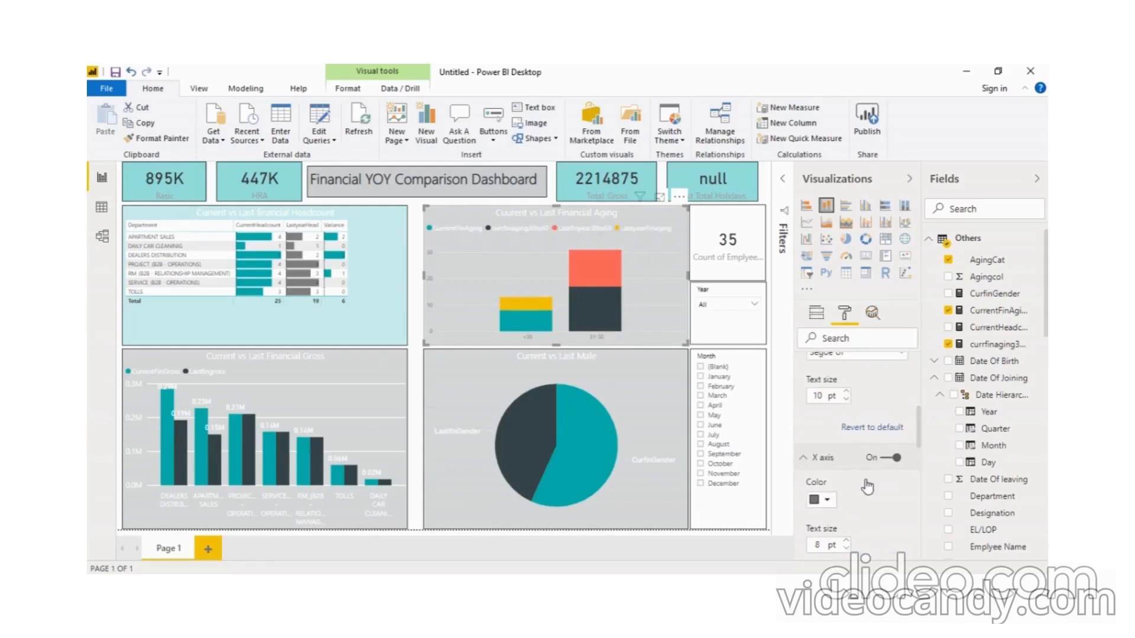
# Step: Colour the X-axis labels of the Financial Aging chart white and set their text size to 11 pt
pyautogui.scroll(-2, 867, 487)
pyautogui.click(829, 433)
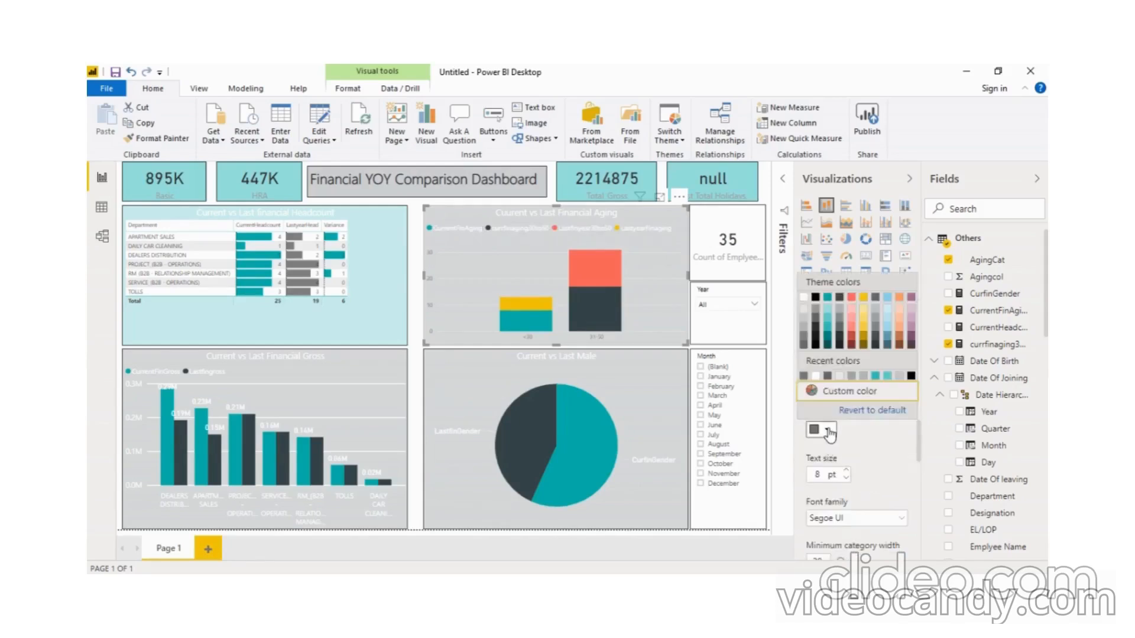
pyautogui.click(816, 378)
pyautogui.click(847, 472)
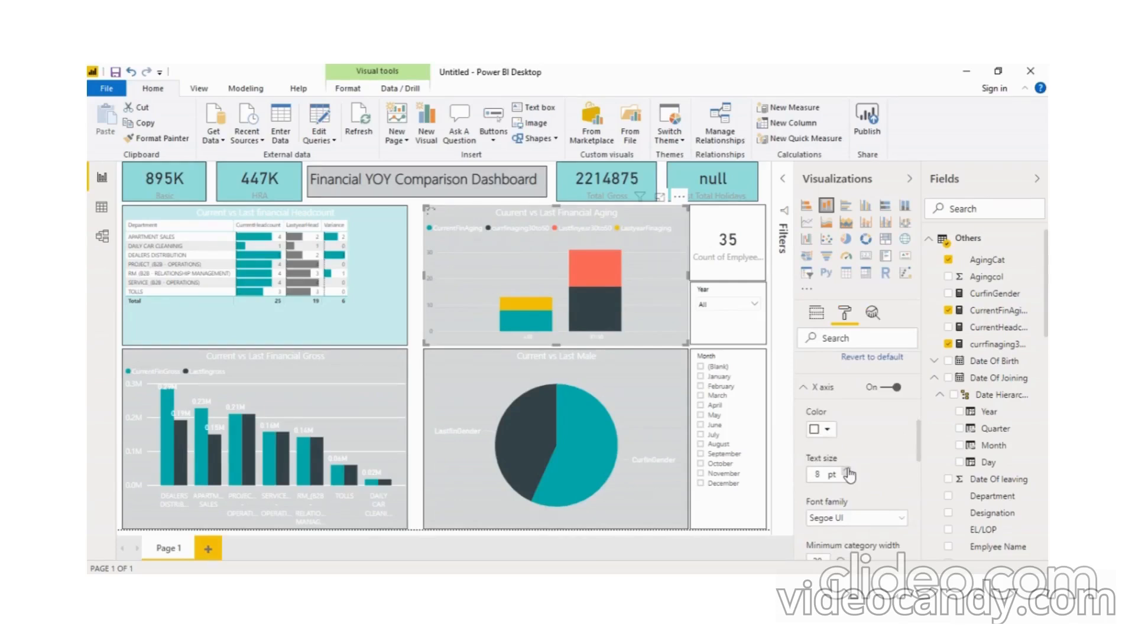
pyautogui.click(847, 471)
pyautogui.click(847, 471)
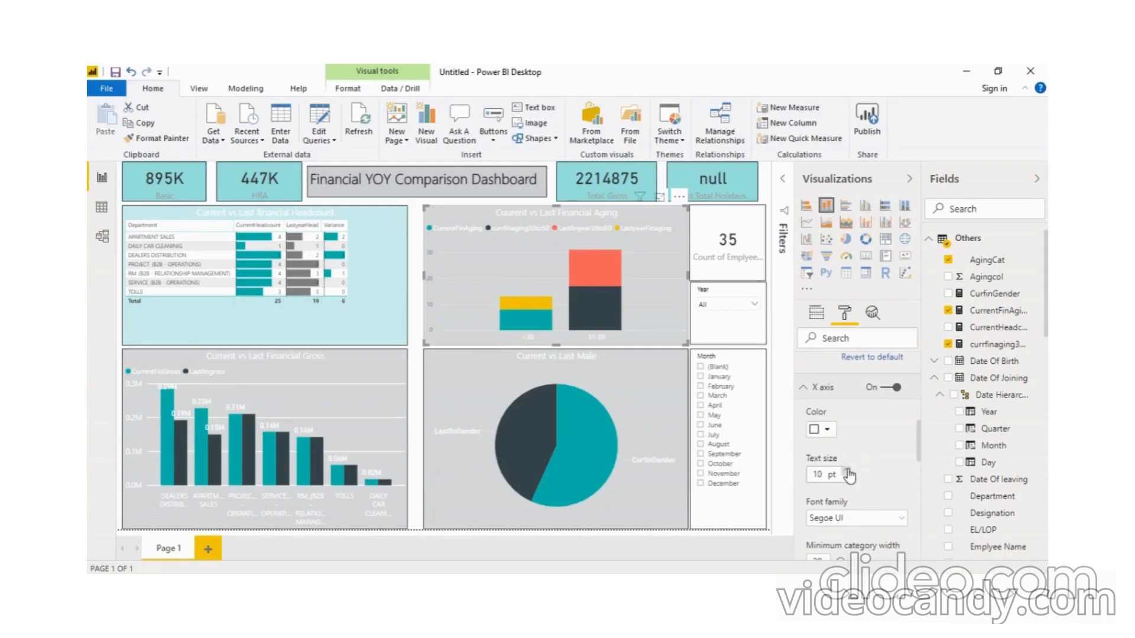
pyautogui.click(847, 471)
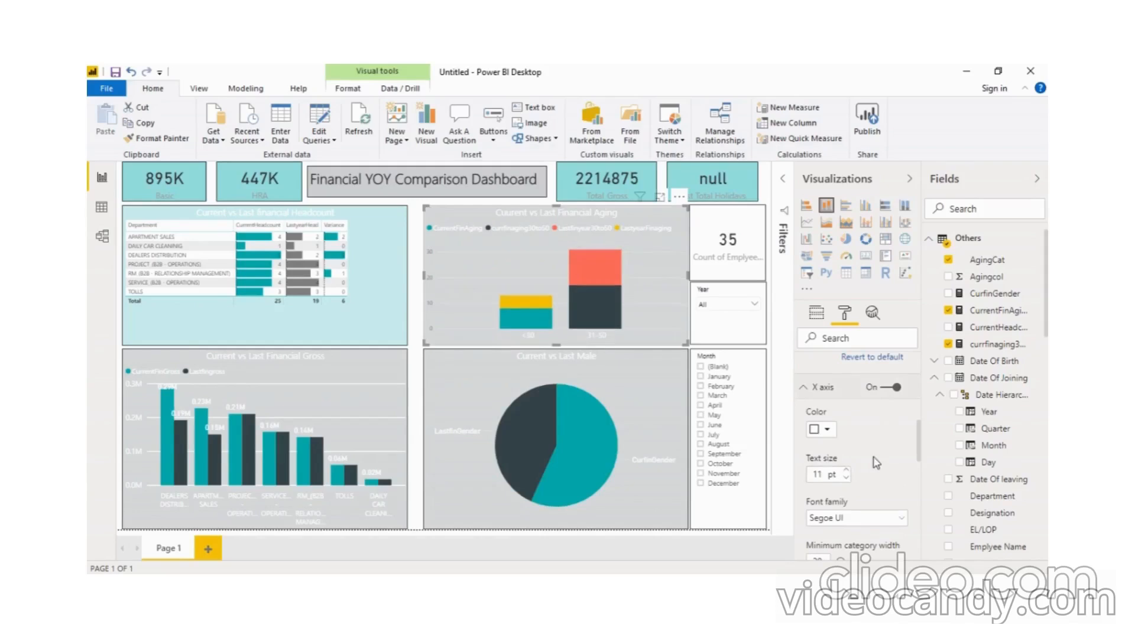
# Step: Colour the Y-axis labels of the Financial Aging chart white
pyautogui.click(830, 389)
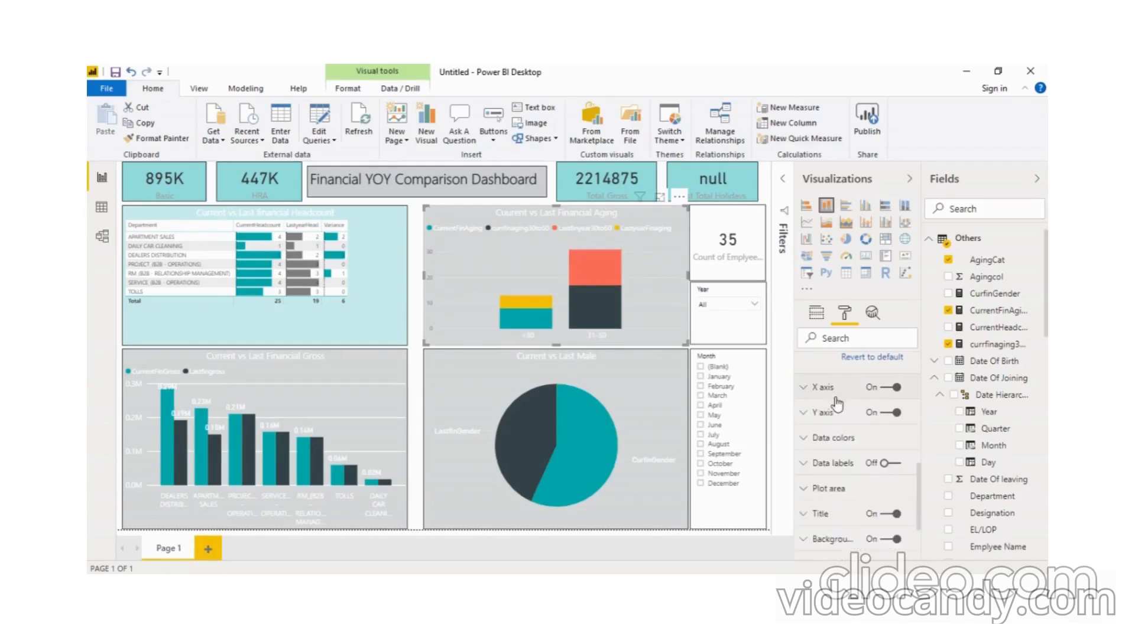
pyautogui.click(837, 416)
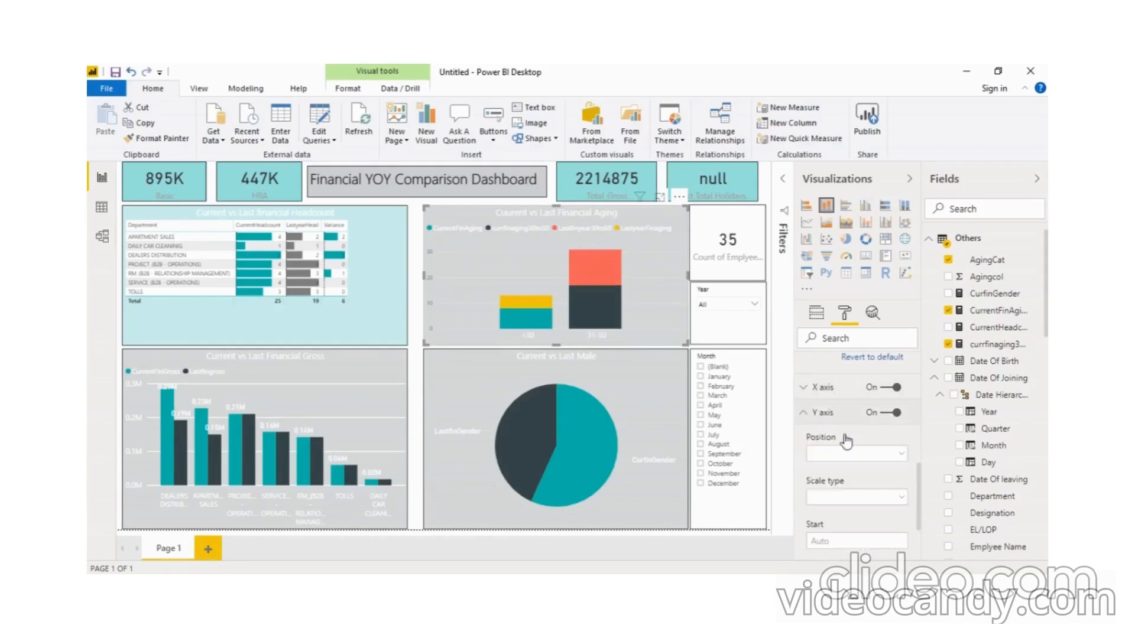
pyautogui.scroll(-4, 849, 443)
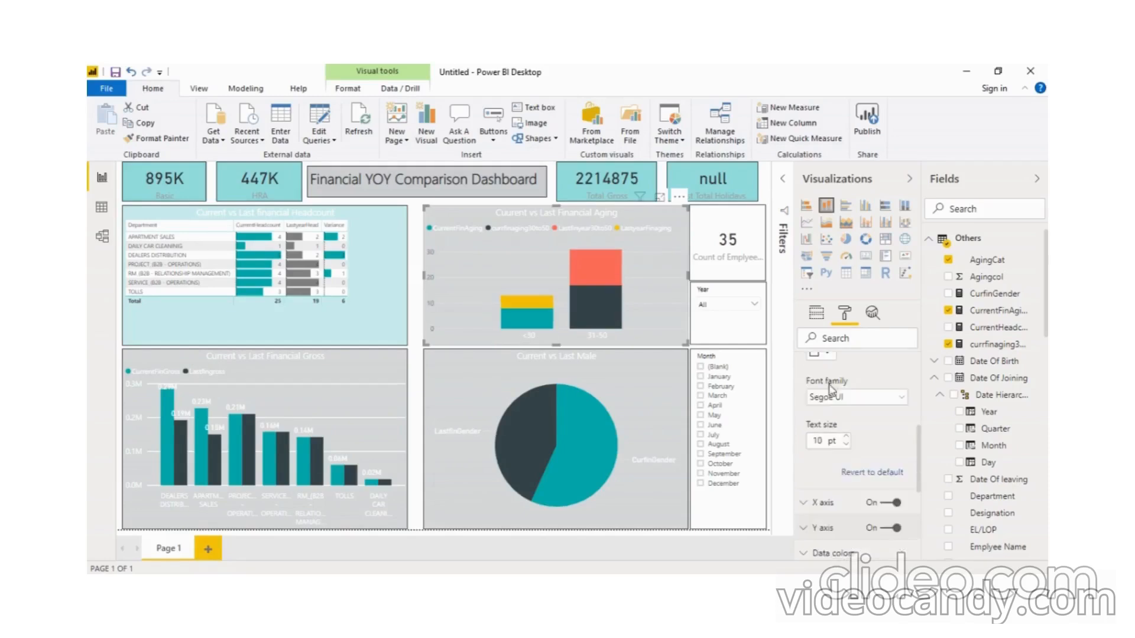
pyautogui.scroll(1, 829, 390)
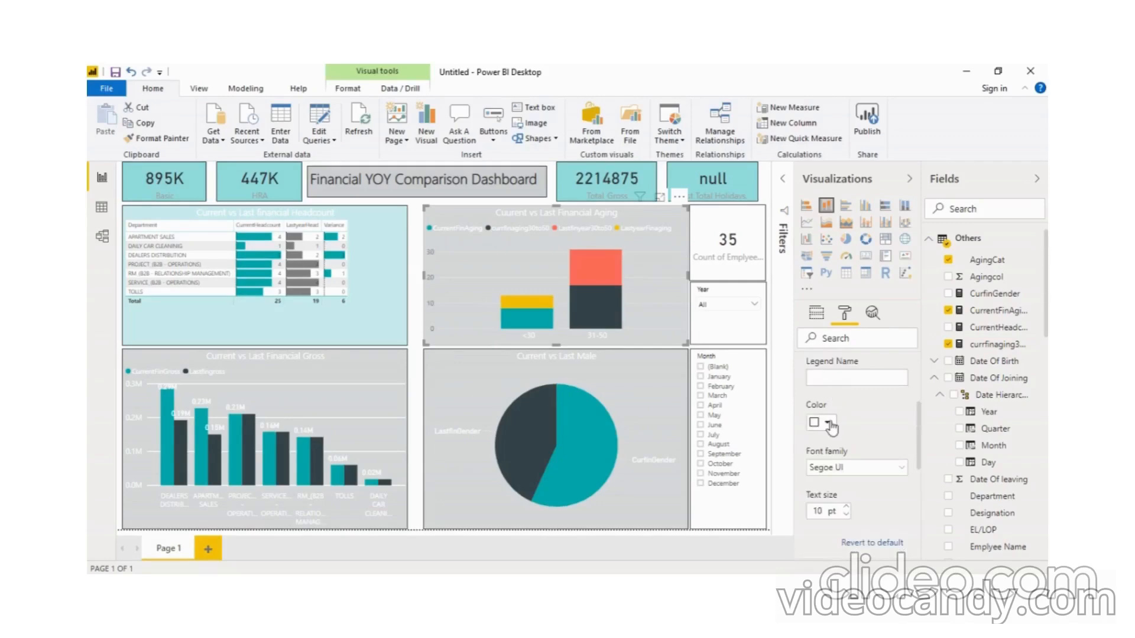
pyautogui.scroll(-2, 831, 426)
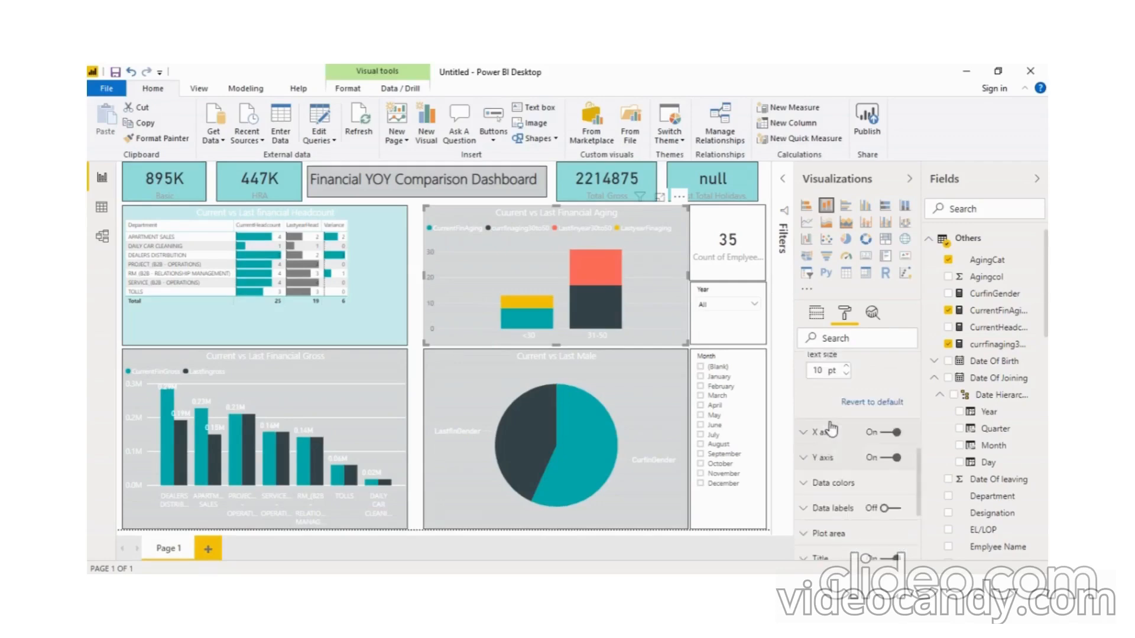
pyautogui.click(842, 464)
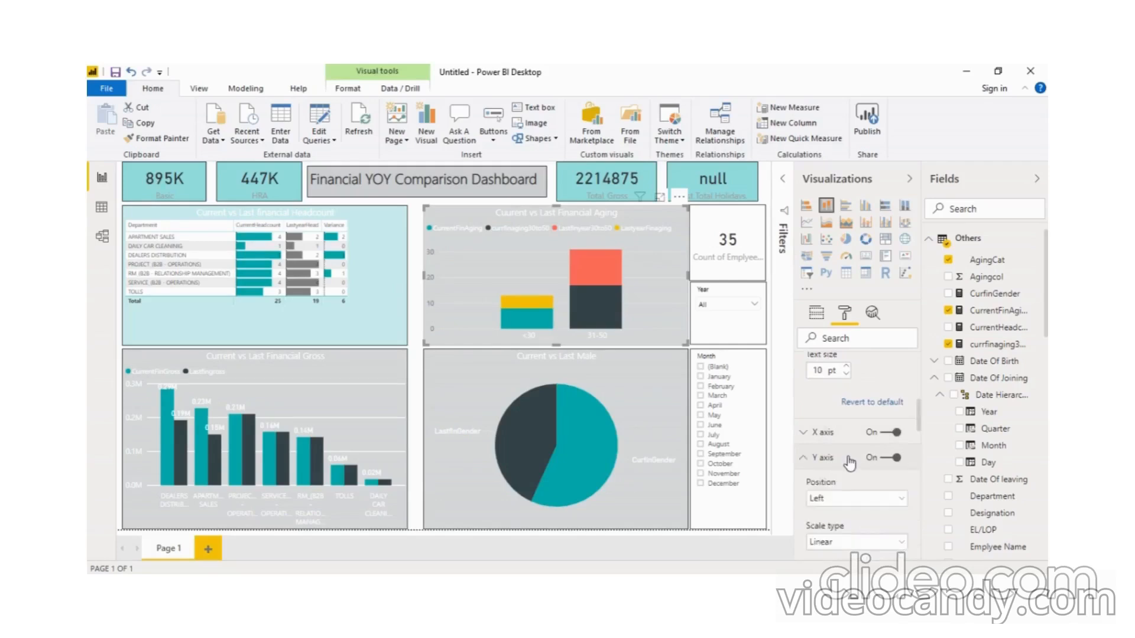
pyautogui.scroll(-5, 849, 465)
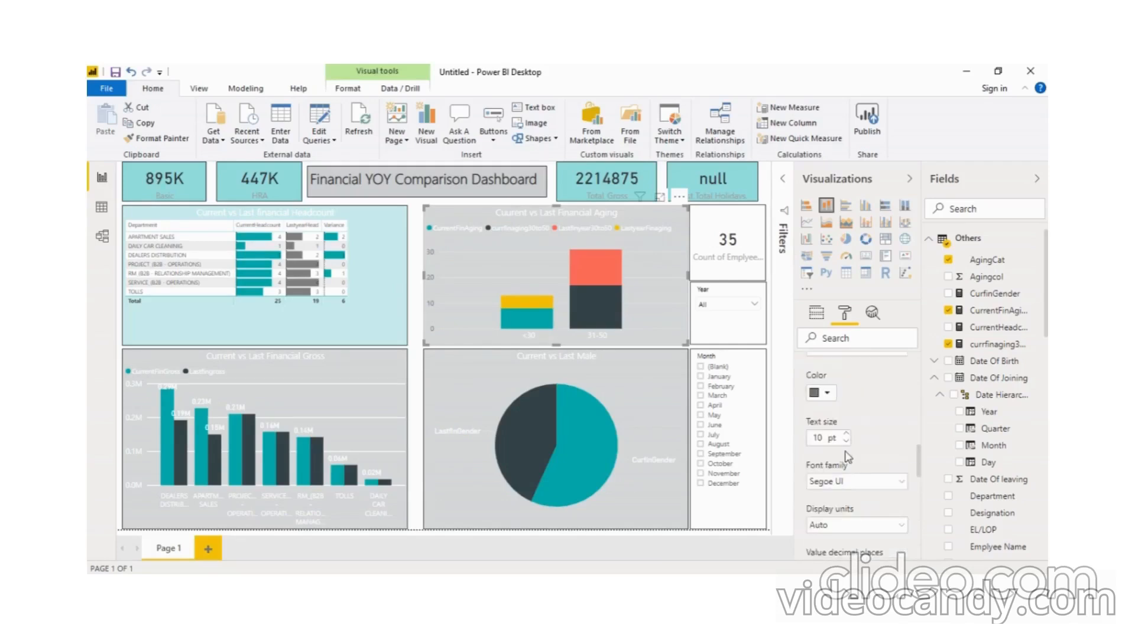
pyautogui.click(820, 393)
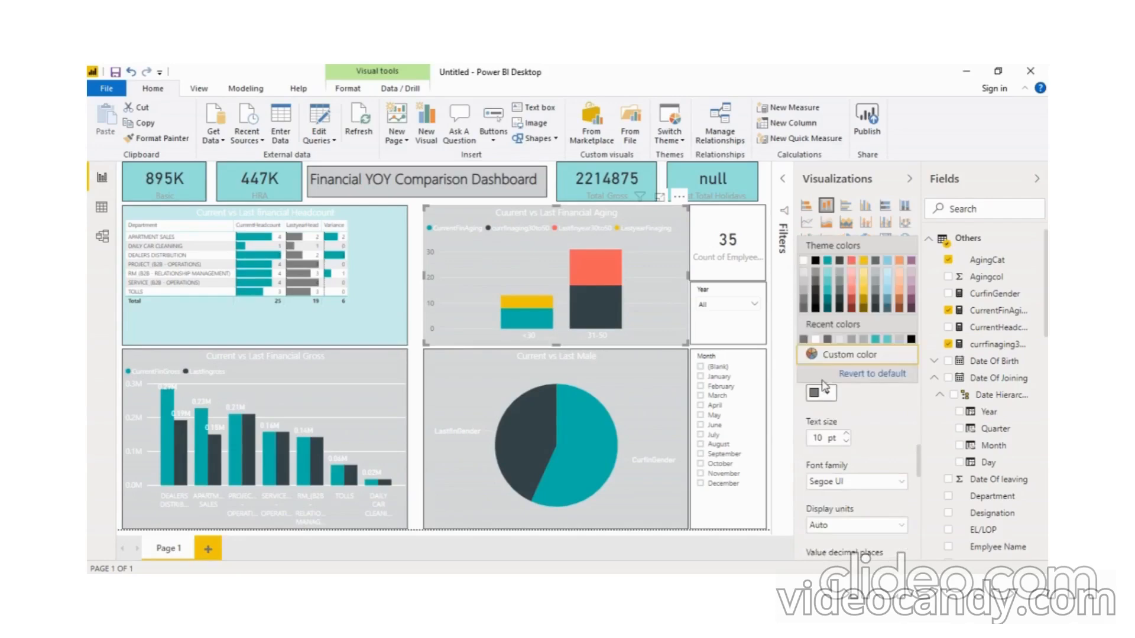
pyautogui.click(817, 342)
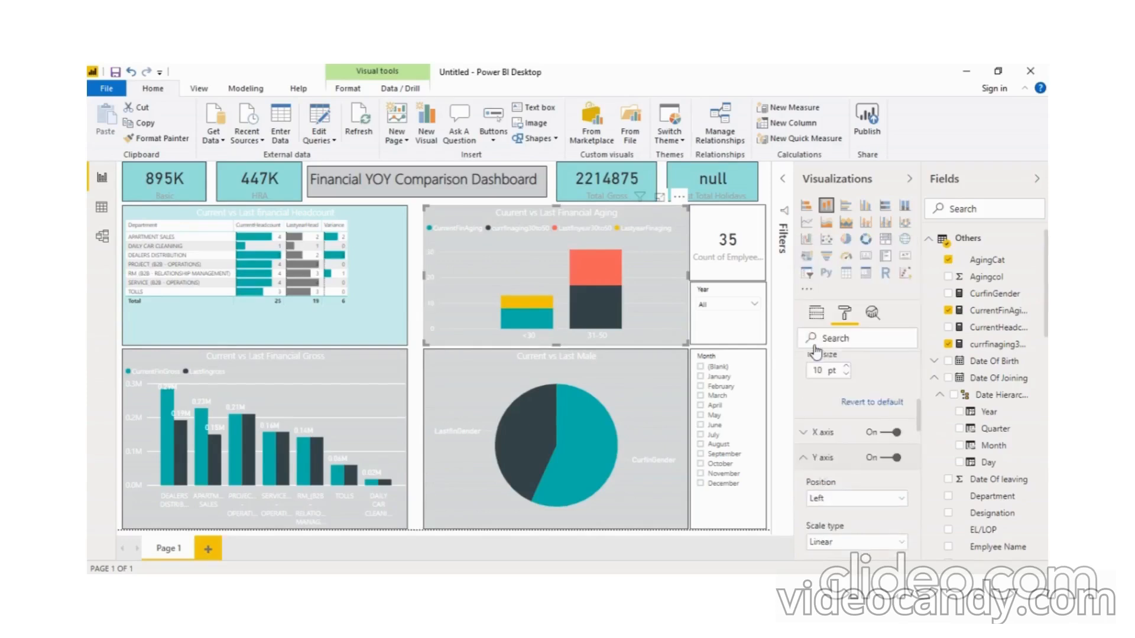
# Step: Set the detail labels of the Current vs Last Male pie chart to the Category, percent of total style
pyautogui.click(589, 376)
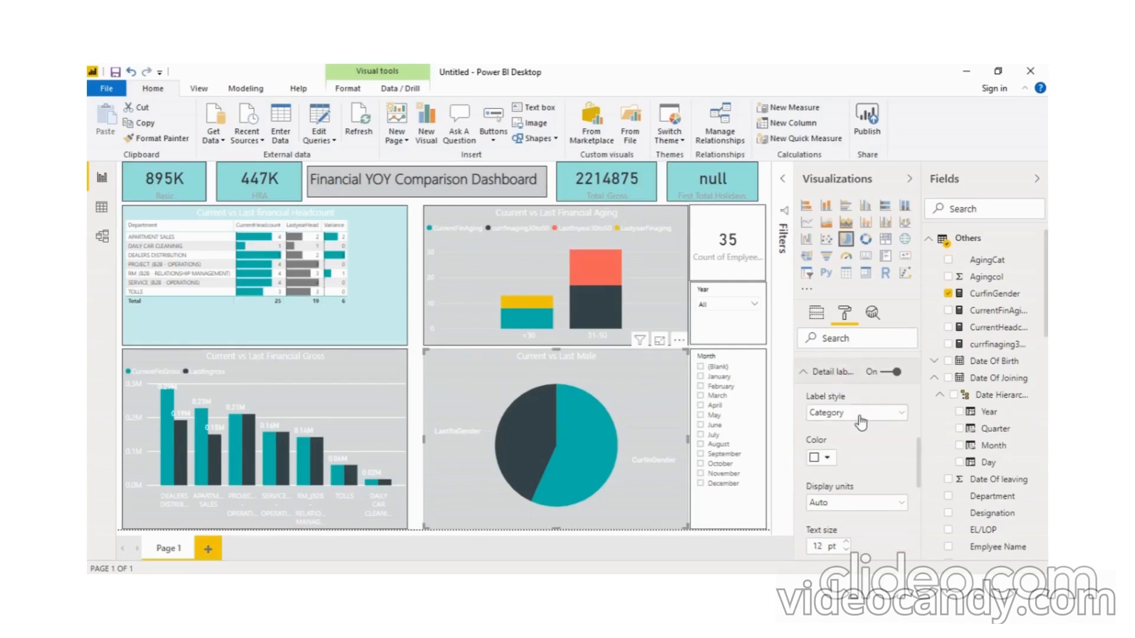
pyautogui.scroll(-1, 874, 453)
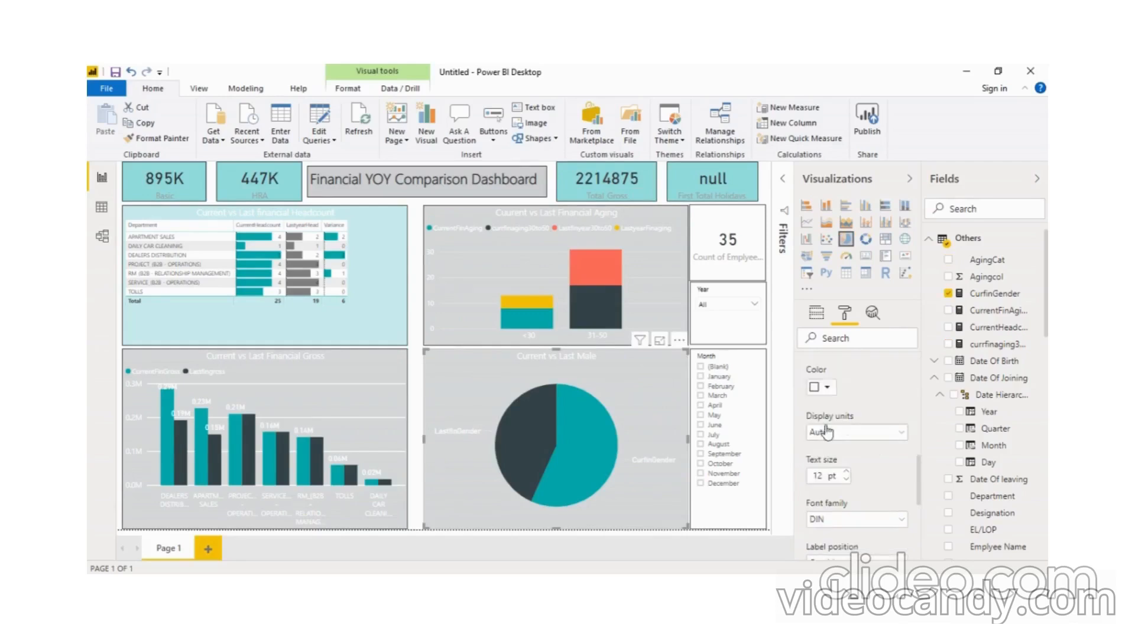
pyautogui.click(842, 433)
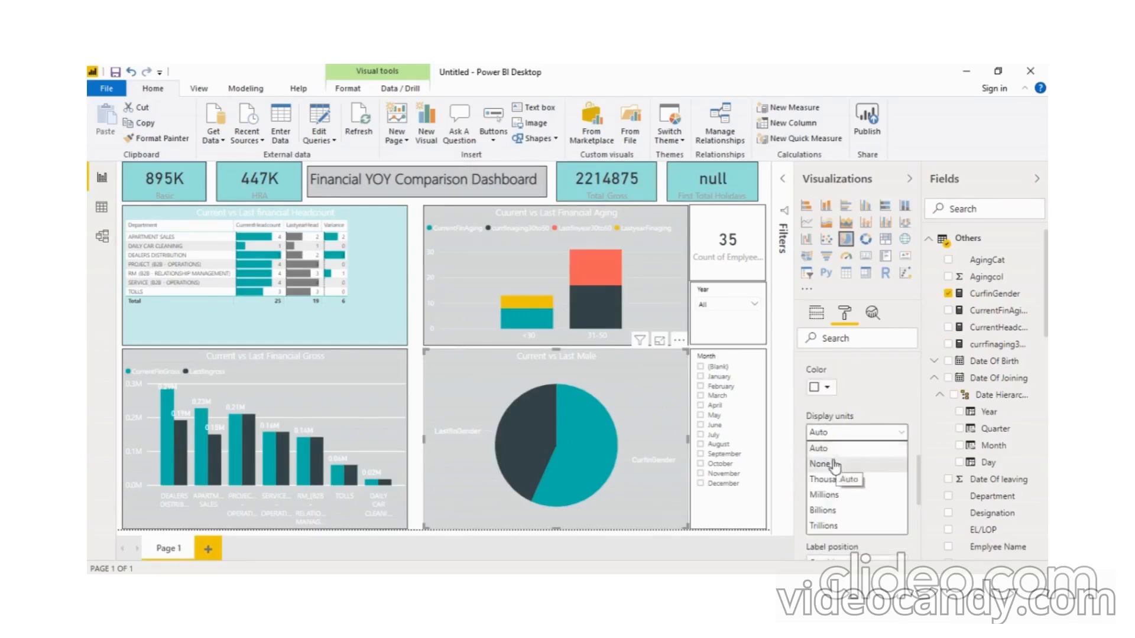
pyautogui.click(833, 465)
pyautogui.scroll(2, 882, 411)
pyautogui.scroll(1, 882, 411)
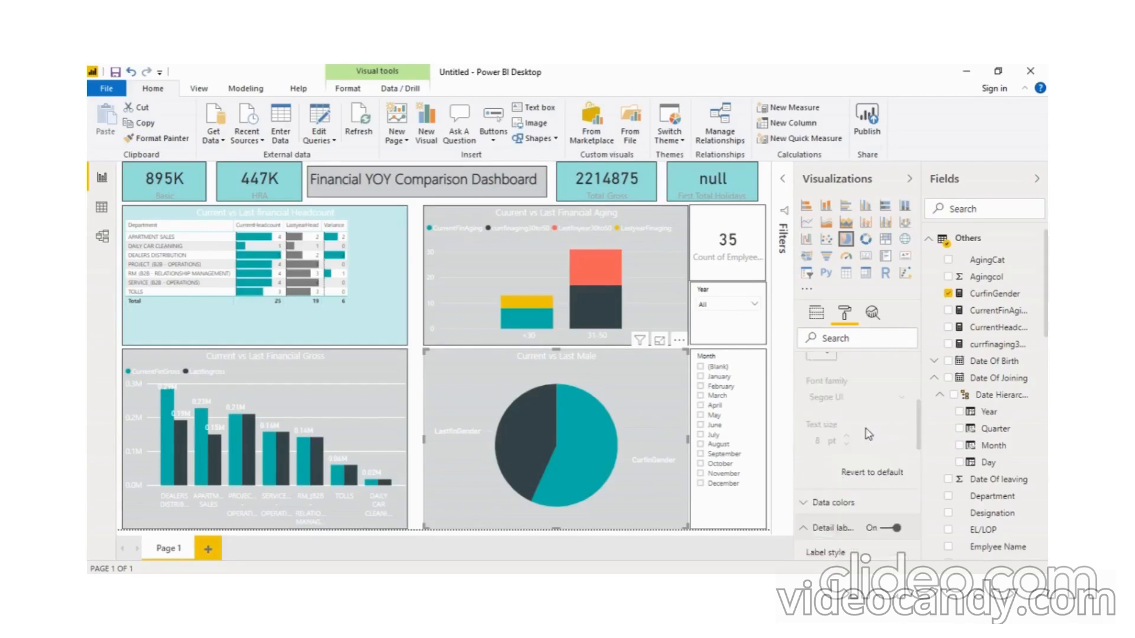
pyautogui.scroll(-1, 868, 435)
pyautogui.scroll(-1, 867, 435)
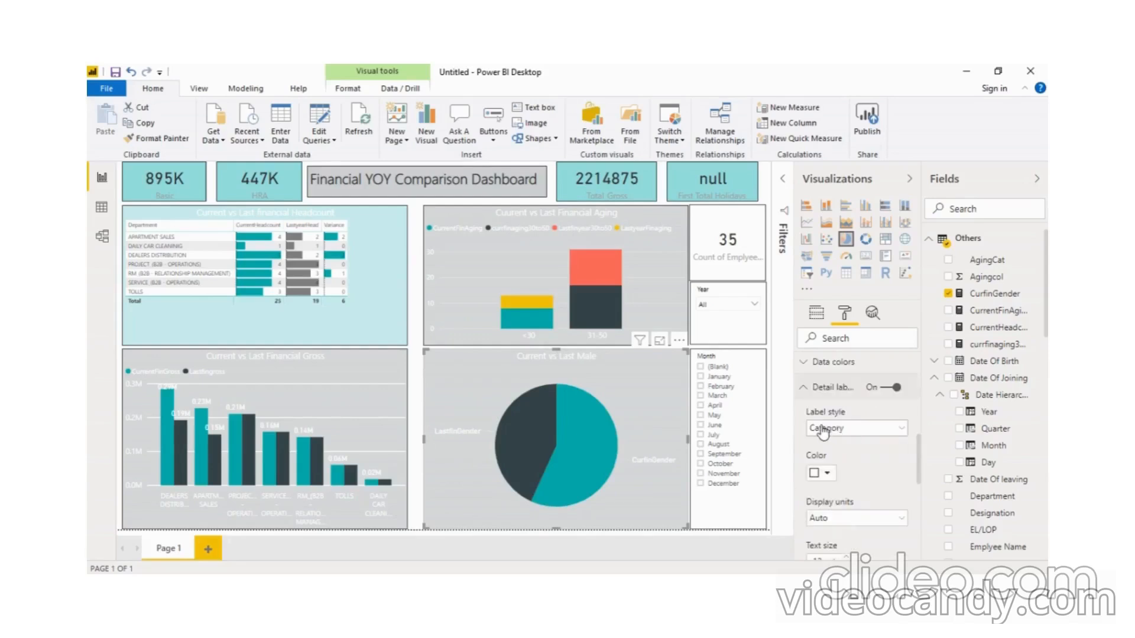
pyautogui.click(844, 431)
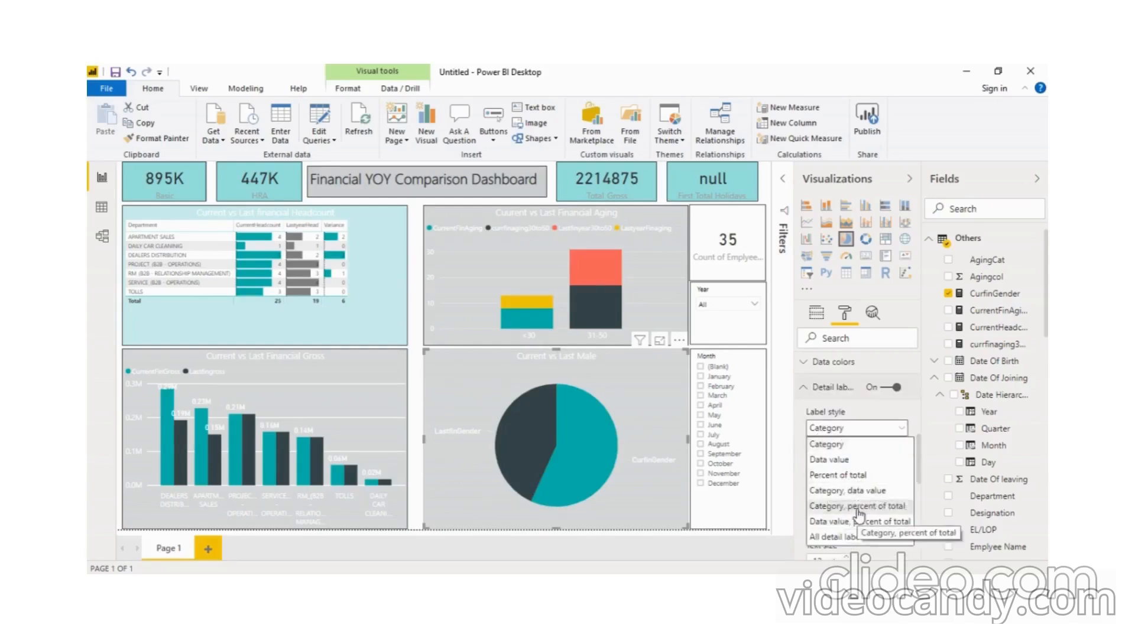
pyautogui.click(858, 512)
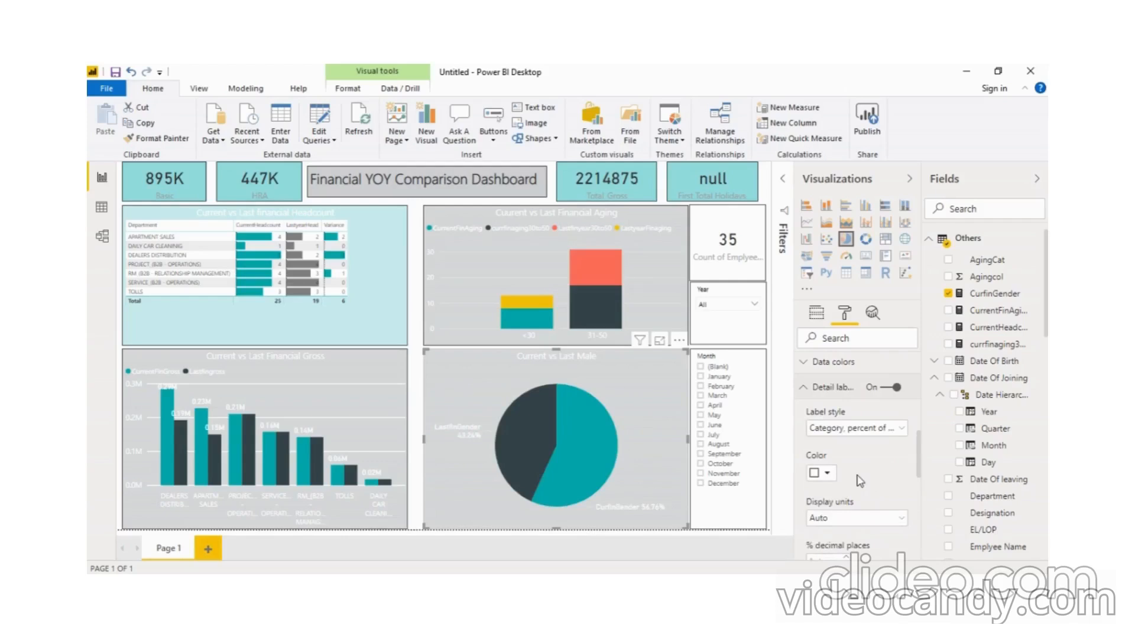
pyautogui.click(413, 391)
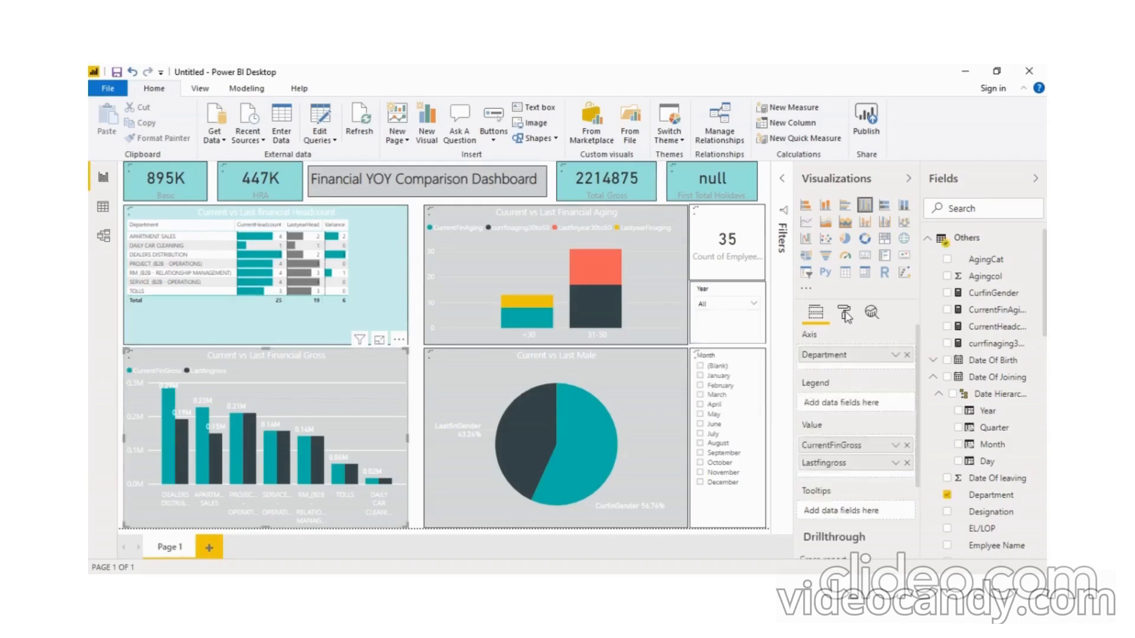
# Step: Colour the CurrentFinGross columns of the Current vs Last Financial Gross chart yellow
pyautogui.click(845, 315)
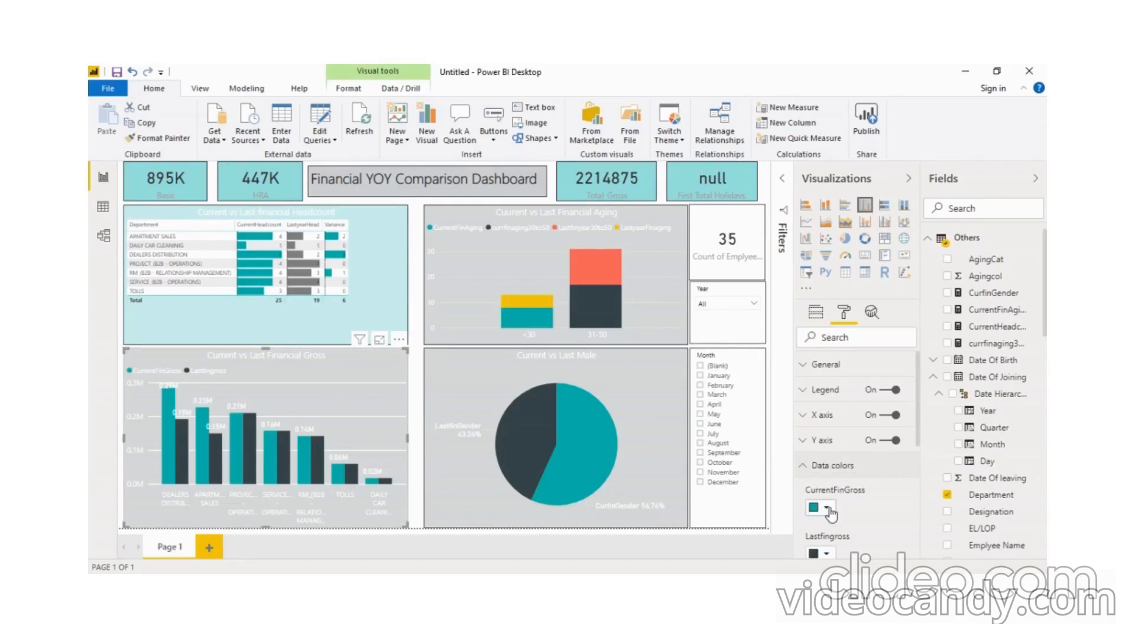
pyautogui.click(827, 510)
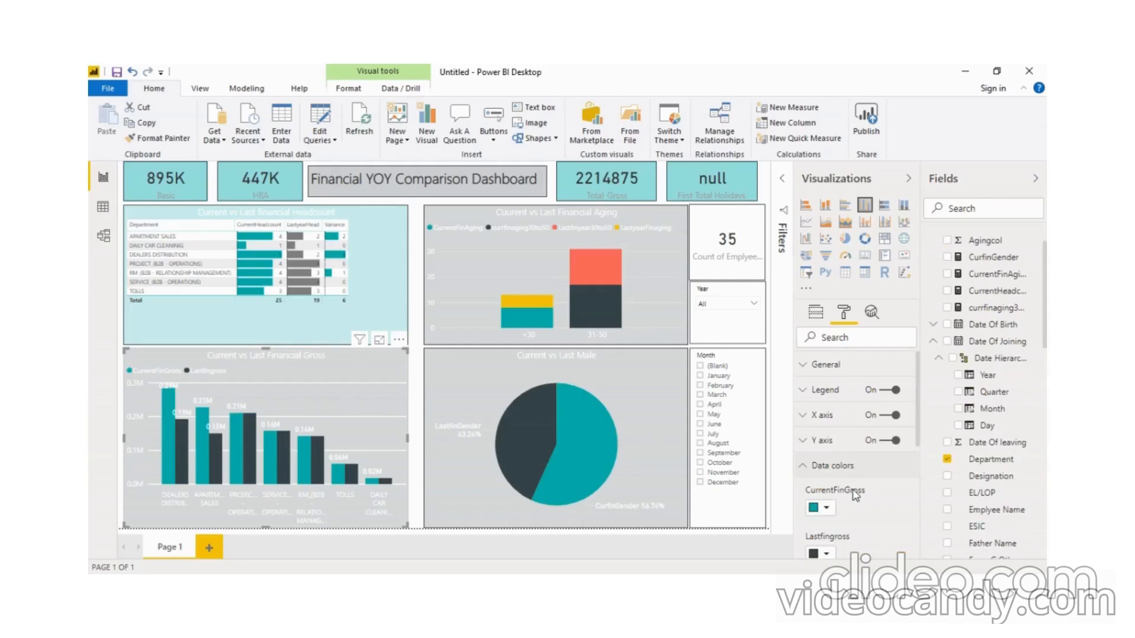
pyautogui.scroll(-2, 855, 496)
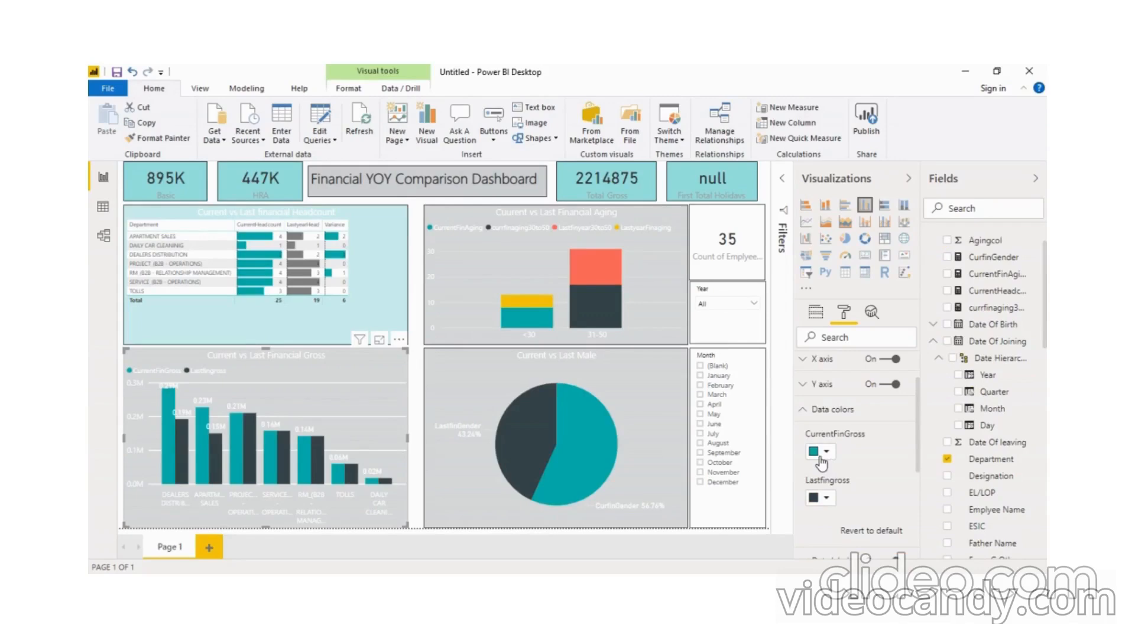
pyautogui.click(821, 452)
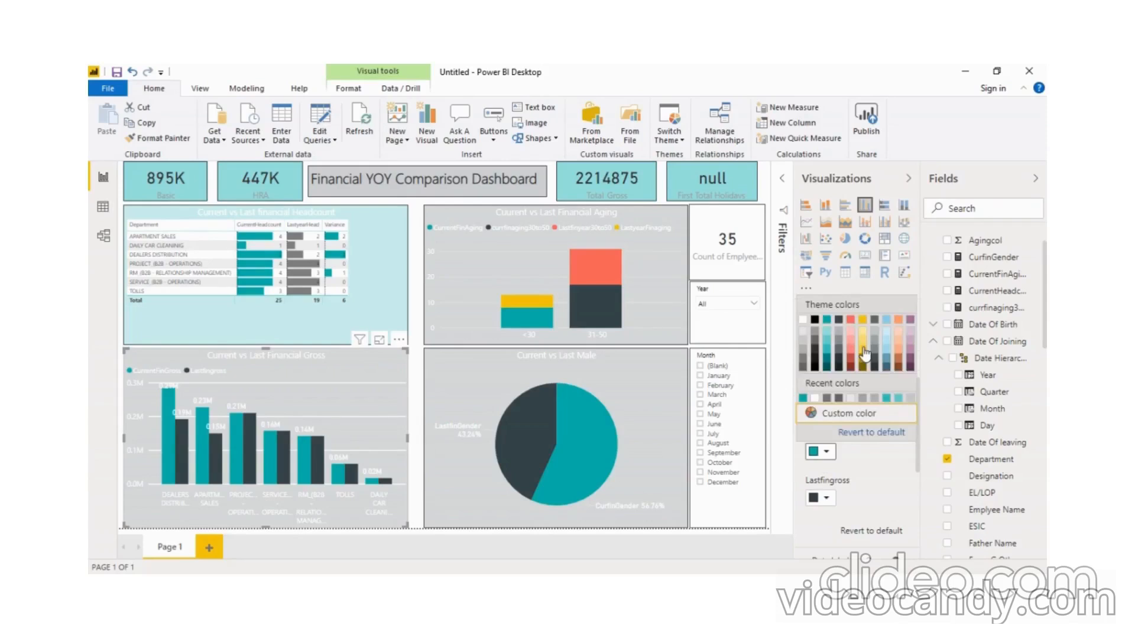
pyautogui.click(864, 354)
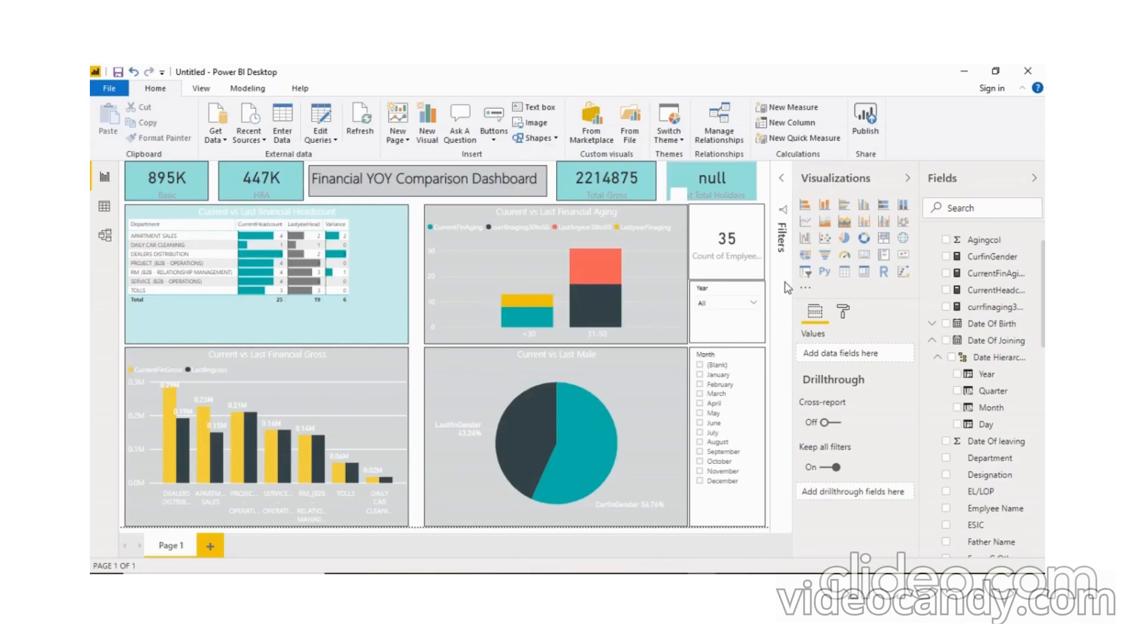
# Step: Change the aggregation of the Total Holidays card to Count
pyautogui.click(894, 353)
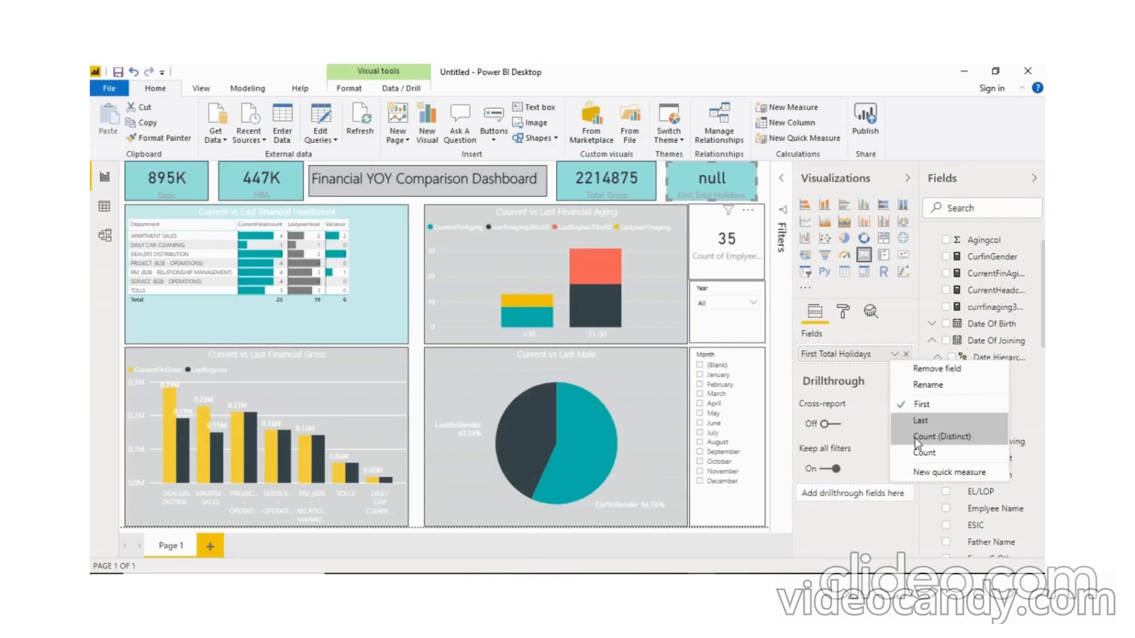
pyautogui.click(715, 197)
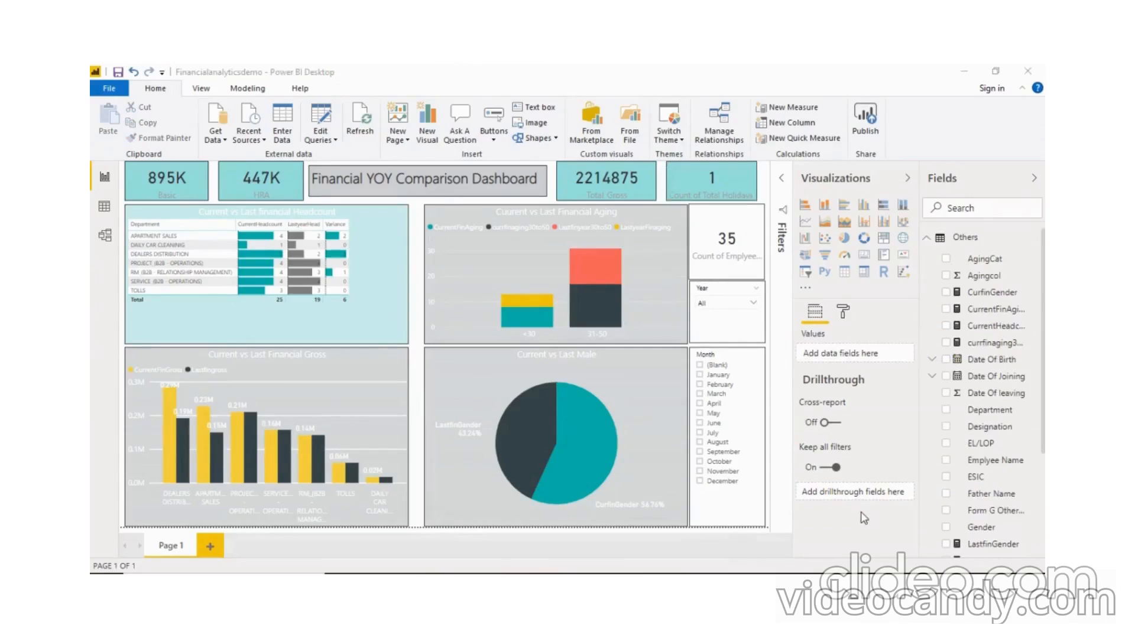
# Step: Colour the Lastfingross columns of the Current vs Last Financial Gross chart dark teal
pyautogui.click(367, 369)
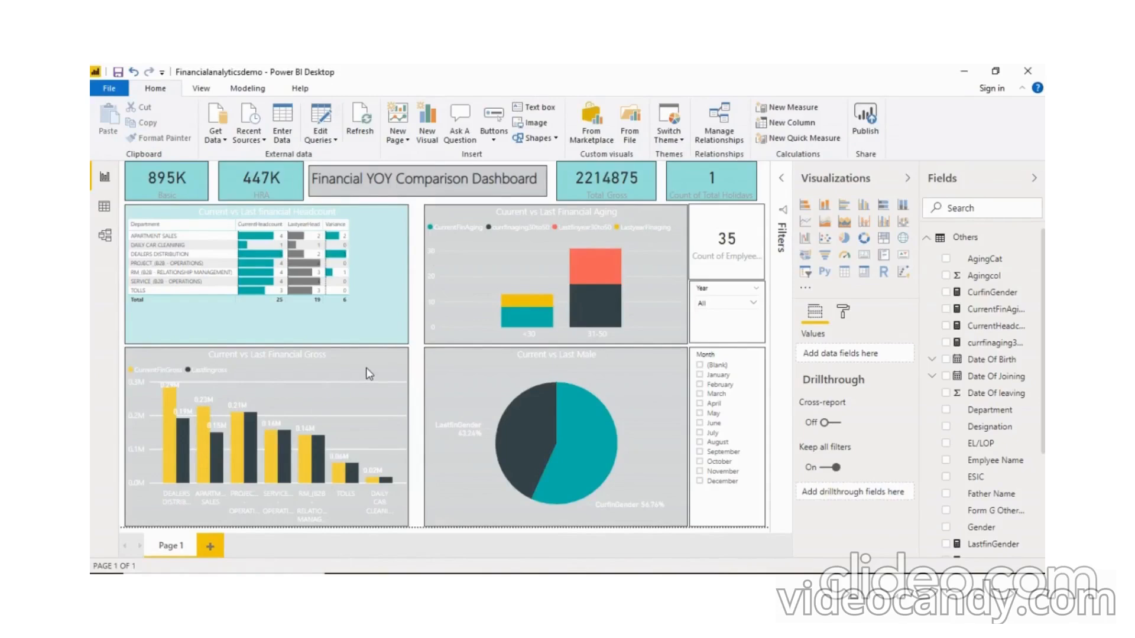
pyautogui.click(367, 368)
pyautogui.click(843, 312)
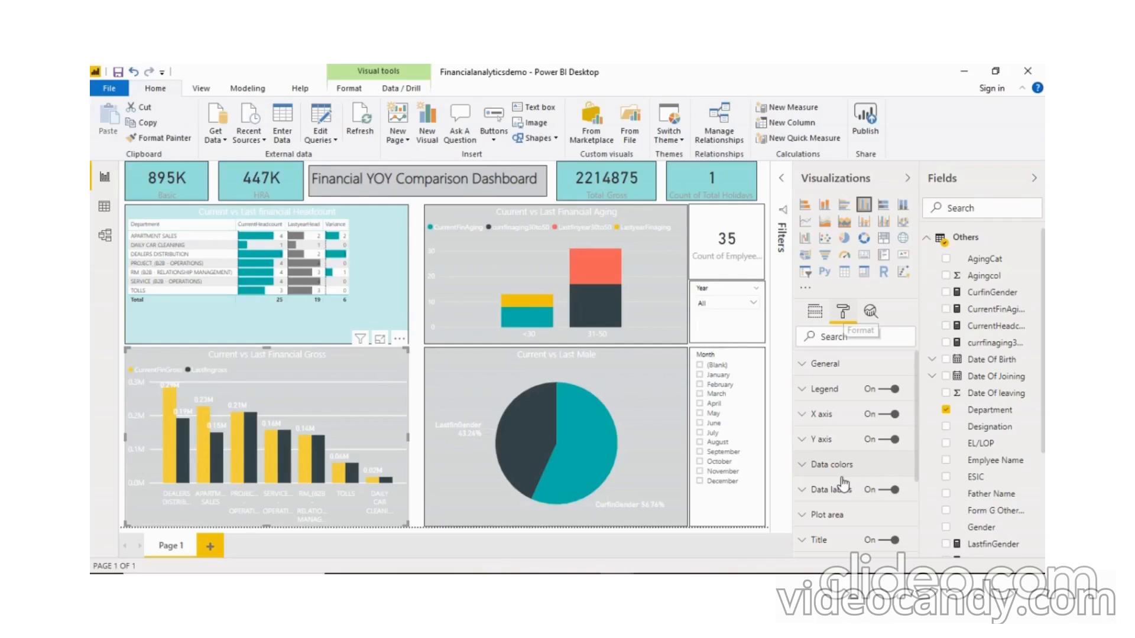
pyautogui.moveTo(357, 221); pyautogui.dragTo(403, 221)
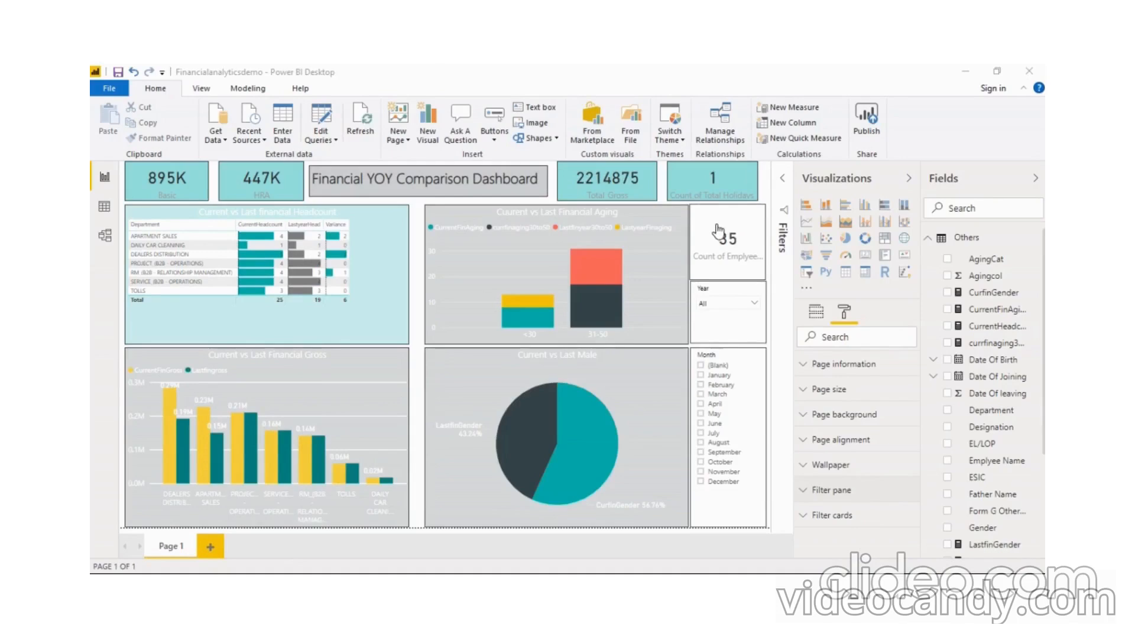
# Step: Convert the Financial Aging chart to a clustered column chart and turn on its data labels
pyautogui.click(756, 224)
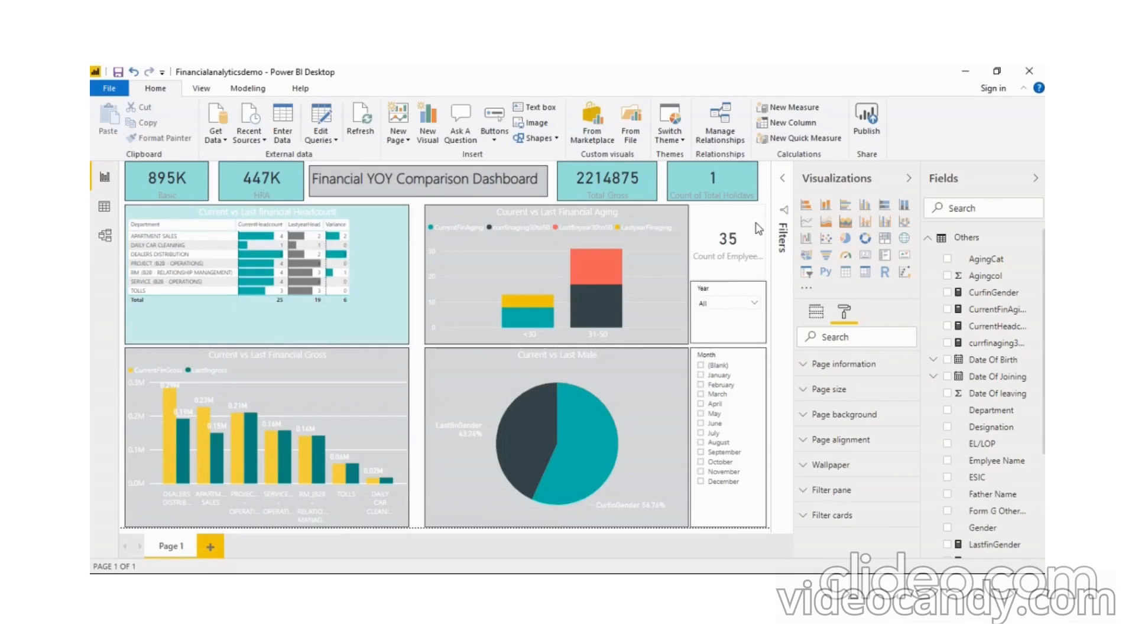
pyautogui.click(759, 229)
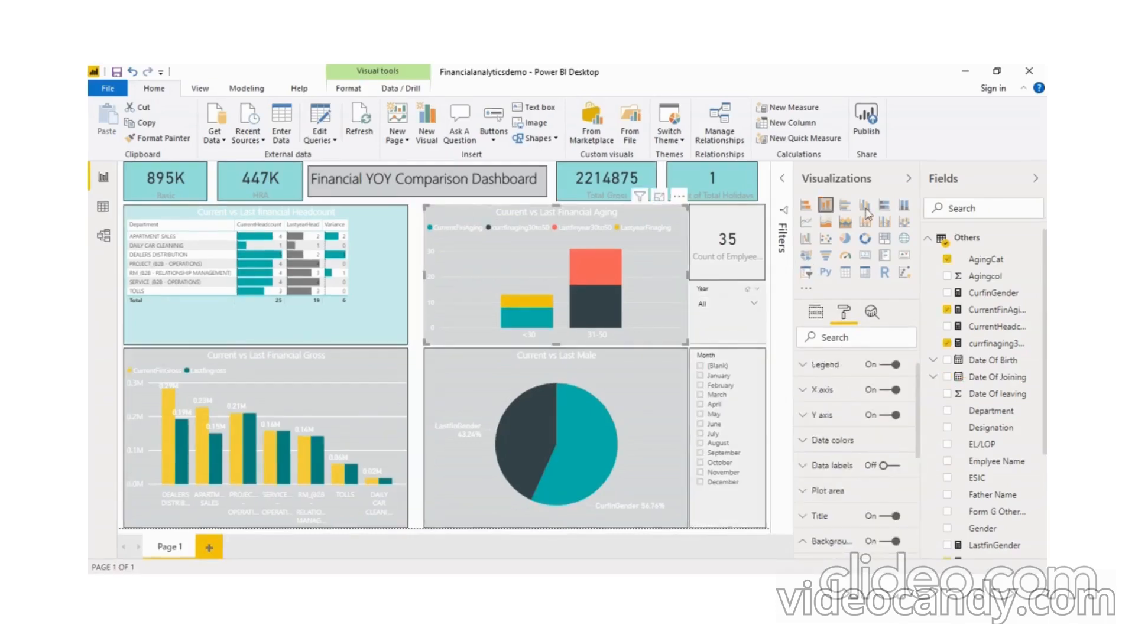
pyautogui.click(865, 211)
pyautogui.scroll(-3, 866, 445)
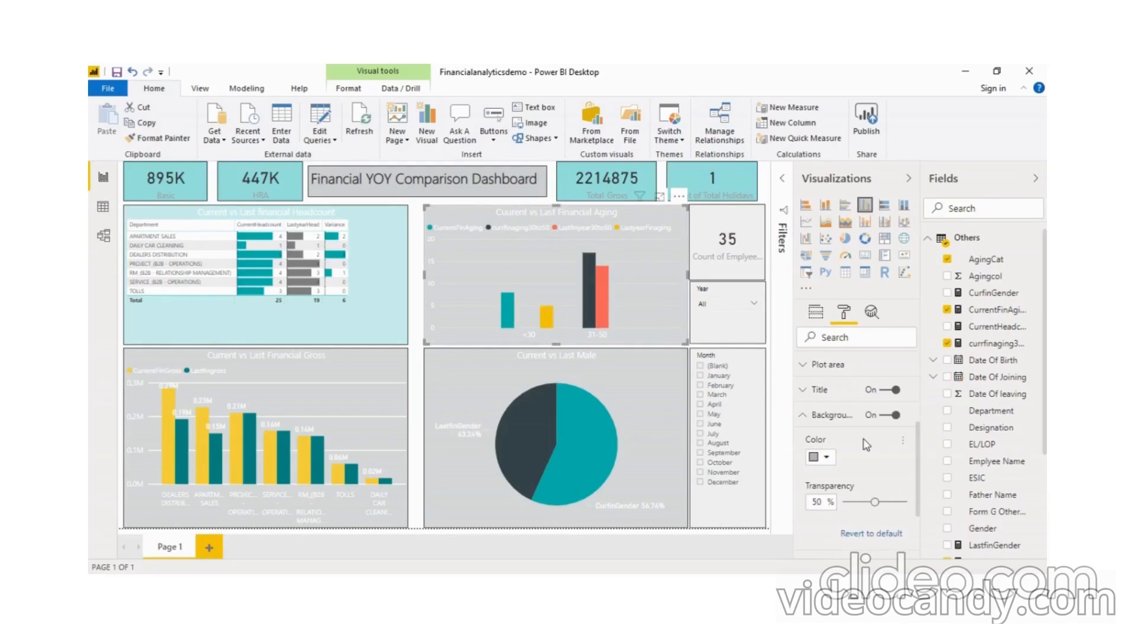
# Step: Set the report page background to light grey and lower its transparency
pyautogui.click(417, 296)
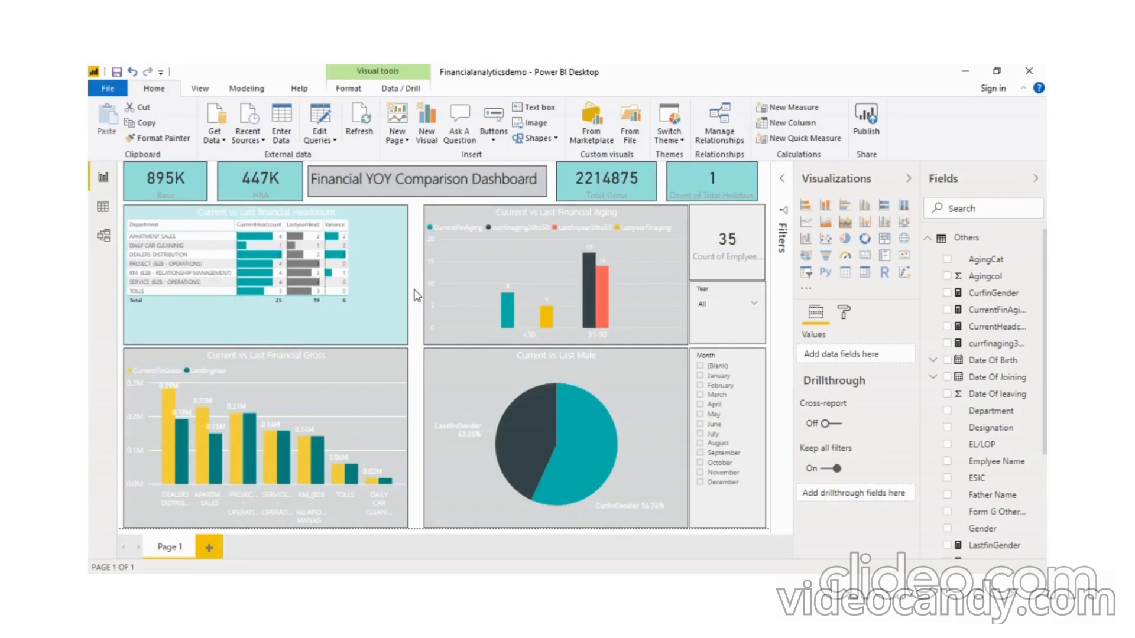
pyautogui.click(417, 296)
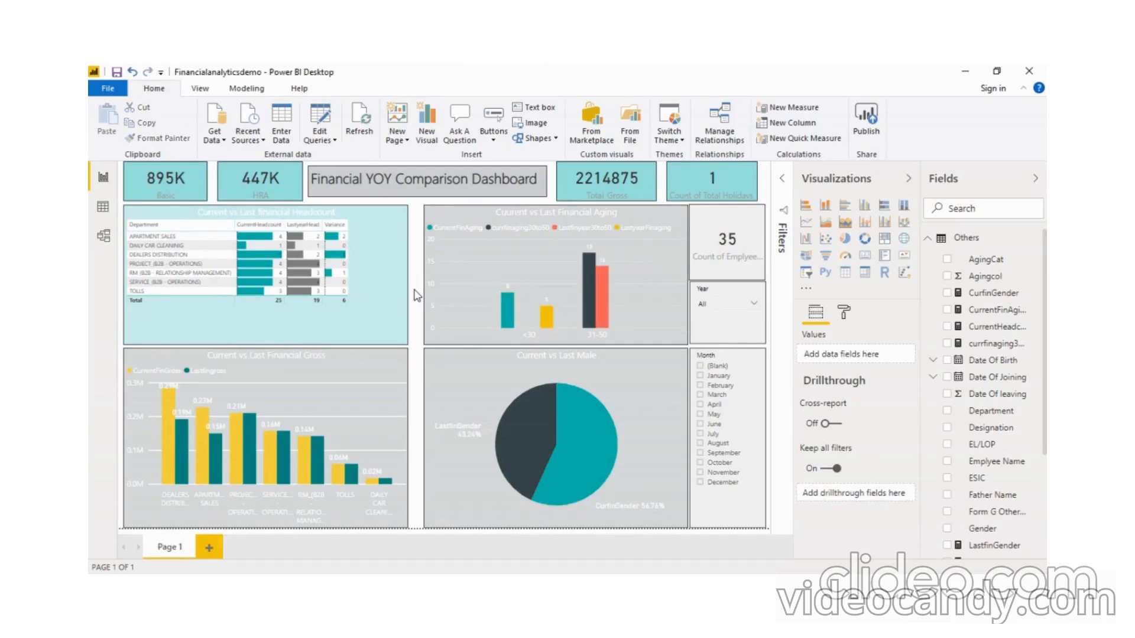
pyautogui.click(844, 312)
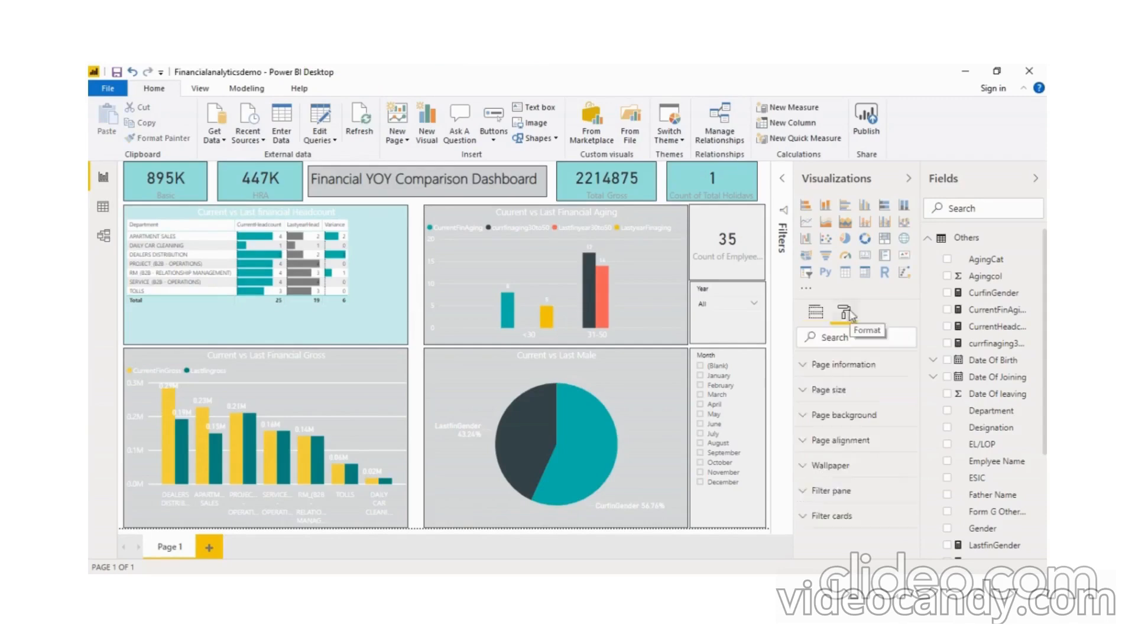
pyautogui.click(851, 416)
pyautogui.click(824, 459)
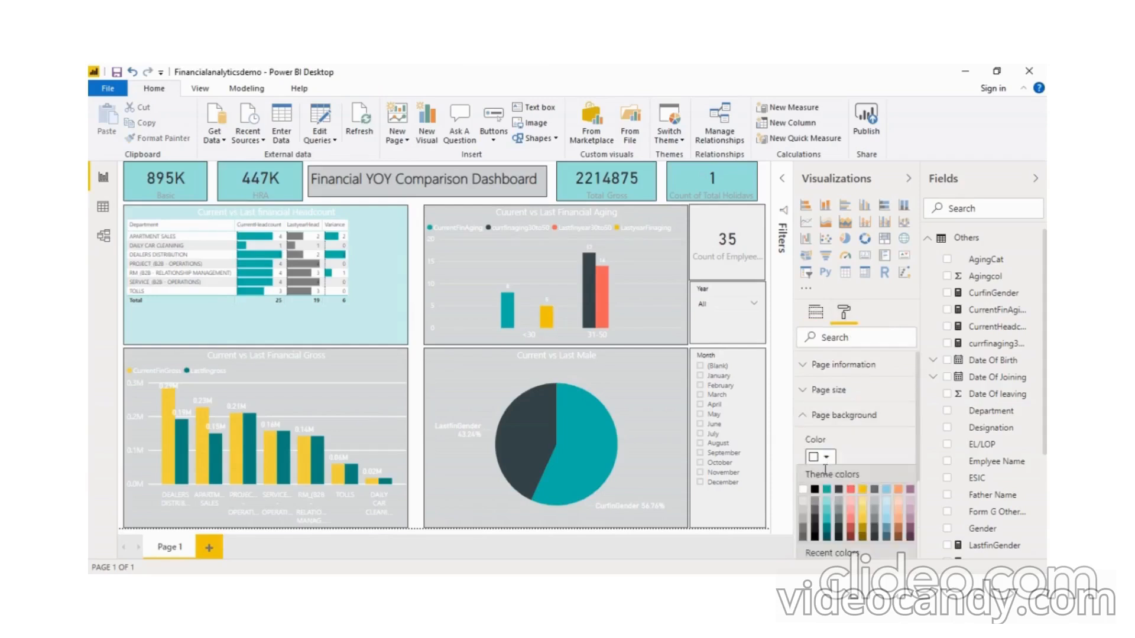
pyautogui.click(781, 467)
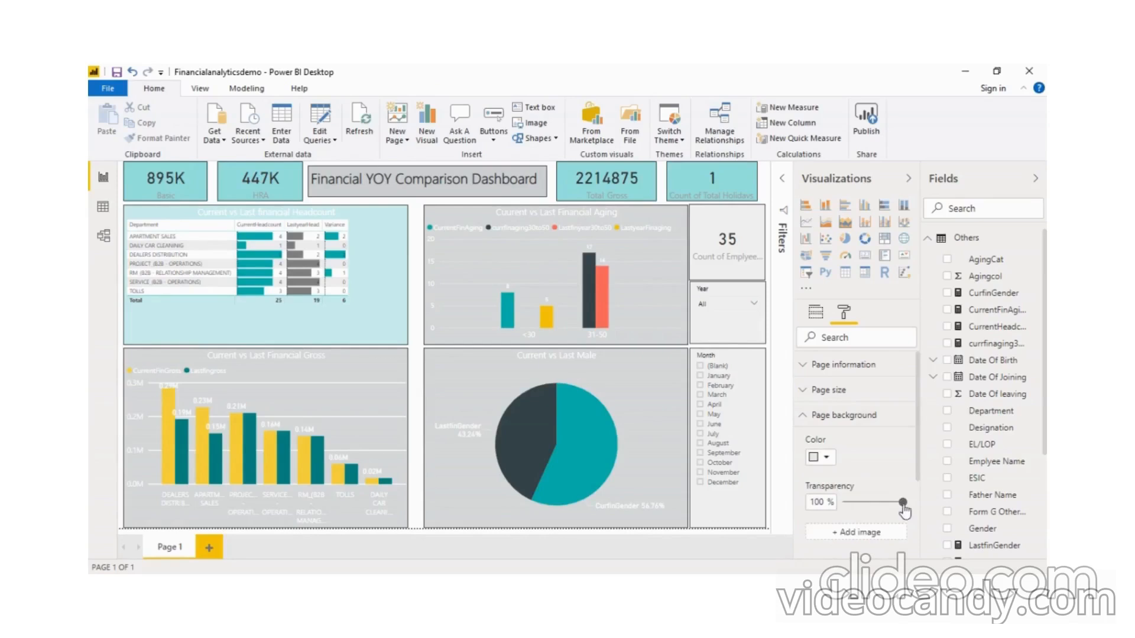
pyautogui.moveTo(903, 502); pyautogui.dragTo(847, 502)
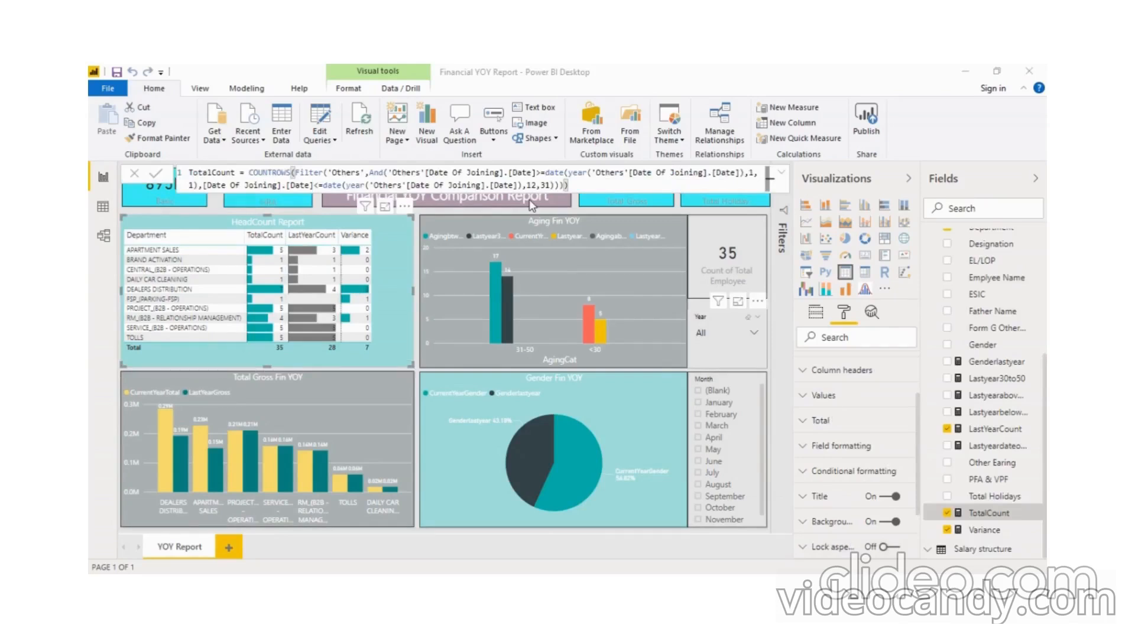
# Step: Edit the TotalCount measure in the Financial YOY Report so its date range runs from 4,1 to 3,31 of the year+1
pyautogui.click(523, 185)
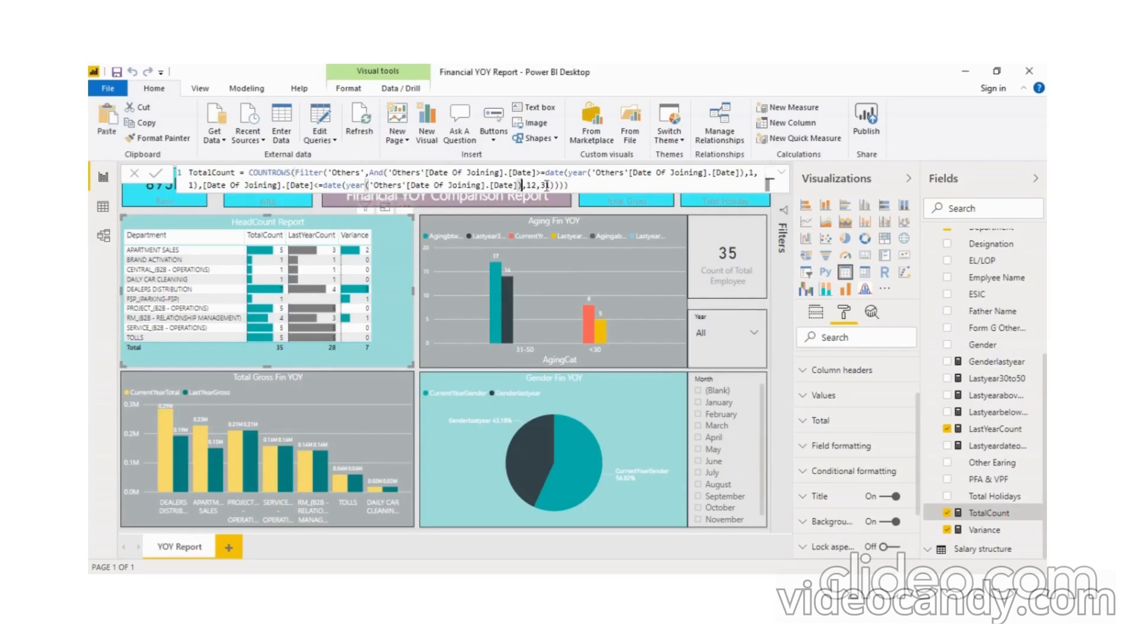
pyautogui.write('+1')
pyautogui.write('3')
pyautogui.write('4')
pyautogui.write(',')
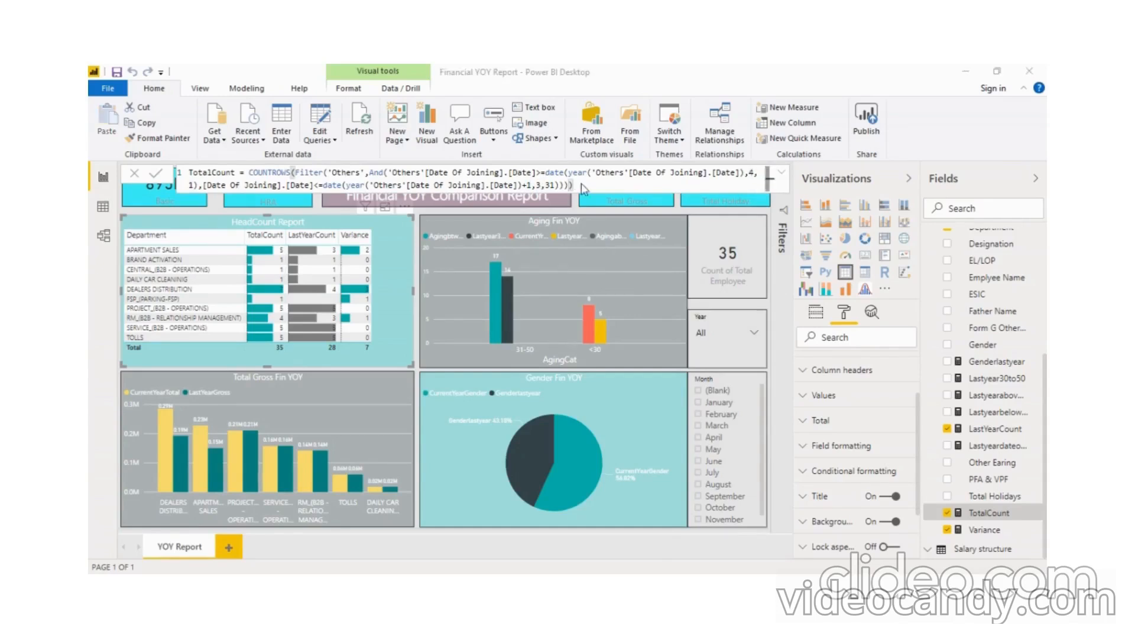
pyautogui.press('Return')
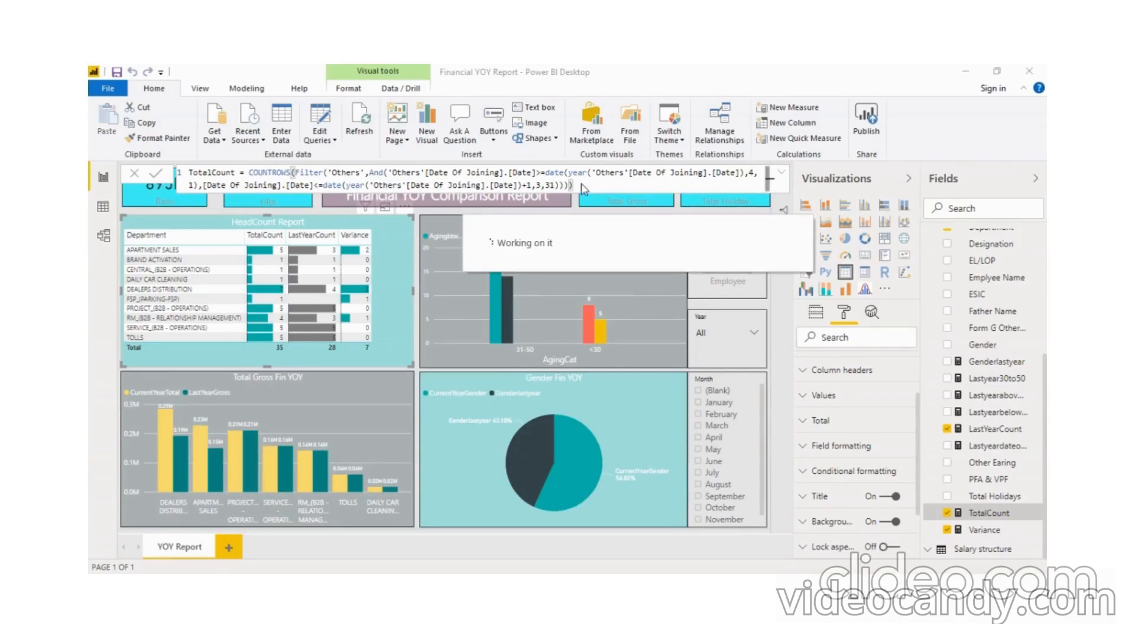